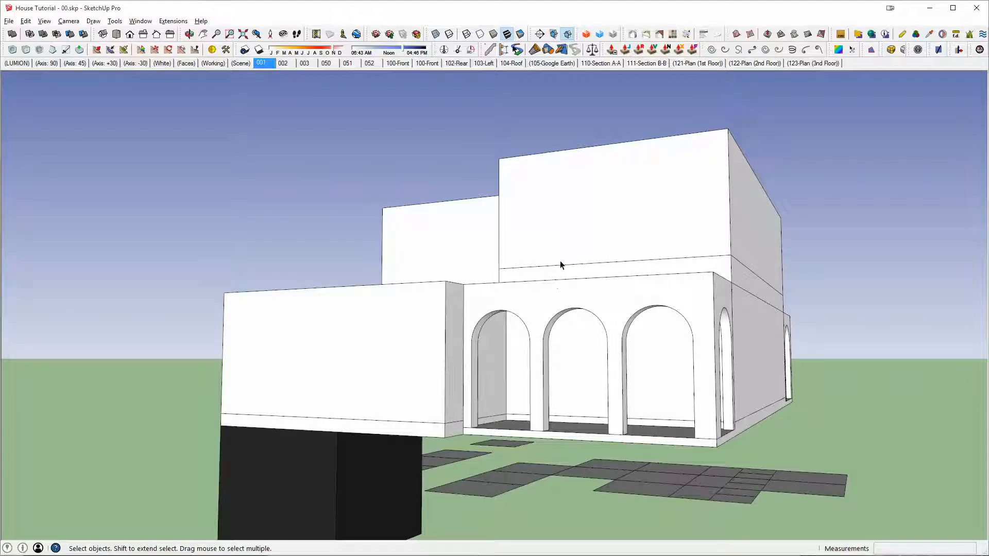
# Step: Import the AutoCAD drawing with the roof profile outlines into the house model and dismiss the import results
pyautogui.moveTo(539, 265); pyautogui.dragTo(656, 369, button='middle')
pyautogui.click(9, 21)
pyautogui.click(66, 169)
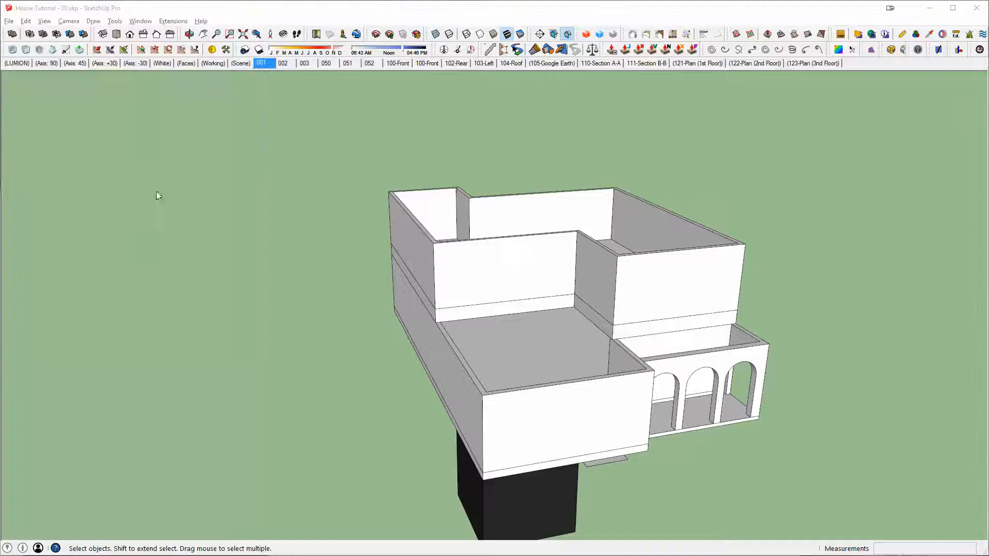
pyautogui.doubleClick(401, 299)
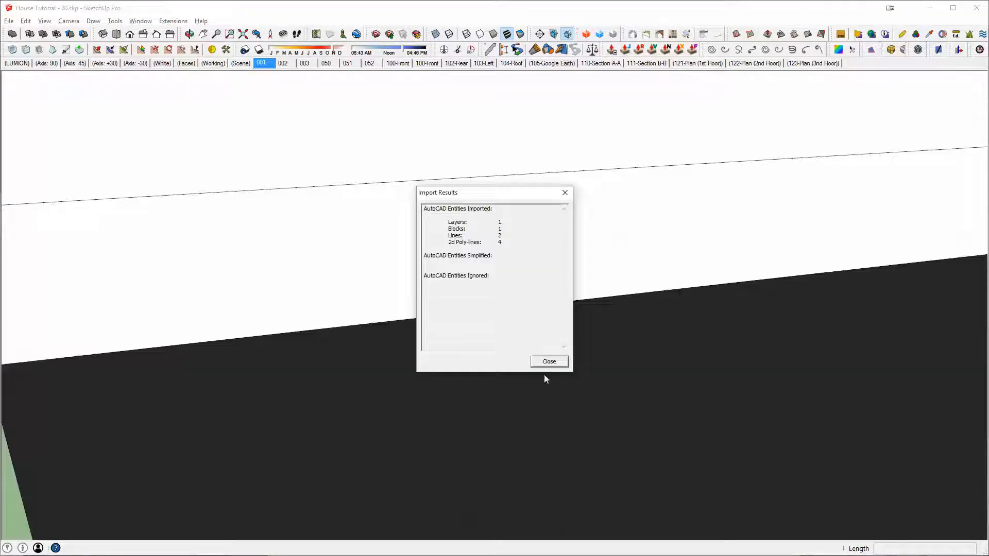
pyautogui.click(548, 363)
# Step: Place the imported profile outlines on the open ground beside the house, near the black block
pyautogui.scroll(-9, 414, 268)
pyautogui.keyDown('shift'); pyautogui.moveTo(418, 252); pyautogui.dragTo(490, 393, button='middle'); pyautogui.keyUp('shift')
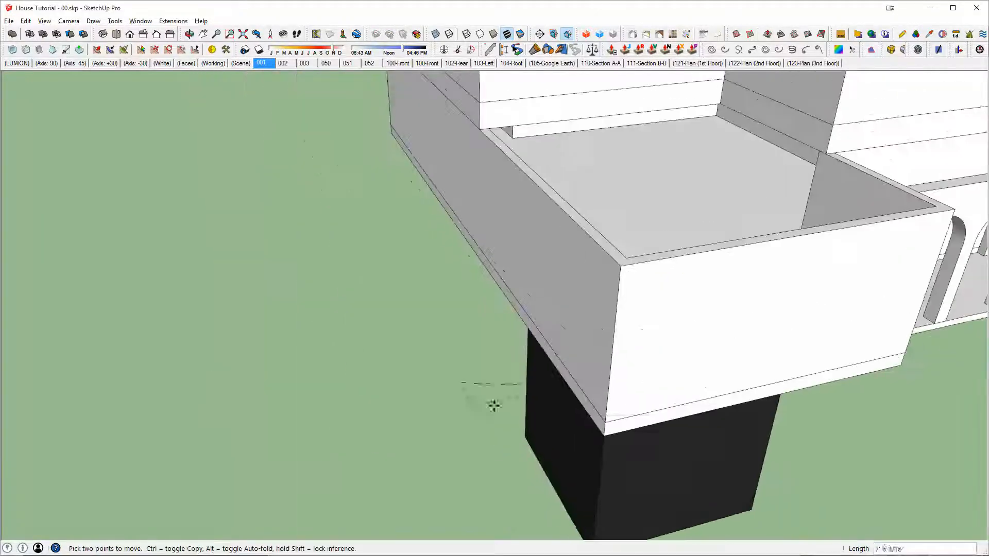
pyautogui.click(394, 454)
pyautogui.click(371, 464)
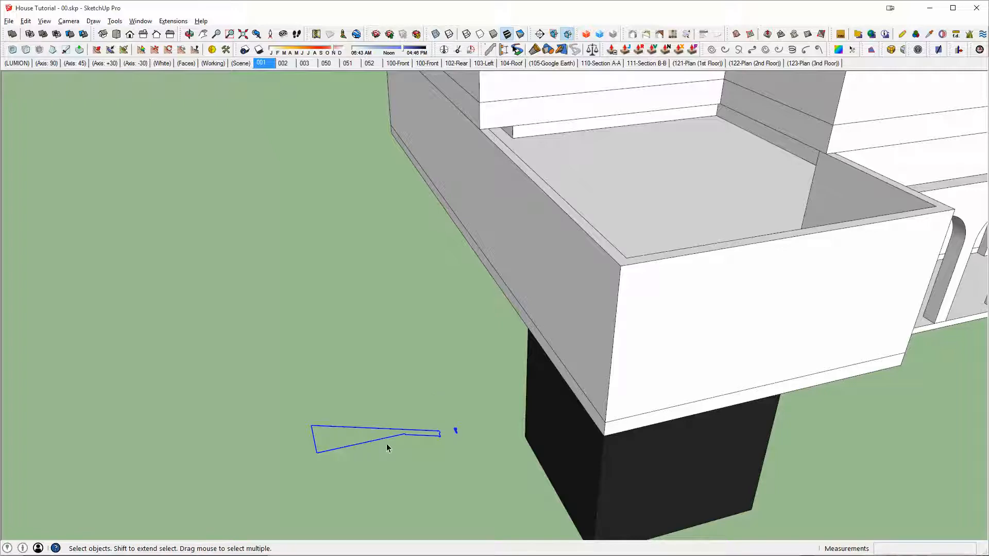
# Step: Rotate the imported profile outlines 90 degrees about the vertical axis
pyautogui.press('r')
pyautogui.press('q')
pyautogui.click(368, 448)
pyautogui.click(479, 443)
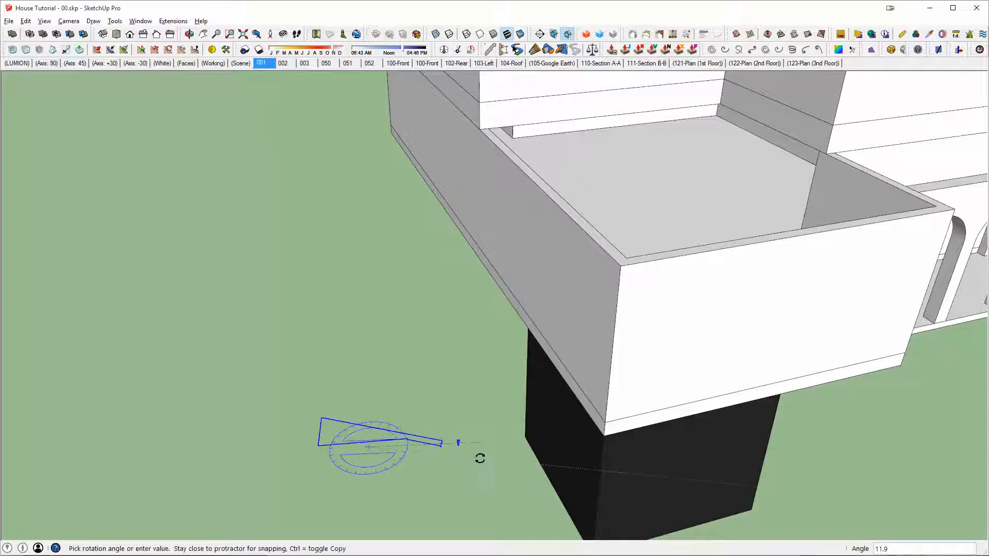
pyautogui.write('90')
pyautogui.press('Return')
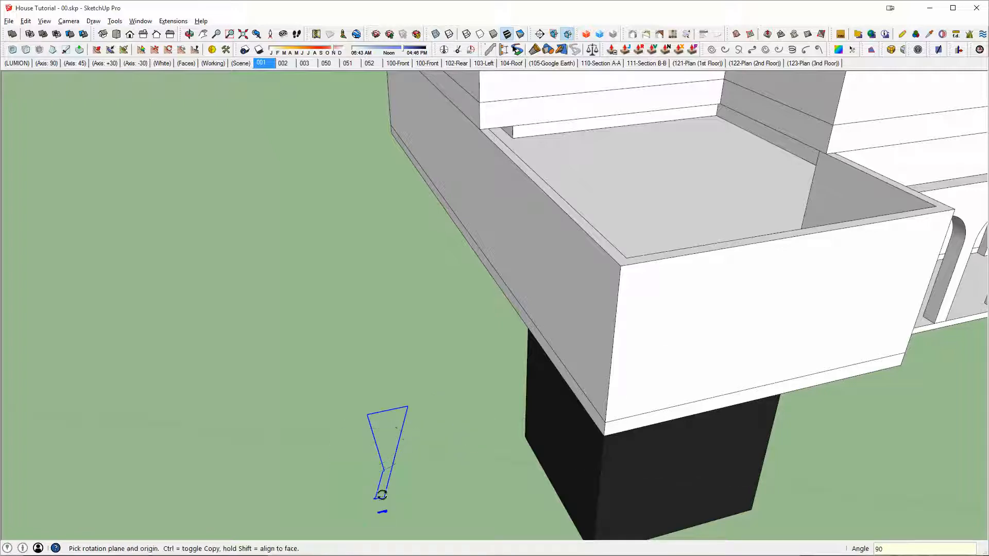
# Step: Rotate the profile outlines 90 degrees about the green axis so that they stand upright
pyautogui.click(384, 471)
pyautogui.click(419, 464)
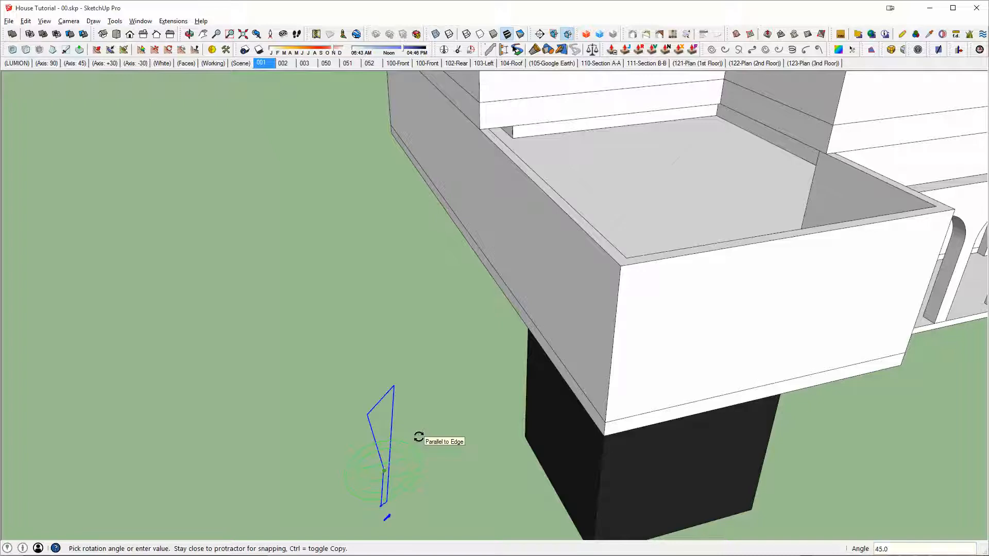
pyautogui.write('90')
pyautogui.press('Return')
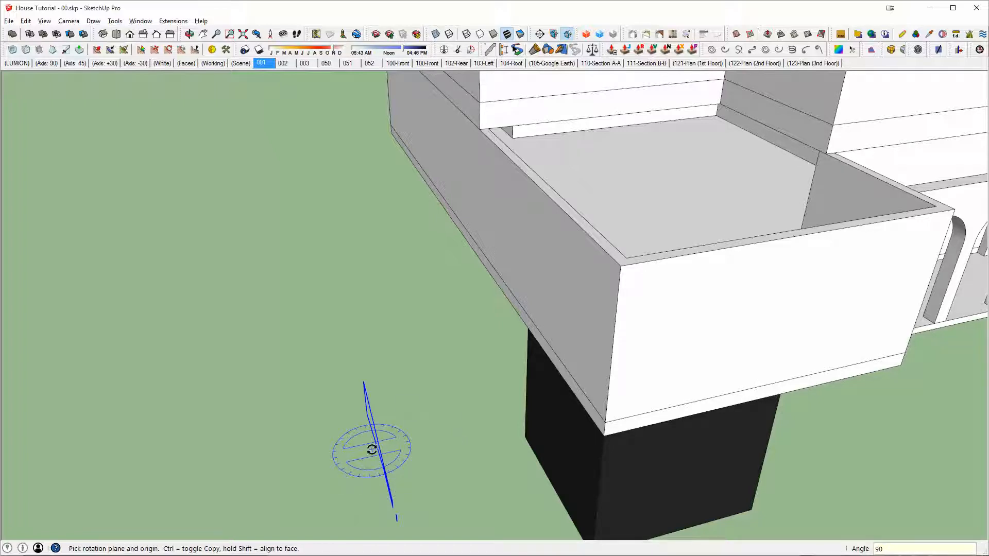
# Step: Turn the upright profile outlines another 90 degrees in the horizontal plane
pyautogui.click(372, 450)
pyautogui.click(396, 460)
pyautogui.write('90')
pyautogui.press('Return')
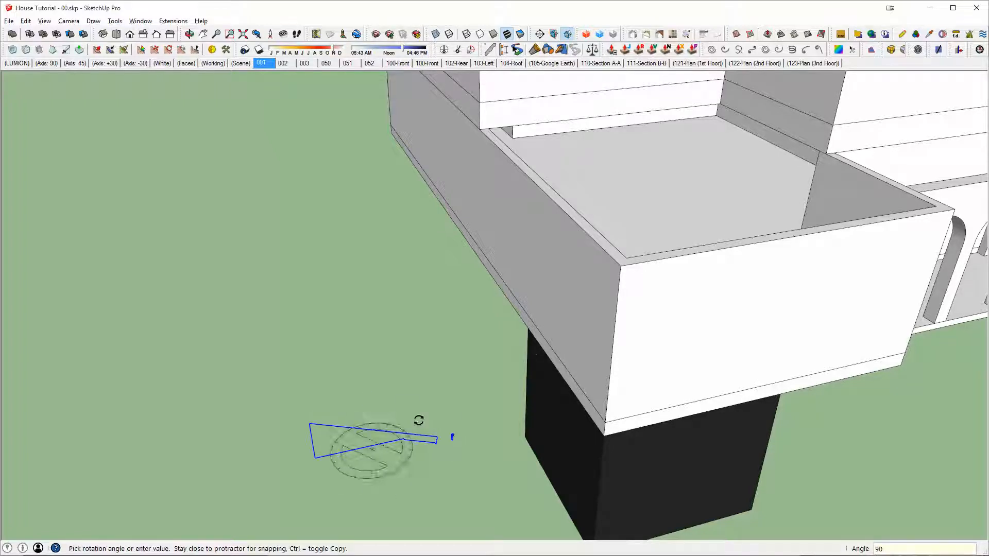
pyautogui.moveTo(419, 420); pyautogui.dragTo(302, 317, button='middle')
pyautogui.press('space')
# Step: Generate faces in the profile outlines and make the large roof profile and the small trim profile separate groups
pyautogui.scroll(5, 342, 341)
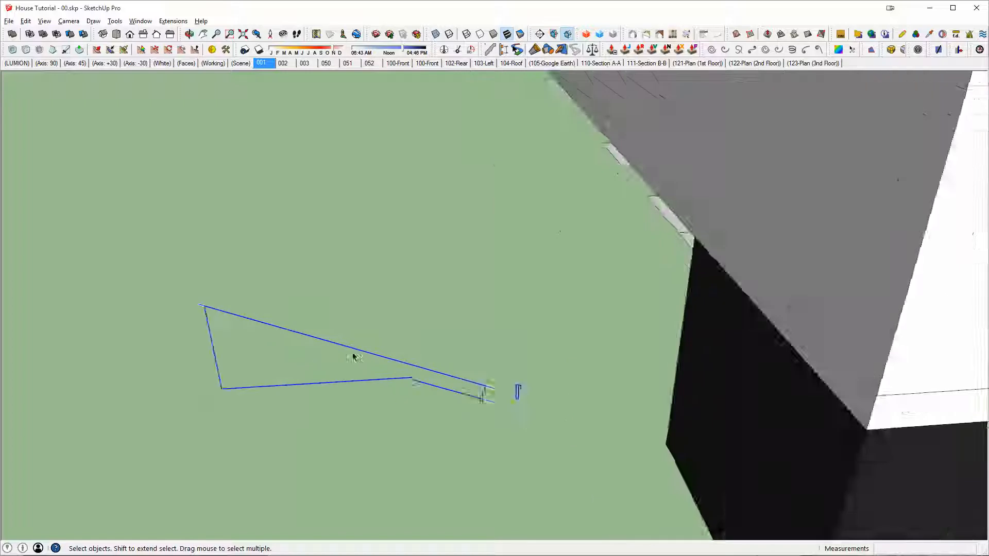
pyautogui.hotkey('shift', 'f')
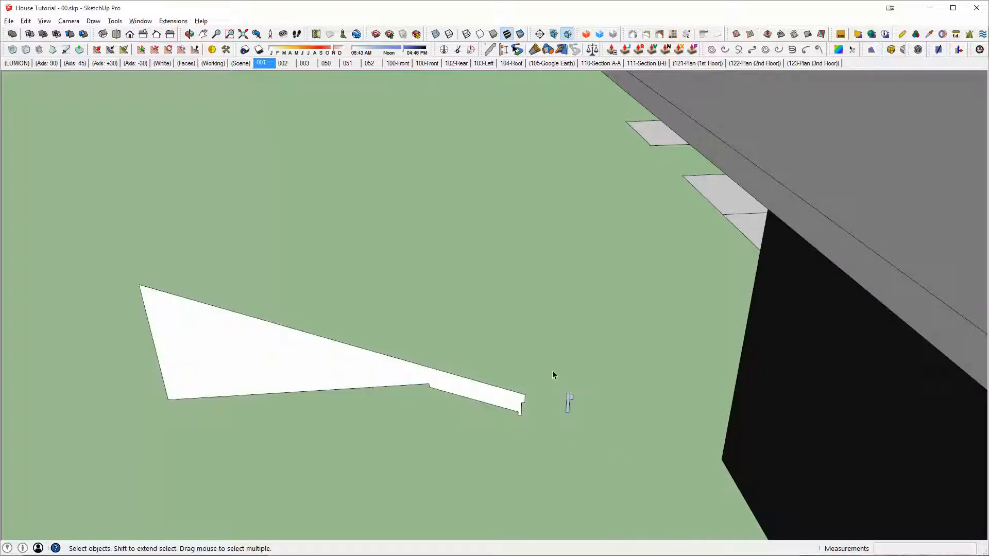
pyautogui.moveTo(481, 394); pyautogui.dragTo(494, 369, button='middle')
pyautogui.doubleClick(274, 340)
pyautogui.hotkey('ctrl', 'g')
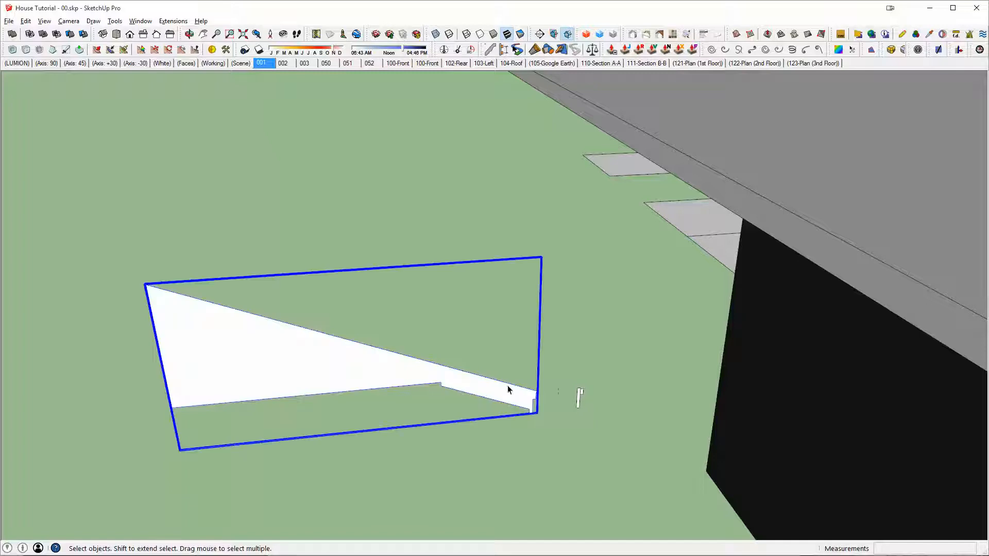
pyautogui.click(579, 397)
pyautogui.moveTo(579, 396); pyautogui.dragTo(507, 361, button='middle')
pyautogui.scroll(1, 407, 372)
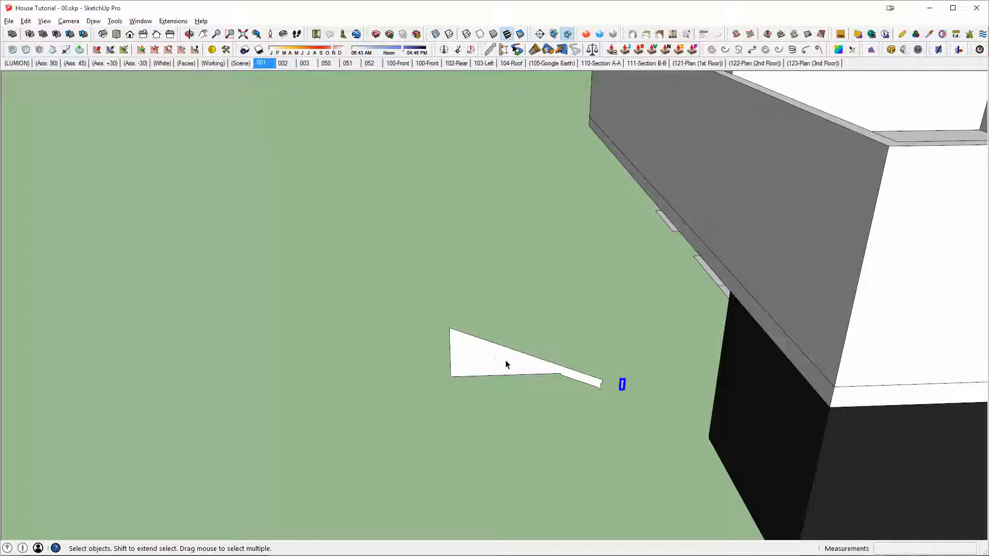
# Step: Copy the large and small profile groups sideways, clear of the originals and away from the house
pyautogui.moveTo(581, 375); pyautogui.dragTo(532, 381, button='middle')
pyautogui.click(417, 361)
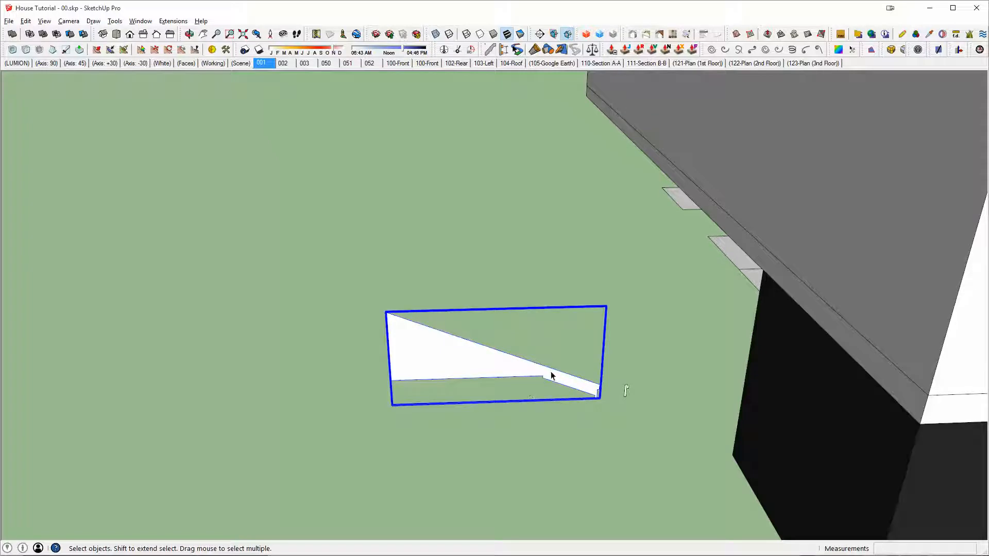
pyautogui.press('m')
pyautogui.press('ctrl')
pyautogui.click(564, 417)
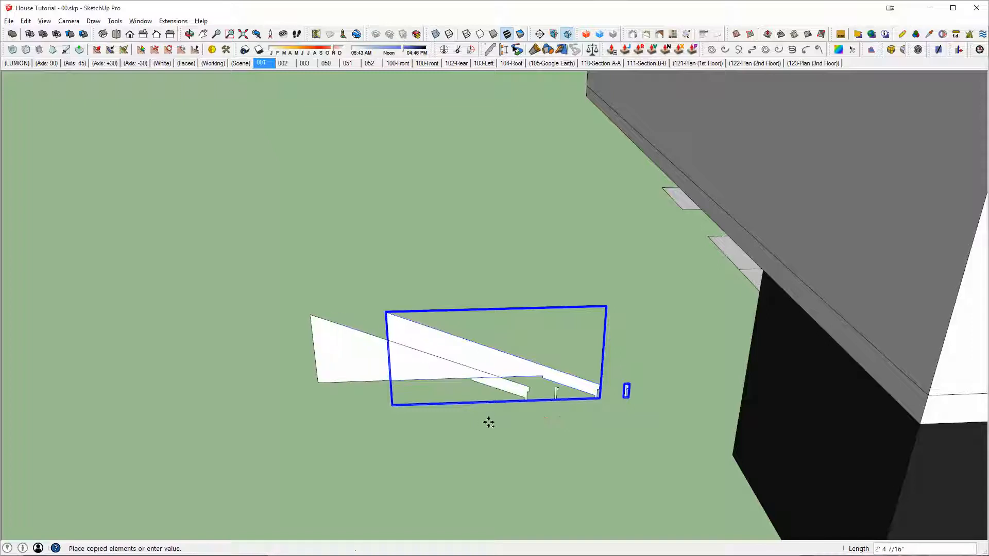
pyautogui.scroll(-2, 485, 421)
pyautogui.keyDown('shift'); pyautogui.moveTo(484, 421); pyautogui.dragTo(522, 360, button='middle'); pyautogui.keyUp('shift')
pyautogui.click(474, 345)
pyautogui.press('space')
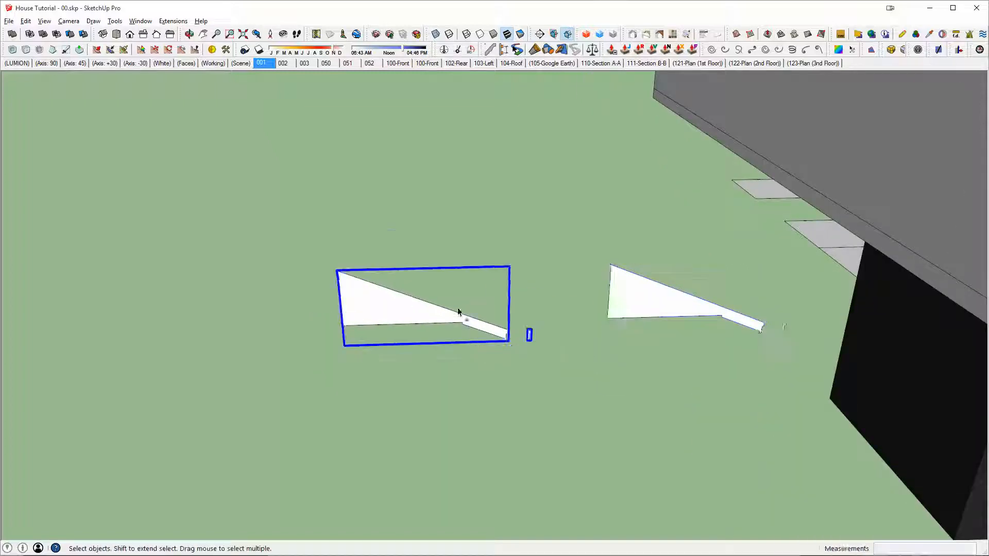
# Step: Extrude the face of the copied large roof profile by 1' inside its group, leaving the group closed
pyautogui.scroll(4, 459, 315)
pyautogui.moveTo(458, 314); pyautogui.dragTo(418, 365, button='middle')
pyautogui.scroll(-2, 418, 365)
pyautogui.press('p')
pyautogui.press('space')
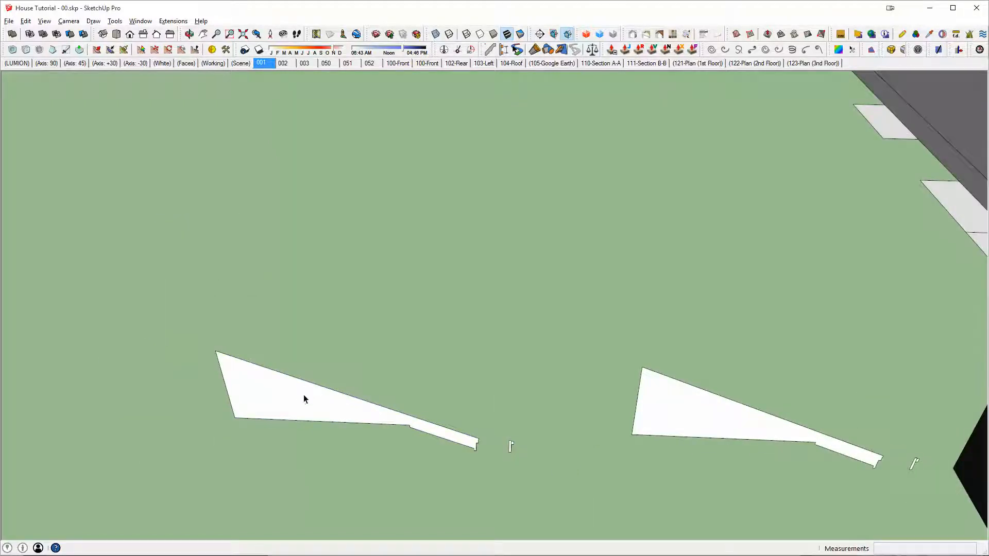
pyautogui.doubleClick(304, 397)
pyautogui.press('p')
pyautogui.click(314, 404)
pyautogui.write("1'")
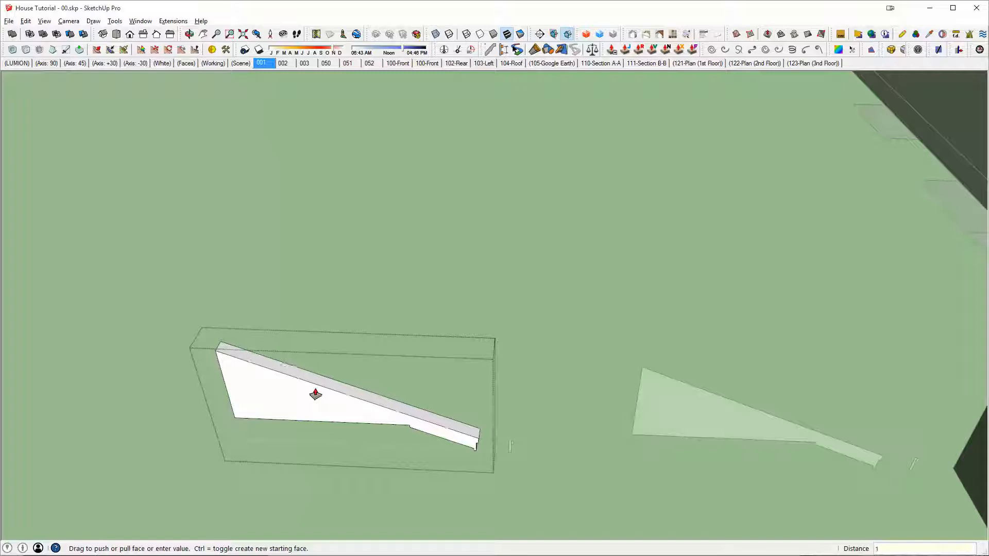
pyautogui.press('Return')
pyautogui.press('space')
pyautogui.press('Escape')
# Step: Explode the small trim profile beside the extruded roof piece and group its tall strip and small block separately
pyautogui.keyDown('shift'); pyautogui.moveTo(367, 396); pyautogui.dragTo(550, 325, button='middle'); pyautogui.keyUp('shift')
pyautogui.scroll(2, 612, 366)
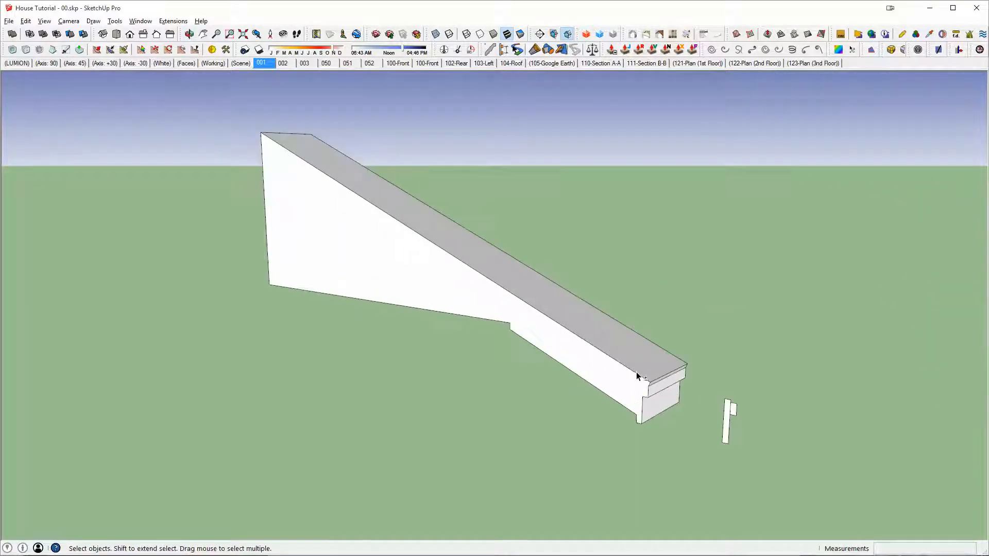
pyautogui.scroll(3, 571, 334)
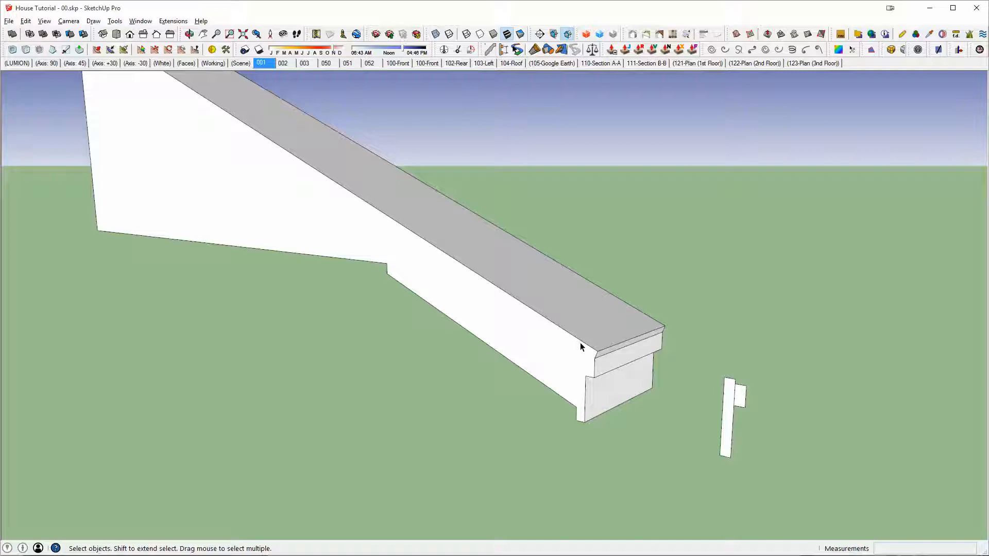
pyautogui.click(742, 396)
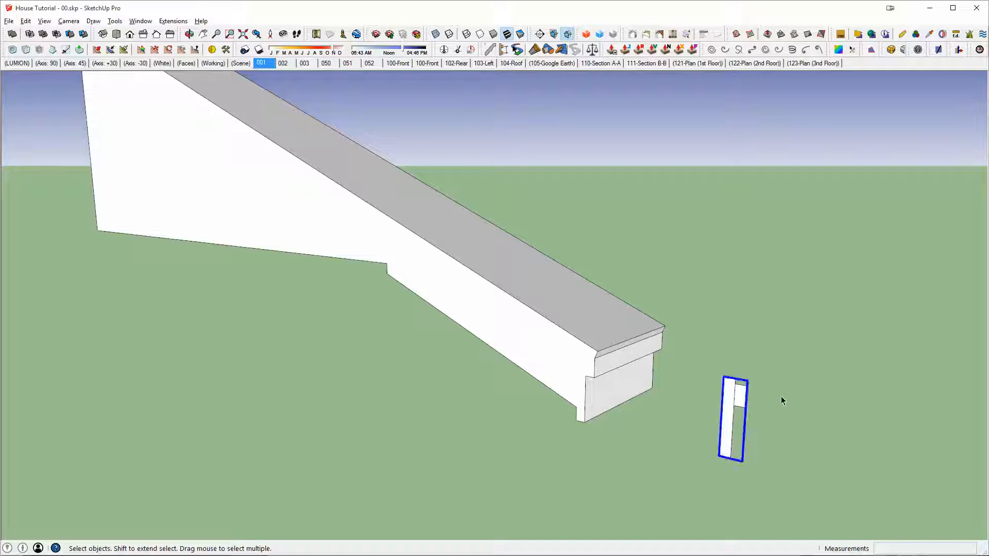
pyautogui.hotkey('shift', 'x')
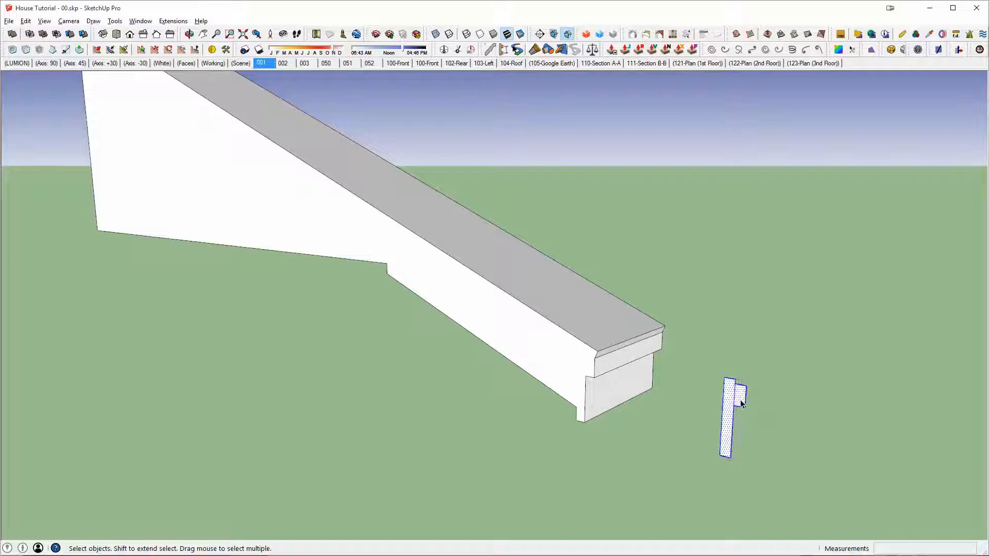
pyautogui.click(742, 404)
pyautogui.hotkey('ctrl', 'c')
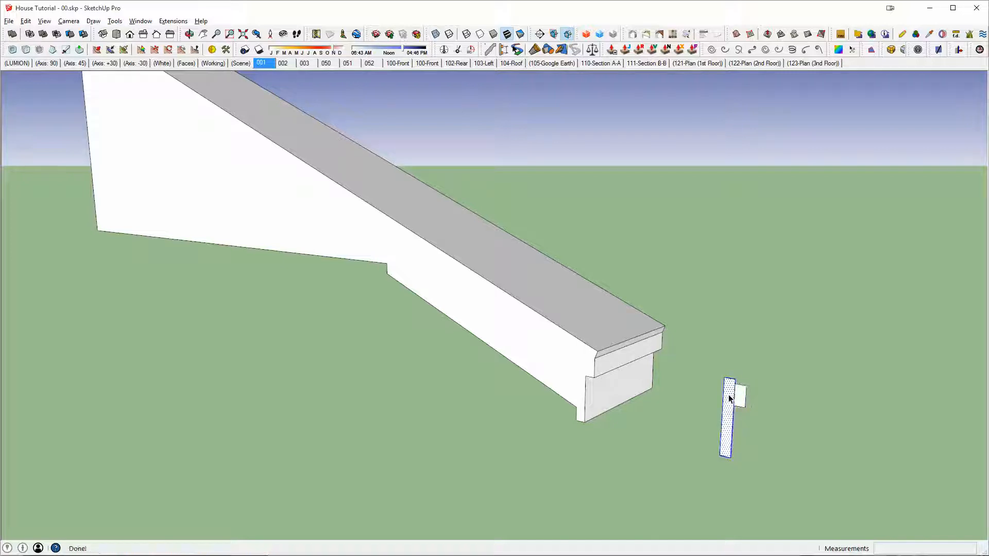
pyautogui.hotkey('ctrl', 'g')
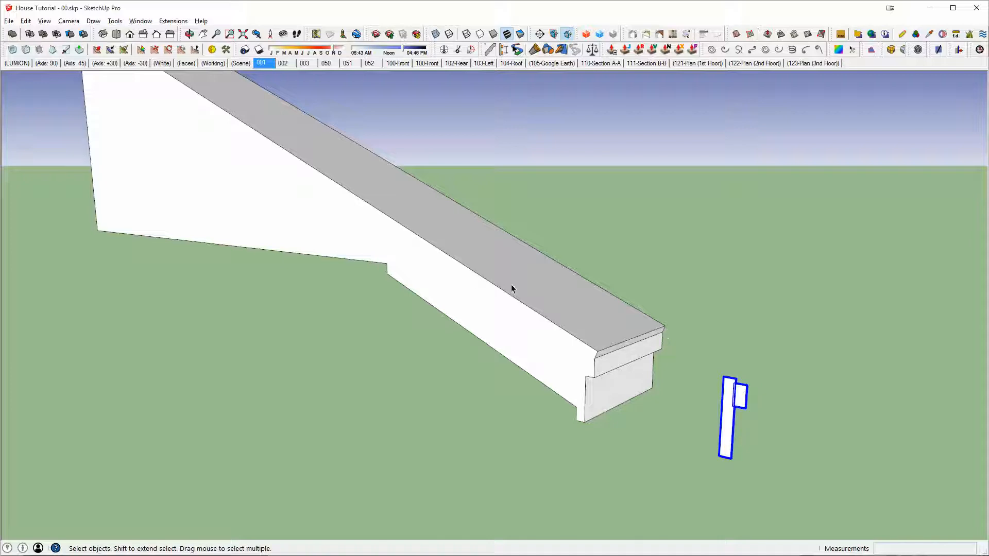
# Step: Mirror the two small trim groups together with a red-axis scale of -1
pyautogui.moveTo(557, 342); pyautogui.dragTo(618, 382, button='middle')
pyautogui.moveTo(772, 427); pyautogui.dragTo(766, 423, button='middle')
pyautogui.press('s')
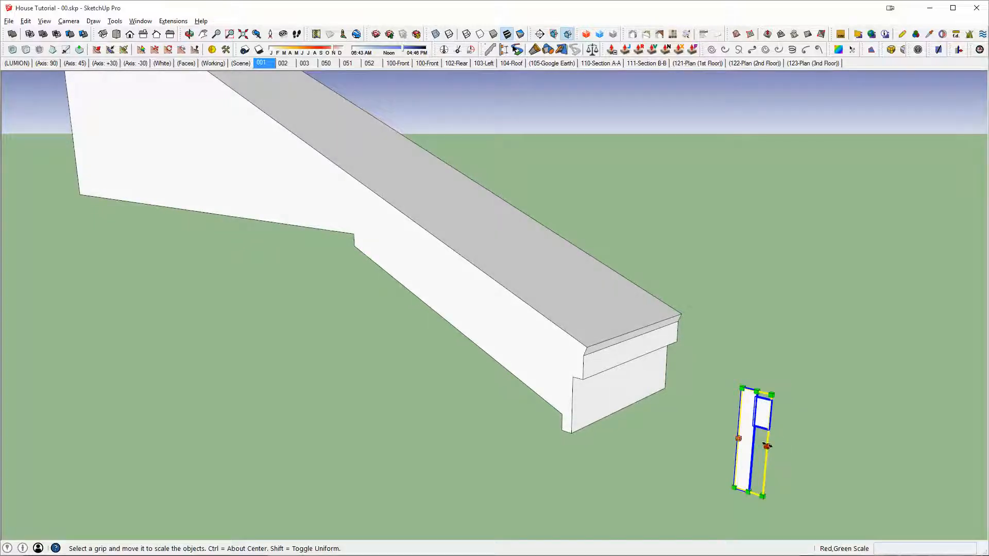
pyautogui.moveTo(772, 442); pyautogui.dragTo(759, 443)
pyautogui.write('-1')
pyautogui.press('Return')
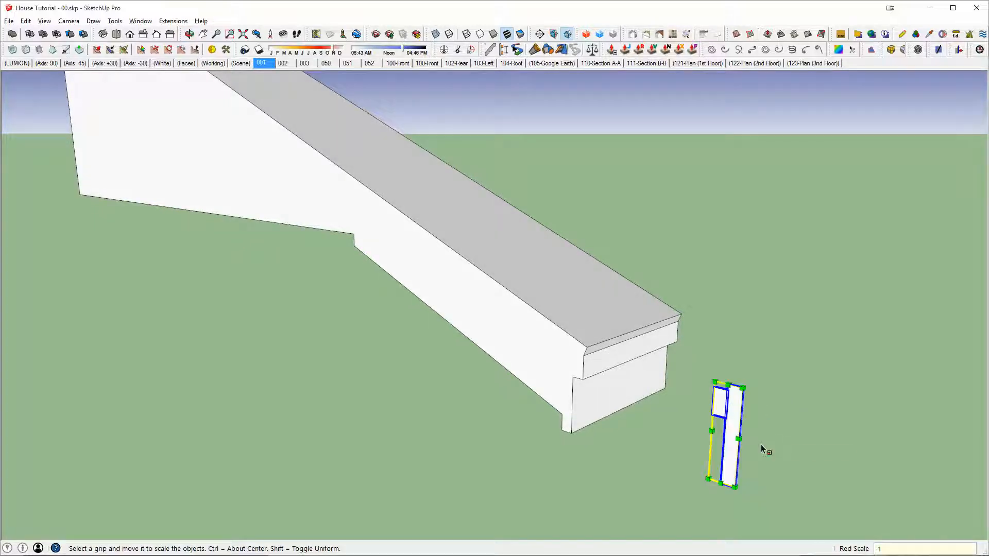
# Step: Rotate the mirrored trim pair 90 degrees about the vertical axis and move it beside the eave end of the extruded roof piece
pyautogui.press('q')
pyautogui.click(749, 495)
pyautogui.click(775, 495)
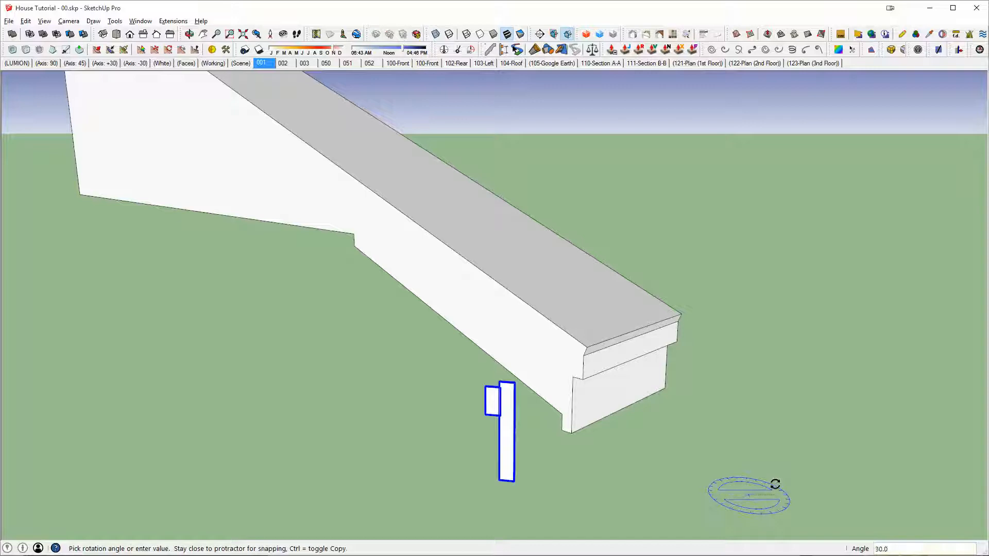
pyautogui.write('90')
pyautogui.press('Return')
pyautogui.press('m')
pyautogui.click(740, 407)
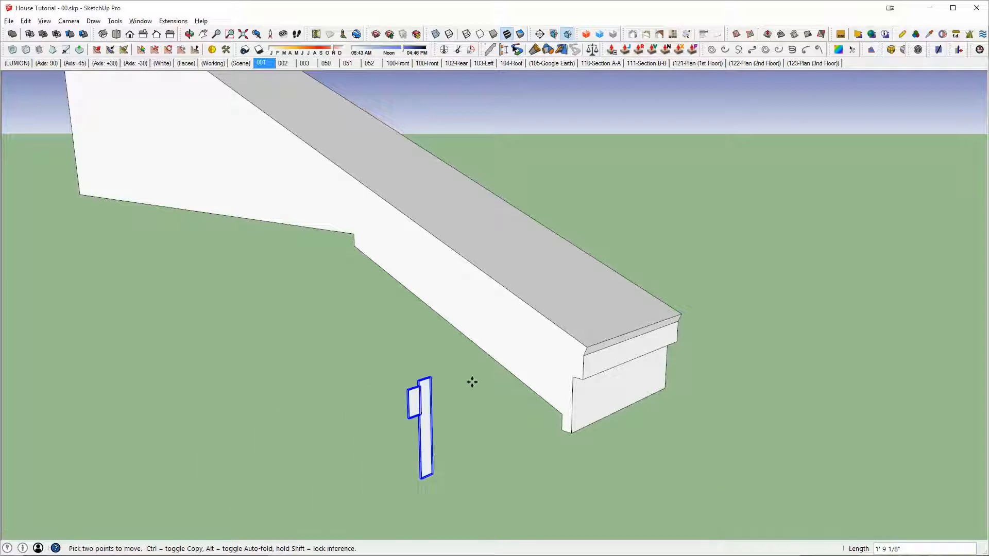
pyautogui.scroll(3, 520, 367)
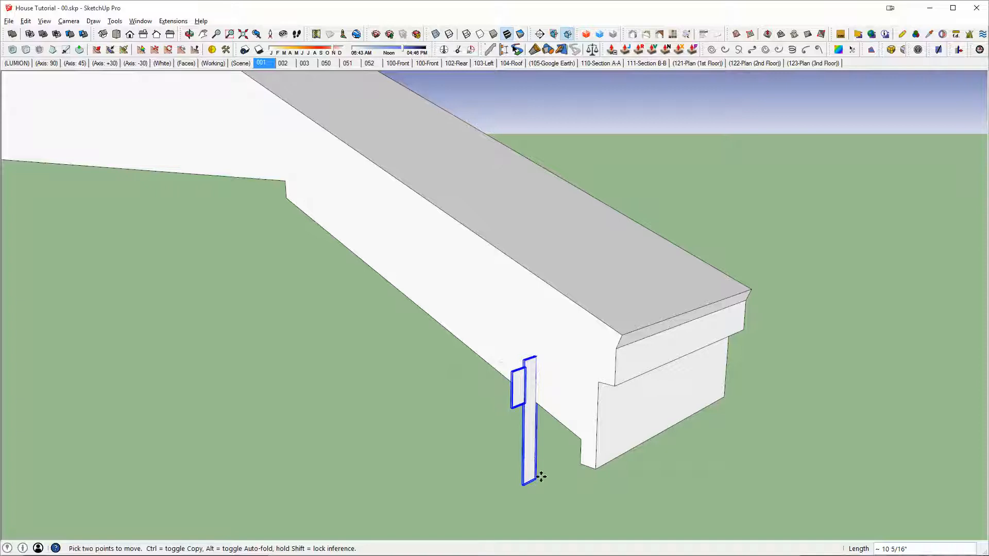
# Step: Copy the trim pair to the front of the eave end and rotate the copy 90 degrees horizontally
pyautogui.press('ctrl')
pyautogui.click(535, 480)
pyautogui.click(786, 486)
pyautogui.press('q')
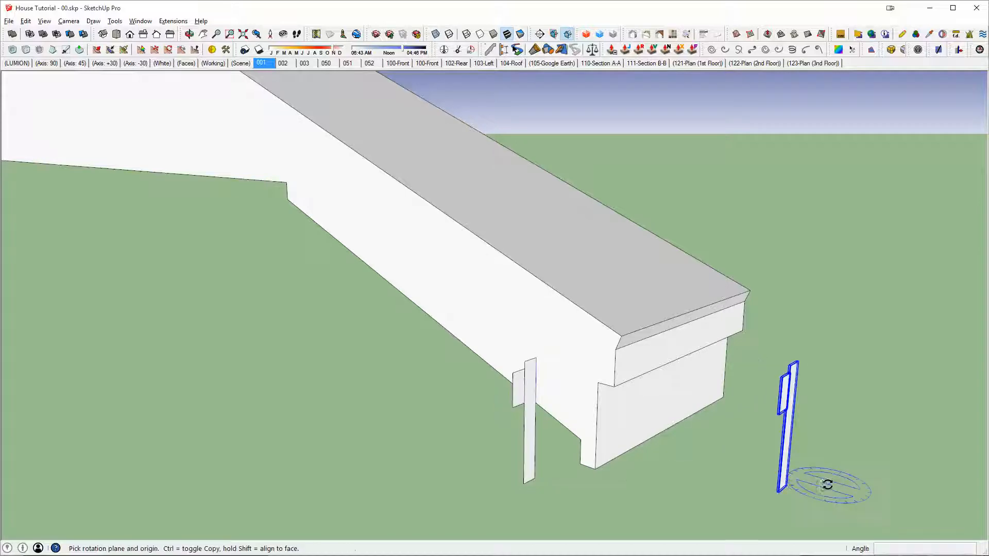
pyautogui.click(792, 483)
pyautogui.click(829, 447)
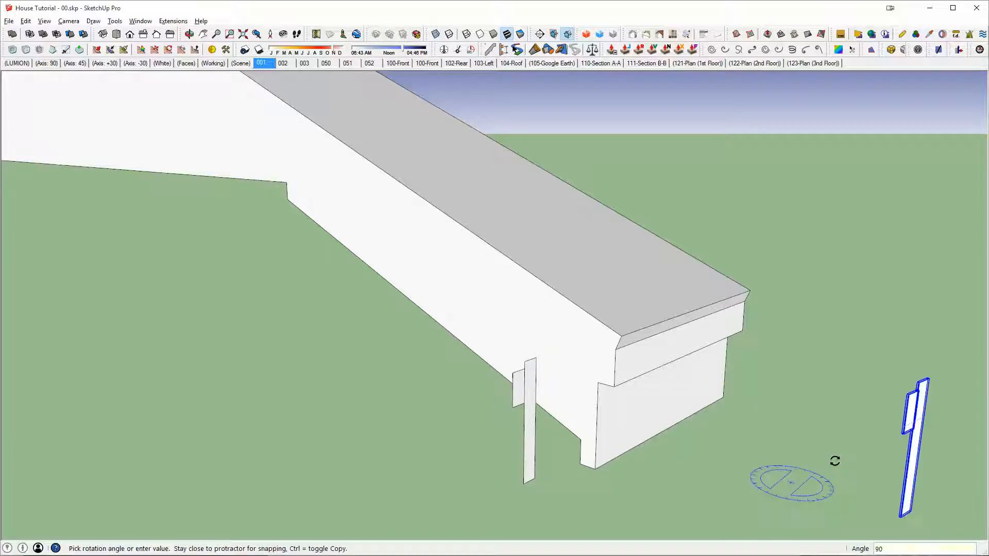
pyautogui.press('Return')
# Step: Move the rotated trim copy to the far side of the extruded roof piece's eave end
pyautogui.press('m')
pyautogui.click(883, 479)
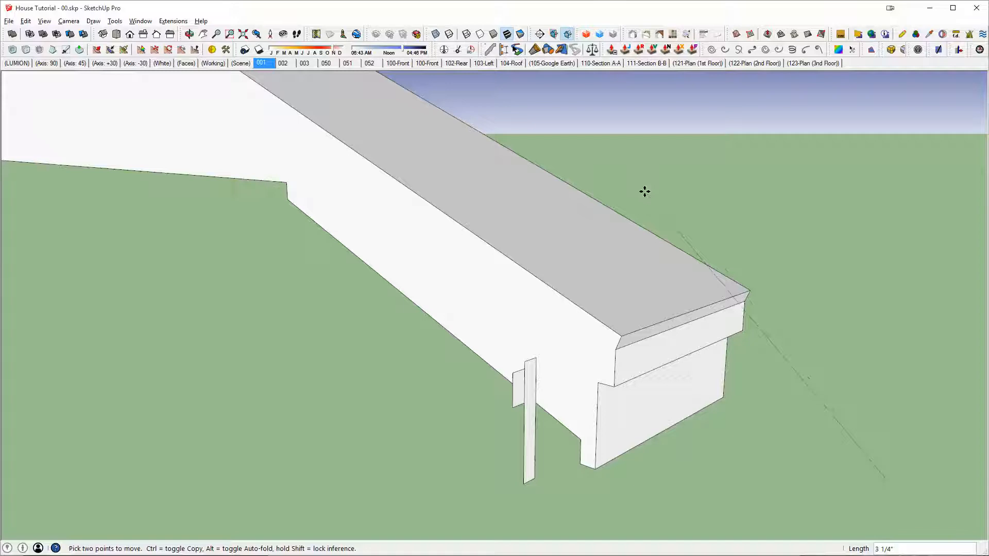
pyautogui.scroll(-5, 645, 192)
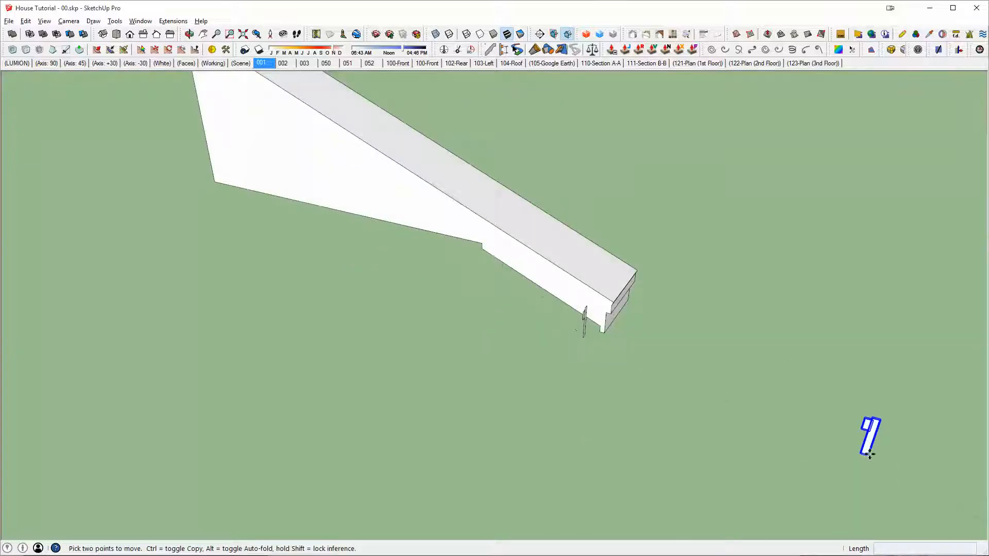
pyautogui.scroll(5, 582, 331)
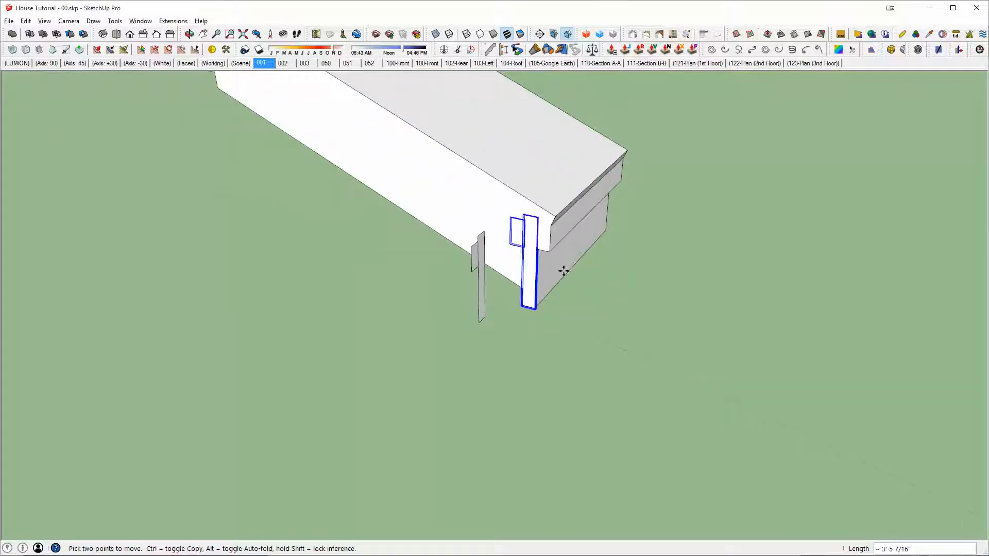
pyautogui.moveTo(564, 271); pyautogui.dragTo(504, 302, button='middle')
pyautogui.scroll(2, 504, 304)
pyautogui.click(504, 329)
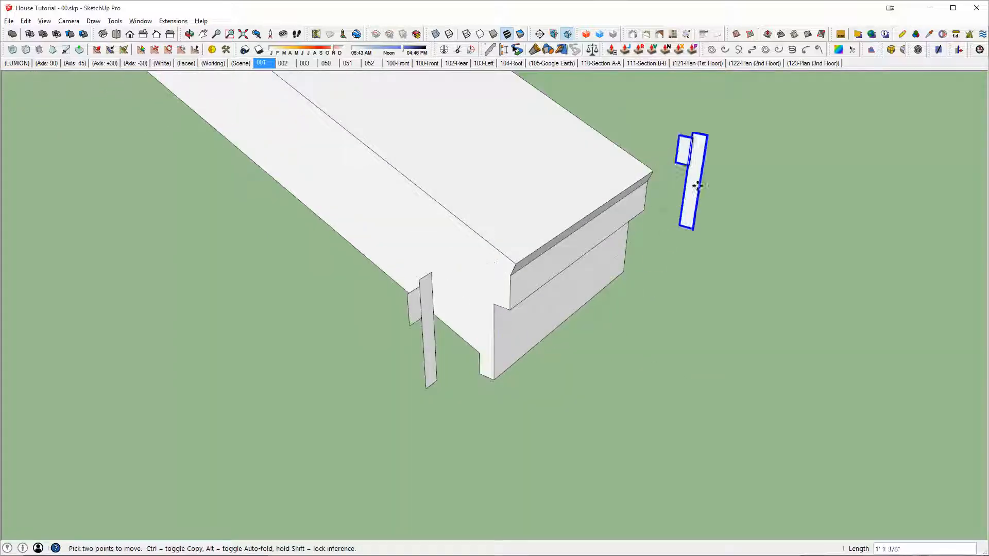
# Step: Place the trim copy clear of the eave end and move its small profile to the outer side of the tall profile
pyautogui.click(702, 172)
pyautogui.press('space')
pyautogui.click(690, 144)
pyautogui.press('m')
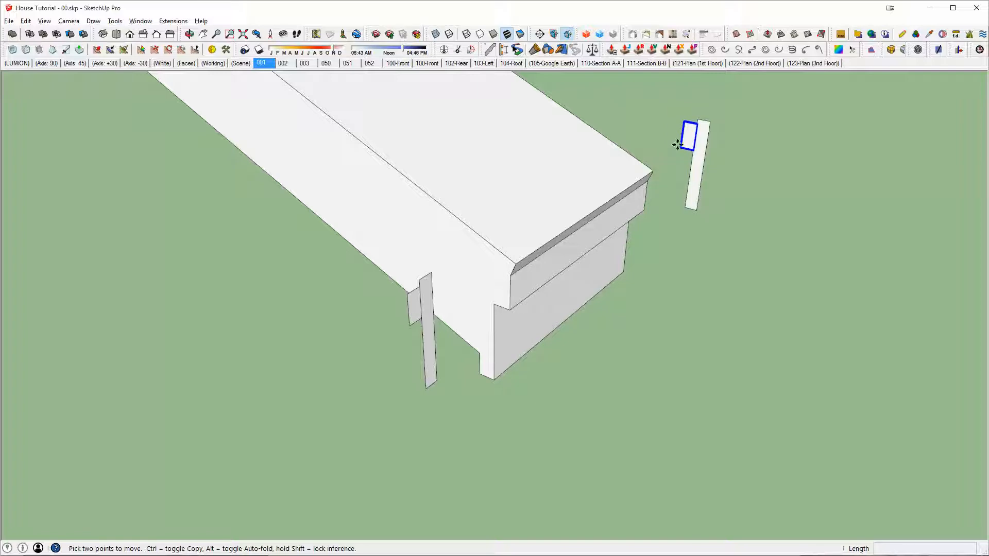
pyautogui.click(682, 146)
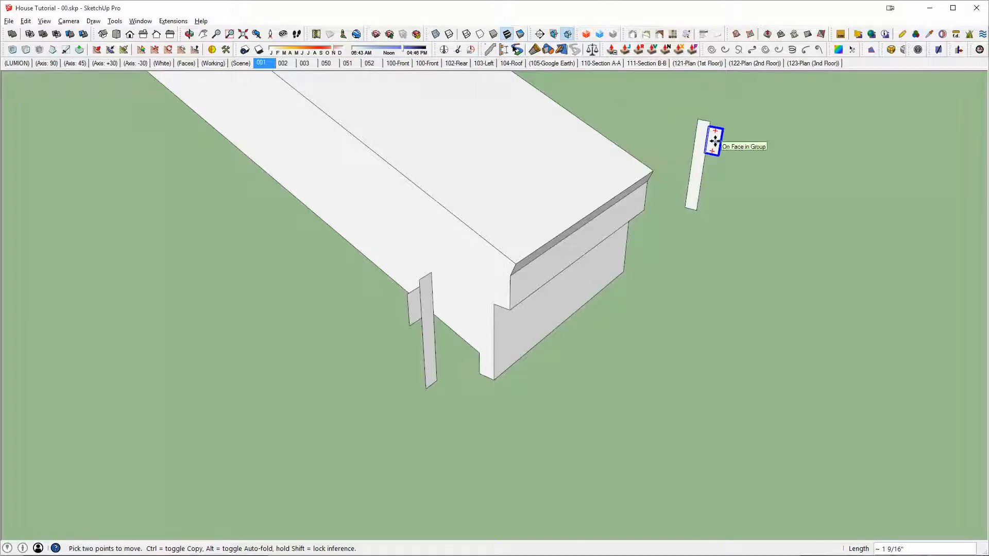
pyautogui.click(715, 140)
# Step: Extrude the small trim profile past the front of the eave end and move its back end face to the roof piece's rear corner
pyautogui.press('p')
pyautogui.click(712, 140)
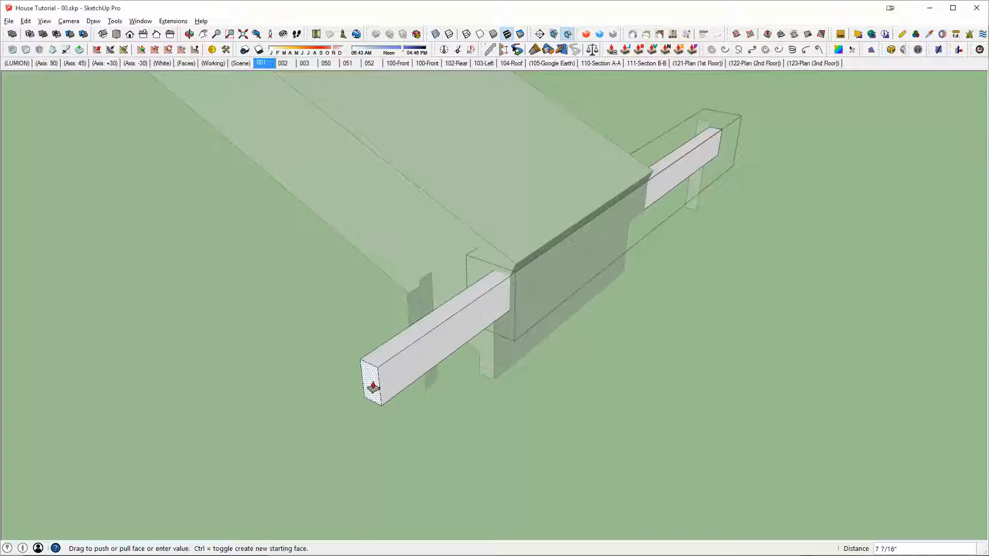
pyautogui.click(367, 389)
pyautogui.press('space')
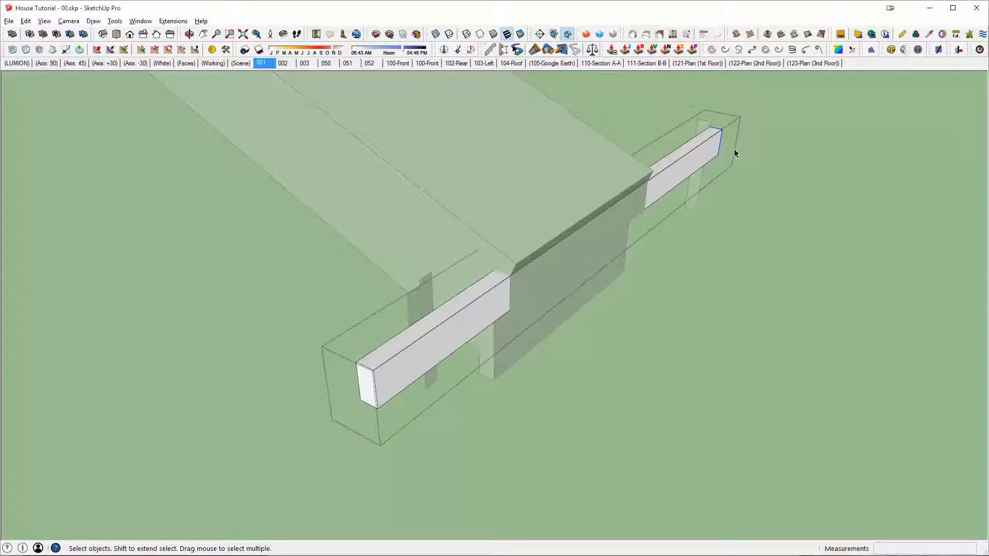
pyautogui.press('m')
pyautogui.click(717, 149)
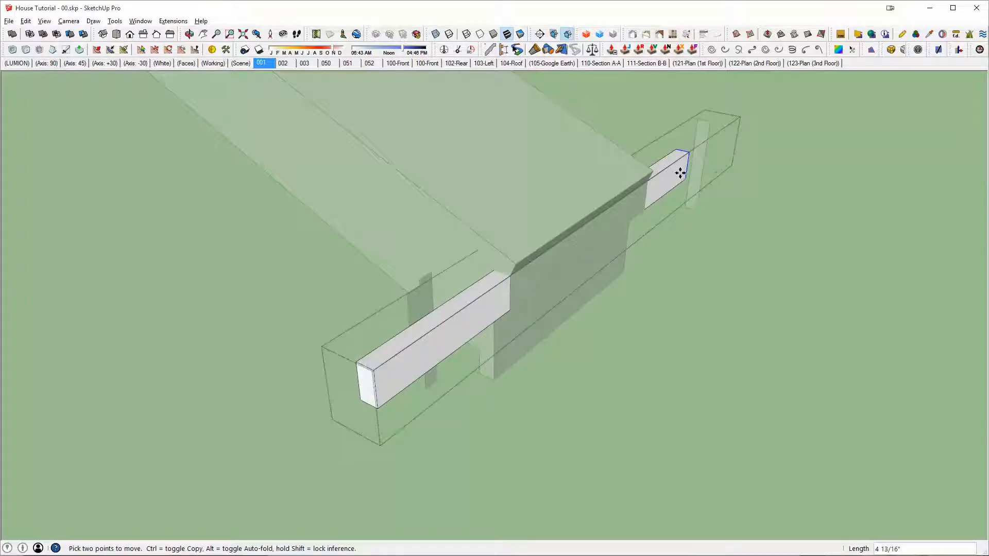
pyautogui.click(643, 208)
# Step: Extrude the tall trim profile about 2' 5 9/16" past the eave front and move its back end to the fascia's rear lower corner
pyautogui.press('space')
pyautogui.click(700, 160)
pyautogui.doubleClick(700, 160)
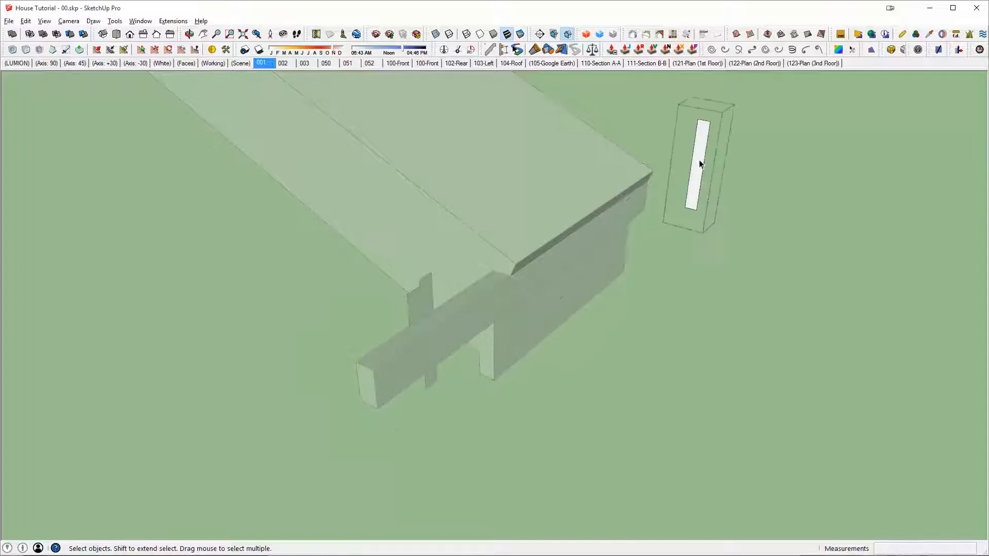
pyautogui.press('p')
pyautogui.click(700, 163)
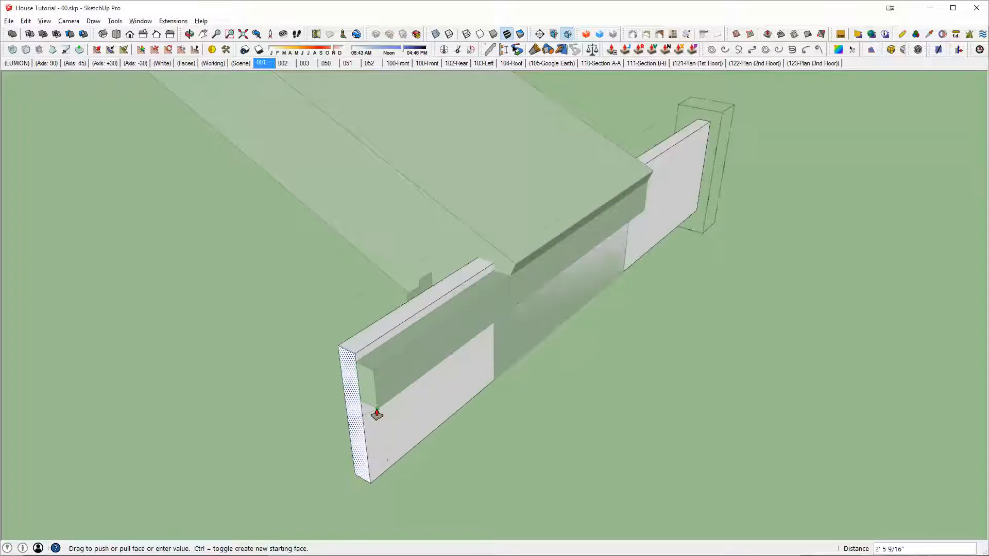
pyautogui.click(377, 414)
pyautogui.press('space')
pyautogui.press('m')
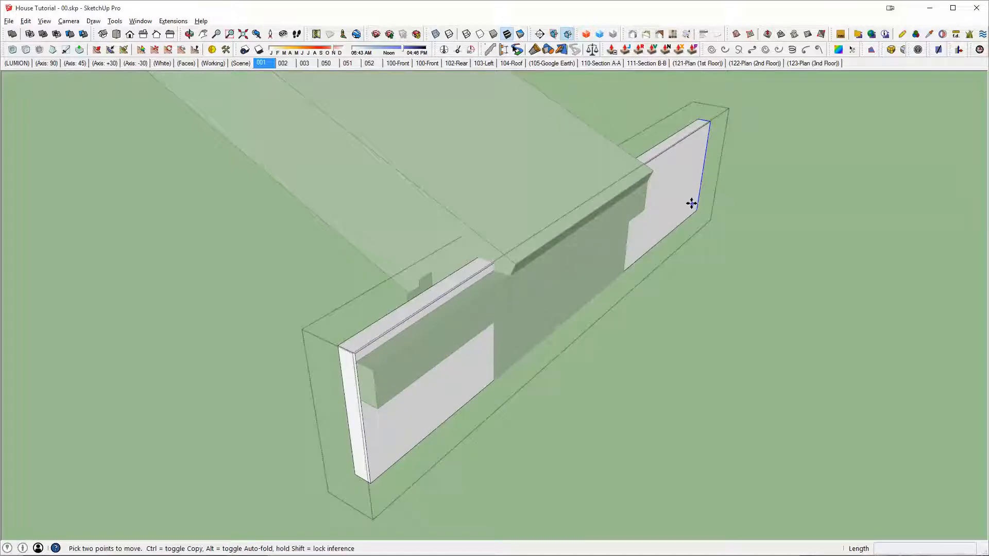
pyautogui.click(697, 210)
pyautogui.click(624, 270)
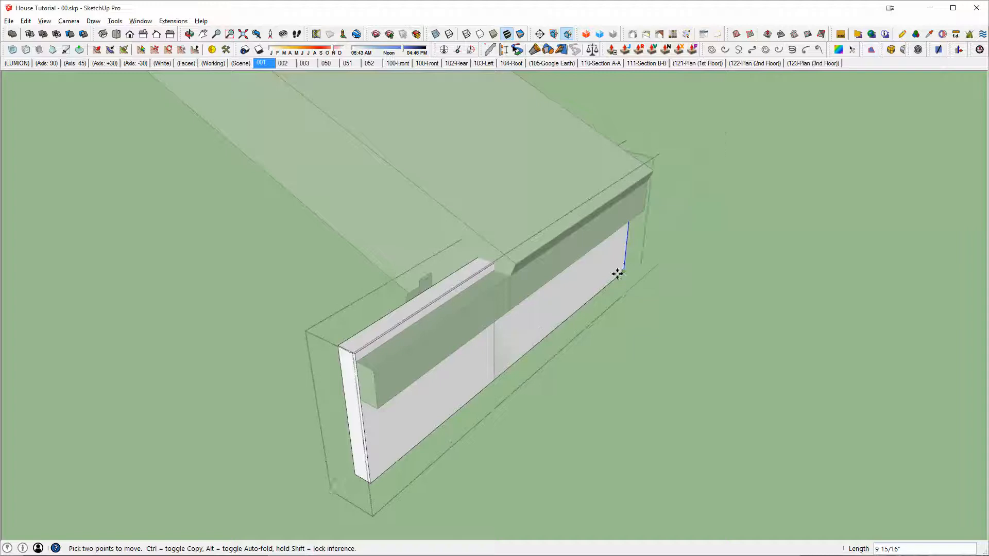
# Step: Move the small trim profile beside the sloped gable face out to the open area past the eave end
pyautogui.press('space')
pyautogui.click(639, 289)
pyautogui.moveTo(636, 286); pyautogui.dragTo(563, 252, button='middle')
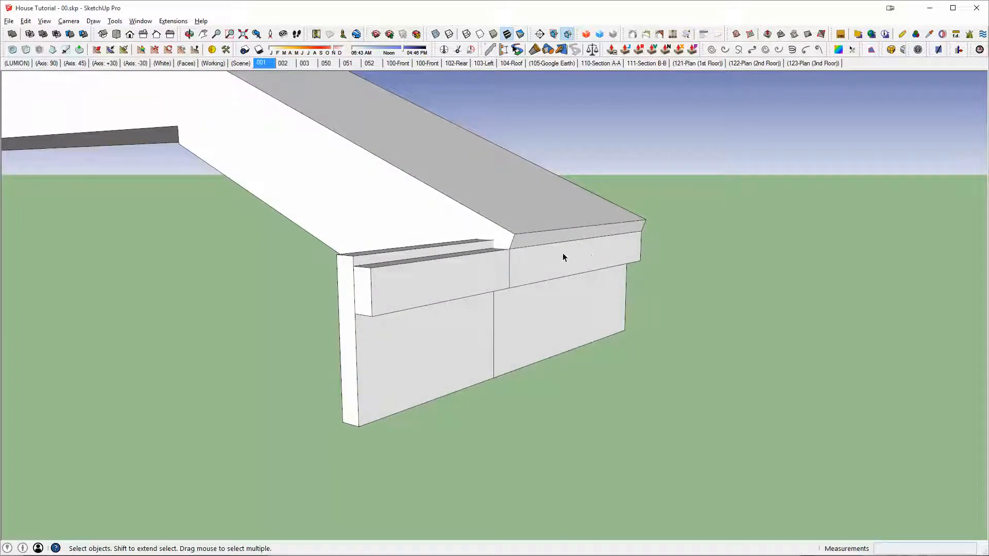
pyautogui.moveTo(526, 206)
pyautogui.mouseDown(button='middle')
pyautogui.moveTo(532, 299)
pyautogui.moveTo(706, 347)
pyautogui.moveTo(391, 341)
pyautogui.mouseUp(button='middle')
pyautogui.scroll(2, 428, 316)
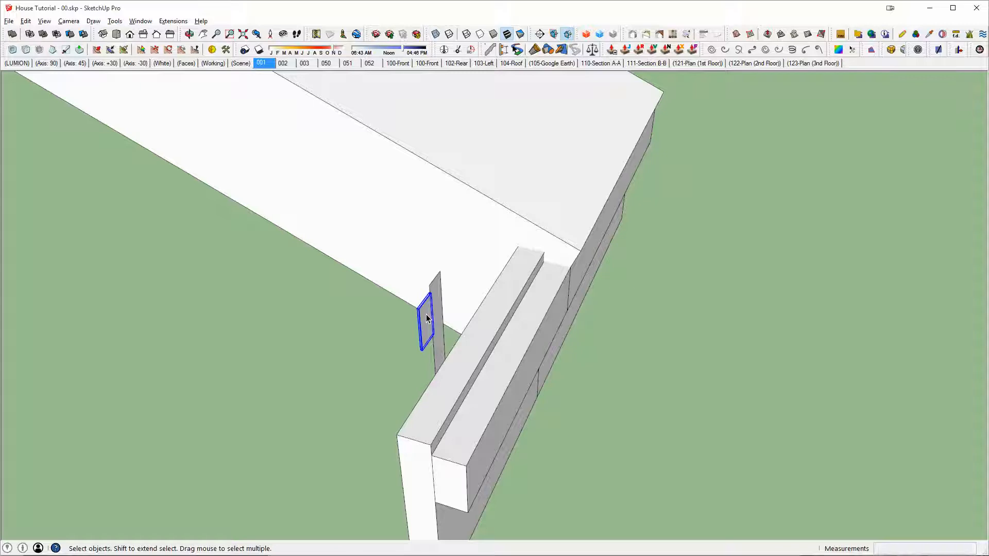
pyautogui.press('m')
pyautogui.click(427, 316)
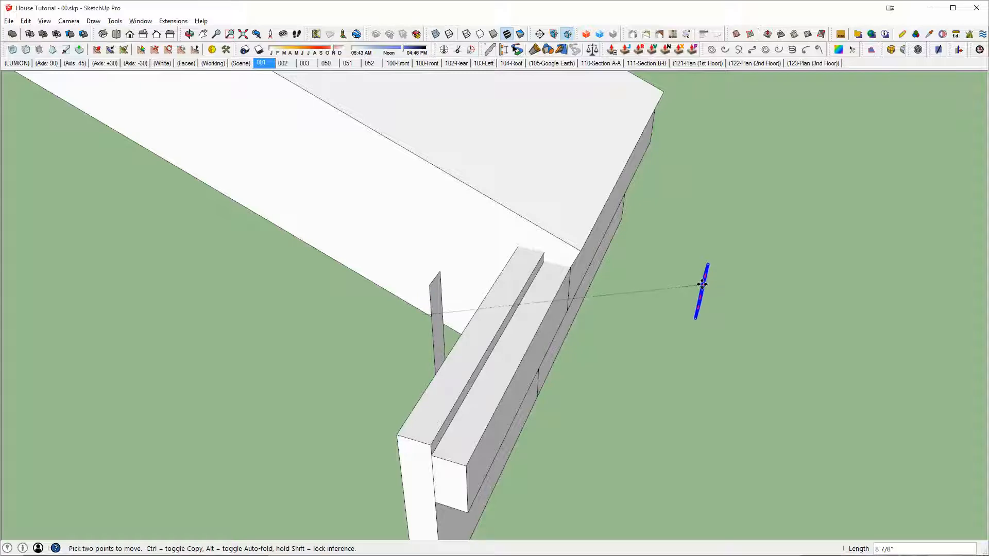
pyautogui.press('space')
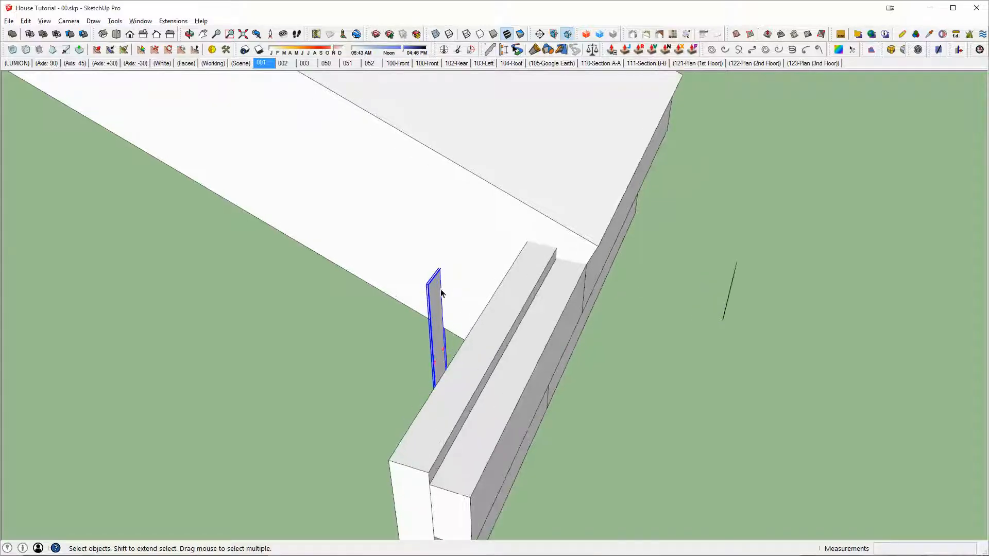
# Step: Move the remaining tall trim profile by its upper endpoint onto the roof piece's lower front corner
pyautogui.press('m')
pyautogui.moveTo(435, 282); pyautogui.dragTo(489, 236, button='middle')
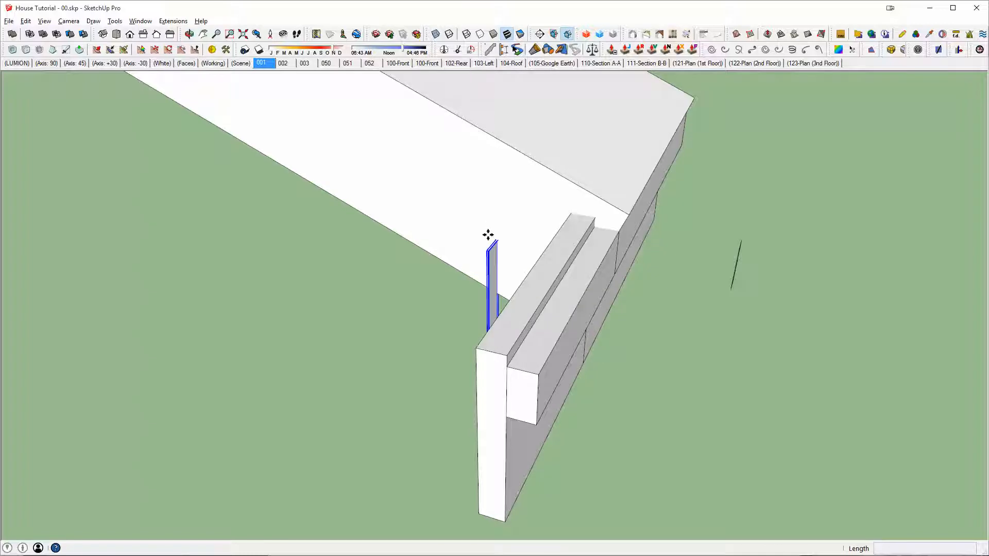
pyautogui.scroll(2, 489, 246)
pyautogui.scroll(-1, 488, 257)
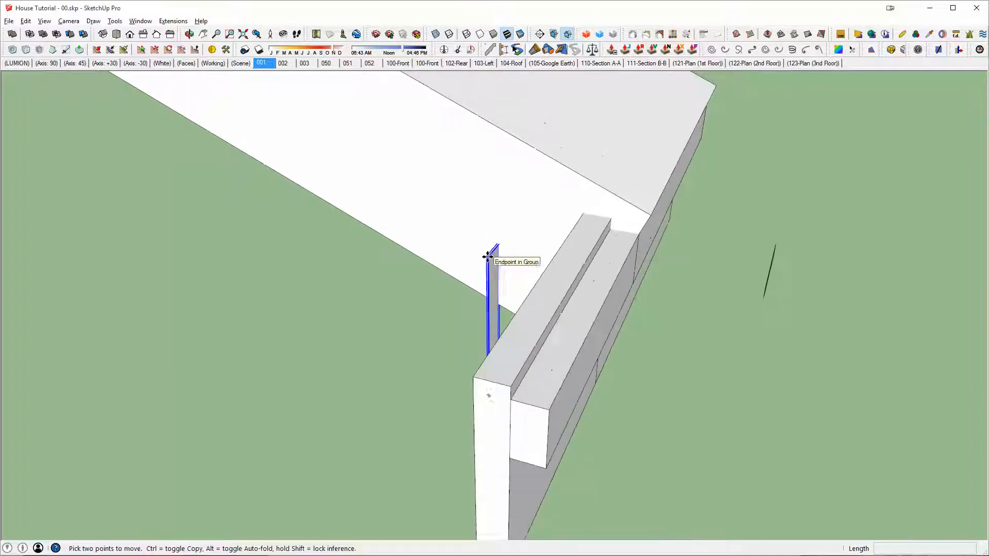
pyautogui.click(493, 247)
pyautogui.moveTo(493, 247); pyautogui.dragTo(528, 234, button='middle')
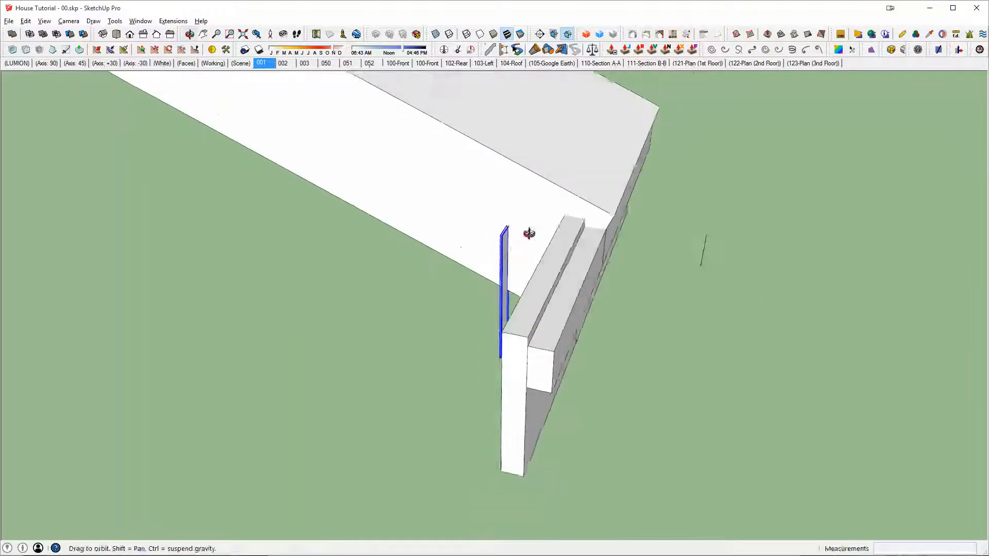
pyautogui.scroll(3, 566, 227)
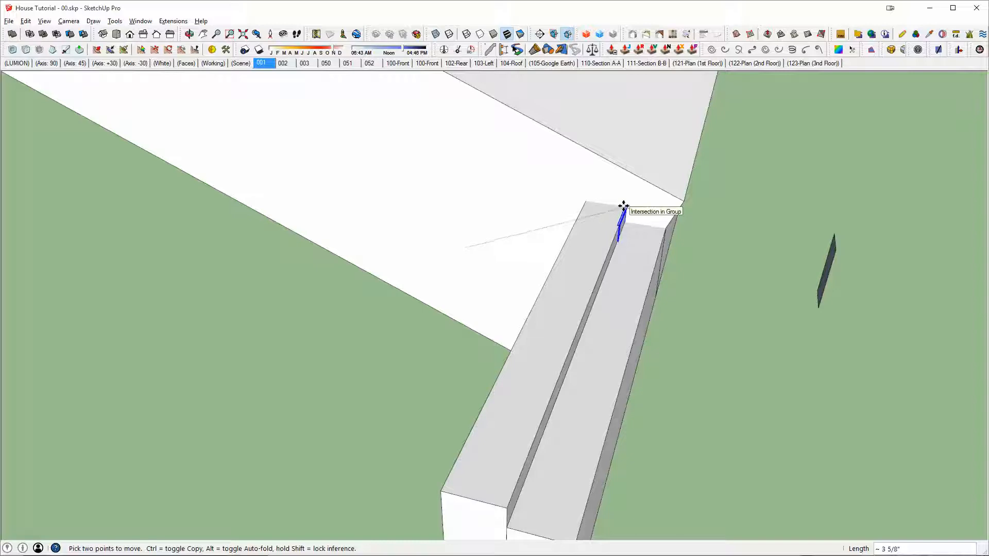
pyautogui.click(682, 200)
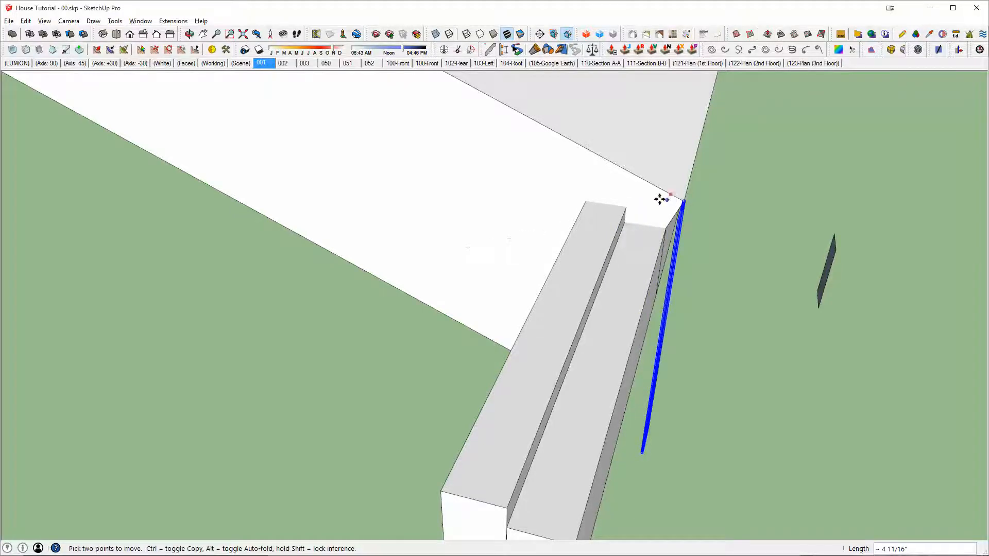
pyautogui.scroll(-3, 661, 200)
# Step: Extrude the tall profile about 2' 6 5/16" along the gable side to form a board, leaving the group when done
pyautogui.press('space')
pyautogui.doubleClick(517, 230)
pyautogui.press('p')
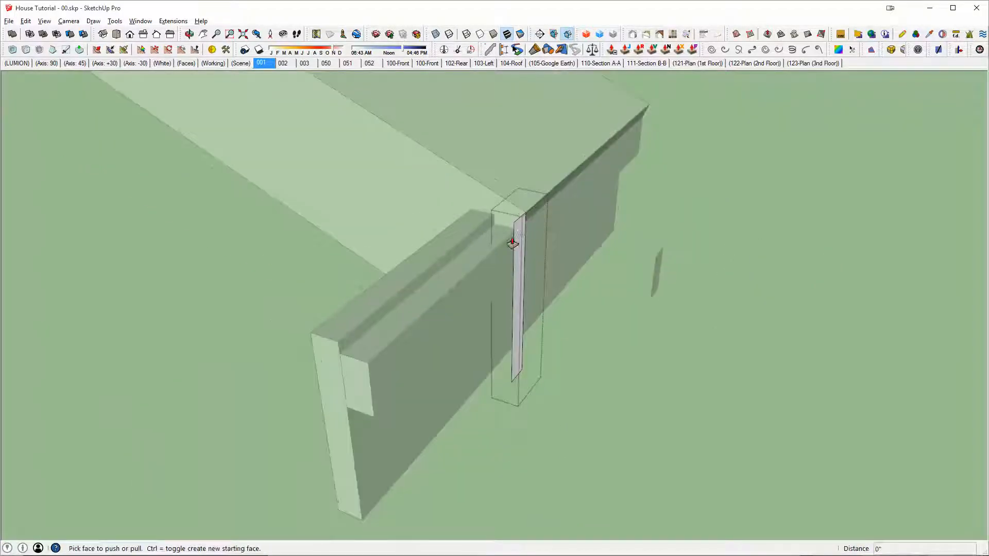
pyautogui.click(516, 240)
pyautogui.scroll(-3, 519, 230)
pyautogui.click(140, 192)
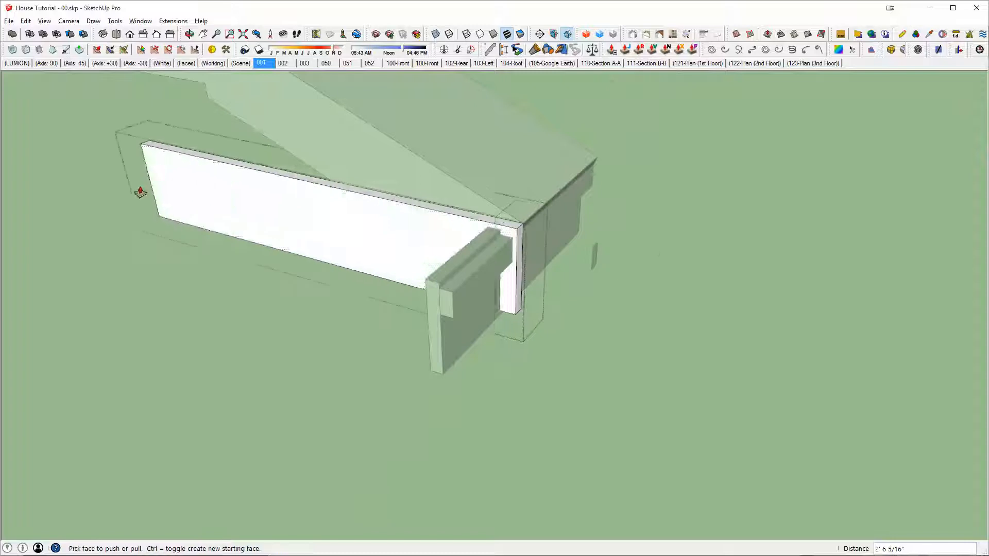
pyautogui.press('space')
pyautogui.scroll(3, 391, 224)
pyautogui.press('Escape')
# Step: Rotate the gable board about the roof piece's lower corner until it aligns with the roof slope
pyautogui.scroll(3, 629, 224)
pyautogui.press('q')
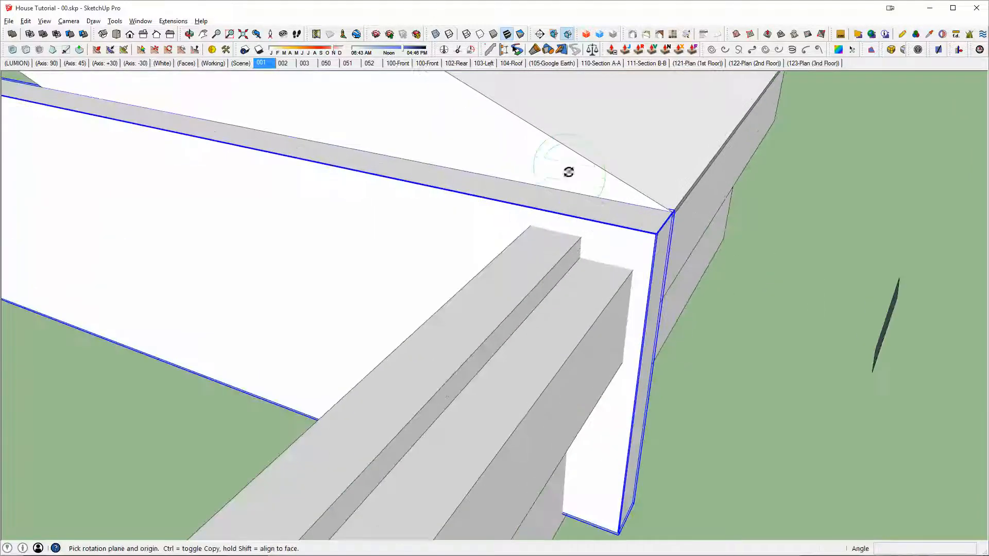
pyautogui.click(670, 213)
pyautogui.moveTo(669, 213); pyautogui.dragTo(702, 508, button='middle')
pyautogui.click(472, 256)
pyautogui.moveTo(473, 221); pyautogui.dragTo(639, 388, button='middle')
pyautogui.scroll(-3, 412, 187)
pyautogui.scroll(-2, 360, 149)
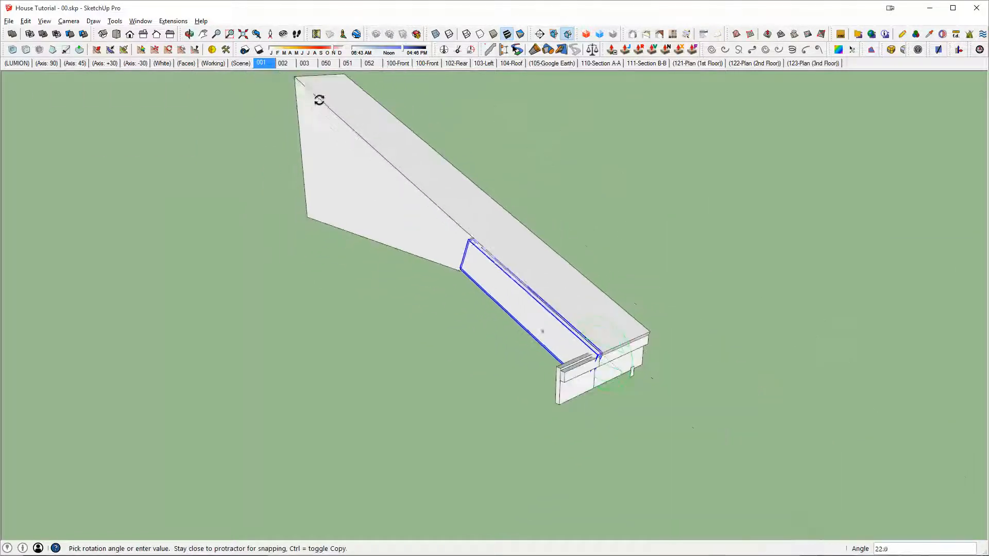
pyautogui.click(299, 79)
pyautogui.scroll(4, 572, 337)
pyautogui.scroll(5, 595, 352)
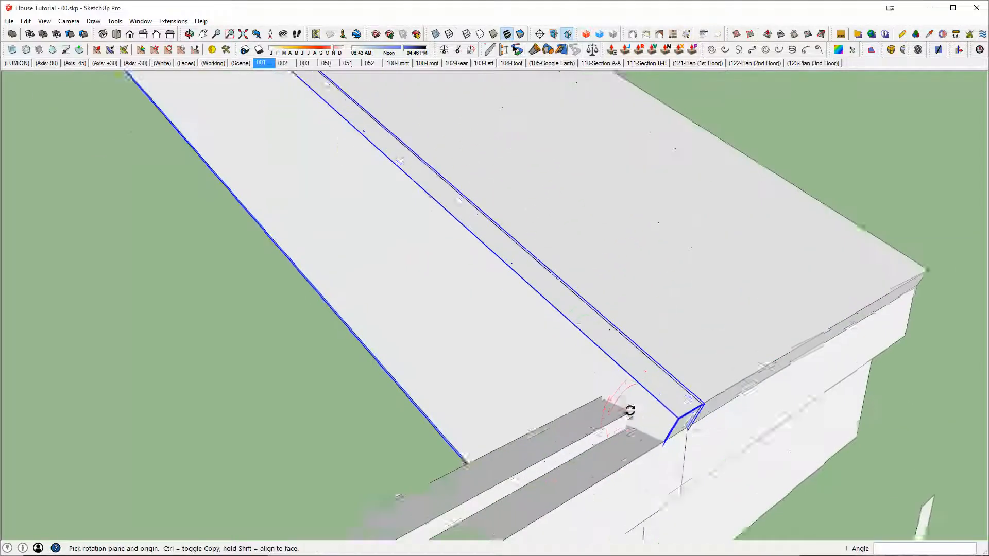
# Step: Move the sloped board from the roof corner to the upper outer edge of the tall eave trim board
pyautogui.press('m')
pyautogui.click(735, 328)
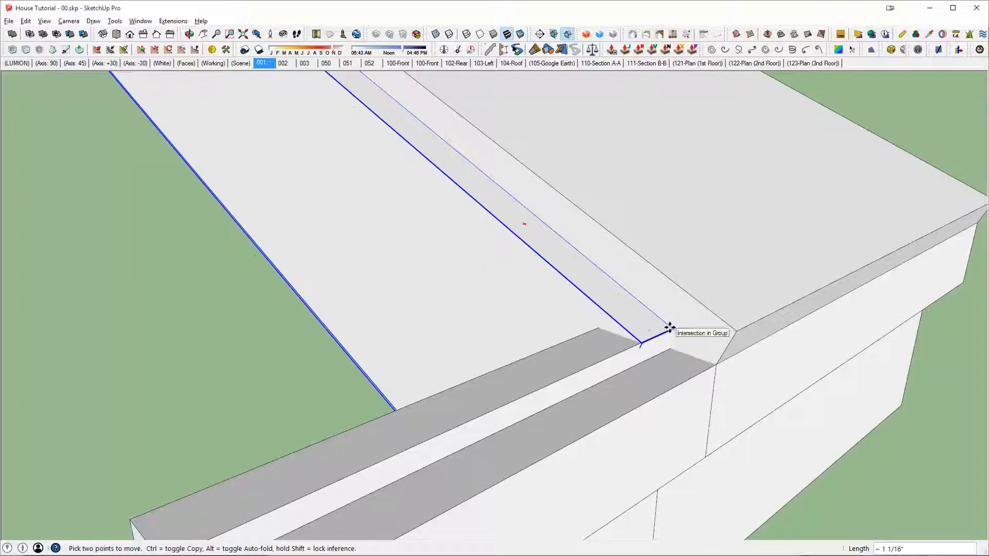
pyautogui.moveTo(649, 311); pyautogui.dragTo(797, 267, button='middle')
# Step: Open the sloped board for editing and draw a line extending its lower edge toward the eave trim
pyautogui.scroll(-4, 657, 286)
pyautogui.moveTo(654, 287); pyautogui.dragTo(634, 219, button='middle')
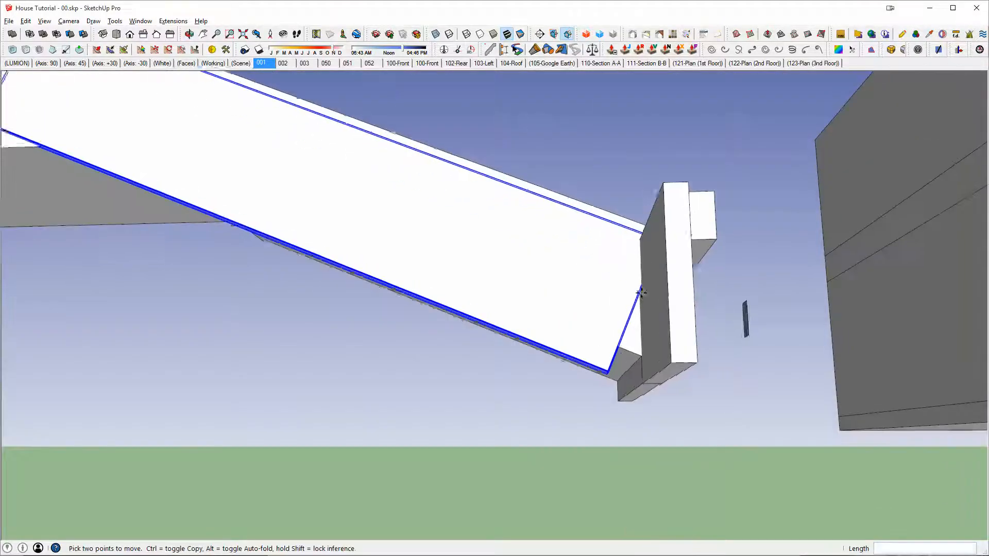
pyautogui.scroll(5, 625, 335)
pyautogui.press('space')
pyautogui.moveTo(583, 400); pyautogui.dragTo(605, 290, button='middle')
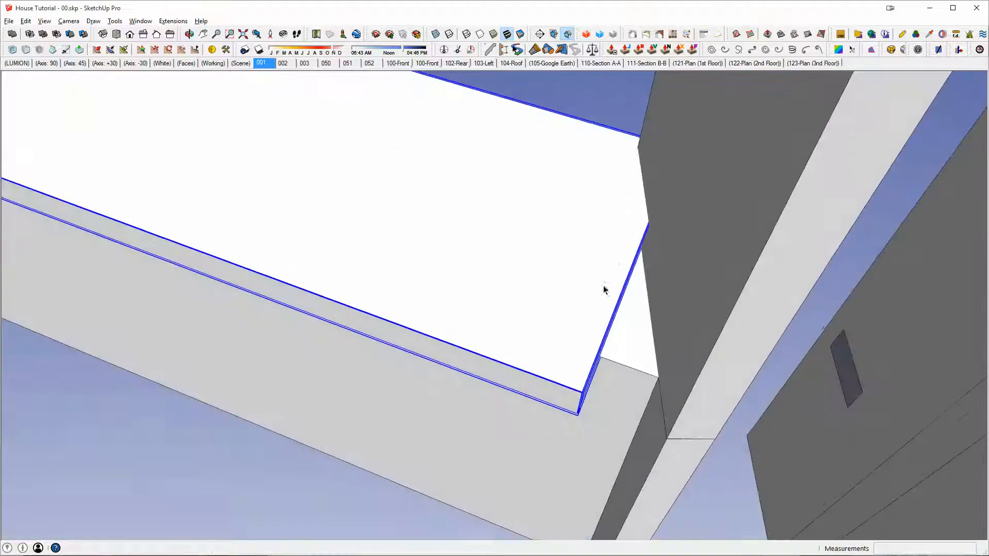
pyautogui.doubleClick(580, 326)
pyautogui.press('l')
pyautogui.press('space')
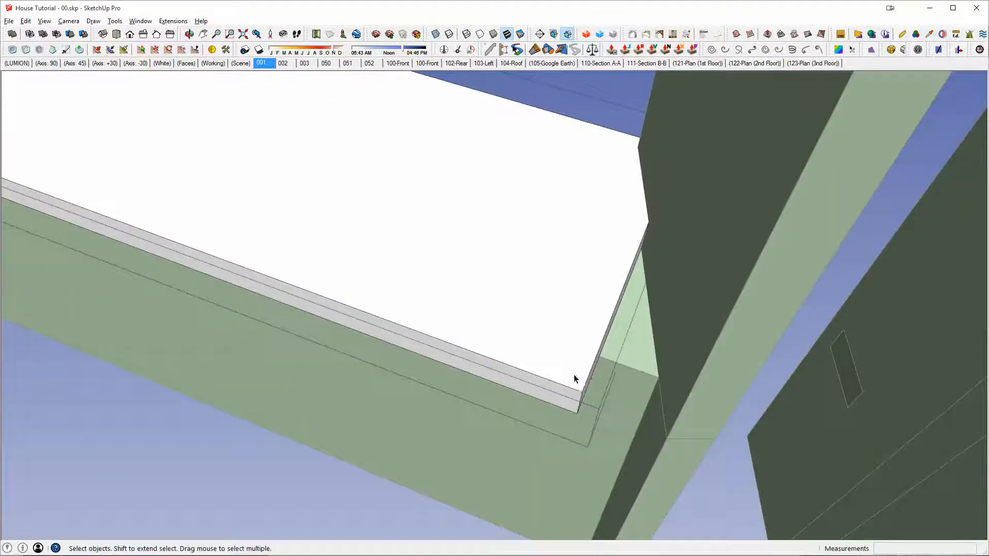
pyautogui.doubleClick(572, 372)
pyautogui.press('l')
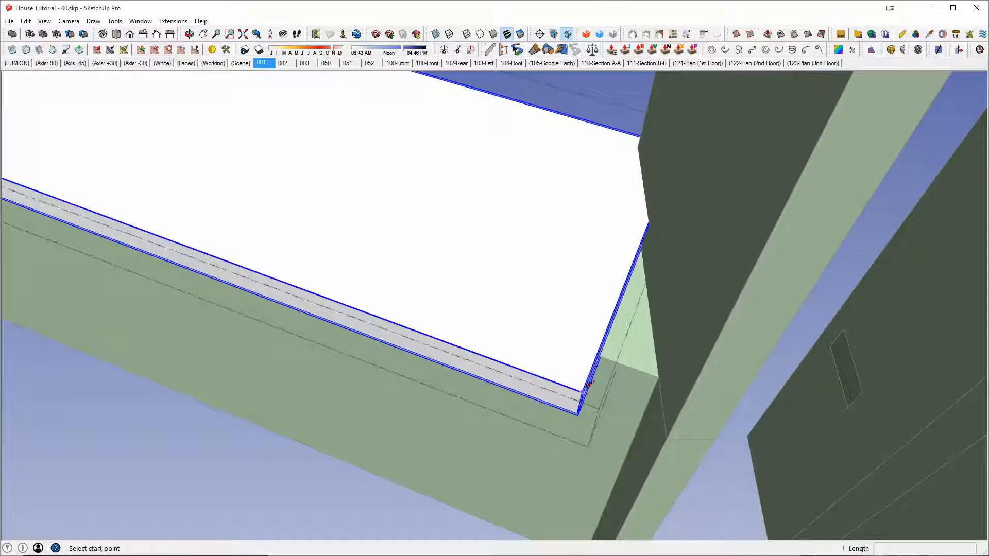
pyautogui.click(585, 384)
pyautogui.click(707, 423)
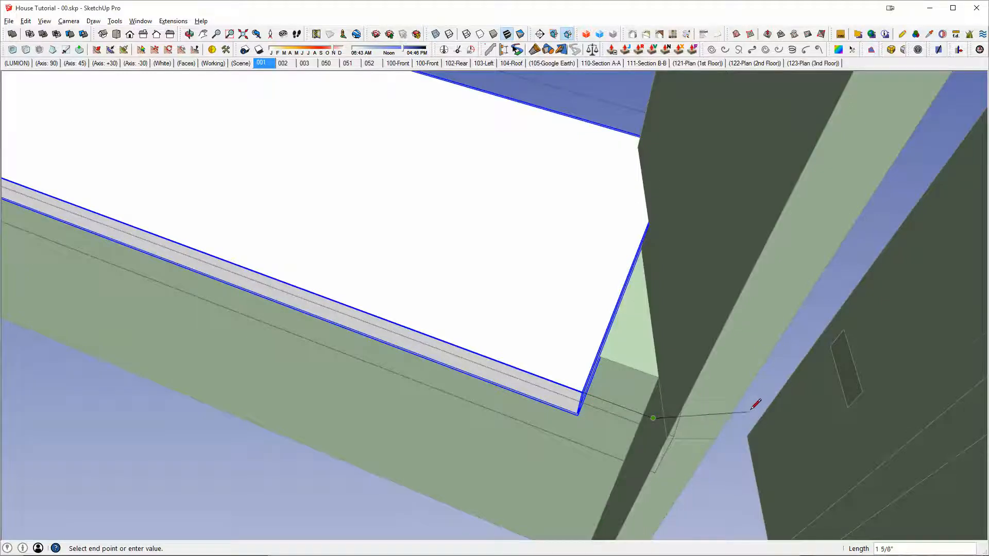
pyautogui.moveTo(750, 405); pyautogui.dragTo(718, 469, button='middle')
pyautogui.click(611, 474)
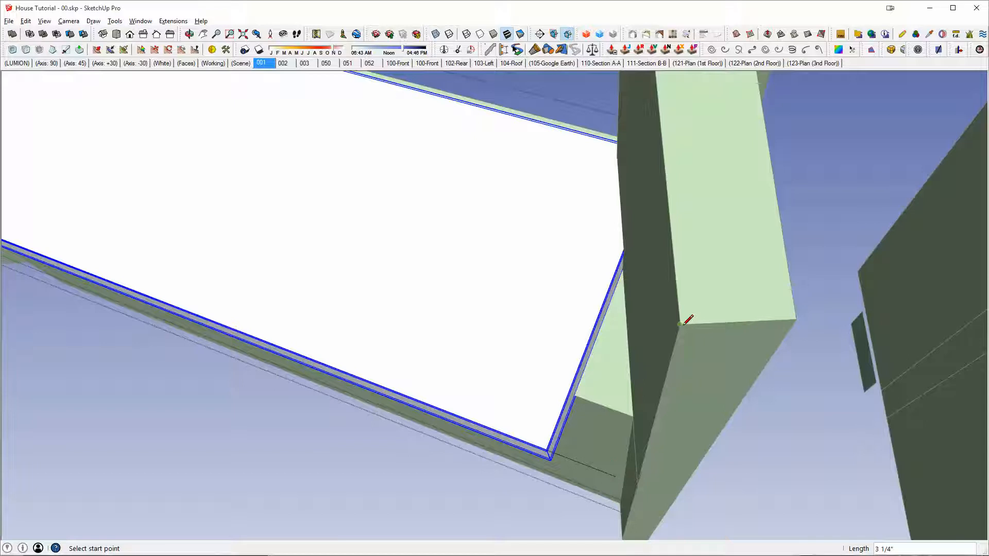
# Step: Draw a line across the bottom end edge of the tall eave trim and move it to the end of the extension line
pyautogui.click(682, 324)
pyautogui.click(796, 319)
pyautogui.press('space')
pyautogui.click(714, 324)
pyautogui.press('m')
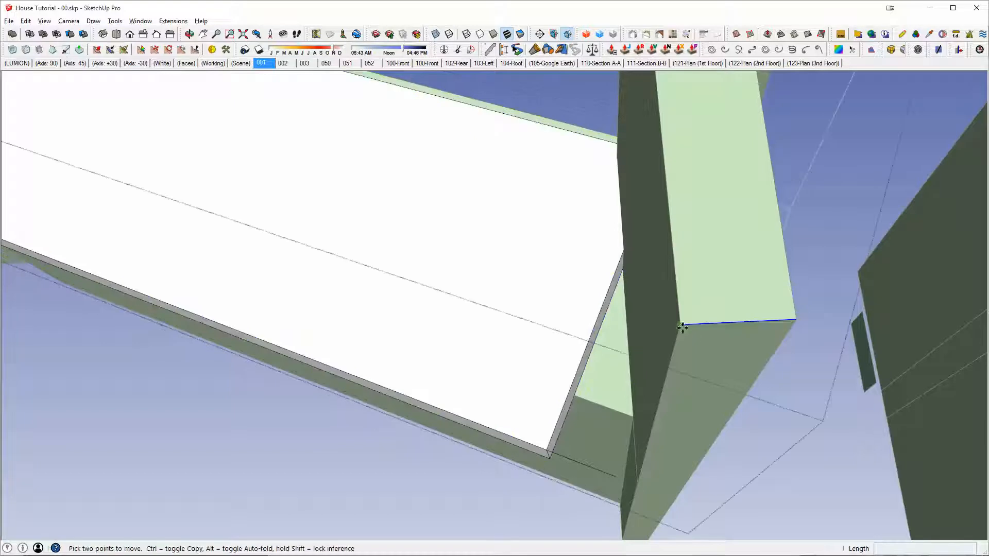
pyautogui.click(682, 328)
pyautogui.click(613, 476)
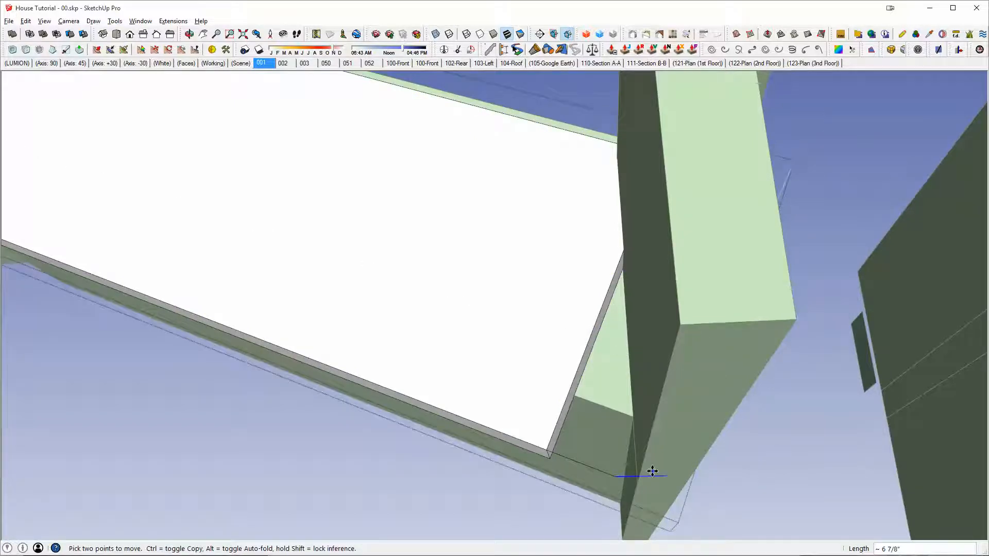
# Step: Draw the closing line along the eave trim to fill the board's lower corner with a face, and erase the excess line
pyautogui.press('l')
pyautogui.click(639, 476)
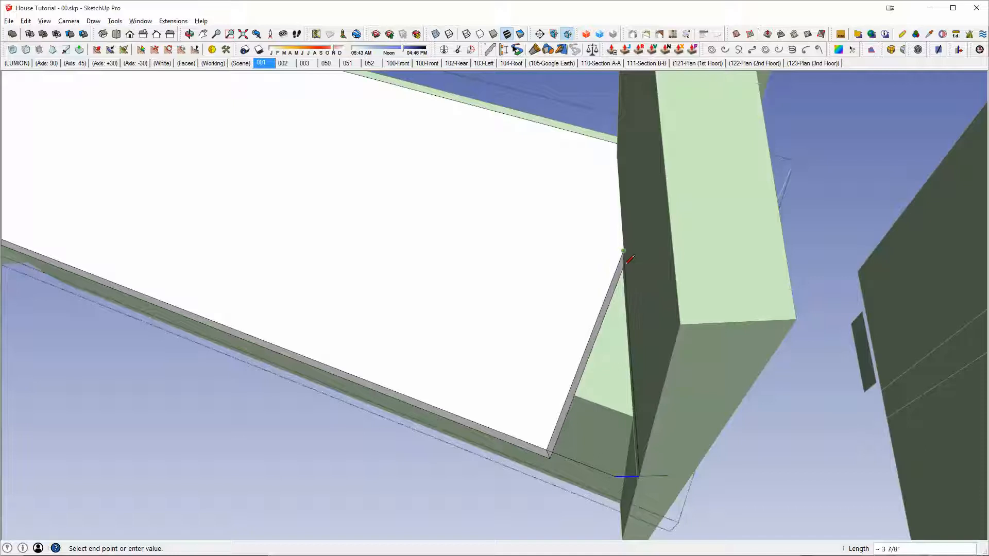
pyautogui.click(547, 446)
pyautogui.press('e')
pyautogui.click(651, 476)
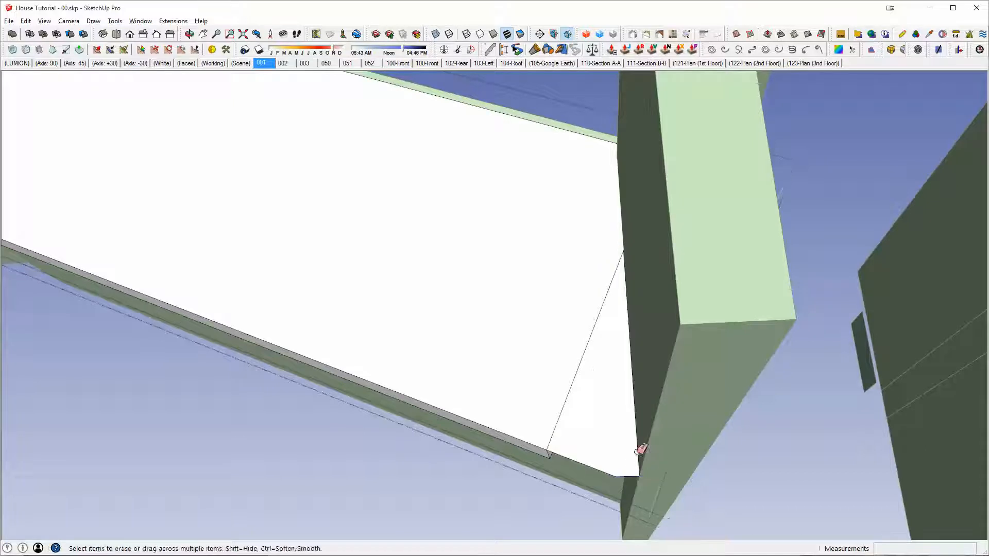
pyautogui.moveTo(631, 412); pyautogui.dragTo(633, 402, button='middle')
# Step: Extrude the corner face about 13/16" to match the sloped board's thickness and group the corner piece
pyautogui.press('p')
pyautogui.moveTo(633, 403); pyautogui.dragTo(578, 435)
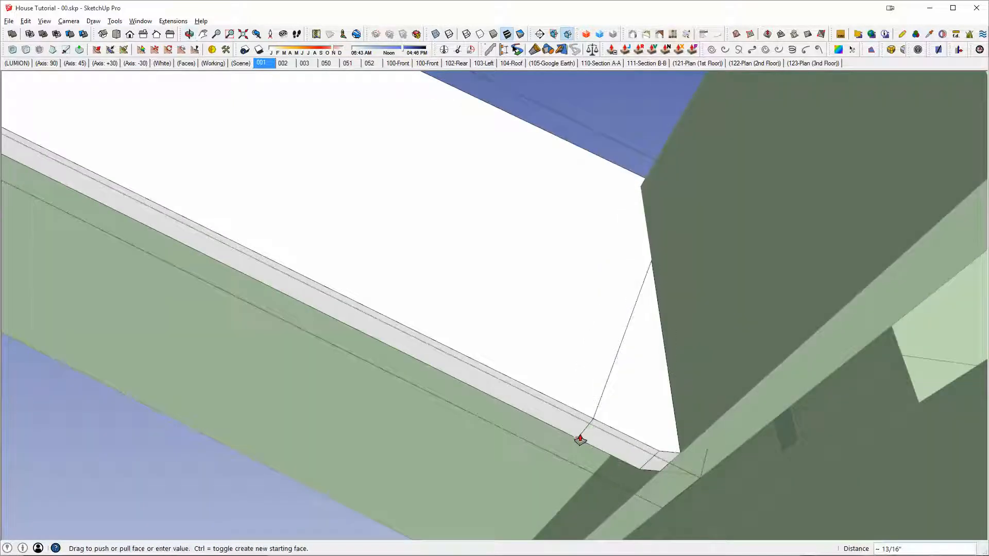
pyautogui.press('space')
pyautogui.click(610, 407)
pyautogui.hotkey('ctrl', 'g')
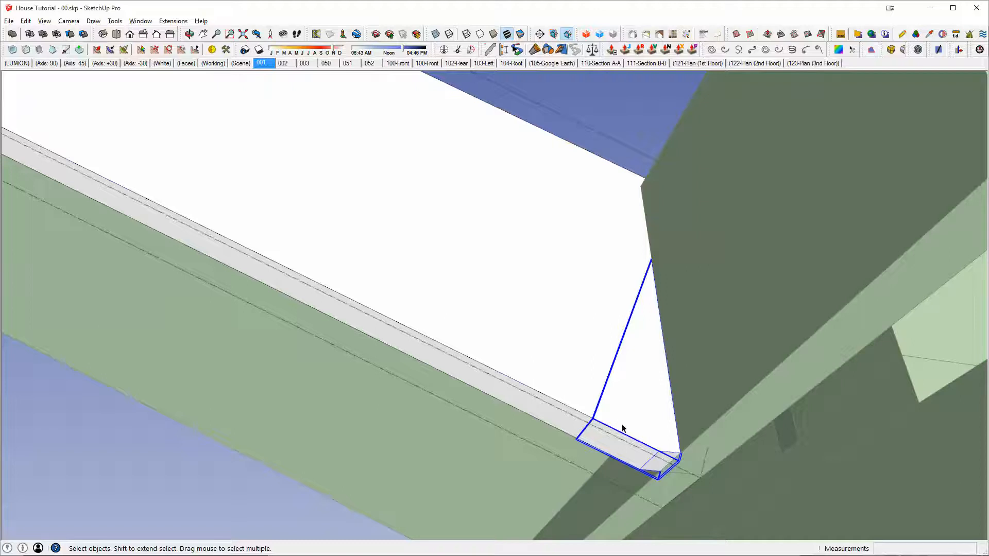
# Step: Merge the grouped corner piece with the sloped board into one solid
pyautogui.hotkey('shift', 'o')
pyautogui.click(577, 347)
pyautogui.moveTo(525, 377); pyautogui.dragTo(630, 312, button='middle')
# Step: Try to cut the sloped board and the tall eave trim board against each other with the solid tools
pyautogui.click(669, 283)
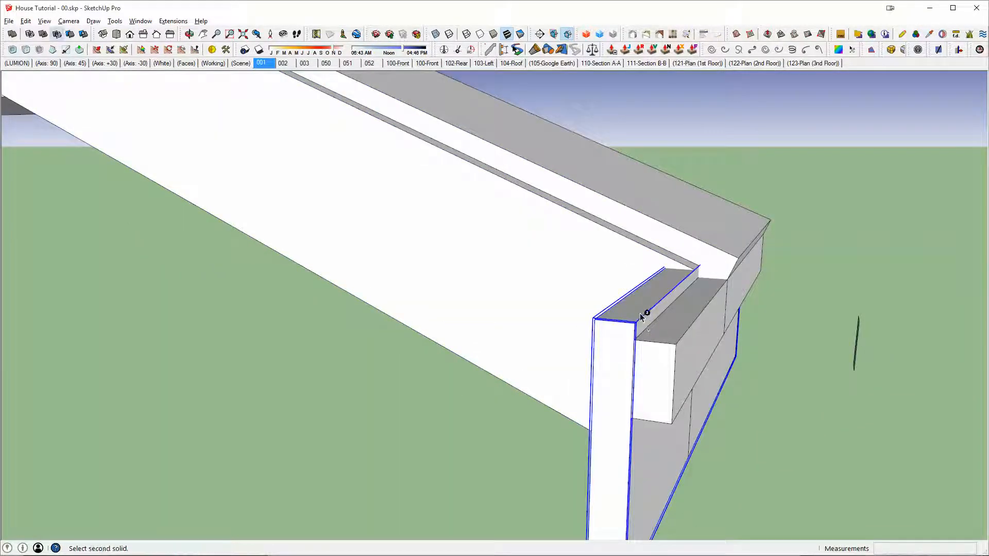
pyautogui.moveTo(648, 298); pyautogui.dragTo(590, 268, button='middle')
pyautogui.doubleClick(590, 268)
pyautogui.click(590, 267)
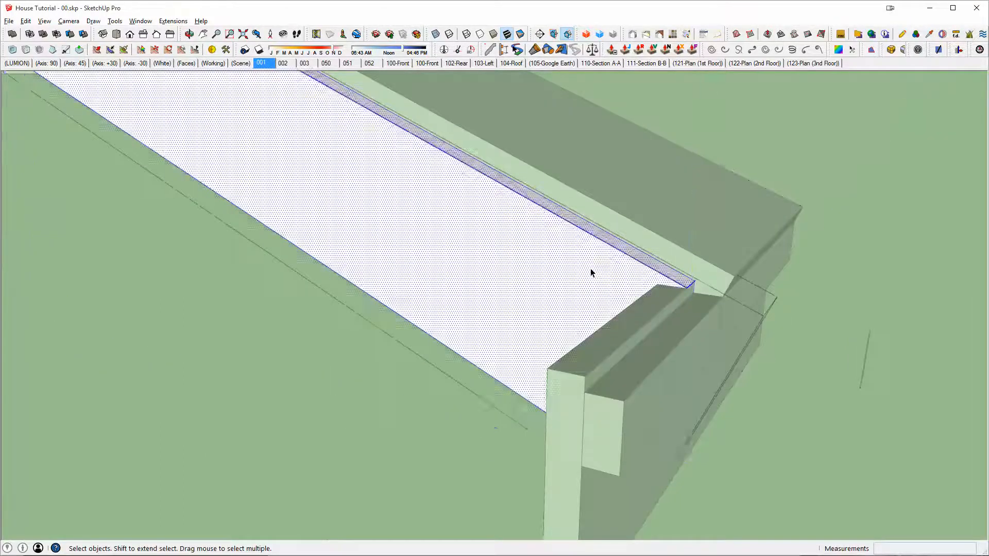
pyautogui.click(662, 306)
pyautogui.click(652, 301)
pyautogui.moveTo(652, 301); pyautogui.dragTo(688, 294, button='middle')
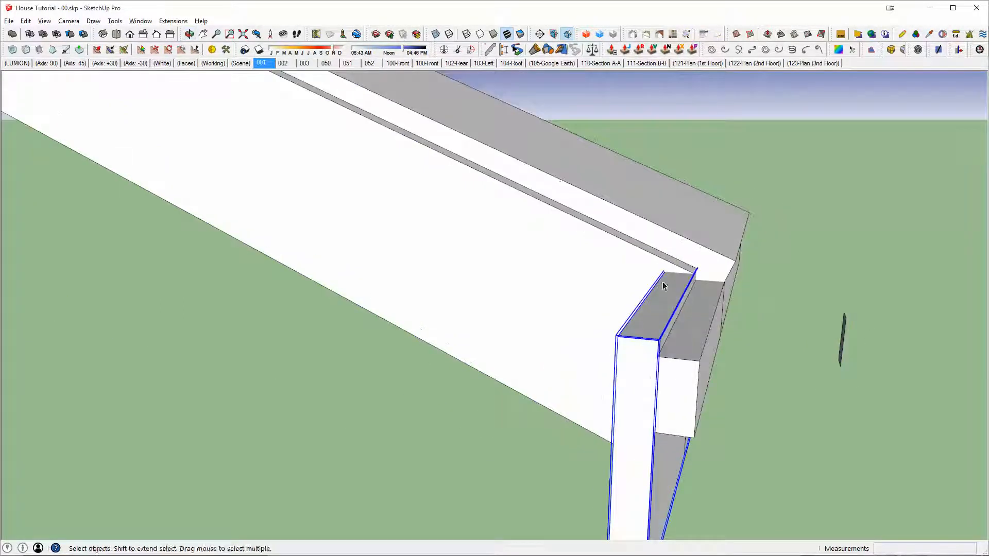
pyautogui.hotkey('shift', 's')
pyautogui.click(630, 270)
pyautogui.moveTo(593, 289); pyautogui.dragTo(588, 324, button='middle')
pyautogui.hotkey('ctrl', 'z')
# Step: Open the tall eave trim board for editing and push its end face back flush with the sloped board's outer face
pyautogui.press('space')
pyautogui.doubleClick(621, 344)
pyautogui.press('p')
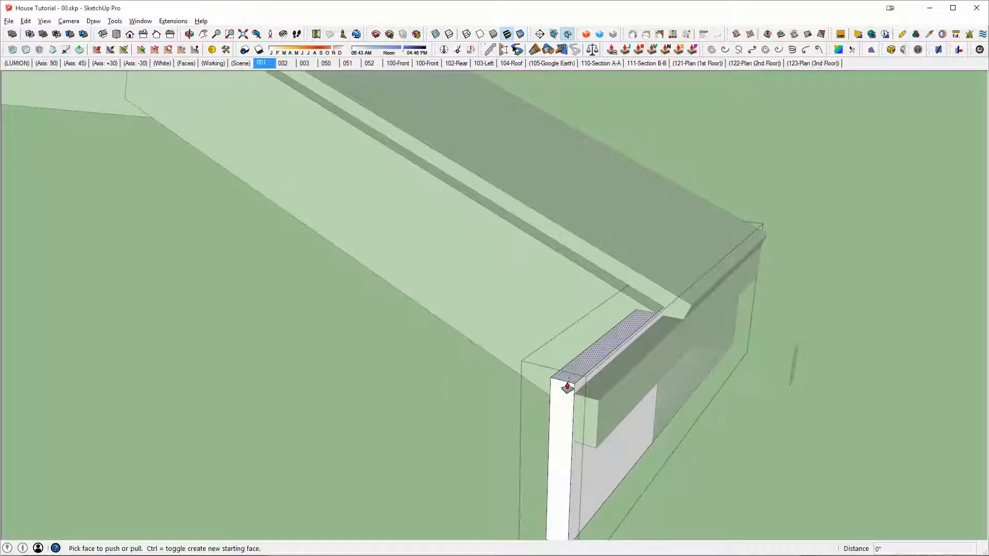
pyautogui.click(565, 400)
pyautogui.click(605, 309)
pyautogui.press('space')
pyautogui.click(661, 295)
# Step: Examine how the tall eave trim, the sloped board and the projecting upper eave board meet at the roof corner
pyautogui.scroll(3, 664, 308)
pyautogui.moveTo(666, 310); pyautogui.dragTo(689, 264, button='middle')
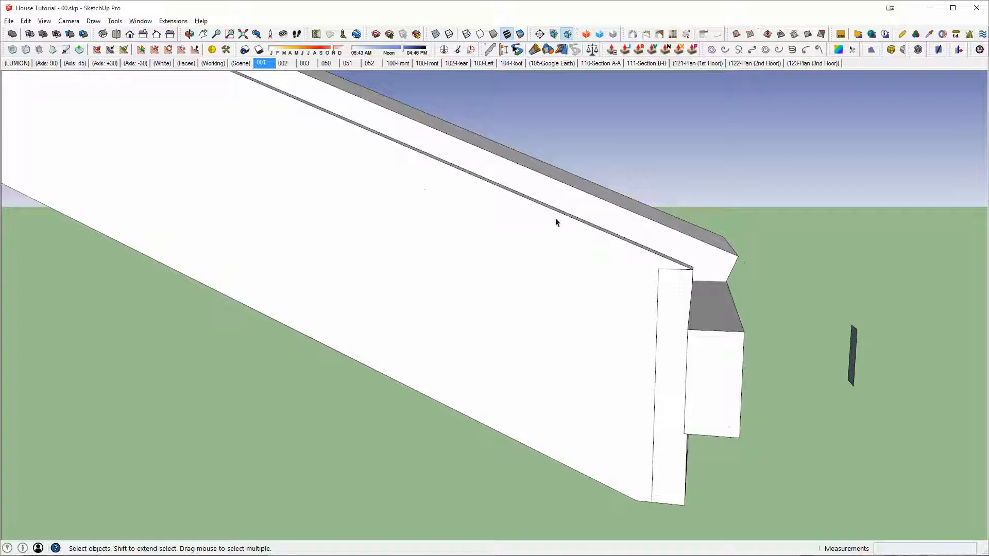
pyautogui.scroll(-3, 559, 237)
pyautogui.moveTo(567, 270); pyautogui.dragTo(599, 334, button='middle')
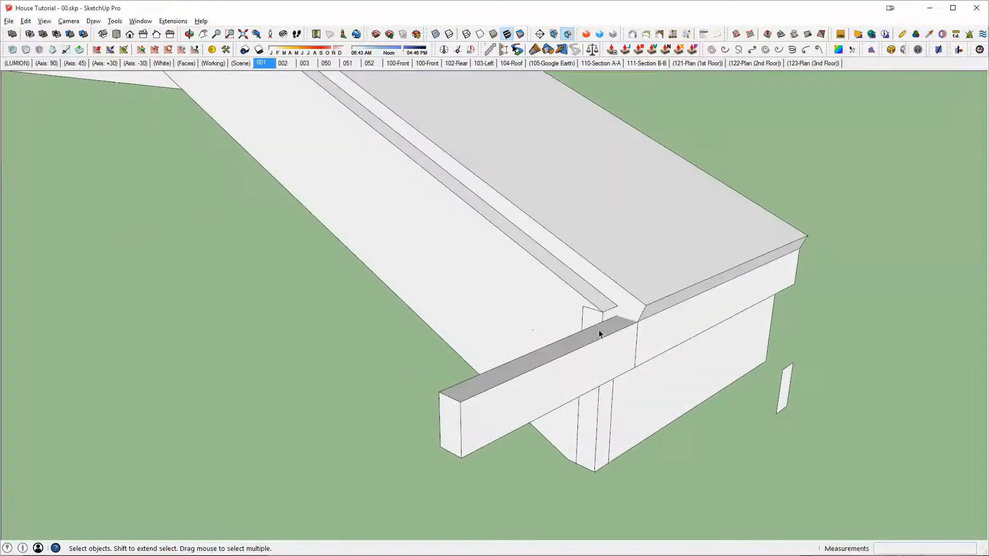
pyautogui.moveTo(629, 412); pyautogui.dragTo(595, 433, button='middle')
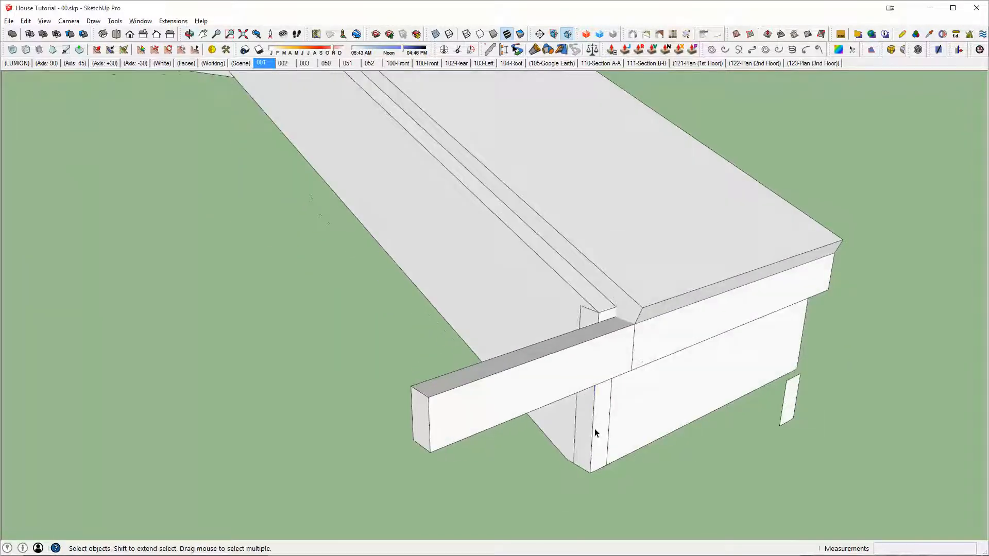
pyautogui.click(607, 436)
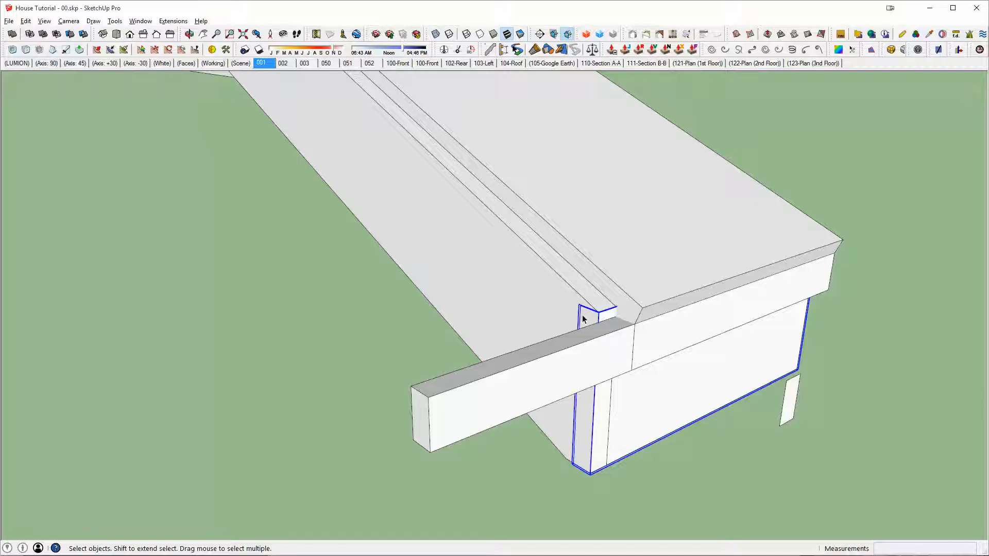
pyautogui.moveTo(614, 309); pyautogui.dragTo(544, 366, button='middle')
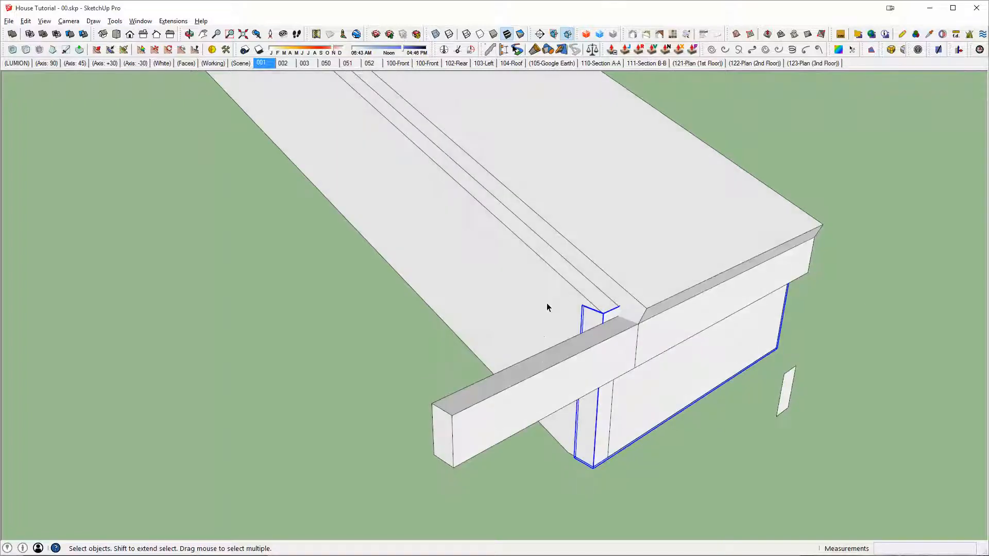
pyautogui.scroll(-4, 550, 311)
pyautogui.moveTo(557, 322); pyautogui.dragTo(589, 338, button='middle')
pyautogui.scroll(2, 602, 355)
# Step: Extrude the small separate profile beside the eave into a long narrow board running past the gable side
pyautogui.click(734, 365)
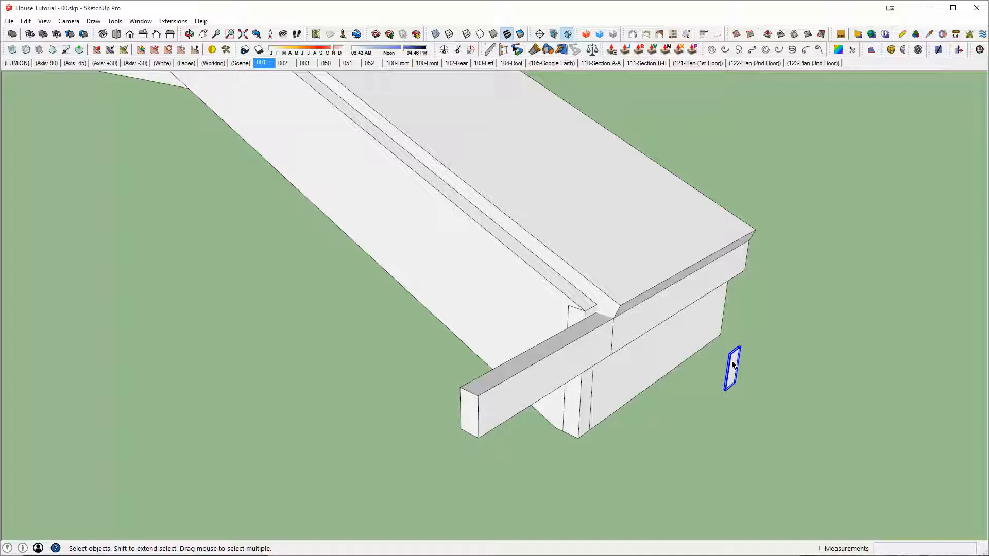
pyautogui.doubleClick(733, 366)
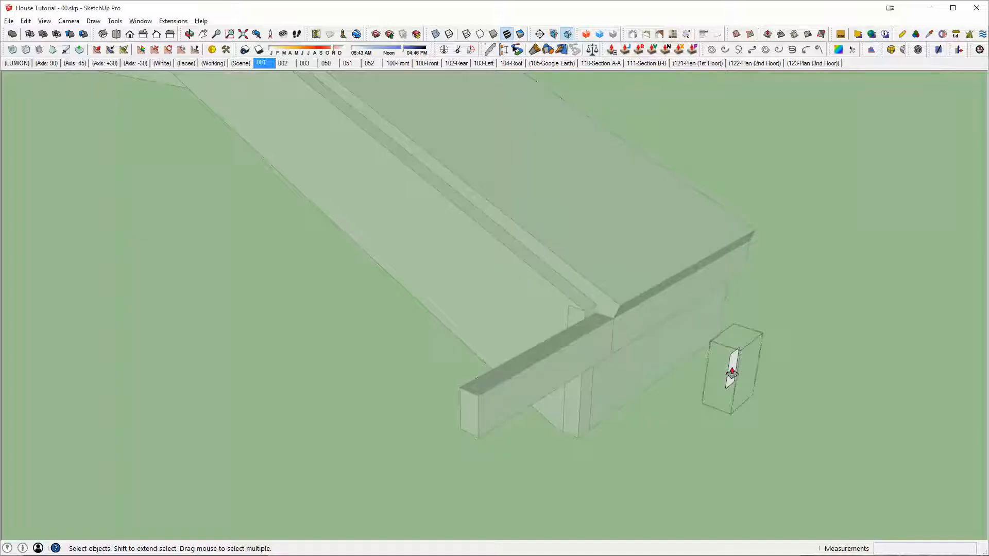
pyautogui.moveTo(732, 372); pyautogui.dragTo(600, 339)
pyautogui.moveTo(300, 311); pyautogui.dragTo(295, 309)
pyautogui.press('space')
pyautogui.press('Escape')
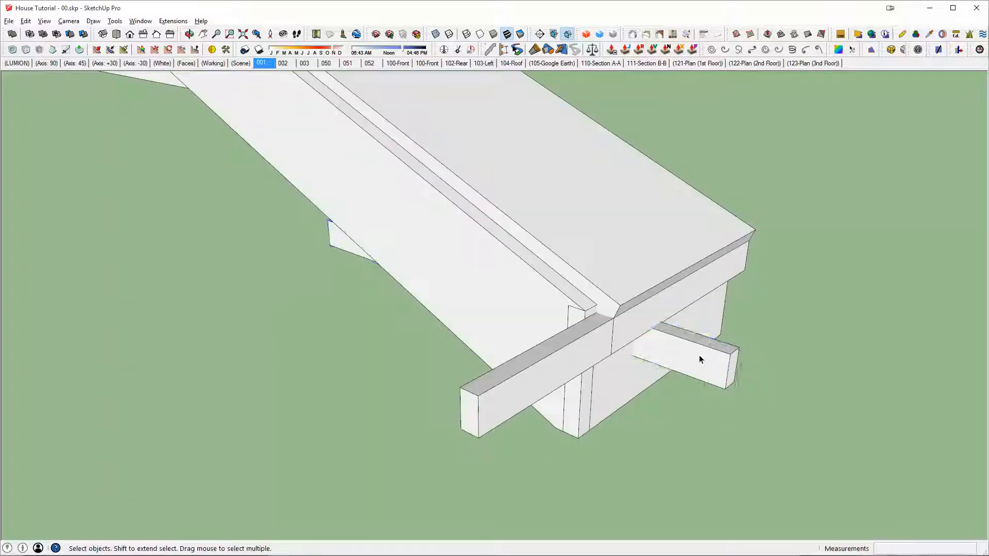
# Step: Move the new narrow board by its upper end corner to the lower corner of the roof edge
pyautogui.click(701, 359)
pyautogui.scroll(1, 729, 357)
pyautogui.press('m')
pyautogui.click(741, 351)
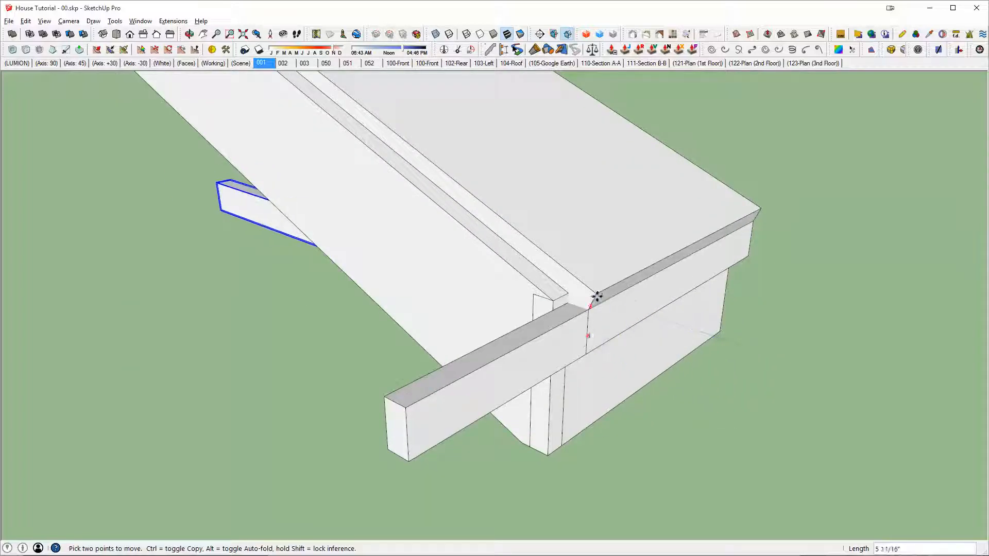
# Step: Rotate the narrow board about its lower end corner to align with the roof slope, using the roof's upper corner as reference
pyautogui.press('q')
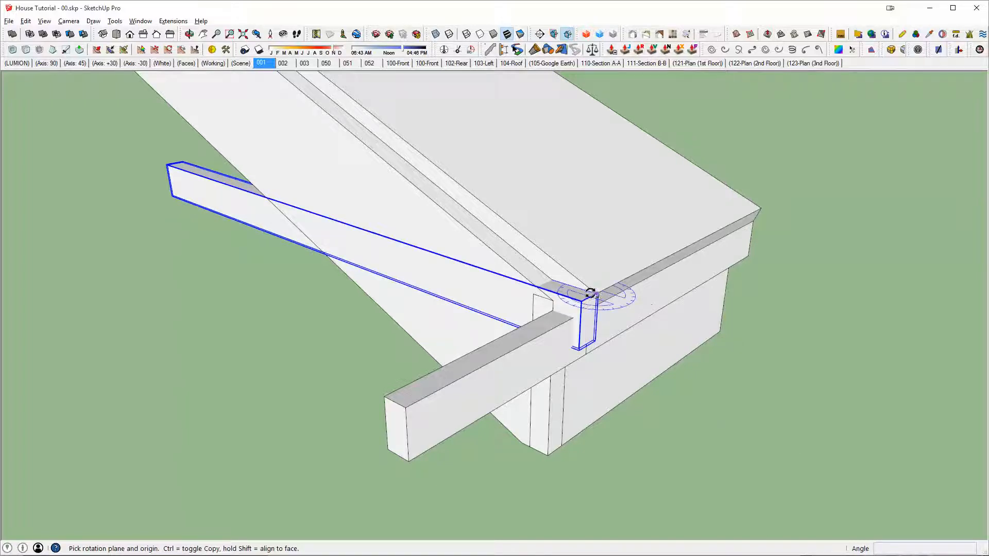
pyautogui.moveTo(595, 292); pyautogui.dragTo(552, 388, button='middle')
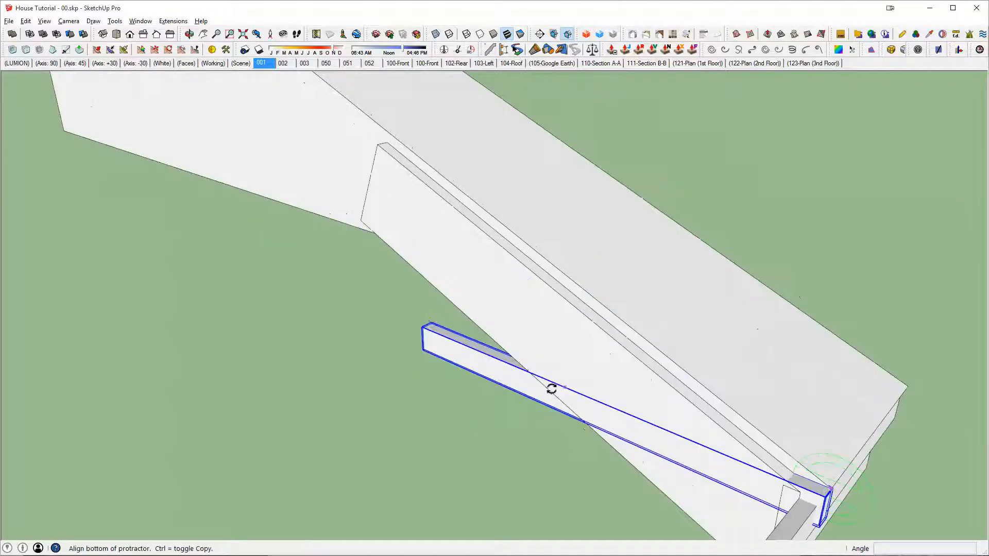
pyautogui.click(435, 323)
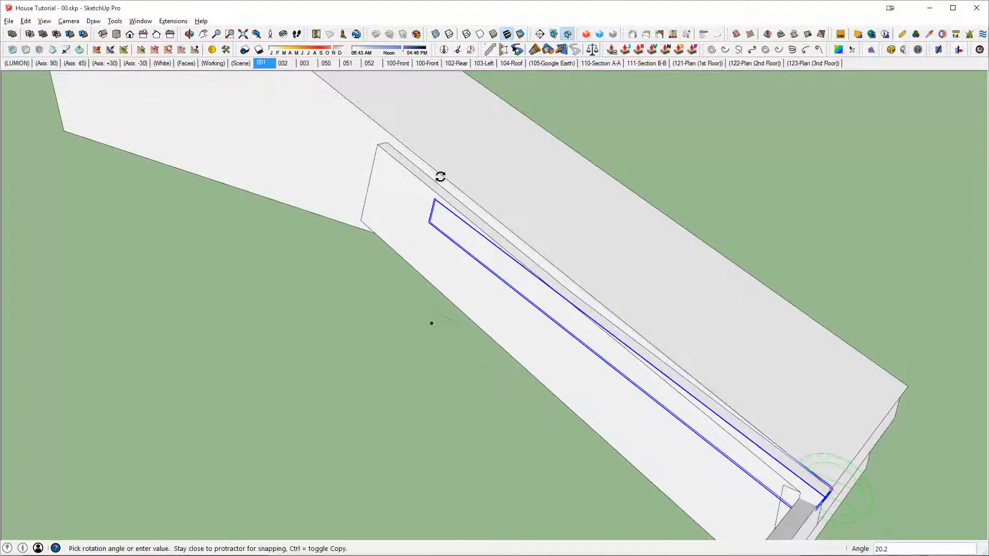
pyautogui.scroll(-2, 453, 185)
pyautogui.press('Escape')
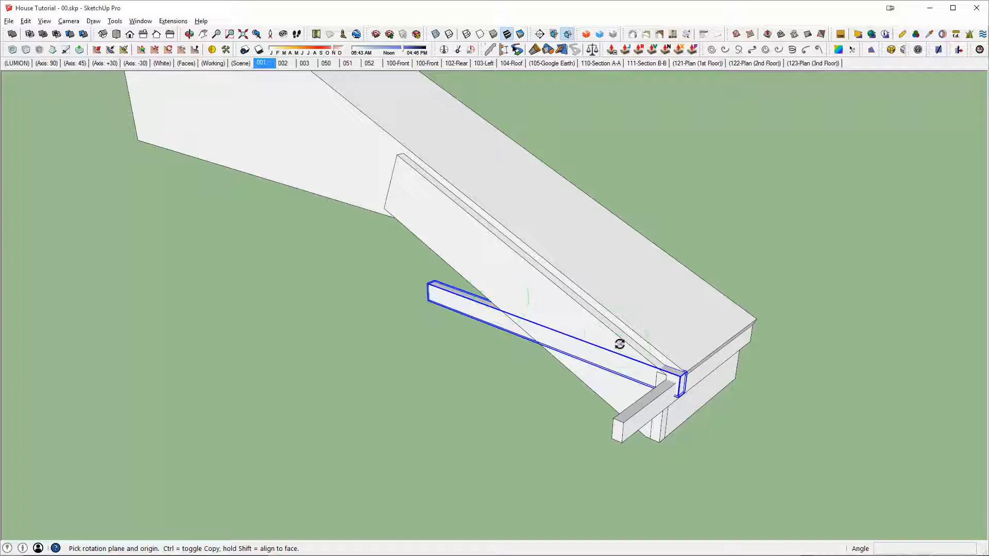
pyautogui.click(437, 281)
pyautogui.scroll(-2, 437, 280)
pyautogui.keyDown('shift'); pyautogui.moveTo(499, 283); pyautogui.dragTo(734, 450, button='middle'); pyautogui.keyUp('shift')
pyautogui.scroll(-1, 734, 450)
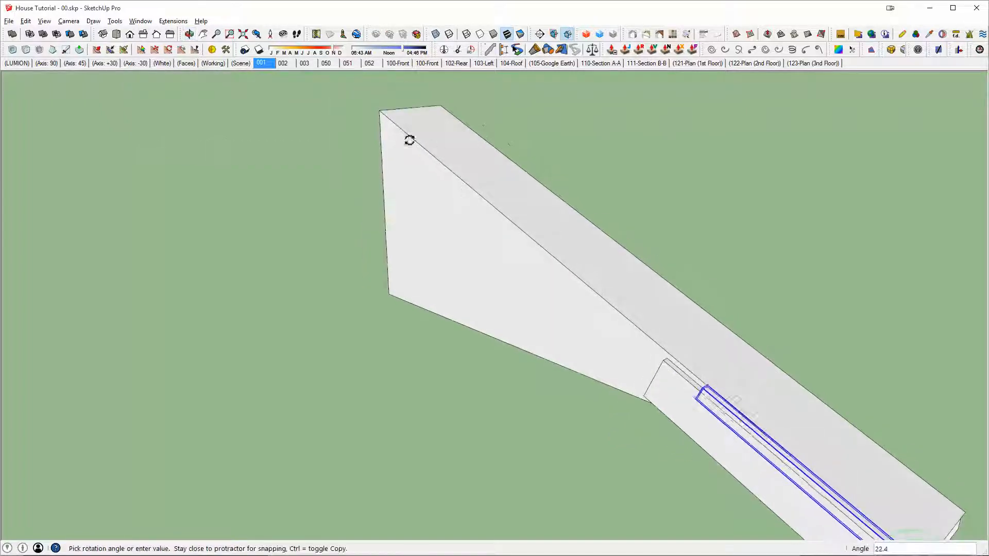
pyautogui.click(382, 114)
# Step: Move the sloped narrow board by its upper end corner to the roof edge's bottom corner above the eave board, using X-ray view
pyautogui.scroll(-3, 603, 273)
pyautogui.moveTo(688, 356); pyautogui.dragTo(638, 329, button='middle')
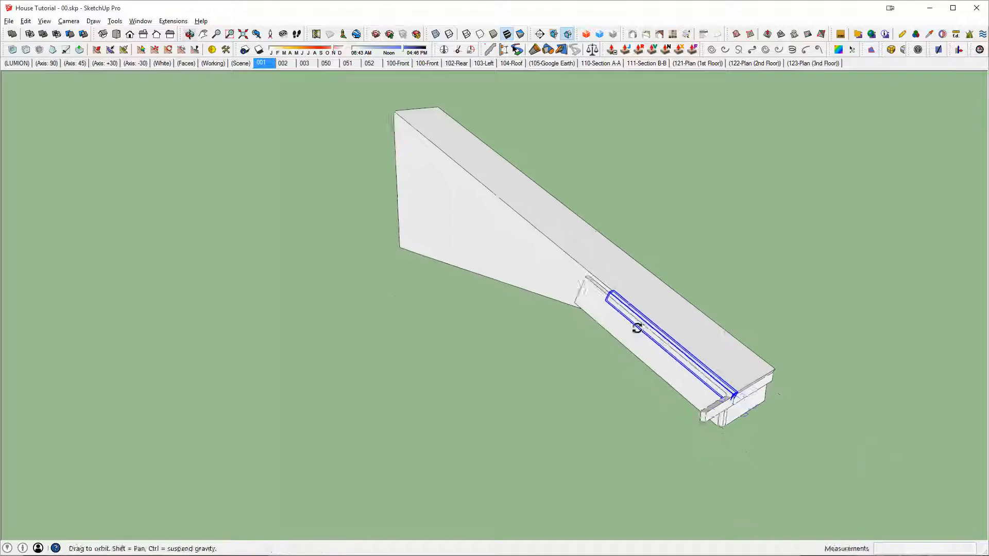
pyautogui.scroll(7, 713, 400)
pyautogui.scroll(5, 760, 389)
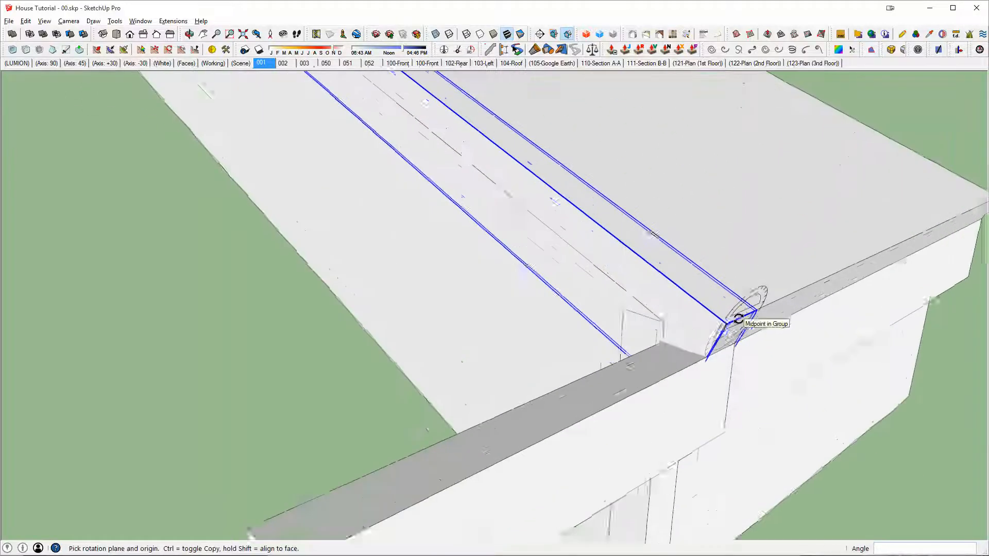
pyautogui.moveTo(740, 320); pyautogui.dragTo(656, 296, button='middle')
pyautogui.press('m')
pyautogui.click(768, 328)
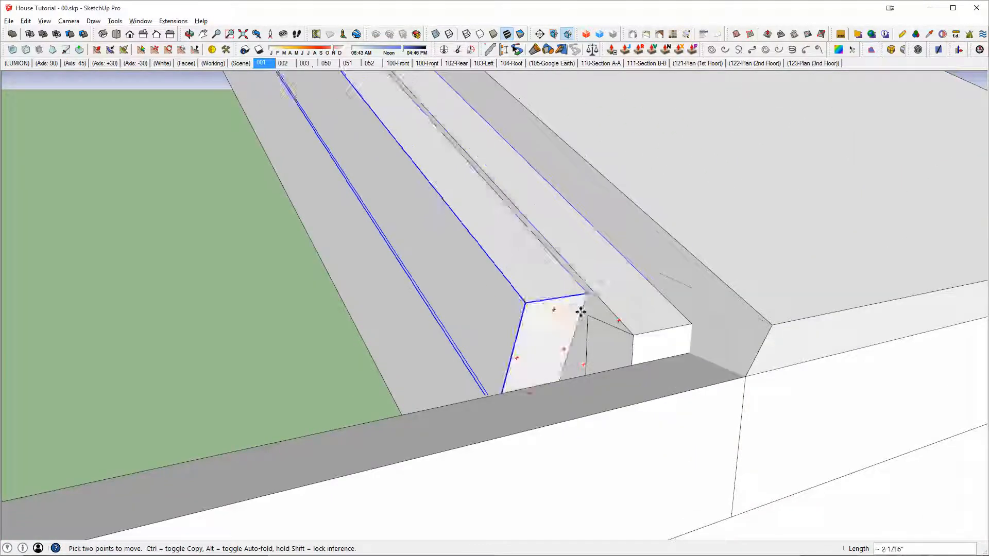
pyautogui.hotkey('alt', 'x')
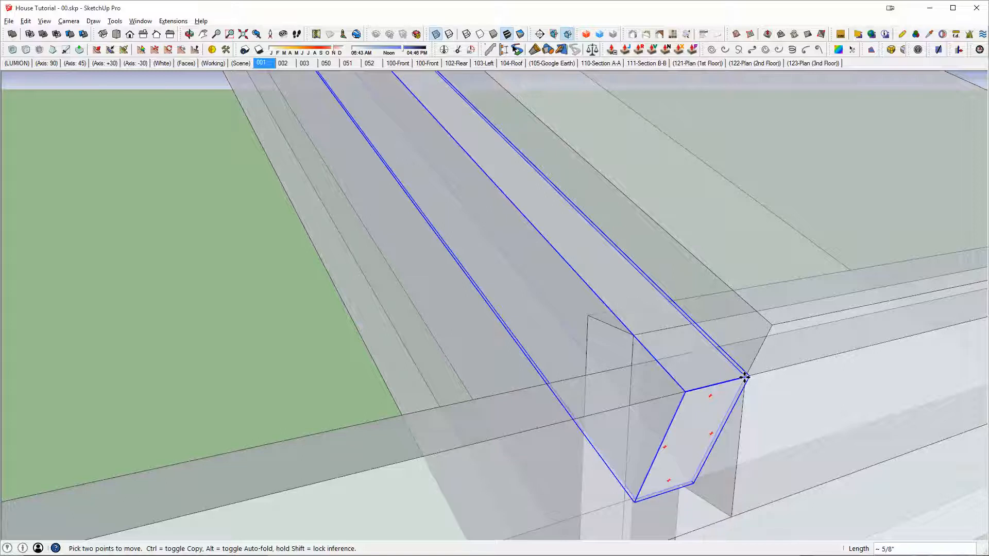
pyautogui.hotkey('alt', 'x')
pyautogui.scroll(-3, 744, 342)
pyautogui.moveTo(702, 347); pyautogui.dragTo(797, 355, button='middle')
pyautogui.scroll(-3, 674, 337)
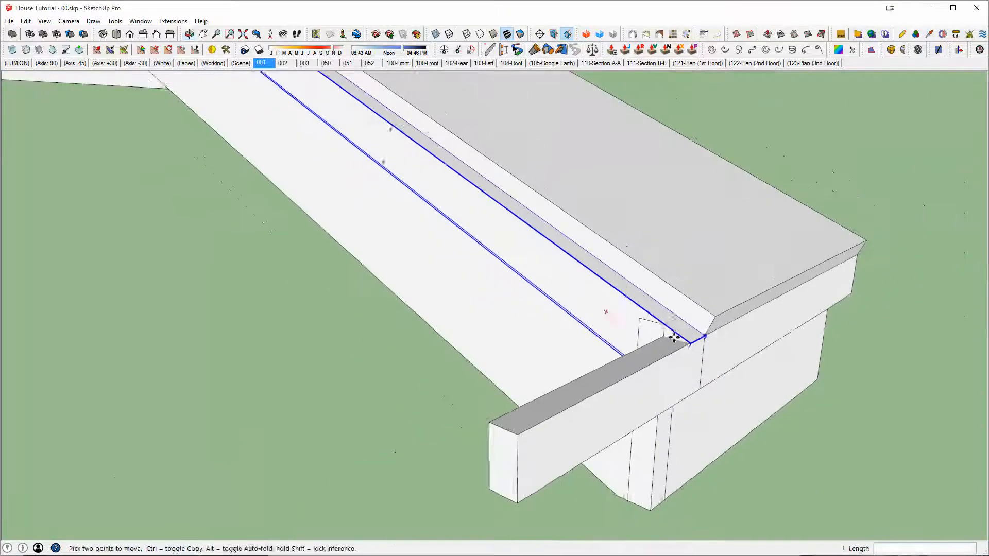
pyautogui.moveTo(674, 337); pyautogui.dragTo(680, 353, button='middle')
# Step: Try to cut the projecting eave board against the narrow sloped board with the solid tools
pyautogui.press('space')
pyautogui.click(649, 371)
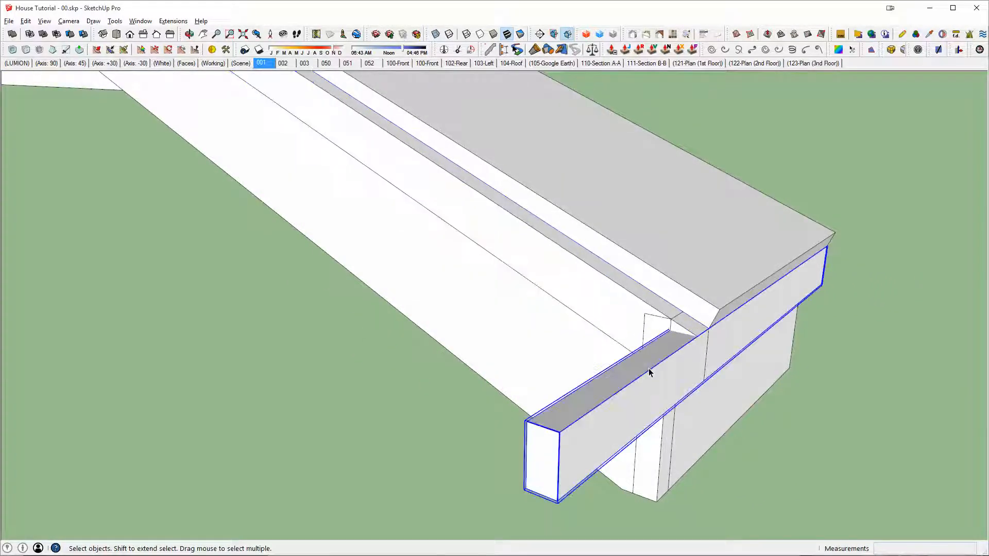
pyautogui.click(626, 298)
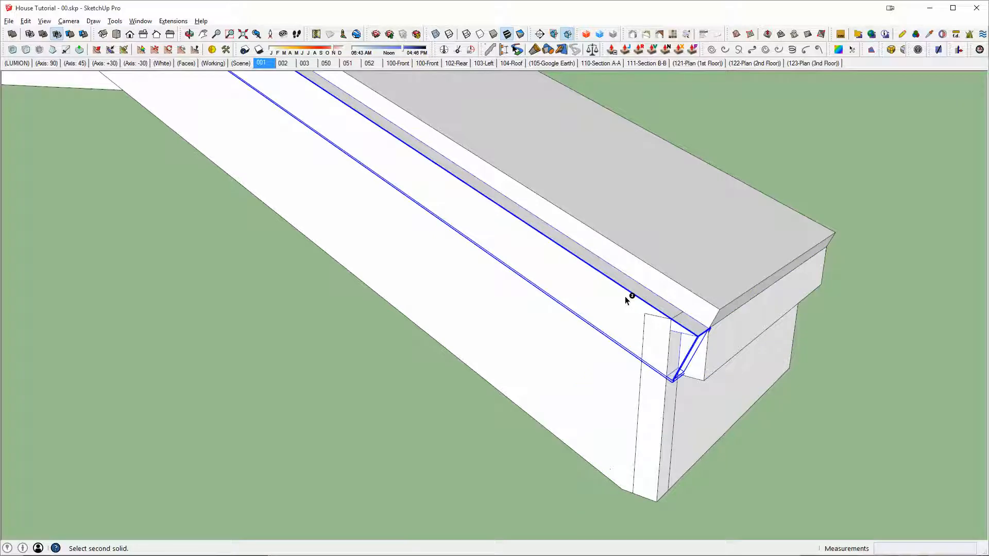
pyautogui.click(665, 367)
pyautogui.press('space')
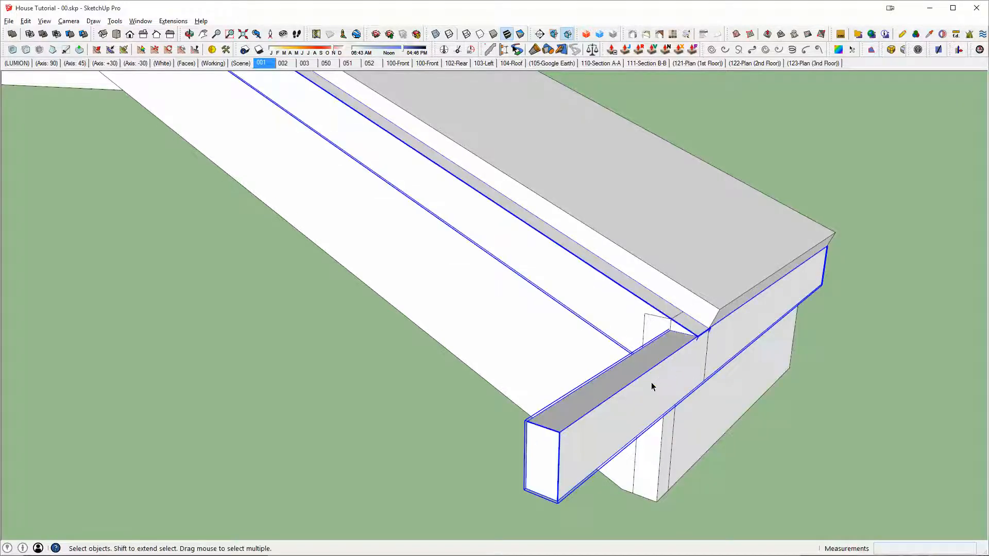
# Step: Open the projecting upper eave board for editing and push its end face back to the narrow sloped board's outer face
pyautogui.doubleClick(632, 402)
pyautogui.press('p')
pyautogui.moveTo(537, 441); pyautogui.dragTo(639, 313)
pyautogui.moveTo(635, 330); pyautogui.dragTo(548, 344, button='middle')
pyautogui.press('space')
pyautogui.click(548, 345)
# Step: Move the narrow sloped board and the upper eave board outward together until they sit against the wide sloped board's outer face
pyautogui.click(602, 332)
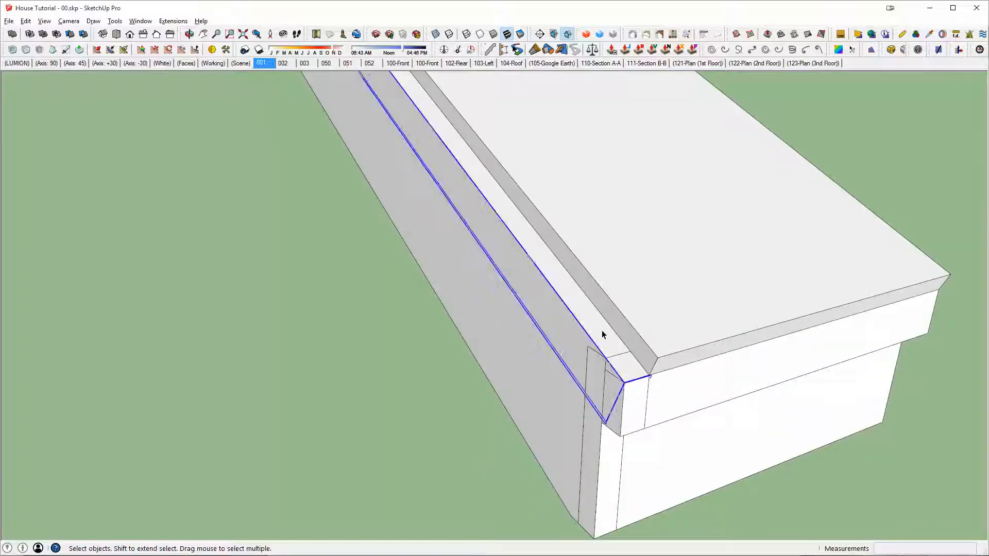
pyautogui.scroll(2, 626, 380)
pyautogui.click(647, 415)
pyautogui.keyDown('shift'); pyautogui.click(568, 323); pyautogui.keyUp('shift')
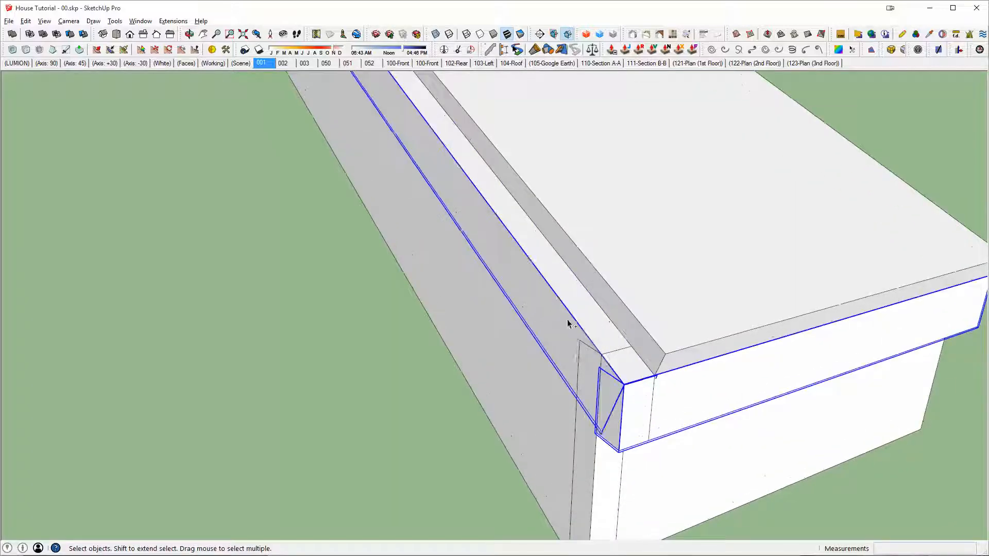
pyautogui.scroll(1, 638, 376)
pyautogui.press('m')
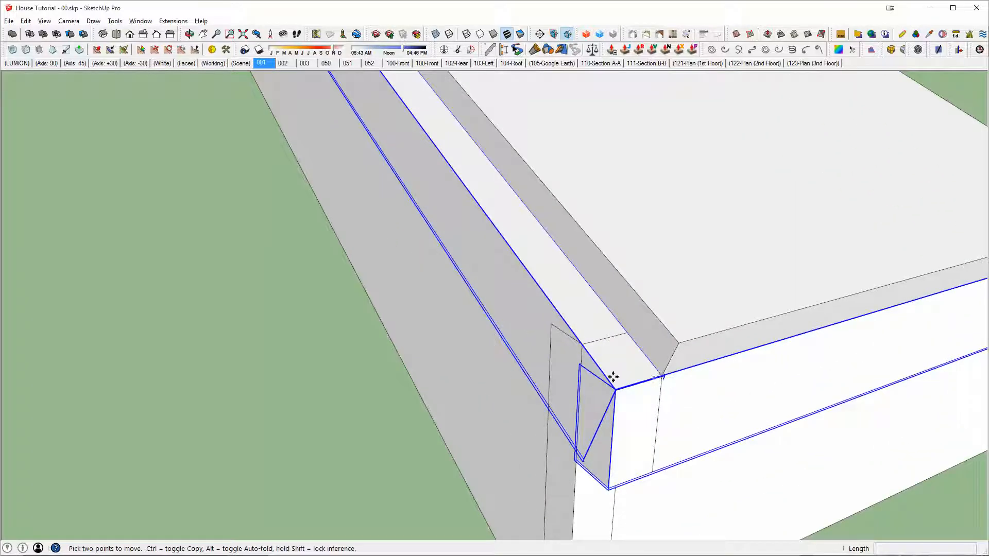
pyautogui.click(663, 376)
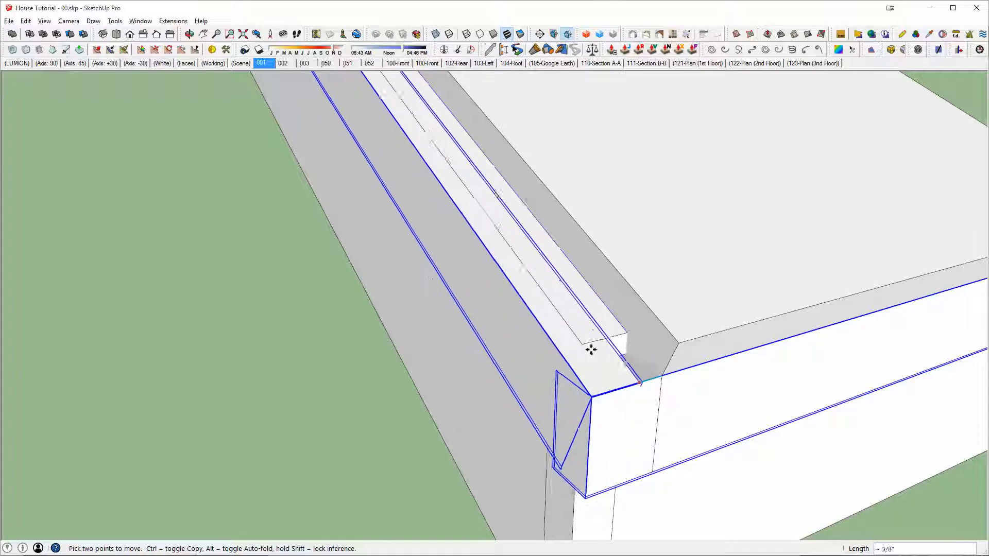
pyautogui.moveTo(607, 358); pyautogui.dragTo(628, 351, button='middle')
pyautogui.press('space')
# Step: Draw a line closing the triangular gap at the wide sloped board's lower end, extrude that face across the board's thickness and group the wedge
pyautogui.click(615, 347)
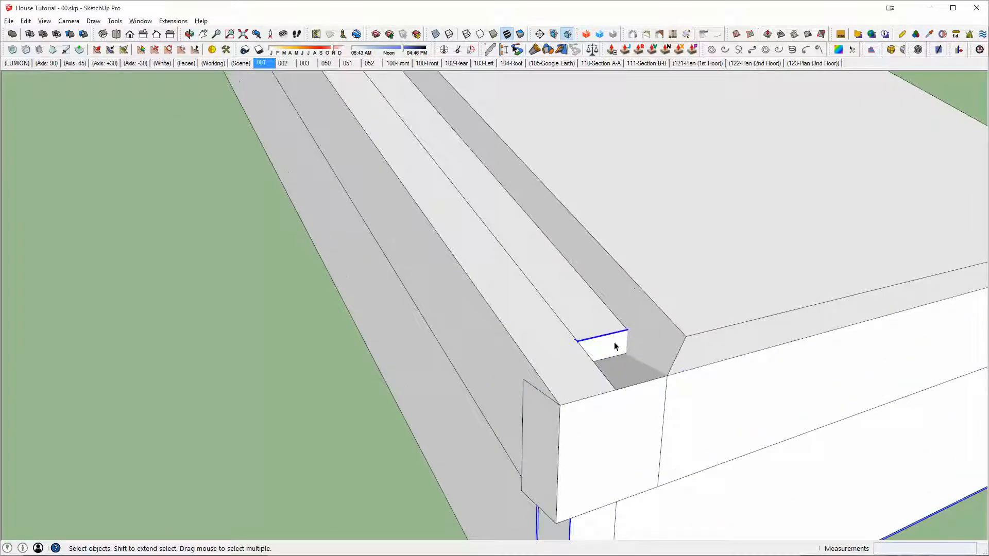
pyautogui.press('l')
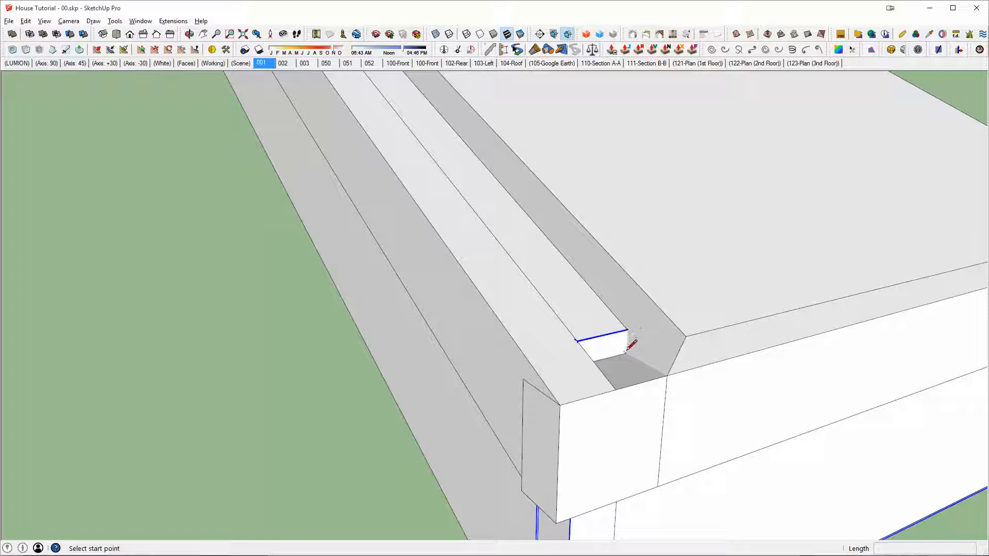
pyautogui.click(627, 339)
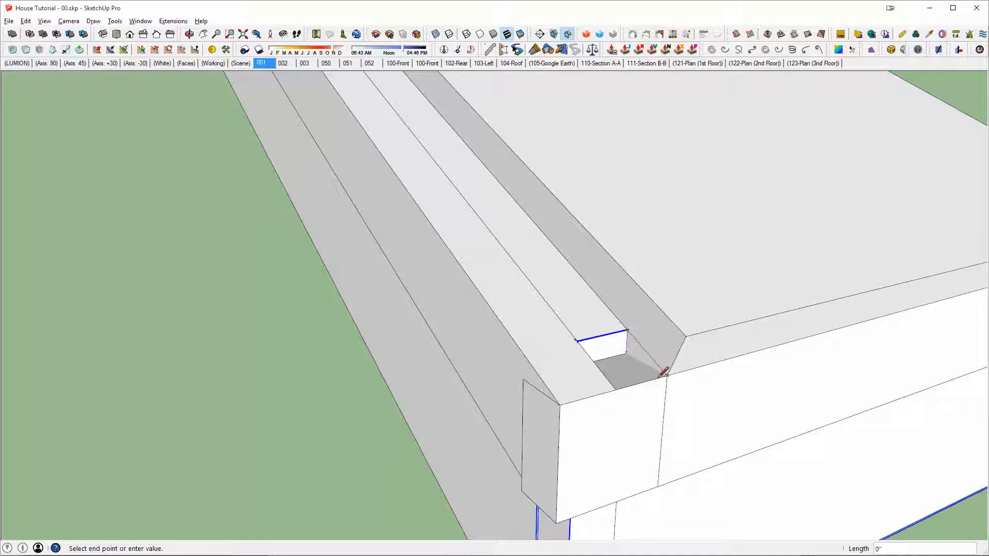
pyautogui.press('p')
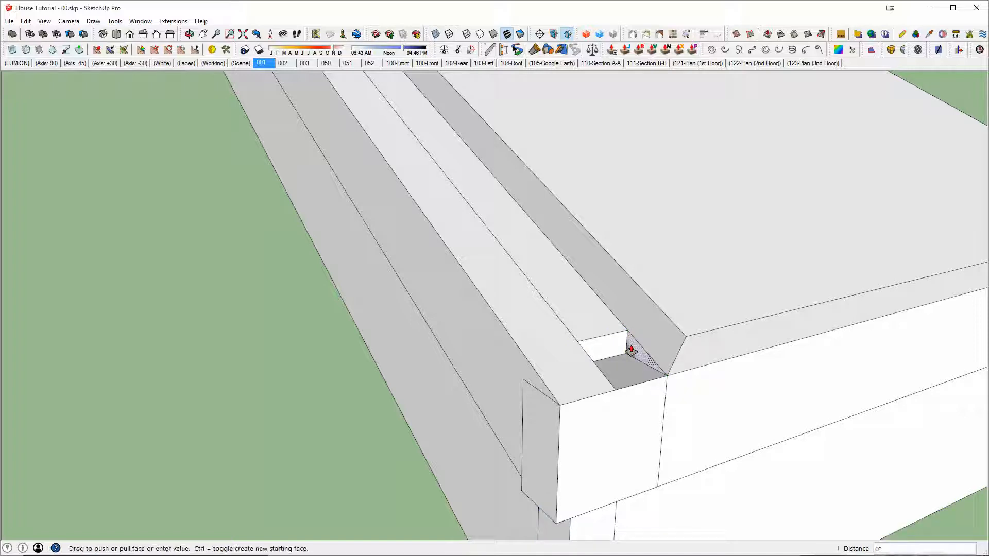
pyautogui.moveTo(624, 349); pyautogui.dragTo(579, 345)
pyautogui.press('space')
pyautogui.doubleClick(630, 356)
pyautogui.hotkey('ctrl', 'g')
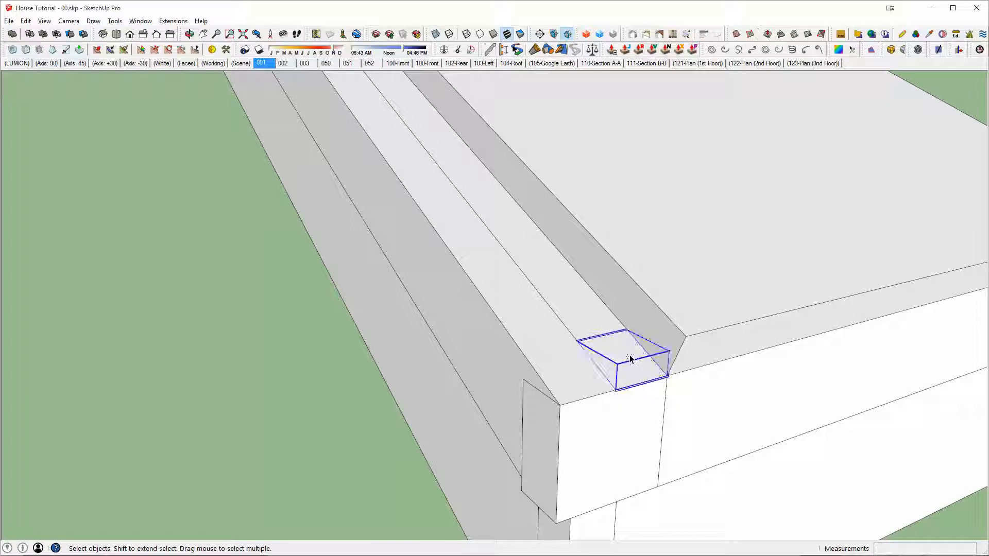
# Step: Merge the grouped wedge with the wide sloped board using the solid Union tool
pyautogui.keyDown('shift'); pyautogui.click(606, 333); pyautogui.keyUp('shift')
pyautogui.press('u')
pyautogui.scroll(-1, 618, 340)
pyautogui.press('space')
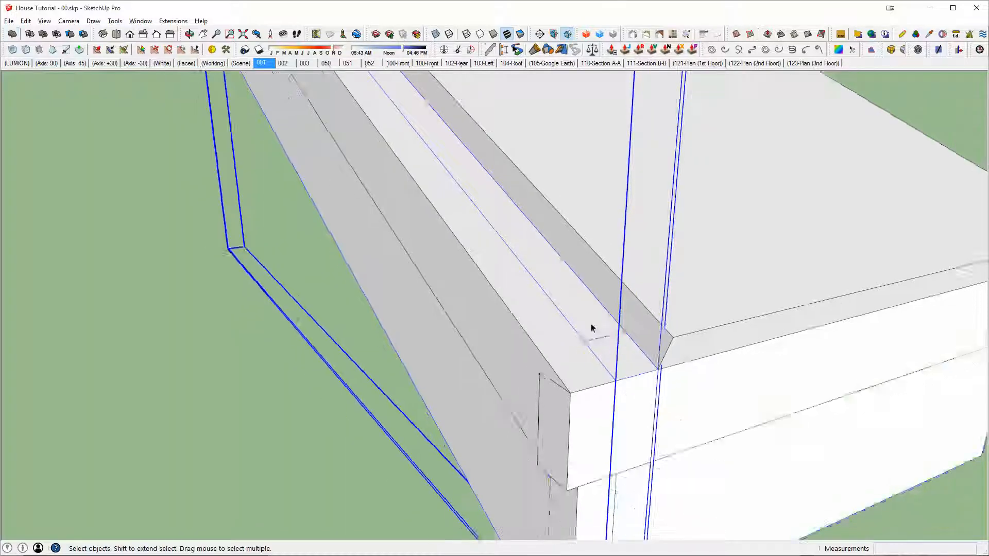
# Step: Open the wide sloped board for editing, push the small face at its lower tip flush and erase the leftover edges, checking in X-ray view
pyautogui.tripleClick(591, 328)
pyautogui.moveTo(592, 328); pyautogui.dragTo(870, 273, button='middle')
pyautogui.click(486, 360)
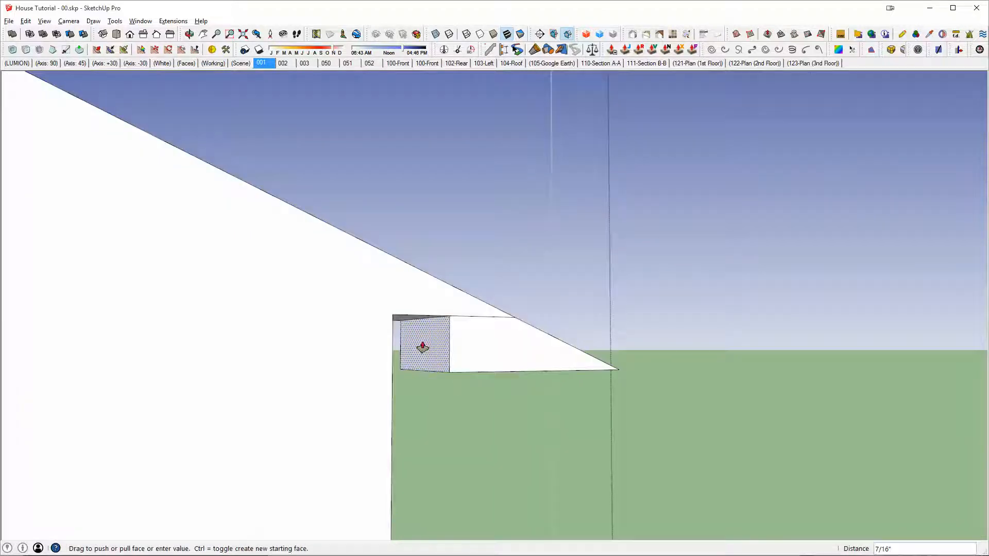
pyautogui.click(393, 345)
pyautogui.press('e')
pyautogui.moveTo(368, 328); pyautogui.dragTo(335, 350, button='middle')
pyautogui.press('x')
pyautogui.click(397, 320)
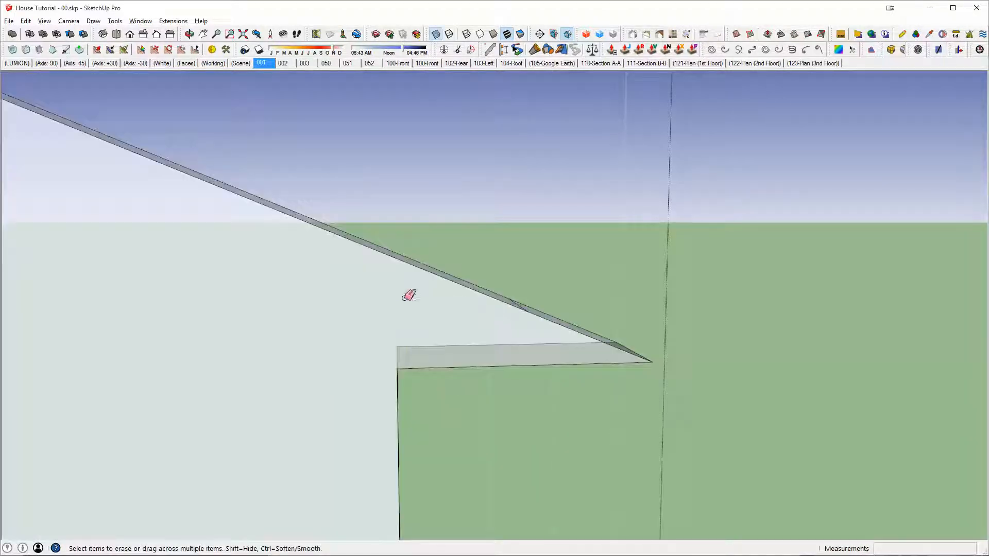
pyautogui.moveTo(407, 292); pyautogui.dragTo(336, 371, button='middle')
pyautogui.press('x')
pyautogui.press('space')
# Step: Open the wide sloped board and pull its upper end face about 6' up the slope, past the gable's upper end
pyautogui.moveTo(566, 303)
pyautogui.mouseDown(button='middle')
pyautogui.moveTo(472, 314)
pyautogui.moveTo(490, 311)
pyautogui.moveTo(490, 328)
pyautogui.moveTo(509, 334)
pyautogui.moveTo(622, 336)
pyautogui.moveTo(611, 267)
pyautogui.moveTo(709, 373)
pyautogui.moveTo(511, 283)
pyautogui.moveTo(564, 313)
pyautogui.mouseUp(button='middle')
pyautogui.keyDown('shift'); pyautogui.moveTo(381, 216); pyautogui.dragTo(804, 356, button='middle'); pyautogui.keyUp('shift')
pyautogui.moveTo(711, 356); pyautogui.dragTo(764, 381, button='middle')
pyautogui.scroll(-3, 604, 369)
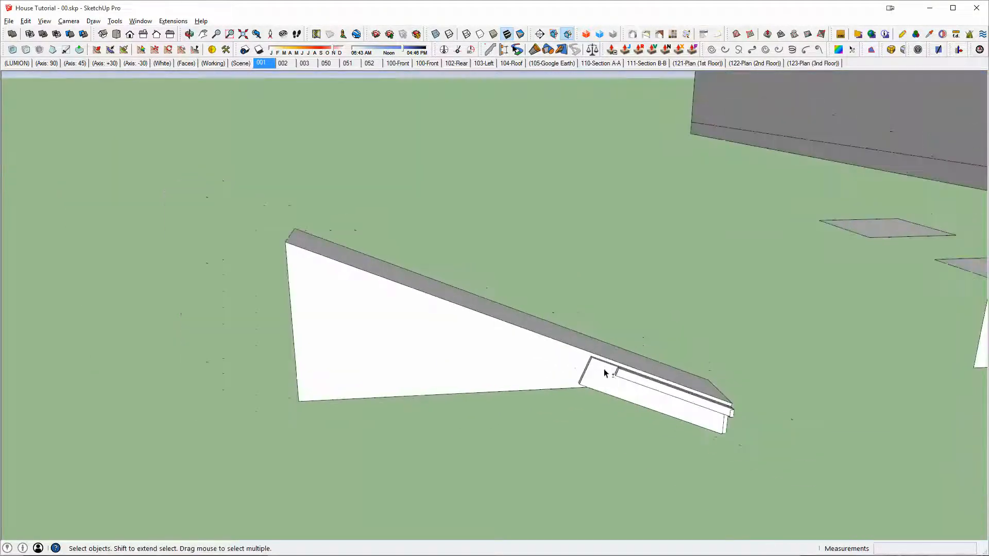
pyautogui.scroll(10, 596, 362)
pyautogui.press('p')
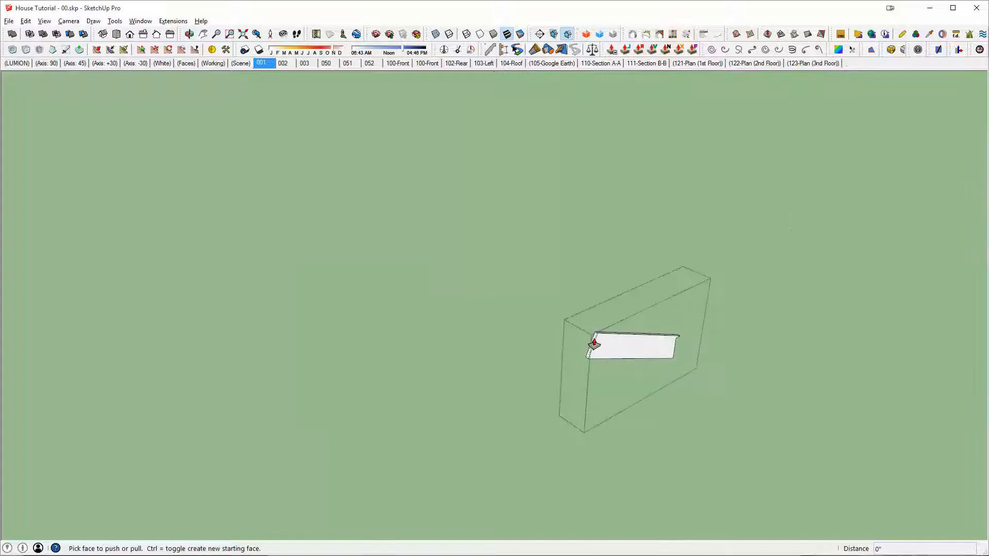
pyautogui.click(594, 338)
pyautogui.scroll(5, 407, 354)
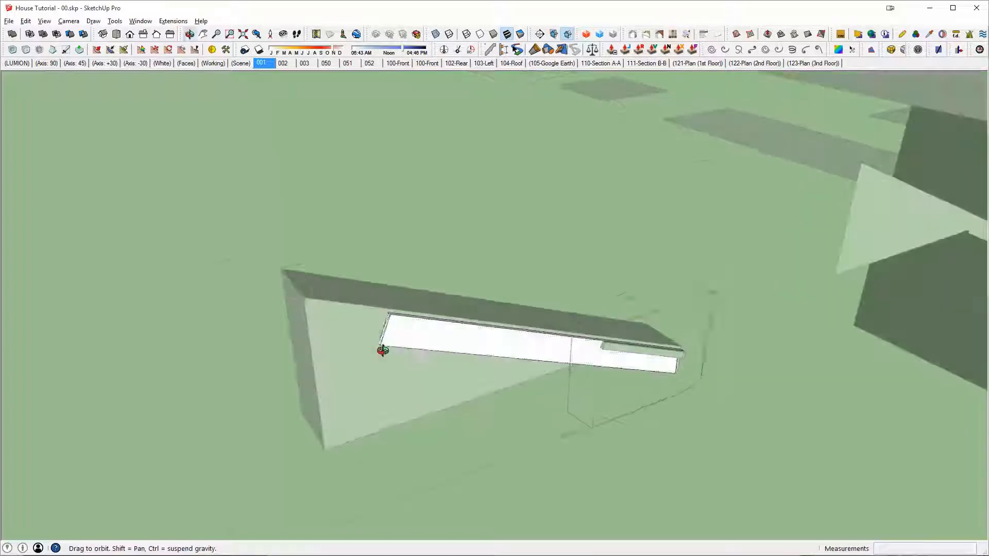
pyautogui.click(217, 315)
pyautogui.scroll(2, 588, 352)
pyautogui.scroll(2, 588, 353)
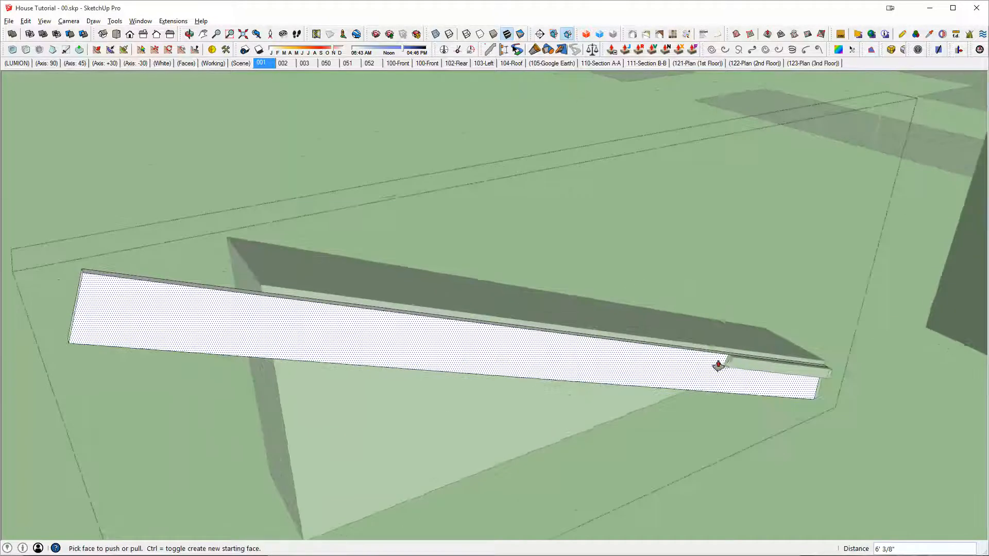
# Step: Open the narrow sloped board and pull its upper end face up the slope past the wide board's end
pyautogui.press('space')
pyautogui.click(731, 361)
pyautogui.doubleClick(732, 360)
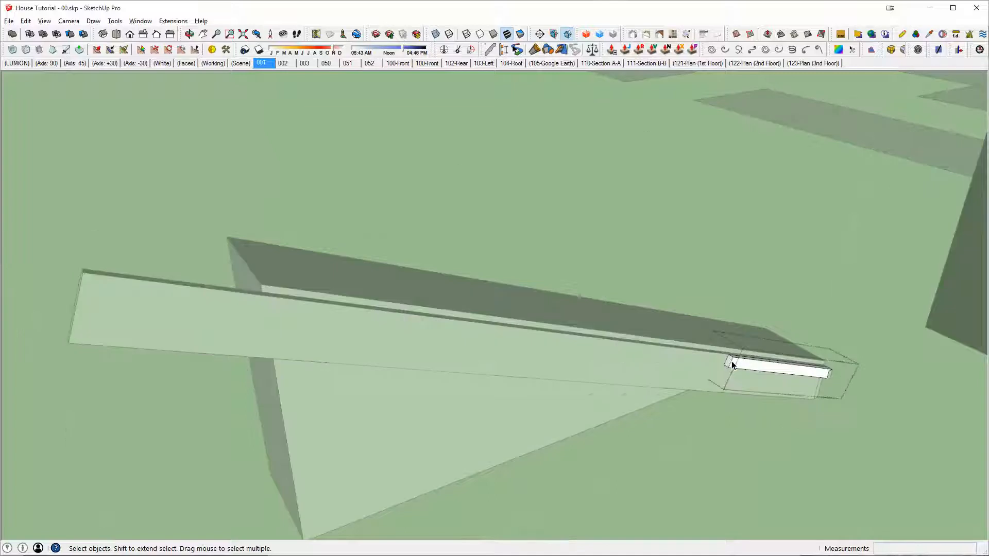
pyautogui.press('p')
pyautogui.click(727, 366)
pyautogui.moveTo(376, 324); pyautogui.dragTo(550, 333, button='middle')
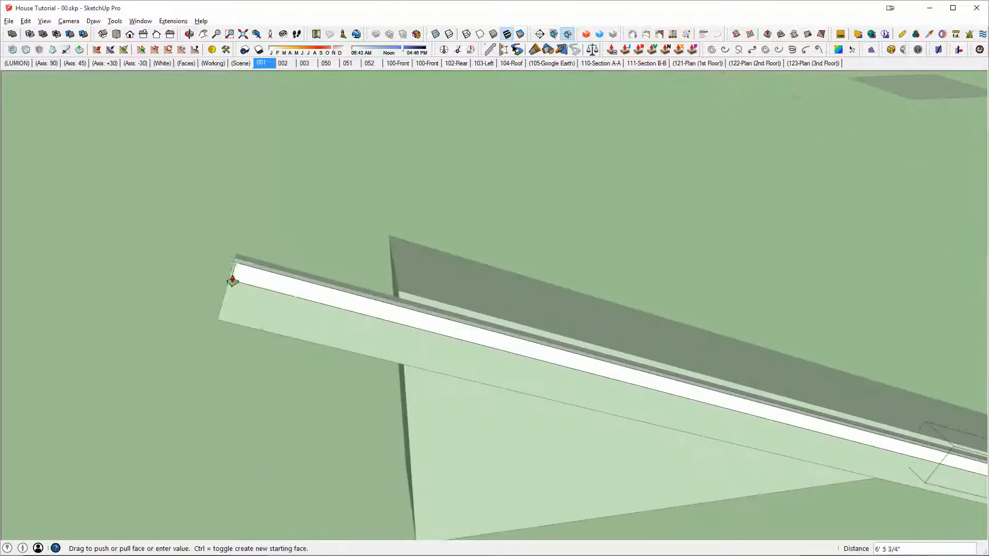
pyautogui.click(184, 278)
pyautogui.press('space')
# Step: Draw a rectangle about 2' 5" by 2' 3" at the gable's upper end, extrude it above the boards and group it as a cutting box
pyautogui.moveTo(403, 334); pyautogui.dragTo(552, 321, button='middle')
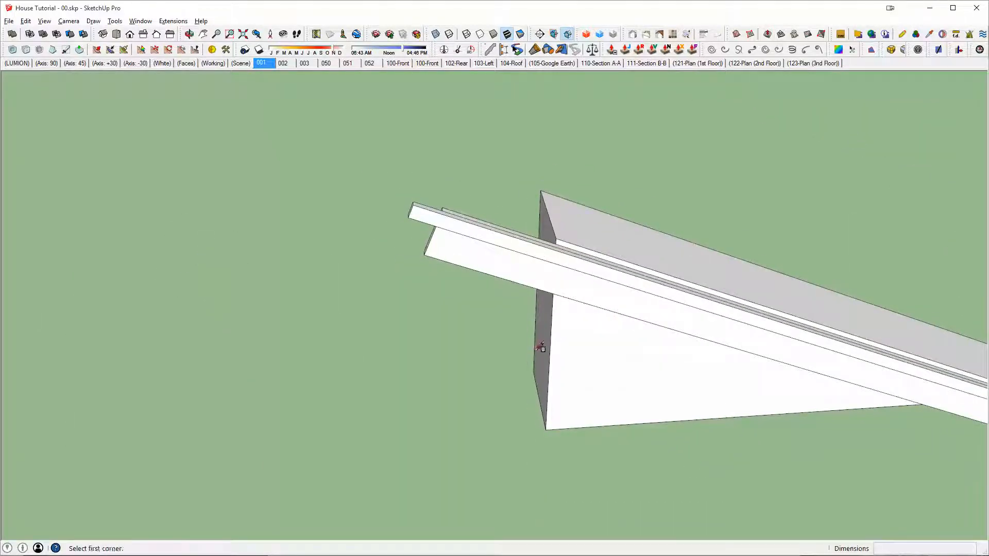
pyautogui.click(537, 367)
pyautogui.scroll(-2, 497, 422)
pyautogui.click(380, 495)
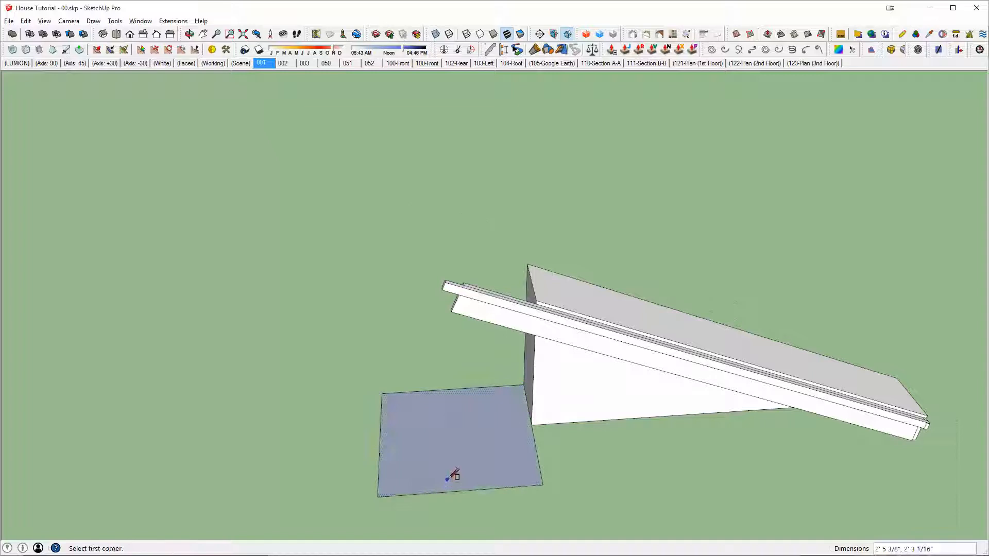
pyautogui.press('p')
pyautogui.moveTo(465, 448); pyautogui.dragTo(472, 227)
pyautogui.moveTo(473, 227); pyautogui.dragTo(319, 297, button='middle')
pyautogui.scroll(2, 445, 284)
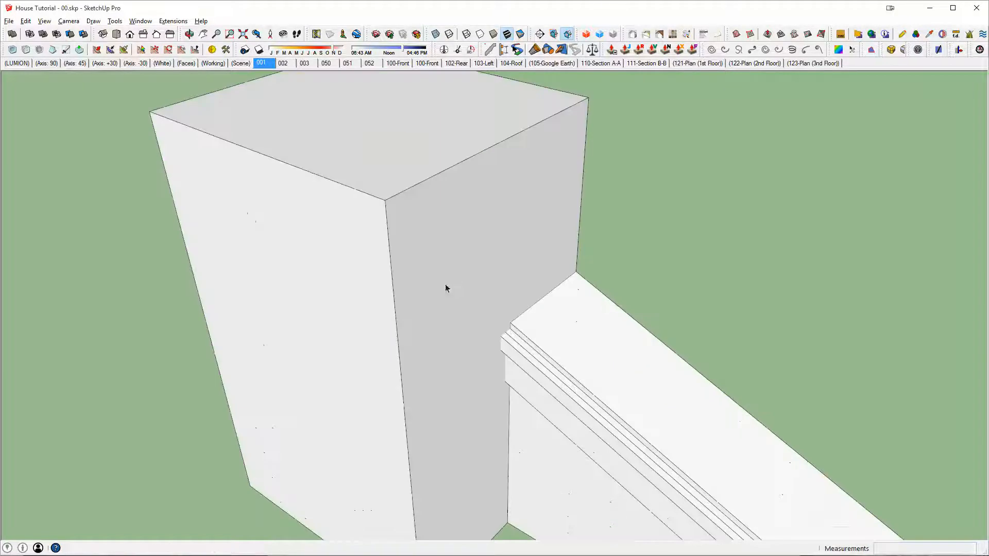
pyautogui.press('space')
pyautogui.tripleClick(454, 274)
pyautogui.hotkey('ctrl', 'g')
# Step: Try to subtract the cutting box from the narrow sloped board, and undo that cut
pyautogui.scroll(3, 490, 296)
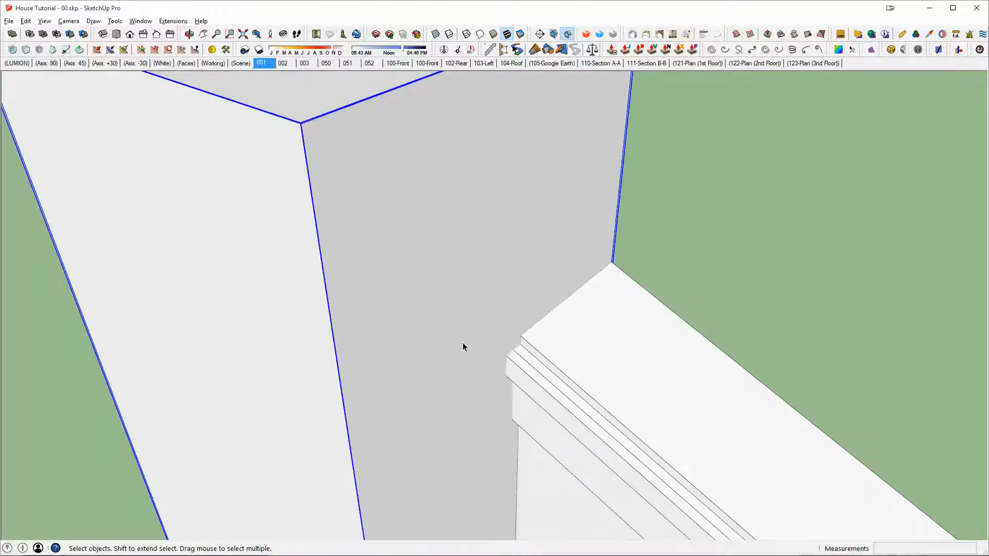
pyautogui.hotkey('shift', 's')
pyautogui.click(523, 376)
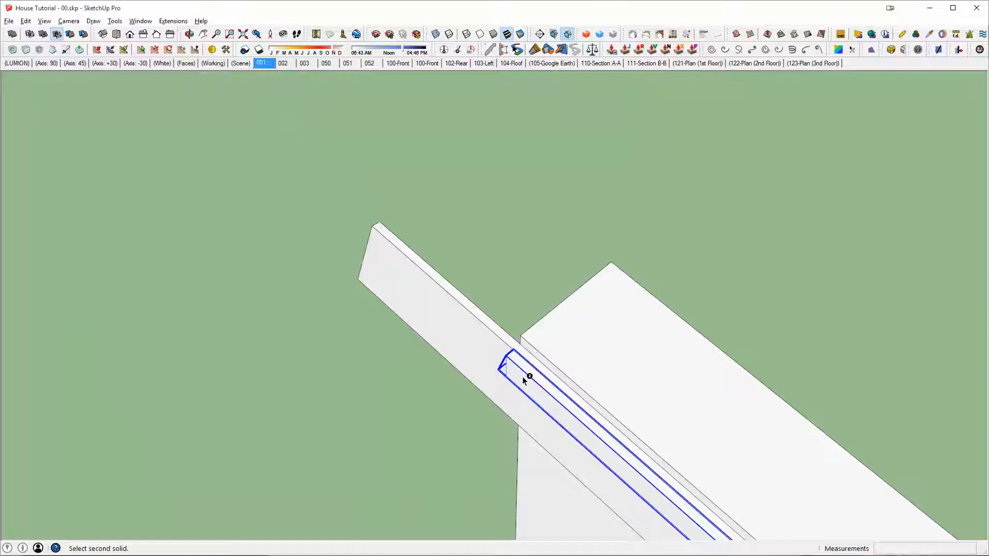
pyautogui.hotkey('ctrl', 'z')
# Step: Cut the upper ends of the narrow and wide sloped boards flush with the gable's end using the cutting box
pyautogui.press('space')
pyautogui.keyDown('shift'); pyautogui.click(521, 353); pyautogui.keyUp('shift')
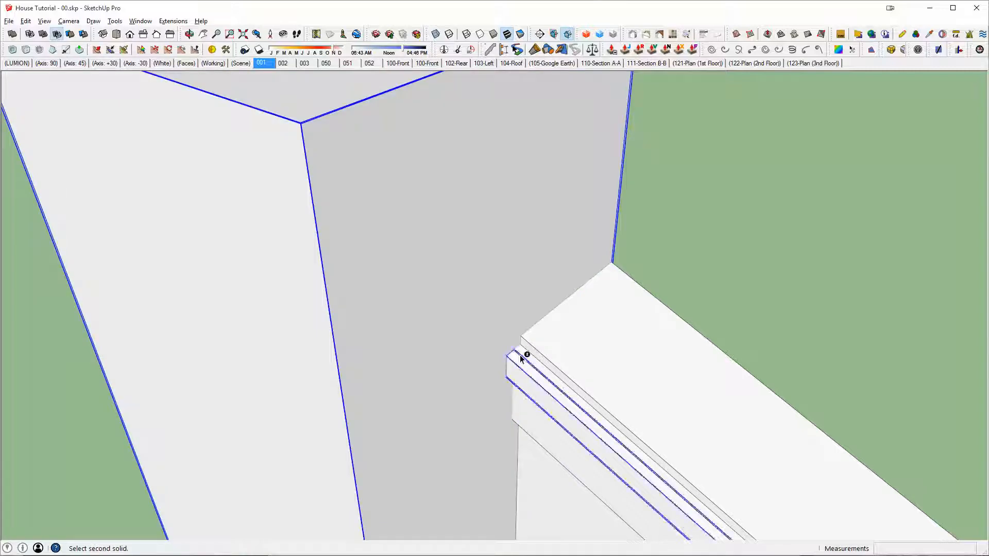
pyautogui.moveTo(525, 354); pyautogui.dragTo(655, 320, button='middle')
# Step: Draw lines along the roof's exposed side edge above the sloped boards, from upper to lower end and back, to close a thin strip face
pyautogui.scroll(-4, 656, 320)
pyautogui.moveTo(850, 413); pyautogui.dragTo(773, 389, button='middle')
pyautogui.moveTo(434, 370); pyautogui.dragTo(512, 420, button='middle')
pyautogui.scroll(3, 533, 430)
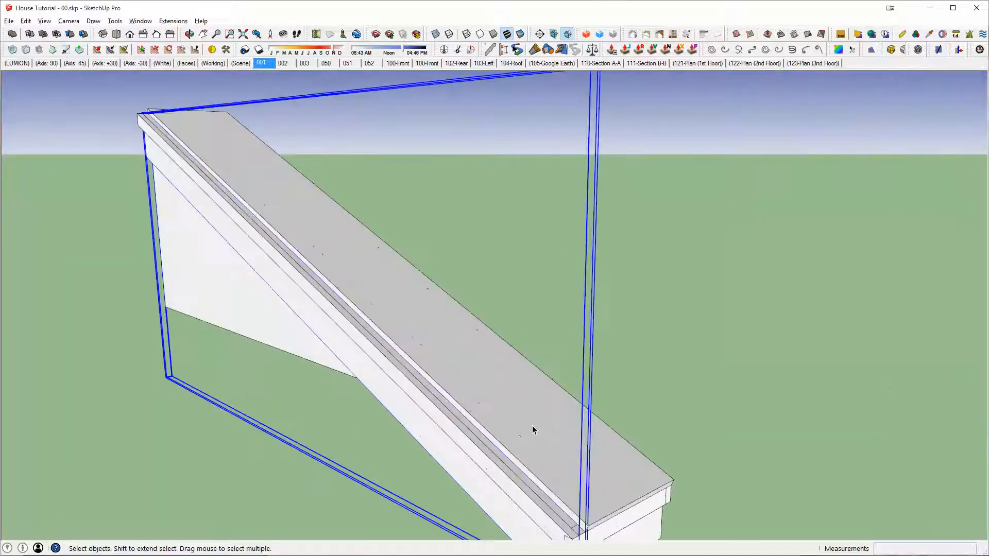
pyautogui.scroll(-3, 527, 431)
pyautogui.moveTo(462, 379); pyautogui.dragTo(584, 438, button='middle')
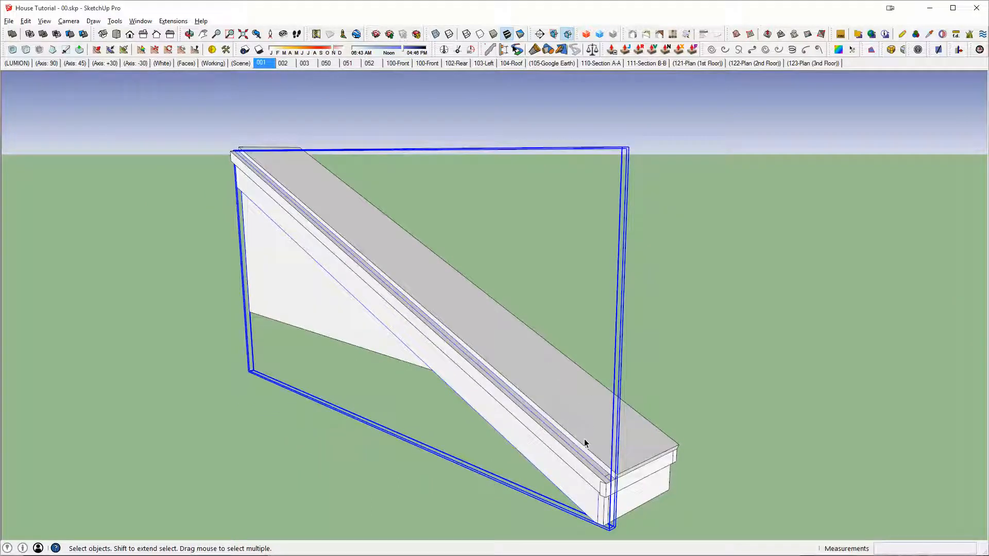
pyautogui.press('l')
pyautogui.scroll(2, 245, 150)
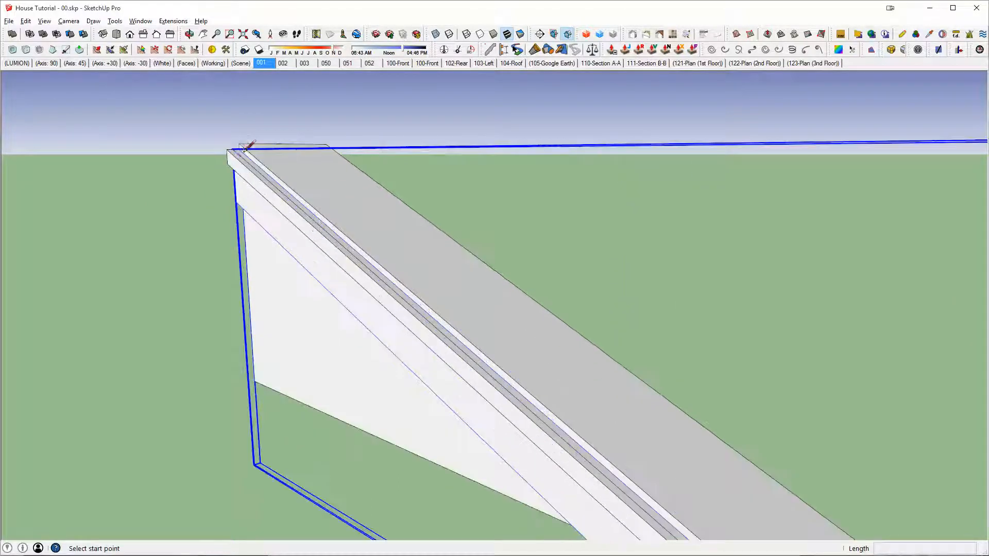
pyautogui.moveTo(243, 147); pyautogui.dragTo(342, 250, button='middle')
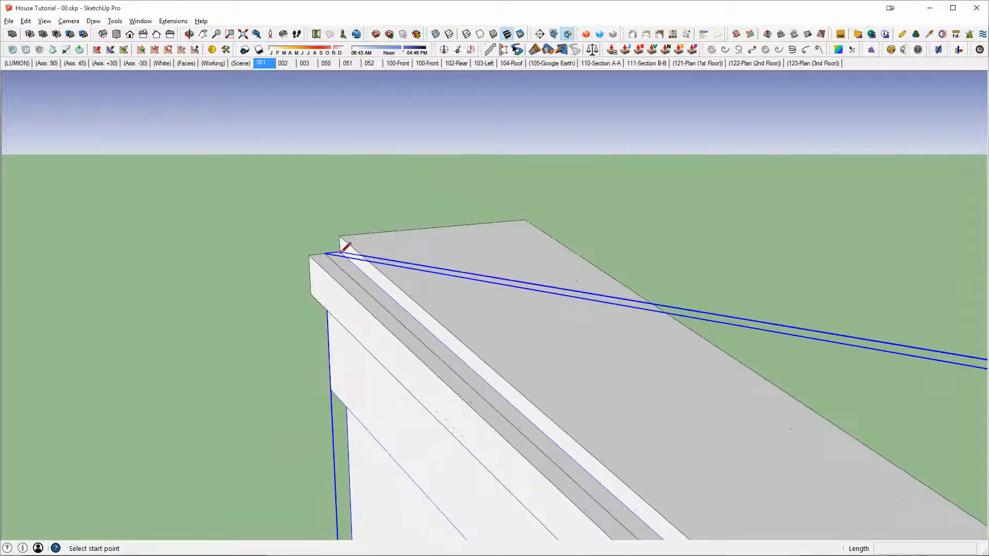
pyautogui.click(340, 252)
pyautogui.scroll(-3, 455, 278)
pyautogui.keyDown('shift'); pyautogui.moveTo(713, 420); pyautogui.dragTo(559, 206, button='middle'); pyautogui.keyUp('shift')
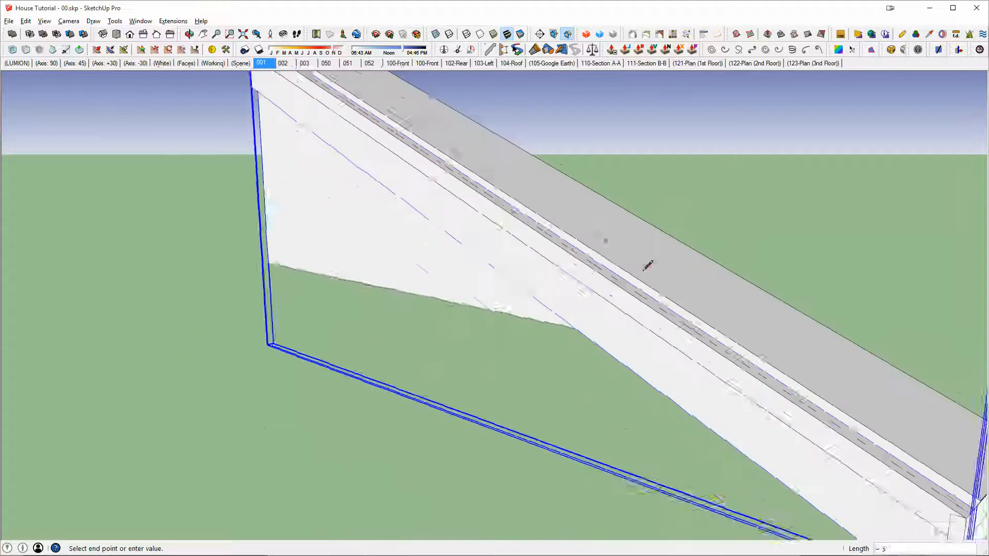
pyautogui.keyDown('shift'); pyautogui.moveTo(747, 327); pyautogui.dragTo(557, 232, button='middle'); pyautogui.keyUp('shift')
pyautogui.scroll(2, 734, 412)
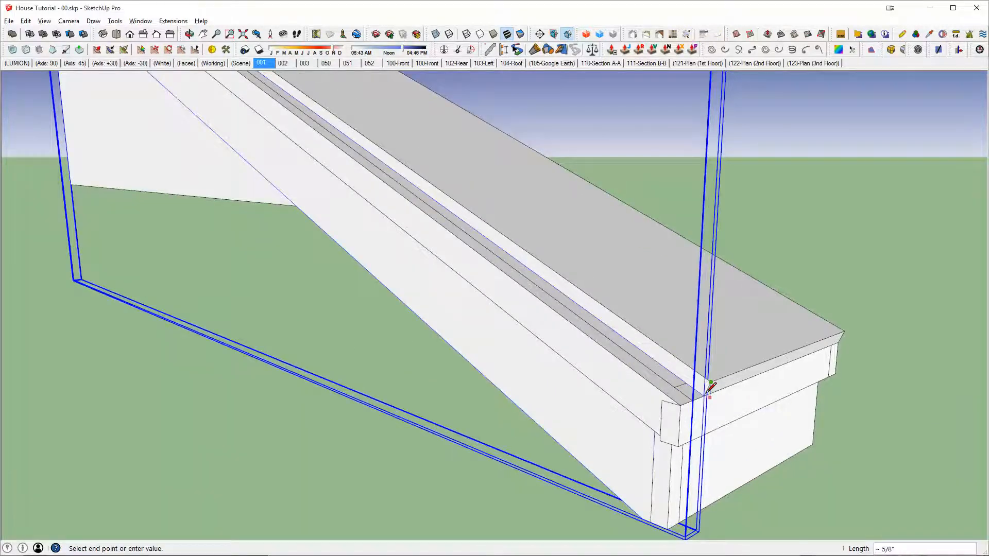
pyautogui.click(704, 395)
pyautogui.scroll(-2, 596, 305)
pyautogui.keyDown('shift'); pyautogui.moveTo(348, 247); pyautogui.dragTo(618, 407, button='middle'); pyautogui.keyUp('shift')
pyautogui.scroll(1, 390, 128)
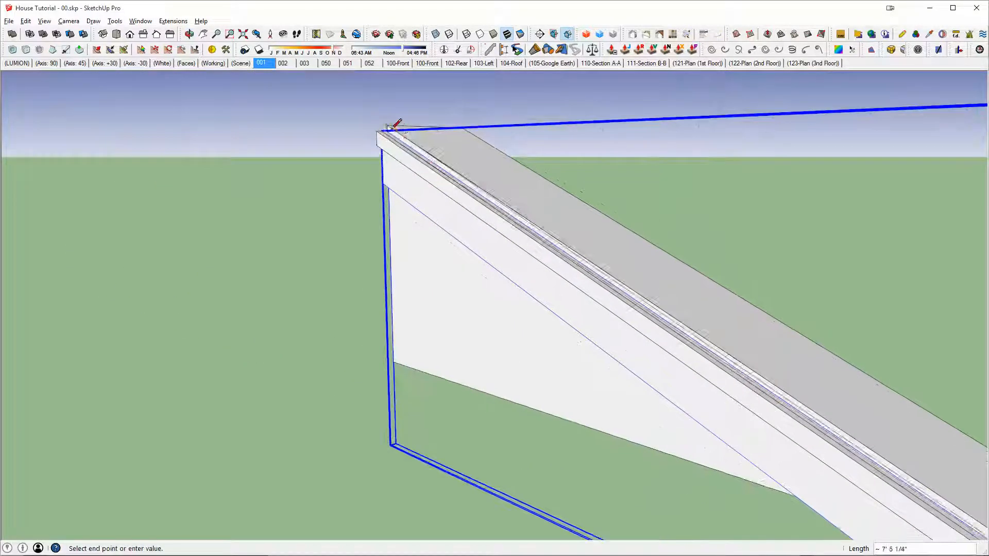
pyautogui.scroll(1, 391, 125)
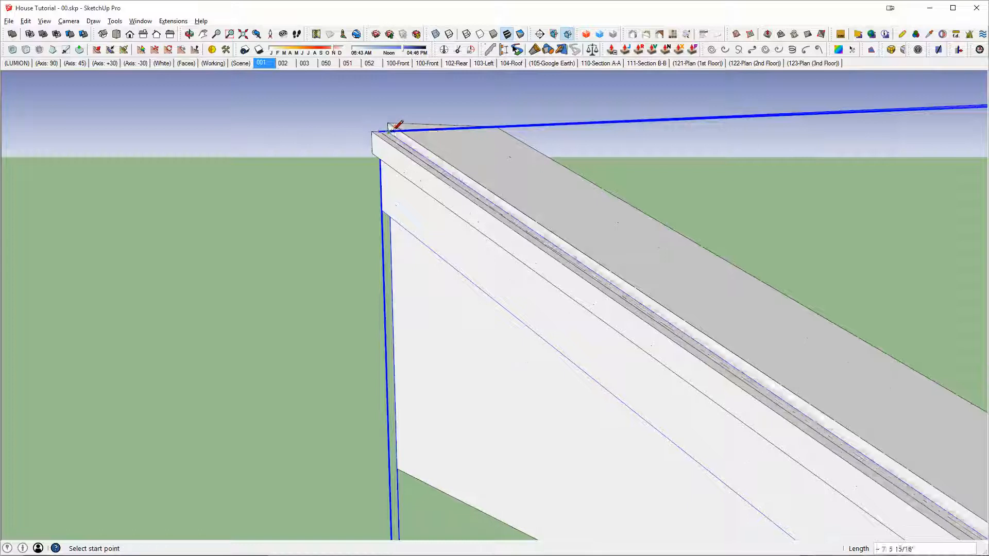
pyautogui.click(388, 130)
# Step: Extrude the thin strip outward over both sloped boards to the narrow board's outer face and group it
pyautogui.press('p')
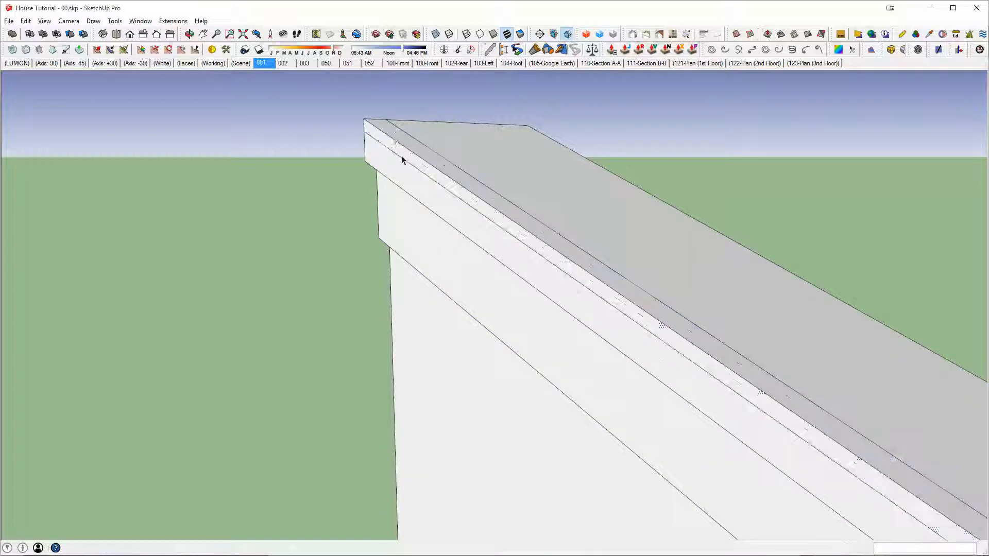
pyautogui.press('space')
pyautogui.click(394, 139)
pyautogui.press('g')
pyautogui.scroll(-6, 452, 223)
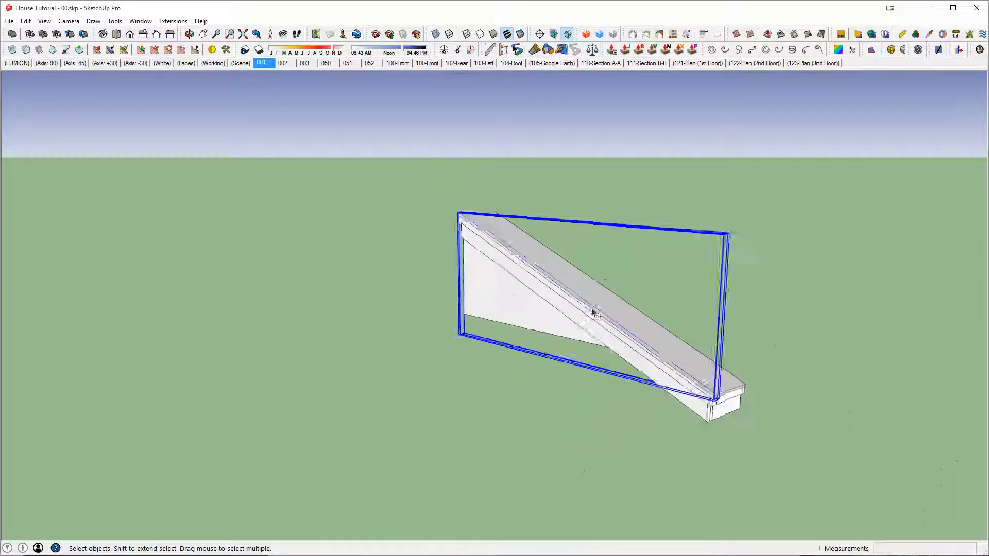
# Step: Copy the complete roof eave assembly along the red axis, 11' 11 7/8" from the original, on the side away from the flat profile
pyautogui.keyDown('shift'); pyautogui.moveTo(592, 309); pyautogui.dragTo(534, 303, button='middle'); pyautogui.keyUp('shift')
pyautogui.click(713, 348)
pyautogui.moveTo(712, 348); pyautogui.dragTo(540, 266, button='middle')
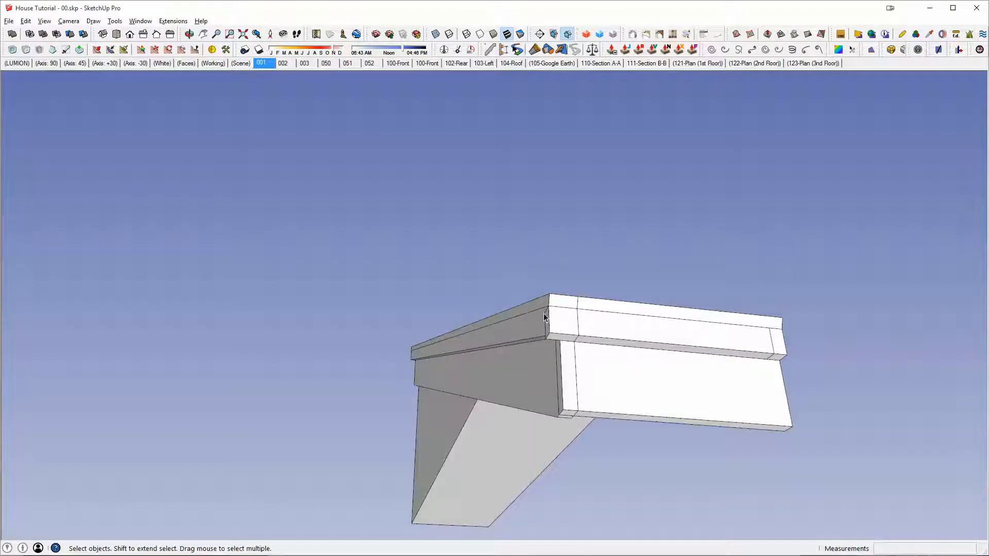
pyautogui.moveTo(544, 315); pyautogui.dragTo(603, 326, button='middle')
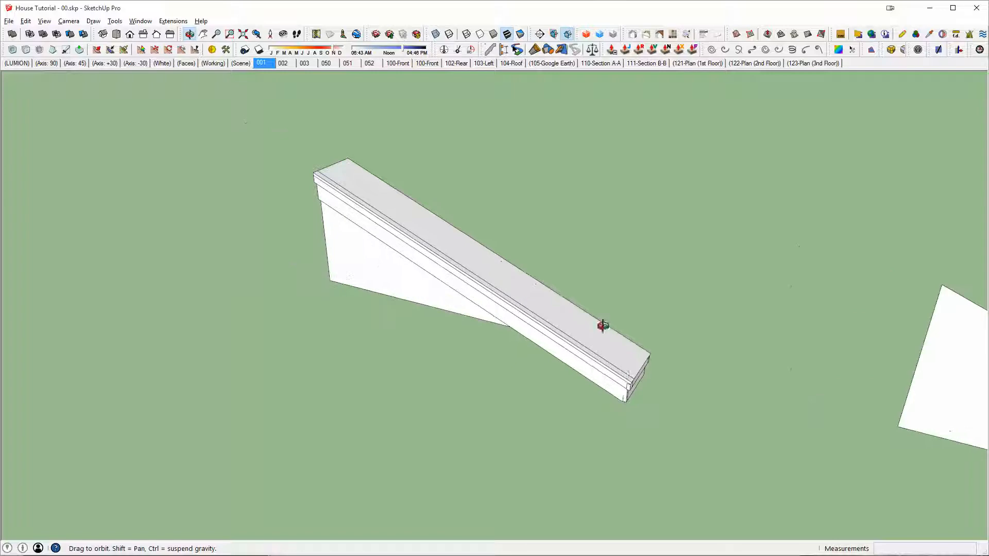
pyautogui.moveTo(621, 375); pyautogui.dragTo(544, 303, button='middle')
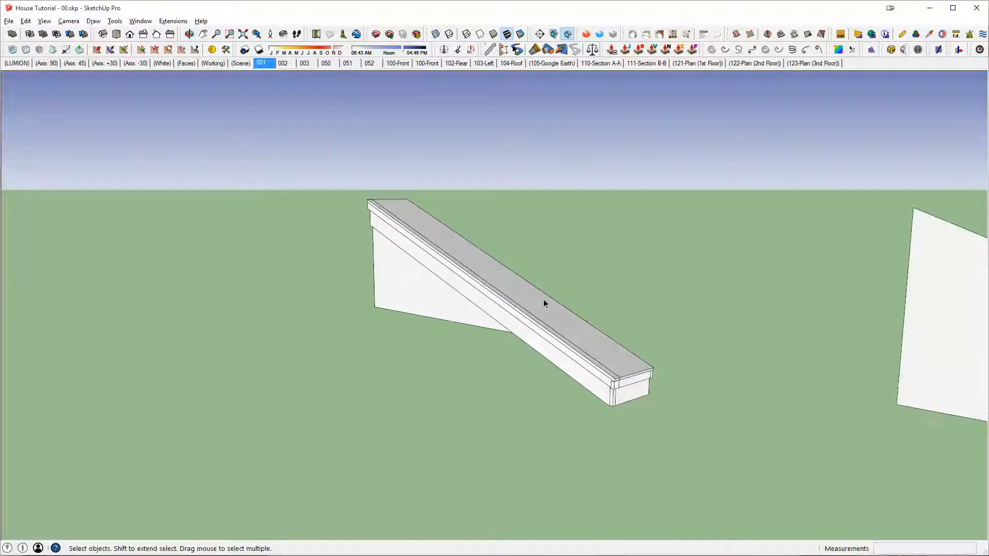
pyautogui.moveTo(611, 374); pyautogui.dragTo(524, 343, button='middle')
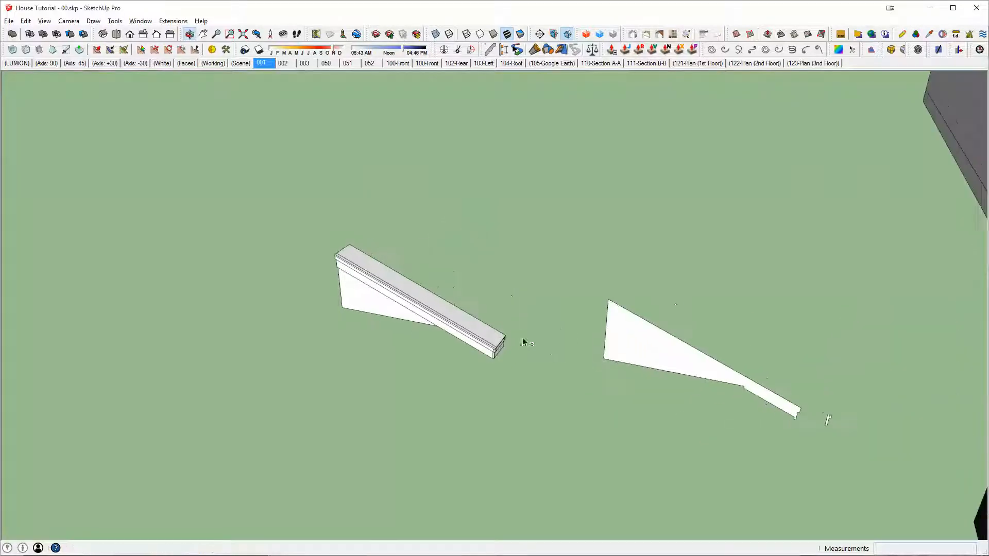
pyautogui.click(393, 272)
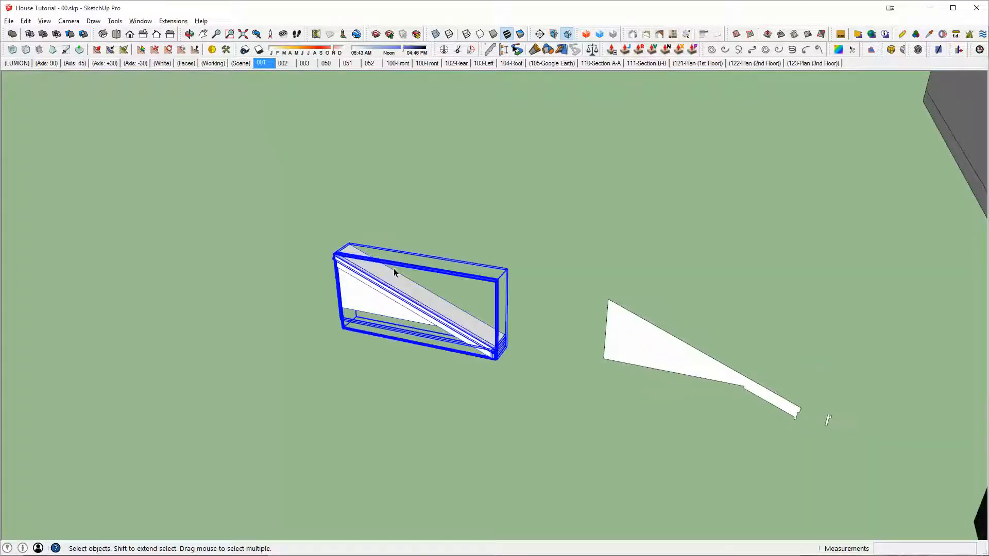
pyautogui.press('m')
pyautogui.click(507, 269)
pyautogui.press('ctrl')
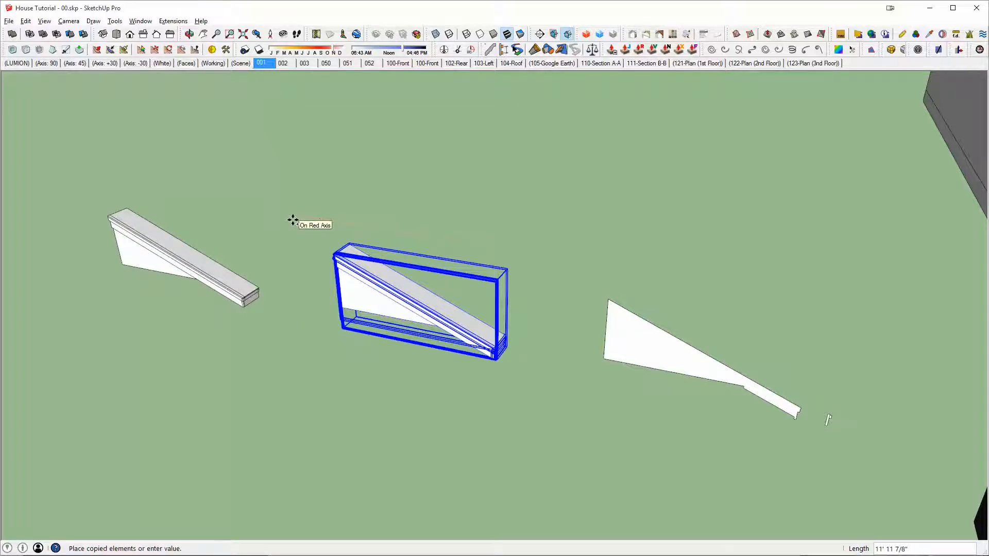
pyautogui.click(292, 221)
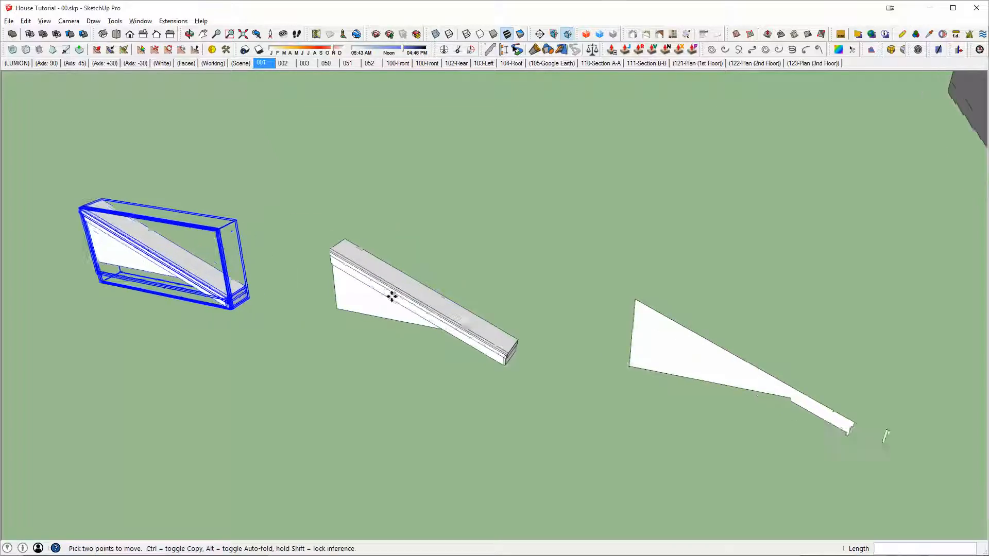
# Step: Open the original assembly's sloped roof solid for editing and isolate it from the boards and surrounding geometry
pyautogui.scroll(5, 391, 294)
pyautogui.moveTo(391, 294); pyautogui.dragTo(543, 301, button='middle')
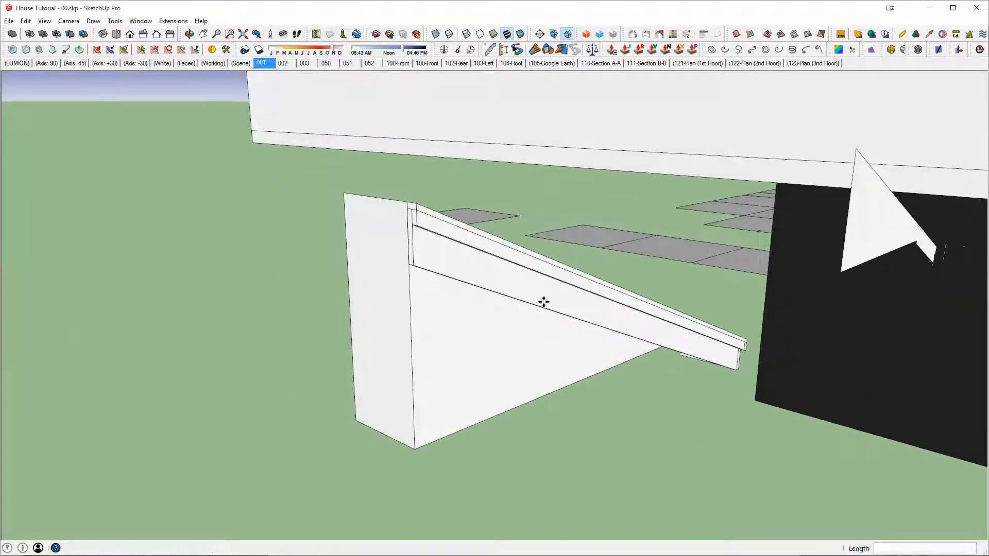
pyautogui.moveTo(506, 342); pyautogui.dragTo(549, 315, button='middle')
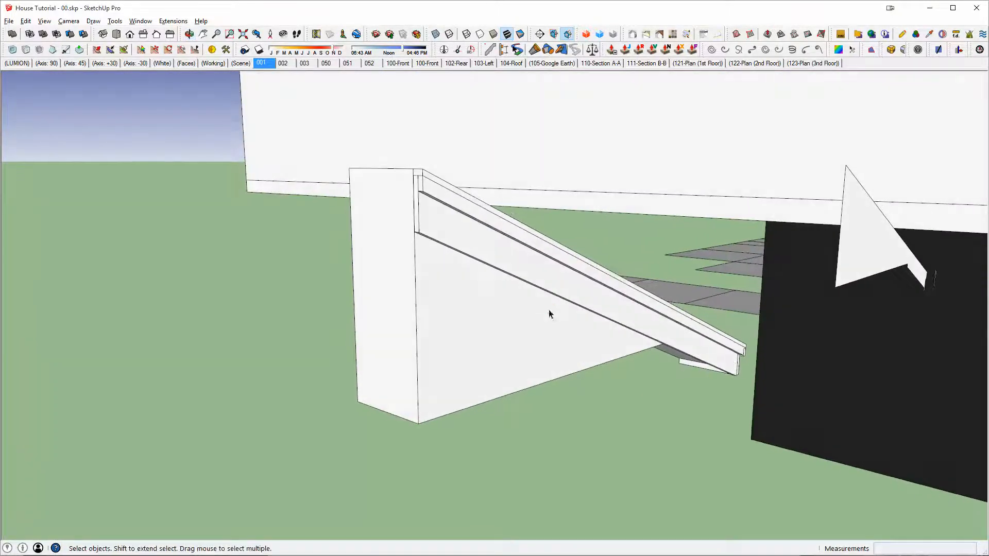
pyautogui.doubleClick(506, 311)
pyautogui.tripleClick(506, 311)
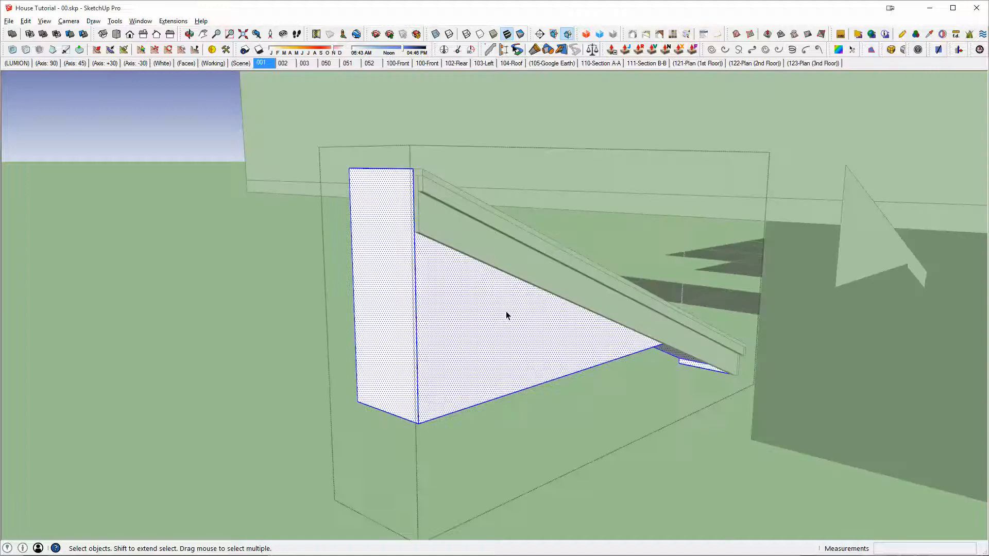
pyautogui.press('i')
pyautogui.moveTo(502, 286); pyautogui.dragTo(478, 281, button='middle')
pyautogui.moveTo(735, 346); pyautogui.dragTo(510, 325, button='middle')
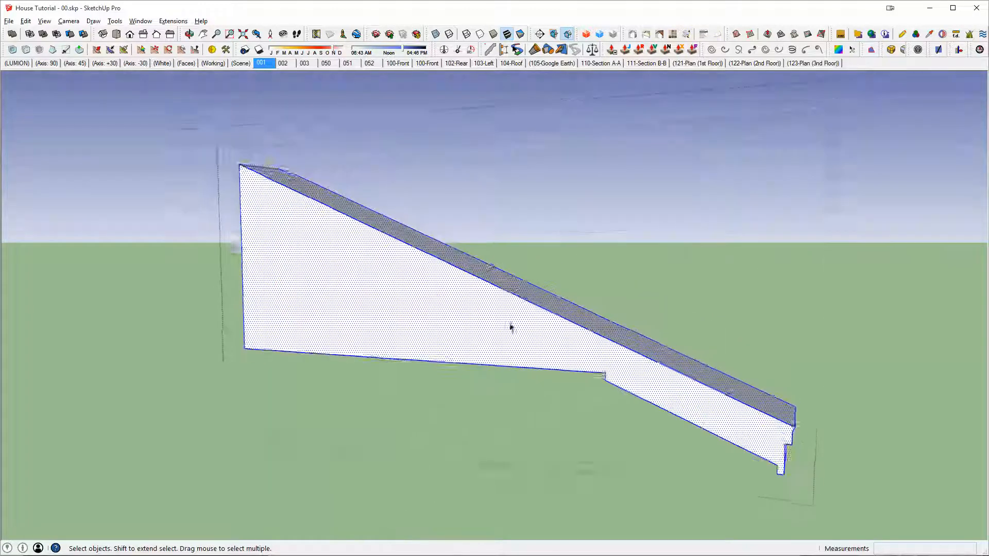
# Step: Copy the roof solid's top sloping edge about 5/8" down to the lower corner of the end profile's bevel
pyautogui.scroll(4, 795, 421)
pyautogui.keyDown('shift'); pyautogui.moveTo(795, 421); pyautogui.dragTo(587, 364, button='middle'); pyautogui.keyUp('shift')
pyautogui.scroll(-2, 588, 365)
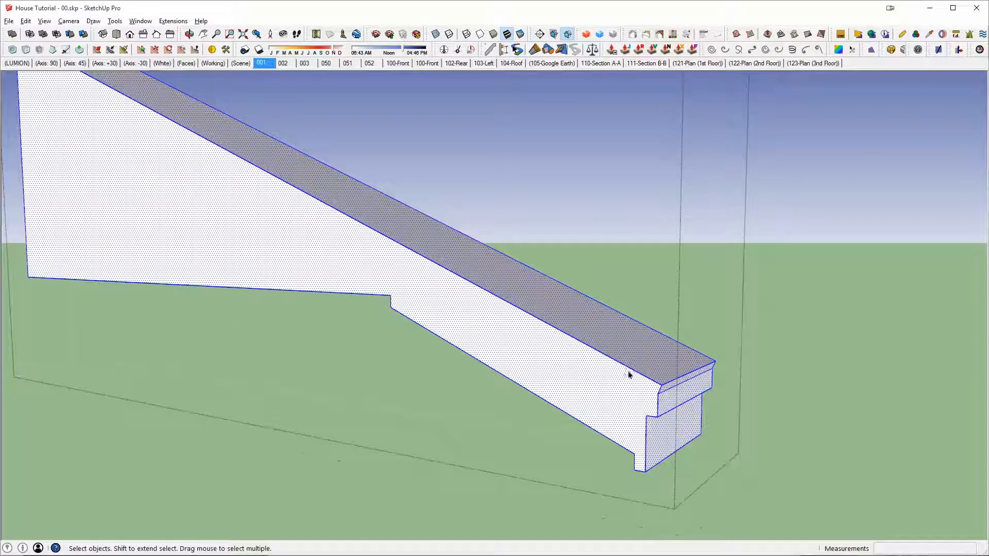
pyautogui.click(625, 366)
pyautogui.scroll(2, 627, 368)
pyautogui.press('m')
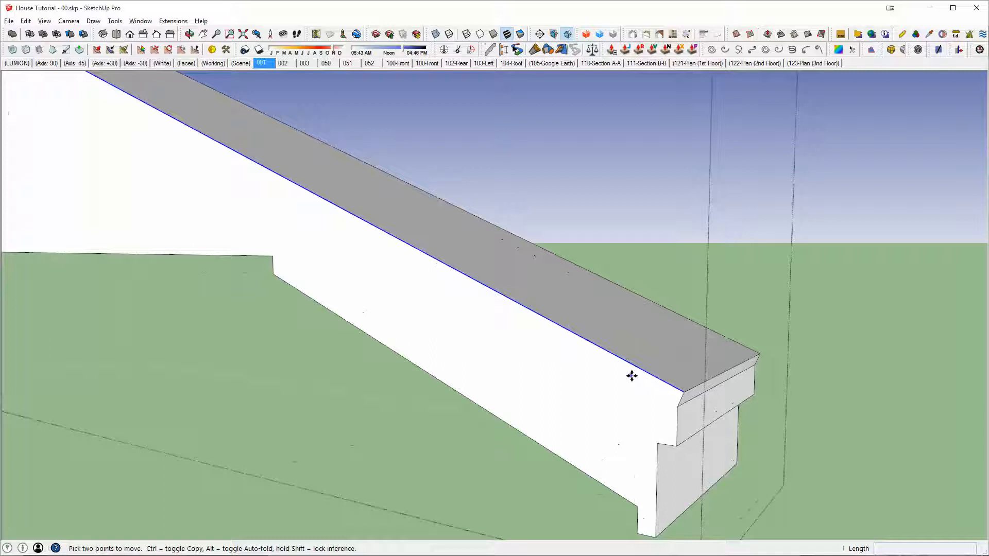
pyautogui.click(682, 390)
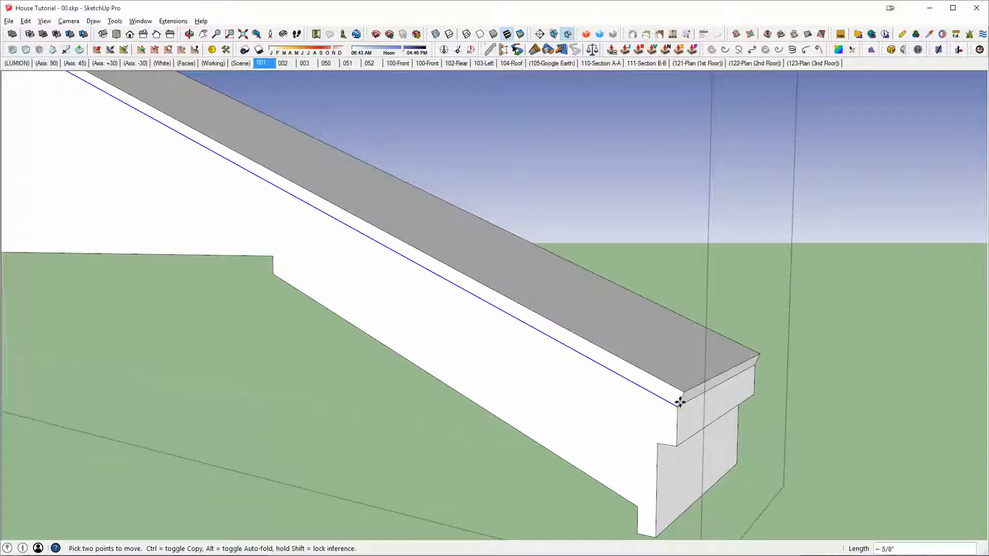
pyautogui.scroll(-3, 680, 402)
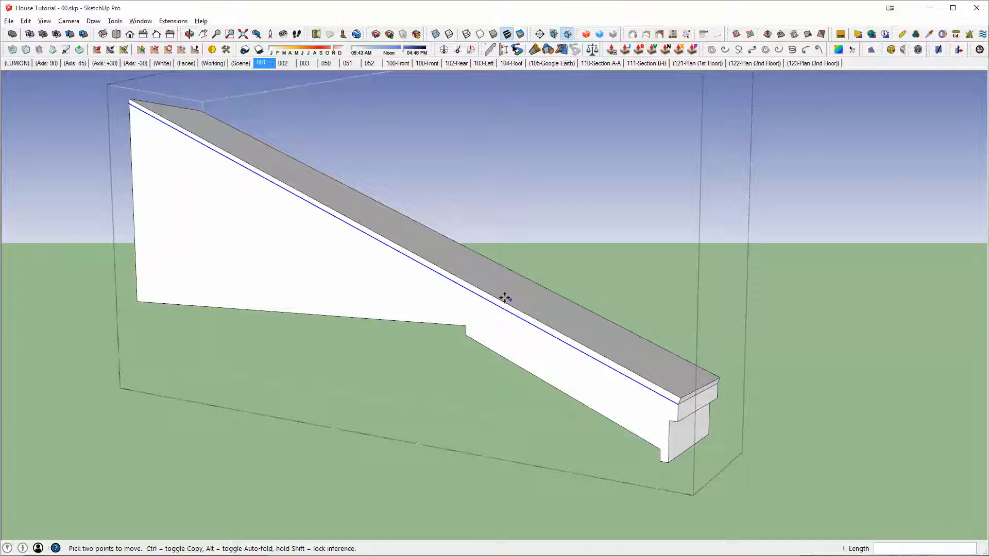
# Step: Draw a vertical line from the soffit notch corner up to the copied sloping edge on the roof's side face
pyautogui.moveTo(505, 298); pyautogui.dragTo(685, 411, button='middle')
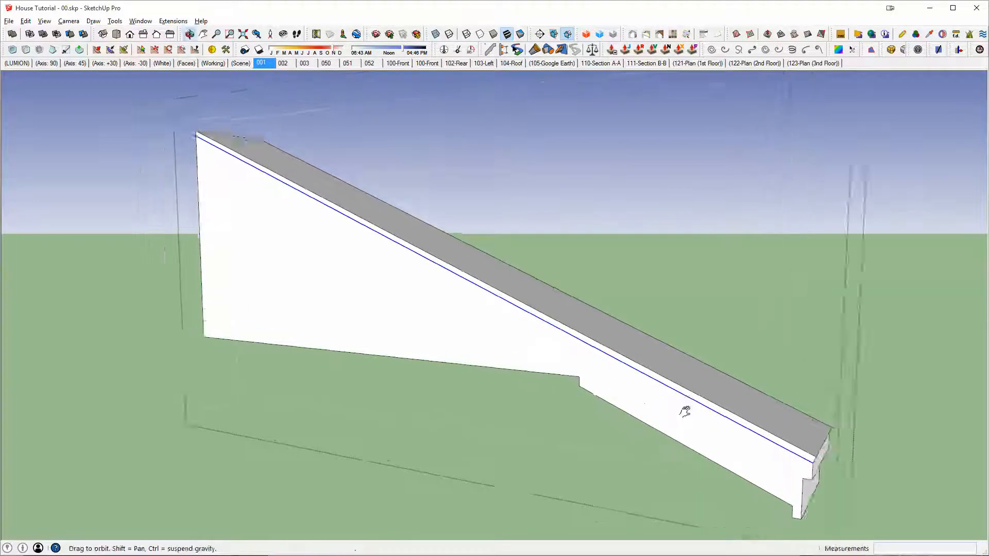
pyautogui.scroll(6, 654, 412)
pyautogui.press('l')
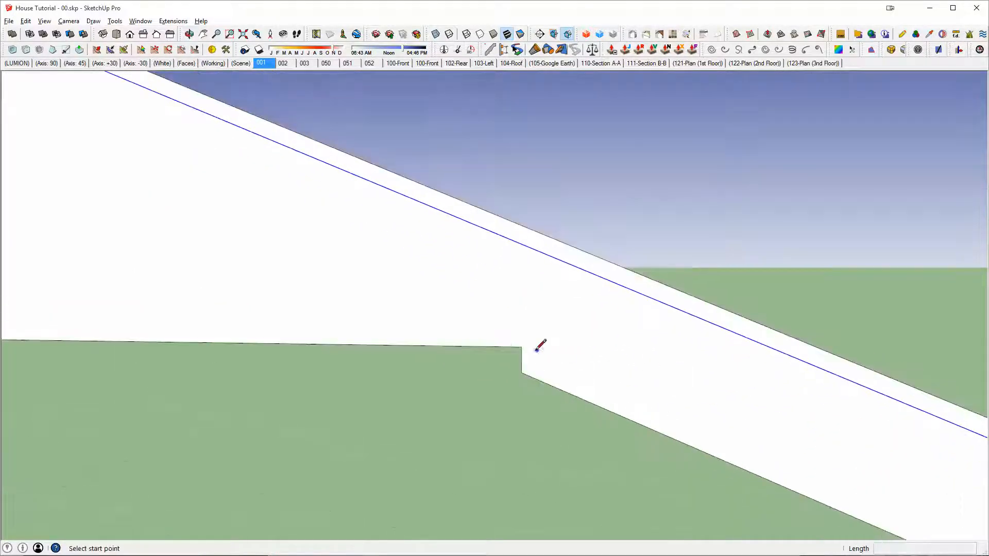
pyautogui.click(522, 347)
pyautogui.click(521, 244)
pyautogui.scroll(-4, 521, 245)
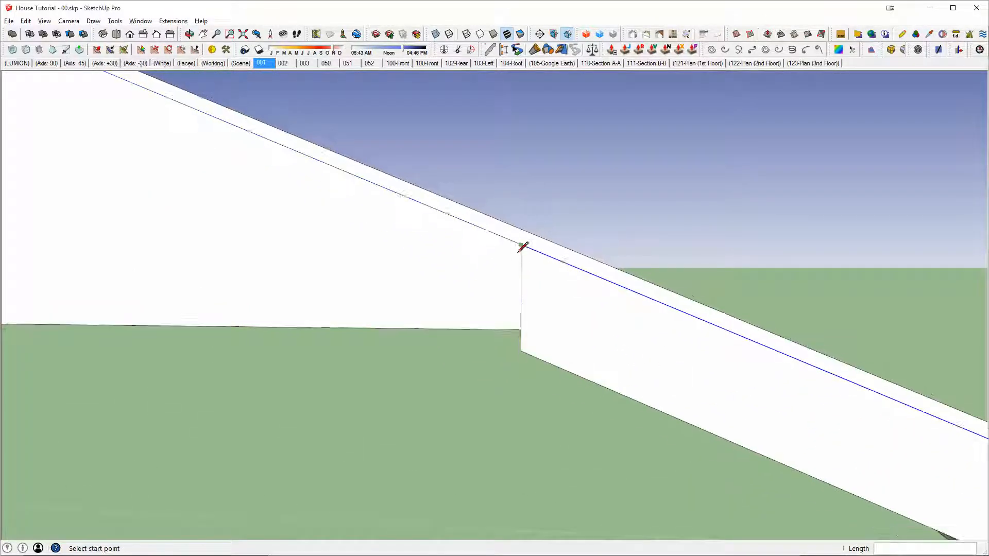
pyautogui.moveTo(523, 246); pyautogui.dragTo(643, 296, button='middle')
# Step: Erase the copied edge's lower segment beyond the vertical line and push the triangular wall face inward, leaving the roof overhanging
pyautogui.scroll(-3, 607, 267)
pyautogui.moveTo(606, 267)
pyautogui.mouseDown(button='middle')
pyautogui.moveTo(651, 327)
pyautogui.moveTo(685, 309)
pyautogui.mouseUp(button='middle')
pyautogui.press('e')
pyautogui.moveTo(569, 288); pyautogui.dragTo(497, 278, button='middle')
pyautogui.press('p')
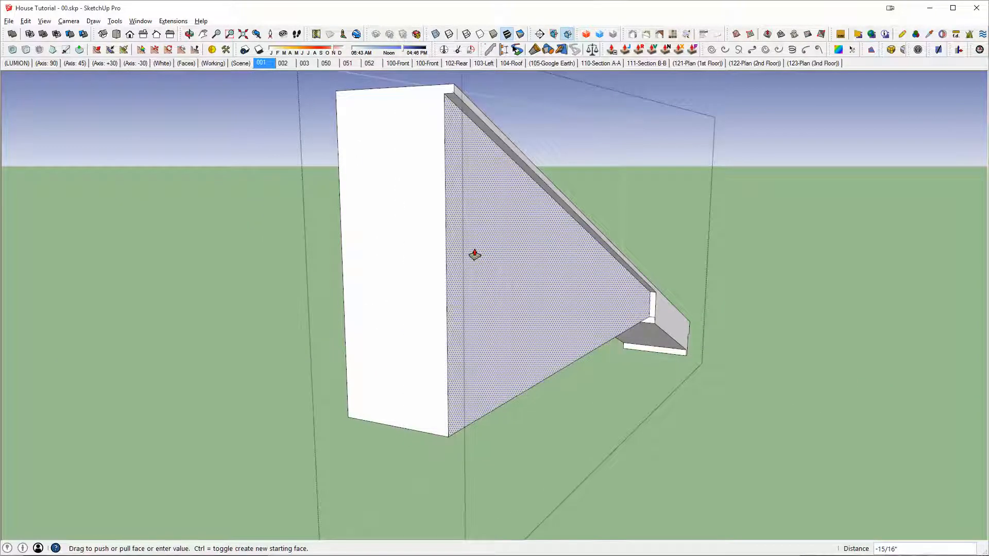
pyautogui.press('space')
# Step: Close the edited roof group, bring the boards back into view, and delete the old roof solid from the copied assembly
pyautogui.tripleClick(444, 261)
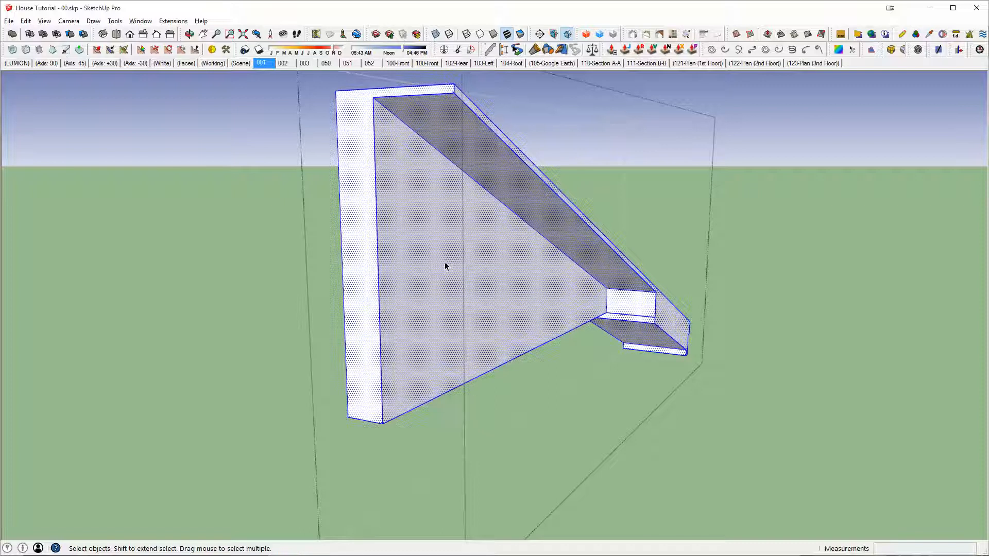
pyautogui.moveTo(444, 261); pyautogui.dragTo(689, 350, button='middle')
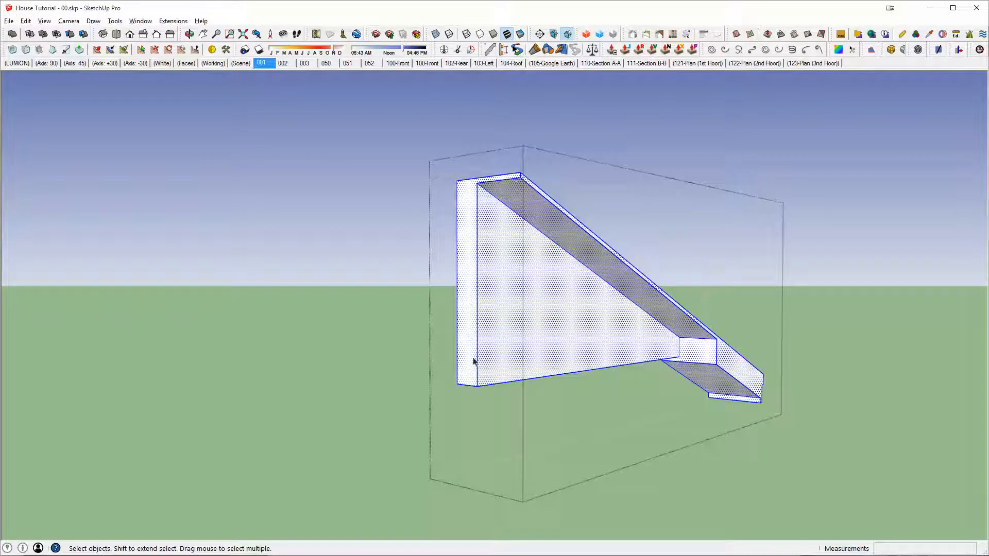
pyautogui.moveTo(693, 299); pyautogui.dragTo(553, 386, button='middle')
pyautogui.press('Escape')
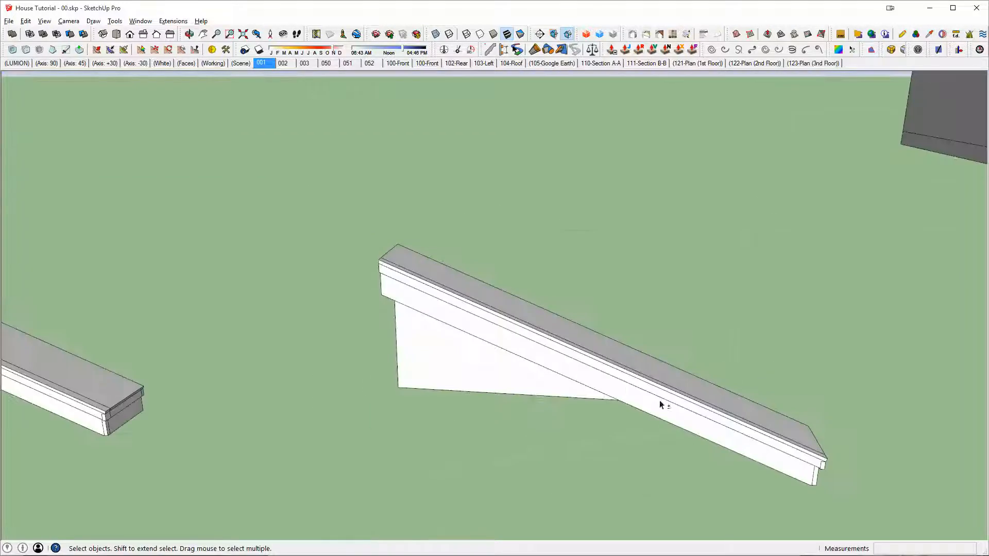
pyautogui.moveTo(662, 405); pyautogui.dragTo(422, 320, button='middle')
pyautogui.moveTo(586, 327); pyautogui.dragTo(239, 324, button='middle')
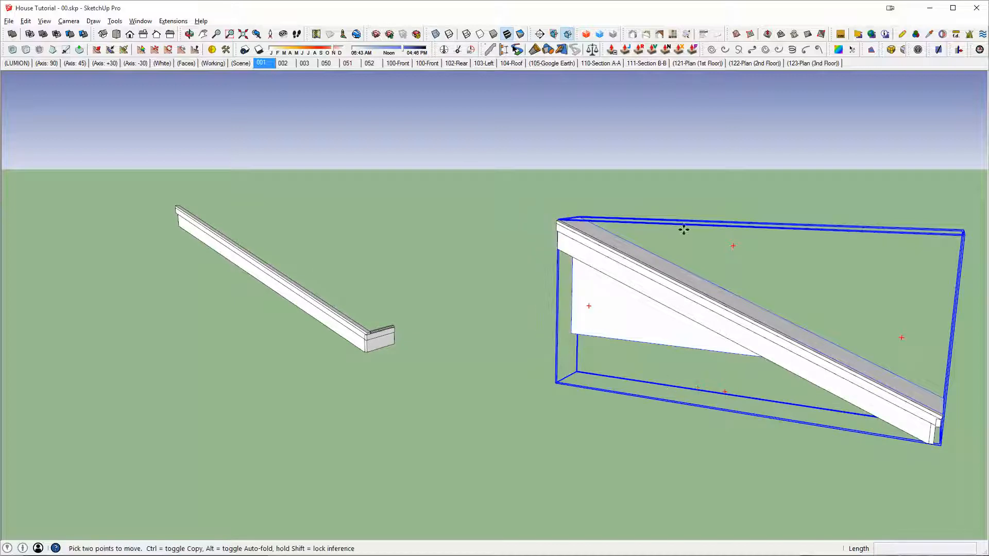
# Step: Copy the recessed roof solid from its lower corner endpoint to the matching corner of the copied boards, 11' 11 7/8" away
pyautogui.moveTo(684, 229); pyautogui.dragTo(588, 227, button='middle')
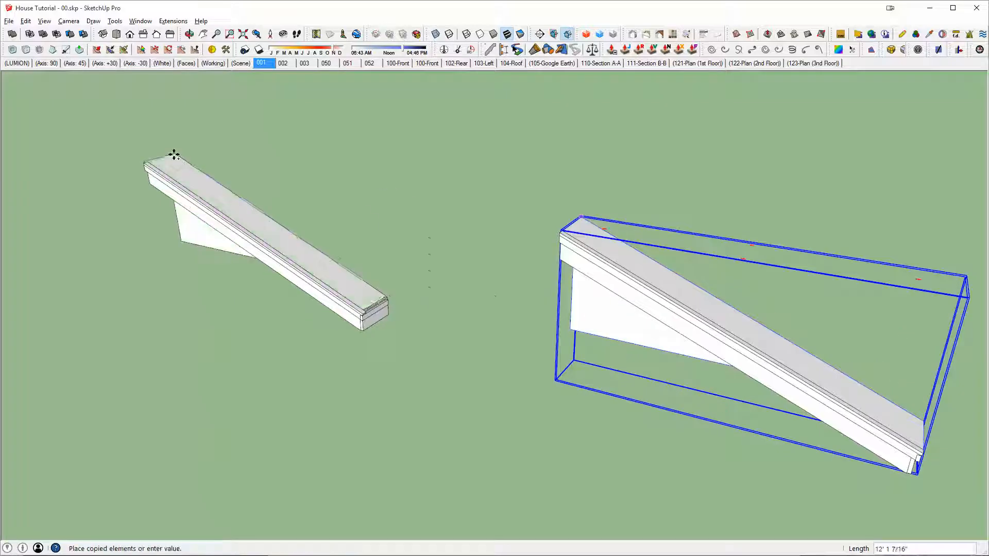
pyautogui.press('Escape')
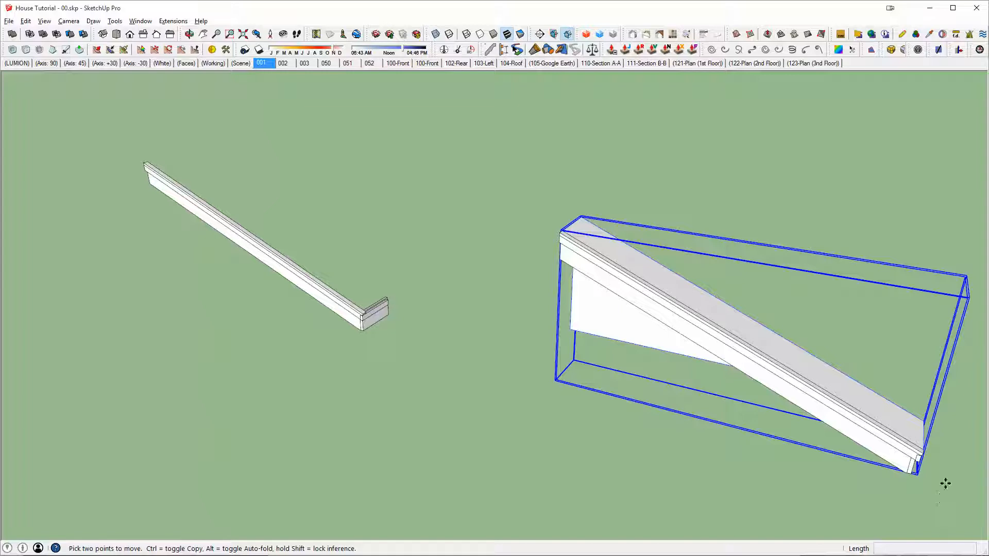
pyautogui.moveTo(910, 473); pyautogui.dragTo(861, 468, button='middle')
pyautogui.scroll(2, 916, 490)
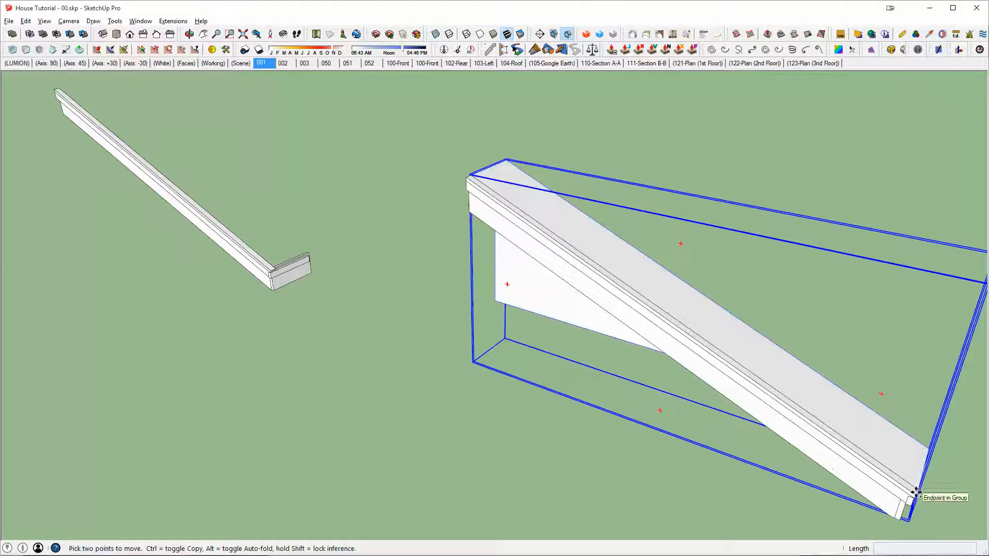
pyautogui.click(916, 493)
pyautogui.moveTo(916, 492); pyautogui.dragTo(908, 426, button='middle')
pyautogui.scroll(4, 502, 332)
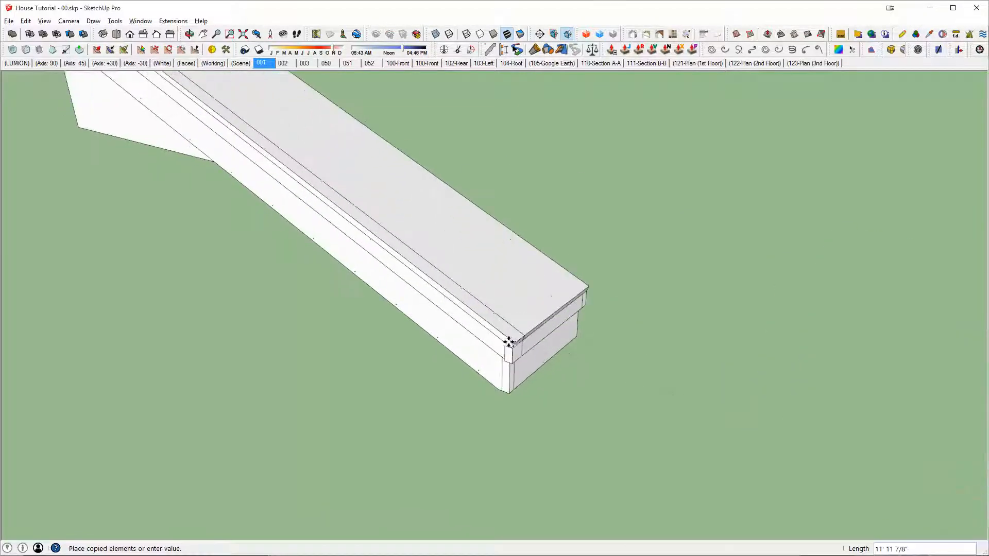
pyautogui.click(511, 343)
pyautogui.scroll(-5, 495, 289)
pyautogui.moveTo(494, 289); pyautogui.dragTo(334, 217, button='middle')
pyautogui.press('space')
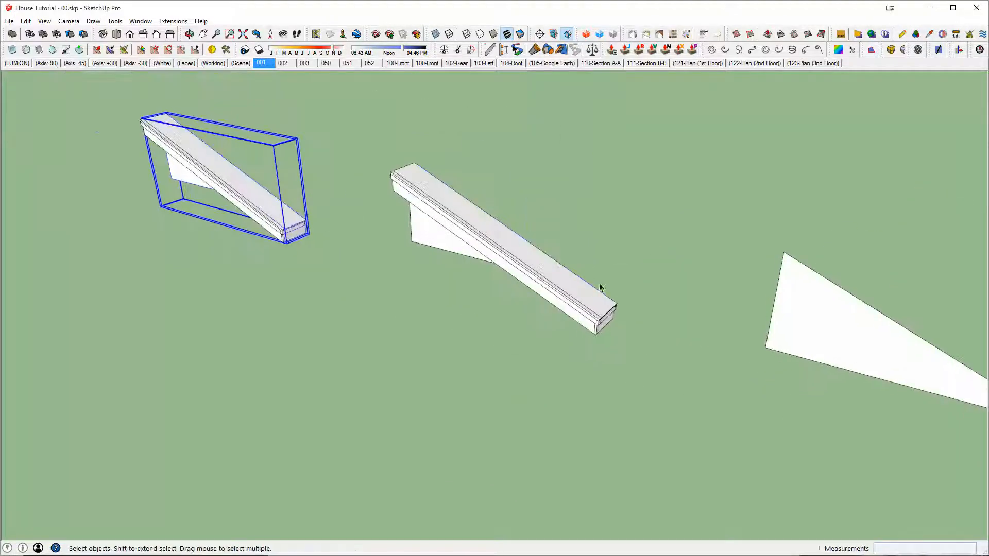
# Step: Select the original assembly and examine its upper end, where the sloped boards and thin strip meet the recessed roof solid
pyautogui.scroll(4, 552, 294)
pyautogui.moveTo(551, 293); pyautogui.dragTo(693, 404, button='middle')
pyautogui.click(341, 169)
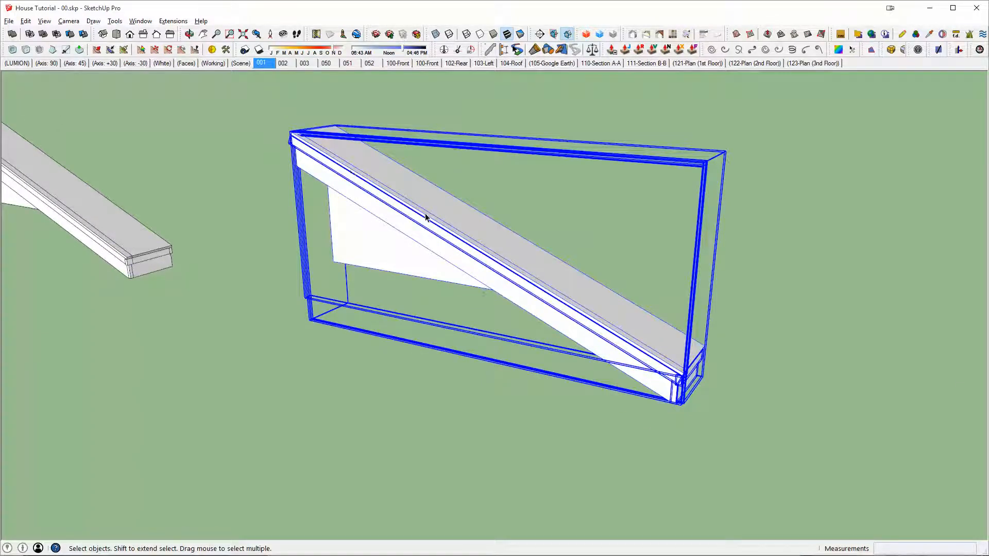
pyautogui.moveTo(425, 212); pyautogui.dragTo(486, 236, button='middle')
pyautogui.scroll(3, 486, 236)
pyautogui.scroll(3, 486, 236)
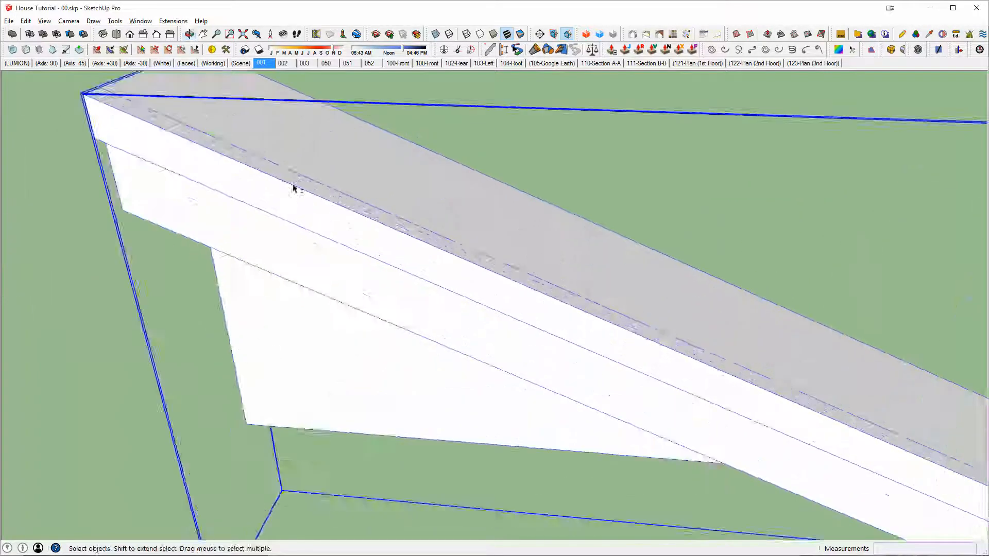
pyautogui.moveTo(293, 188); pyautogui.dragTo(373, 222, button='middle')
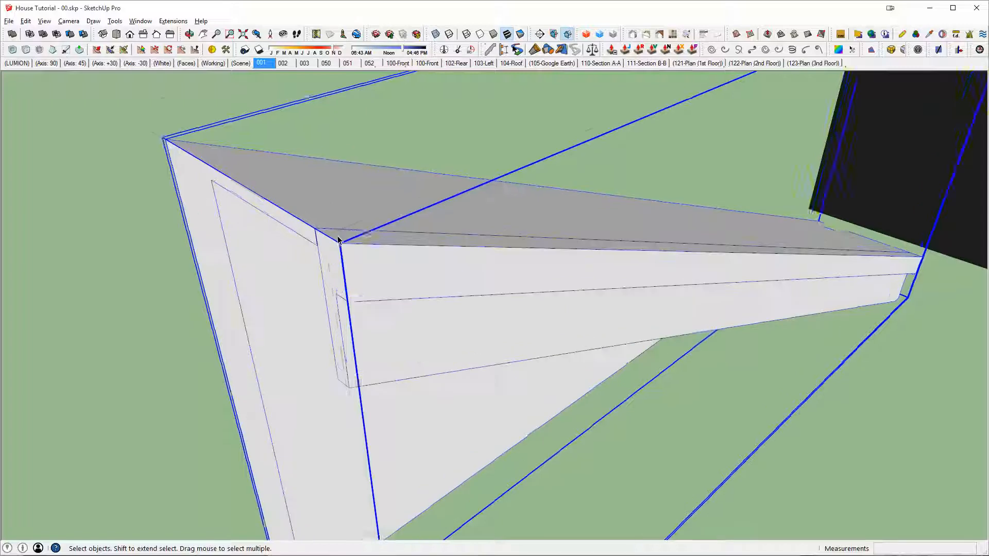
pyautogui.scroll(3, 337, 242)
pyautogui.scroll(-3, 310, 224)
pyautogui.moveTo(274, 223); pyautogui.dragTo(690, 211, button='middle')
pyautogui.moveTo(537, 286); pyautogui.dragTo(440, 267, button='middle')
pyautogui.scroll(-4, 440, 266)
pyautogui.moveTo(586, 241); pyautogui.dragTo(448, 297, button='middle')
pyautogui.scroll(-3, 448, 297)
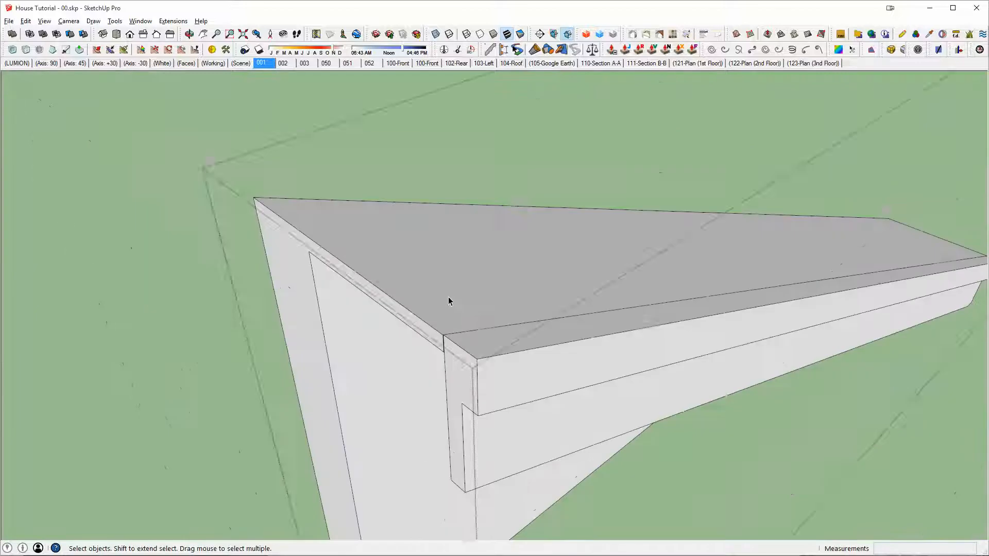
# Step: Select the thin top strip and examine how both its ends meet the recessed roof solid and trim boards
pyautogui.press('Escape')
pyautogui.click(462, 322)
pyautogui.scroll(3, 490, 346)
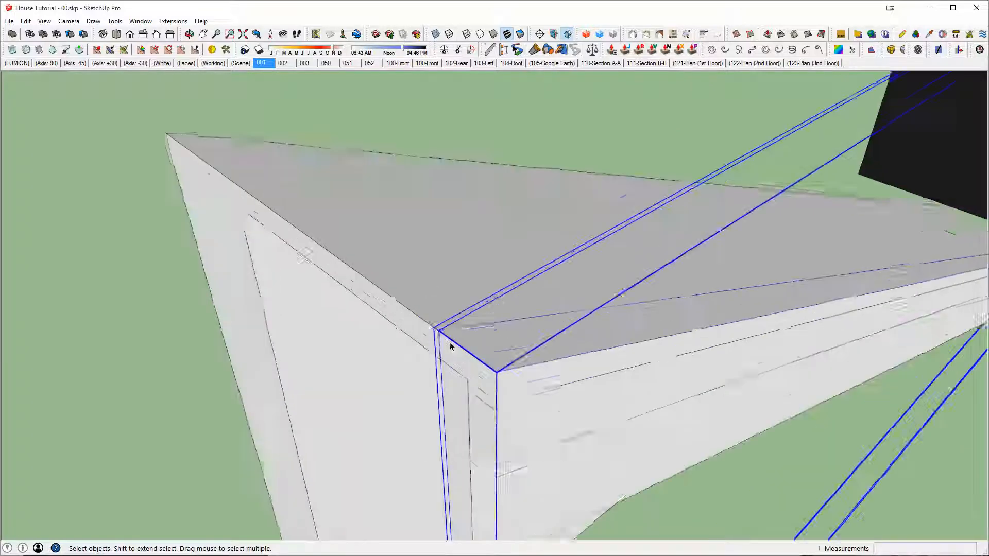
pyautogui.moveTo(448, 342); pyautogui.dragTo(98, 312, button='middle')
pyautogui.scroll(-3, 543, 327)
pyautogui.moveTo(543, 327); pyautogui.dragTo(411, 296, button='middle')
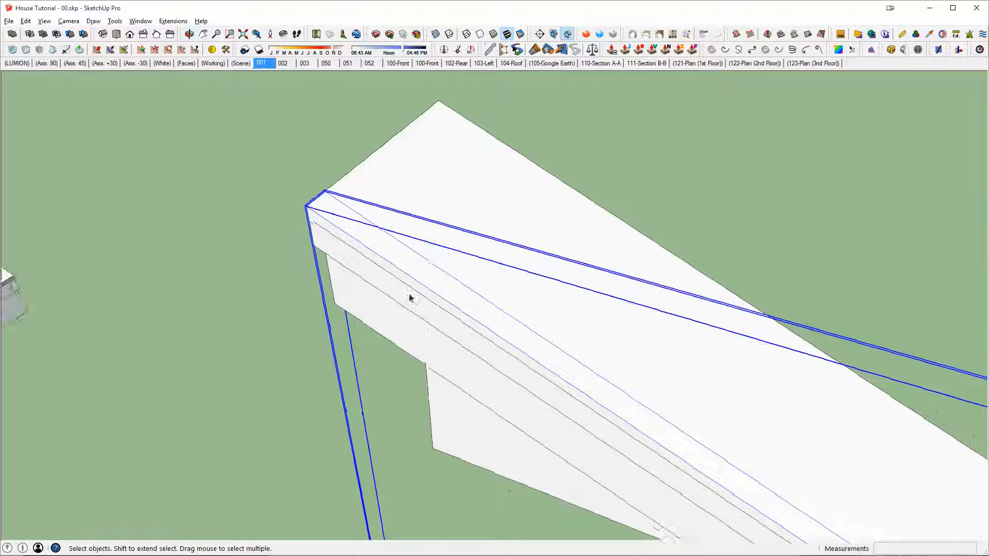
pyautogui.scroll(2, 356, 247)
pyautogui.moveTo(338, 230); pyautogui.dragTo(422, 240, button='middle')
pyautogui.scroll(4, 475, 364)
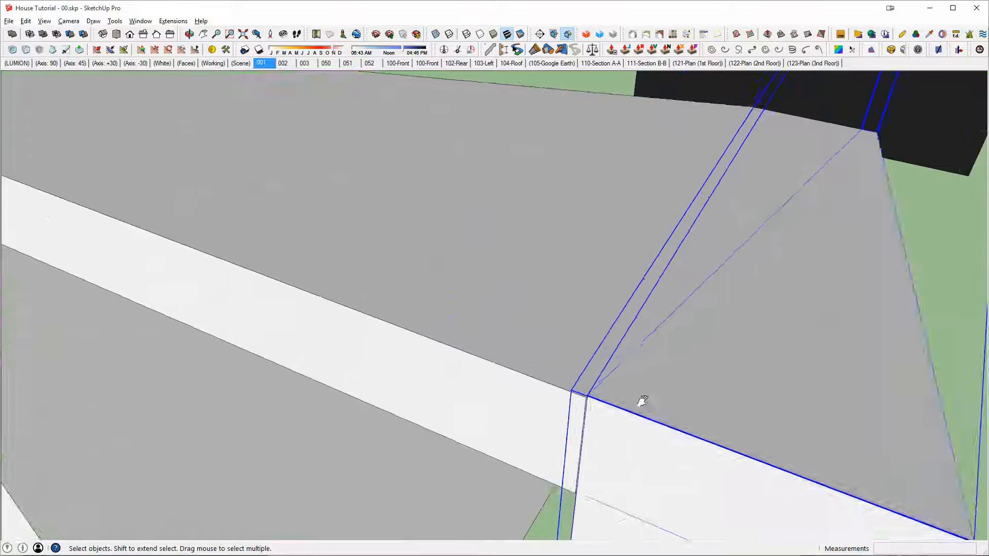
pyautogui.moveTo(641, 402); pyautogui.dragTo(863, 354, button='middle')
pyautogui.scroll(1, 638, 339)
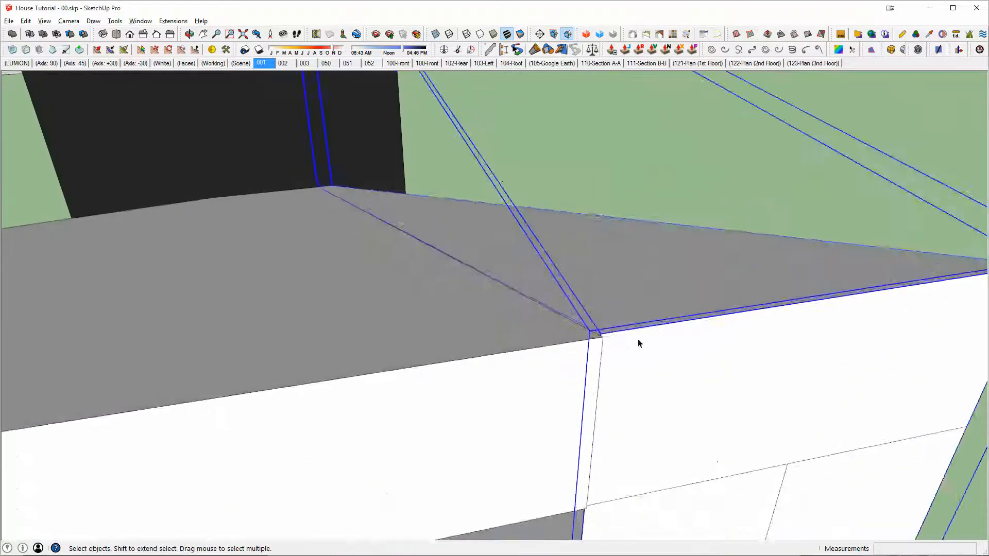
pyautogui.scroll(3, 585, 331)
pyautogui.scroll(-2, 585, 331)
# Step: Open the thin strip for editing and move its end face so its corner meets the adjoining roof solid's corner
pyautogui.doubleClick(601, 337)
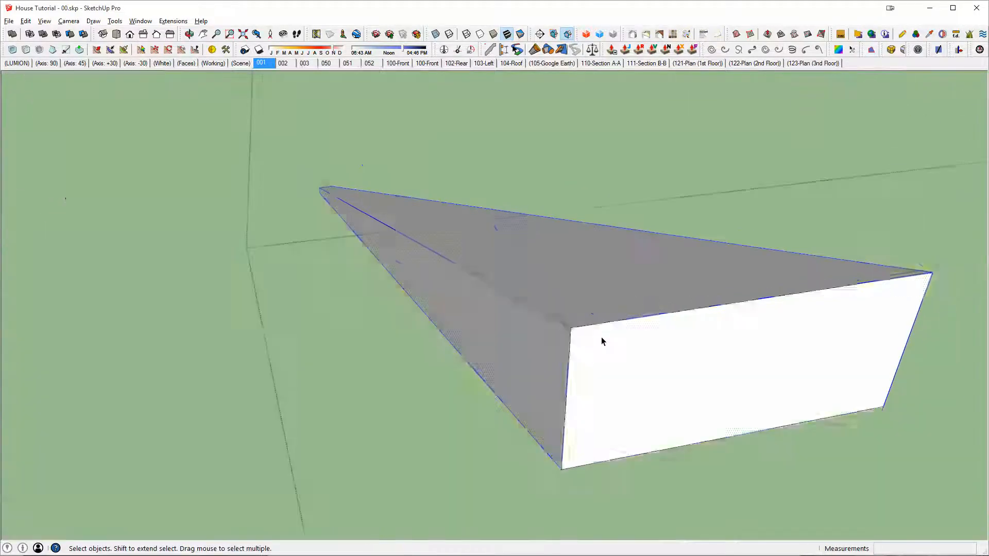
pyautogui.hotkey('ctrl', 'a')
pyautogui.scroll(-3, 601, 337)
pyautogui.moveTo(559, 293); pyautogui.dragTo(849, 522)
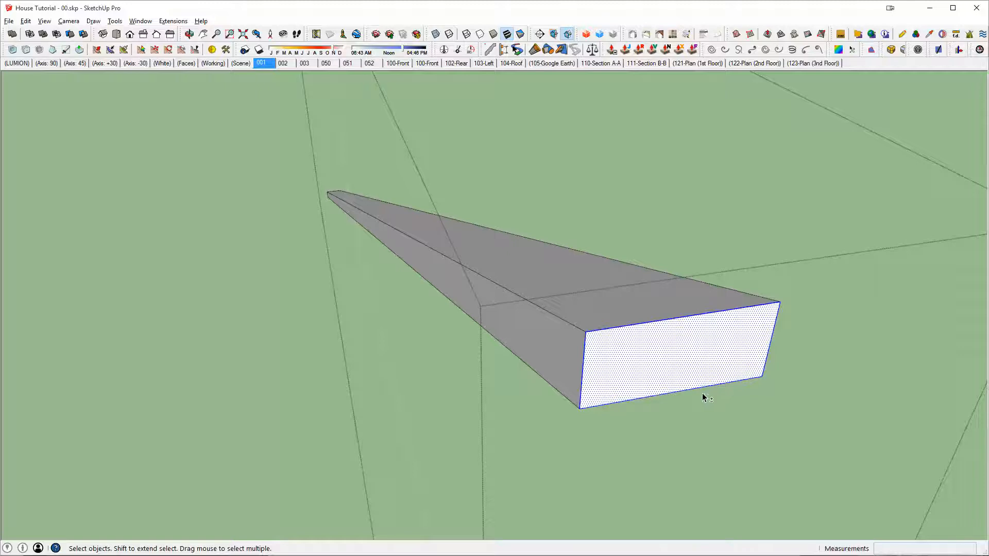
pyautogui.scroll(5, 703, 396)
pyautogui.press('m')
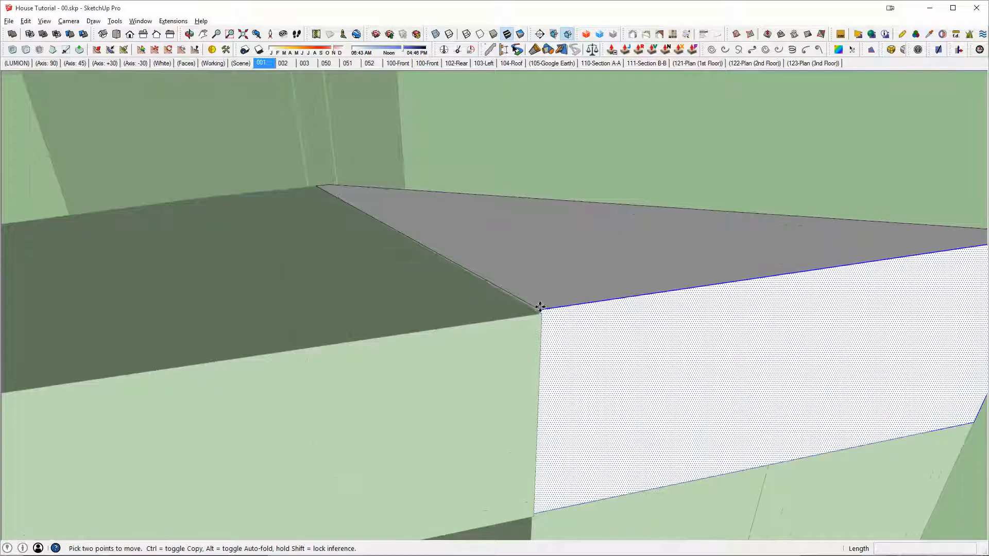
pyautogui.moveTo(540, 313); pyautogui.dragTo(572, 452, button='middle')
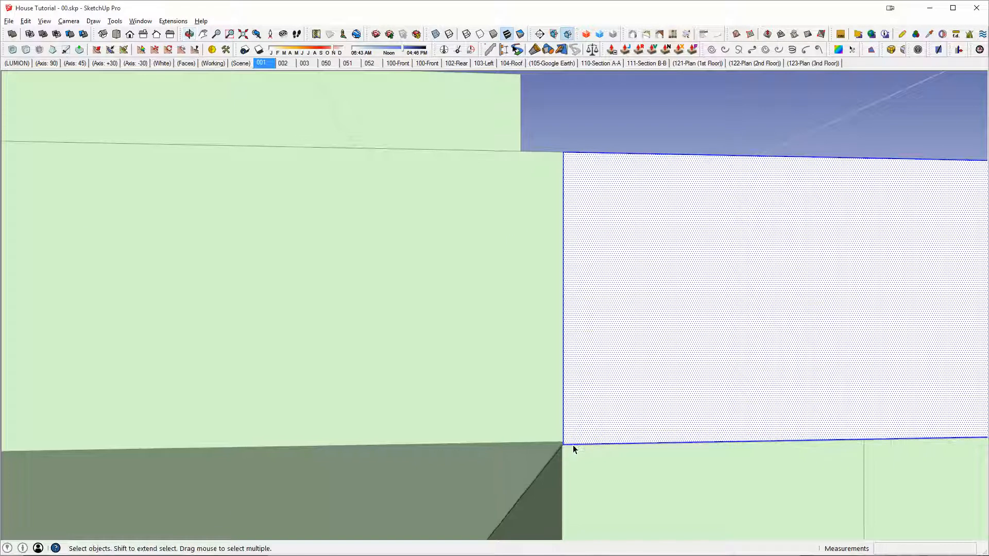
# Step: Move the end face's lower edge onto the adjoining solid's lower corner and close the strip
pyautogui.click(573, 446)
pyautogui.scroll(1, 573, 446)
pyautogui.press('m')
pyautogui.scroll(-2, 563, 444)
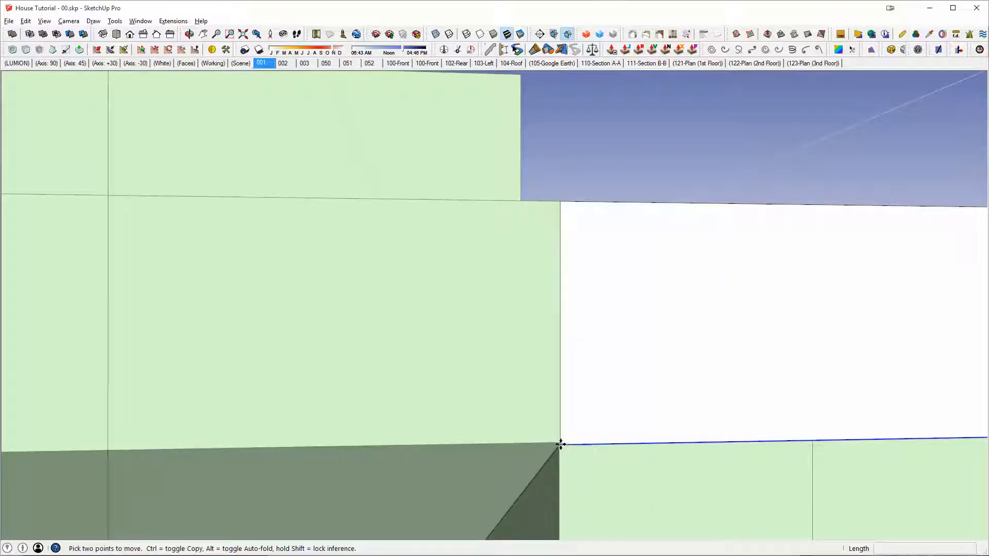
pyautogui.moveTo(557, 439); pyautogui.dragTo(213, 66, button='middle')
pyautogui.scroll(2, 718, 406)
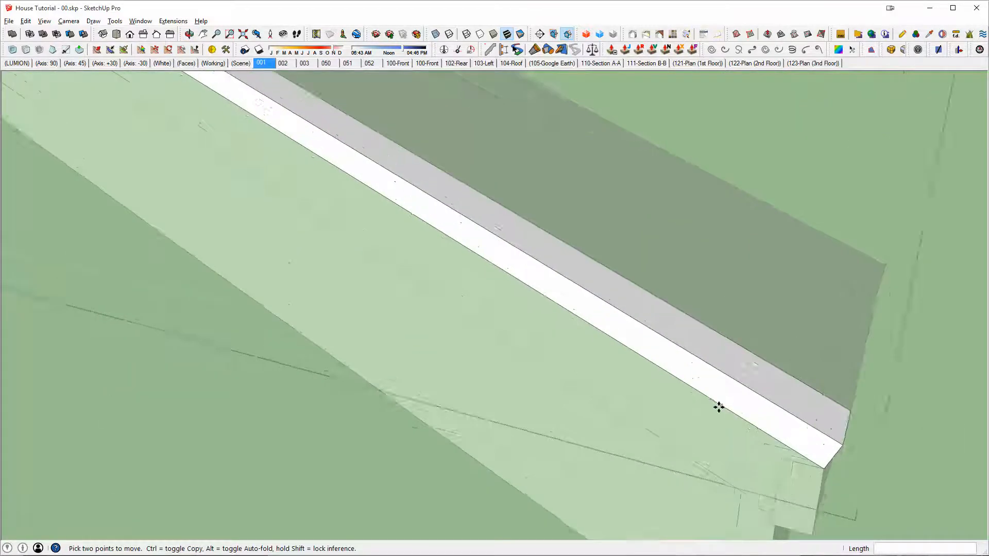
pyautogui.moveTo(718, 406); pyautogui.dragTo(668, 315, button='middle')
pyautogui.scroll(4, 668, 317)
pyautogui.moveTo(627, 348); pyautogui.dragTo(665, 370, button='middle')
pyautogui.press('space')
pyautogui.click(664, 371)
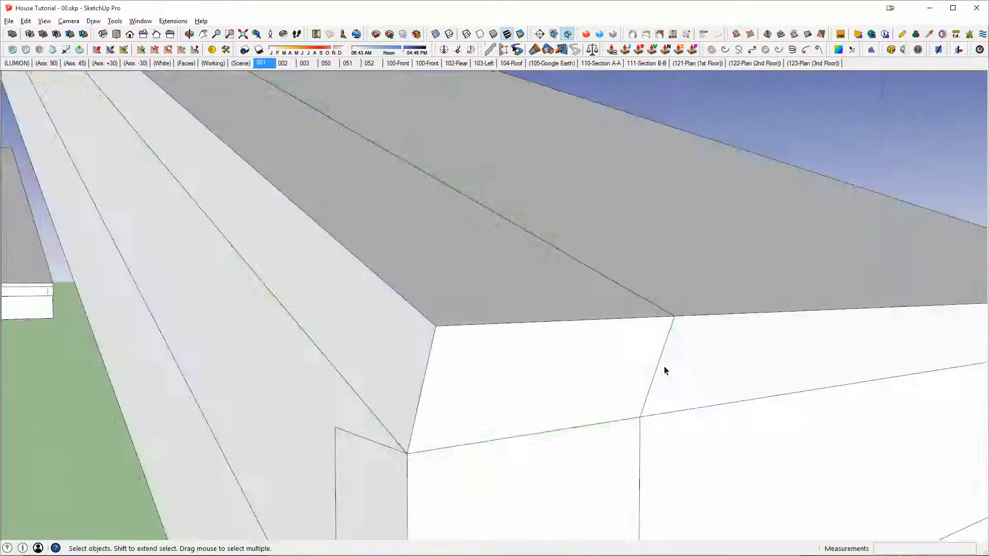
# Step: Merge the thin strip and the recessed roof solid into one solid with Outer Shell
pyautogui.scroll(-4, 663, 369)
pyautogui.click(534, 308)
pyautogui.hotkey('shift', 'o')
pyautogui.click(718, 302)
pyautogui.scroll(-4, 718, 303)
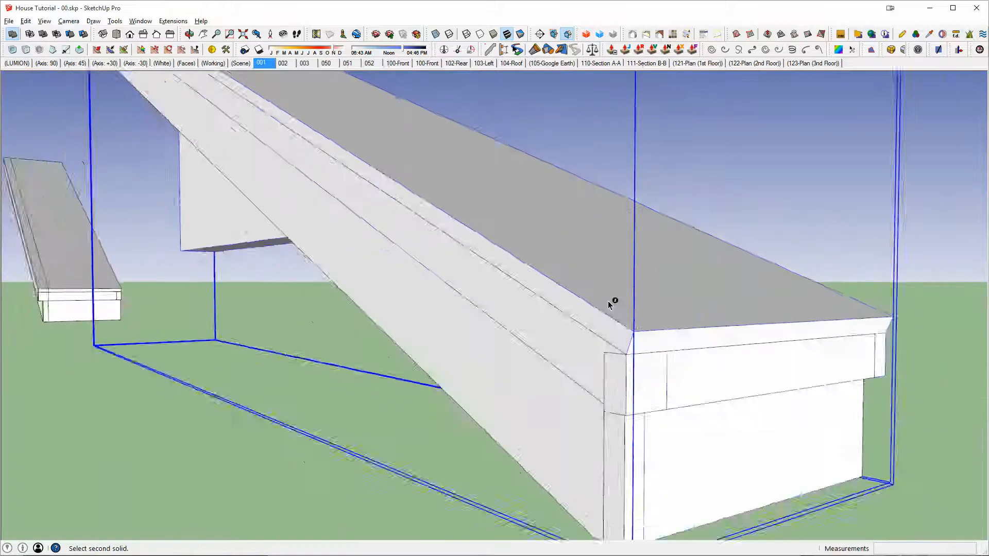
# Step: Open the upper trim board and move its upper end face 2' outward past the roof end
pyautogui.moveTo(611, 303); pyautogui.dragTo(494, 391, button='middle')
pyautogui.keyDown('shift'); pyautogui.moveTo(494, 391); pyautogui.dragTo(371, 195, button='middle'); pyautogui.keyUp('shift')
pyautogui.scroll(-3, 573, 258)
pyautogui.scroll(4, 453, 265)
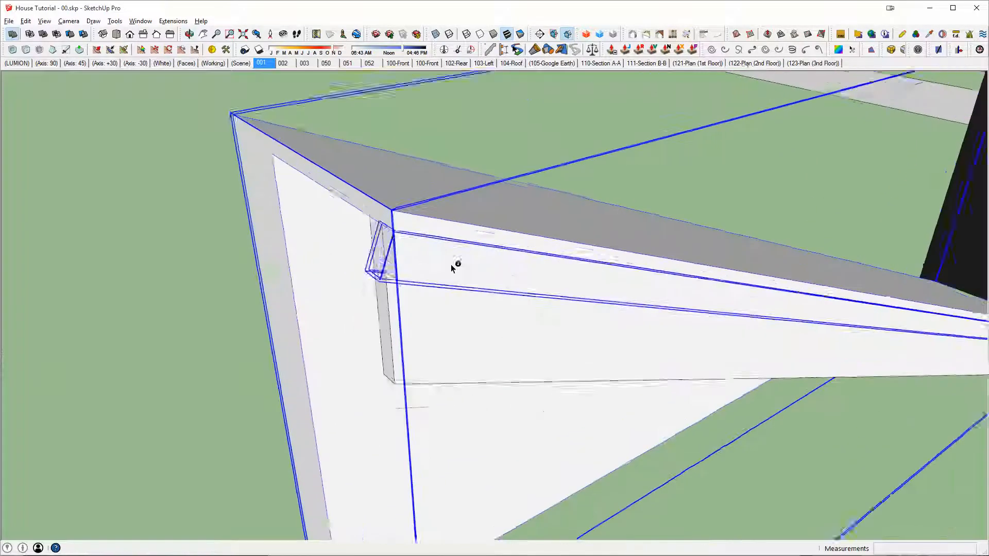
pyautogui.doubleClick(395, 258)
pyautogui.click(376, 250)
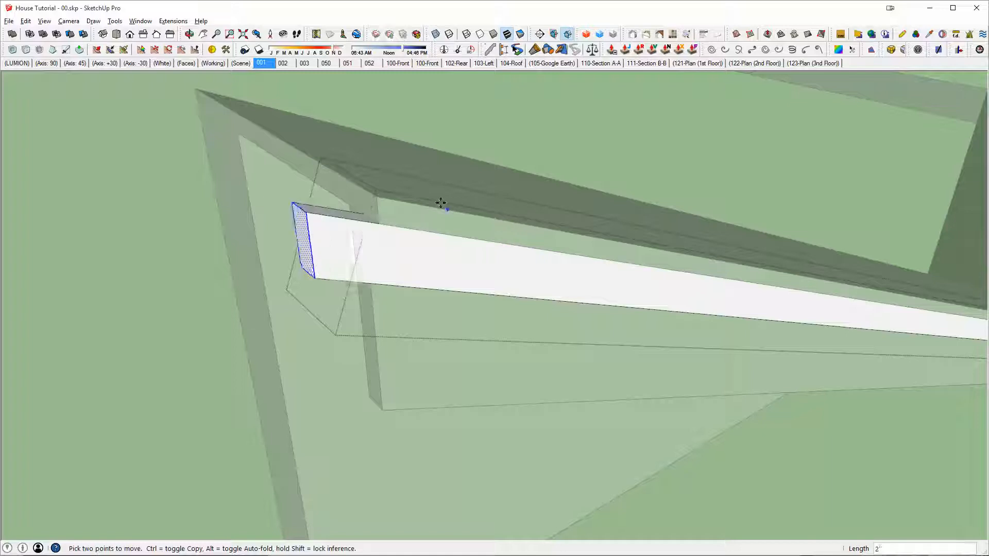
# Step: Open the lower trim board, extend its upper end face outward past the roof end, and close the board
pyautogui.doubleClick(409, 308)
pyautogui.moveTo(241, 125); pyautogui.dragTo(491, 446)
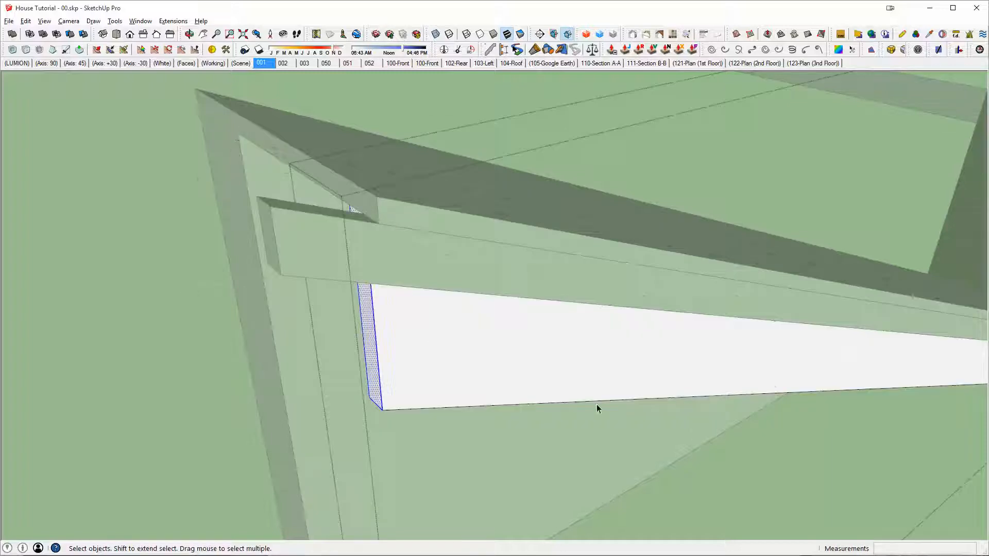
pyautogui.click(544, 229)
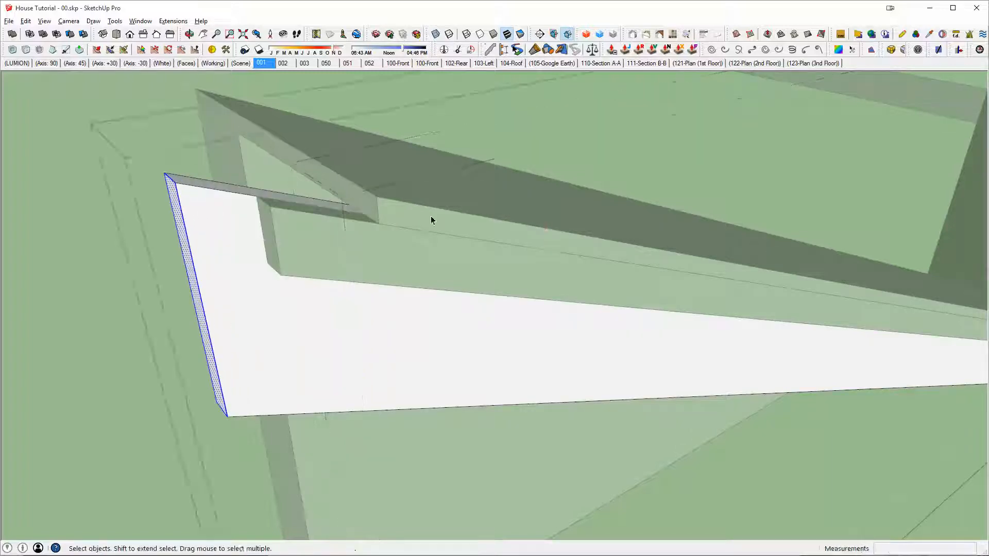
pyautogui.click(432, 220)
# Step: Select all the roof and trim board pieces and merge them into a single solid
pyautogui.moveTo(431, 221); pyautogui.dragTo(347, 220, button='middle')
pyautogui.scroll(-2, 403, 240)
pyautogui.moveTo(539, 307); pyautogui.dragTo(546, 325, button='middle')
pyautogui.moveTo(637, 413); pyautogui.dragTo(576, 383, button='middle')
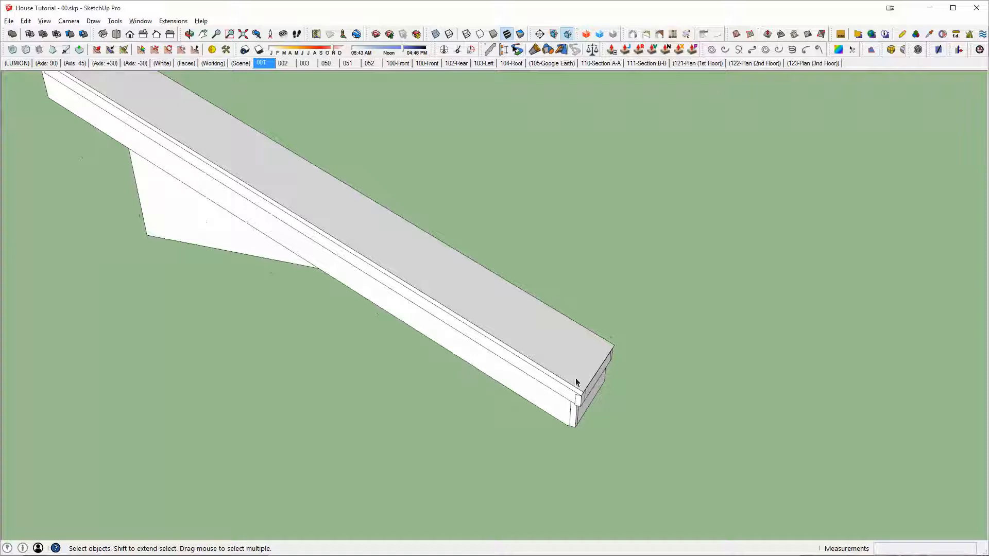
pyautogui.scroll(4, 576, 382)
pyautogui.click(524, 444)
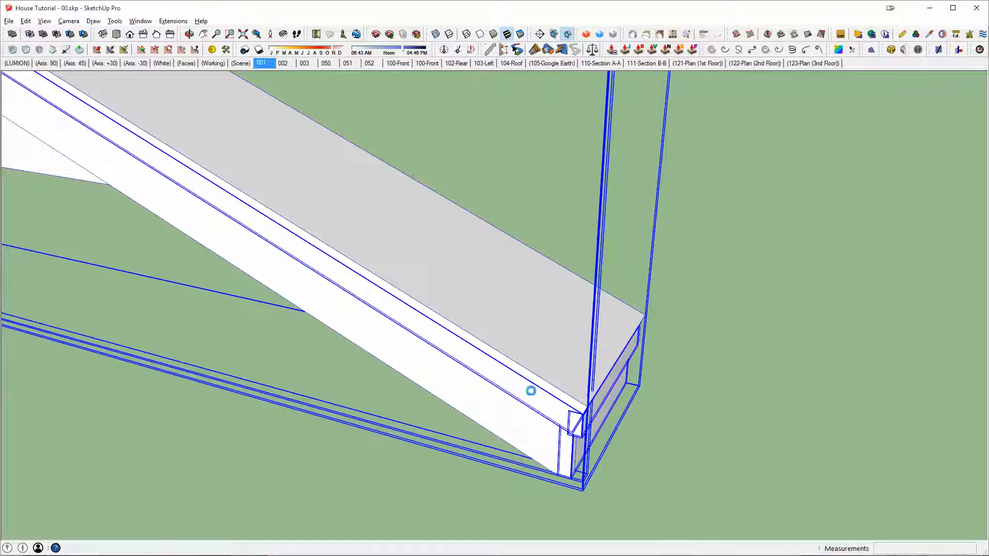
pyautogui.scroll(-3, 543, 366)
# Step: Draw a rectangle beside the roof's upper end and push it about 2' 9 11/16" into a box enclosing the extended board ends
pyautogui.moveTo(543, 366); pyautogui.dragTo(527, 232, button='middle')
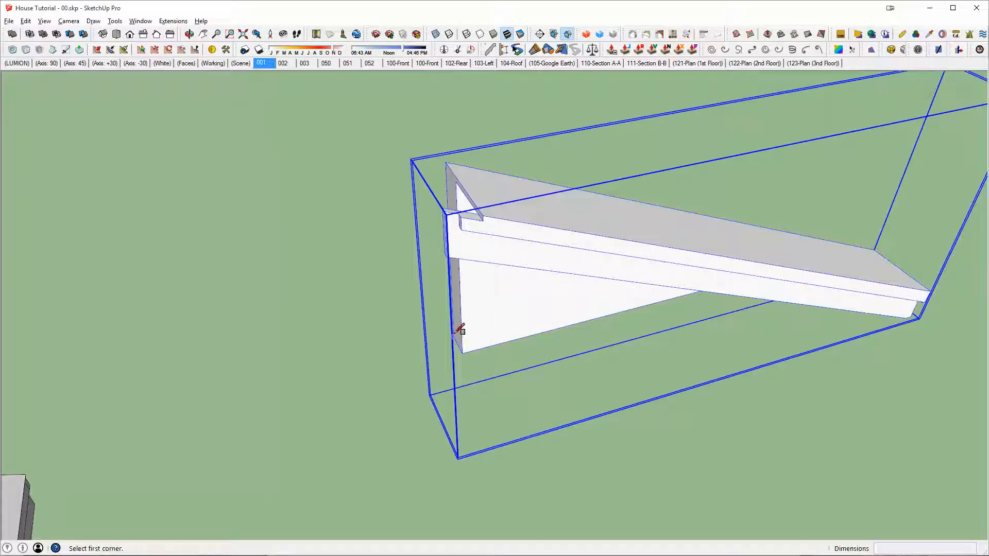
pyautogui.click(408, 513)
pyautogui.press('p')
pyautogui.click(456, 480)
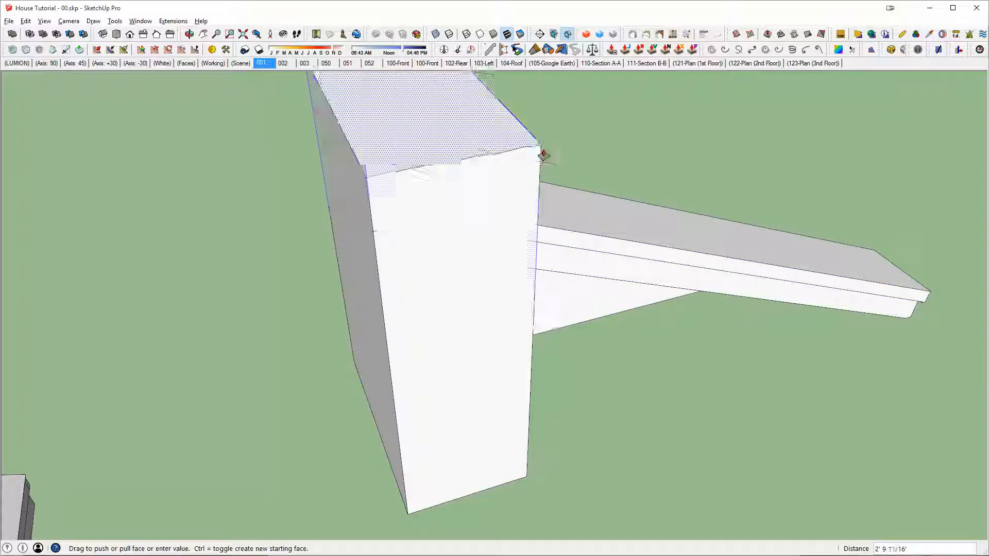
# Step: Group the box and subtract it from the merged roof solid to trim the boards flush with the roof end
pyautogui.tripleClick(459, 199)
pyautogui.press('g')
pyautogui.hotkey('shift', 's')
pyautogui.click(580, 226)
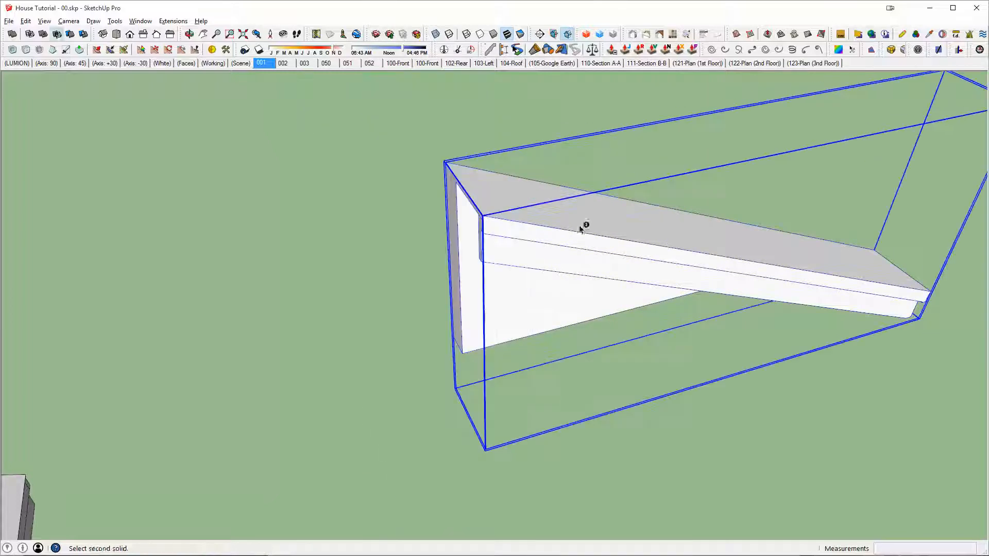
pyautogui.press('space')
# Step: Examine the trimmed upper corner in X-ray, restore opaque faces, and open the solid with all its geometry selected
pyautogui.scroll(9, 465, 224)
pyautogui.moveTo(510, 211); pyautogui.dragTo(763, 175, button='middle')
pyautogui.scroll(3, 366, 261)
pyautogui.moveTo(367, 262); pyautogui.dragTo(386, 238, button='middle')
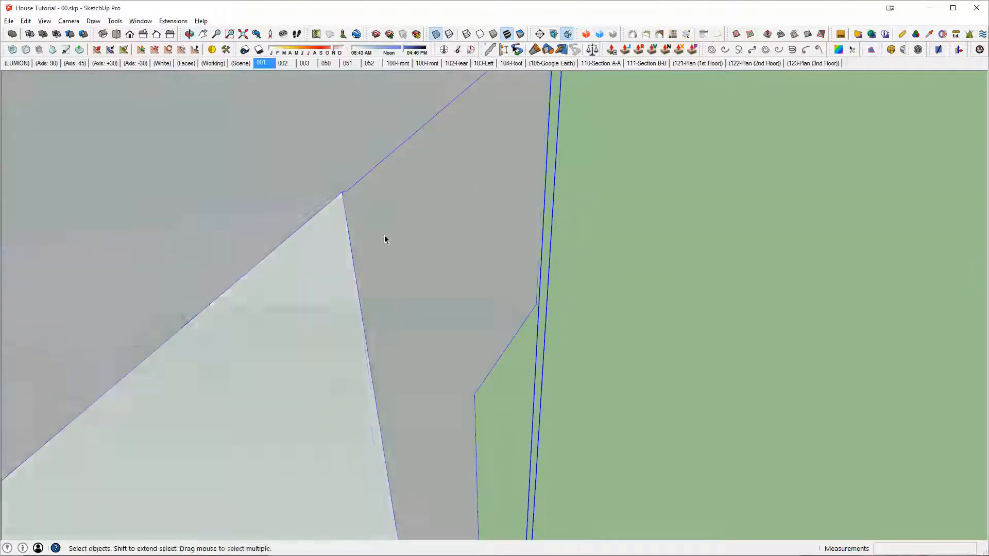
pyautogui.press('x')
pyautogui.doubleClick(373, 204)
pyautogui.hotkey('ctrl', 'a')
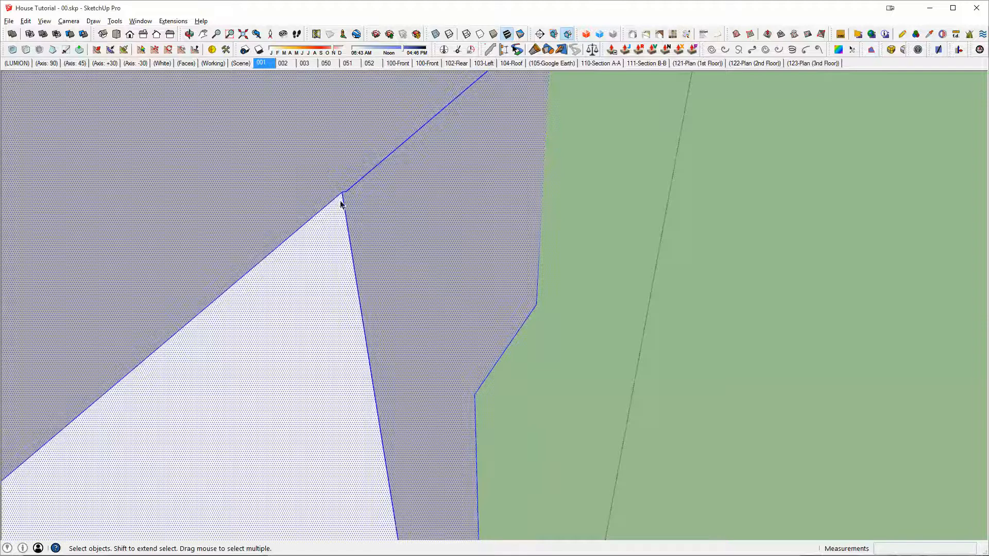
# Step: Clean up the thin sliver at the solid's upper corner with the Line tool
pyautogui.press('l')
pyautogui.moveTo(376, 171); pyautogui.dragTo(447, 197, button='middle')
pyautogui.moveTo(422, 534)
pyautogui.mouseDown(button='middle')
pyautogui.moveTo(512, 419)
pyautogui.moveTo(471, 250)
pyautogui.moveTo(566, 216)
pyautogui.moveTo(592, 226)
pyautogui.moveTo(574, 265)
pyautogui.mouseUp(button='middle')
pyautogui.moveTo(502, 250)
pyautogui.mouseDown(button='middle')
pyautogui.moveTo(422, 272)
pyautogui.moveTo(439, 382)
pyautogui.moveTo(490, 433)
pyautogui.moveTo(491, 448)
pyautogui.moveTo(642, 490)
pyautogui.moveTo(431, 457)
pyautogui.moveTo(545, 283)
pyautogui.moveTo(430, 351)
pyautogui.moveTo(165, 376)
pyautogui.moveTo(409, 397)
pyautogui.moveTo(267, 379)
pyautogui.moveTo(742, 237)
pyautogui.moveTo(566, 254)
pyautogui.moveTo(586, 210)
pyautogui.moveTo(629, 258)
pyautogui.moveTo(645, 223)
pyautogui.moveTo(606, 201)
pyautogui.moveTo(586, 209)
pyautogui.moveTo(573, 241)
pyautogui.mouseUp(button='middle')
pyautogui.scroll(-7, 533, 280)
pyautogui.scroll(3, 616, 132)
pyautogui.keyDown('shift'); pyautogui.moveTo(616, 133); pyautogui.dragTo(612, 218, button='middle'); pyautogui.keyUp('shift')
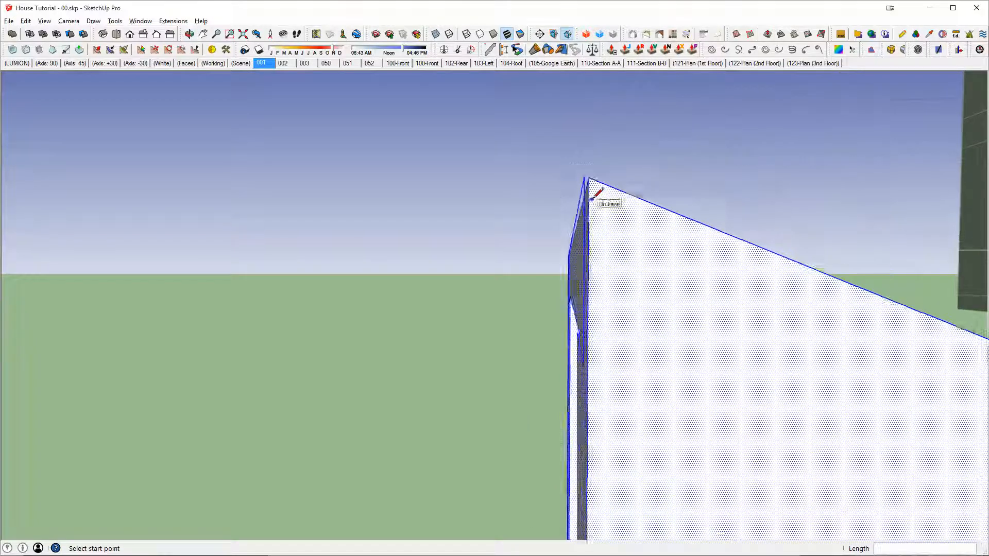
pyautogui.click(581, 168)
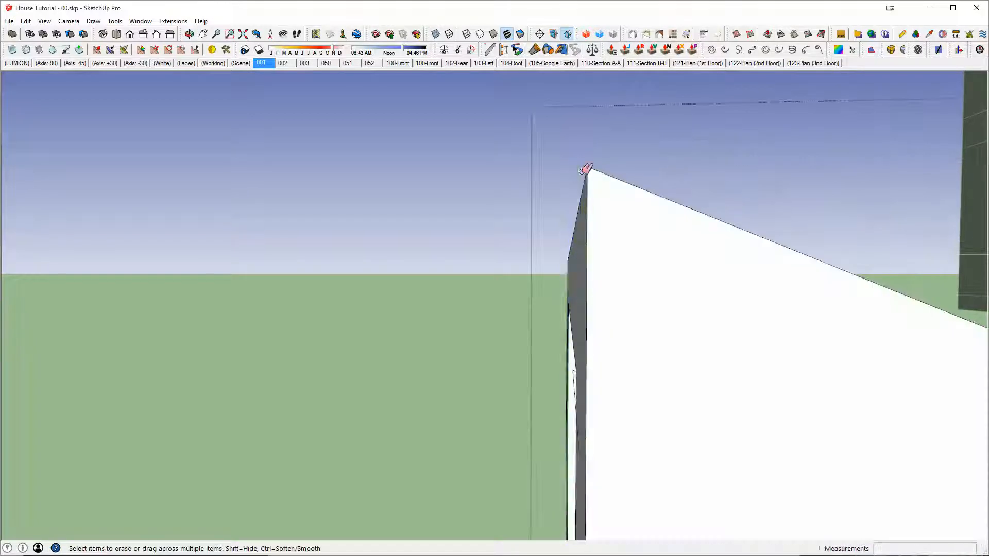
# Step: Close the roof solid and examine its open end, underside and lower eave beside the house
pyautogui.doubleClick(576, 280)
pyautogui.moveTo(577, 281); pyautogui.dragTo(858, 305, button='middle')
pyautogui.moveTo(489, 351); pyautogui.dragTo(484, 293, button='middle')
pyautogui.scroll(-3, 498, 330)
pyautogui.moveTo(570, 371); pyautogui.dragTo(897, 416, button='middle')
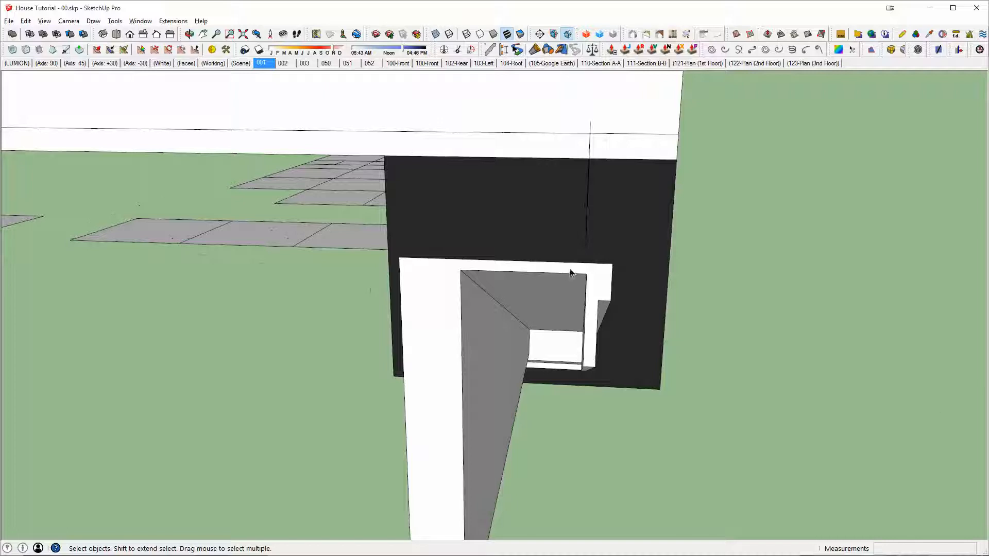
pyautogui.scroll(-4, 568, 350)
pyautogui.moveTo(577, 335); pyautogui.dragTo(345, 354, button='middle')
pyautogui.moveTo(607, 353); pyautogui.dragTo(310, 331, button='middle')
pyautogui.moveTo(512, 366); pyautogui.dragTo(830, 319, button='middle')
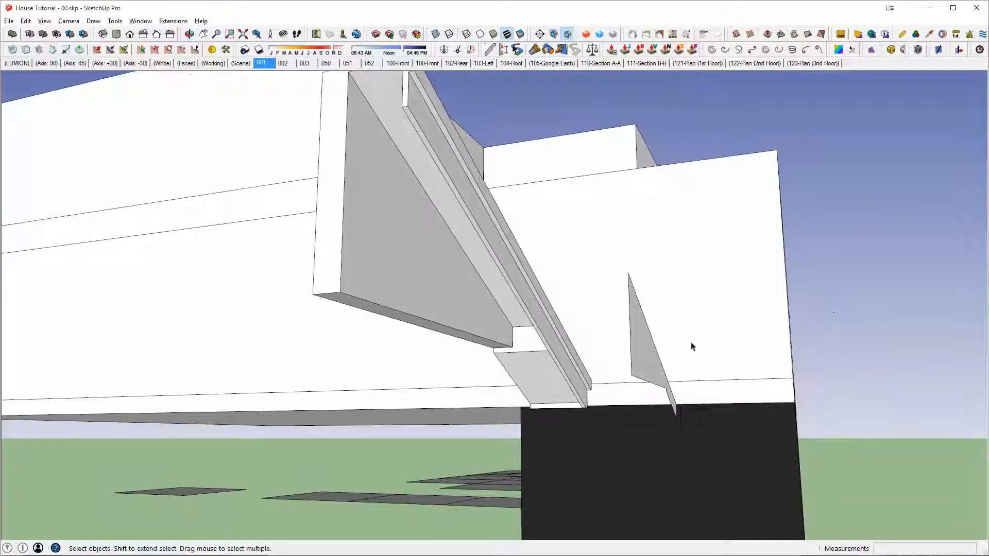
# Step: Copy the finished roof piece from the endpoint beneath its gable wall to the house's parapet wall near the arches
pyautogui.scroll(3, 532, 348)
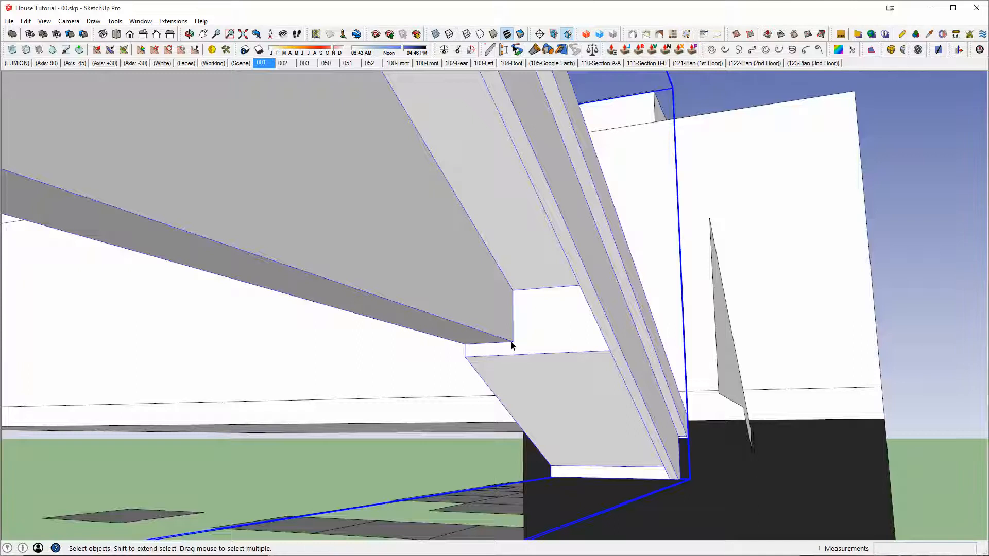
pyautogui.moveTo(511, 345); pyautogui.dragTo(608, 355, button='middle')
pyautogui.moveTo(703, 360); pyautogui.dragTo(598, 373, button='middle')
pyautogui.press('m')
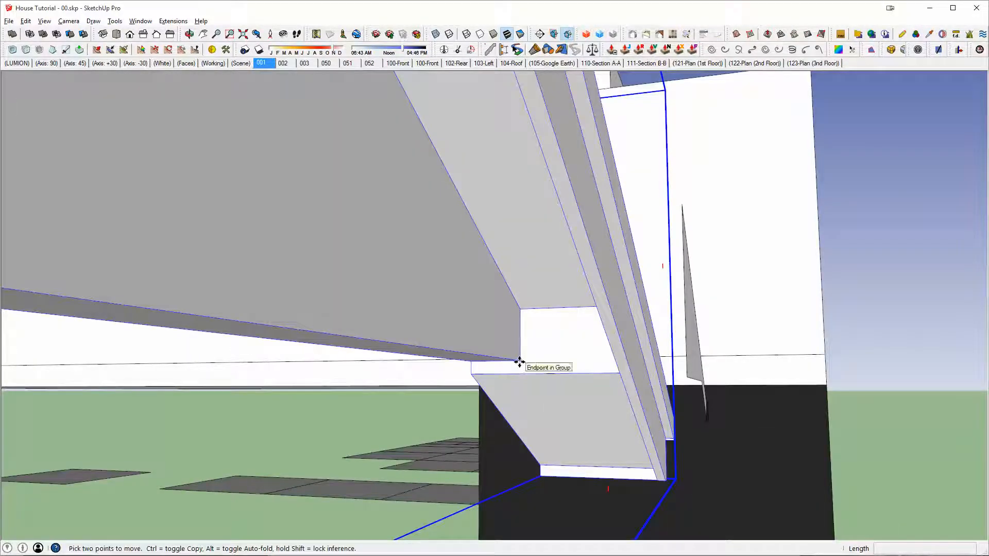
pyautogui.scroll(-3, 519, 362)
pyautogui.moveTo(489, 345); pyautogui.dragTo(582, 377, button='middle')
pyautogui.scroll(-5, 409, 338)
pyautogui.moveTo(582, 376); pyautogui.dragTo(597, 334, button='middle')
pyautogui.scroll(6, 596, 333)
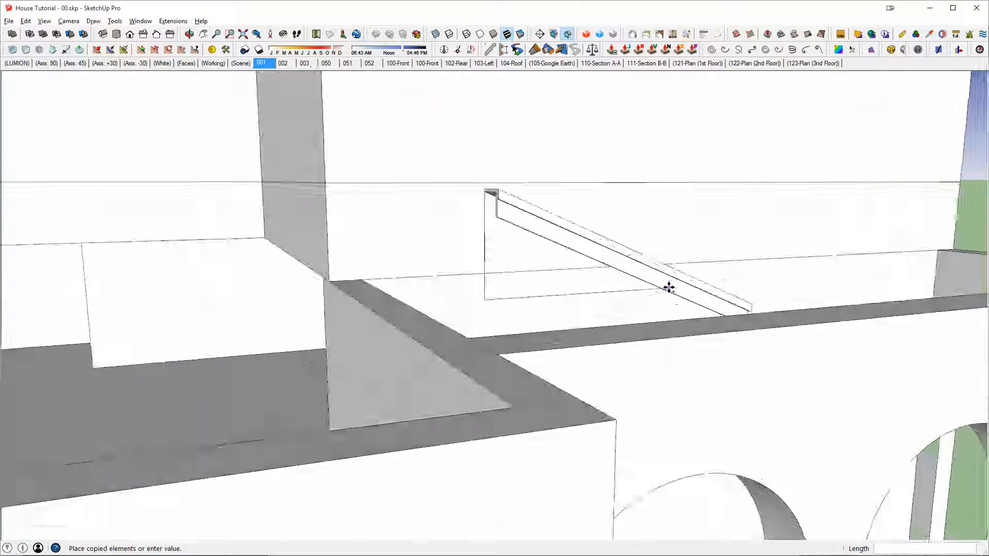
pyautogui.scroll(2, 631, 404)
pyautogui.moveTo(631, 404); pyautogui.dragTo(757, 420, button='middle')
pyautogui.scroll(2, 795, 281)
pyautogui.click(807, 299)
# Step: Move the placed roof copy 8" along the green axis at the parapet wall
pyautogui.scroll(-5, 738, 375)
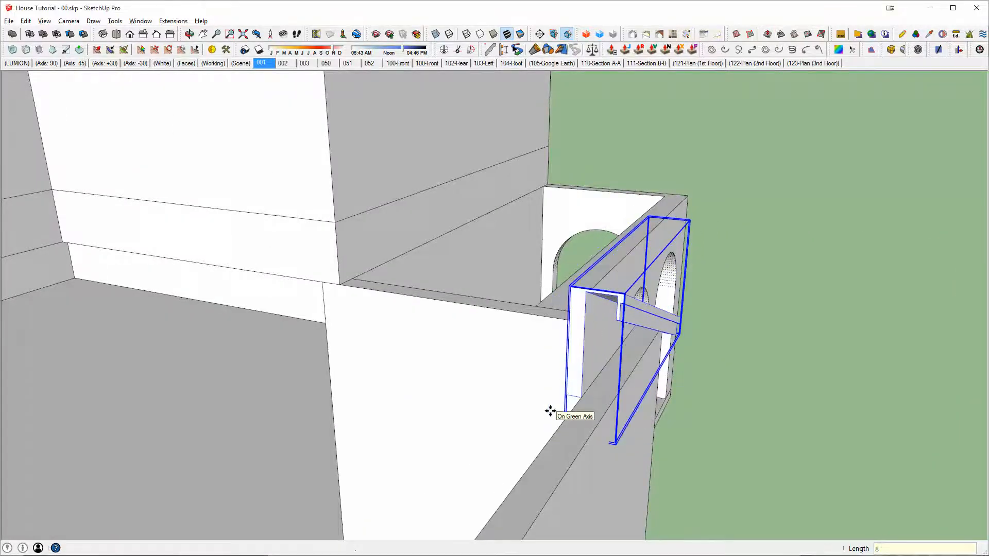
pyautogui.moveTo(550, 411); pyautogui.dragTo(724, 351, button='middle')
pyautogui.press('space')
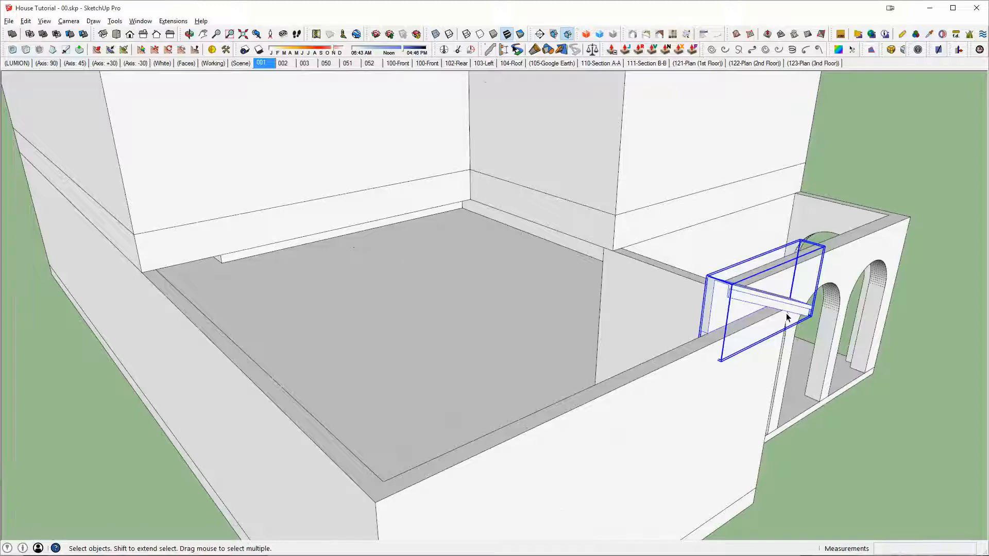
# Step: Inside the walls group, draw 8" lines across both ends of the front parapet wall's top to separate its top face
pyautogui.moveTo(786, 316); pyautogui.dragTo(831, 296, button='middle')
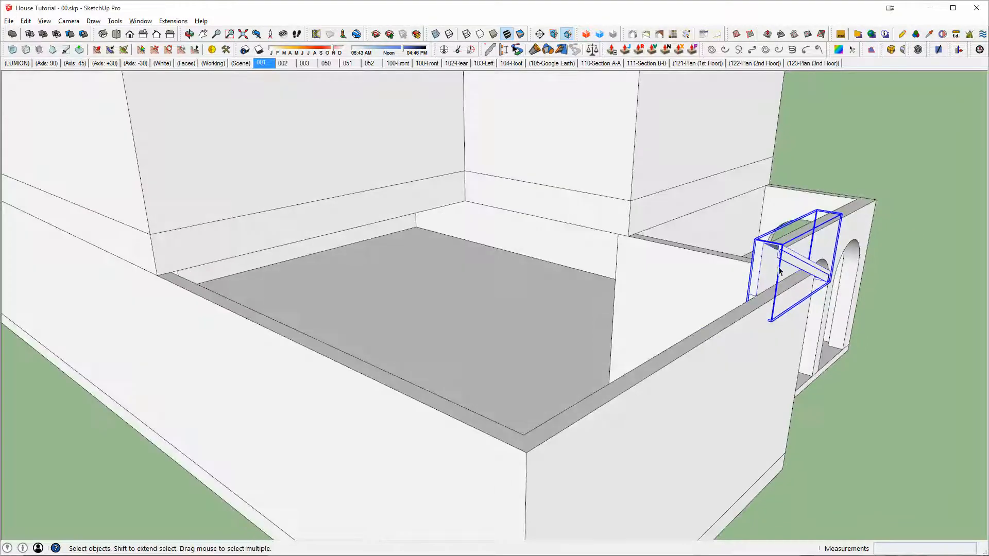
pyautogui.moveTo(737, 324); pyautogui.dragTo(705, 388, button='middle')
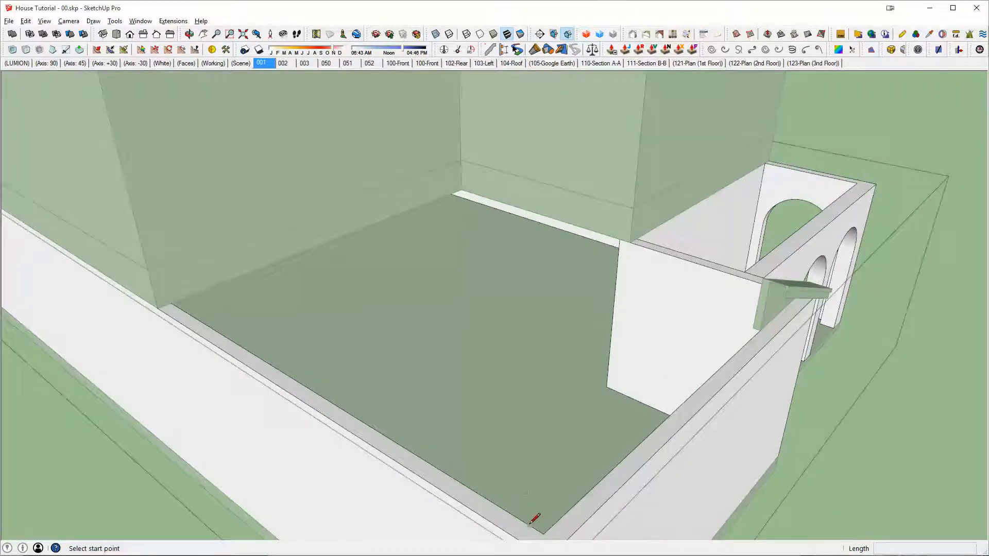
pyautogui.moveTo(535, 518); pyautogui.dragTo(630, 447, button='middle')
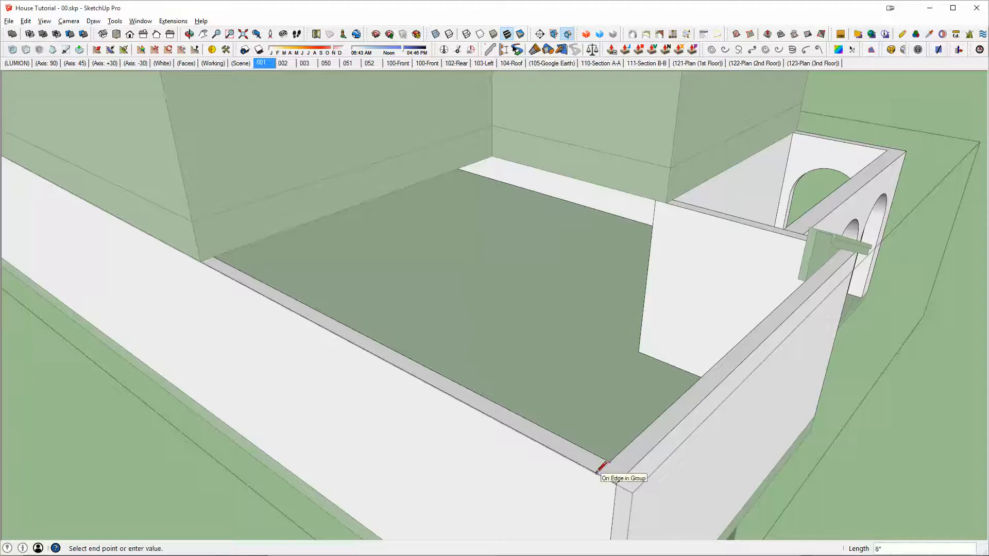
pyautogui.tripleClick(630, 467)
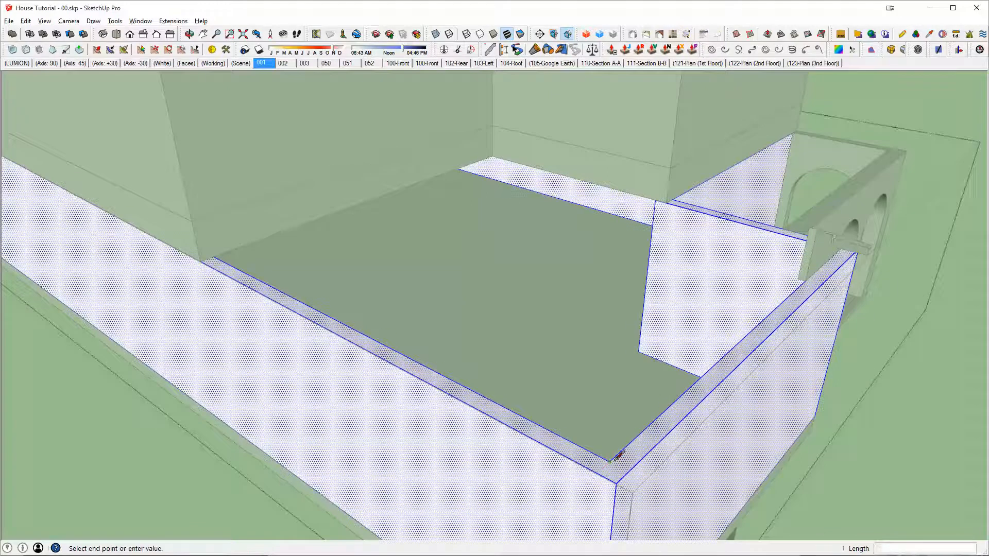
pyautogui.scroll(4, 833, 251)
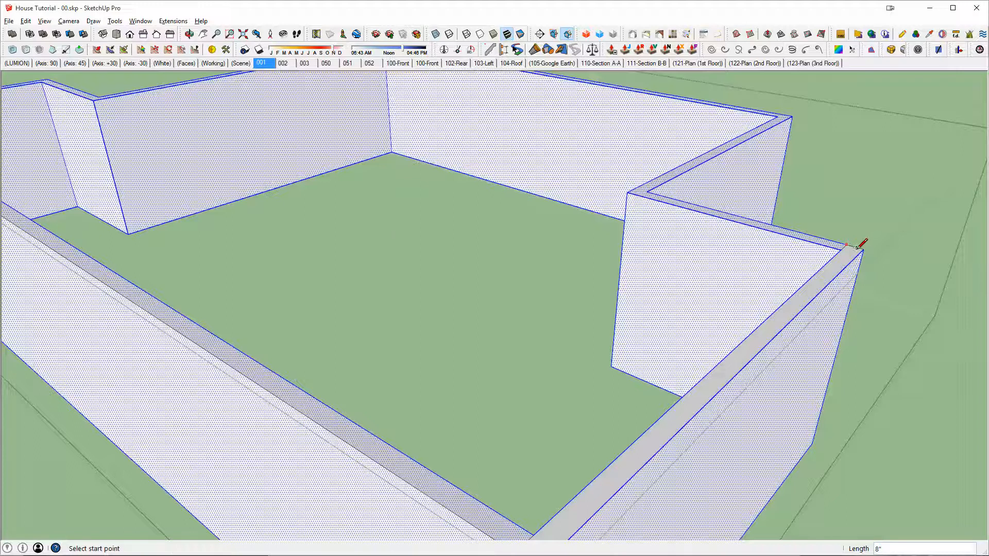
pyautogui.scroll(3, 858, 248)
# Step: Push/pull the front wall's top face up about 4" to meet the placed roof piece
pyautogui.press('p')
pyautogui.click(842, 260)
pyautogui.press('i')
pyautogui.moveTo(841, 259); pyautogui.dragTo(771, 256, button='middle')
pyautogui.scroll(5, 632, 338)
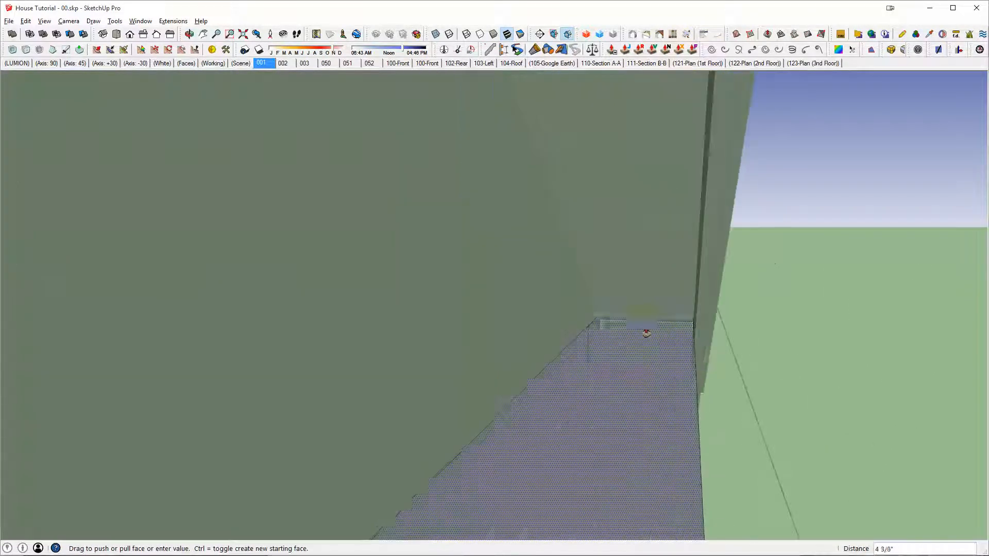
pyautogui.press('x')
pyautogui.scroll(1, 621, 328)
pyautogui.press('x')
pyautogui.scroll(-3, 606, 340)
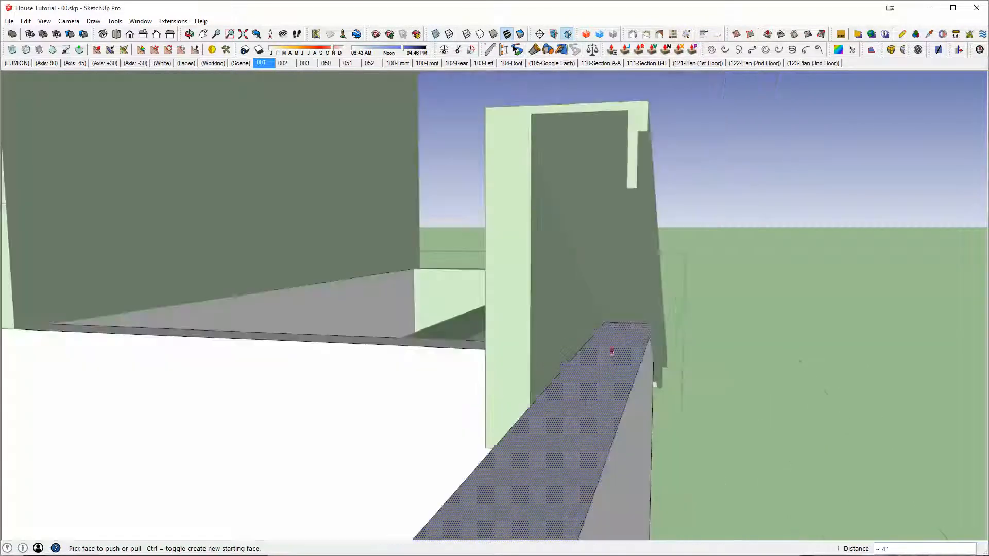
# Step: Draw an 8" line across the midpoint of the raised front wall's top face
pyautogui.tripleClick(614, 366)
pyautogui.moveTo(613, 365); pyautogui.dragTo(583, 374, button='middle')
pyautogui.scroll(-5, 582, 374)
pyautogui.press('l')
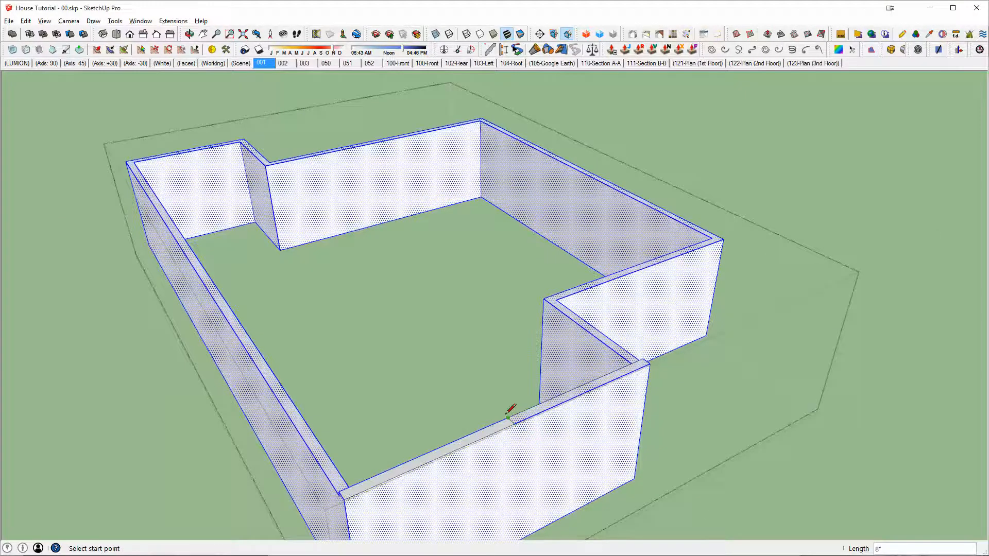
pyautogui.scroll(5, 506, 414)
# Step: Move the middle edge about 4' 5" up along the blue axis so the wall forms a gable matching the roof slope
pyautogui.press('space')
pyautogui.click(520, 430)
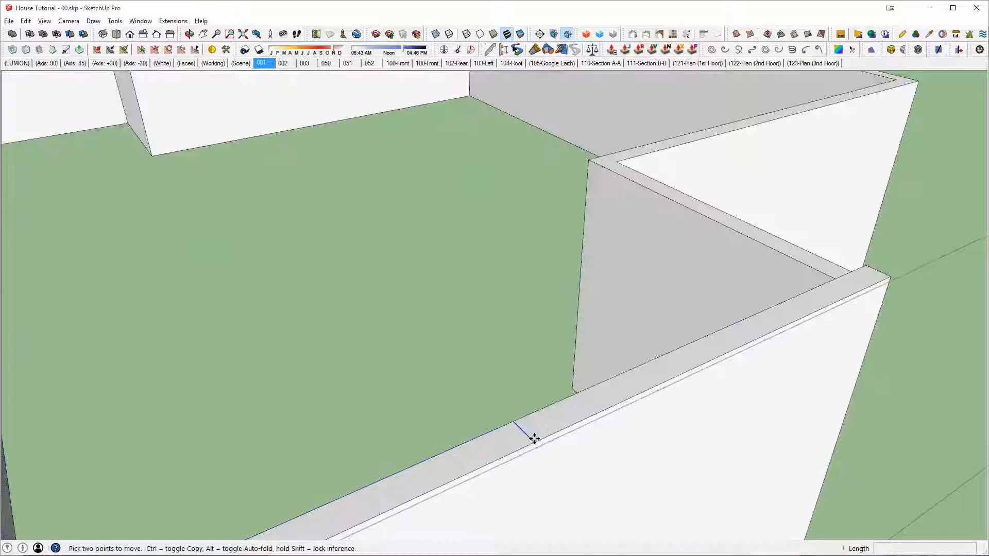
pyautogui.press('Up')
pyautogui.press('i')
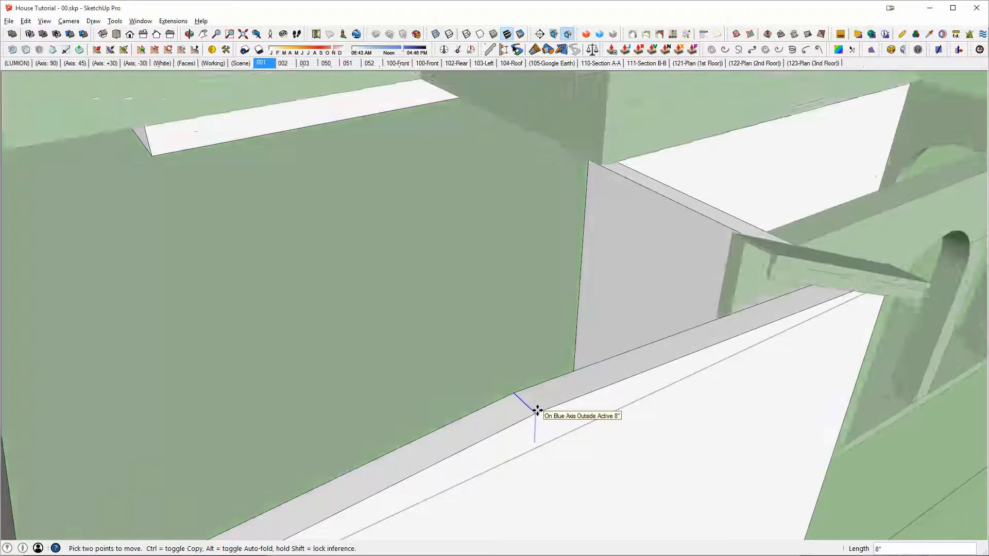
pyautogui.scroll(2, 769, 262)
pyautogui.moveTo(769, 252); pyautogui.dragTo(783, 156, button='middle')
pyautogui.click(783, 156)
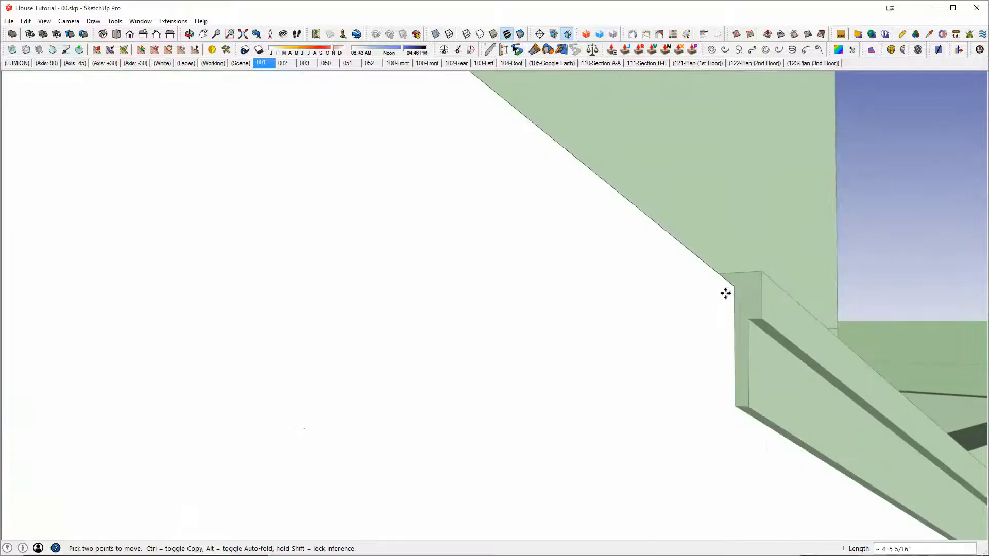
pyautogui.moveTo(720, 295); pyautogui.dragTo(284, 222, button='middle')
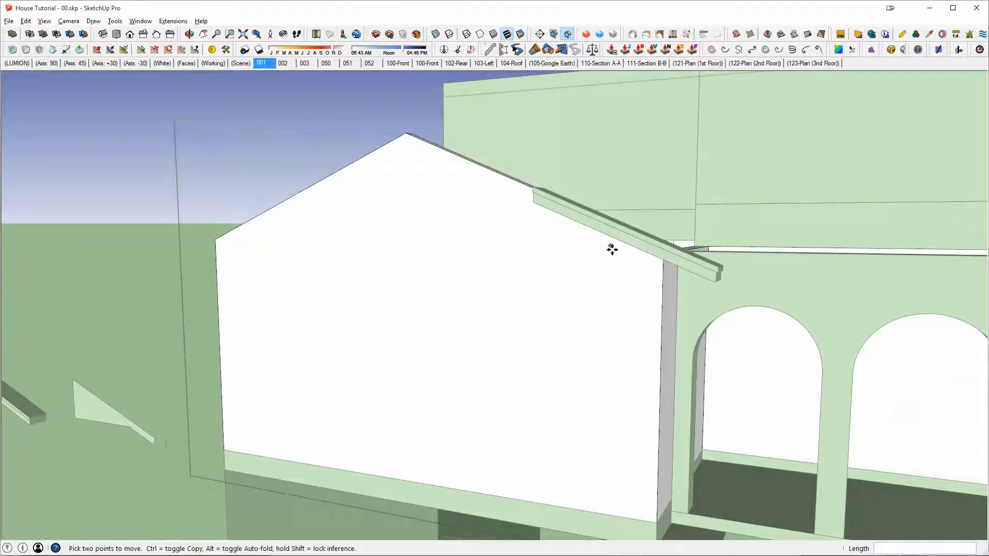
# Step: Inside the roof piece, move its upper end face from its endpoint to the gable wall's peak
pyautogui.moveTo(668, 305); pyautogui.dragTo(794, 461, button='middle')
pyautogui.moveTo(736, 415); pyautogui.dragTo(756, 399, button='middle')
pyautogui.press('space')
pyautogui.tripleClick(726, 369)
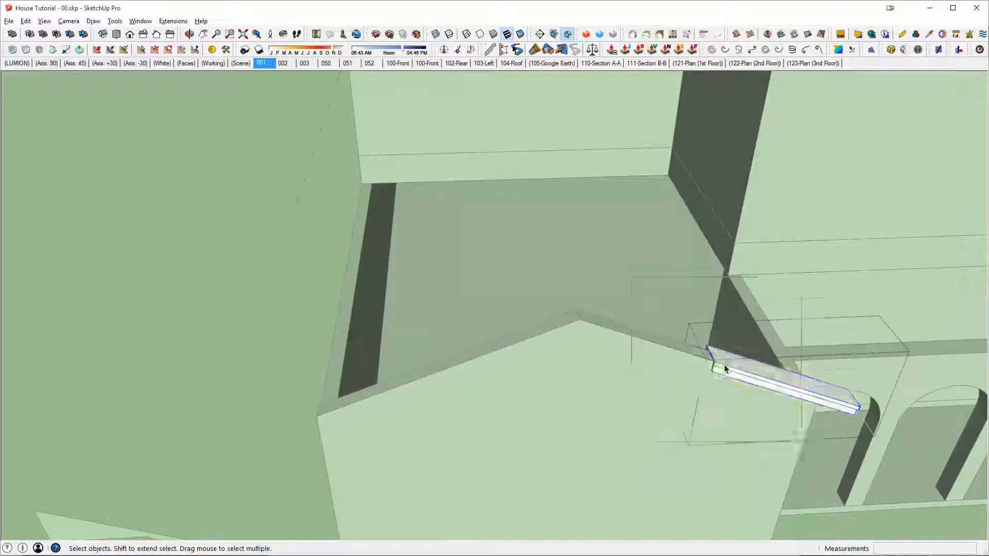
pyautogui.scroll(6, 708, 356)
pyautogui.press('m')
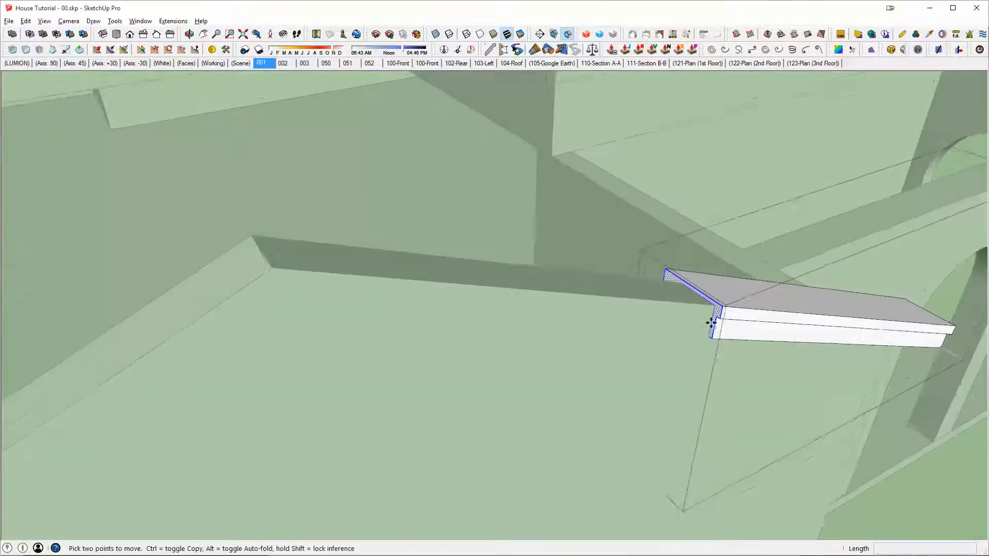
pyautogui.scroll(1, 711, 323)
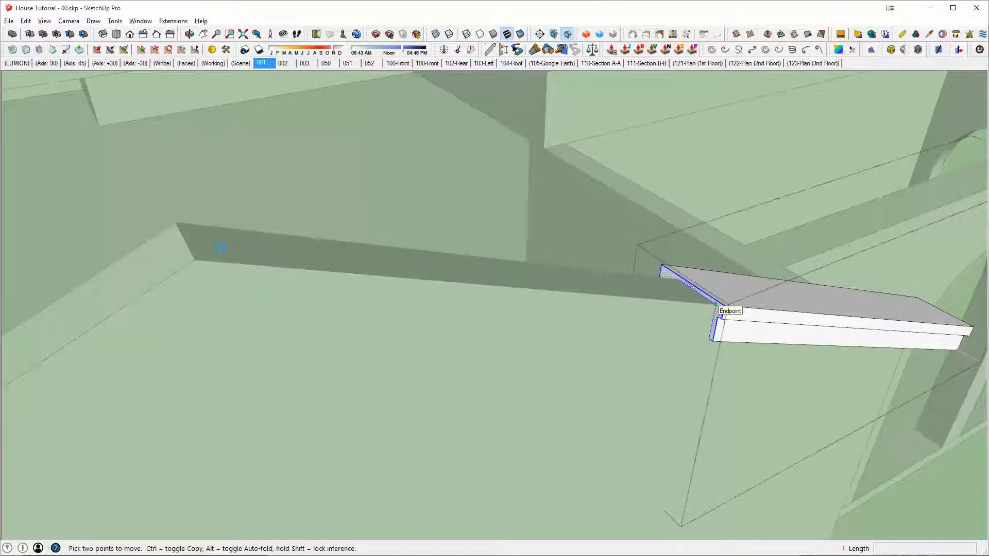
pyautogui.click(195, 259)
# Step: Push/pull the roof piece's back end face about 21' 8" to the wall behind the lower flat roof
pyautogui.moveTo(232, 260); pyautogui.dragTo(850, 305, button='middle')
pyautogui.scroll(-3, 390, 279)
pyautogui.scroll(-2, 851, 305)
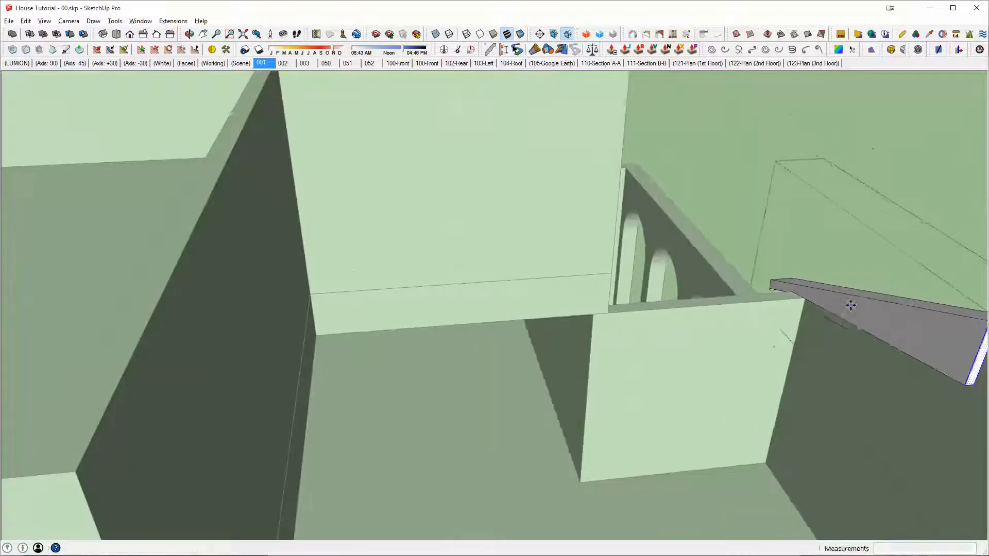
pyautogui.click(864, 316)
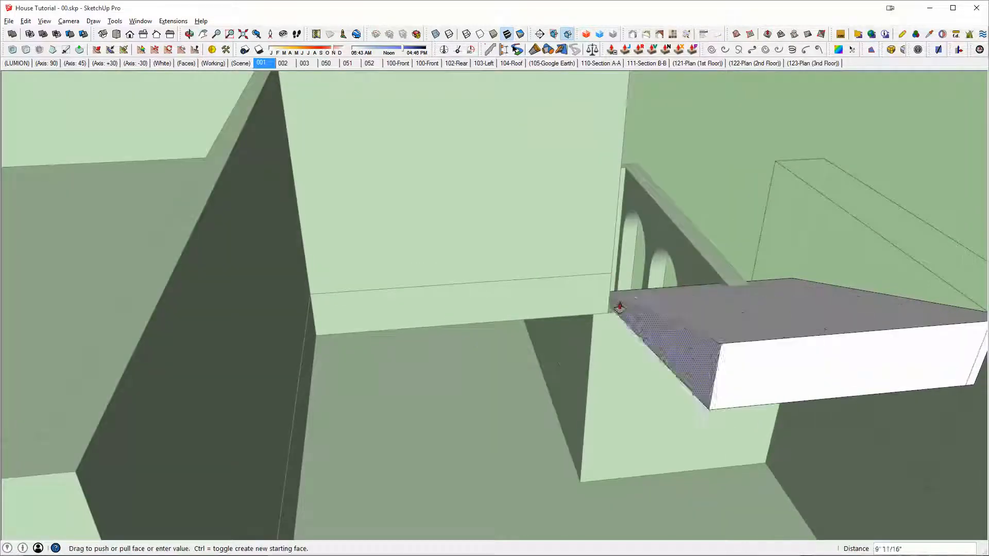
pyautogui.moveTo(534, 307); pyautogui.dragTo(430, 216, button='middle')
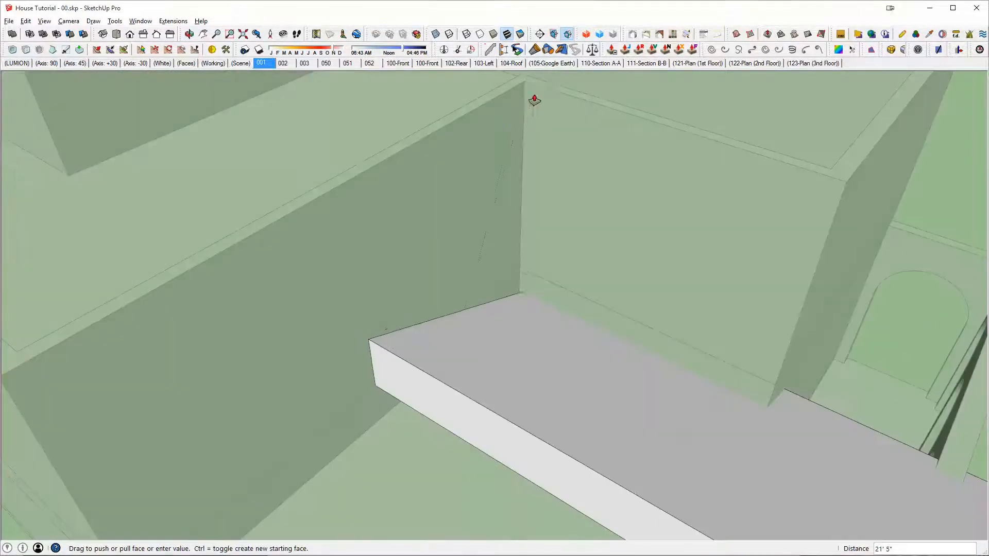
pyautogui.click(524, 89)
# Step: Switch to AutoCAD and examine the garage gable and upper roofs on the front elevation drawing
pyautogui.hotkey('alt', 'Tab')
pyautogui.press('Escape')
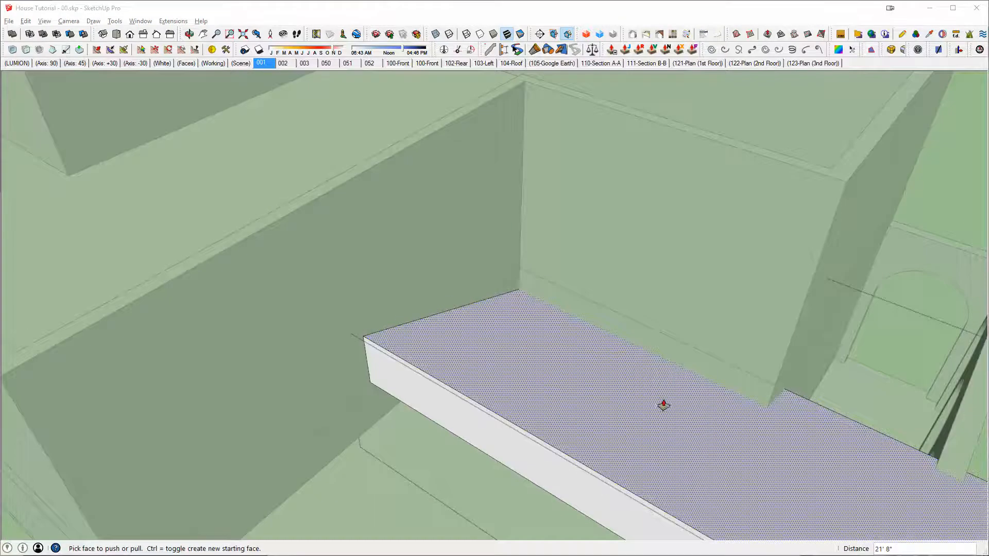
pyautogui.hotkey('alt', 'Tab')
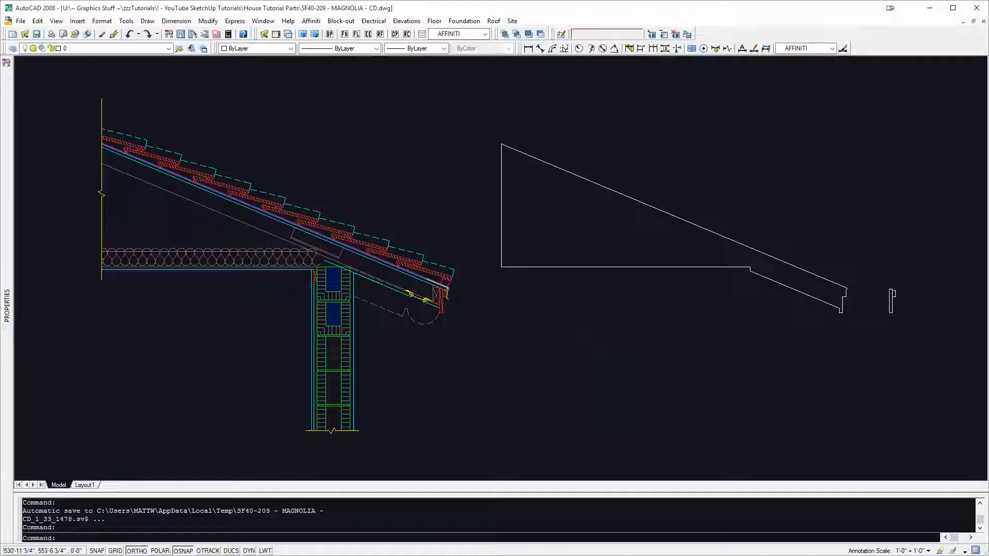
pyautogui.press('Escape')
pyautogui.scroll(-10, 674, 353)
pyautogui.press('Escape')
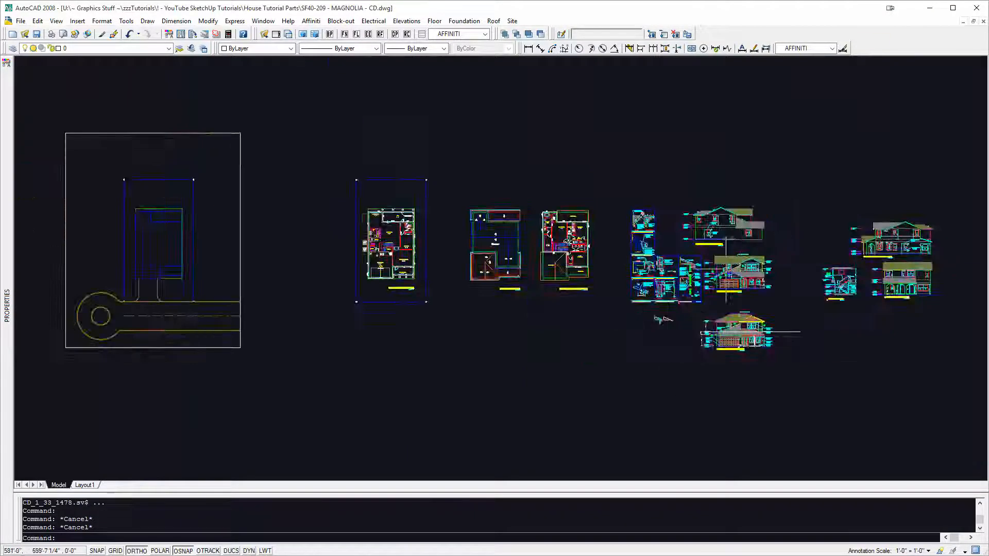
pyautogui.scroll(7, 722, 333)
pyautogui.scroll(3, 726, 277)
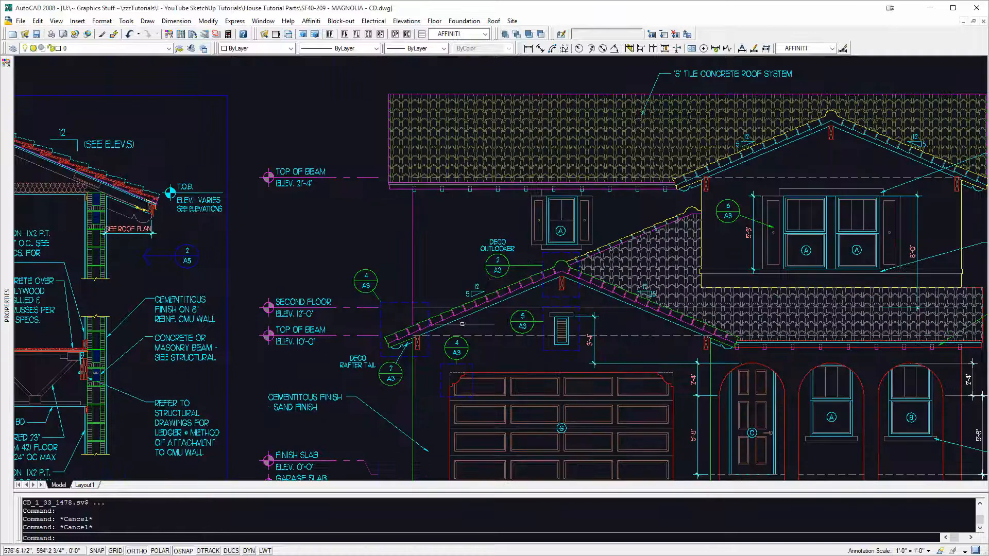
pyautogui.moveTo(682, 310); pyautogui.dragTo(550, 315, button='middle')
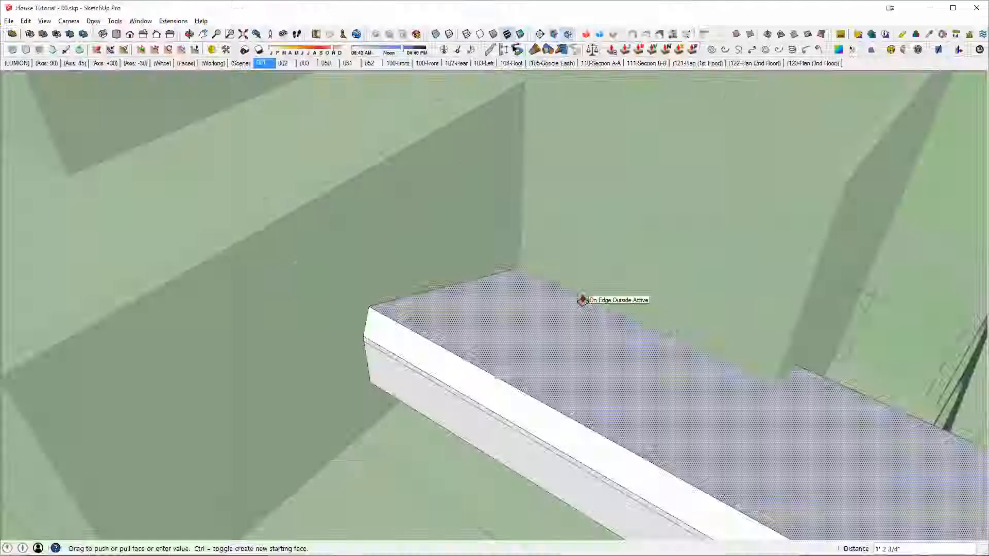
pyautogui.moveTo(580, 299)
pyautogui.mouseDown(button='middle')
pyautogui.moveTo(508, 265)
pyautogui.moveTo(625, 326)
pyautogui.moveTo(608, 329)
pyautogui.moveTo(596, 294)
pyautogui.moveTo(523, 309)
pyautogui.moveTo(713, 256)
pyautogui.moveTo(692, 298)
pyautogui.moveTo(806, 316)
pyautogui.moveTo(724, 327)
pyautogui.mouseUp(button='middle')
# Step: In SketchUp, copy the extended roof half to the open ground on the opposite side of the house
pyautogui.press('space')
pyautogui.scroll(-3, 791, 327)
pyautogui.click(698, 297)
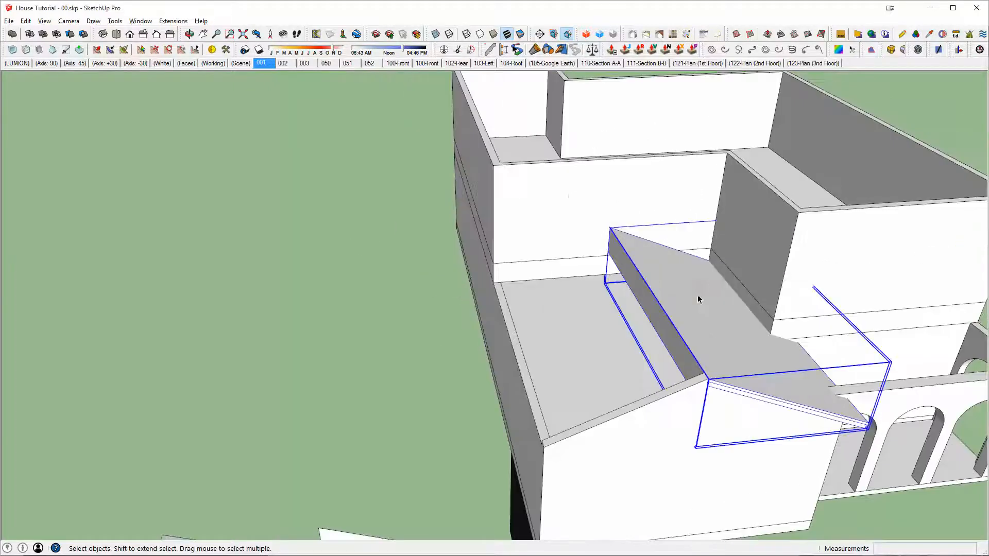
pyautogui.scroll(-2, 700, 298)
pyautogui.moveTo(699, 296); pyautogui.dragTo(680, 308, button='middle')
pyautogui.scroll(3, 679, 306)
pyautogui.press('m')
pyautogui.press('ctrl')
pyautogui.click(668, 298)
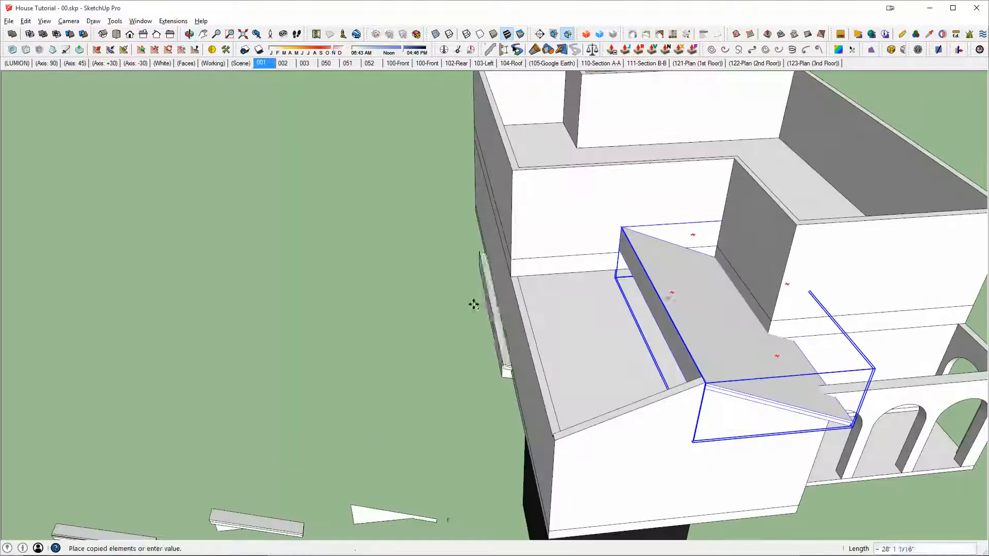
pyautogui.click(358, 318)
# Step: Mirror the copied roof half with the Scale tool and move it so its ridge meets the original half's ridge
pyautogui.press('s')
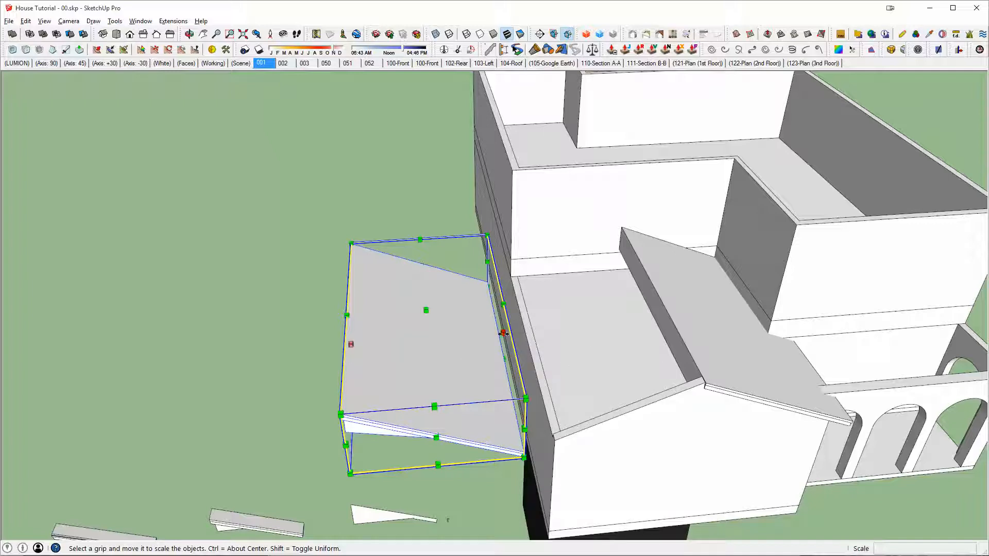
pyautogui.moveTo(503, 334); pyautogui.dragTo(425, 344)
pyautogui.press('m')
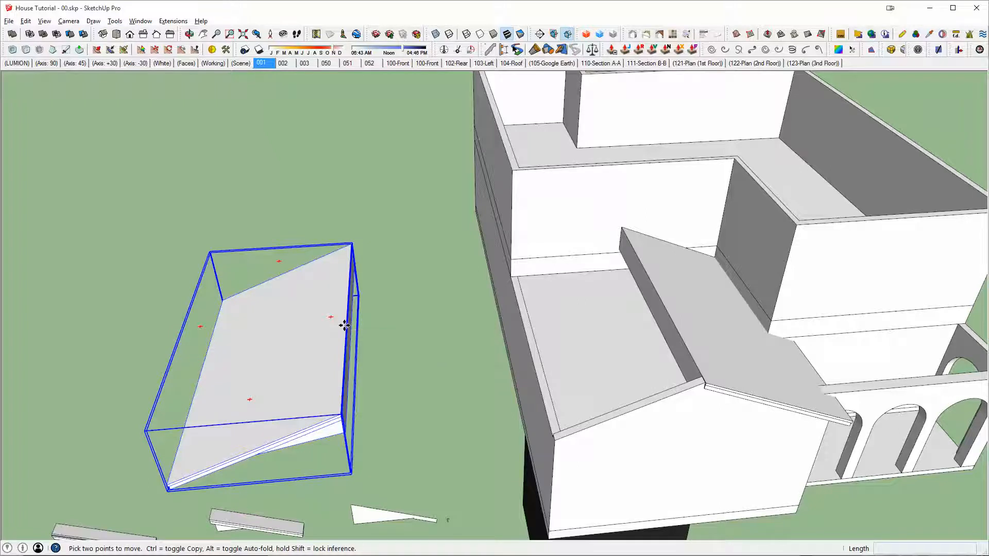
pyautogui.click(344, 325)
pyautogui.click(685, 340)
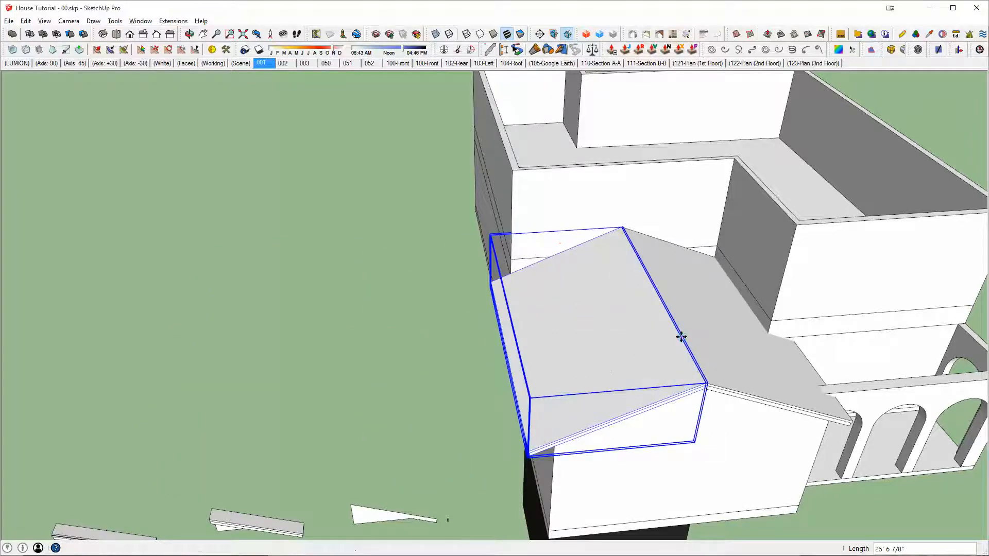
# Step: Combine the two roof halves over the front gable into one solid
pyautogui.moveTo(680, 338); pyautogui.dragTo(448, 248, button='middle')
pyautogui.scroll(5, 574, 241)
pyautogui.press('space')
pyautogui.scroll(1, 589, 273)
pyautogui.click(221, 196)
pyautogui.click(515, 255)
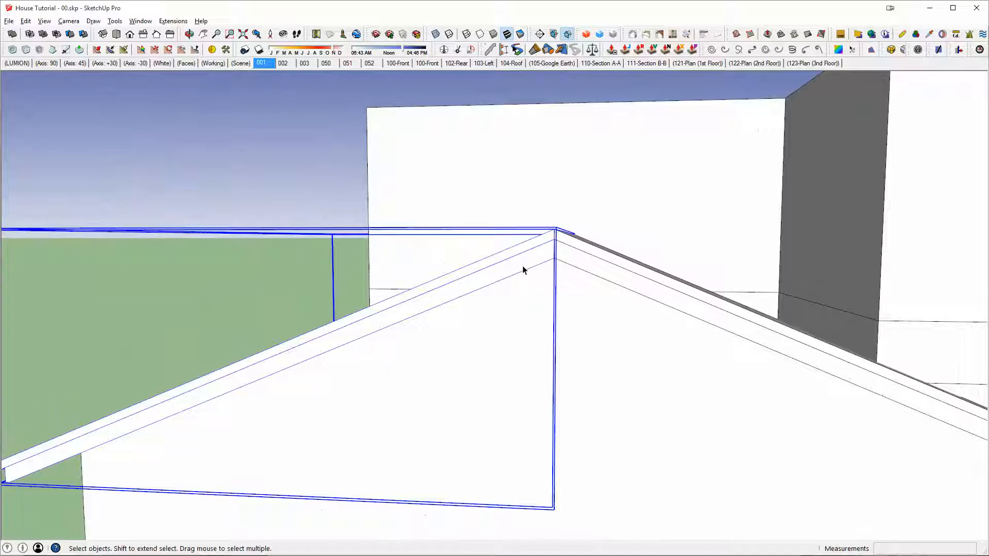
pyautogui.moveTo(523, 269); pyautogui.dragTo(619, 283, button='middle')
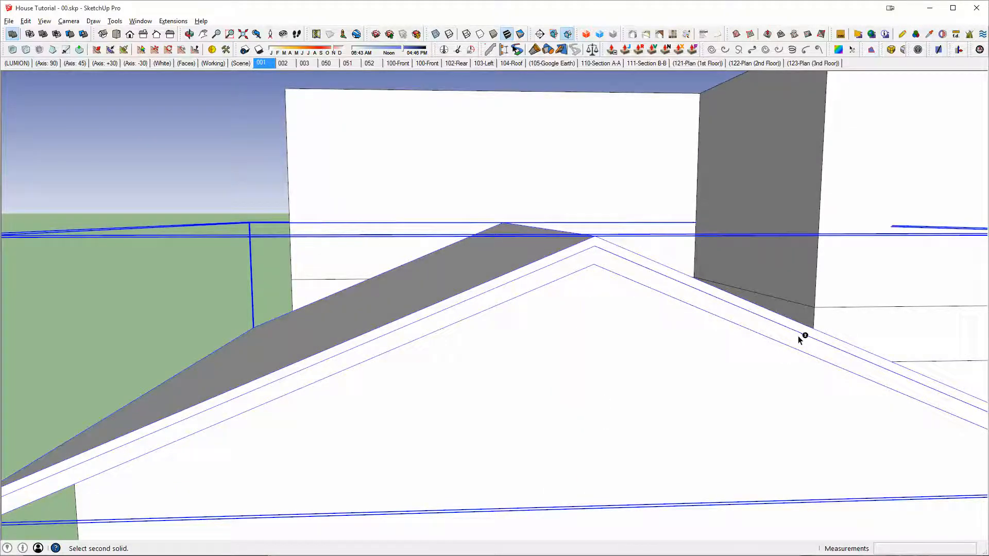
# Step: Examine the joined roof's underside and its far lower end along the house's side wall
pyautogui.moveTo(801, 335); pyautogui.dragTo(782, 335, button='middle')
pyautogui.scroll(-5, 782, 336)
pyautogui.scroll(-4, 604, 320)
pyautogui.moveTo(721, 326); pyautogui.dragTo(793, 269, button='middle')
pyautogui.scroll(5, 500, 206)
pyautogui.scroll(5, 409, 227)
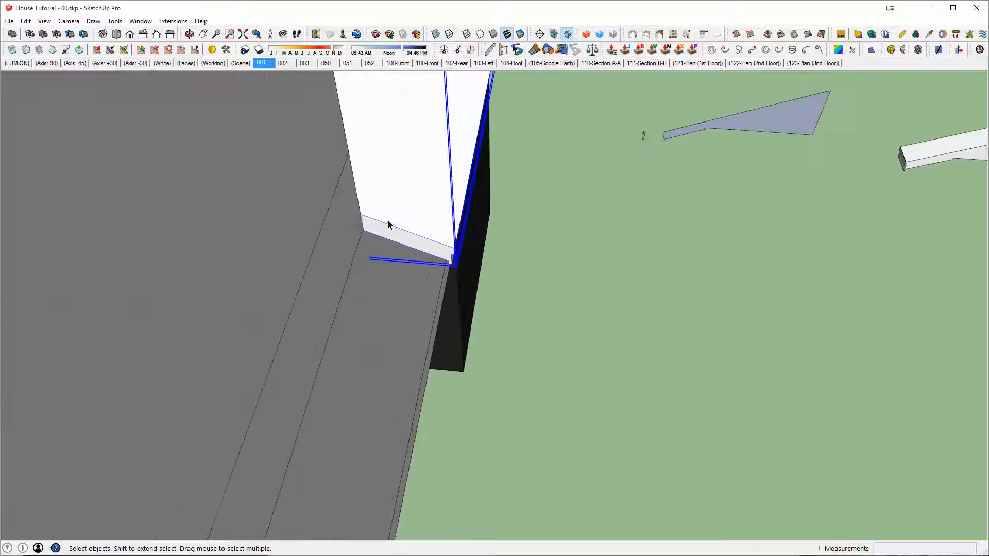
pyautogui.scroll(-3, 409, 239)
# Step: Copy the middle roof eave piece on the ground to the open area near the dark base block
pyautogui.moveTo(347, 243); pyautogui.dragTo(709, 318, button='middle')
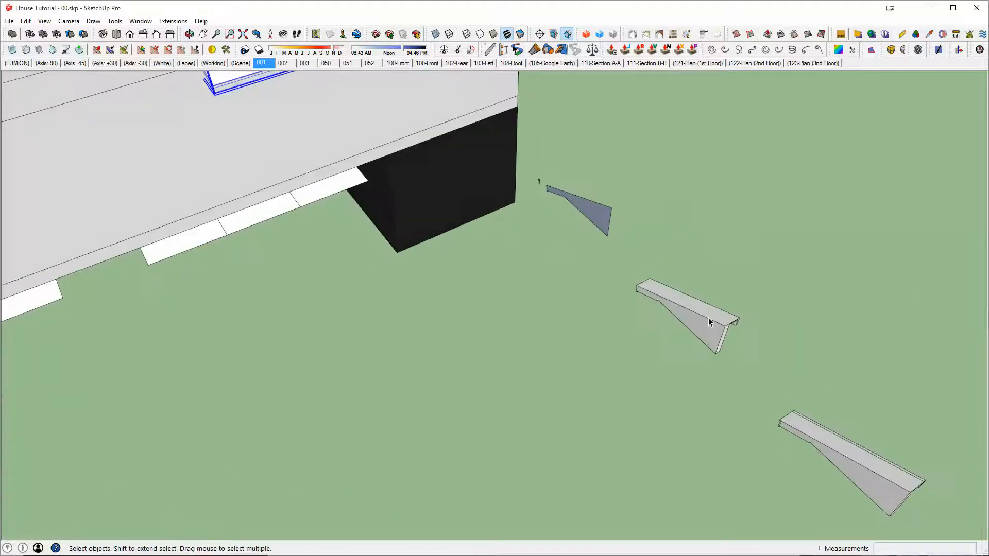
pyautogui.click(711, 323)
pyautogui.press('ctrl')
pyautogui.click(622, 345)
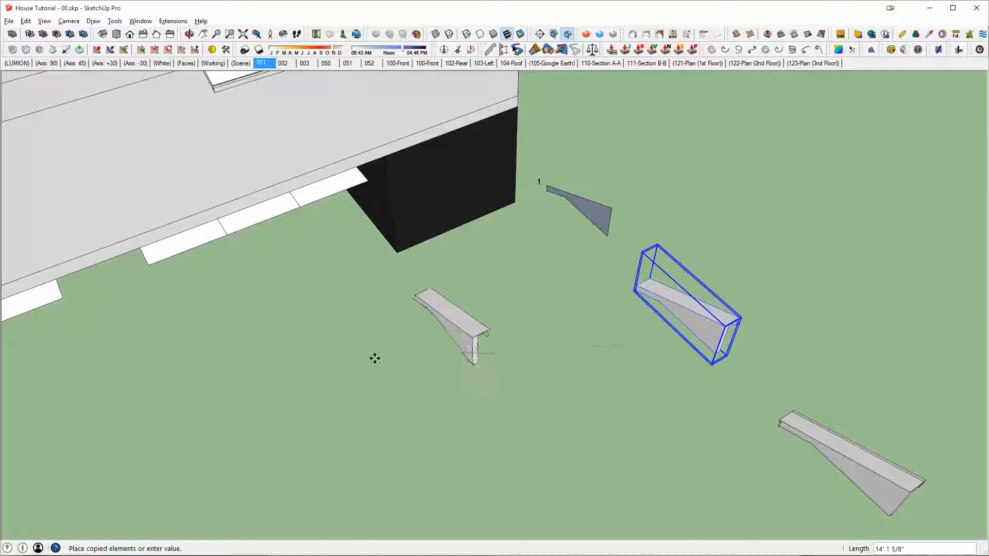
pyautogui.click(374, 360)
# Step: Rotate the copied eave piece on the ground plane so it runs across its original direction
pyautogui.press('q')
pyautogui.click(433, 330)
pyautogui.click(482, 352)
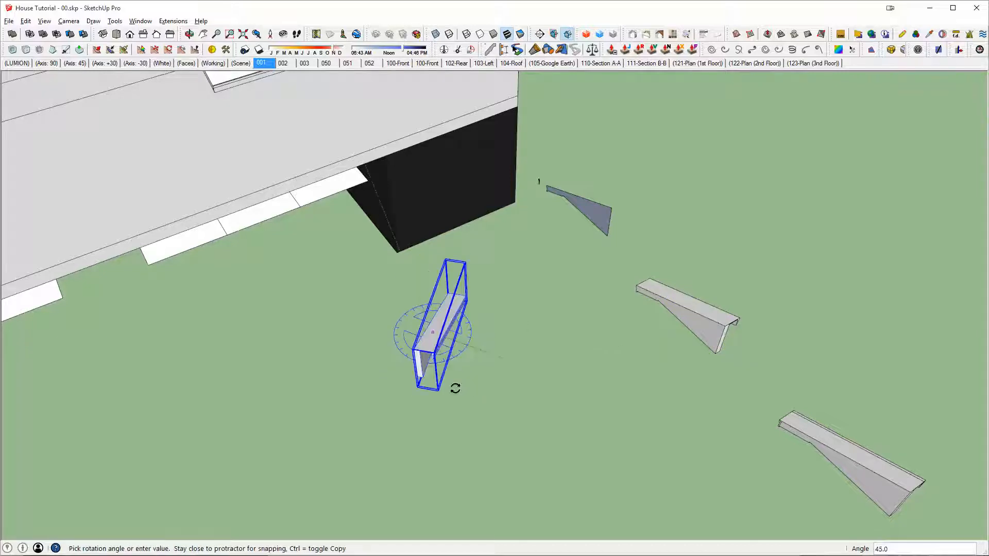
pyautogui.click(453, 388)
pyautogui.scroll(5, 461, 384)
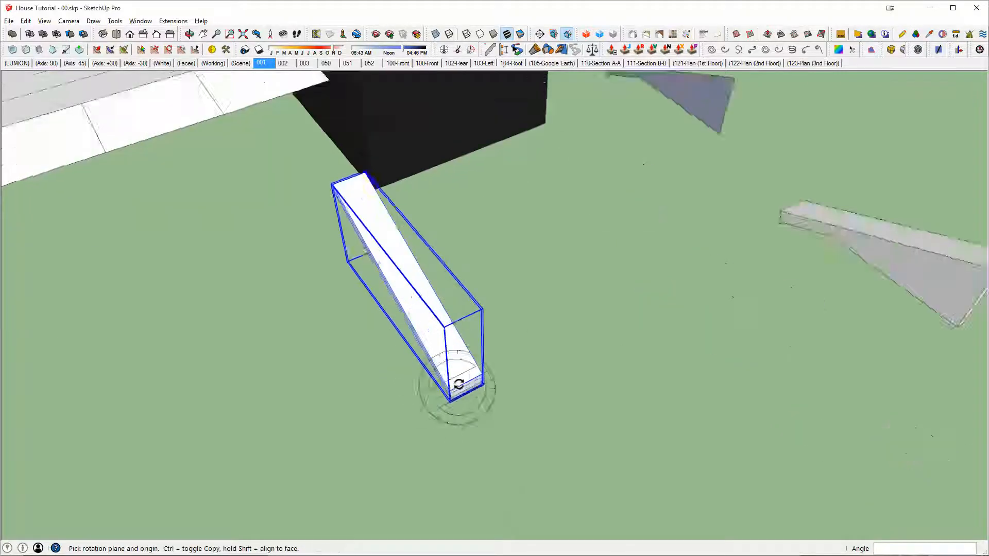
# Step: Move the rotated eave piece by its lower corner onto the front roof's lower corner beside the house's side wall
pyautogui.scroll(1, 460, 385)
pyautogui.press('m')
pyautogui.click(434, 403)
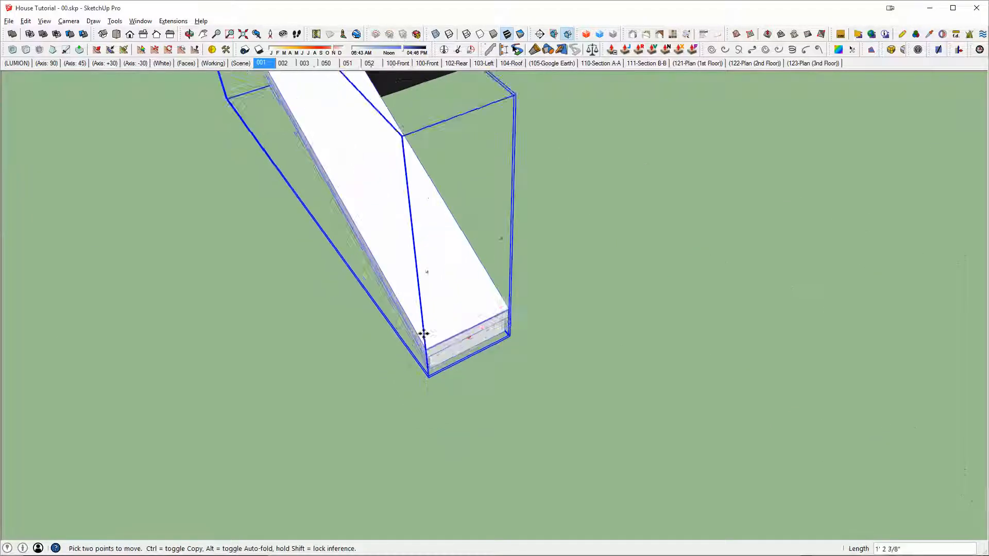
pyautogui.scroll(-2, 424, 333)
pyautogui.keyDown('shift'); pyautogui.moveTo(424, 332); pyautogui.dragTo(848, 519, button='middle'); pyautogui.keyUp('shift')
pyautogui.keyDown('shift'); pyautogui.moveTo(384, 264); pyautogui.dragTo(660, 368, button='middle'); pyautogui.keyUp('shift')
pyautogui.scroll(-3, 530, 289)
pyautogui.scroll(-3, 592, 203)
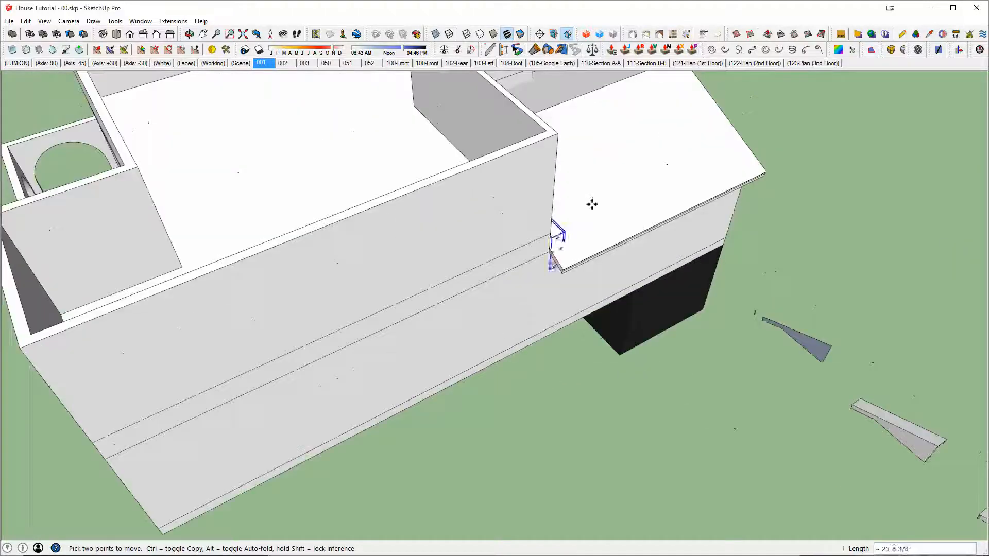
pyautogui.scroll(3, 494, 355)
pyautogui.scroll(3, 656, 209)
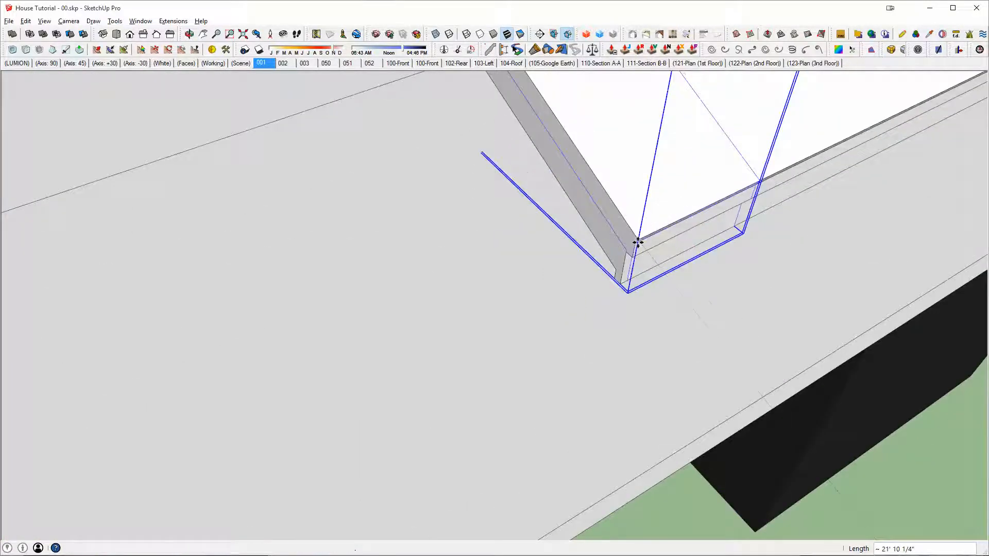
pyautogui.moveTo(616, 238); pyautogui.dragTo(680, 273, button='middle')
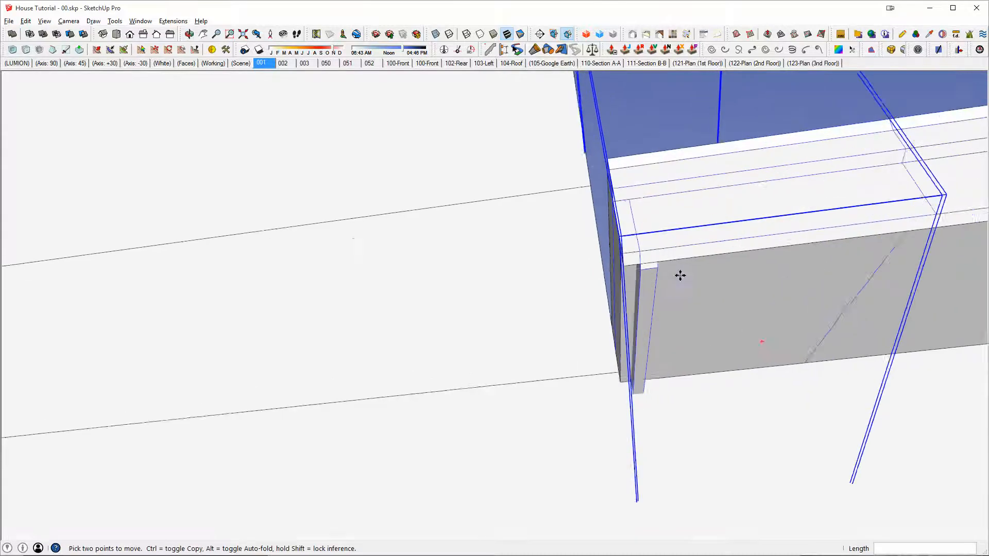
# Step: Shift the eave piece along the eave by about 1 9/16" to line it up with the roof's lower corner
pyautogui.click(655, 266)
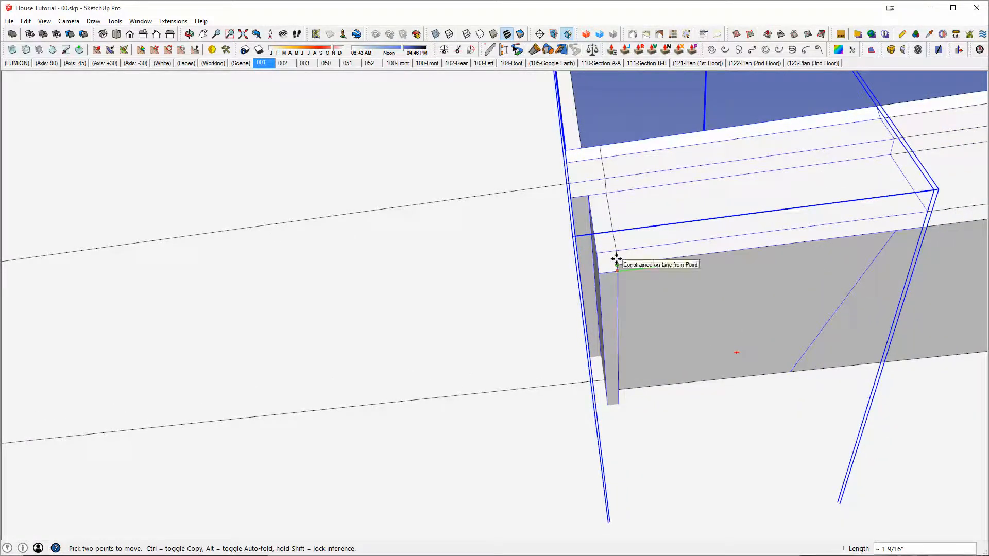
pyautogui.click(616, 259)
pyautogui.moveTo(624, 227); pyautogui.dragTo(897, 453, button='middle')
pyautogui.scroll(-5, 623, 270)
pyautogui.press('space')
pyautogui.moveTo(626, 243); pyautogui.dragTo(557, 318, button='middle')
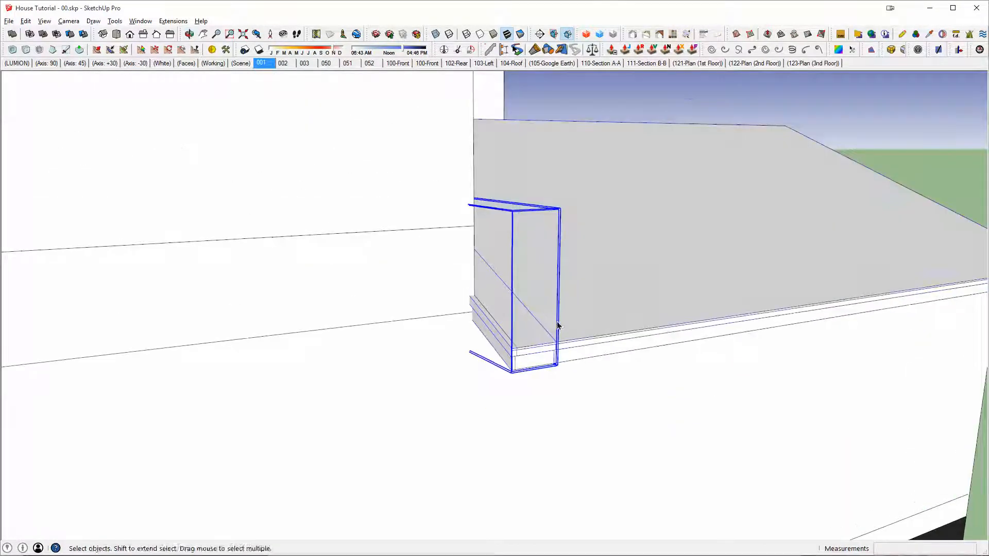
# Step: Merge the eave piece with the front roof into one solid using Outer Shell
pyautogui.hotkey('shift', 'o')
pyautogui.click(621, 296)
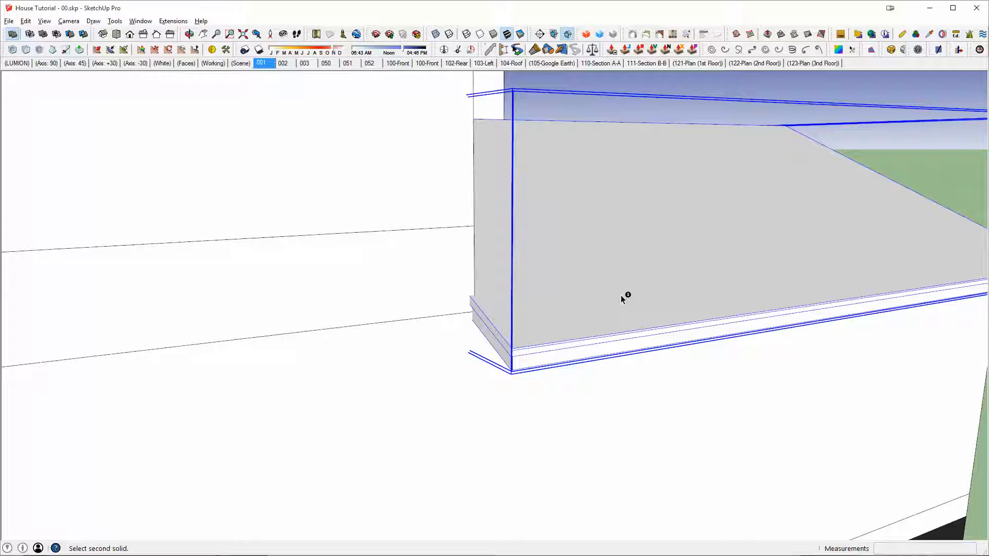
pyautogui.press('space')
# Step: Open the merged roof in isolation, push the triangular face on its underside by 4", and close the roof's editing
pyautogui.doubleClick(614, 283)
pyautogui.press('i')
pyautogui.moveTo(582, 313); pyautogui.dragTo(870, 161, button='middle')
pyautogui.scroll(5, 607, 185)
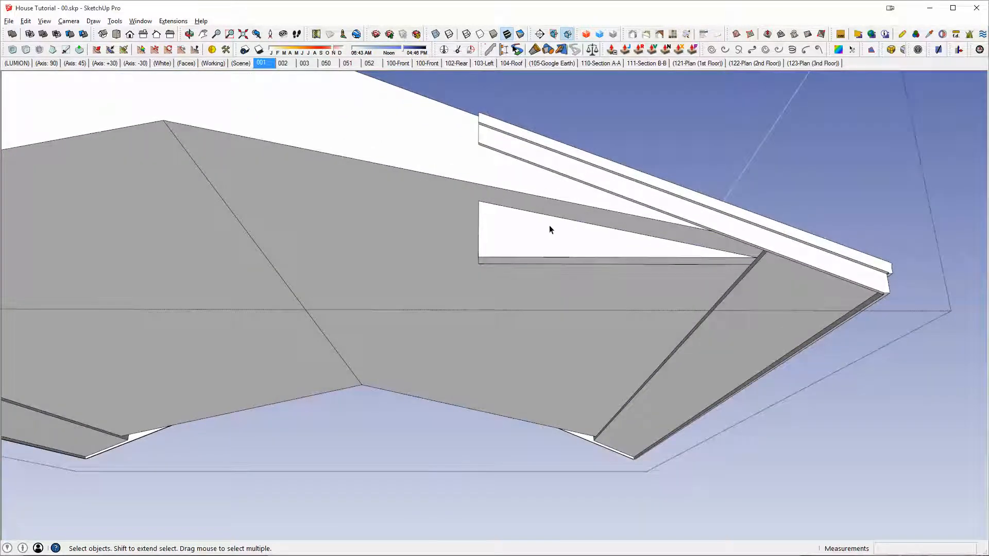
pyautogui.press('p')
pyautogui.click(526, 225)
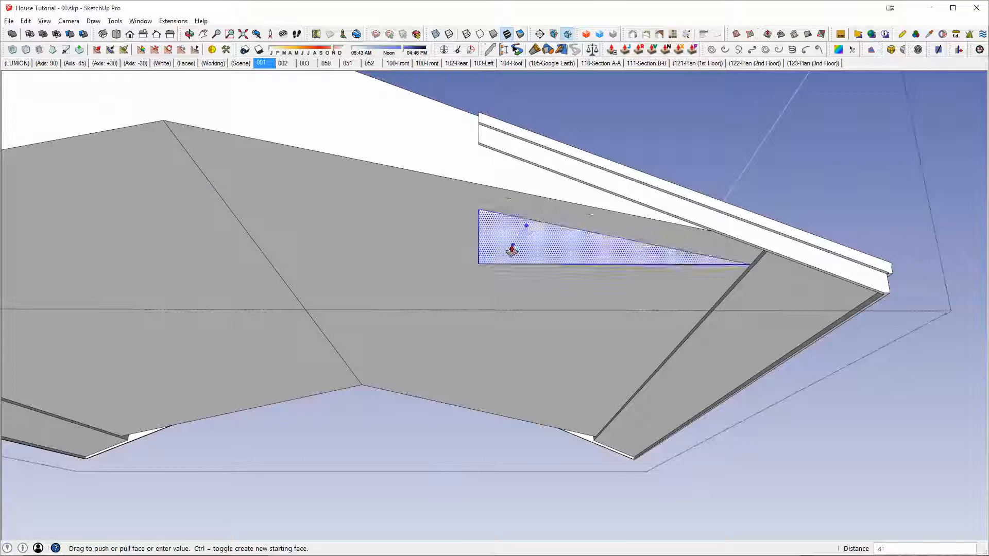
pyautogui.click(512, 251)
pyautogui.press('space')
pyautogui.tripleClick(581, 243)
# Step: Copy the house's upper floor slab straight up above the walls, about 17' higher than the original
pyautogui.moveTo(581, 244); pyautogui.dragTo(426, 347, button='middle')
pyautogui.scroll(-5, 375, 360)
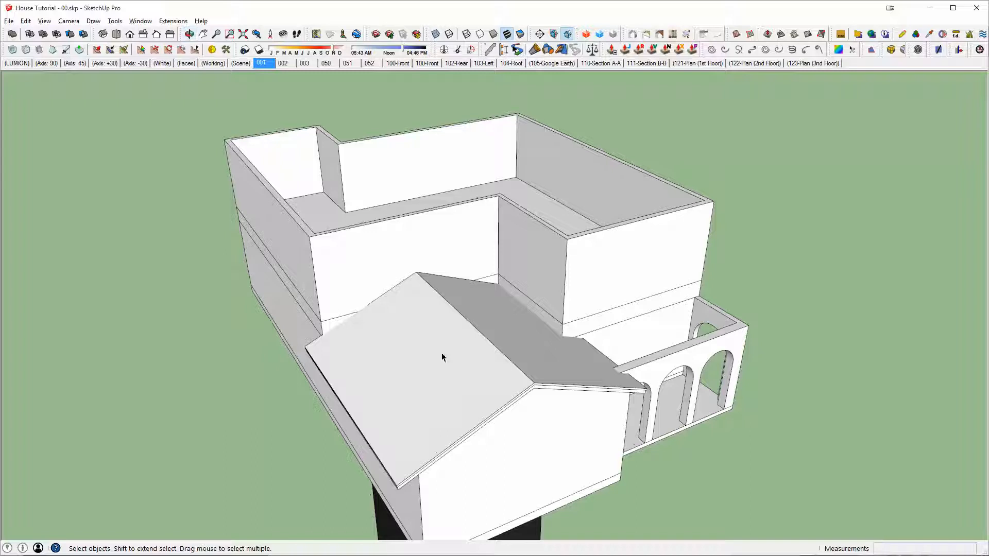
pyautogui.moveTo(360, 267); pyautogui.dragTo(362, 280, button='middle')
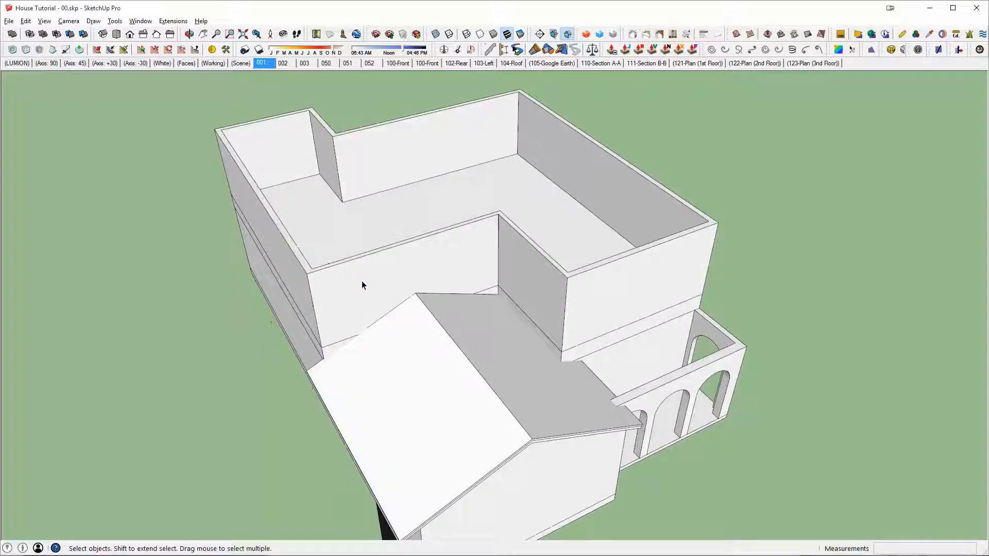
pyautogui.click(354, 223)
pyautogui.moveTo(355, 225); pyautogui.dragTo(507, 177, button='middle')
pyautogui.press('m')
pyautogui.press('ctrl')
pyautogui.click(659, 278)
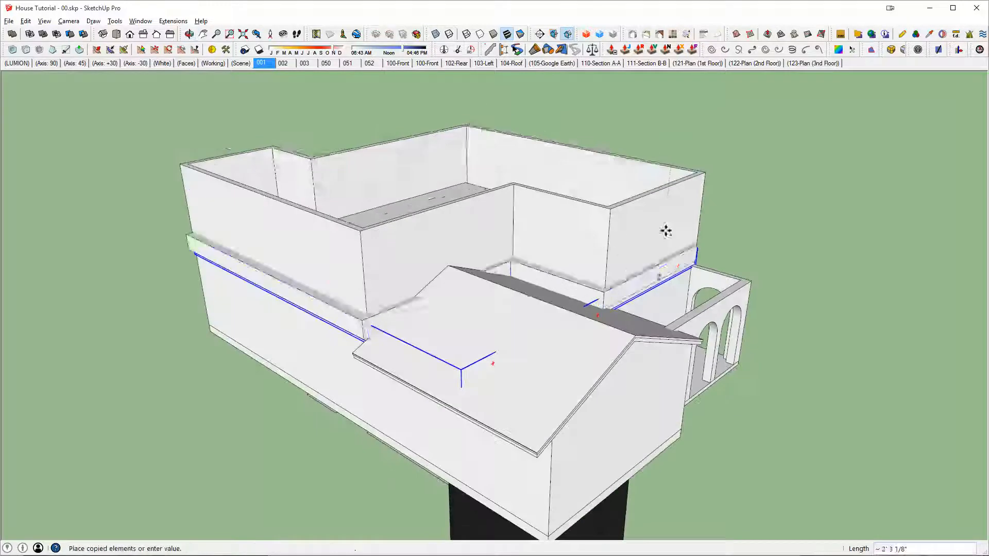
pyautogui.click(676, 130)
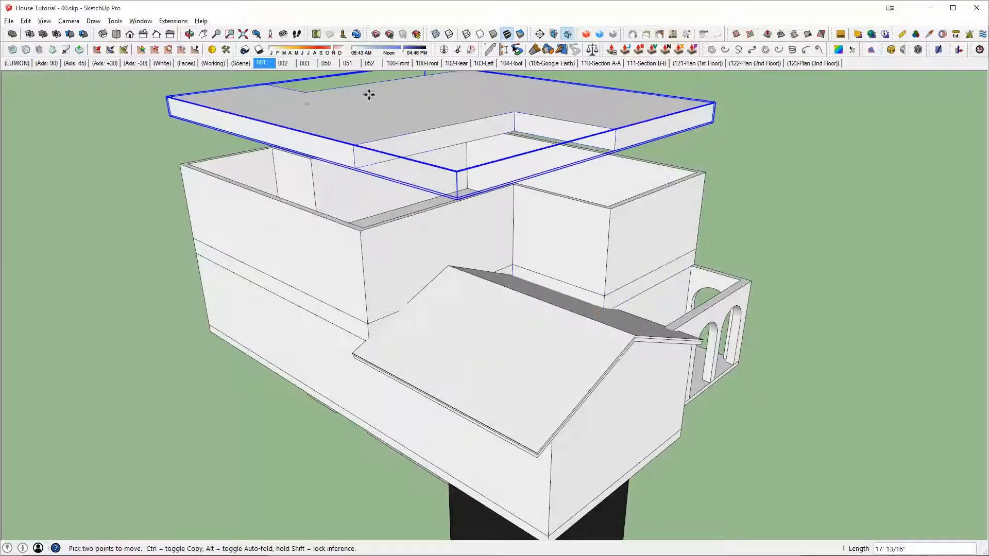
pyautogui.press('space')
# Step: Scale the raised slab copy vertically downward until it forms a tall block running through the house to below its base
pyautogui.click(546, 286)
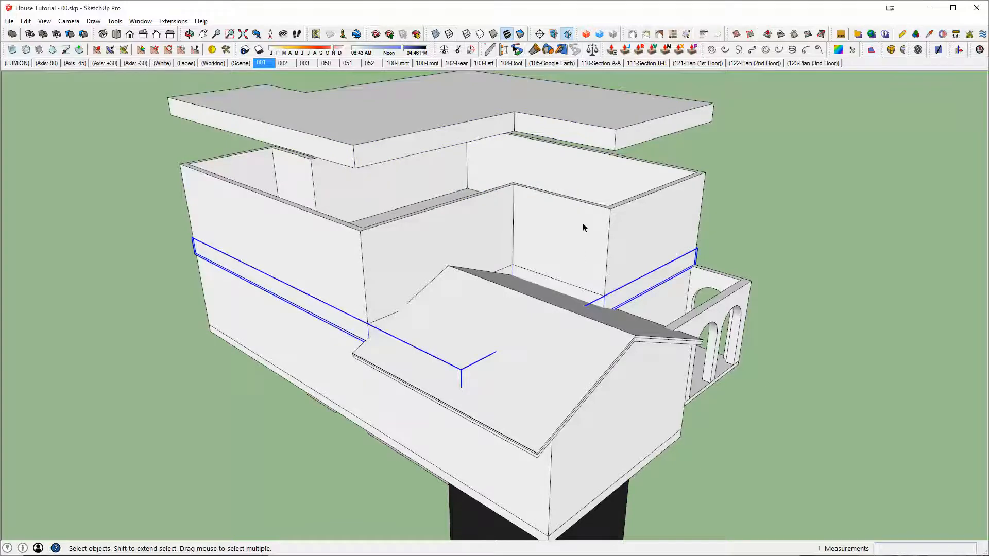
pyautogui.moveTo(582, 228); pyautogui.dragTo(566, 241, button='middle')
pyautogui.press('s')
pyautogui.press('space')
pyautogui.click(458, 116)
pyautogui.press('s')
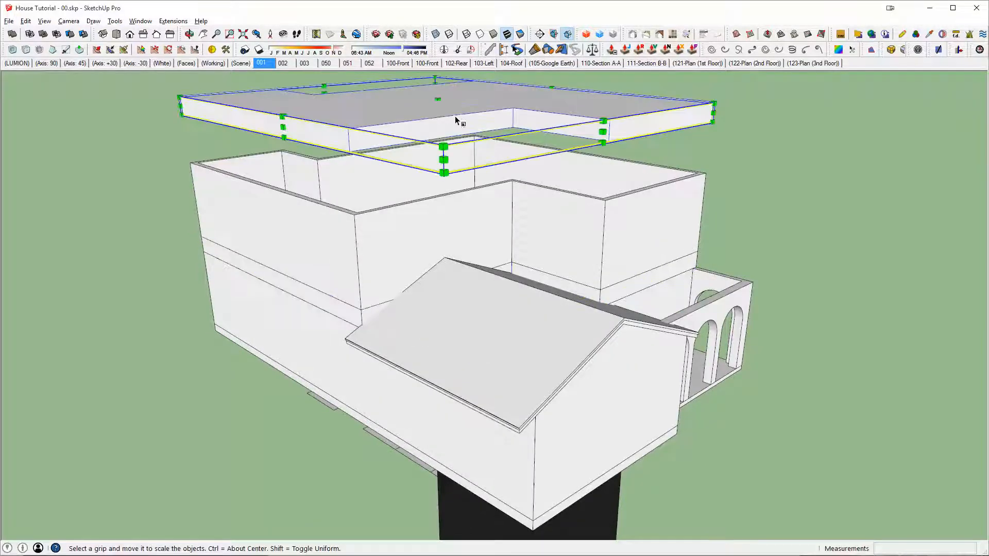
pyautogui.moveTo(437, 116); pyautogui.dragTo(255, 471)
pyautogui.press('space')
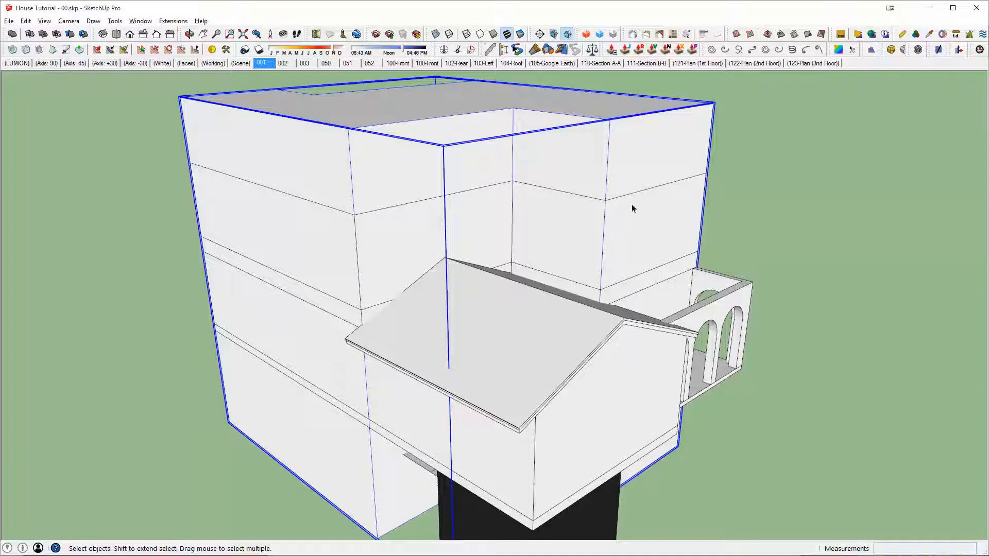
# Step: Try to subtract the tall block from the front roof, inspect the cut roof in isolation, and undo the subtraction
pyautogui.hotkey('shift', 's')
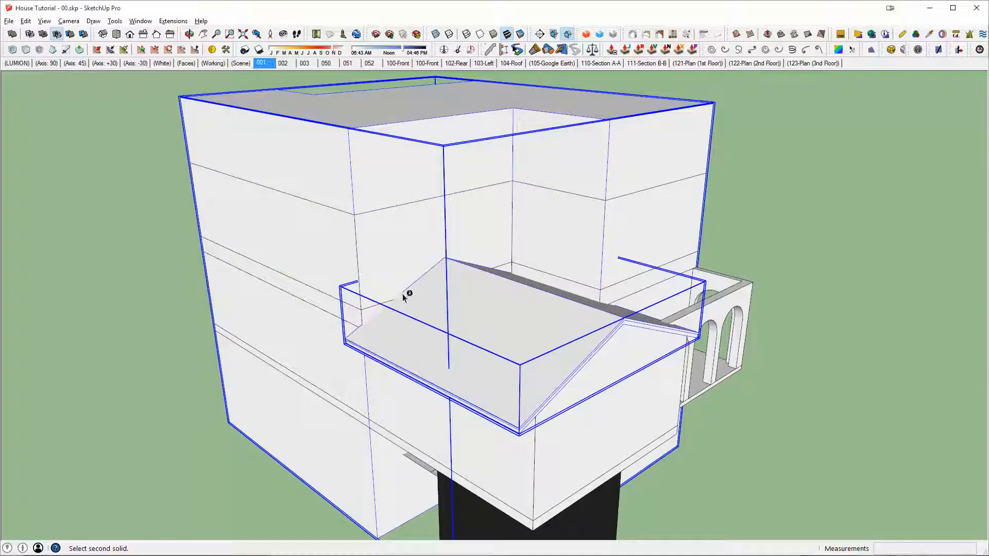
pyautogui.click(567, 332)
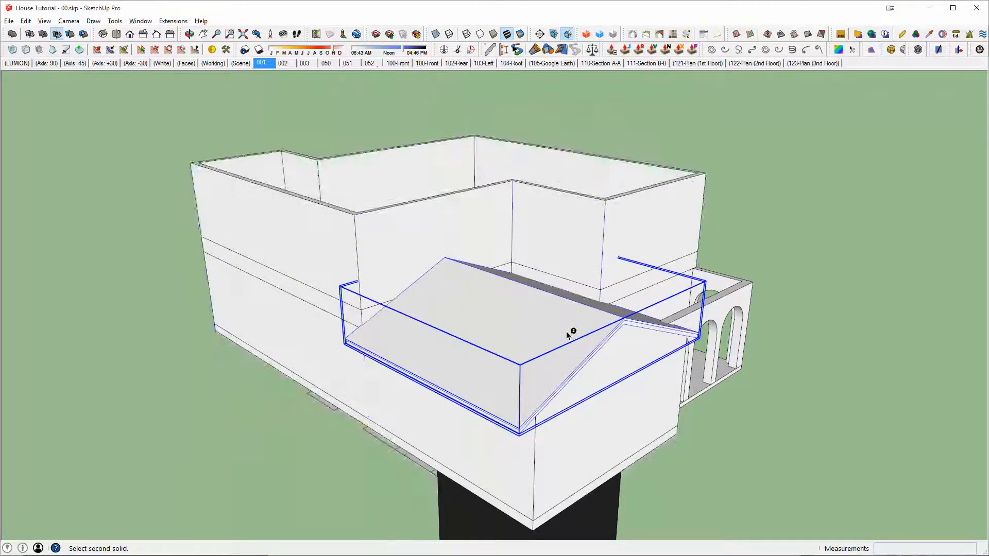
pyautogui.click(567, 332)
pyautogui.scroll(3, 365, 299)
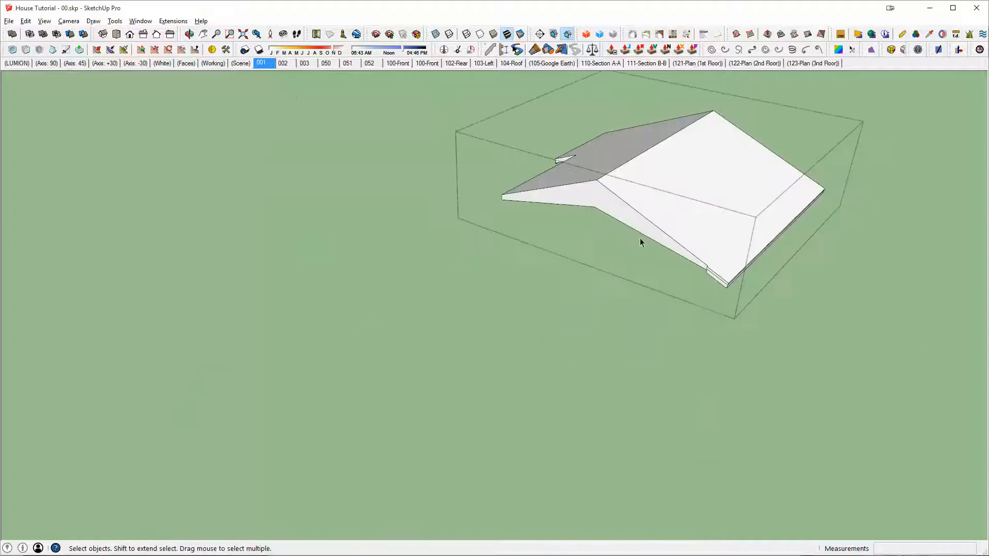
pyautogui.moveTo(729, 248); pyautogui.dragTo(476, 193, button='middle')
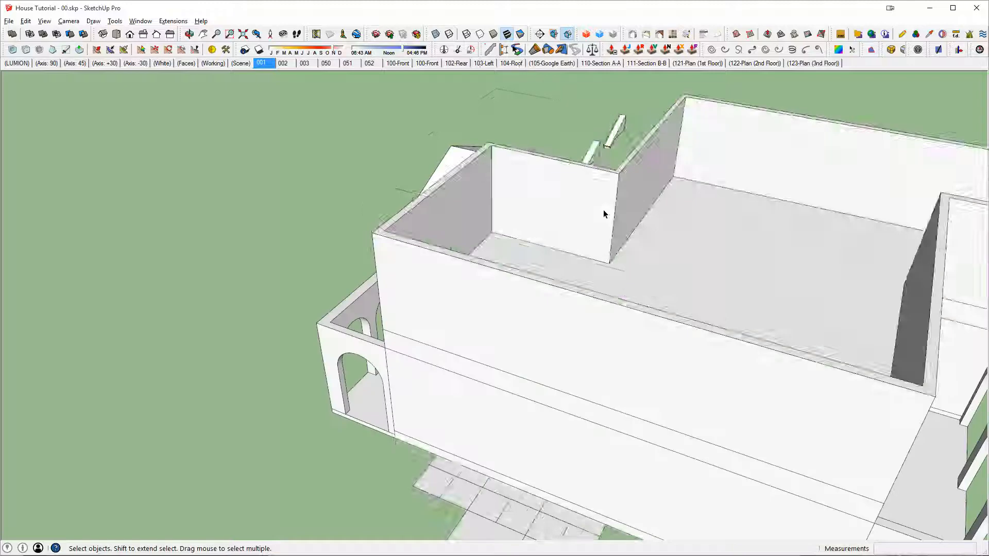
pyautogui.scroll(5, 602, 210)
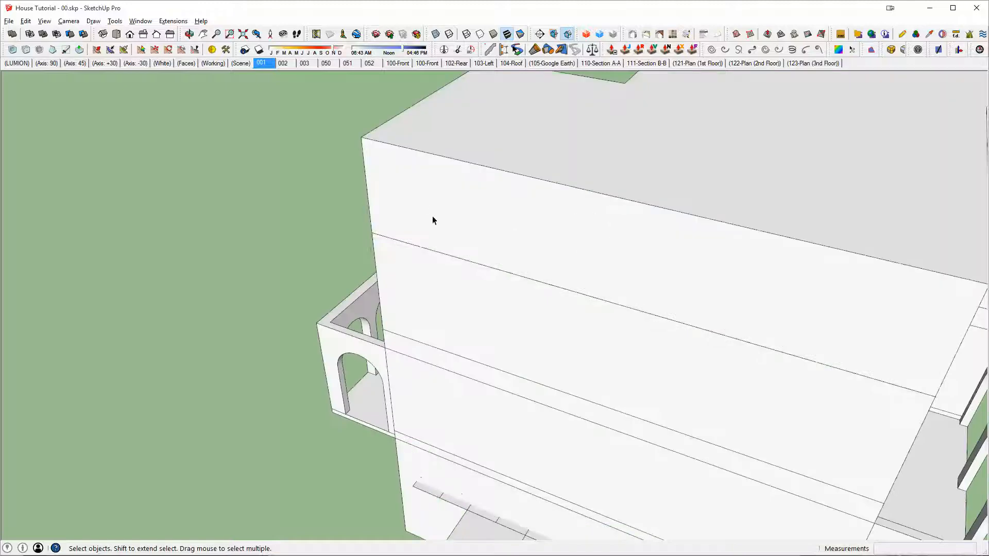
pyautogui.scroll(-5, 585, 236)
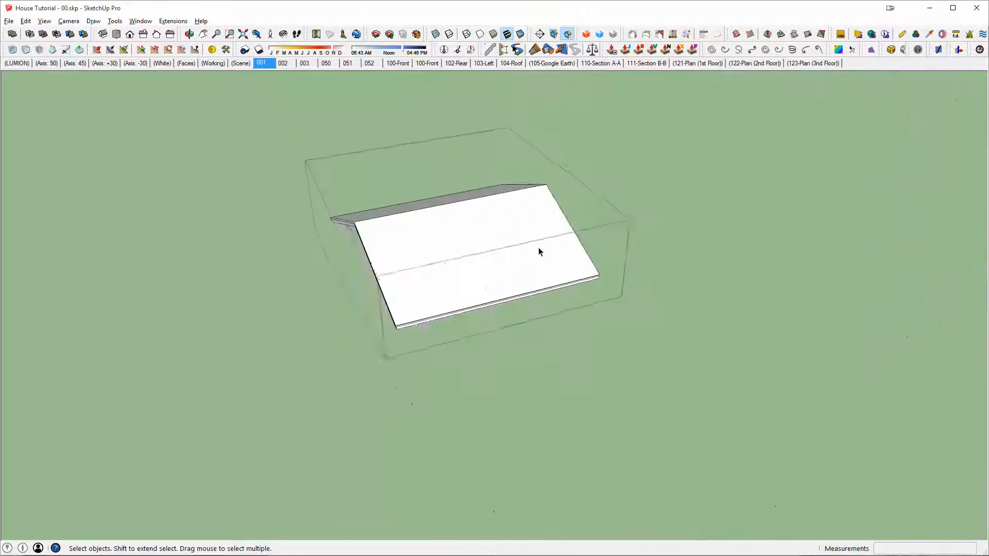
# Step: Open the uncut front roof for editing in isolation
pyautogui.moveTo(541, 250); pyautogui.dragTo(291, 221, button='middle')
pyautogui.scroll(3, 439, 203)
pyautogui.moveTo(410, 207); pyautogui.dragTo(364, 307, button='middle')
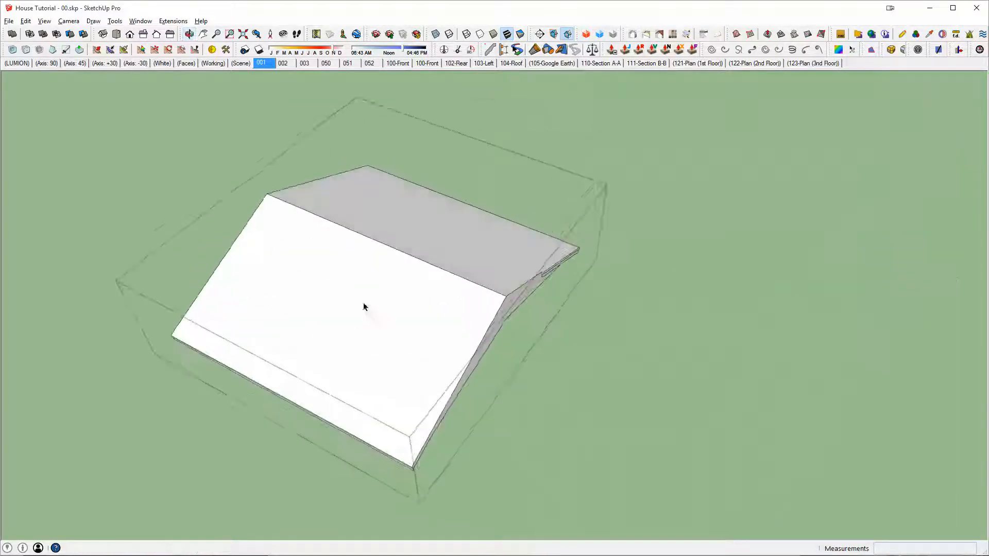
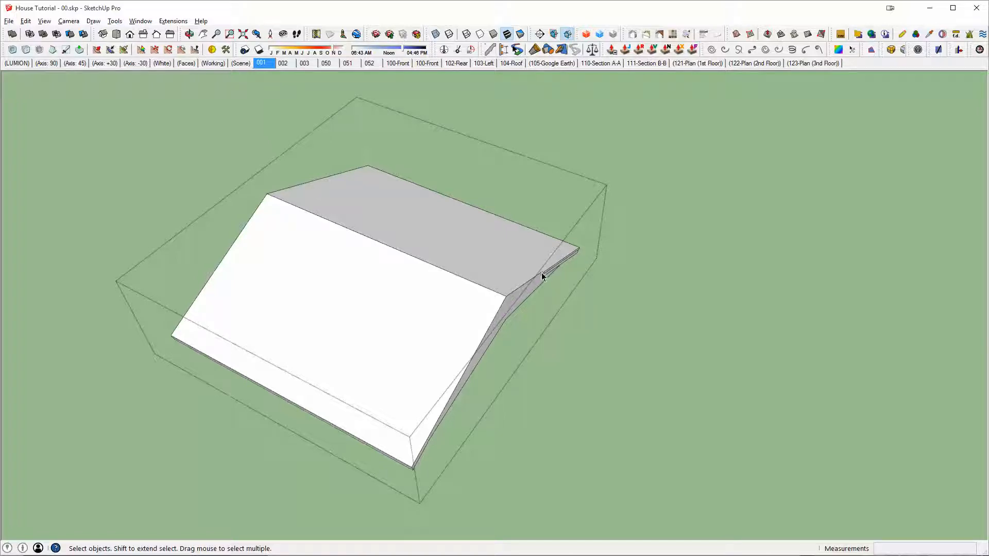
# Step: Try to subtract the tall block from the front roof again and inspect the cut roof in isolation
pyautogui.moveTo(521, 287); pyautogui.dragTo(638, 282, button='middle')
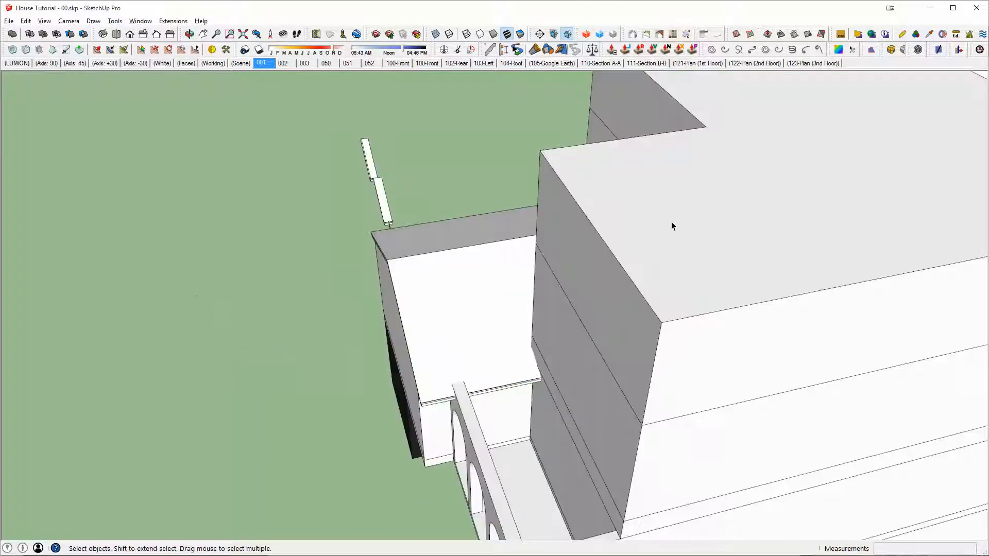
pyautogui.click(682, 187)
pyautogui.hotkey('shift', 's')
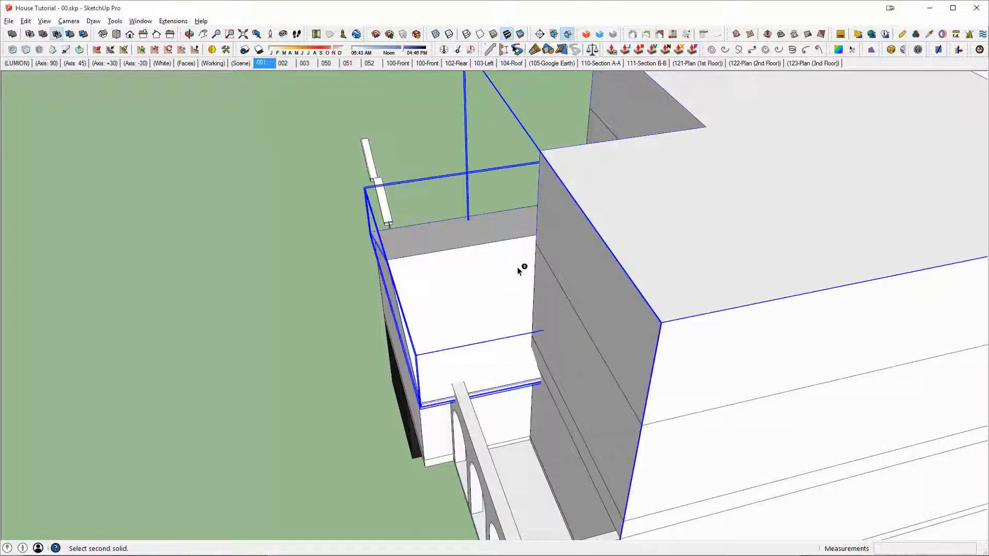
pyautogui.click(519, 271)
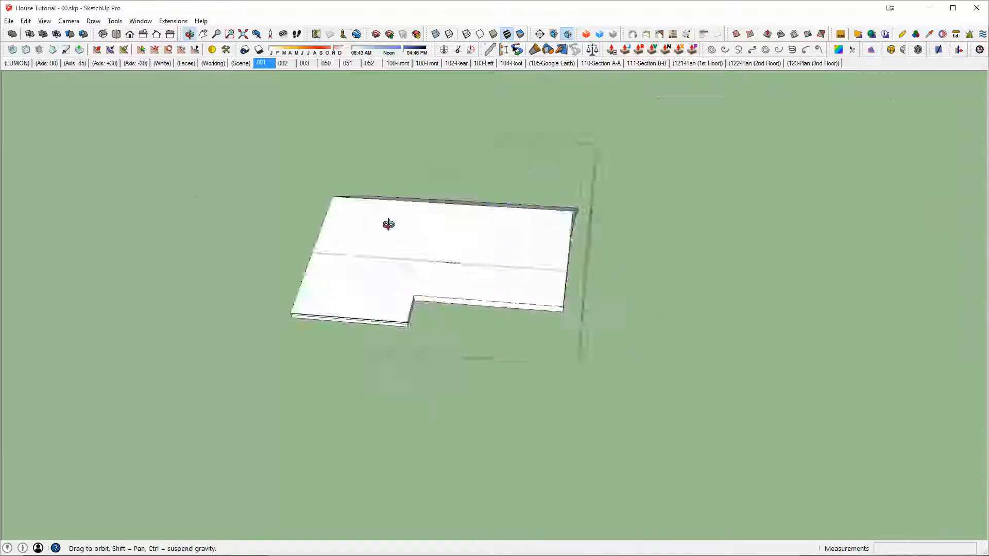
pyautogui.moveTo(388, 223); pyautogui.dragTo(282, 299, button='middle')
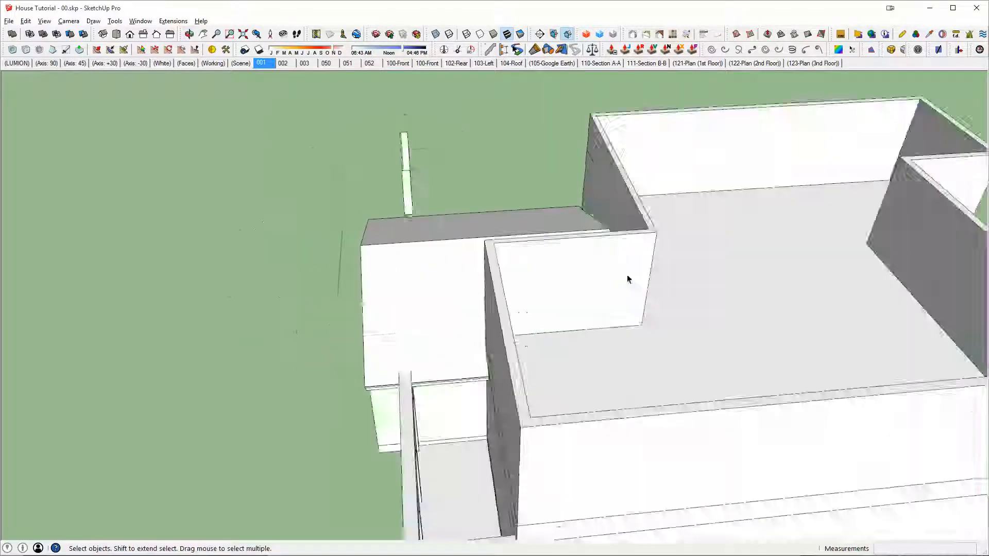
pyautogui.scroll(2, 514, 338)
pyautogui.moveTo(515, 338); pyautogui.dragTo(603, 351, button='middle')
pyautogui.scroll(-3, 583, 325)
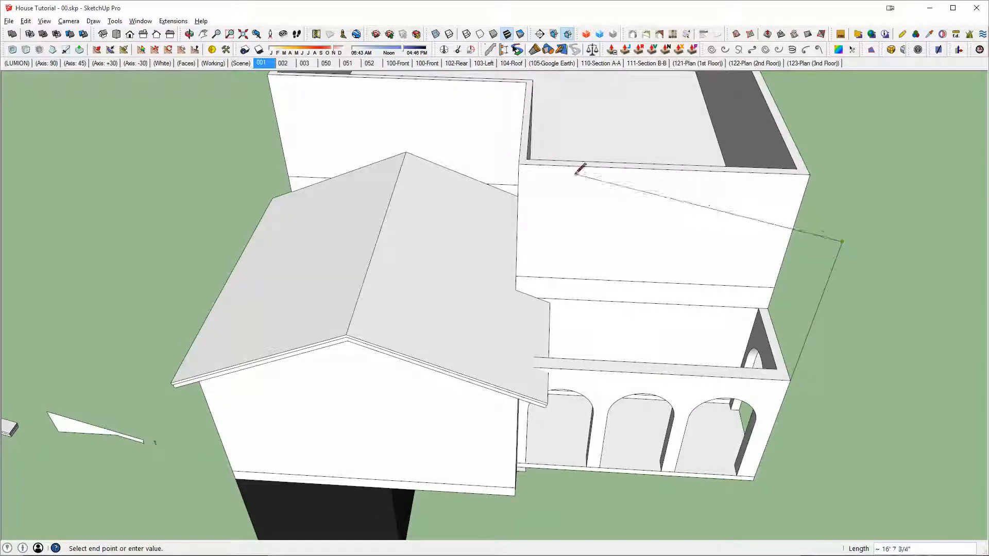
# Step: Undo the guide lines beside the arcade and the roof subtraction, back to the intact tall block
pyautogui.press('e')
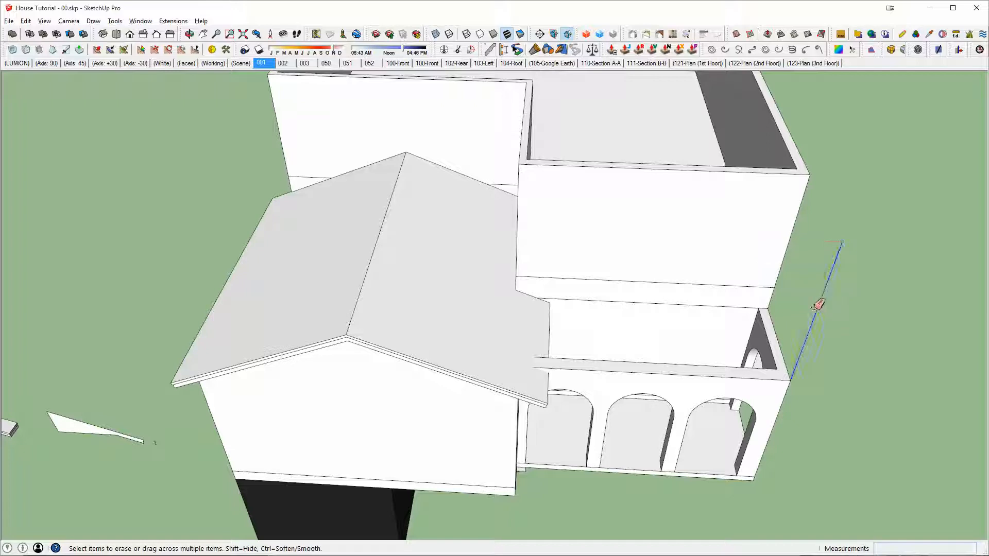
pyautogui.hotkey('ctrl', 'z')
pyautogui.hotkey('ctrl', 'z')
pyautogui.hotkey('ctrl', 'z')
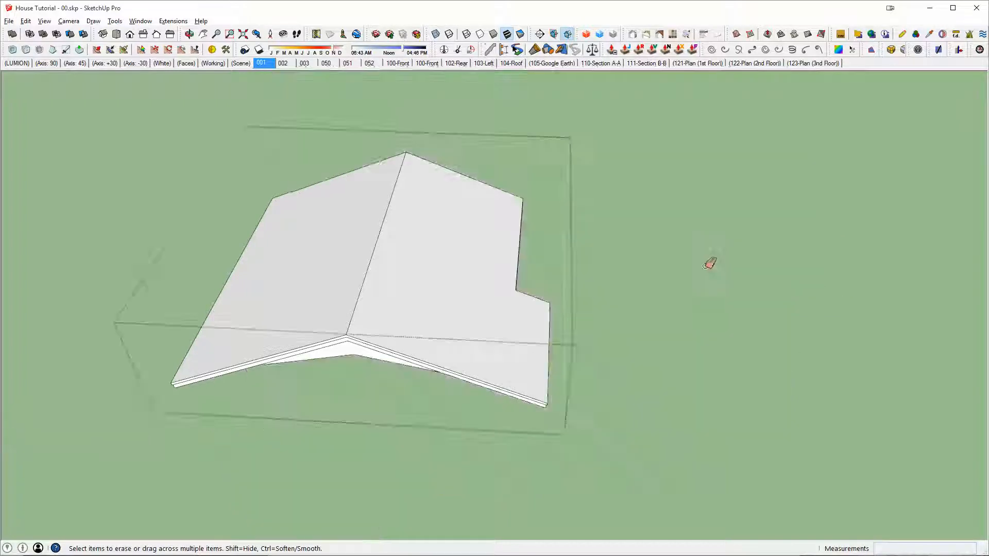
pyautogui.scroll(-3, 541, 298)
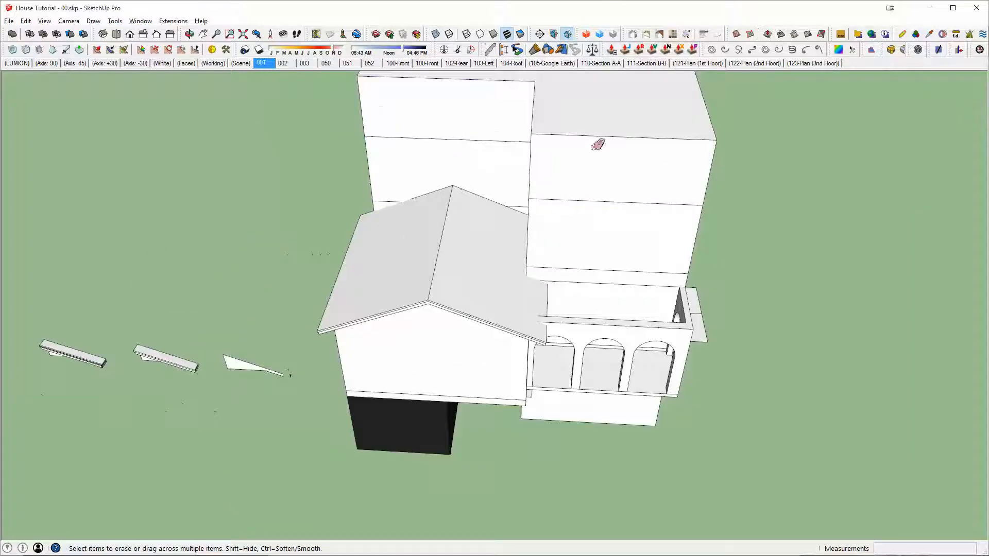
# Step: Open the tall block for editing and extend its front face 7' 4" out to the arcade wall's outer face
pyautogui.press('space')
pyautogui.click(589, 166)
pyautogui.moveTo(639, 153); pyautogui.dragTo(536, 183, button='middle')
pyautogui.doubleClick(639, 159)
pyautogui.press('p')
pyautogui.click(631, 293)
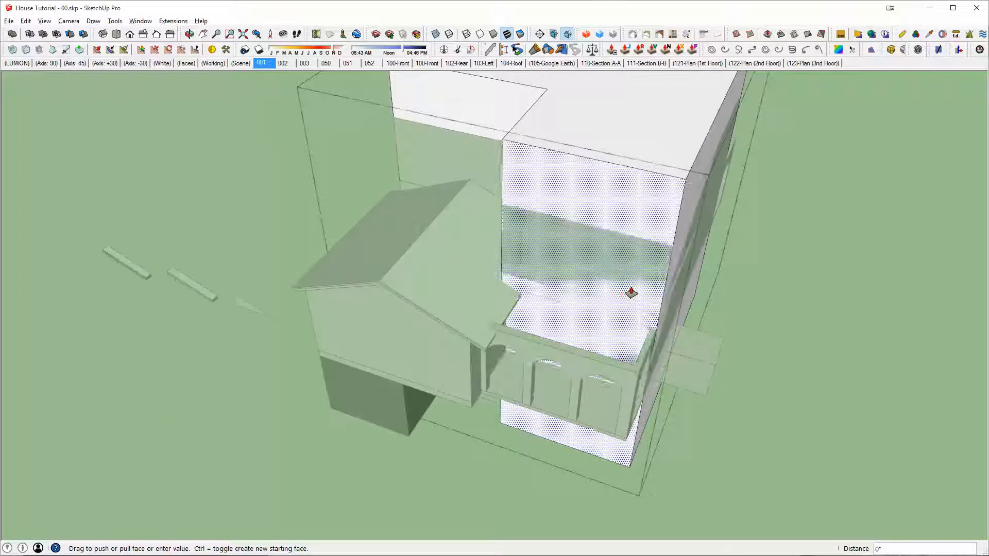
pyautogui.click(639, 381)
# Step: Subtract the extended tall block from the front roof so the roof follows the house and arcade walls
pyautogui.moveTo(656, 190); pyautogui.dragTo(607, 215, button='middle')
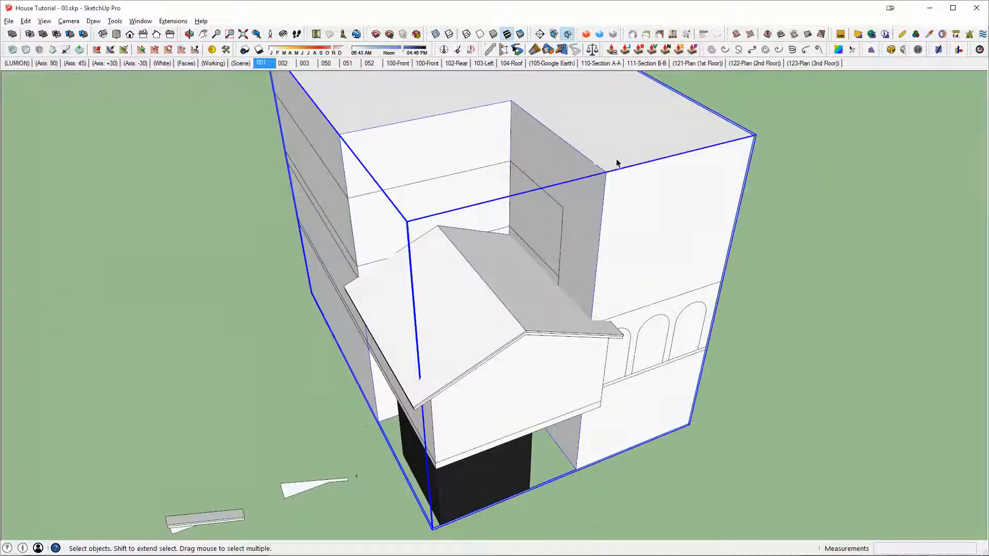
pyautogui.hotkey('ctrl', 'shift', 's')
pyautogui.click(471, 344)
# Step: Examine the trimmed front roof where it meets the upper walls and the arcade
pyautogui.doubleClick(497, 271)
pyautogui.moveTo(497, 271); pyautogui.dragTo(325, 280, button='middle')
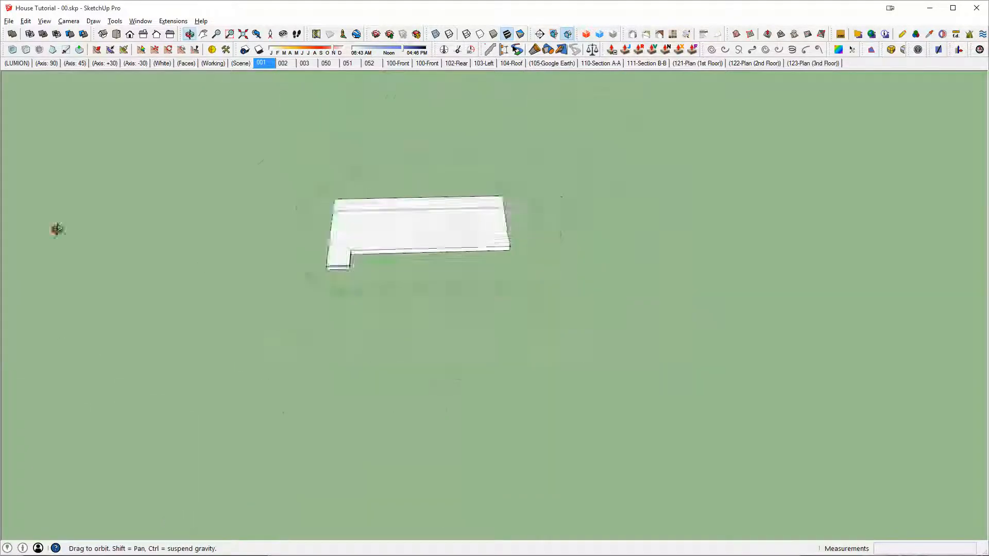
pyautogui.moveTo(57, 230); pyautogui.dragTo(431, 137, button='middle')
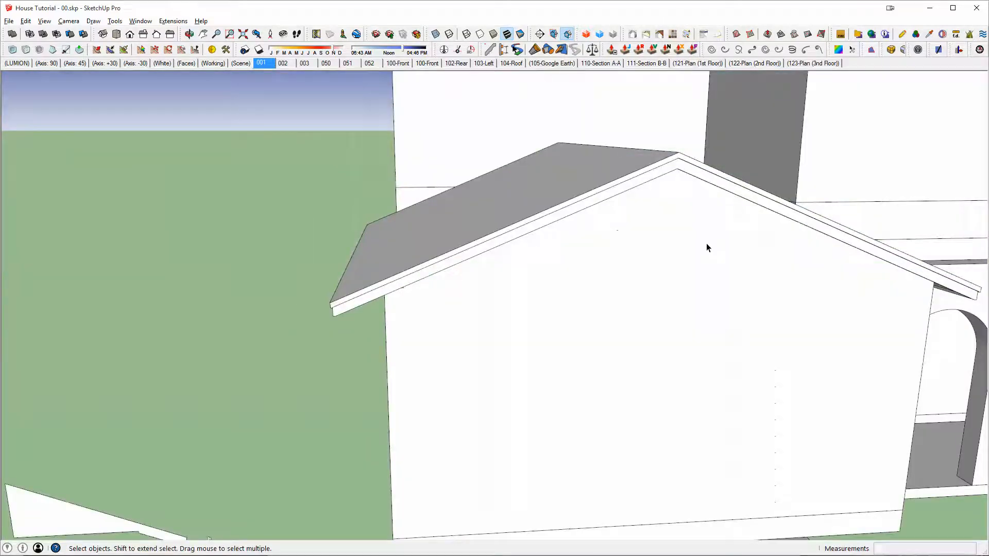
pyautogui.scroll(-3, 707, 243)
pyautogui.moveTo(706, 243)
pyautogui.mouseDown(button='middle')
pyautogui.moveTo(629, 249)
pyautogui.moveTo(264, 184)
pyautogui.mouseUp(button='middle')
pyautogui.moveTo(653, 261); pyautogui.dragTo(807, 321, button='middle')
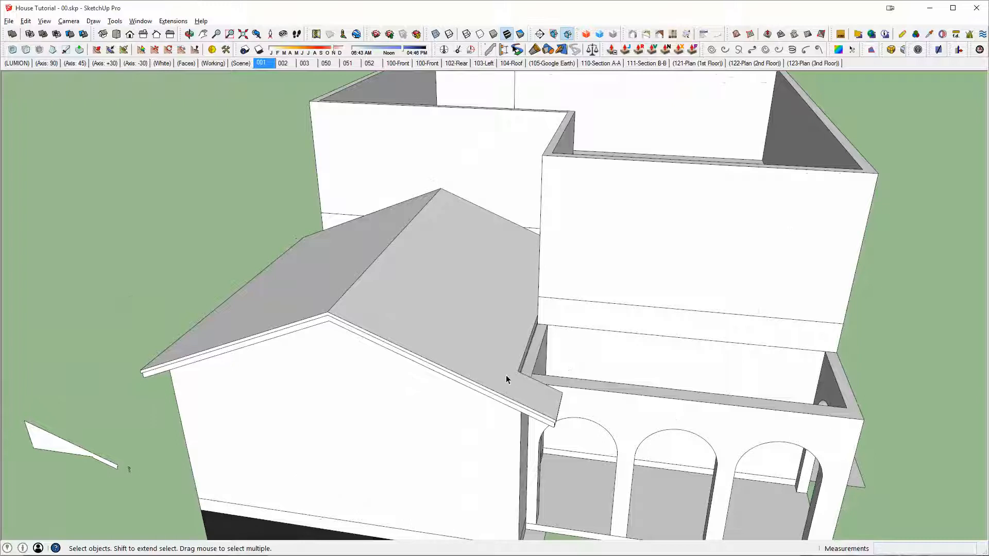
pyautogui.moveTo(753, 417); pyautogui.dragTo(586, 350, button='middle')
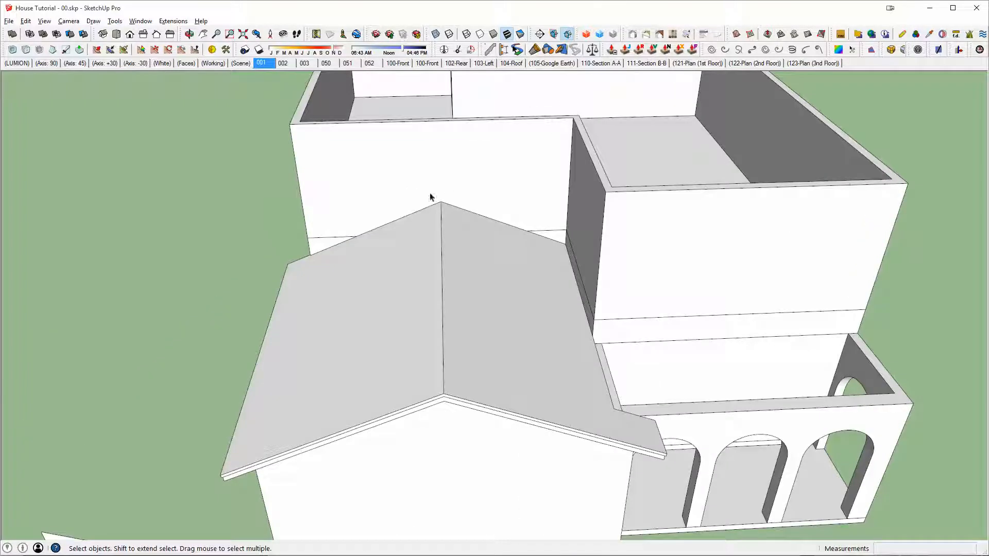
pyautogui.scroll(-2, 655, 274)
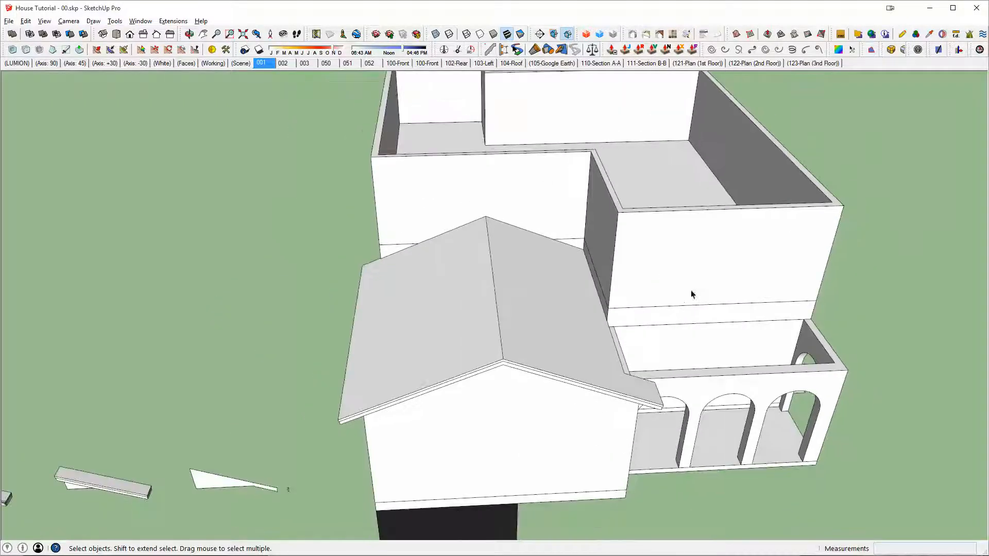
# Step: Copy the eave solid nearest the flat profile from beside the house onto the arcade wall's outer top corner
pyautogui.moveTo(457, 415); pyautogui.dragTo(572, 322, button='middle')
pyautogui.moveTo(267, 435); pyautogui.dragTo(460, 390, button='middle')
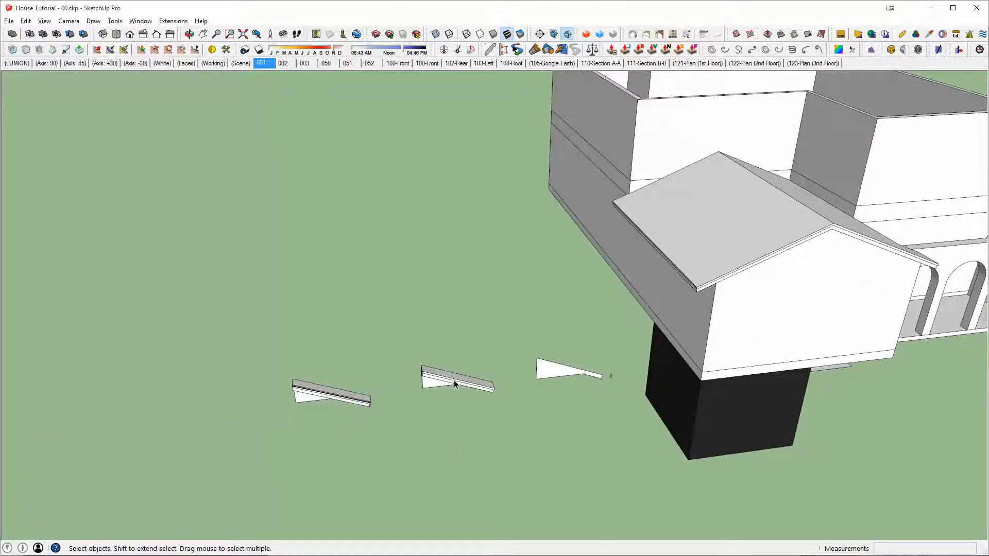
pyautogui.click(454, 382)
pyautogui.scroll(3, 451, 383)
pyautogui.moveTo(491, 354); pyautogui.dragTo(592, 144, button='middle')
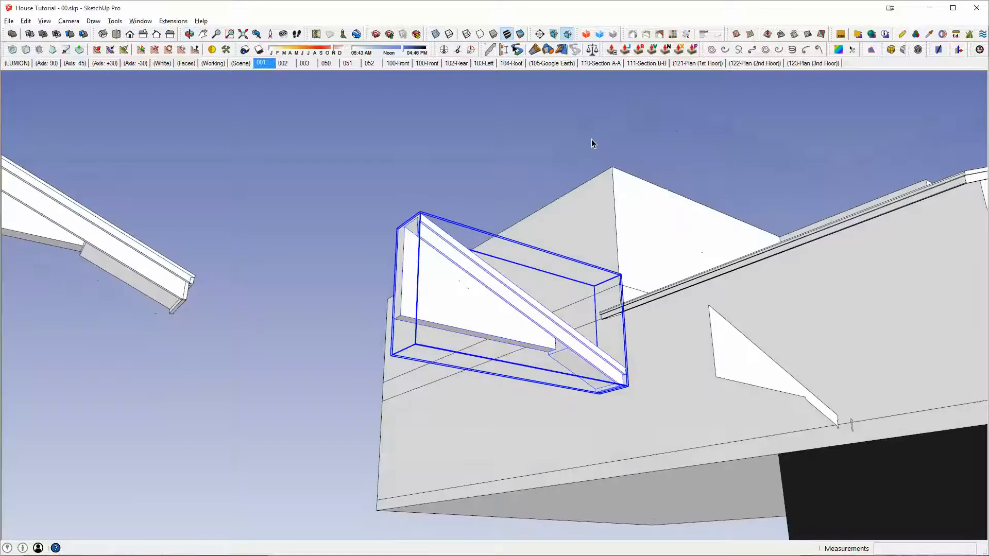
pyautogui.scroll(3, 558, 348)
pyautogui.moveTo(557, 348); pyautogui.dragTo(620, 265, button='middle')
pyautogui.scroll(2, 593, 280)
pyautogui.press('m')
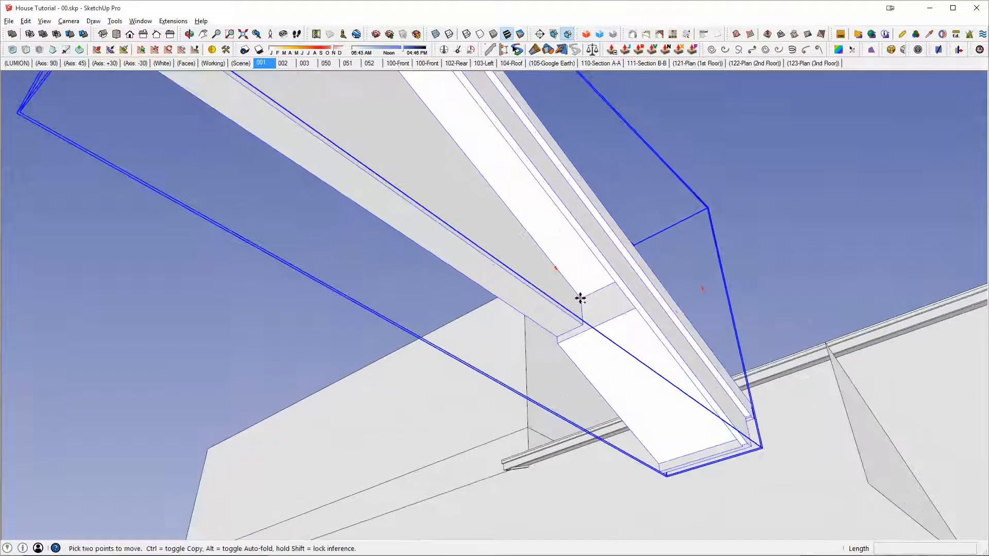
pyautogui.click(582, 324)
pyautogui.scroll(-1, 531, 326)
pyautogui.moveTo(530, 325); pyautogui.dragTo(176, 325, button='middle')
pyautogui.scroll(-3, 764, 289)
pyautogui.scroll(4, 423, 320)
pyautogui.scroll(4, 570, 315)
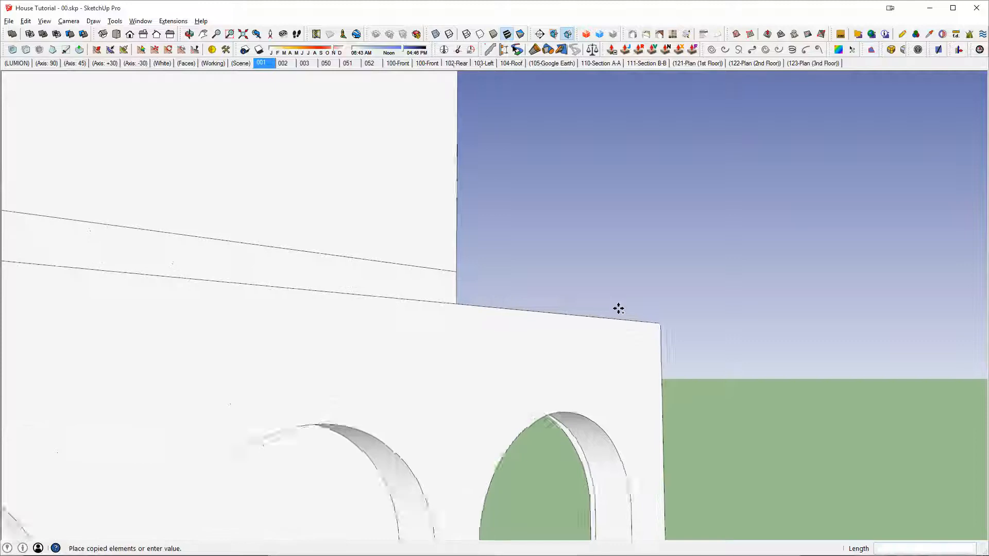
pyautogui.scroll(4, 636, 330)
pyautogui.press('x')
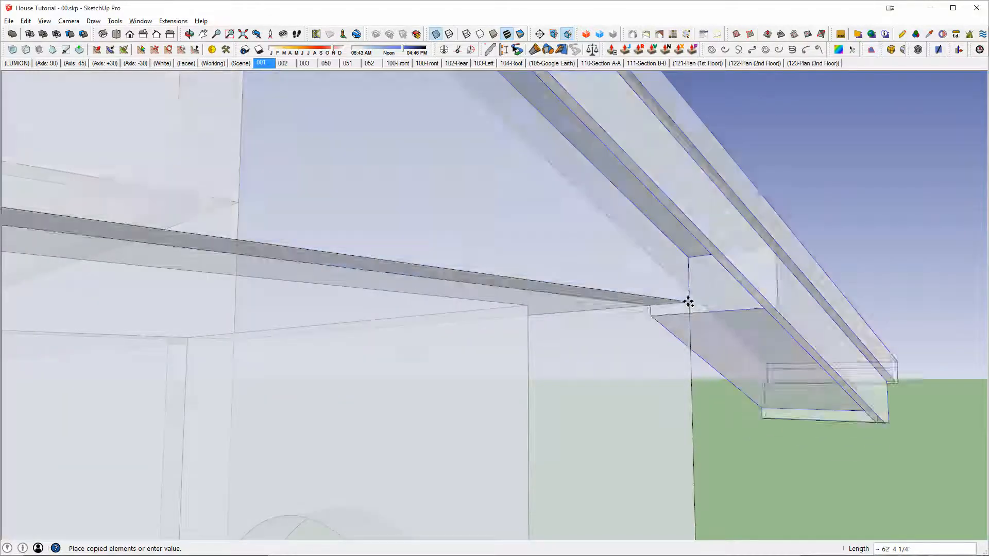
pyautogui.click(688, 302)
pyautogui.press('x')
pyautogui.moveTo(683, 302); pyautogui.dragTo(632, 351, button='middle')
pyautogui.scroll(-2, 561, 364)
pyautogui.scroll(-3, 560, 364)
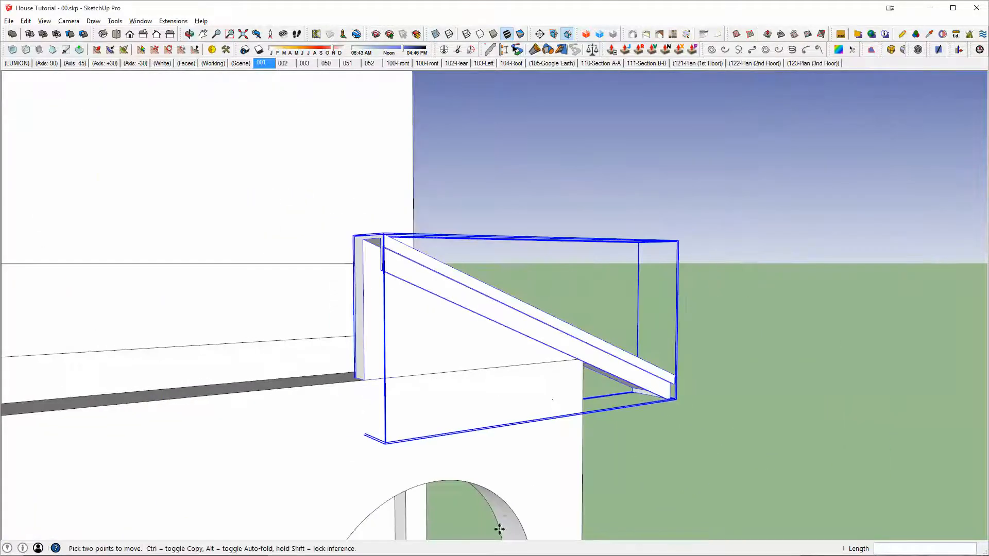
# Step: Switch to AutoCAD to check the porch roof's eave and overhang on the front elevation, and return to SketchUp
pyautogui.hotkey('alt', 'Tab')
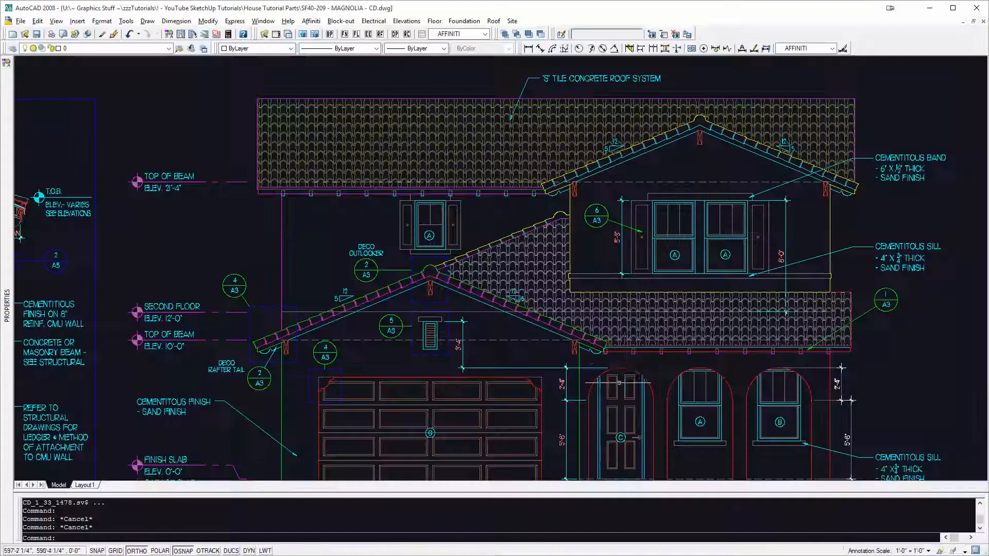
pyautogui.moveTo(740, 323); pyautogui.dragTo(555, 306, button='middle')
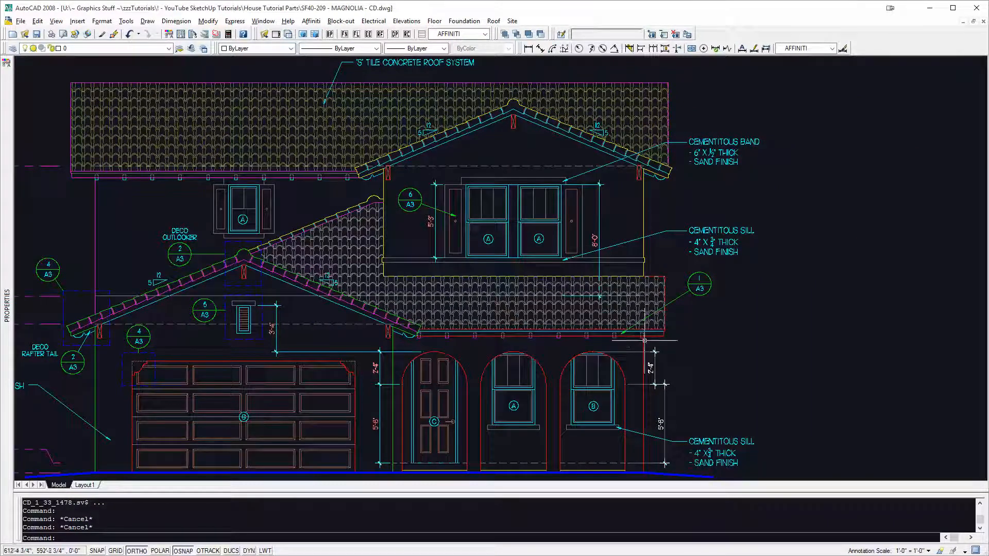
pyautogui.moveTo(525, 334)
pyautogui.mouseDown(button='middle')
pyautogui.moveTo(750, 307)
pyautogui.moveTo(788, 293)
pyautogui.mouseUp(button='middle')
pyautogui.hotkey('alt', 'Tab')
# Step: Mirror the copied eave solid along the green axis with a scale factor of -1
pyautogui.moveTo(725, 287)
pyautogui.mouseDown(button='middle')
pyautogui.moveTo(561, 369)
pyautogui.moveTo(516, 415)
pyautogui.moveTo(537, 404)
pyautogui.moveTo(620, 469)
pyautogui.mouseUp(button='middle')
pyautogui.press('s')
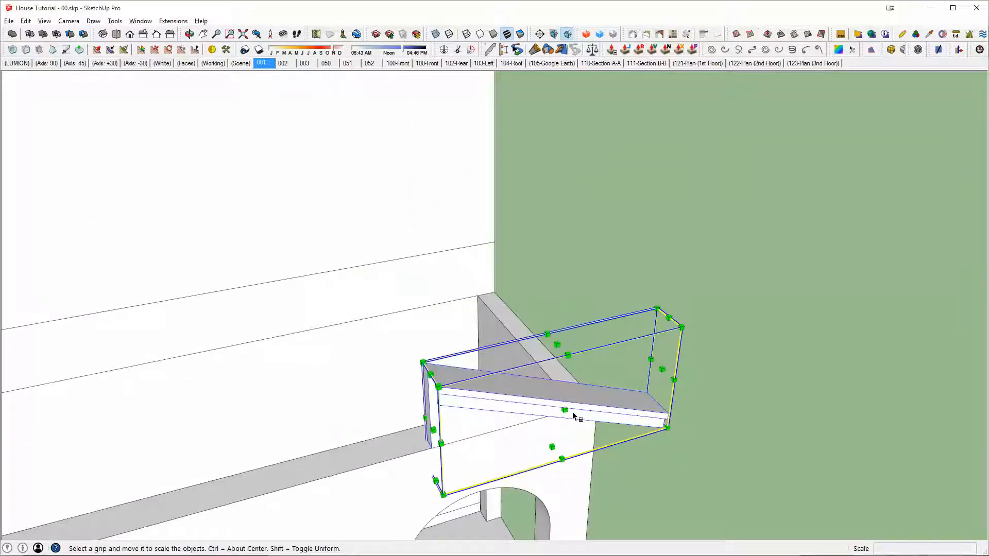
pyautogui.moveTo(564, 410); pyautogui.dragTo(555, 400)
pyautogui.write('-1')
pyautogui.press('Return')
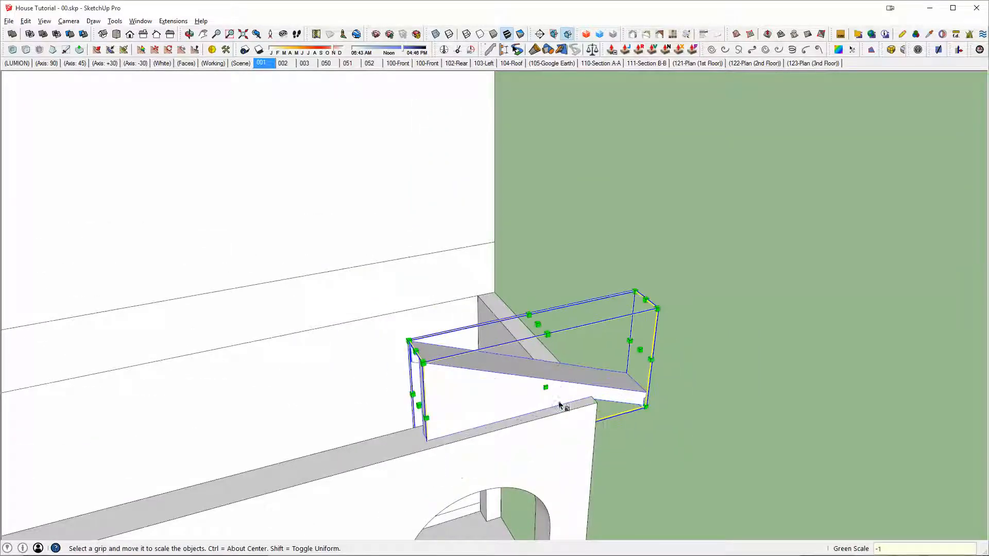
# Step: Rotate the mirrored eave solid 90 degrees about the arcade wall's top corner so it slopes toward the front
pyautogui.moveTo(558, 401); pyautogui.dragTo(561, 433, button='middle')
pyautogui.press('q')
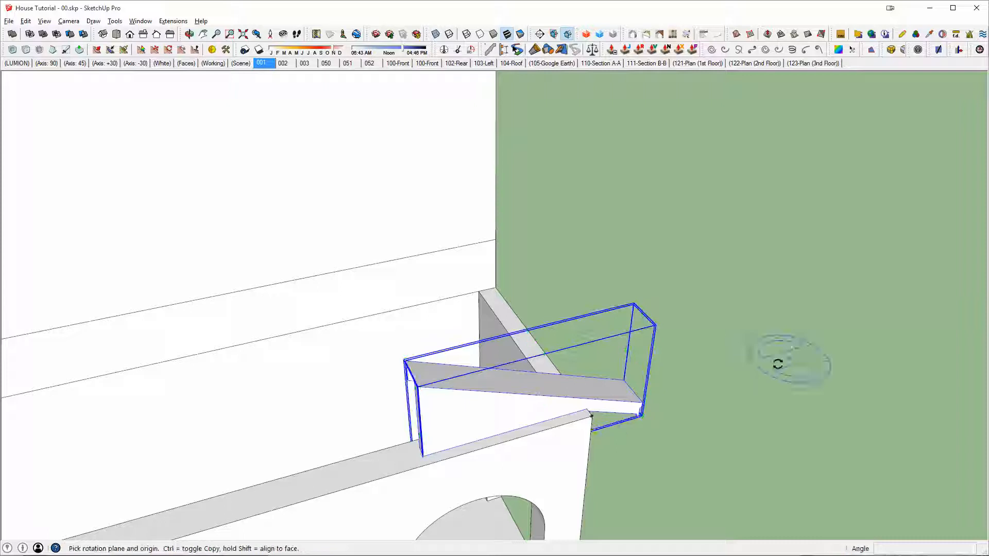
pyautogui.click(583, 408)
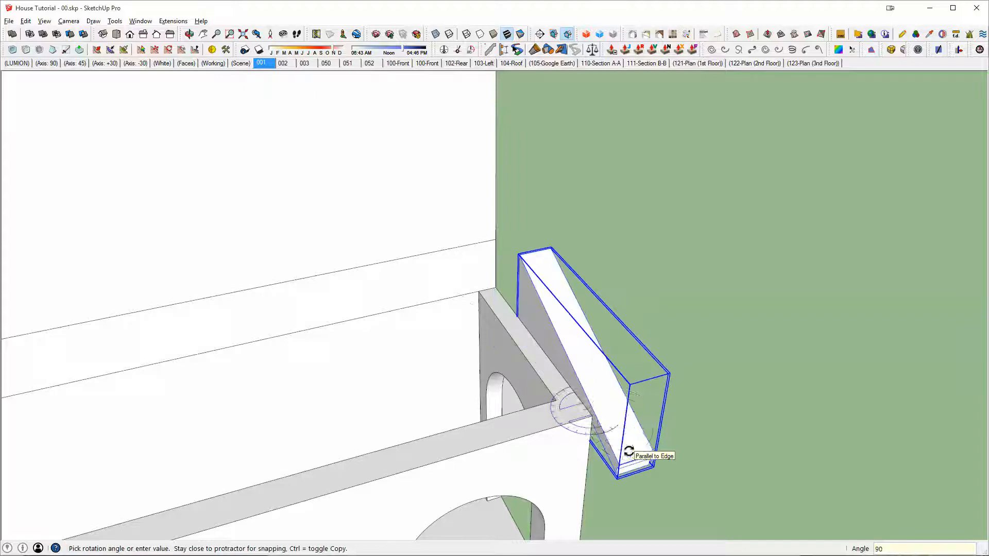
pyautogui.click(629, 452)
# Step: Move the rotated eave solid 1' along the red axis over the arcade's side wall
pyautogui.moveTo(629, 452); pyautogui.dragTo(397, 340, button='middle')
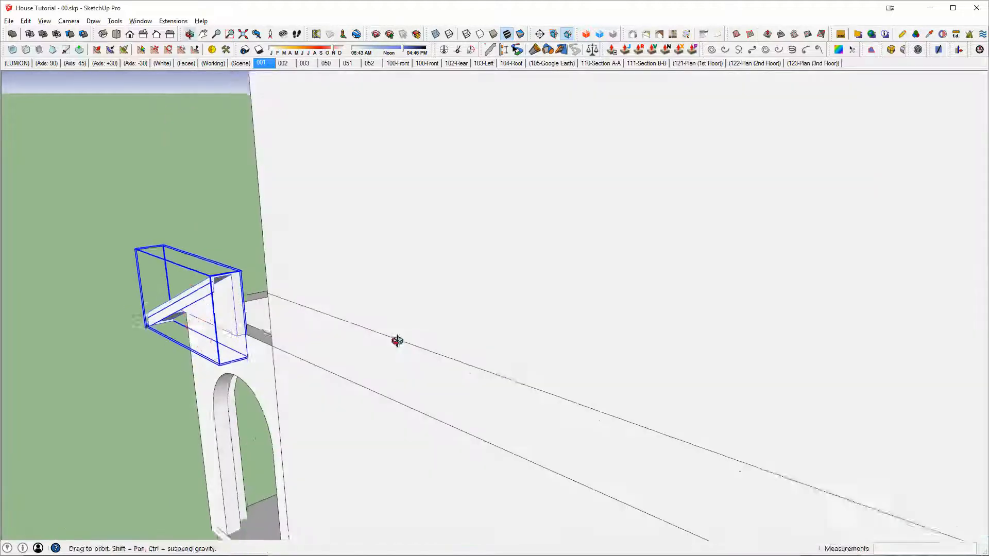
pyautogui.scroll(6, 207, 316)
pyautogui.moveTo(208, 315); pyautogui.dragTo(305, 304, button='middle')
pyautogui.scroll(1, 243, 236)
pyautogui.press('m')
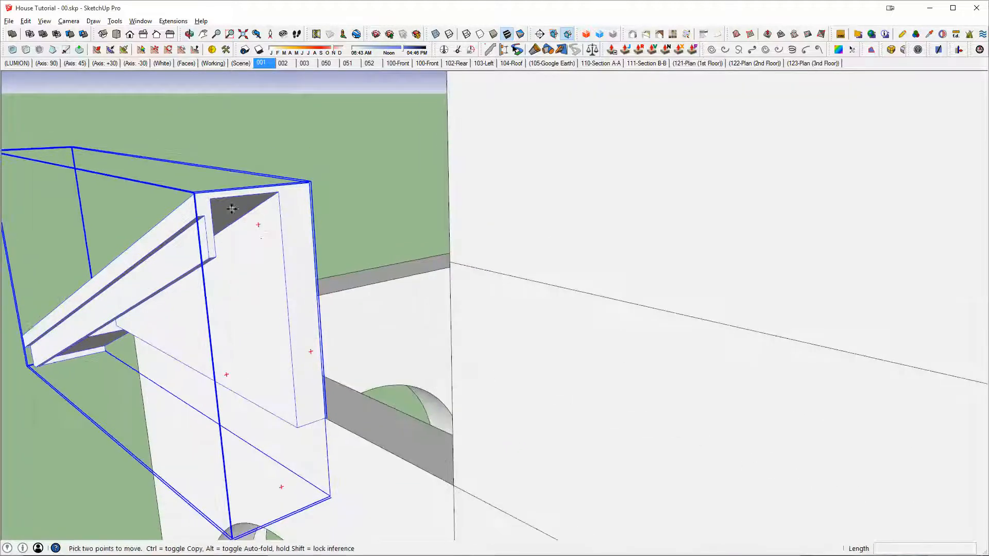
pyautogui.click(212, 199)
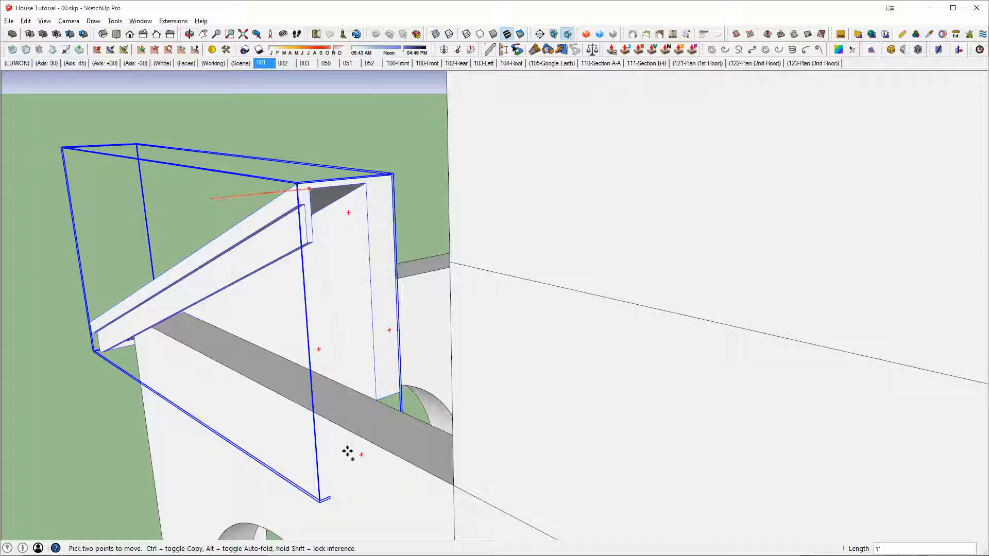
pyautogui.moveTo(366, 483); pyautogui.dragTo(302, 311, button='middle')
# Step: Open the arcade walls for editing and draw a line across their top from the inner corner to the side wall's outer edge
pyautogui.moveTo(404, 138); pyautogui.dragTo(515, 320, button='middle')
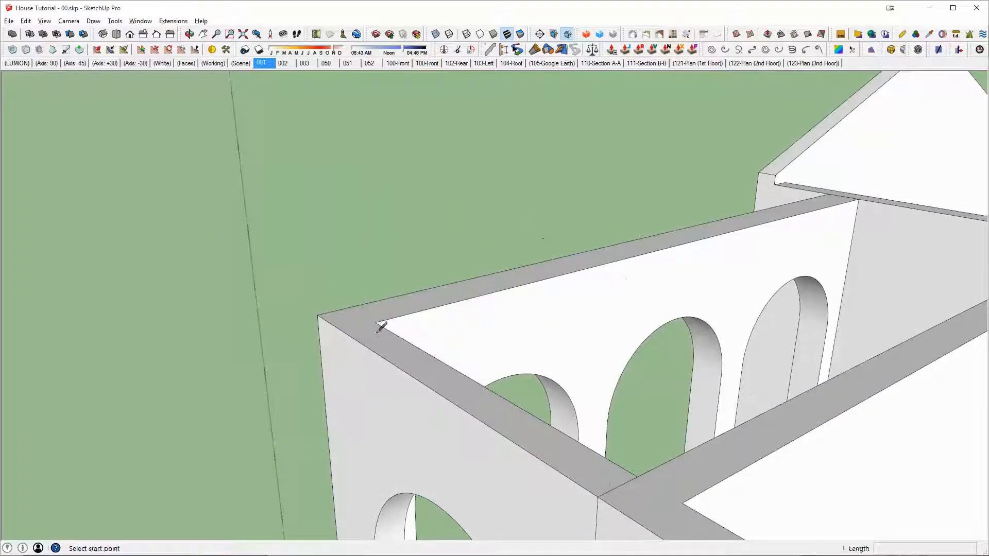
pyautogui.doubleClick(377, 334)
pyautogui.press('l')
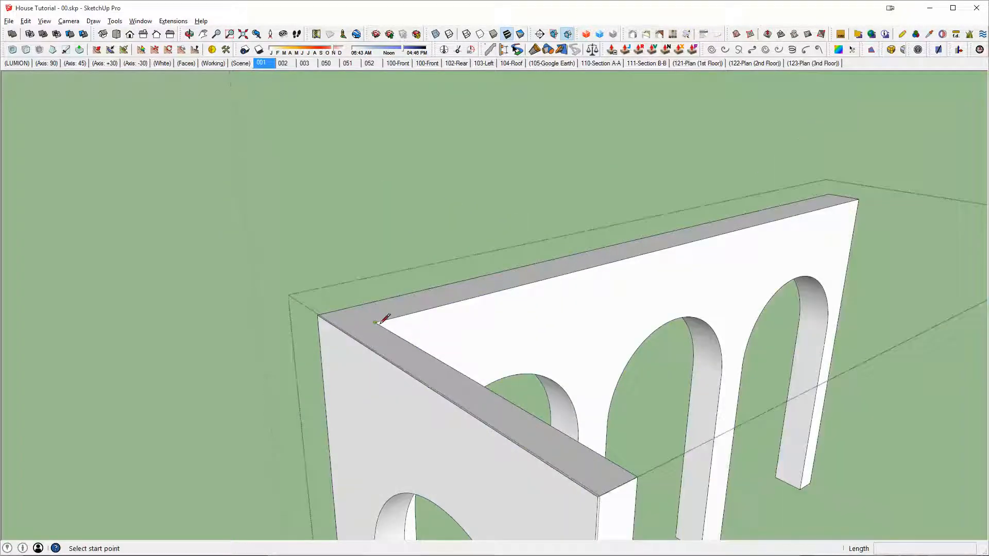
pyautogui.click(376, 323)
pyautogui.press('space')
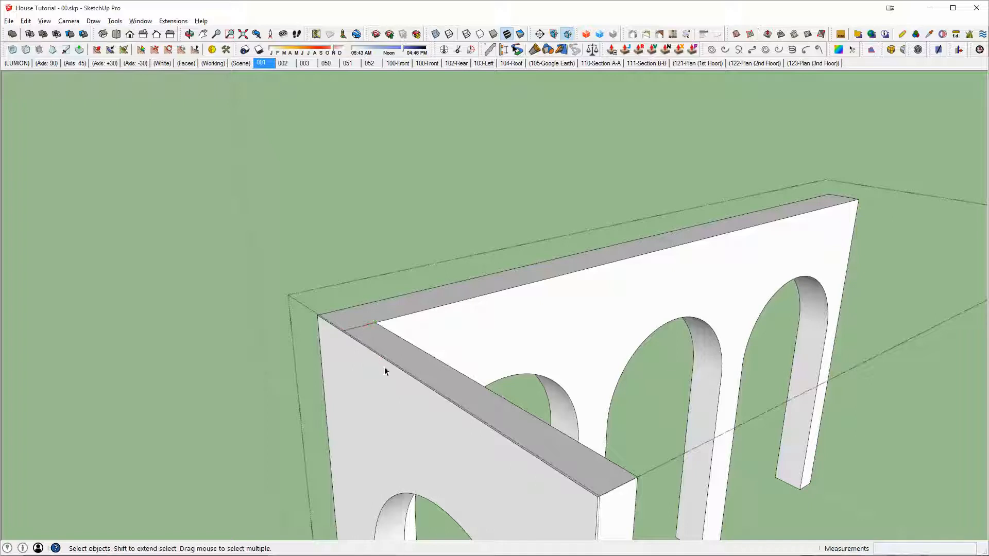
# Step: Try to pull the side wall's split top face about 4" to meet the eave solid's underside
pyautogui.scroll(5, 381, 356)
pyautogui.press('p')
pyautogui.moveTo(378, 344); pyautogui.dragTo(356, 260, button='middle')
pyautogui.scroll(3, 369, 406)
pyautogui.press('x')
pyautogui.click(348, 321)
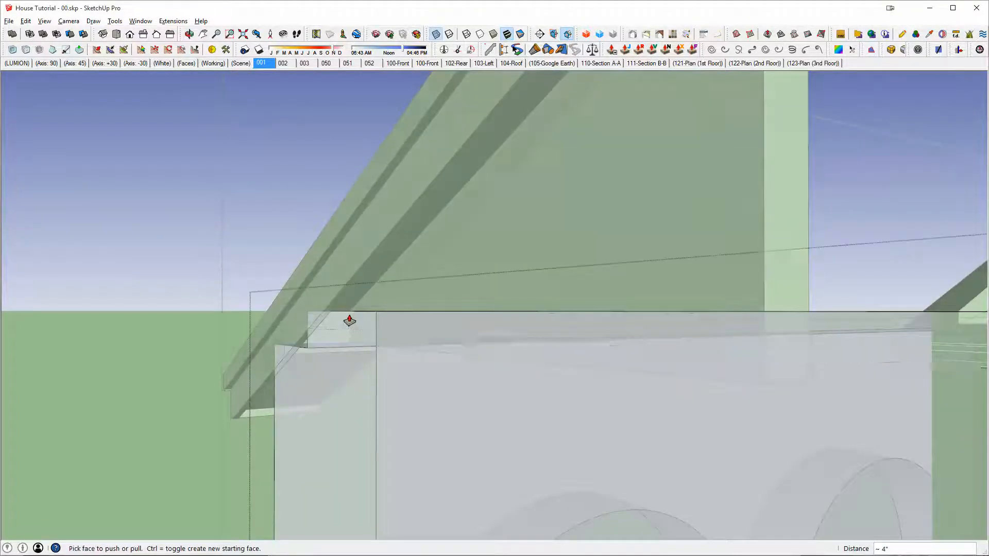
pyautogui.moveTo(389, 323); pyautogui.dragTo(539, 358, button='middle')
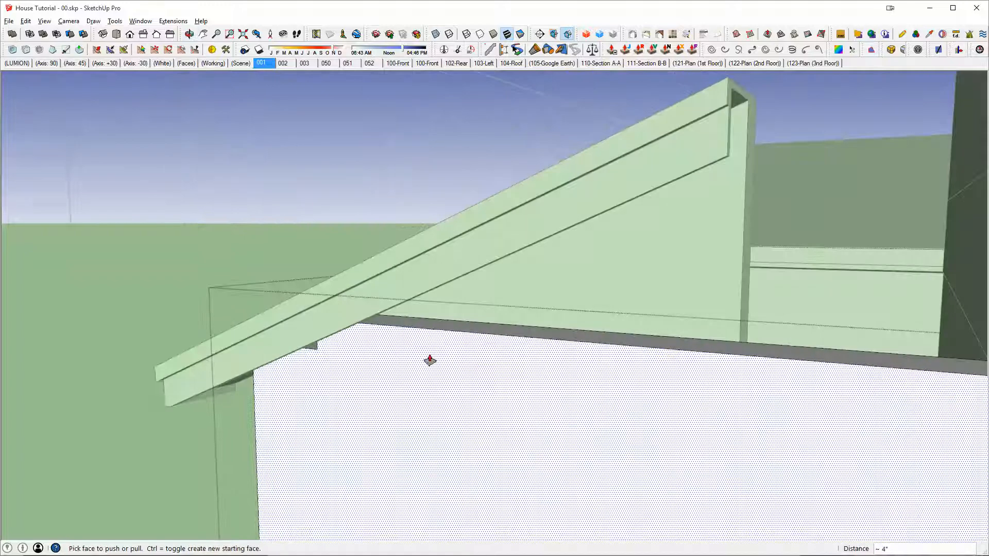
pyautogui.moveTo(430, 360); pyautogui.dragTo(376, 376, button='middle')
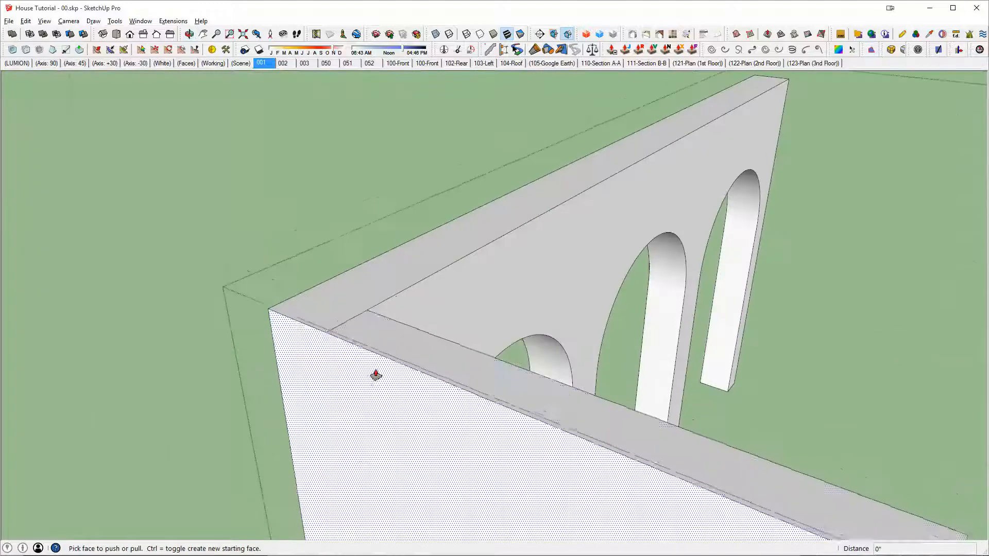
# Step: Draw a line across the arcade walls' top at the inner corner and pull the side wall's top face up about 4"
pyautogui.press('l')
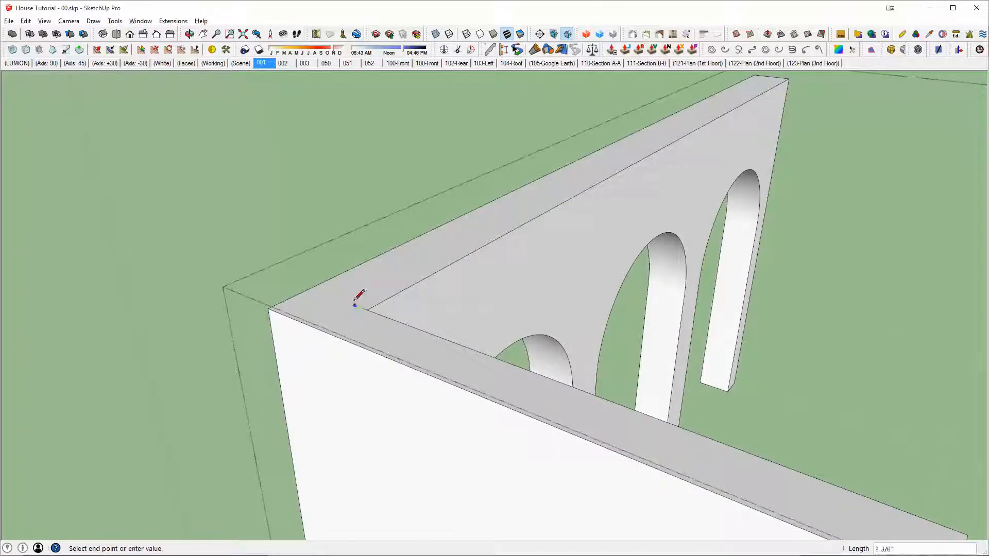
pyautogui.moveTo(312, 286); pyautogui.dragTo(342, 320, button='middle')
pyautogui.press('p')
pyautogui.scroll(3, 263, 354)
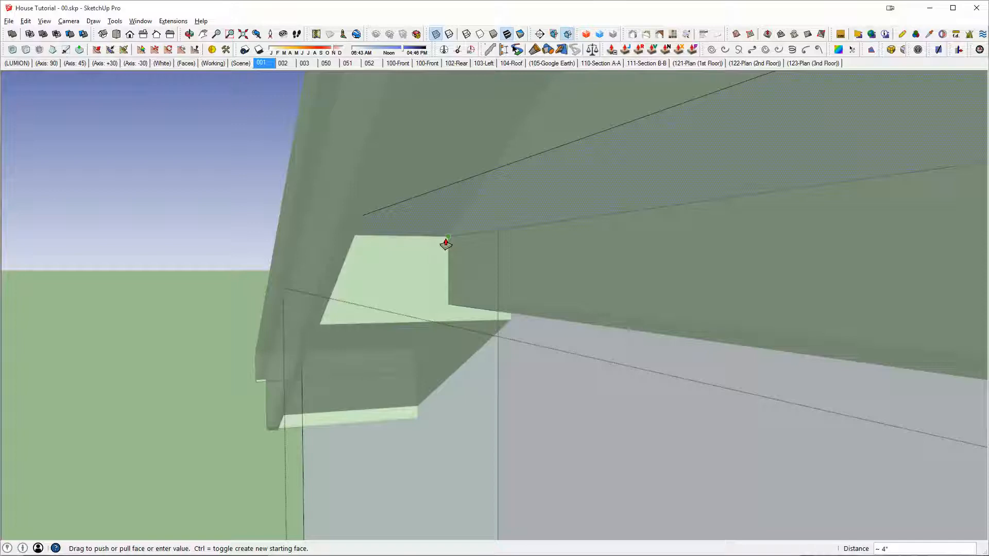
pyautogui.scroll(3, 444, 253)
pyautogui.scroll(-5, 338, 232)
pyautogui.moveTo(322, 256); pyautogui.dragTo(675, 233, button='middle')
# Step: Move the porch eave solid 4" from its underside corner to the raised side wall's outer top corner
pyautogui.press('space')
pyautogui.scroll(5, 675, 233)
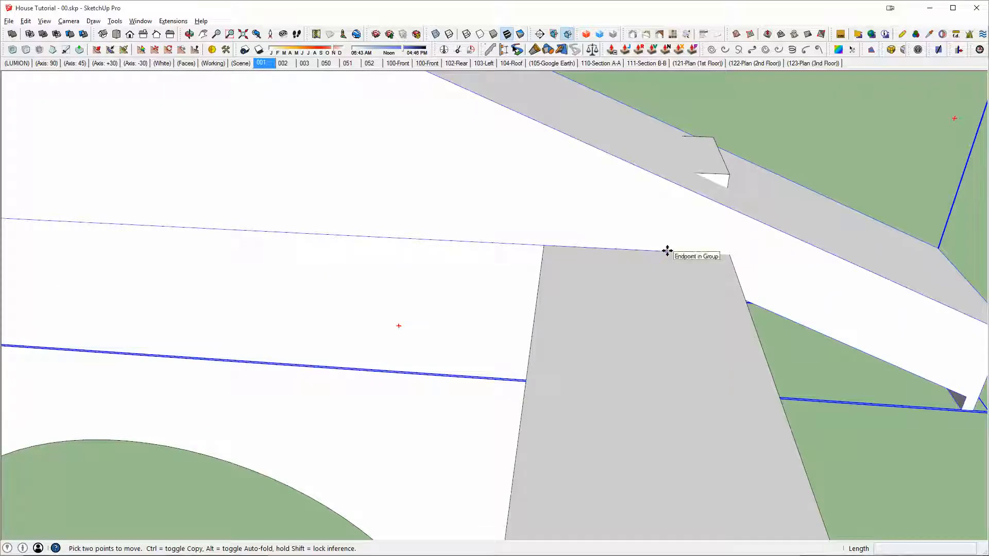
pyautogui.click(668, 251)
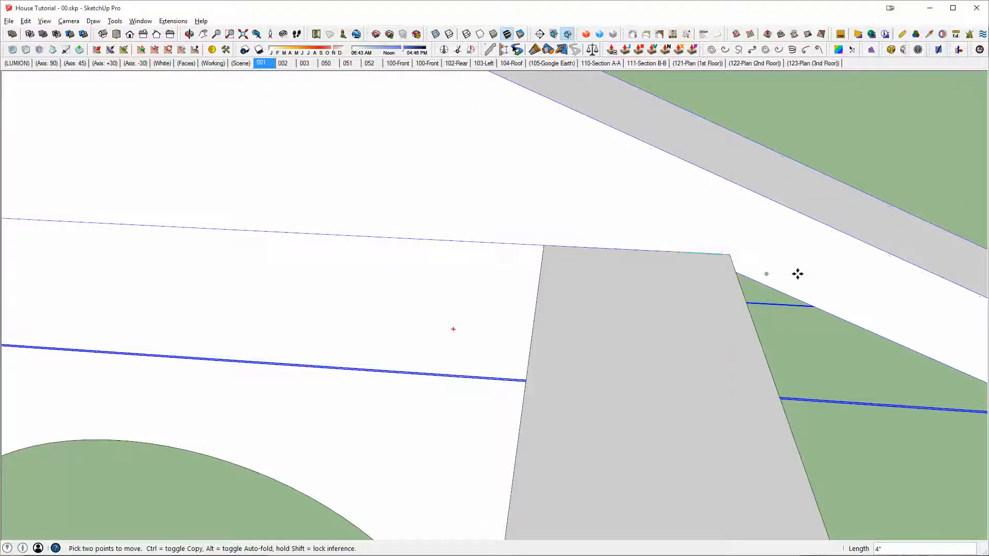
pyautogui.moveTo(798, 274); pyautogui.dragTo(516, 263, button='middle')
pyautogui.scroll(-3, 517, 263)
pyautogui.moveTo(592, 281); pyautogui.dragTo(320, 292, button='middle')
pyautogui.scroll(-3, 481, 245)
pyautogui.moveTo(532, 306); pyautogui.dragTo(688, 246, button='middle')
# Step: Open the arcade walls for editing in isolation and select the short top edge at the side wall's house end
pyautogui.press('space')
pyautogui.doubleClick(564, 234)
pyautogui.hotkey('alt', 'h')
pyautogui.click(712, 238)
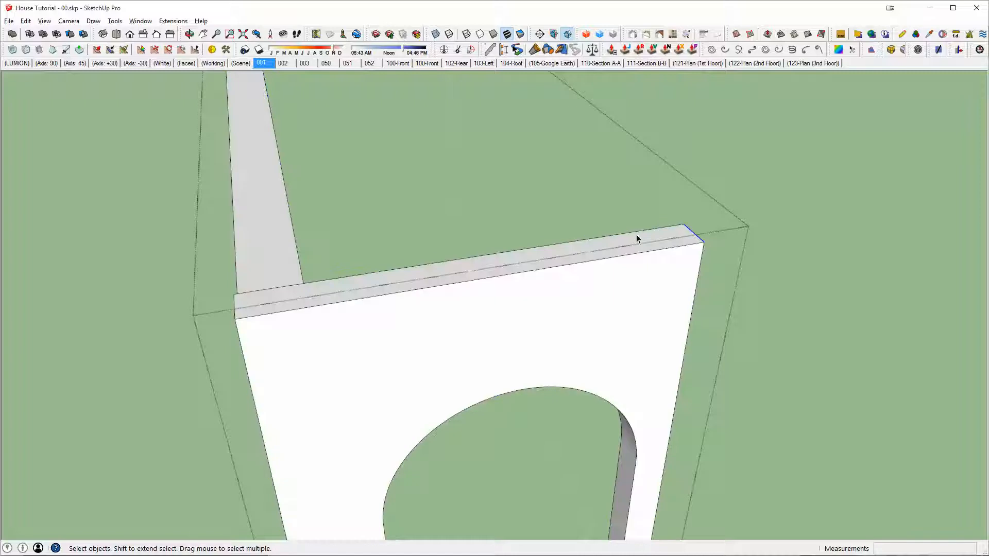
pyautogui.click(699, 243)
pyautogui.press('Escape')
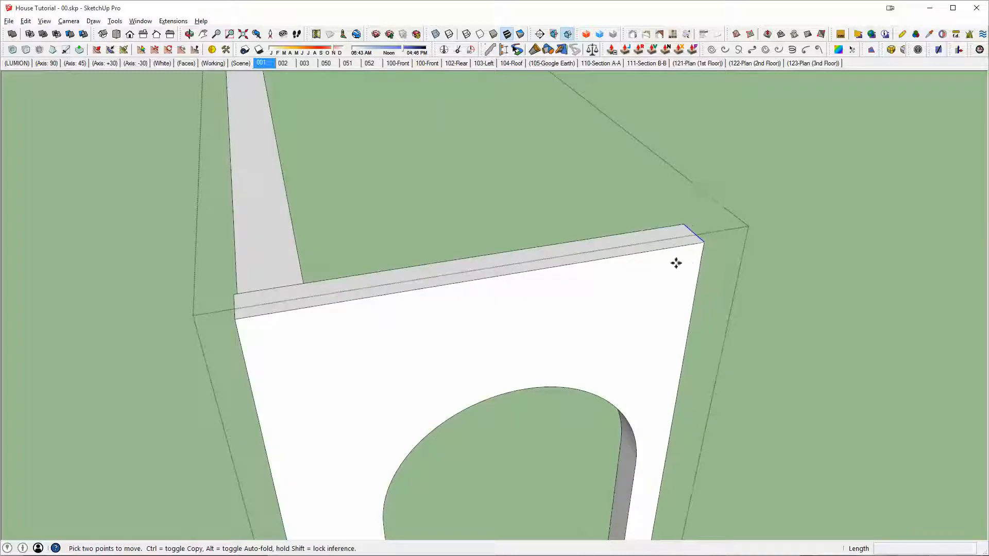
pyautogui.moveTo(676, 263); pyautogui.dragTo(316, 258, button='middle')
pyautogui.moveTo(608, 274); pyautogui.dragTo(390, 320, button='middle')
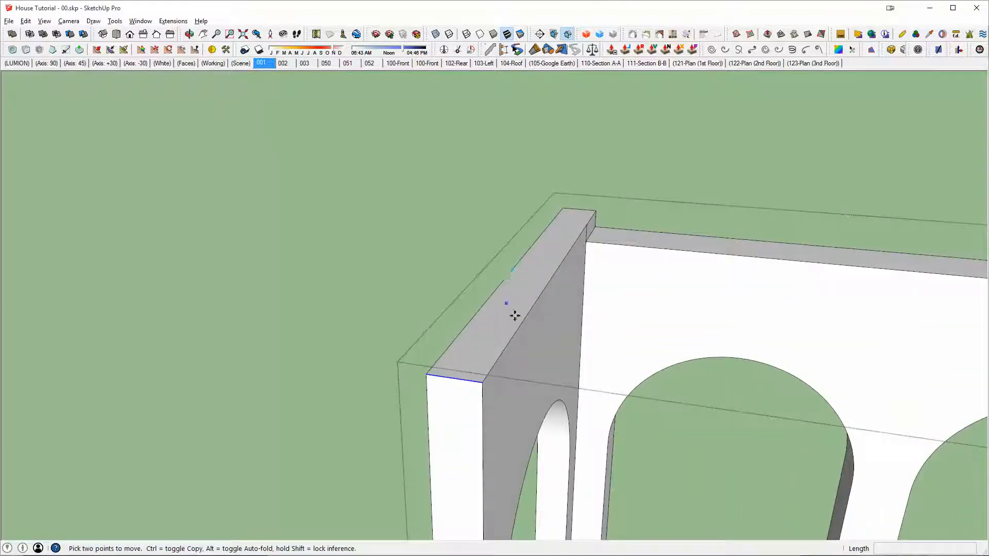
pyautogui.press('space')
pyautogui.tripleClick(520, 329)
pyautogui.moveTo(517, 330); pyautogui.dragTo(664, 291, button='middle')
pyautogui.click(475, 367)
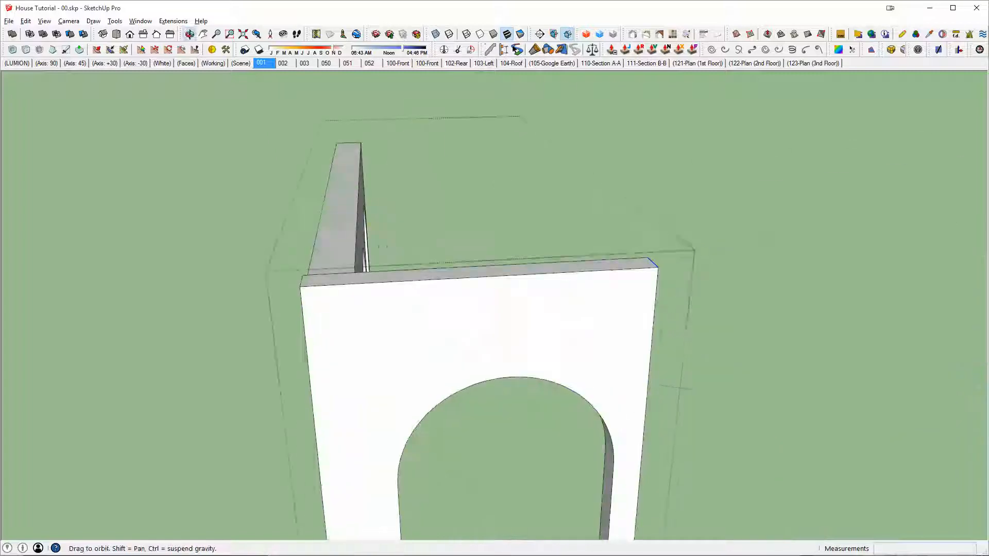
# Step: Try to raise the side wall's end edge to match the slope of the eave solid
pyautogui.click(660, 267)
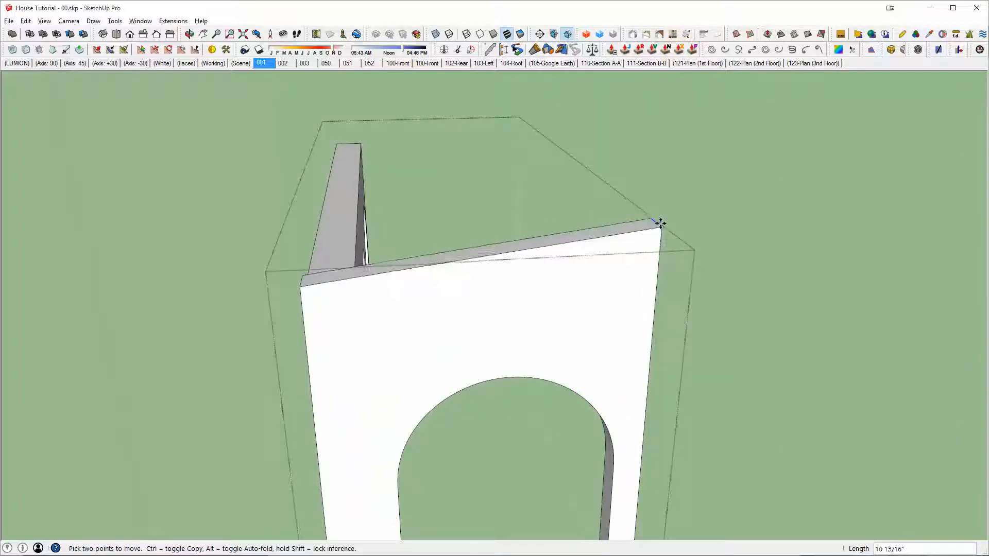
pyautogui.press('i')
pyautogui.moveTo(686, 384); pyautogui.dragTo(572, 346, button='middle')
pyautogui.scroll(4, 487, 385)
pyautogui.scroll(-2, 499, 338)
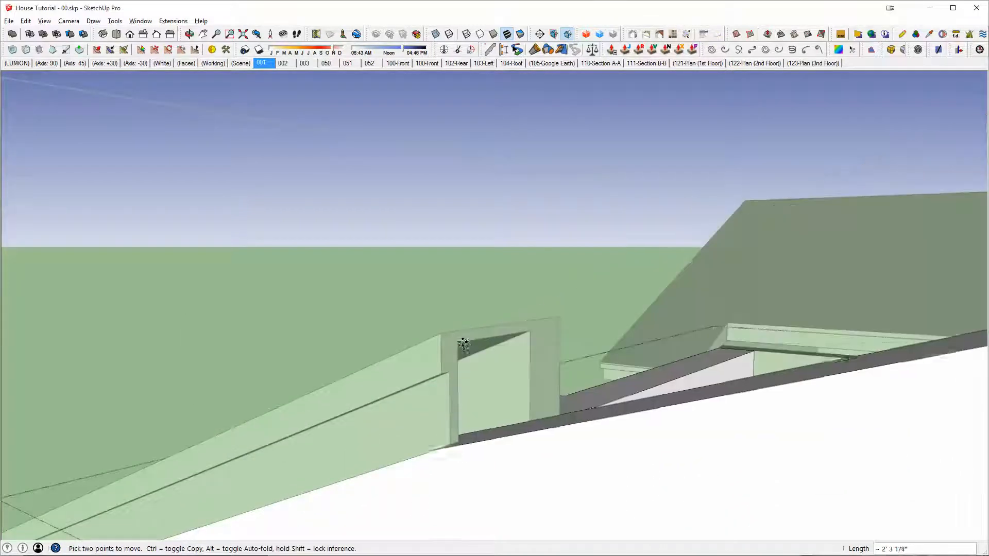
pyautogui.click(465, 349)
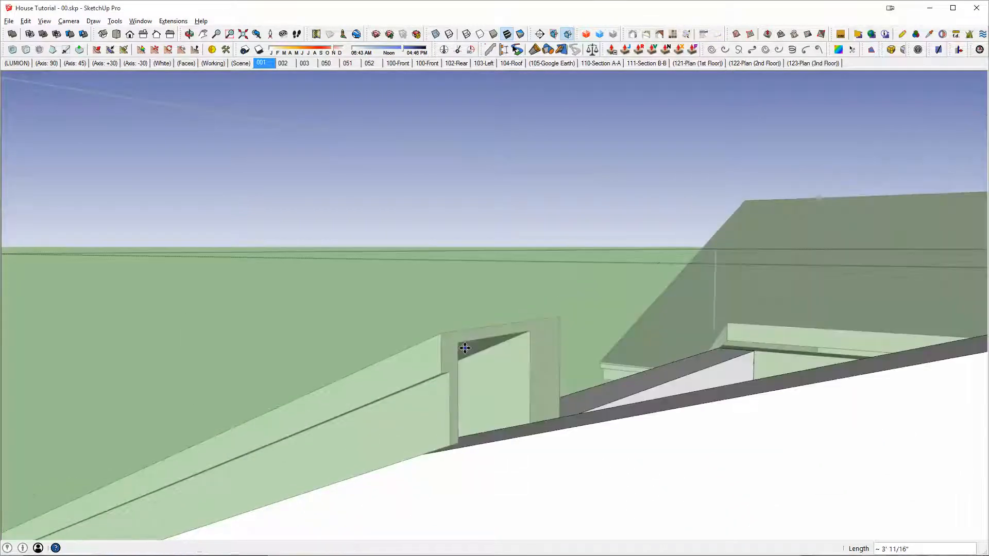
pyautogui.moveTo(470, 352); pyautogui.dragTo(549, 343, button='middle')
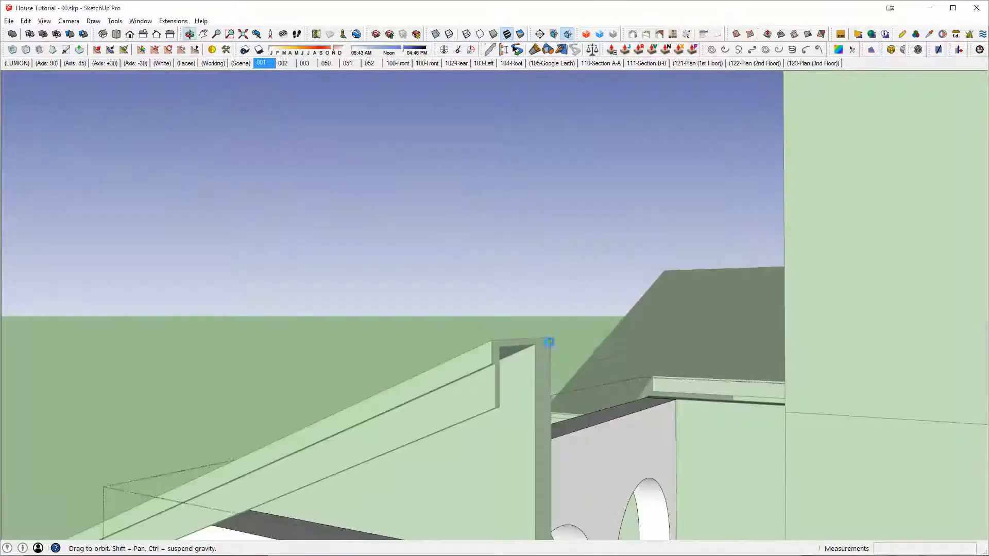
# Step: Raise the side wall's top edge at the house end by about 3' 11/16" so the wall top follows the eave solid's underside
pyautogui.moveTo(831, 371); pyautogui.dragTo(717, 427, button='middle')
pyautogui.click(803, 387)
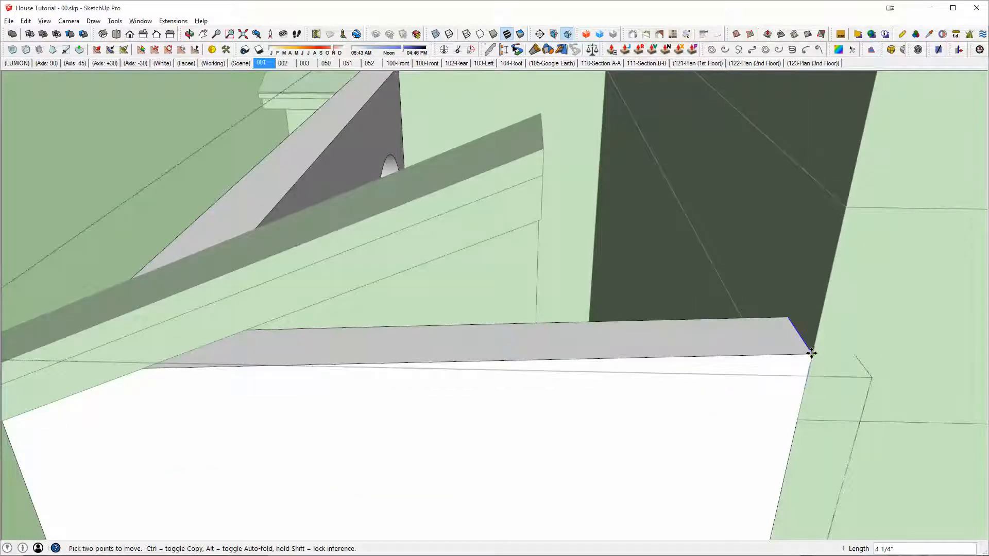
pyautogui.click(812, 354)
pyautogui.press('h')
pyautogui.press('h')
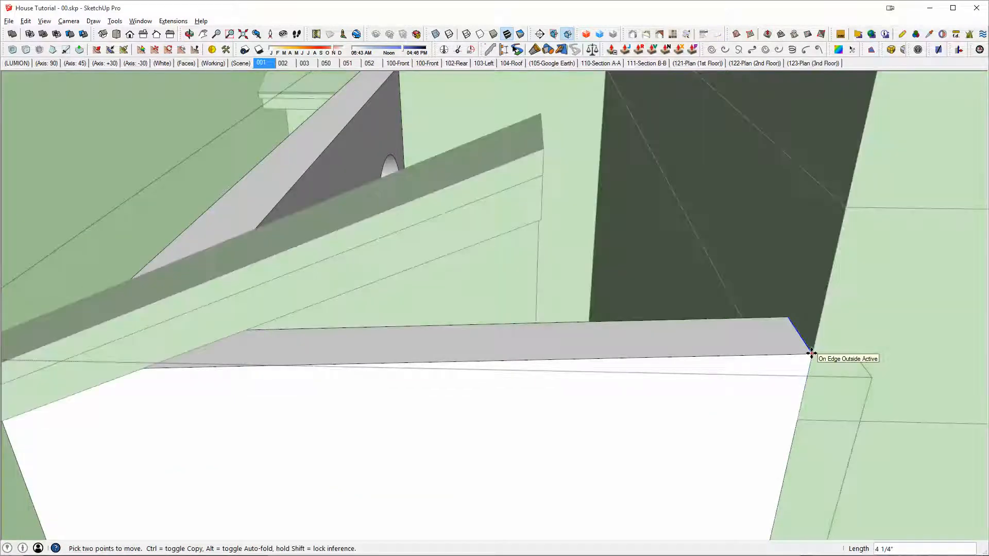
pyautogui.press('x')
pyautogui.click(812, 354)
pyautogui.moveTo(810, 330); pyautogui.dragTo(825, 242, button='middle')
pyautogui.click(825, 248)
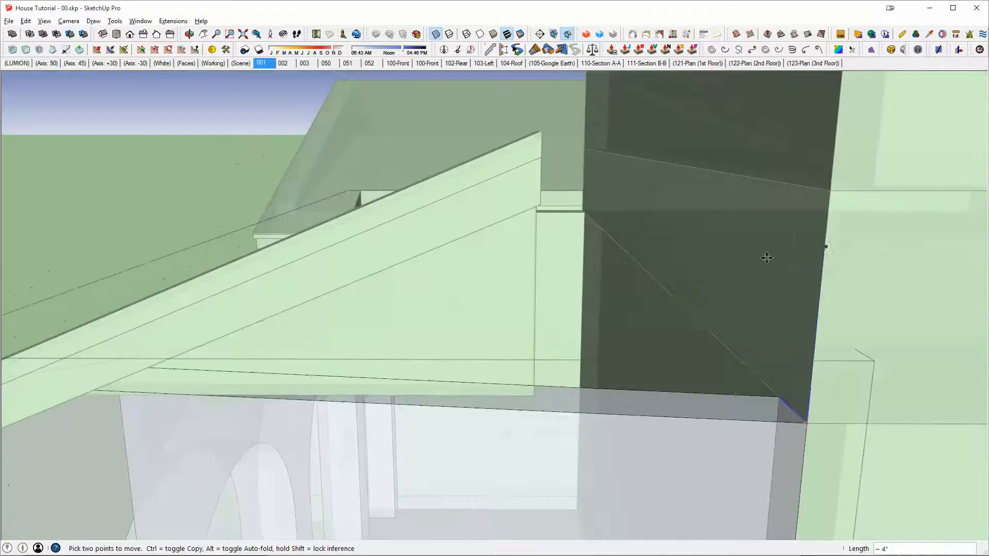
pyautogui.moveTo(768, 256); pyautogui.dragTo(577, 217, button='middle')
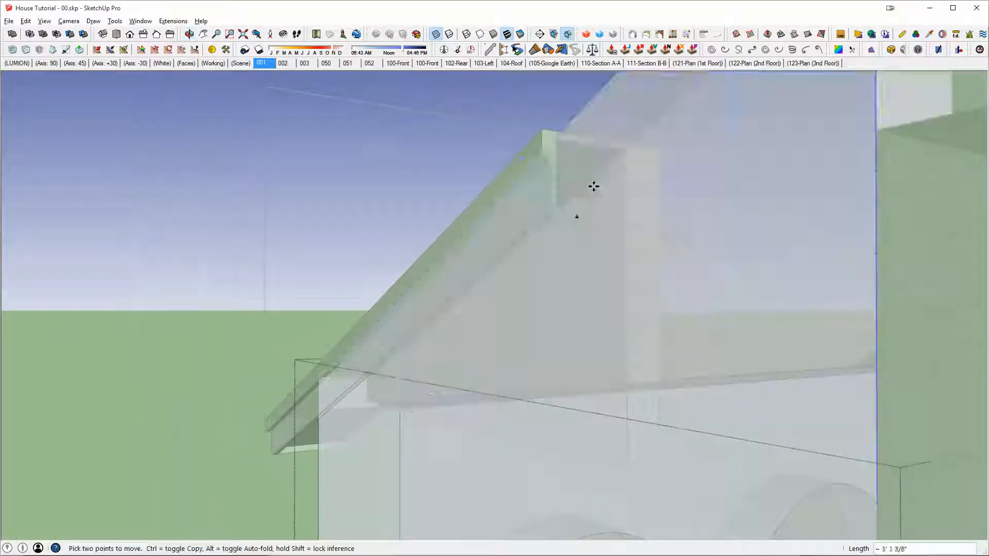
pyautogui.moveTo(648, 183); pyautogui.dragTo(570, 155, button='middle')
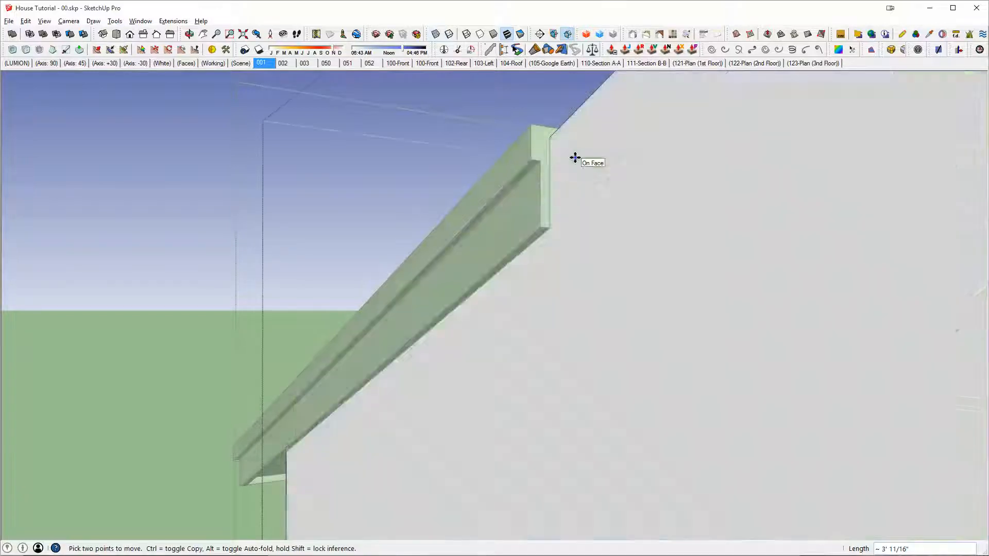
pyautogui.moveTo(574, 156); pyautogui.dragTo(481, 296, button='middle')
pyautogui.scroll(-3, 546, 239)
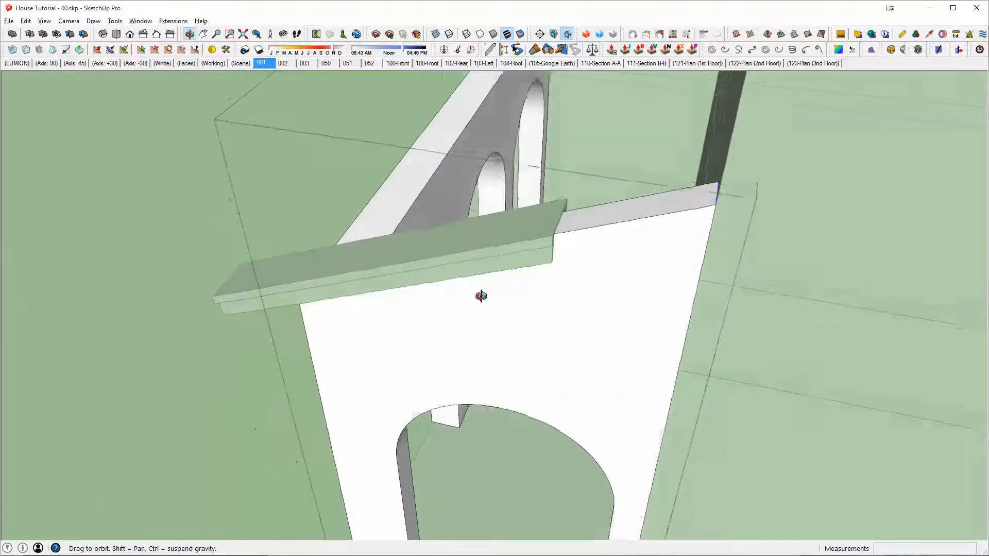
# Step: Open the porch eave solid for editing and select its upper end face
pyautogui.press('space')
pyautogui.doubleClick(543, 212)
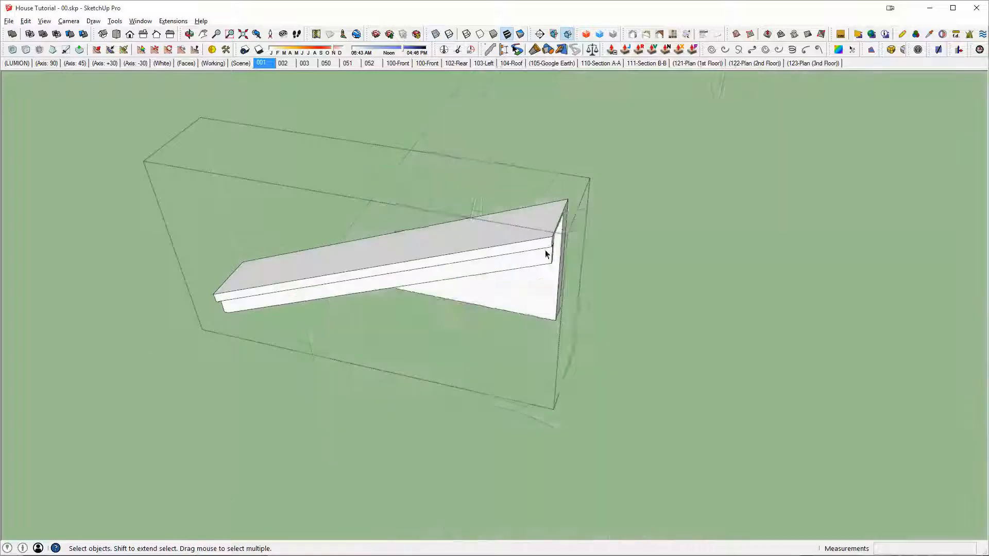
pyautogui.moveTo(546, 249); pyautogui.dragTo(538, 281, button='middle')
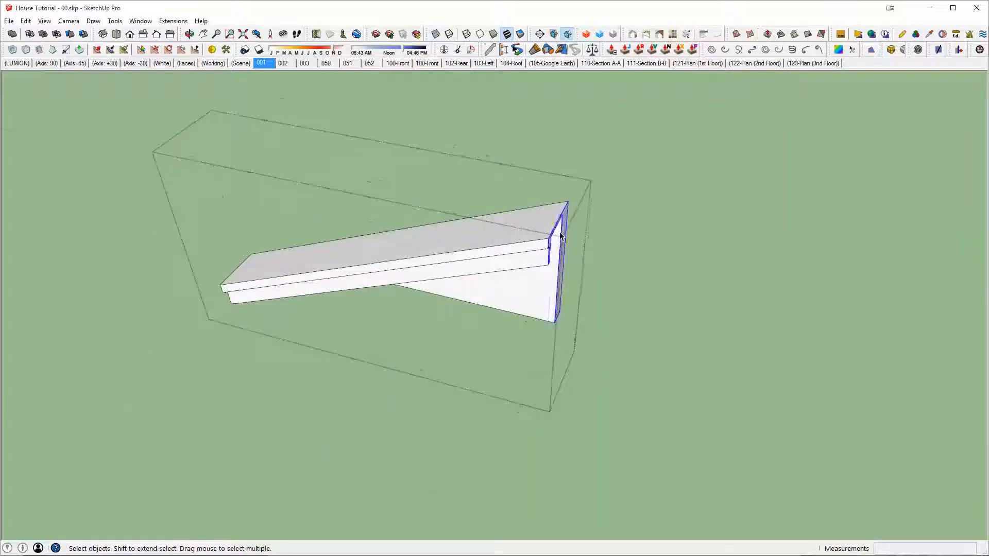
pyautogui.moveTo(561, 236); pyautogui.dragTo(404, 139, button='middle')
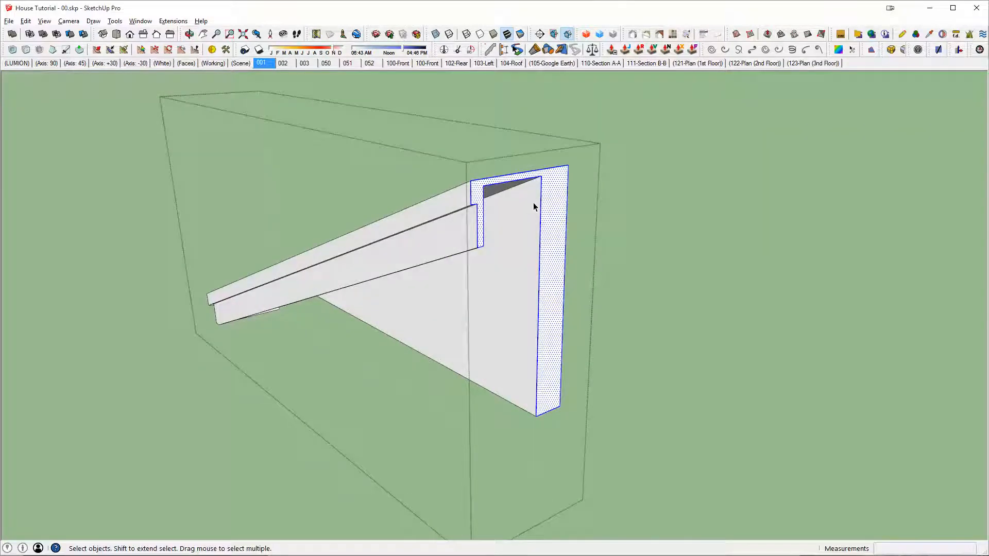
pyautogui.moveTo(529, 204); pyautogui.dragTo(748, 223, button='middle')
pyautogui.press('i')
pyautogui.scroll(-4, 586, 222)
pyautogui.moveTo(625, 170); pyautogui.dragTo(675, 273, button='middle')
pyautogui.scroll(-5, 206, 273)
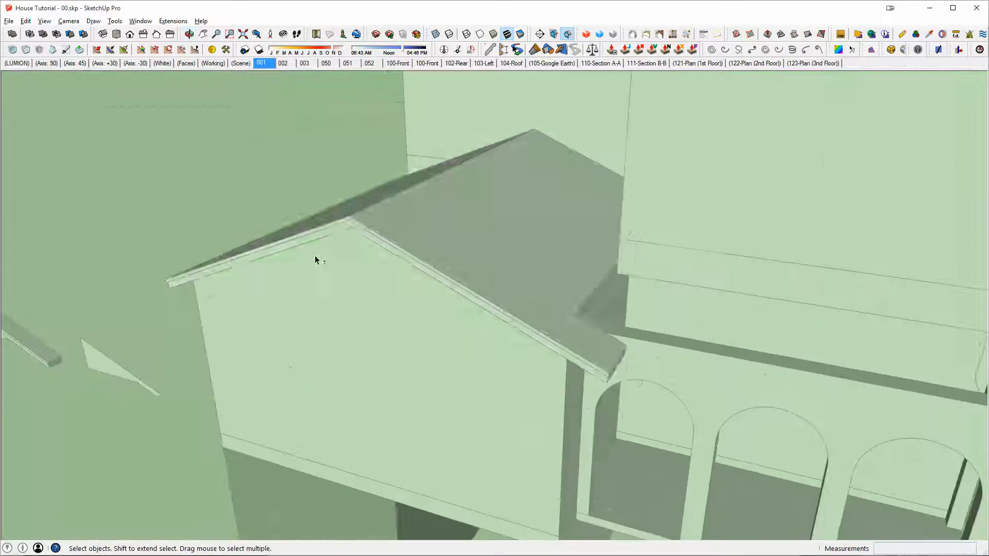
# Step: Open the front gable roof for editing in isolation and group all of its geometry
pyautogui.doubleClick(425, 229)
pyautogui.press('i')
pyautogui.moveTo(407, 241); pyautogui.dragTo(598, 109, button='middle')
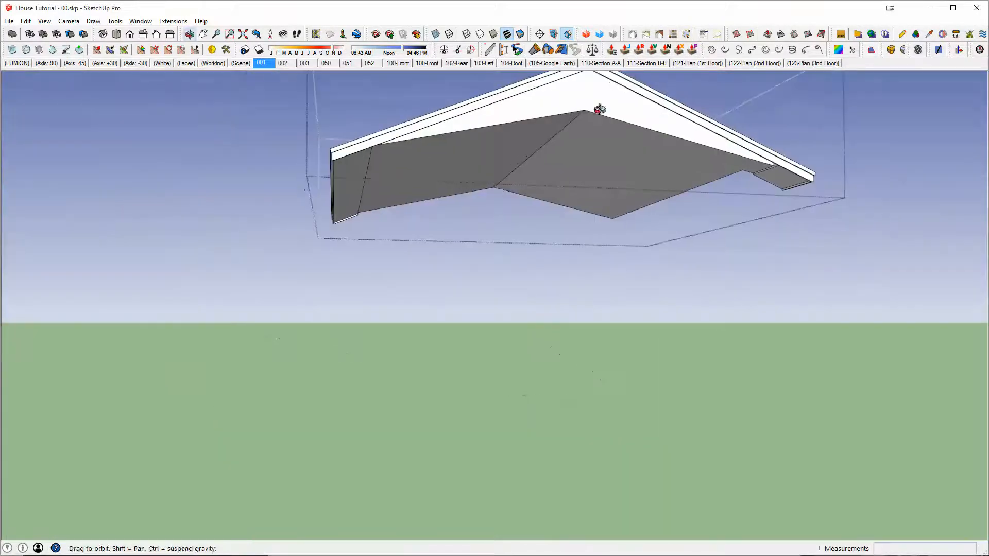
pyautogui.scroll(3, 582, 115)
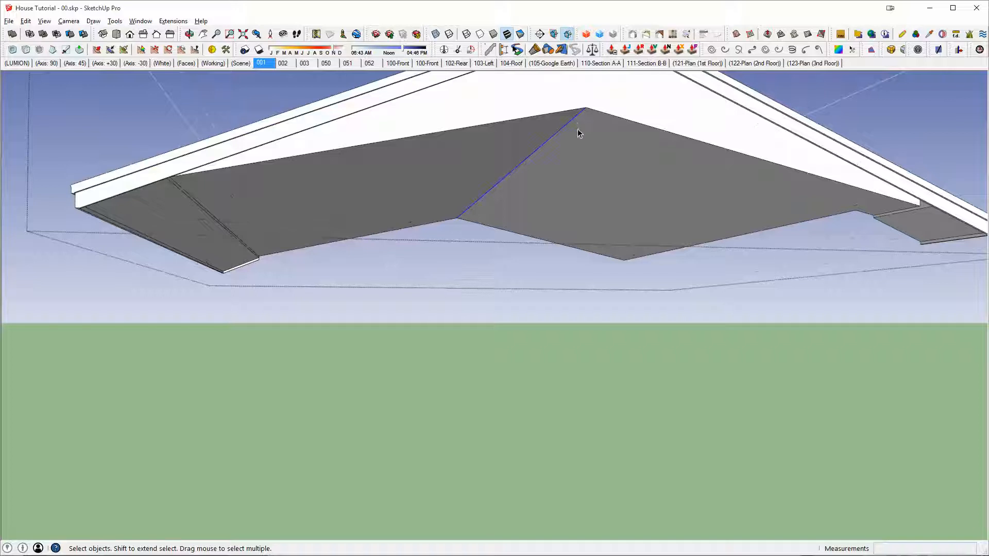
pyautogui.press('m')
pyautogui.moveTo(581, 126); pyautogui.dragTo(250, 172, button='middle')
pyautogui.press('space')
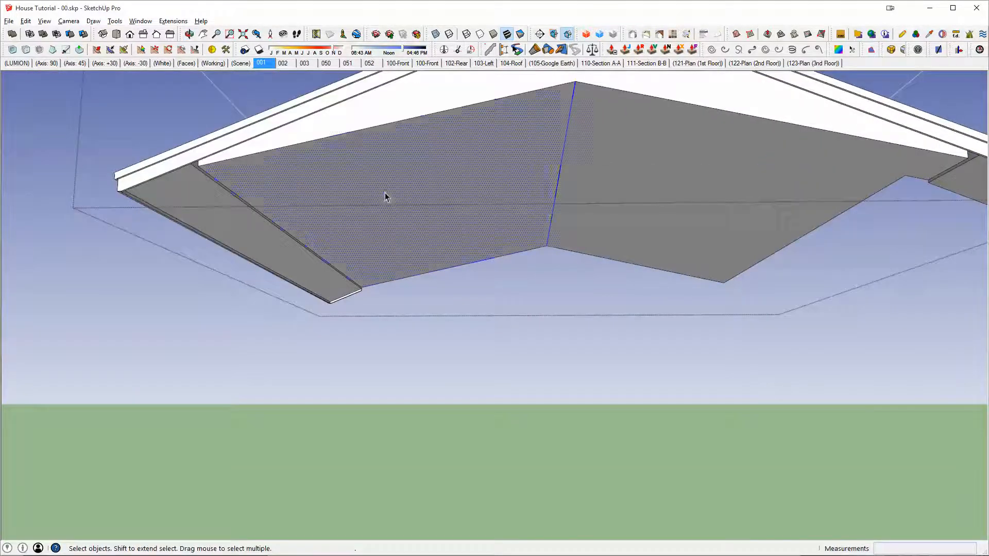
pyautogui.tripleClick(384, 197)
pyautogui.hotkey('ctrl', 'g')
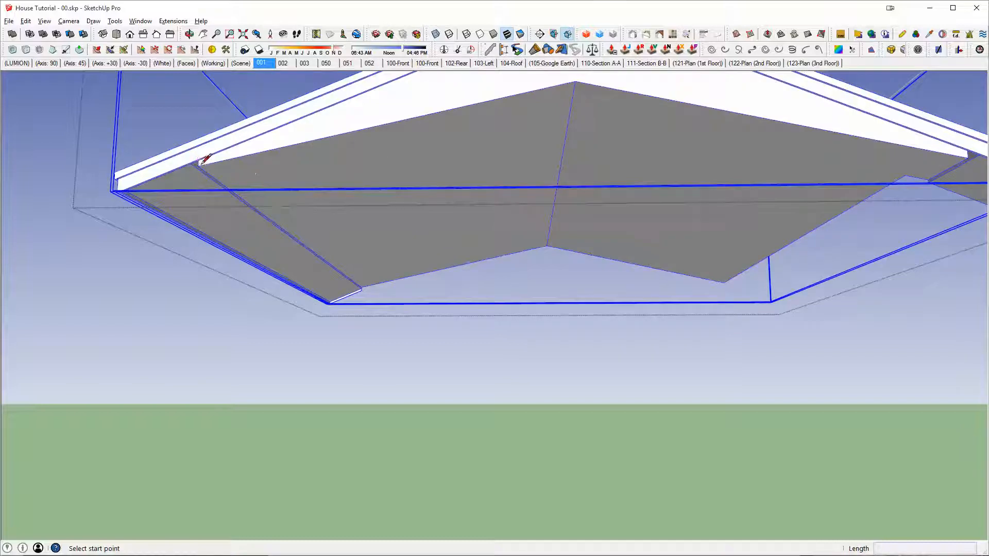
# Step: Draw a triangular profile beneath half of the gable, from ridge to eave corner, and extrude it 22' along the roof
pyautogui.scroll(2, 204, 161)
pyautogui.scroll(-2, 433, 167)
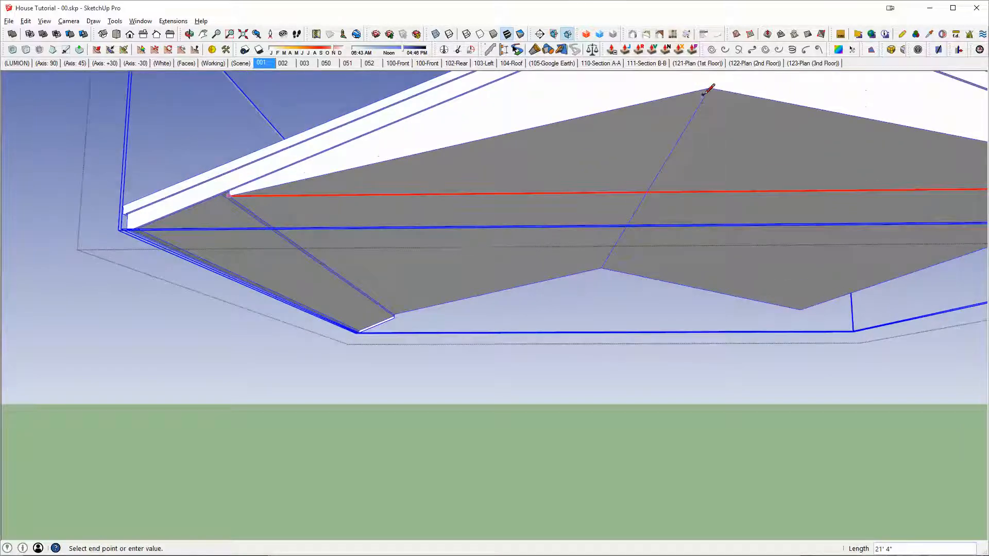
pyautogui.click(231, 195)
pyautogui.press('p')
pyautogui.moveTo(546, 203); pyautogui.dragTo(596, 166, button='middle')
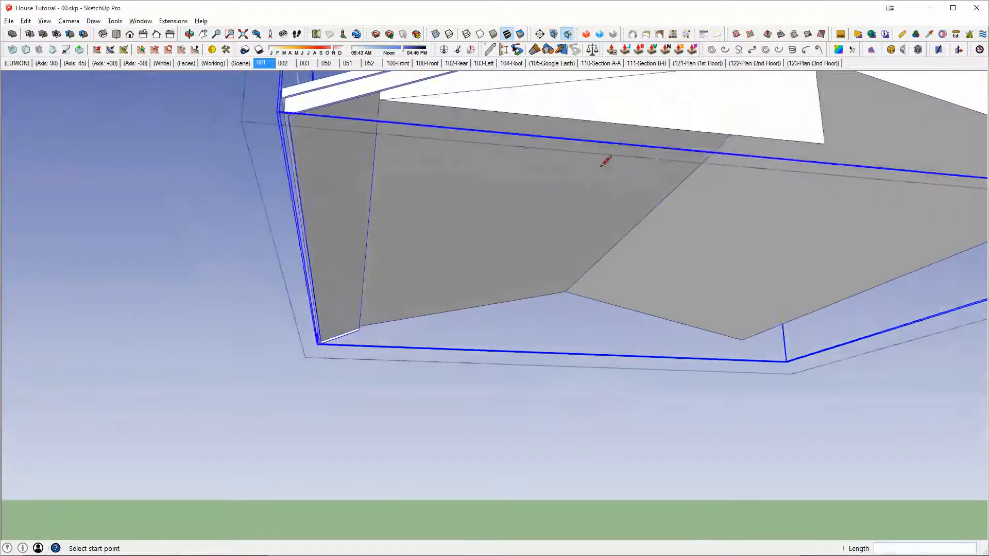
pyautogui.moveTo(652, 119); pyautogui.dragTo(622, 317)
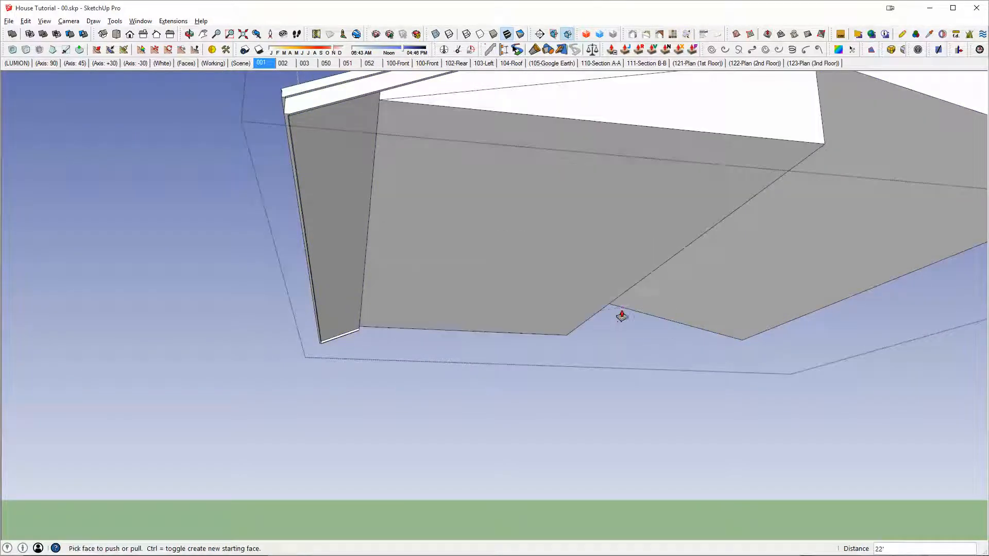
pyautogui.moveTo(622, 316); pyautogui.dragTo(325, 254, button='middle')
# Step: Group the extruded triangular wedge and place a copy of it beyond the gable's opposite eave
pyautogui.press('space')
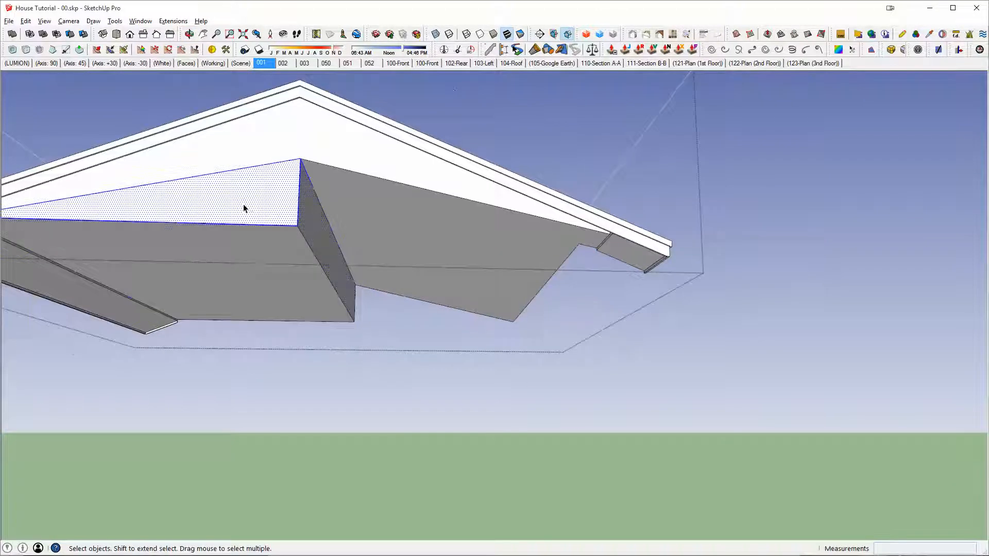
pyautogui.click(243, 204)
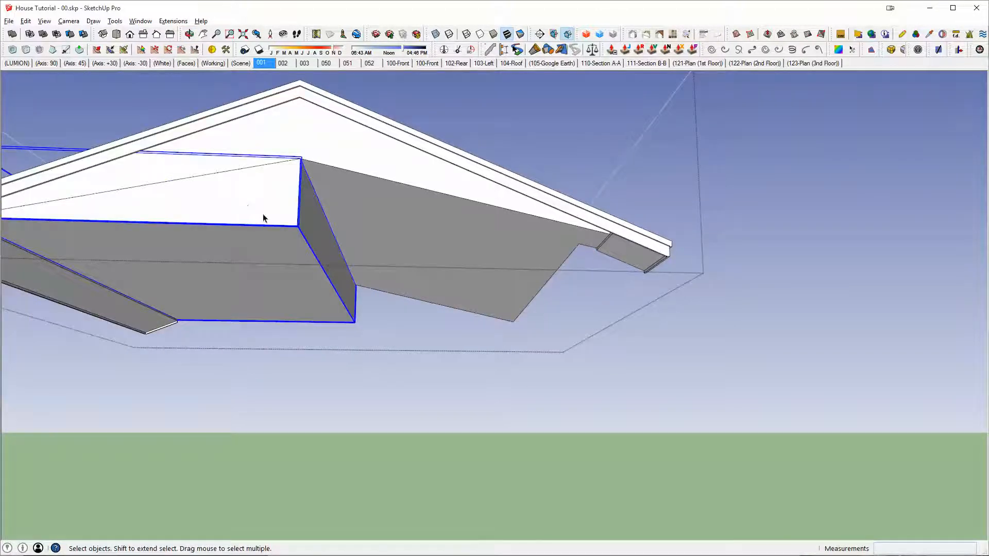
pyautogui.scroll(-2, 264, 215)
pyautogui.press('m')
pyautogui.press('ctrl')
pyautogui.click(236, 209)
pyautogui.click(704, 221)
# Step: Mirror the copied wedge with a red-axis scale of -1 and move it against the original wedge beneath the ridge
pyautogui.press('s')
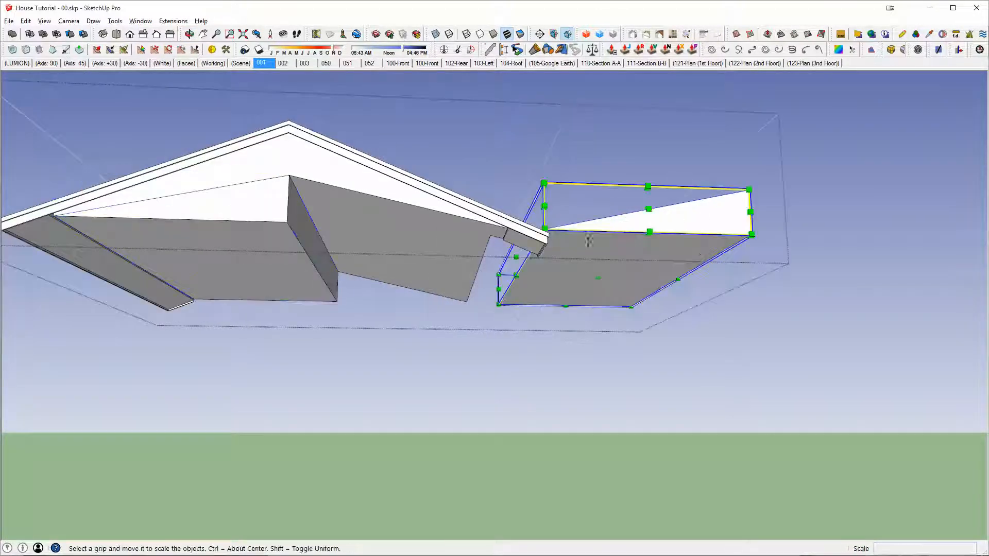
pyautogui.press('Escape')
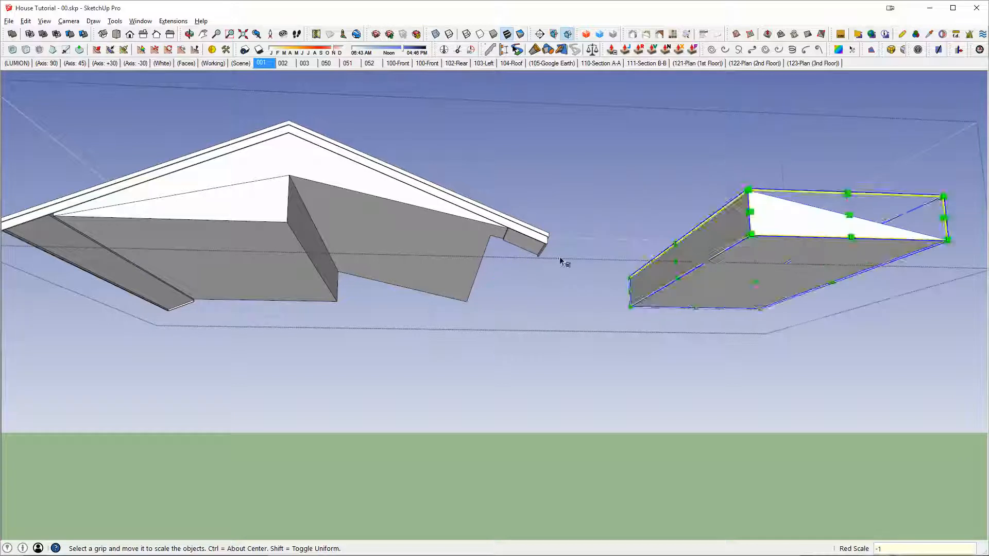
pyautogui.press('m')
pyautogui.click(755, 235)
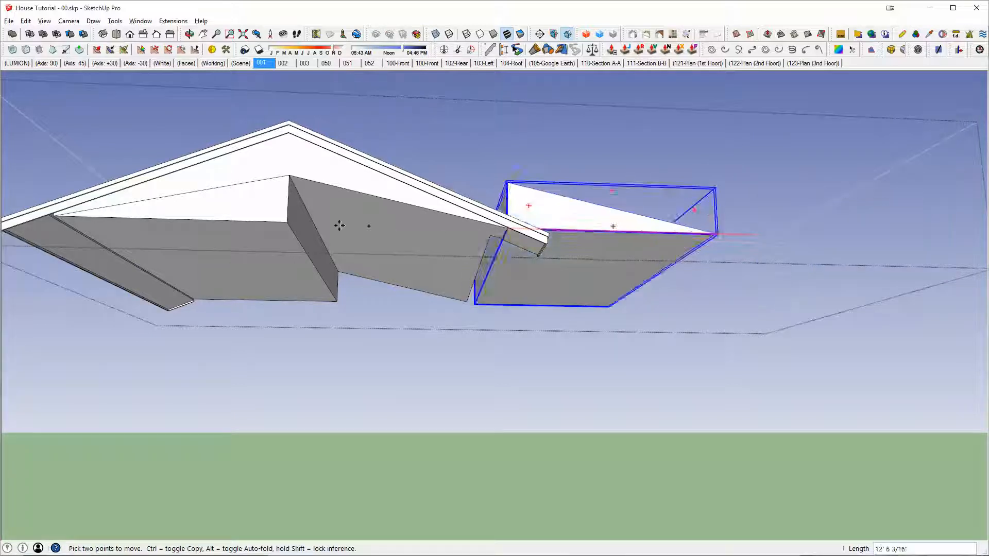
pyautogui.click(284, 219)
# Step: Union the two wedges beneath the gable roof into one filler solid
pyautogui.hotkey('shift', 'o')
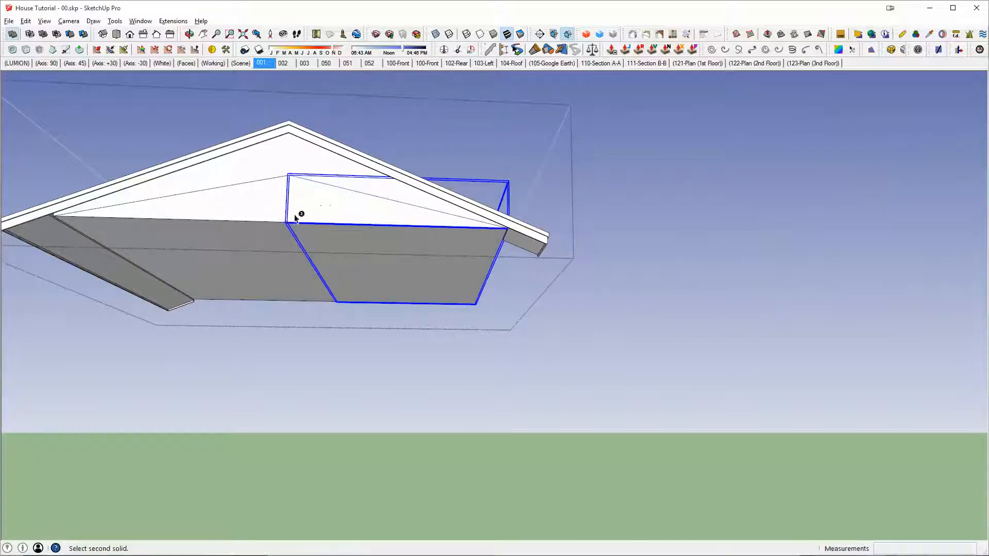
pyautogui.moveTo(346, 199); pyautogui.dragTo(376, 251, button='middle')
pyautogui.scroll(6, 228, 221)
# Step: Draw a rectangle from the roof's eave notch corner, extrude it into a box, and group the box geometry
pyautogui.press('r')
pyautogui.scroll(-5, 210, 271)
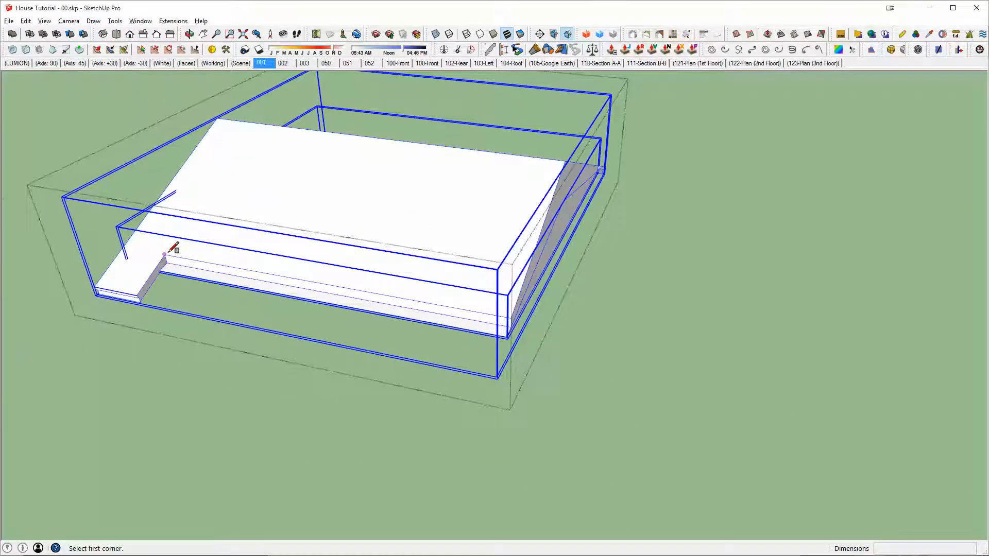
pyautogui.click(165, 254)
pyautogui.click(613, 428)
pyautogui.press('p')
pyautogui.click(556, 400)
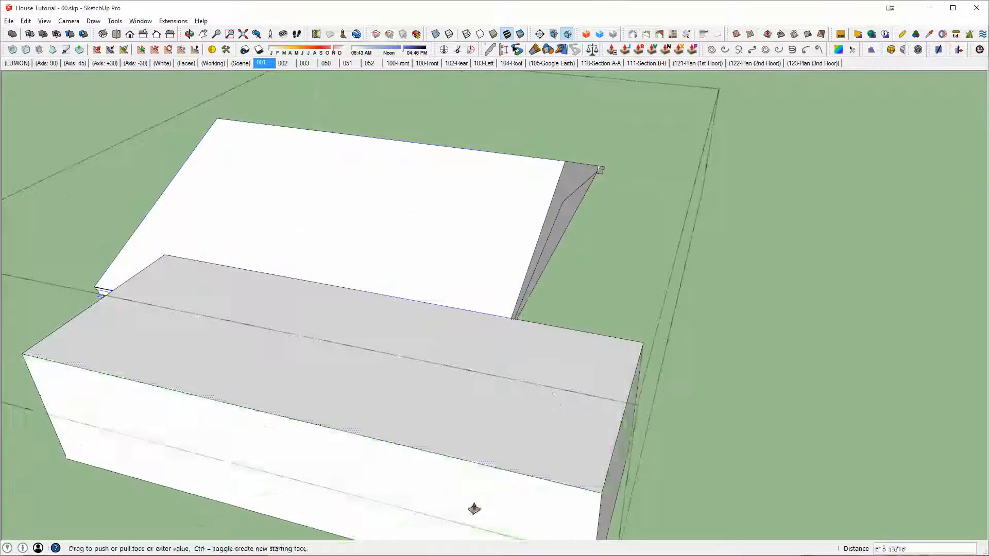
pyautogui.click(474, 509)
pyautogui.press('space')
pyautogui.tripleClick(496, 372)
pyautogui.moveTo(550, 384); pyautogui.dragTo(332, 357, button='middle')
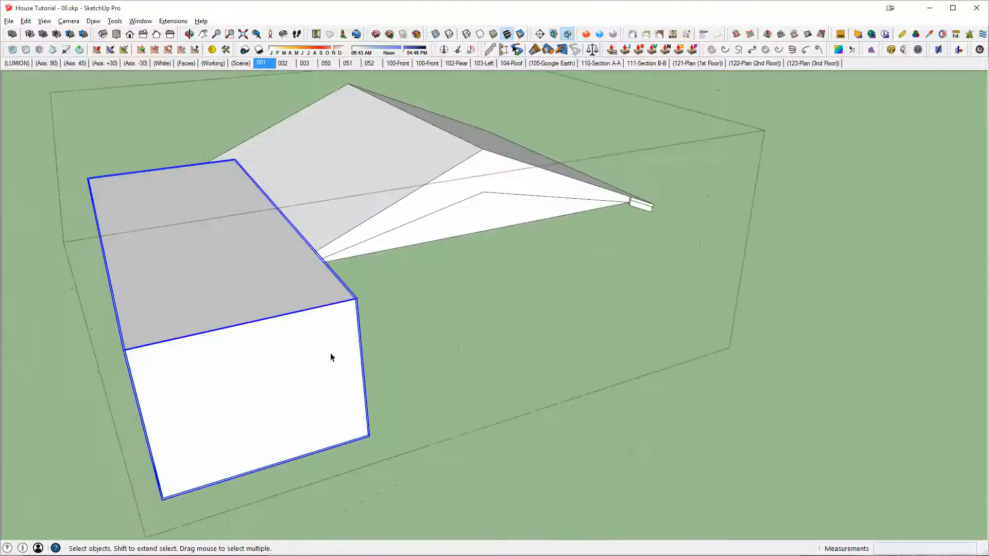
# Step: Subtract the box from the filler solid beneath the gable roof
pyautogui.hotkey('shift', 's')
pyautogui.click(426, 226)
pyautogui.scroll(3, 381, 198)
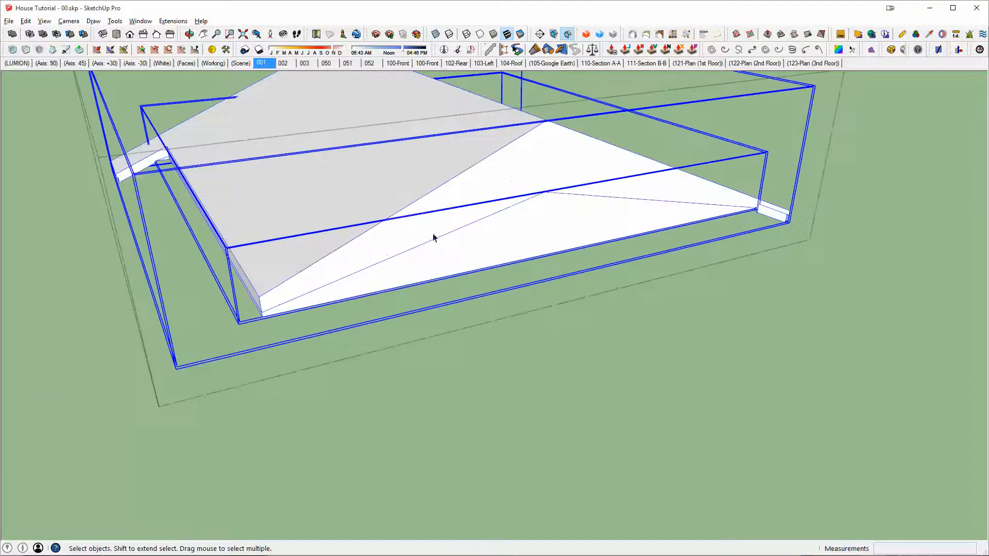
# Step: Merge the filler solid with the gable roof geometry and close the isolated roof for editing
pyautogui.tripleClick(429, 219)
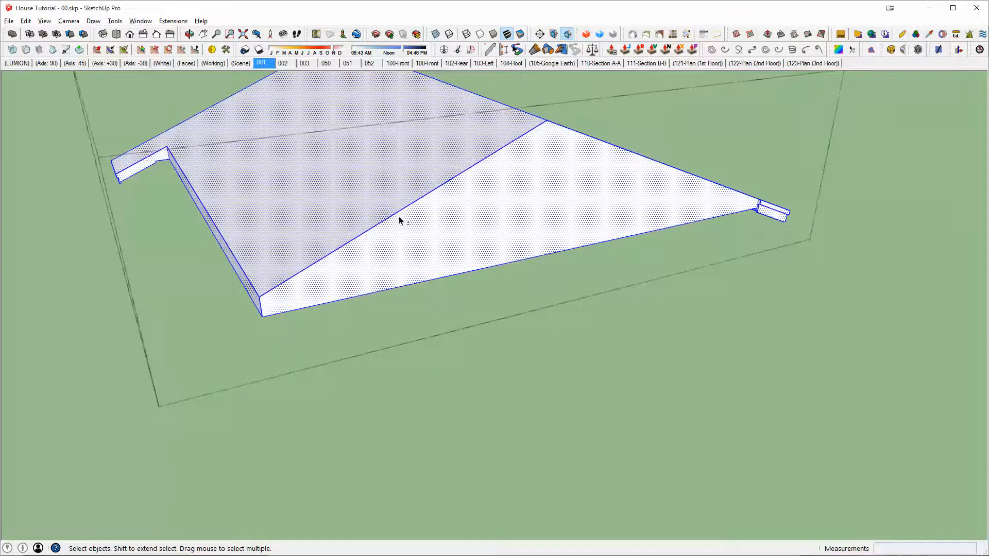
pyautogui.moveTo(346, 190); pyautogui.dragTo(425, 233, button='middle')
pyautogui.moveTo(612, 234); pyautogui.dragTo(512, 209, button='middle')
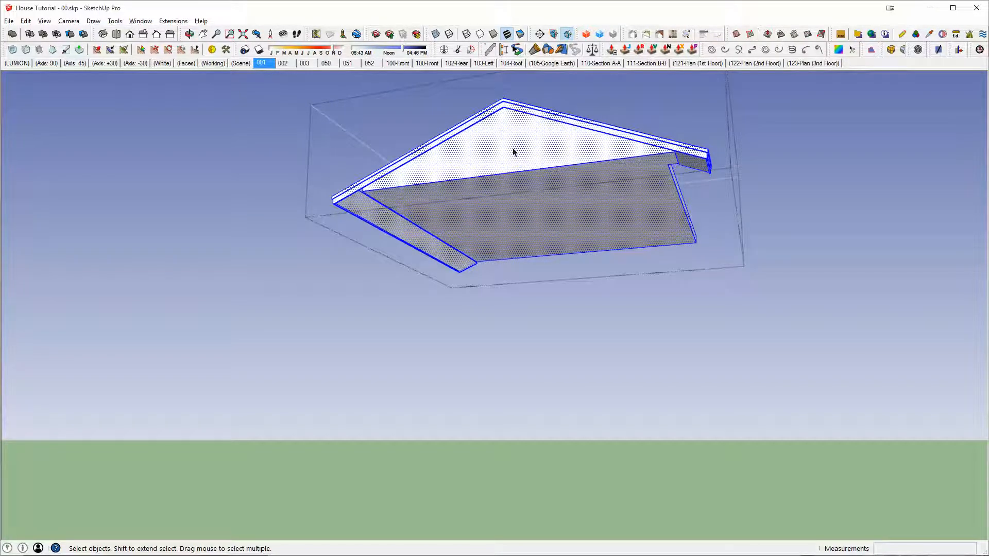
pyautogui.moveTo(568, 173); pyautogui.dragTo(544, 238, button='middle')
pyautogui.press('Escape')
# Step: Examine how the filled gable roof meets the front wall and the neighbouring arcade
pyautogui.scroll(3, 521, 229)
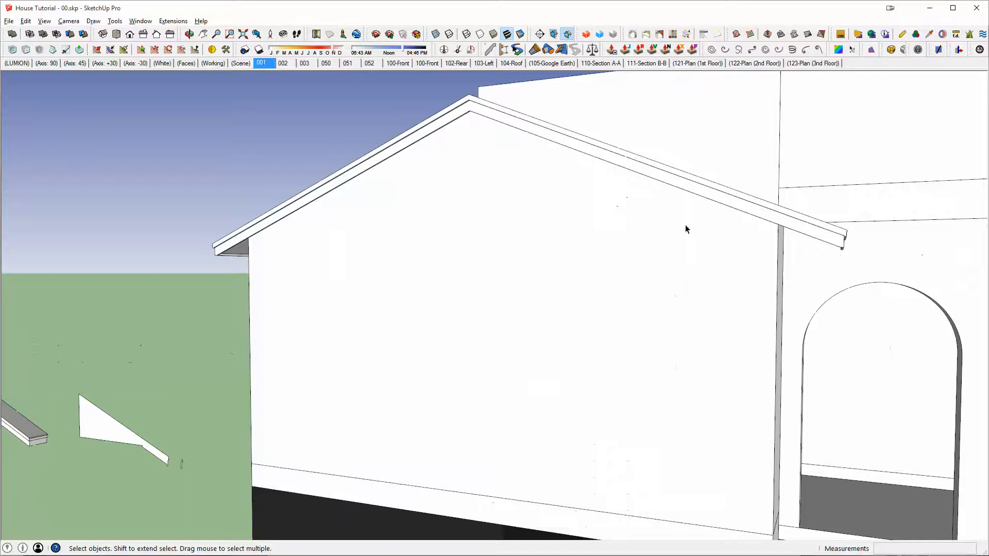
pyautogui.moveTo(684, 224); pyautogui.dragTo(593, 154, button='middle')
pyautogui.click(578, 125)
pyautogui.click(568, 118)
pyautogui.moveTo(470, 120); pyautogui.dragTo(775, 298, button='middle')
pyautogui.press('Escape')
pyautogui.scroll(-3, 808, 300)
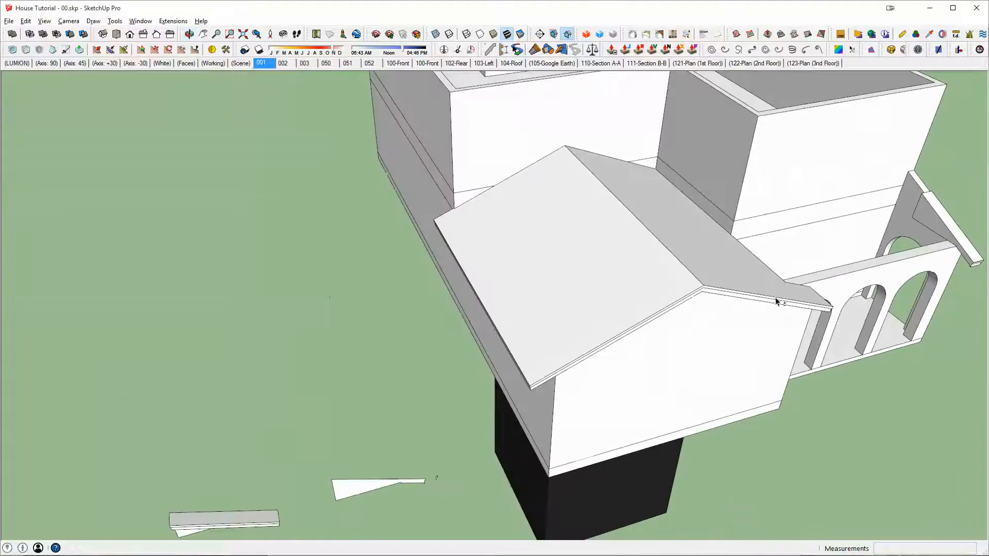
# Step: Display the section planes and move the front cutting plane deeper into the house, through the gabled wing and porch
pyautogui.press('x')
pyautogui.click(724, 393)
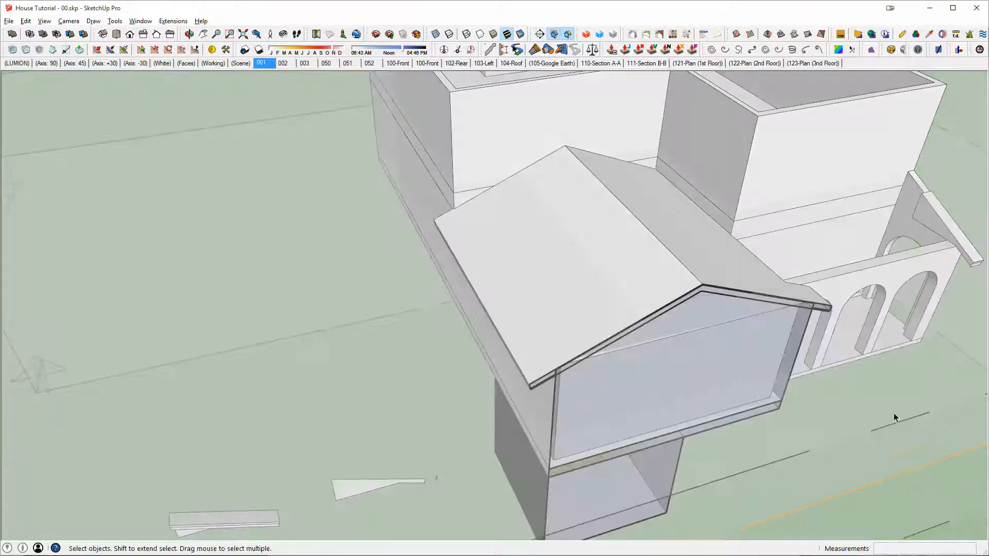
pyautogui.scroll(-5, 894, 413)
pyautogui.click(592, 344)
pyautogui.press('m')
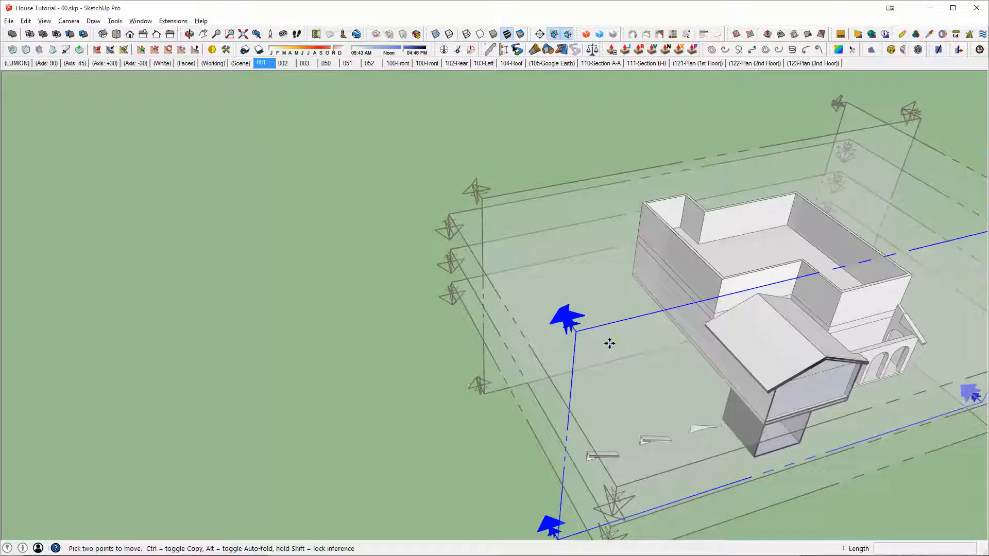
pyautogui.click(609, 342)
# Step: Examine the cut through the gable roof and the room below, and hide the section planes
pyautogui.moveTo(717, 374); pyautogui.dragTo(637, 190, button='middle')
pyautogui.scroll(6, 779, 304)
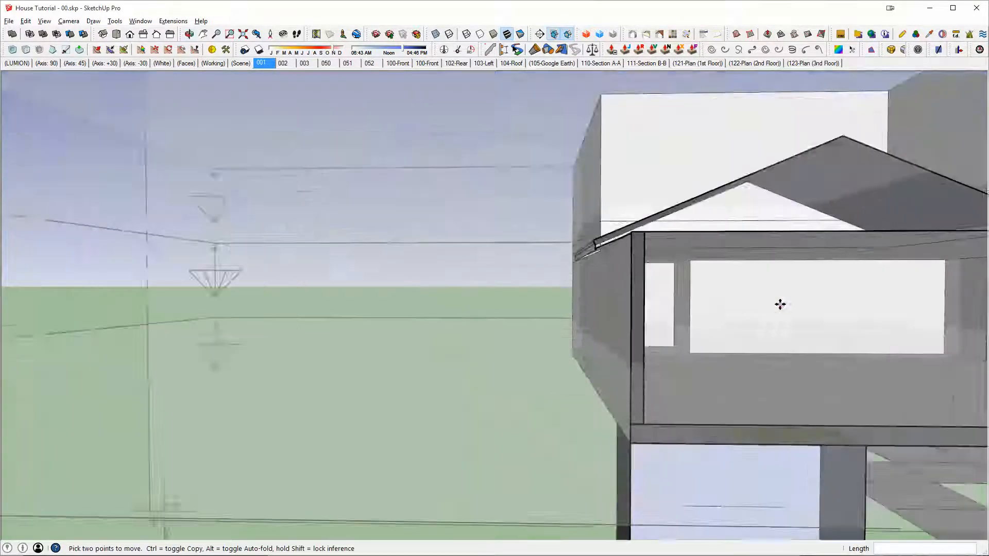
pyautogui.middleClick(821, 304)
pyautogui.scroll(-4, 826, 271)
pyautogui.keyDown('shift'); pyautogui.moveTo(826, 271); pyautogui.dragTo(572, 263, button='middle'); pyautogui.keyUp('shift')
pyautogui.scroll(4, 507, 251)
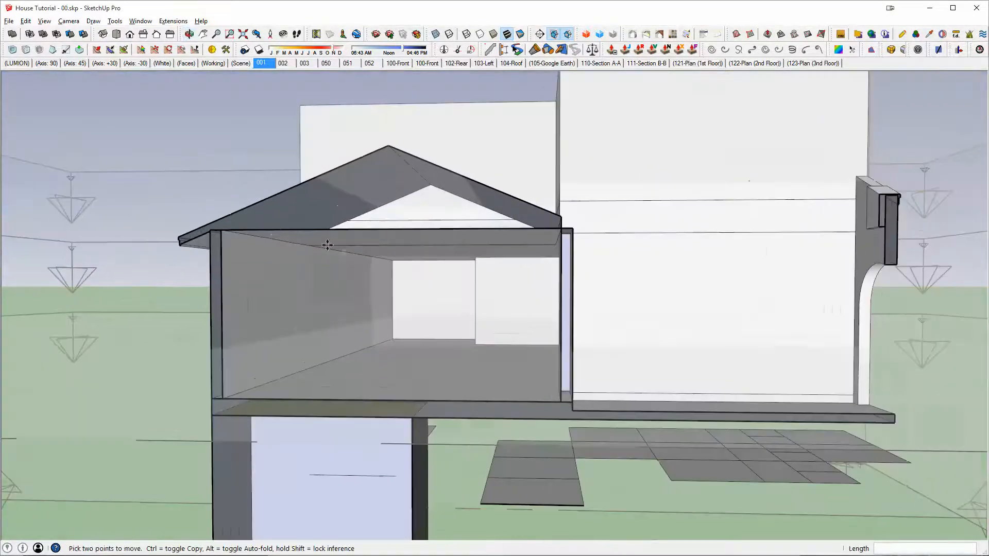
pyautogui.moveTo(374, 230); pyautogui.dragTo(444, 181, button='middle')
pyautogui.scroll(1, 444, 182)
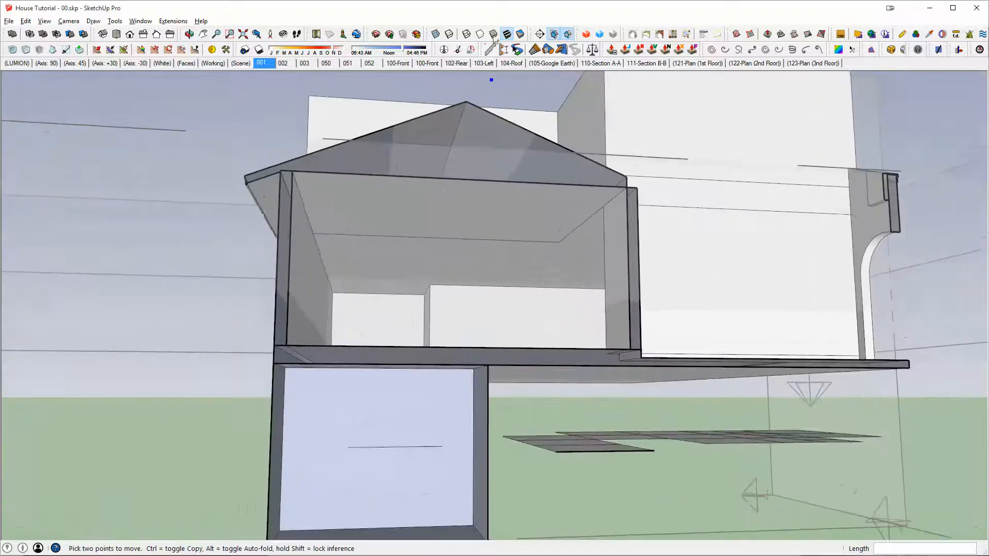
pyautogui.click(554, 35)
pyautogui.scroll(3, 461, 193)
pyautogui.press('space')
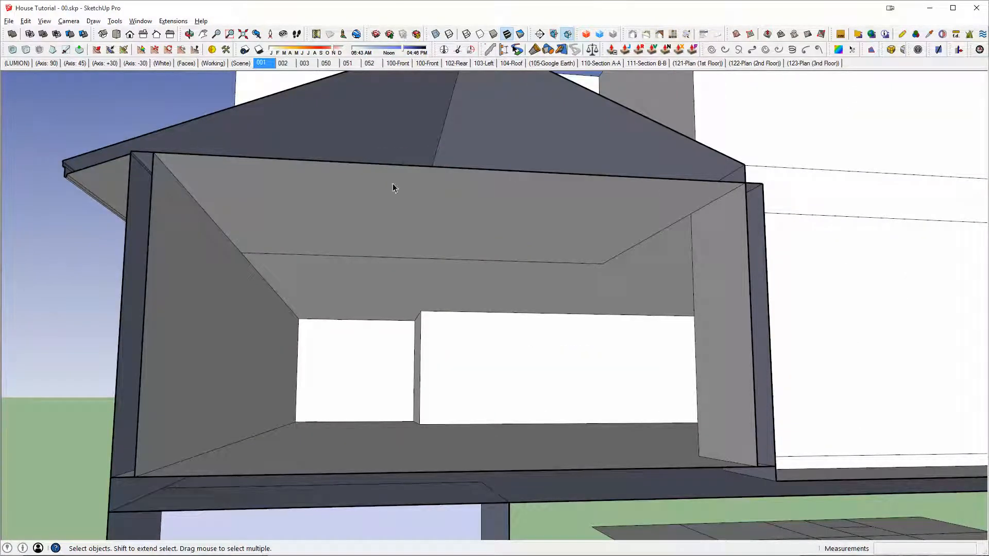
# Step: Check the underside of the gable roof against the room, both in section and with the roof isolated
pyautogui.moveTo(393, 188); pyautogui.dragTo(467, 255, button='middle')
pyautogui.scroll(-3, 400, 232)
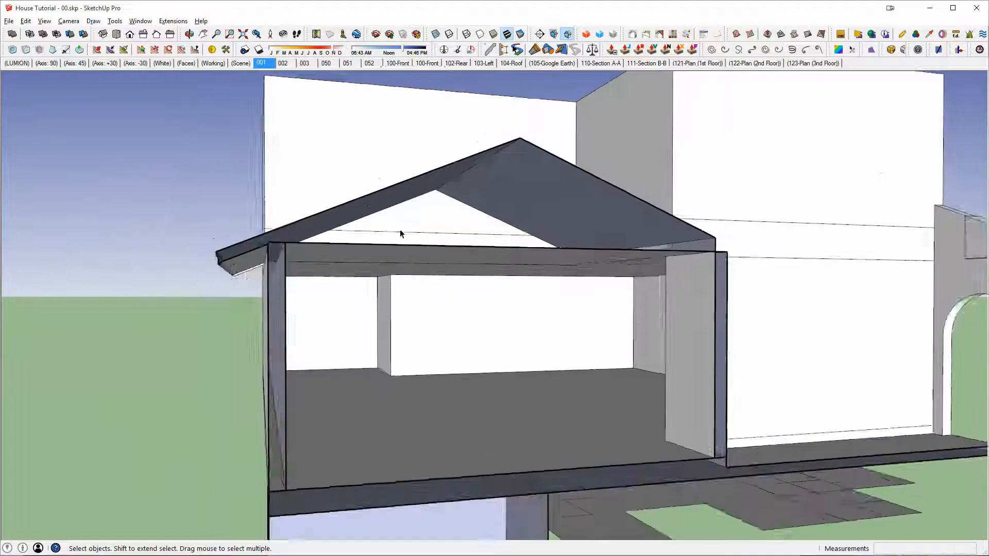
pyautogui.moveTo(400, 232); pyautogui.dragTo(503, 274, button='middle')
pyautogui.doubleClick(503, 273)
pyautogui.doubleClick(660, 269)
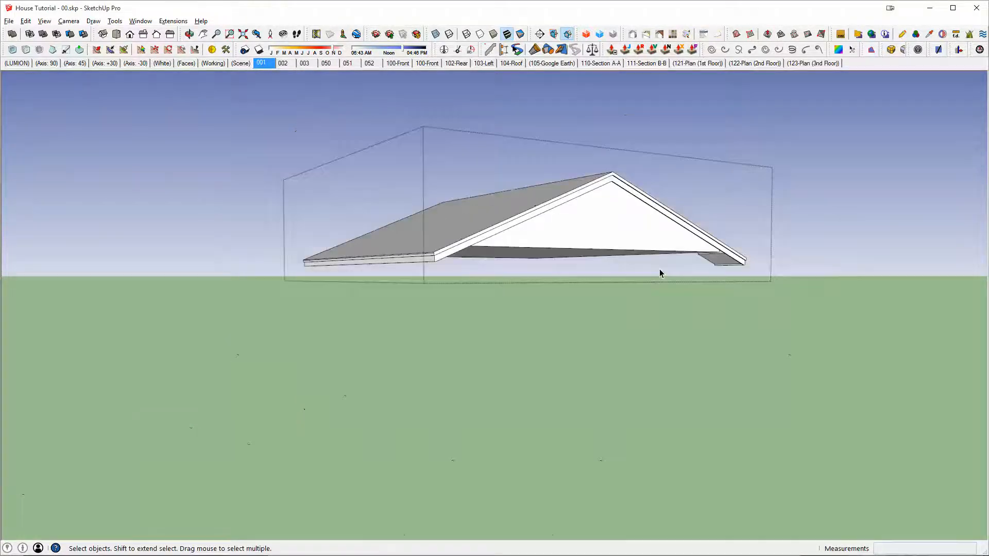
pyautogui.moveTo(659, 269); pyautogui.dragTo(642, 307, button='middle')
pyautogui.press('Escape')
# Step: Open the short porch roof piece above the arcade's end wall for editing in isolation
pyautogui.moveTo(703, 273); pyautogui.dragTo(774, 282, button='middle')
pyautogui.scroll(3, 775, 282)
pyautogui.moveTo(686, 249); pyautogui.dragTo(672, 323, button='middle')
pyautogui.scroll(2, 630, 259)
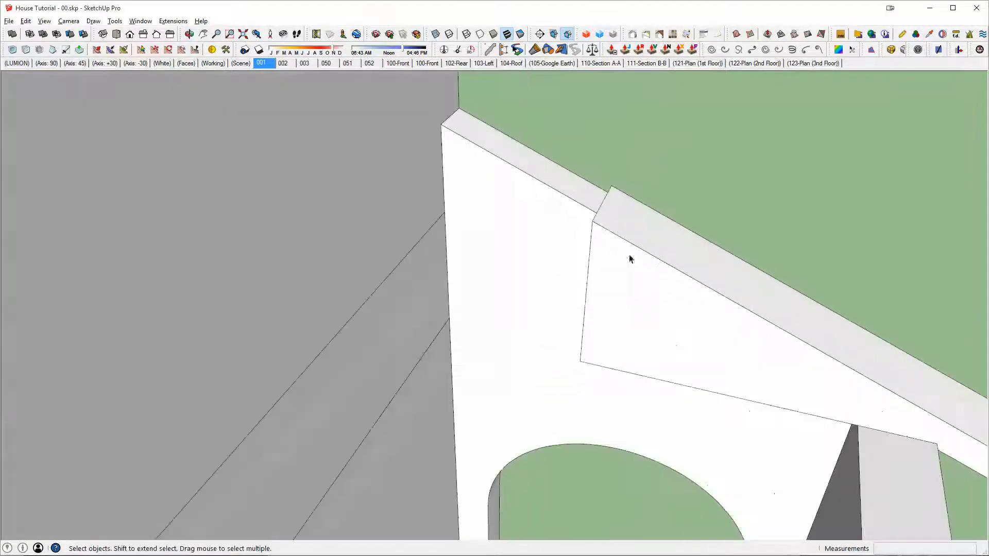
pyautogui.scroll(-6, 850, 368)
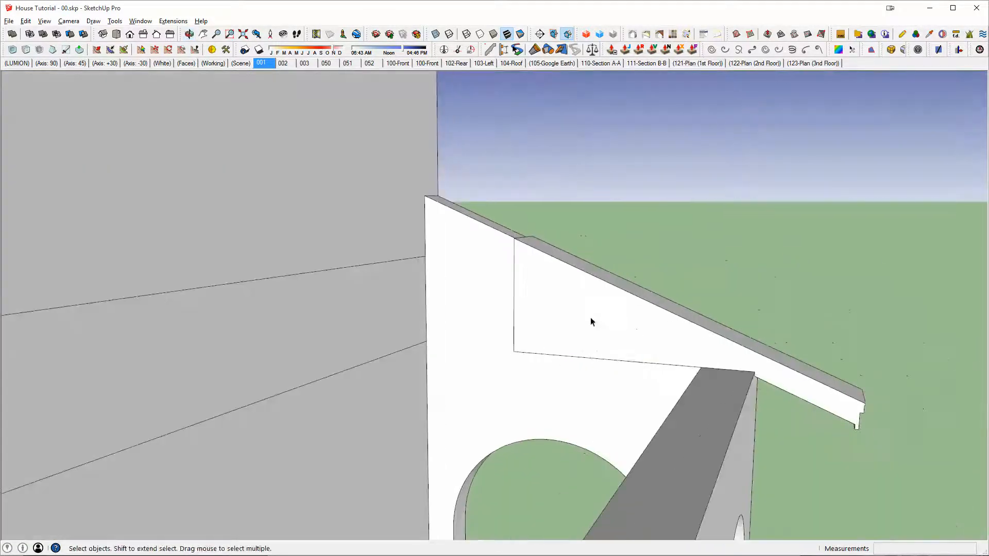
pyautogui.tripleClick(591, 322)
pyautogui.moveTo(601, 339); pyautogui.dragTo(695, 350, button='middle')
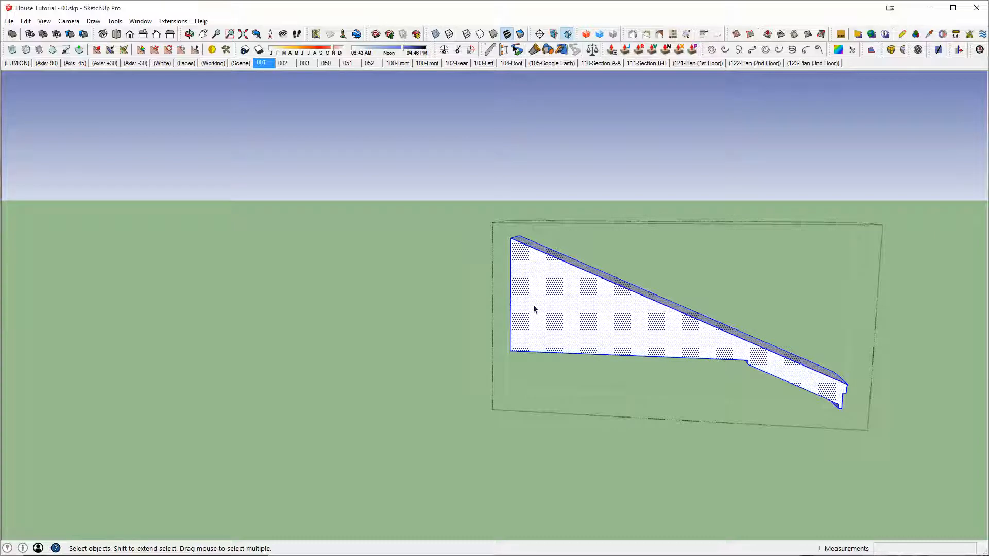
# Step: Select the vertical end face of the porch roof nearest the house and show the rest of the model faded
pyautogui.moveTo(533, 305); pyautogui.dragTo(533, 313, button='middle')
pyautogui.moveTo(470, 192); pyautogui.dragTo(621, 439)
pyautogui.moveTo(521, 283); pyautogui.dragTo(548, 325, button='middle')
pyautogui.keyDown('shift'); pyautogui.moveTo(548, 324); pyautogui.dragTo(276, 339, button='middle'); pyautogui.keyUp('shift')
pyautogui.hotkey('shift', 'h')
pyautogui.scroll(3, 453, 292)
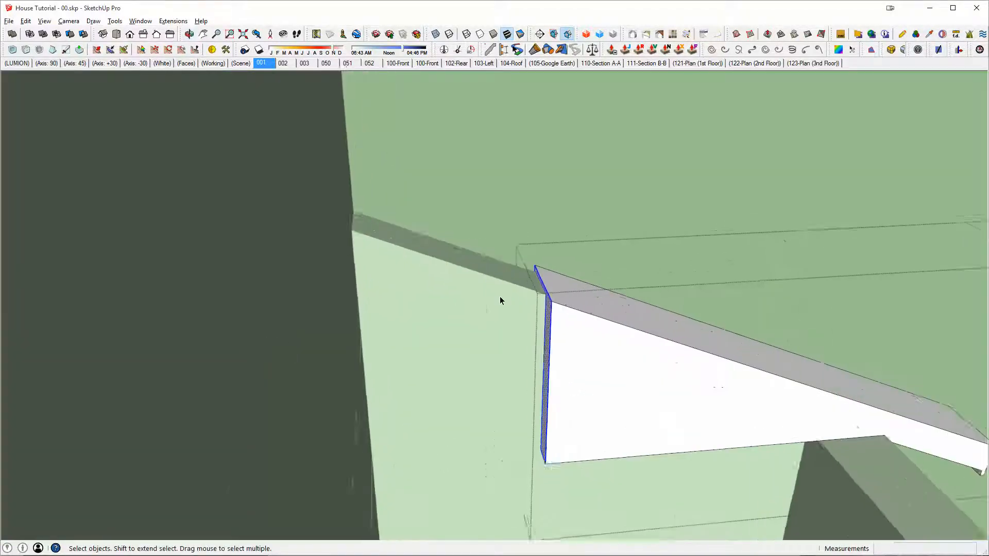
pyautogui.scroll(3, 515, 303)
pyautogui.press('m')
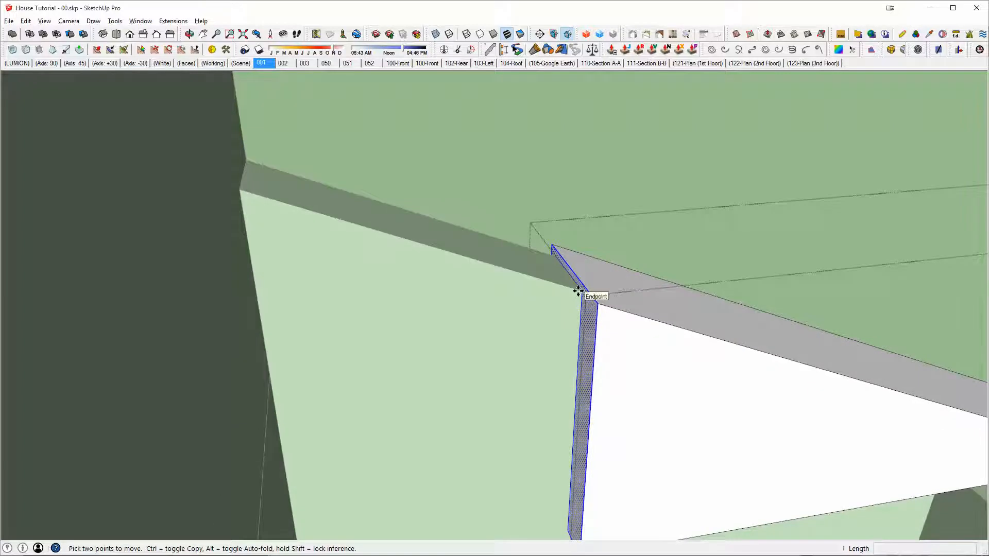
pyautogui.press('l')
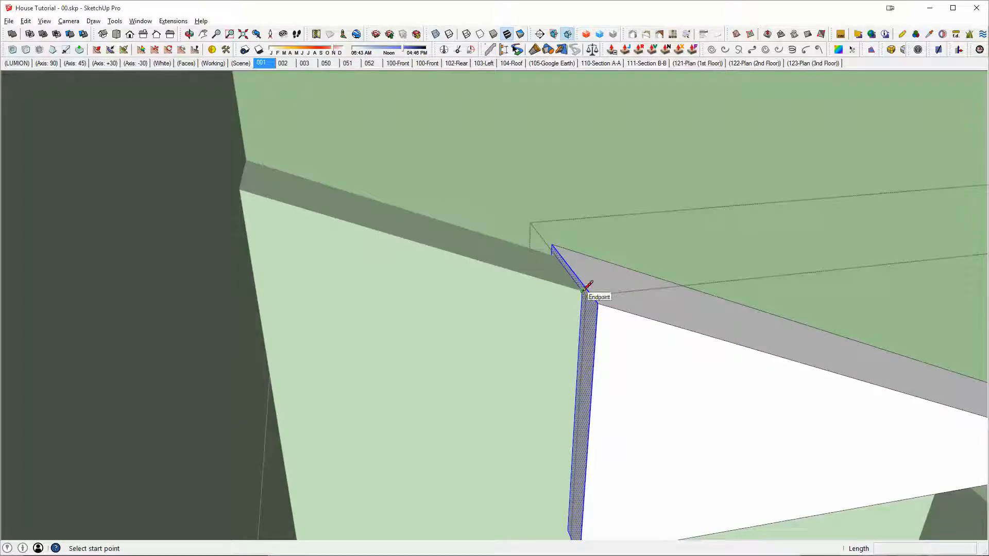
pyautogui.click(583, 291)
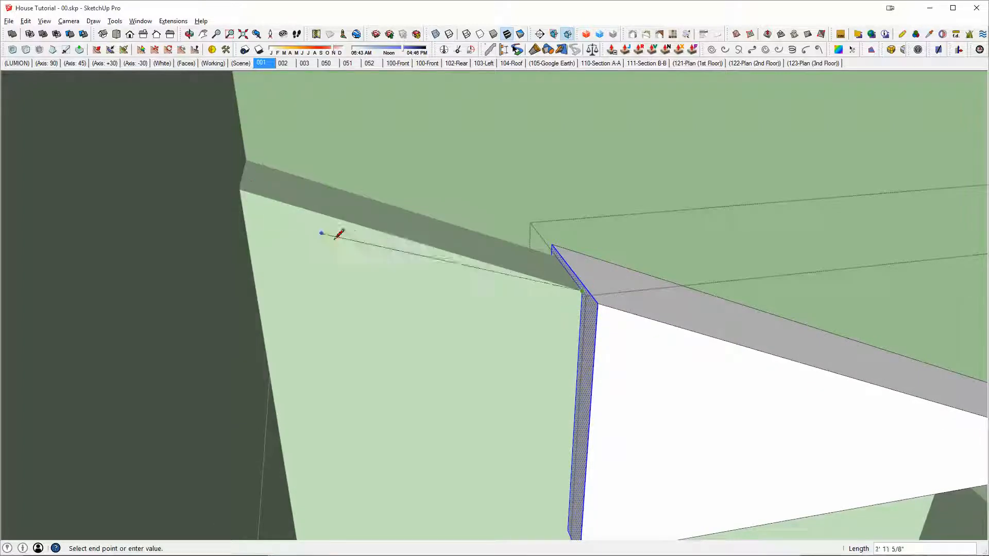
pyautogui.scroll(-1, 339, 235)
pyautogui.press('space')
# Step: Extend the porch roof's inner end up its slope to the house wall corner, about 2' 6 7/16"
pyautogui.moveTo(380, 144); pyautogui.dragTo(622, 523)
pyautogui.press('m')
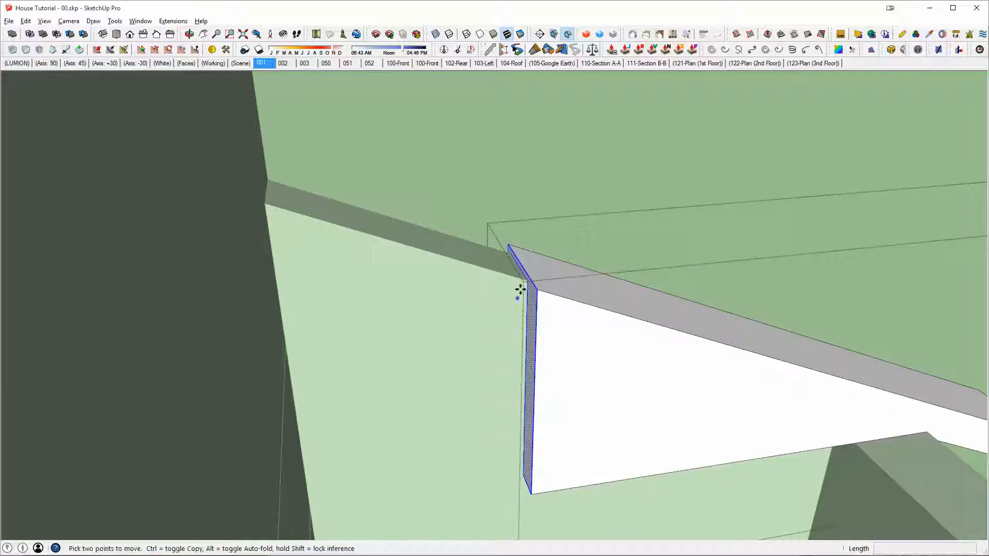
pyautogui.click(523, 283)
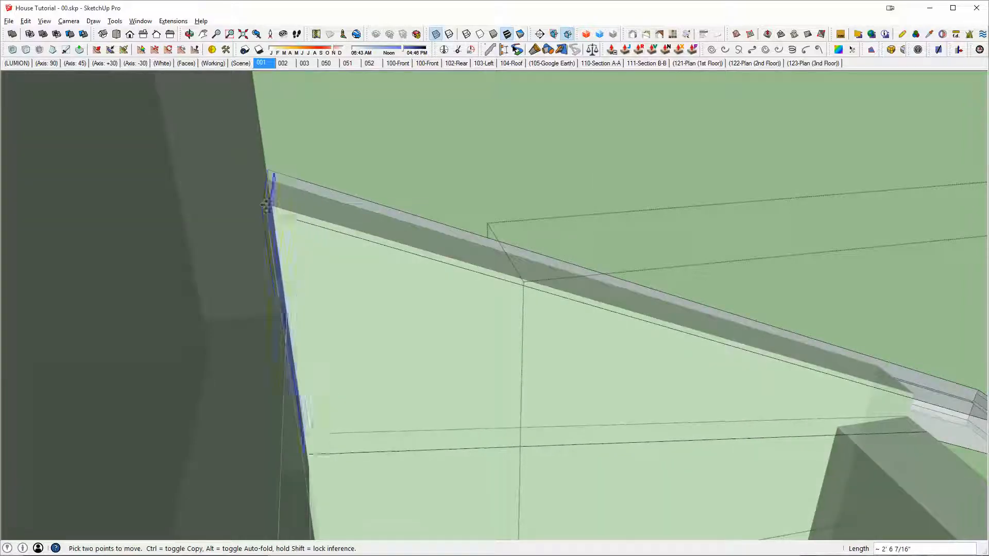
pyautogui.click(265, 205)
pyautogui.moveTo(660, 407); pyautogui.dragTo(555, 313, button='middle')
pyautogui.scroll(-2, 575, 360)
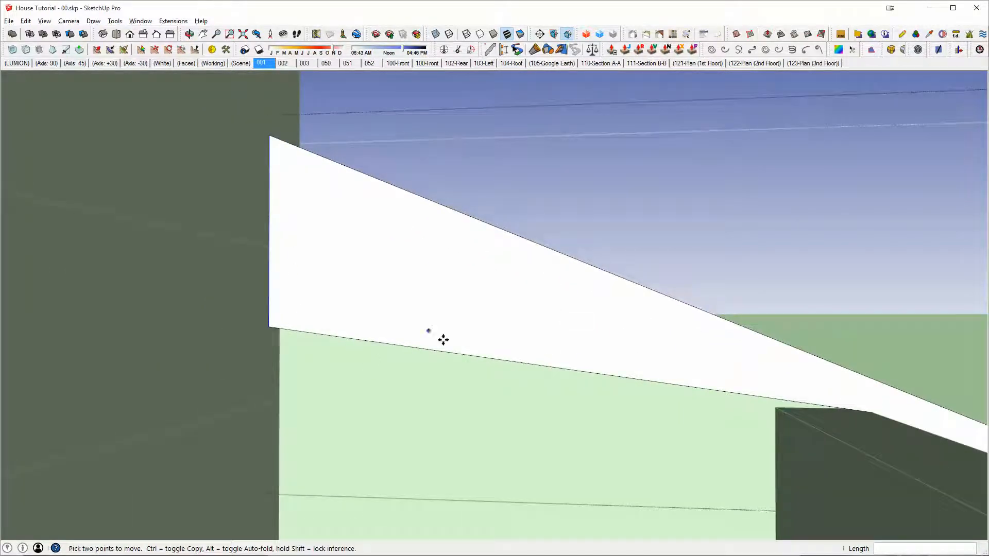
# Step: Hide the surrounding model and lower the bottom edge of the porch roof's inner end about 11 11/16", level with the eave corner
pyautogui.moveTo(441, 338); pyautogui.dragTo(619, 396, button='middle')
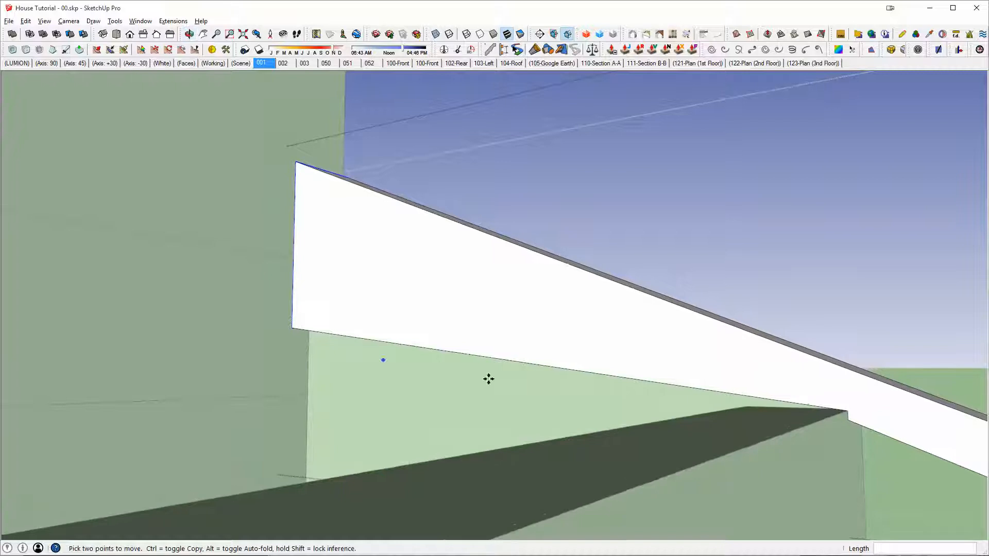
pyautogui.press('space')
pyautogui.press('h')
pyautogui.keyDown('shift'); pyautogui.moveTo(267, 298); pyautogui.dragTo(391, 380); pyautogui.keyUp('shift')
pyautogui.press('c')
pyautogui.press('x')
pyautogui.press('space')
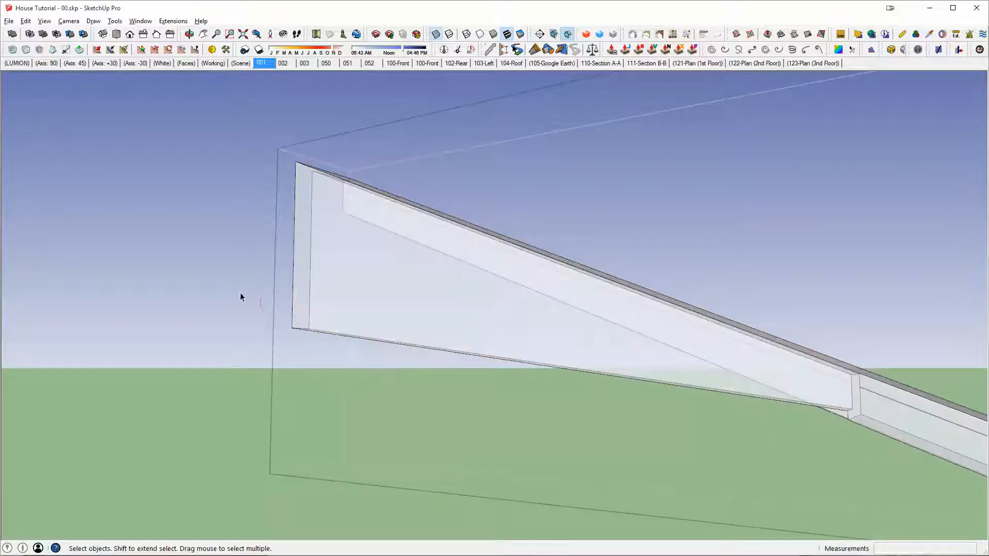
pyautogui.moveTo(240, 292); pyautogui.dragTo(349, 357)
pyautogui.press('m')
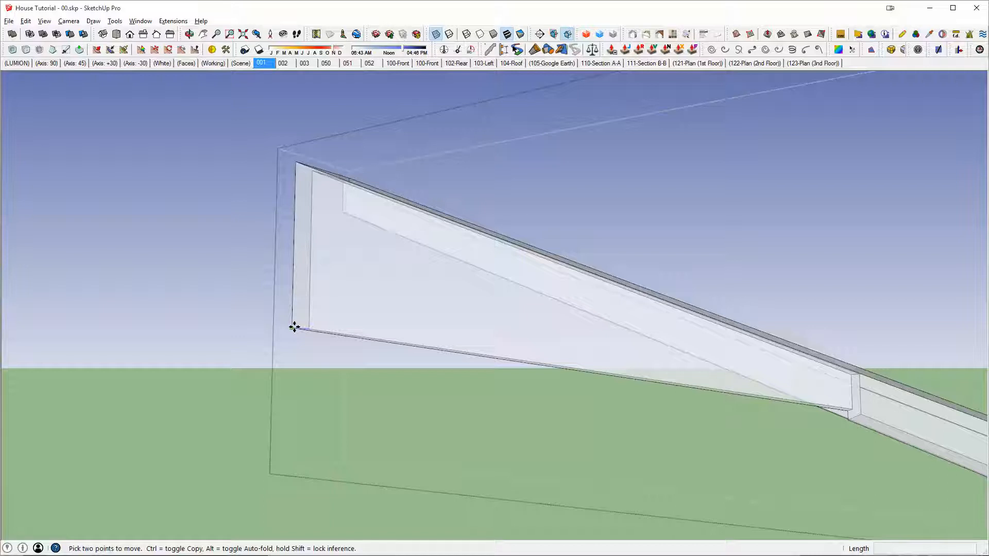
pyautogui.click(293, 328)
pyautogui.press('x')
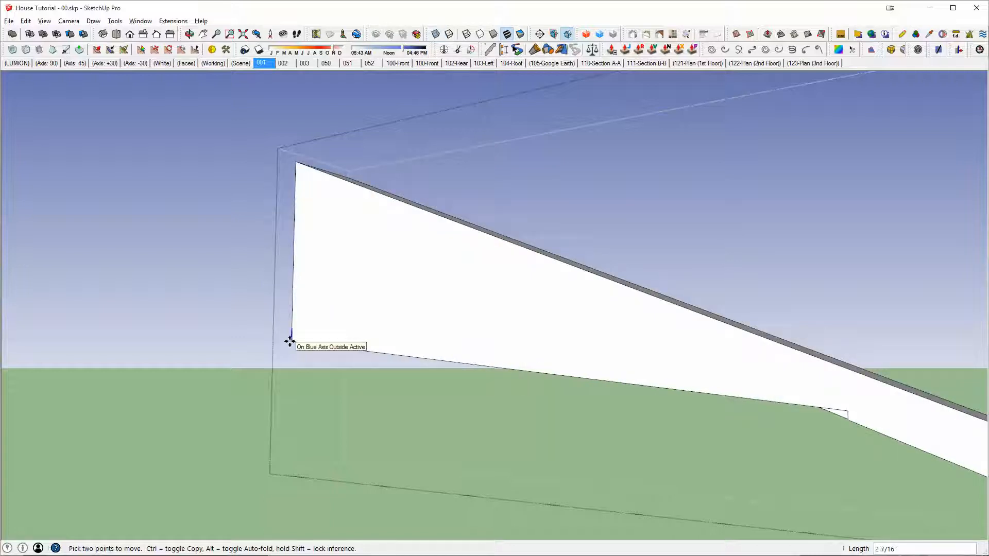
pyautogui.click(848, 411)
pyautogui.moveTo(837, 404); pyautogui.dragTo(922, 425, button='middle')
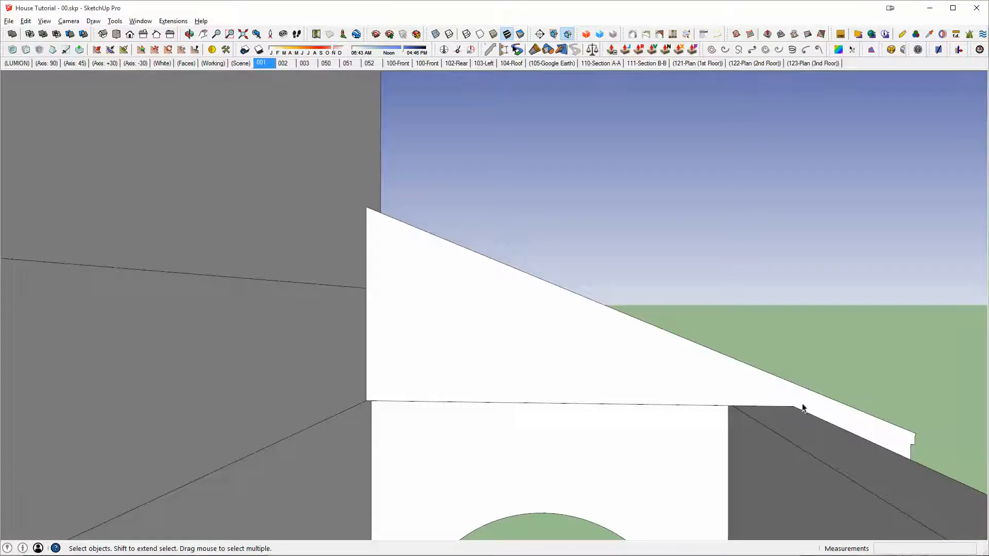
# Step: Copy the loose triangular eave profile beside the house to the rear outer top corner of the second-floor walls
pyautogui.moveTo(803, 408); pyautogui.dragTo(943, 404, button='middle')
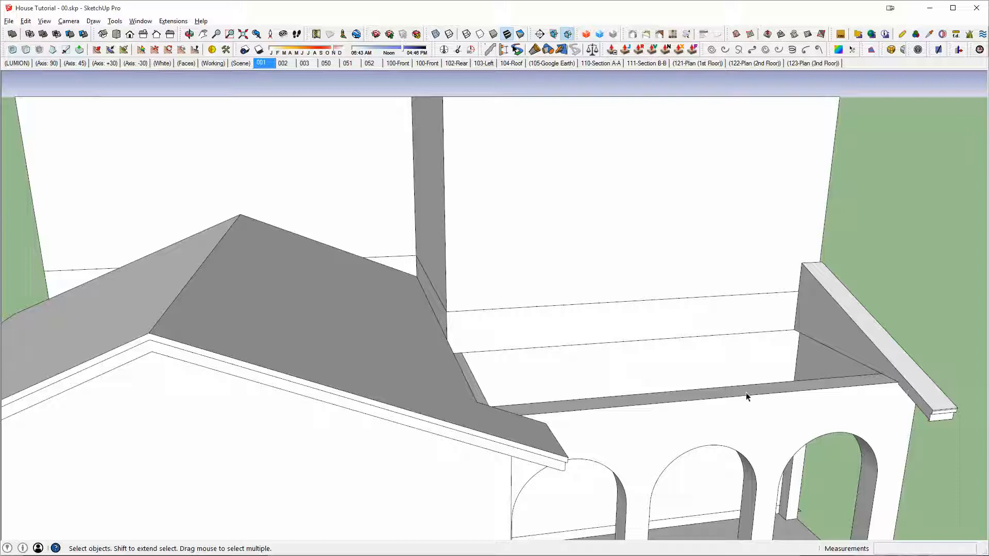
pyautogui.moveTo(747, 393); pyautogui.dragTo(597, 416, button='middle')
pyautogui.scroll(-2, 647, 439)
pyautogui.scroll(-2, 596, 416)
pyautogui.keyDown('shift'); pyautogui.moveTo(391, 429); pyautogui.dragTo(541, 335, button='middle'); pyautogui.keyUp('shift')
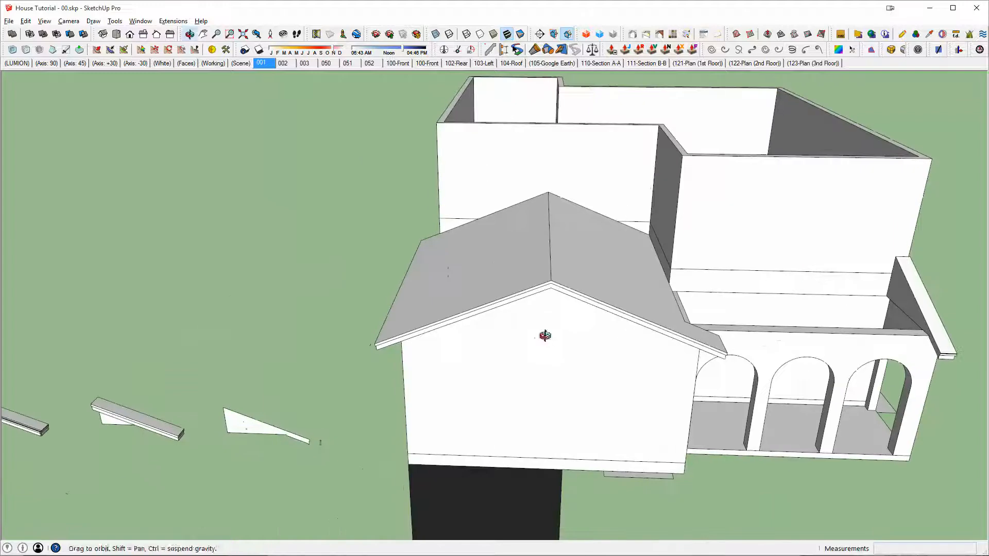
pyautogui.click(243, 422)
pyautogui.scroll(3, 245, 428)
pyautogui.press('m')
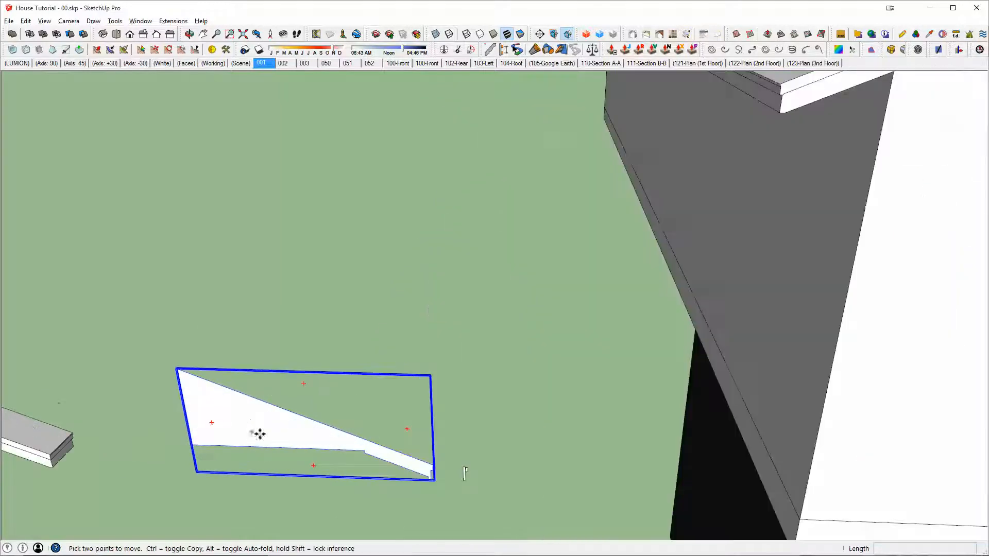
pyautogui.press('ctrl')
pyautogui.click(365, 451)
pyautogui.scroll(-5, 680, 298)
pyautogui.moveTo(680, 298); pyautogui.dragTo(756, 261, button='middle')
pyautogui.scroll(1, 756, 262)
pyautogui.click(693, 221)
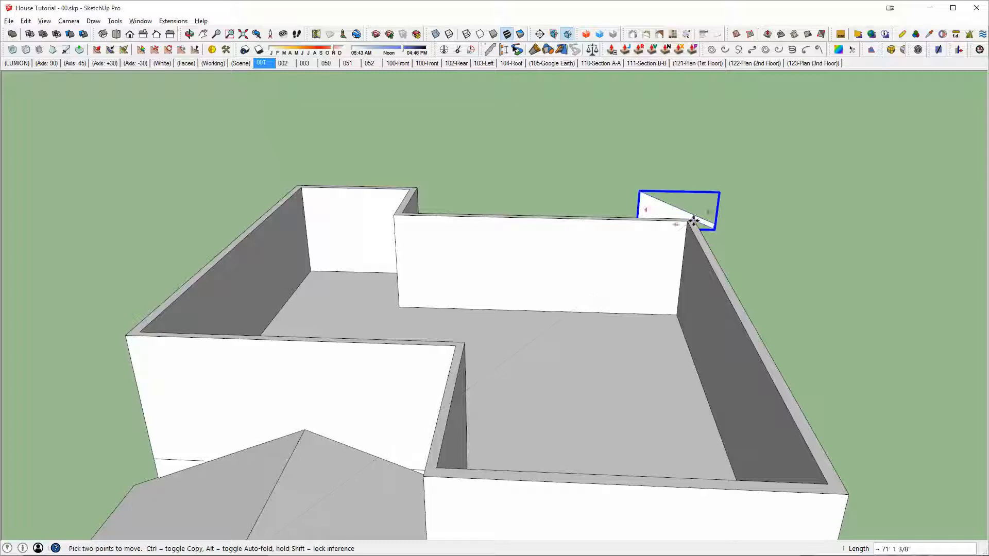
pyautogui.scroll(-3, 656, 356)
pyautogui.moveTo(656, 359); pyautogui.dragTo(620, 379, button='middle')
pyautogui.press('space')
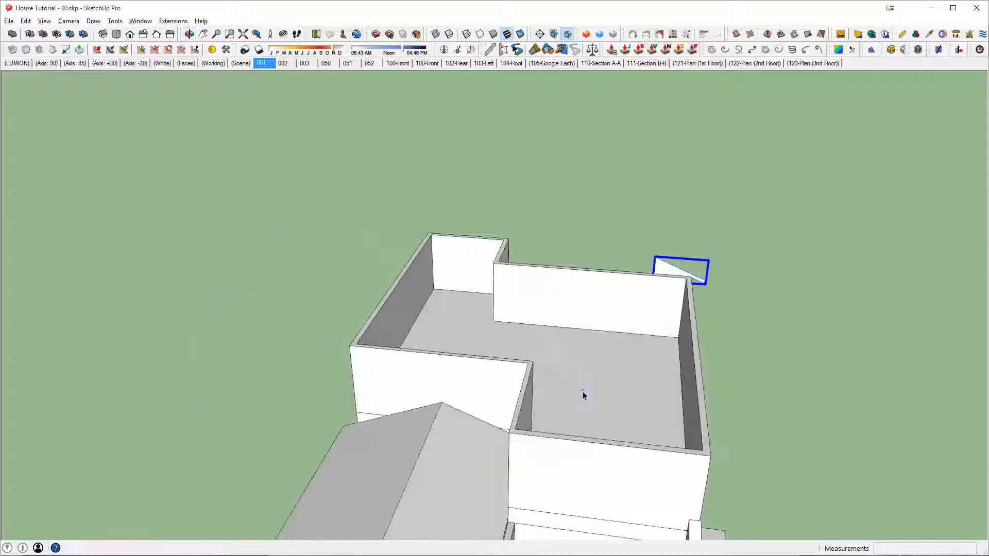
pyautogui.click(577, 358)
pyautogui.doubleClick(576, 359)
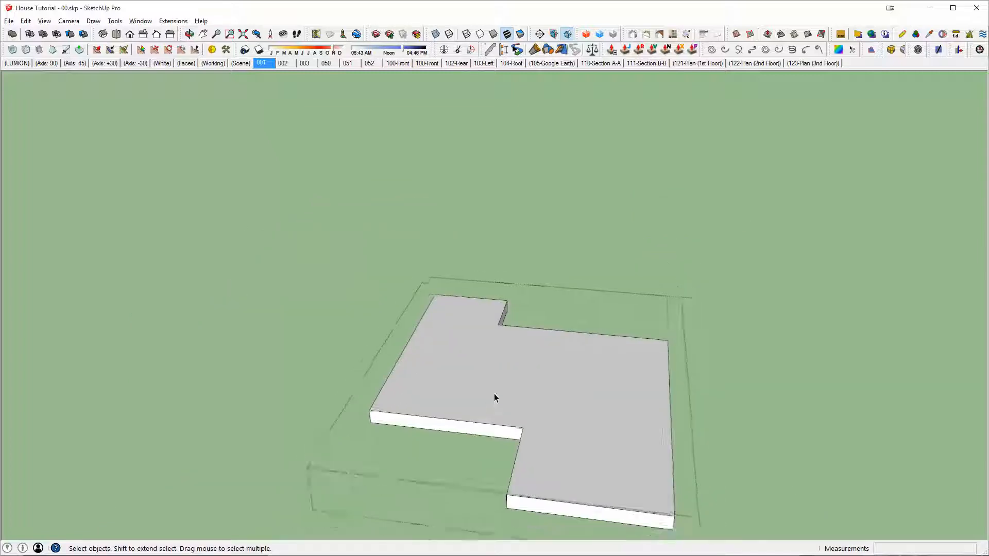
pyautogui.press('Escape')
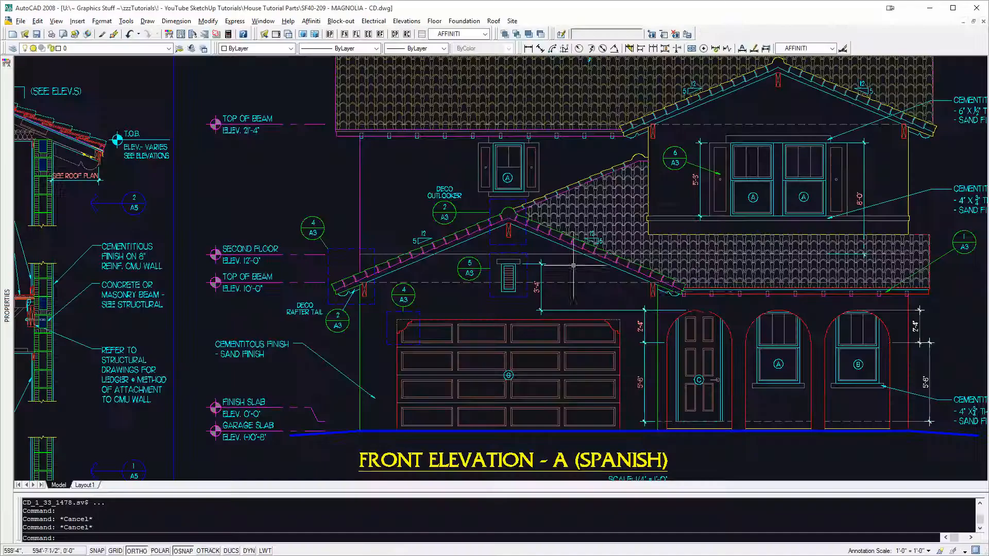
# Step: Switch to AutoCAD and examine the upper roof and gable in the front elevation
pyautogui.scroll(-5, 494, 268)
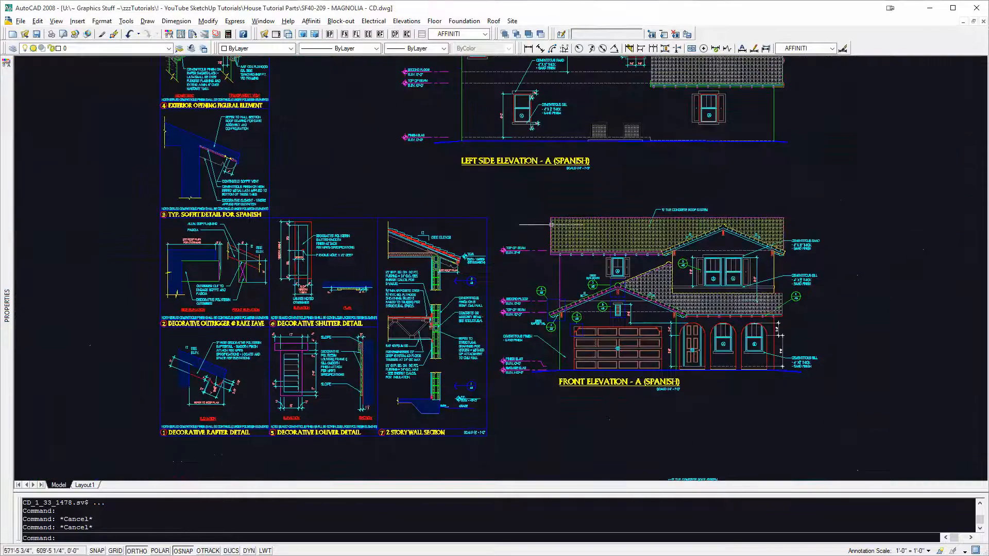
pyautogui.scroll(5, 772, 224)
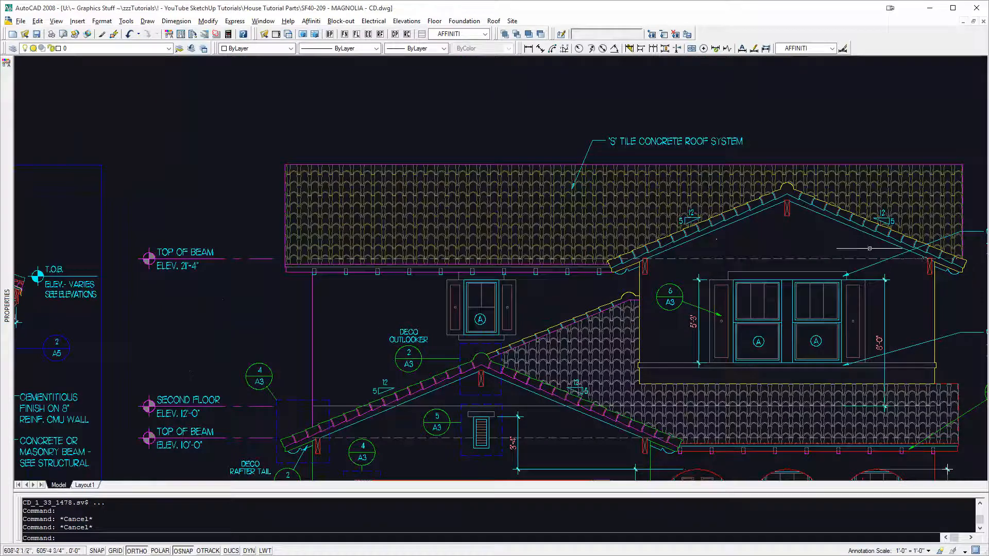
pyautogui.scroll(-5, 947, 469)
pyautogui.scroll(5, 953, 470)
# Step: Switch back to SketchUp and copy the top face of the second-floor slab from inside its group
pyautogui.hotkey('alt', 'Tab')
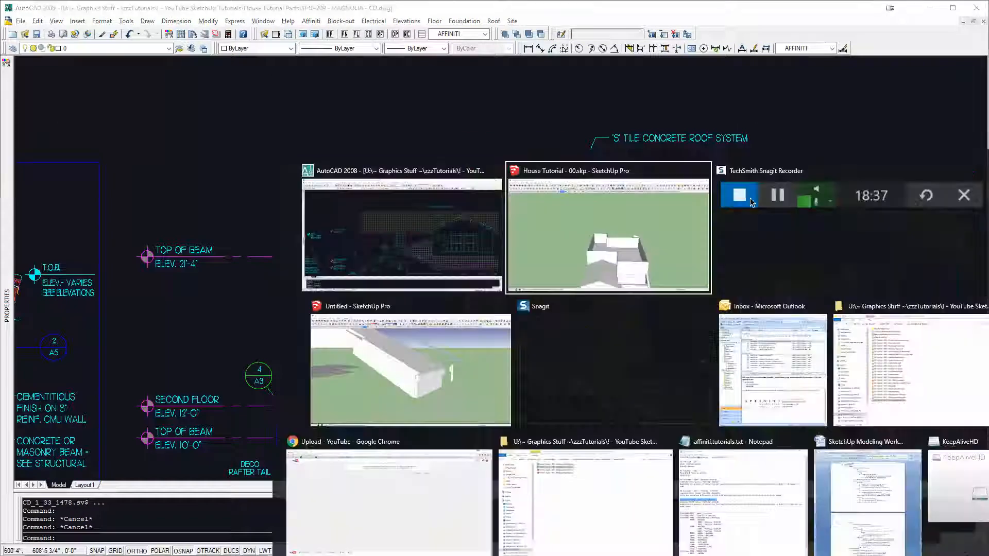
pyautogui.scroll(3, 593, 376)
pyautogui.moveTo(601, 386); pyautogui.dragTo(638, 371, button='middle')
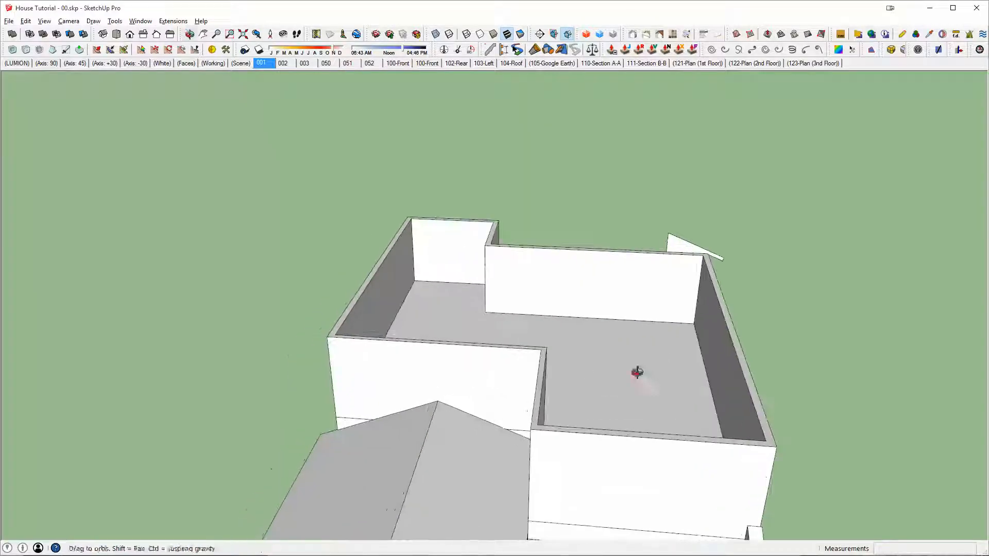
pyautogui.moveTo(561, 419); pyautogui.dragTo(438, 375, button='middle')
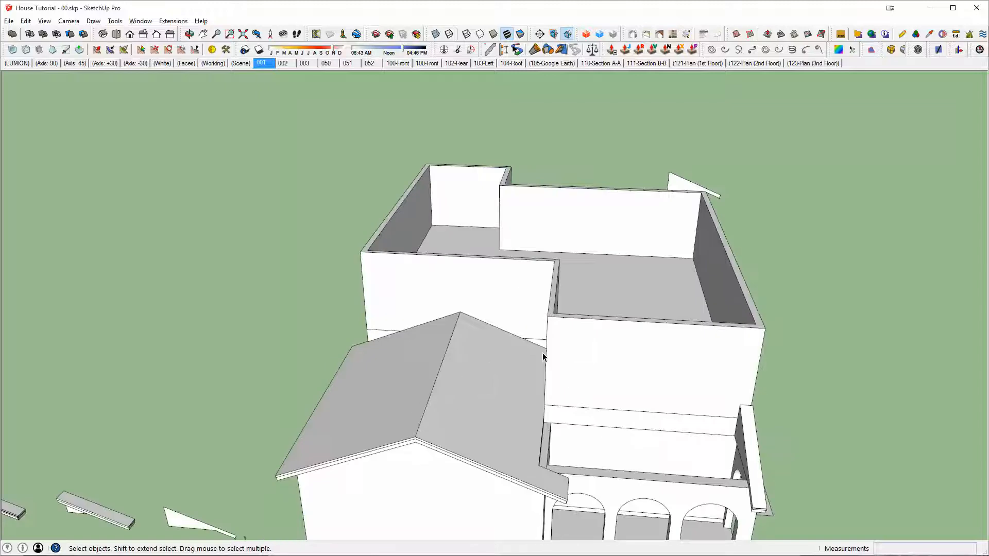
pyautogui.moveTo(543, 356); pyautogui.dragTo(498, 369, button='middle')
pyautogui.scroll(3, 564, 293)
pyautogui.moveTo(549, 404); pyautogui.dragTo(518, 431, button='middle')
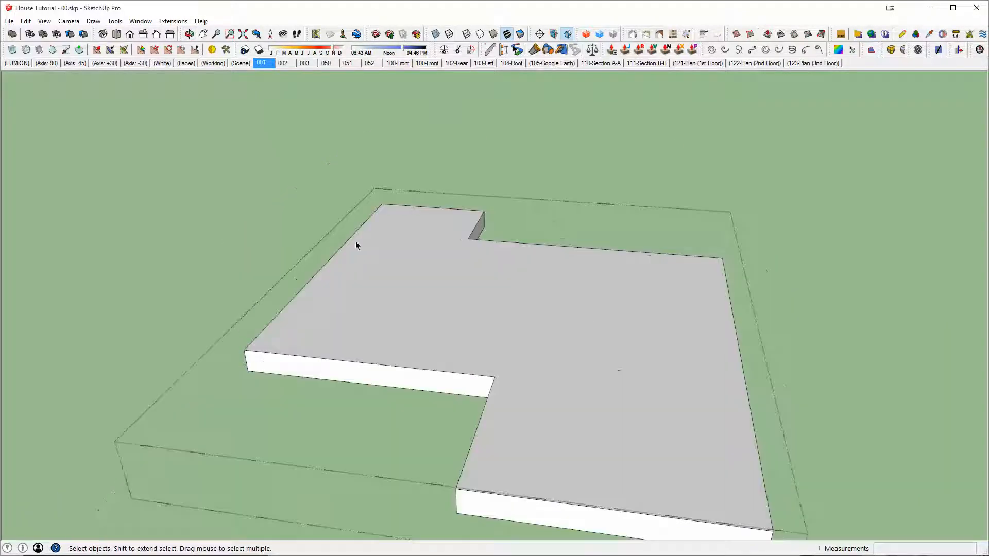
pyautogui.click(593, 344)
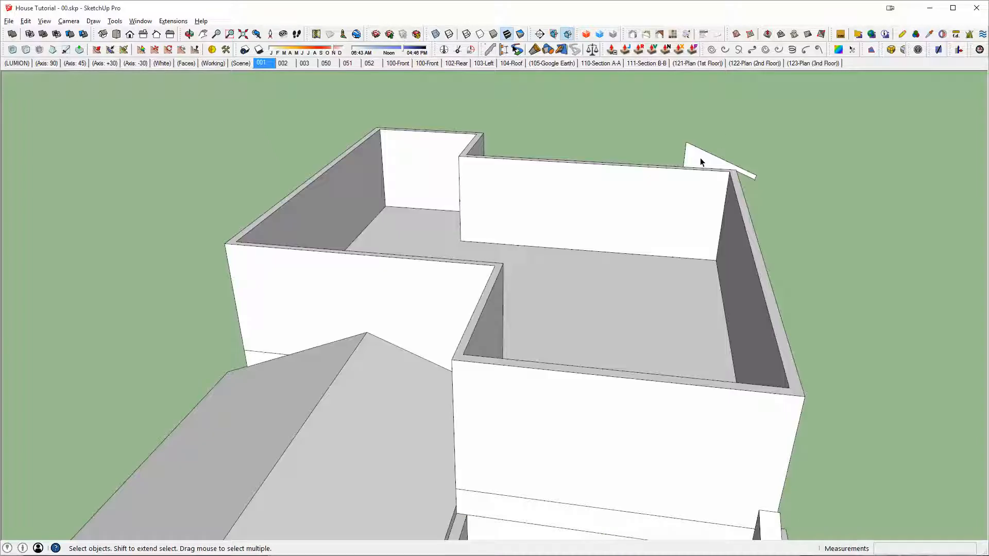
# Step: Paste the slab face in place inside the copied eave profile's group and sweep the profile around its outline with Follow Me
pyautogui.doubleClick(701, 157)
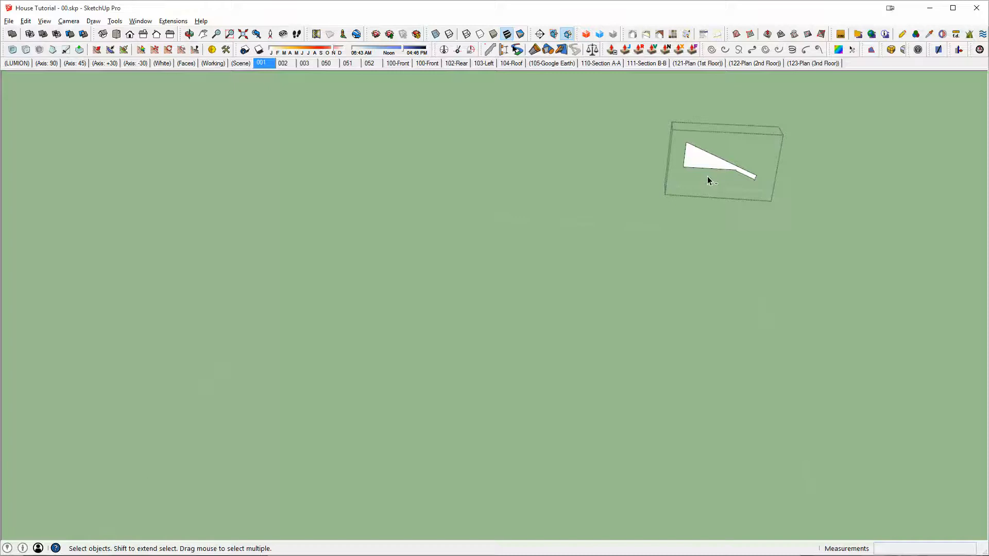
pyautogui.hotkey('ctrl', 'shift', 'v')
pyautogui.moveTo(603, 327); pyautogui.dragTo(570, 290, button='middle')
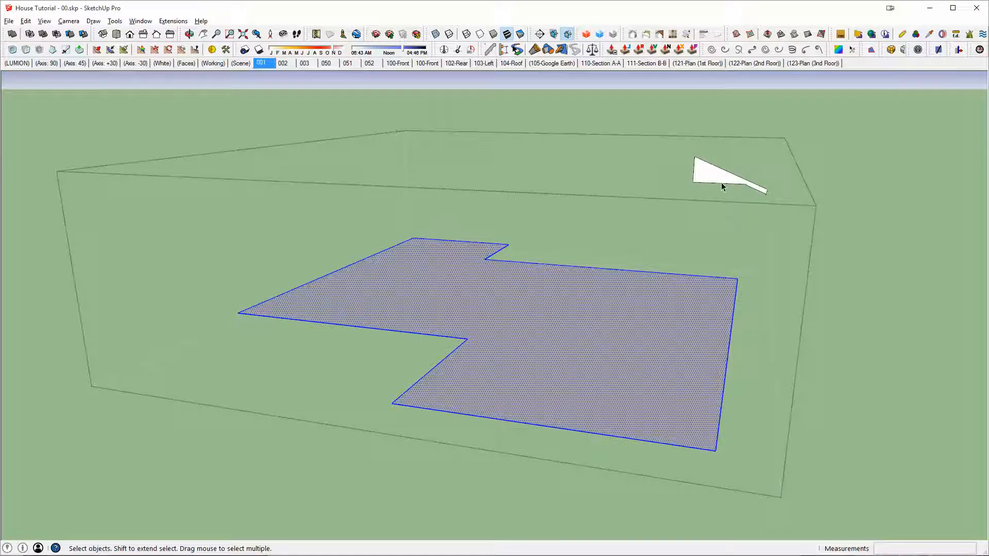
pyautogui.moveTo(721, 182); pyautogui.dragTo(729, 246, button='middle')
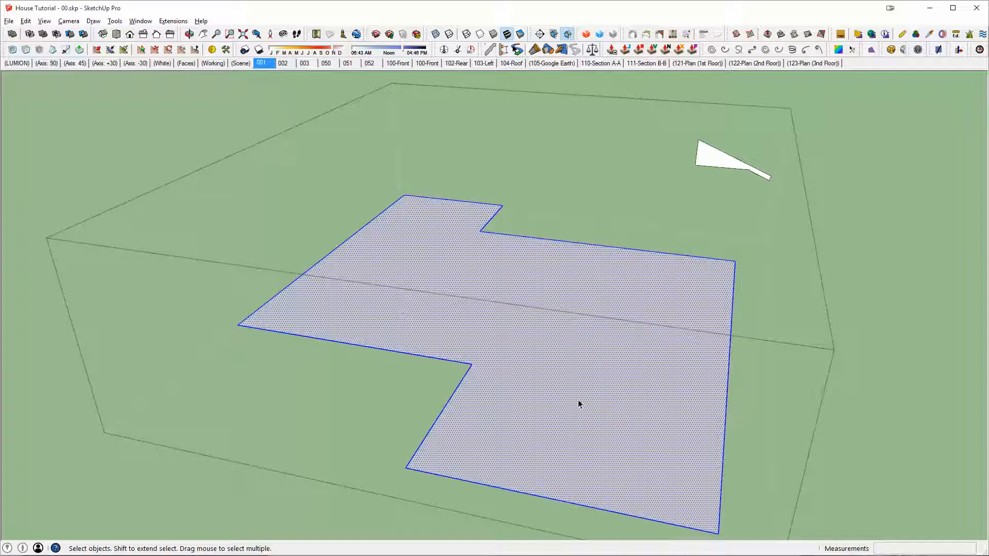
pyautogui.press('p')
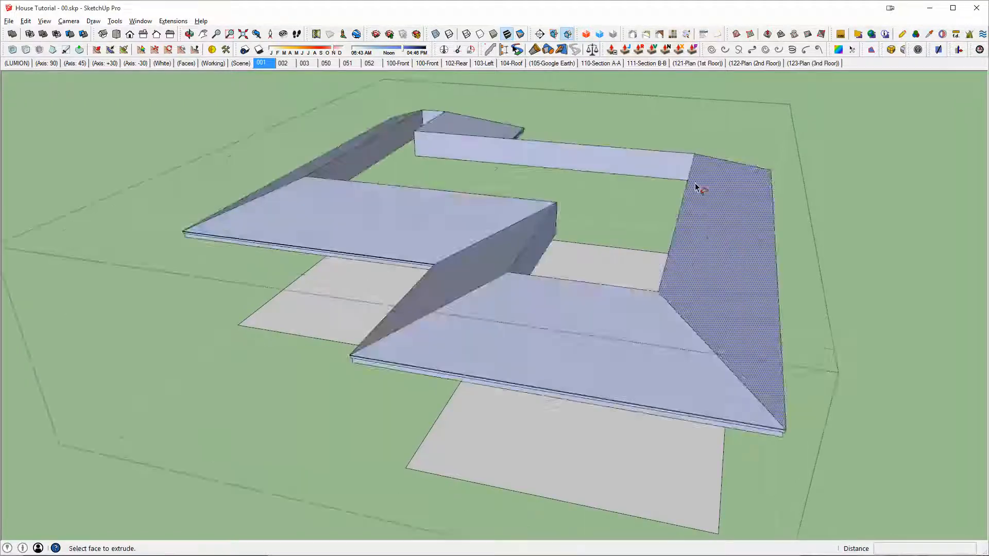
pyautogui.moveTo(698, 188); pyautogui.dragTo(742, 283, button='middle')
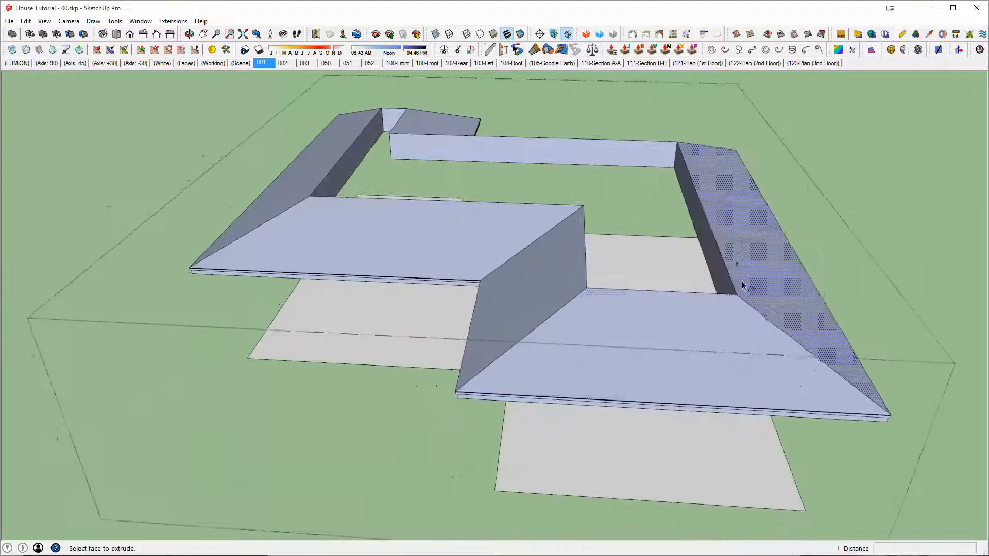
# Step: Reverse the faces of the swept roof ring and delete the leftover slab face beneath it
pyautogui.press('space')
pyautogui.tripleClick(627, 327)
pyautogui.press('r')
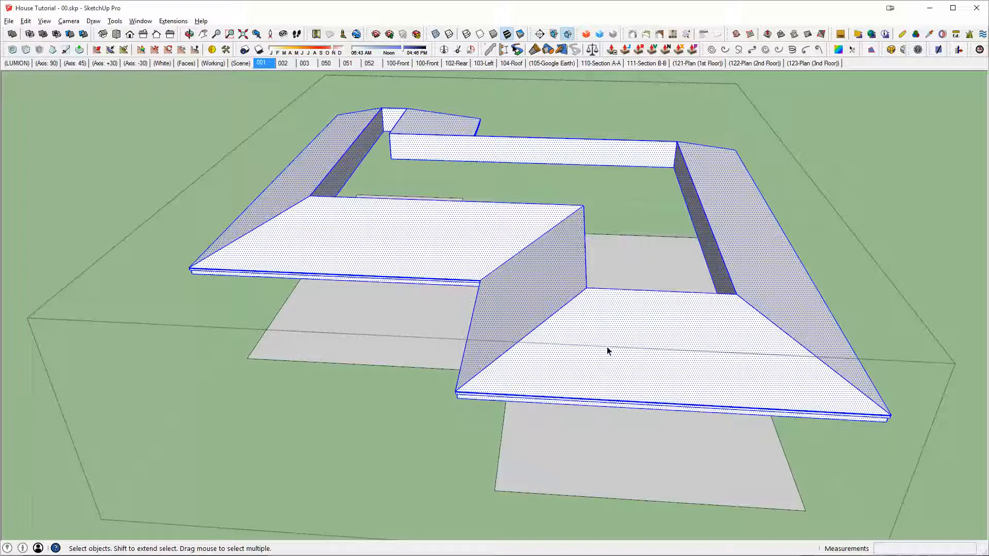
pyautogui.click(606, 426)
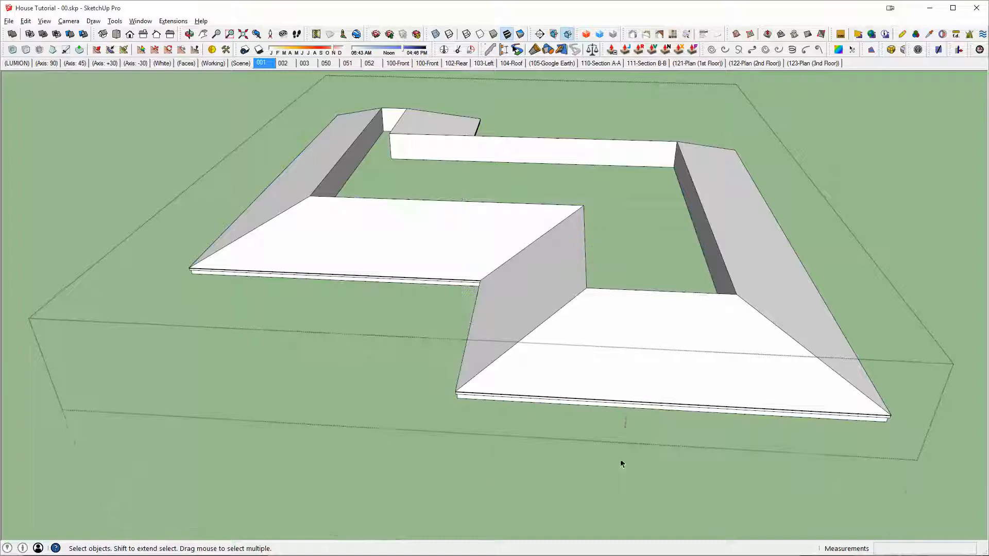
# Step: Draw a 26' 8" line along the roof ring's inner bottom edge between two corners to fill its opening with a face
pyautogui.moveTo(689, 336); pyautogui.dragTo(634, 210, button='middle')
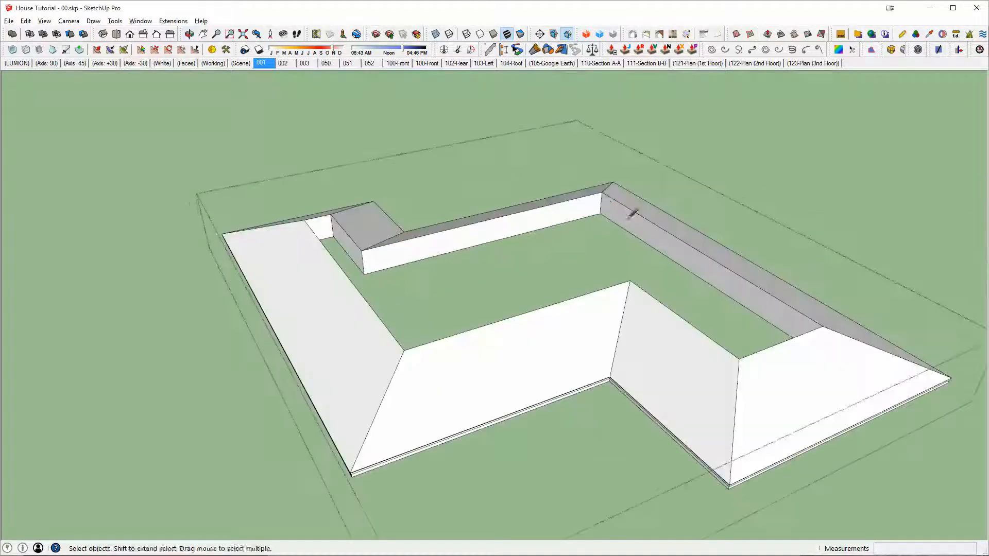
pyautogui.click(607, 211)
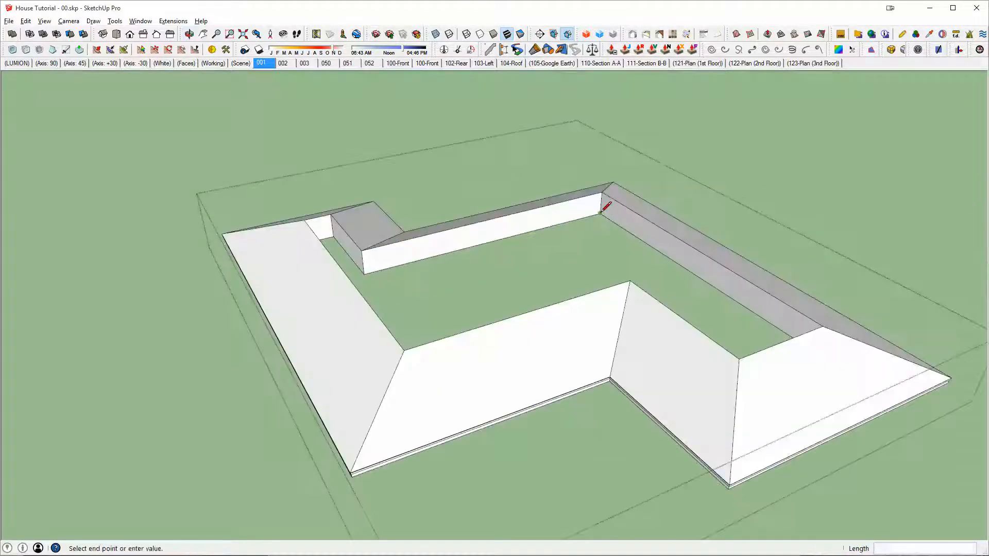
pyautogui.click(364, 274)
pyautogui.press('space')
# Step: Separate the infill face from the roof ring by cutting it out, grouping the ring and pasting the face back in place
pyautogui.moveTo(619, 294); pyautogui.dragTo(550, 292, button='middle')
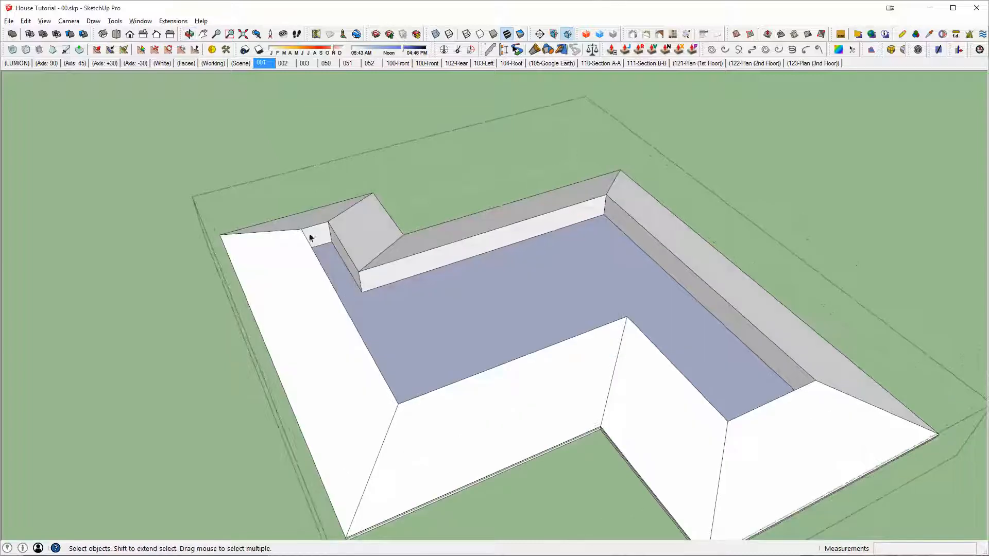
pyautogui.click(560, 259)
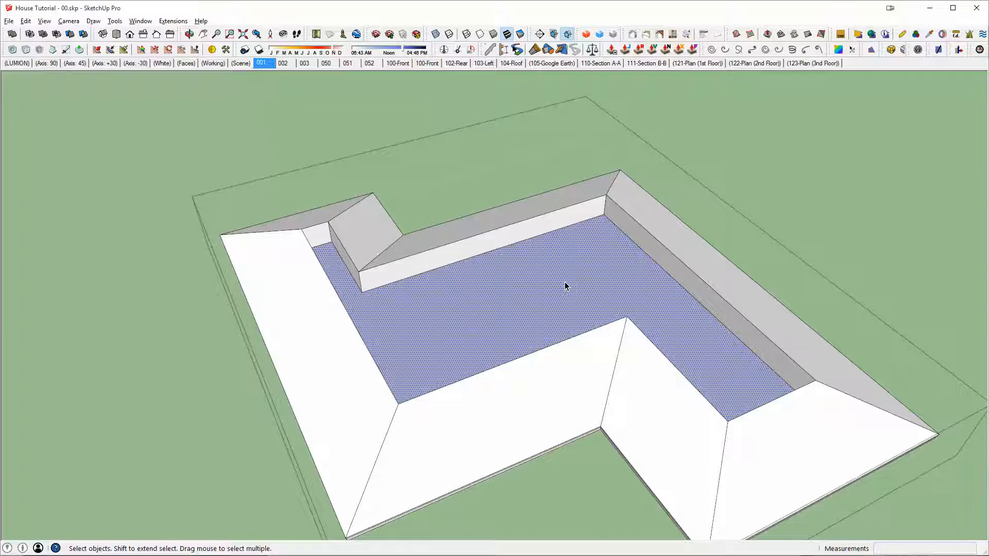
pyautogui.press('Delete')
pyautogui.tripleClick(522, 236)
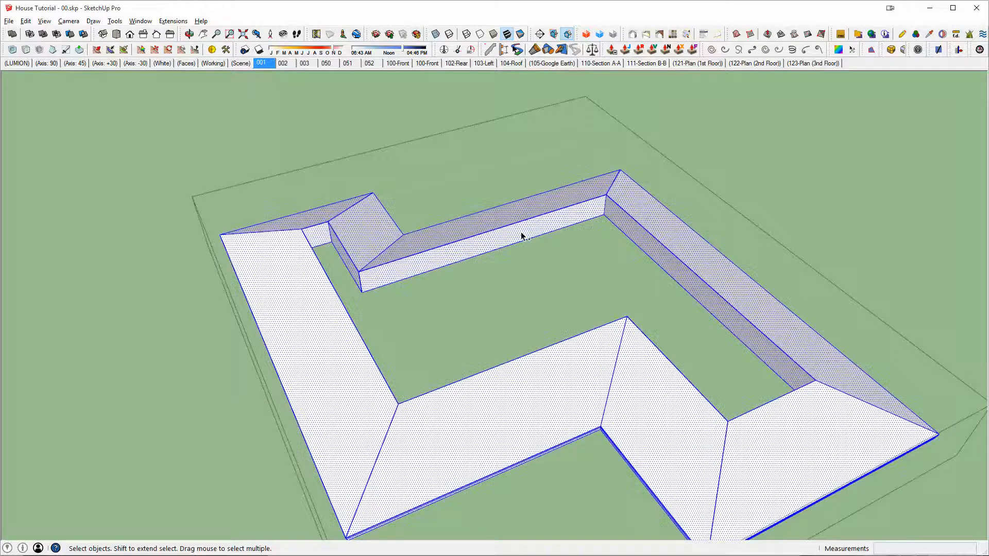
pyautogui.hotkey('ctrl', 'g')
pyautogui.hotkey('ctrl', 'shift', 'v')
# Step: Push/Pull the infill face up to the top edge of the roof ring's inner walls
pyautogui.scroll(2, 543, 235)
pyautogui.press('p')
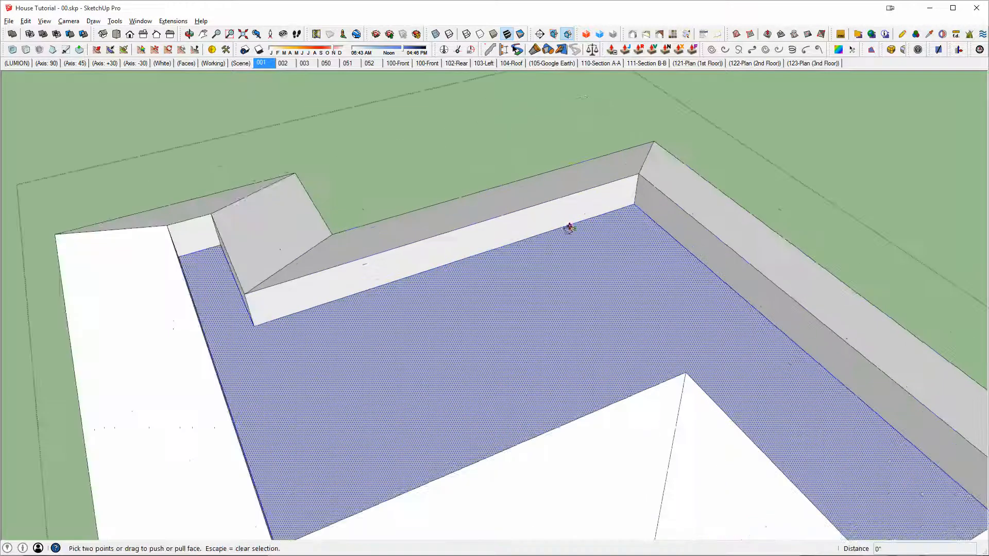
pyautogui.click(602, 228)
pyautogui.click(672, 219)
pyautogui.press('space')
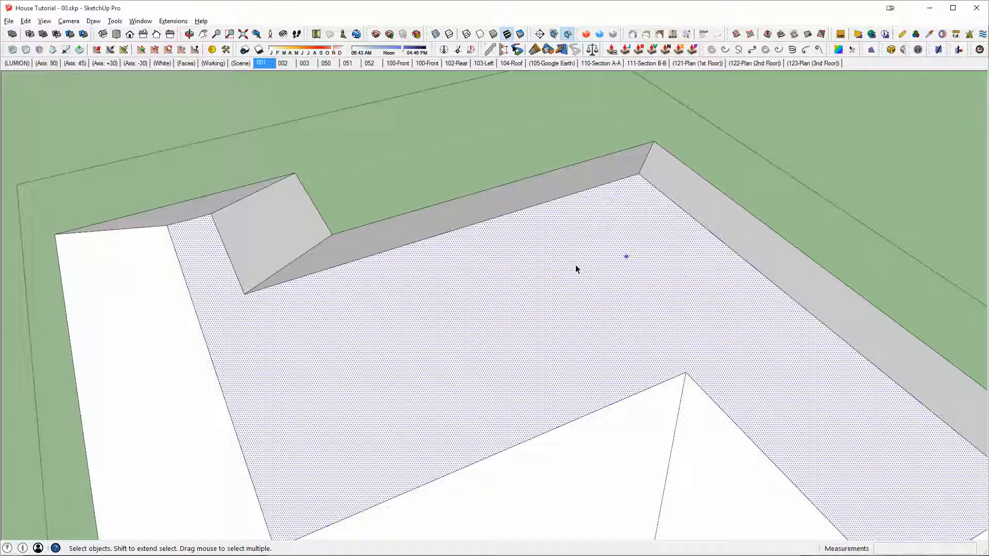
# Step: Merge the infill block and the surrounding roof ring into one solid with Outer Shell
pyautogui.click(576, 265)
pyautogui.hotkey('shift', 'o')
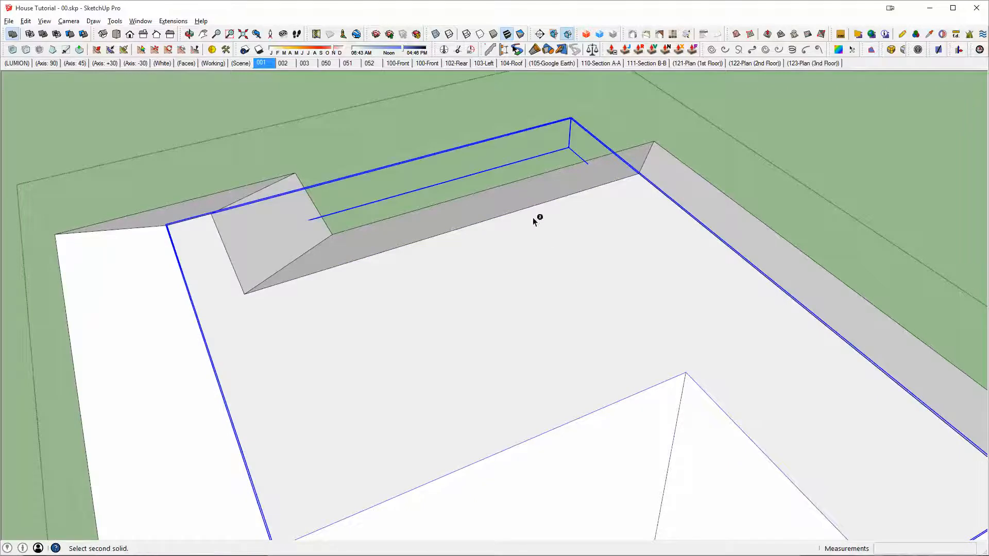
pyautogui.scroll(-2, 516, 200)
pyautogui.moveTo(520, 201); pyautogui.dragTo(738, 260, button='middle')
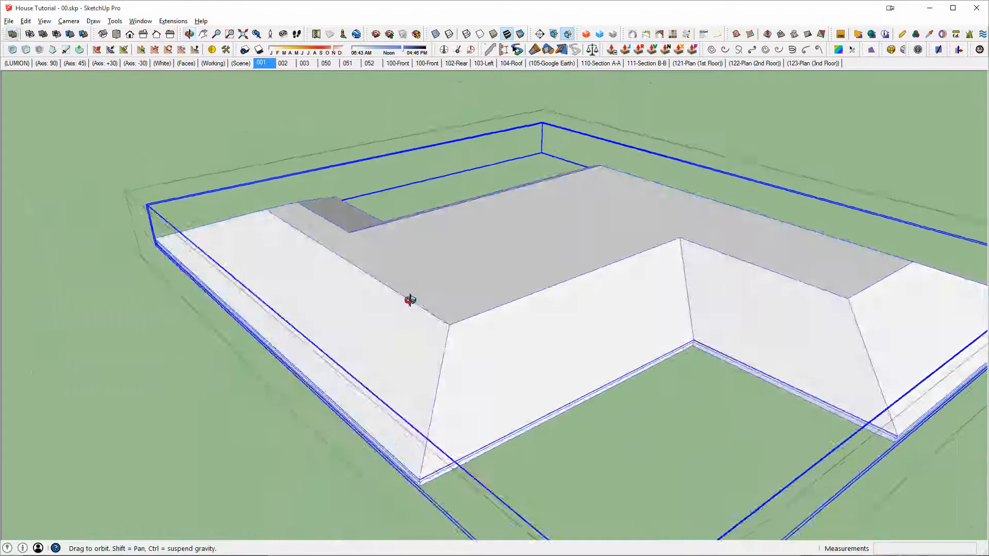
pyautogui.moveTo(409, 299); pyautogui.dragTo(296, 200, button='middle')
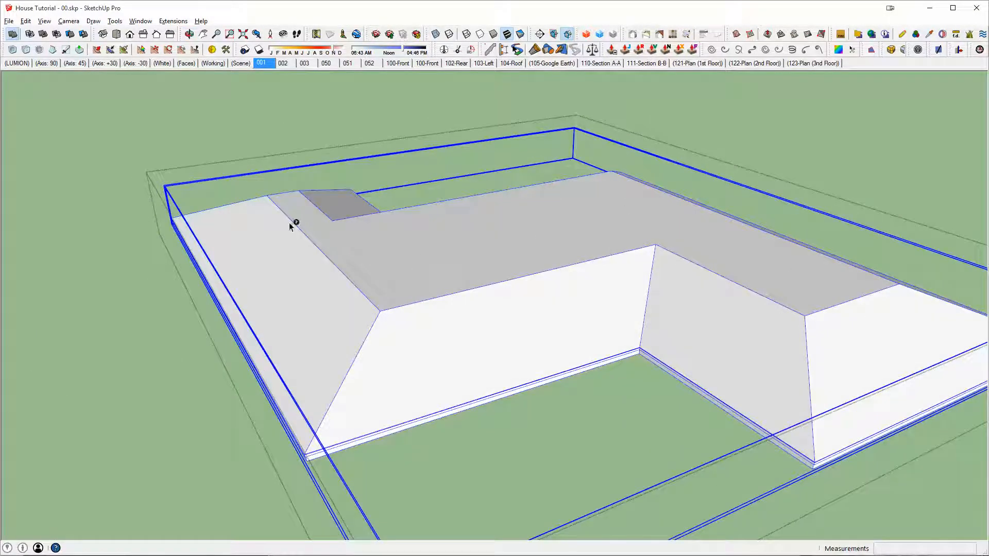
pyautogui.click(627, 268)
pyautogui.scroll(2, 505, 273)
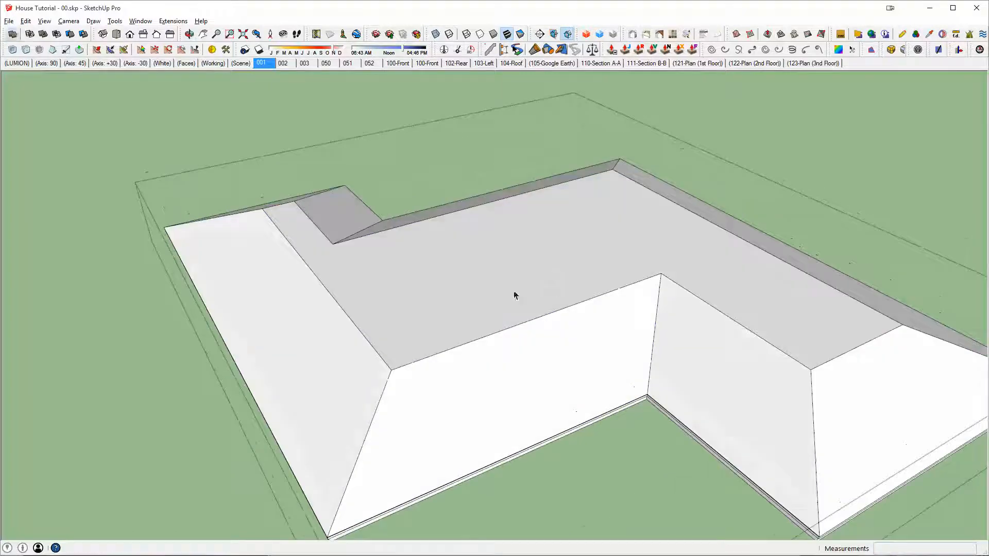
# Step: Draw two lines about 2' long from the top corners of the narrow wing's end, meeting in a peak above the flat top
pyautogui.press('space')
pyautogui.click(539, 268)
pyautogui.moveTo(539, 264); pyautogui.dragTo(585, 306, button='middle')
pyautogui.press('x')
pyautogui.press('x')
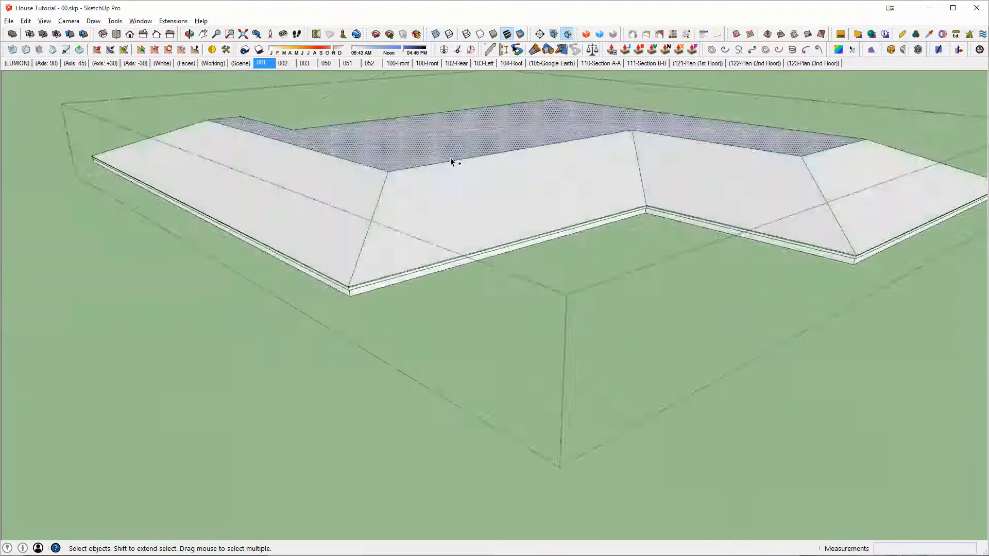
pyautogui.moveTo(452, 161); pyautogui.dragTo(588, 347, button='middle')
pyautogui.scroll(3, 588, 346)
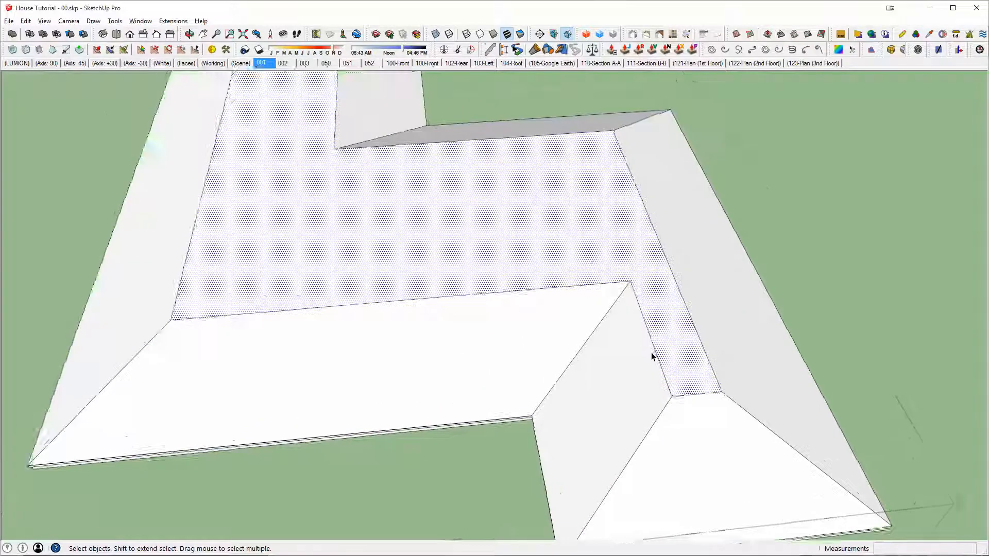
pyautogui.moveTo(651, 354)
pyautogui.mouseDown(button='middle')
pyautogui.moveTo(653, 380)
pyautogui.moveTo(525, 404)
pyautogui.moveTo(684, 412)
pyautogui.moveTo(566, 315)
pyautogui.mouseUp(button='middle')
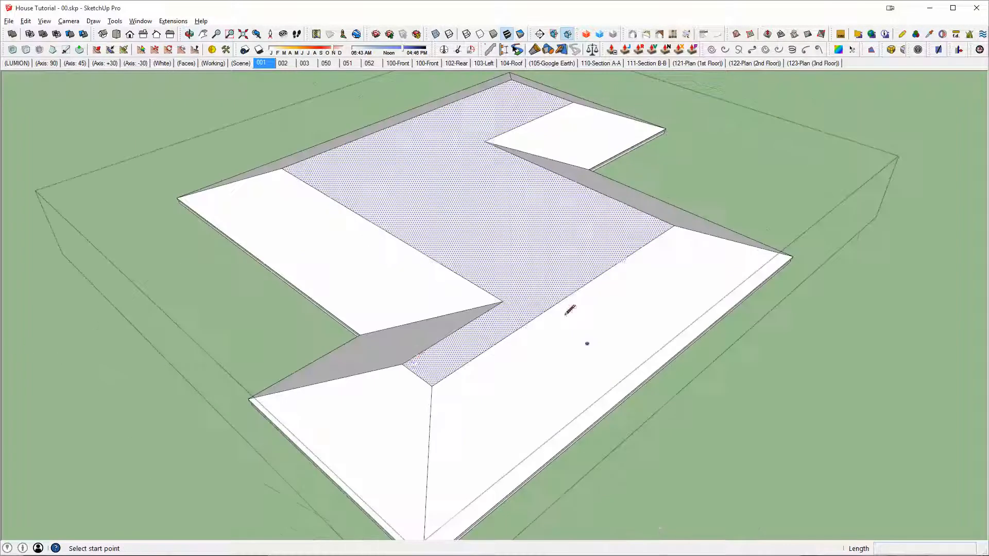
pyautogui.click(402, 364)
pyautogui.scroll(2, 407, 362)
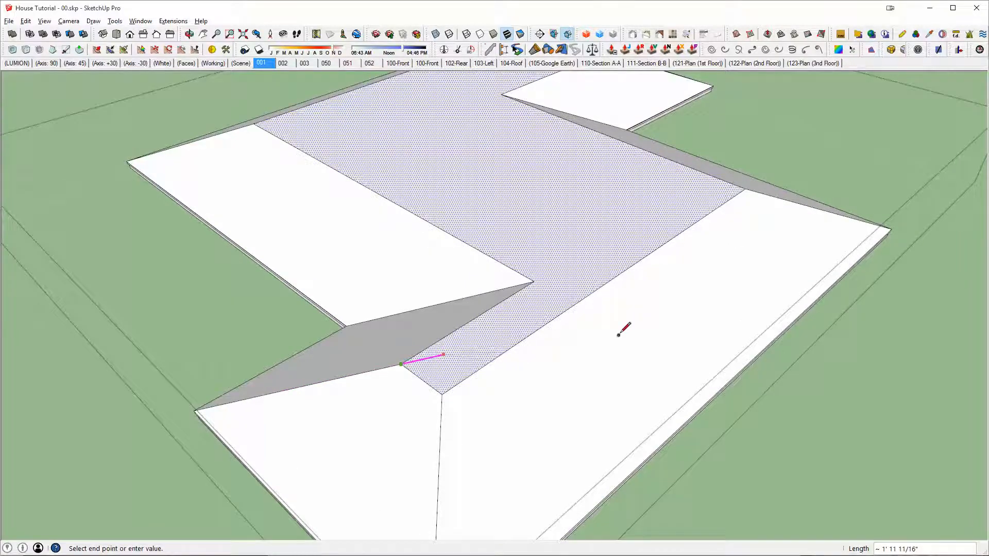
pyautogui.click(444, 355)
pyautogui.click(443, 394)
pyautogui.click(443, 355)
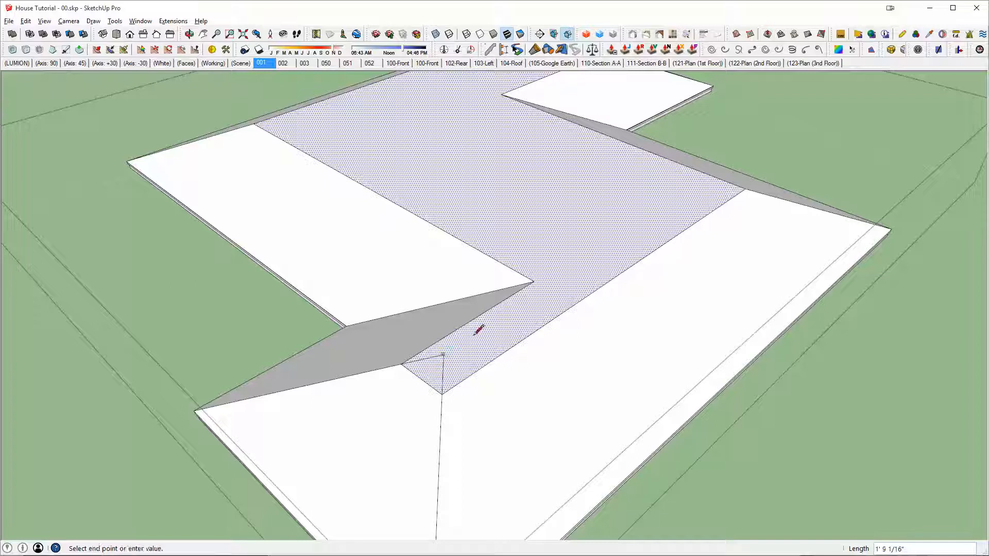
# Step: Erase the two peak lines at the narrow wing's end and redraw them from the same corners to a common point
pyautogui.moveTo(659, 256)
pyautogui.mouseDown(button='middle')
pyautogui.moveTo(600, 169)
pyautogui.moveTo(627, 216)
pyautogui.mouseUp(button='middle')
pyautogui.scroll(6, 475, 247)
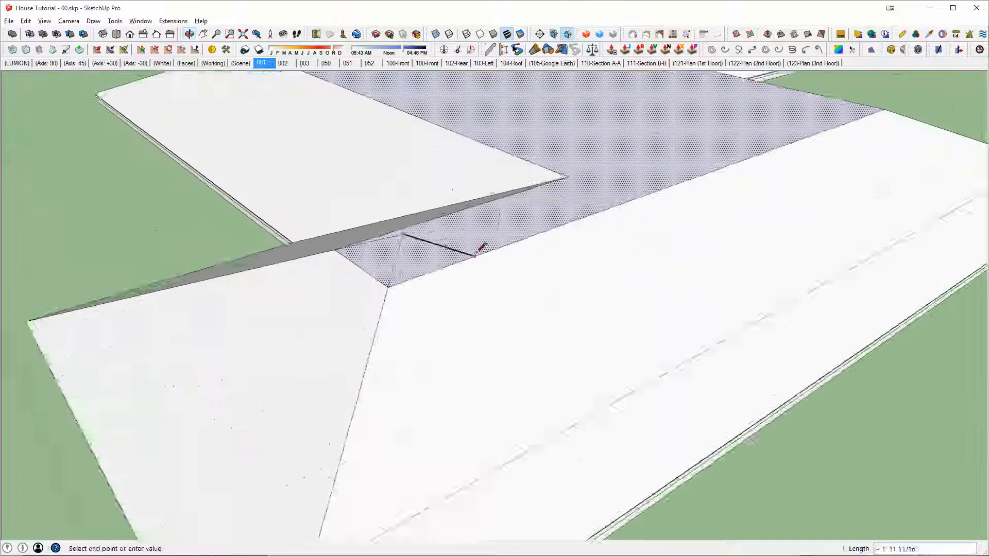
pyautogui.press('e')
pyautogui.click(472, 268)
pyautogui.moveTo(480, 288); pyautogui.dragTo(568, 345, button='middle')
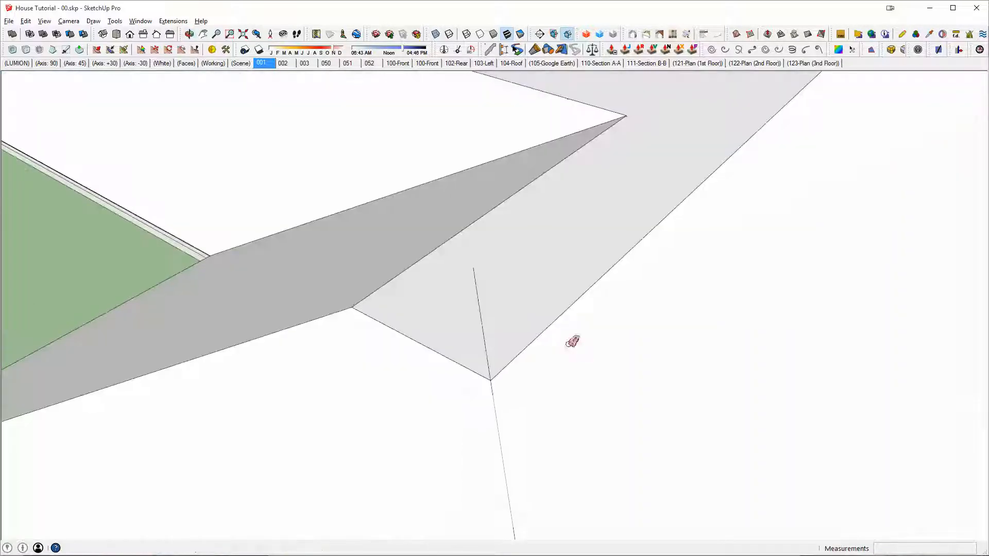
pyautogui.click(480, 325)
pyautogui.scroll(-2, 470, 323)
pyautogui.press('l')
pyautogui.click(391, 313)
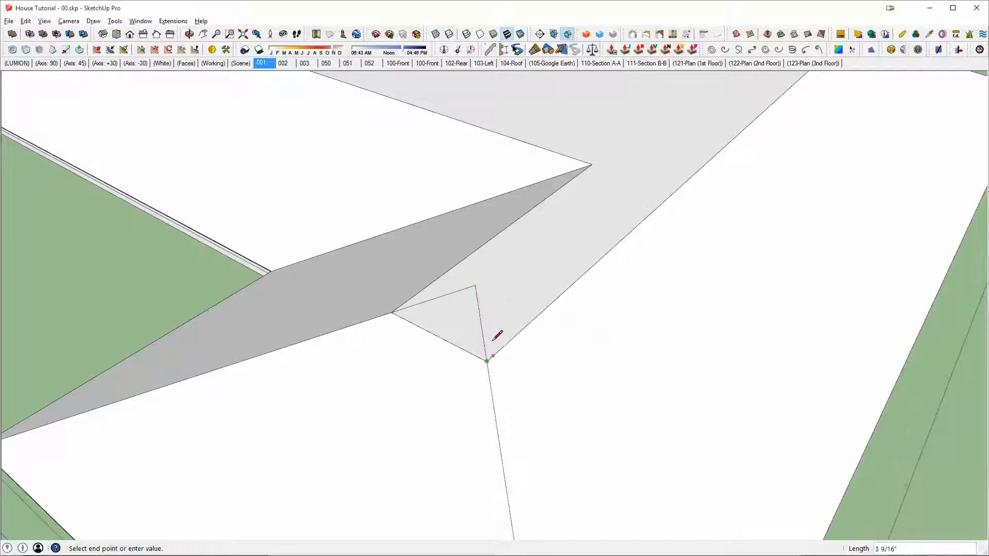
# Step: Check the hip edges beneath the redrawn peak and erase the two lines at the narrow wing's end
pyautogui.moveTo(497, 336)
pyautogui.mouseDown(button='middle')
pyautogui.moveTo(578, 163)
pyautogui.moveTo(682, 110)
pyautogui.moveTo(762, 137)
pyautogui.moveTo(970, 91)
pyautogui.moveTo(969, 241)
pyautogui.mouseUp(button='middle')
pyautogui.press('space')
pyautogui.click(484, 380)
pyautogui.scroll(3, 503, 359)
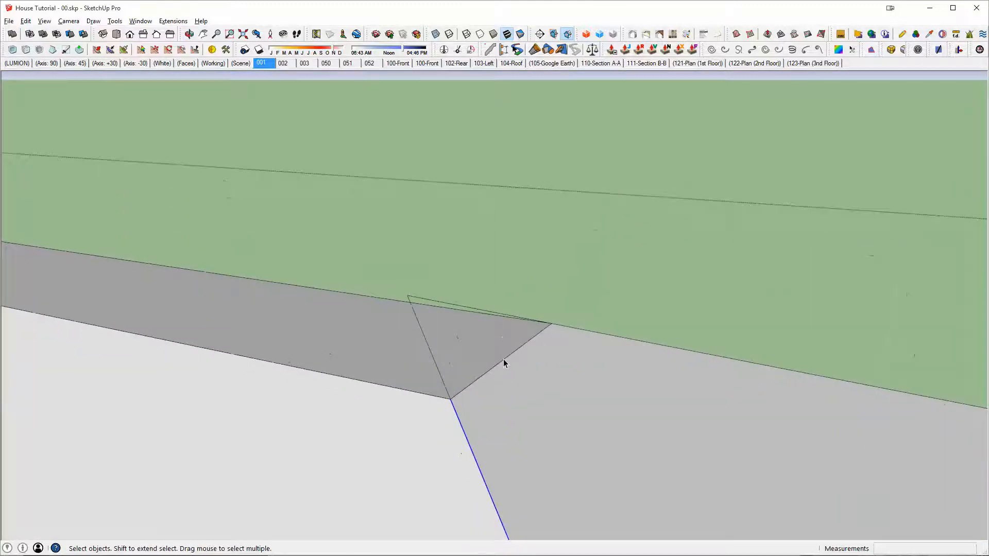
pyautogui.click(503, 360)
pyautogui.scroll(2, 504, 363)
pyautogui.moveTo(569, 315); pyautogui.dragTo(538, 296, button='middle')
pyautogui.moveTo(156, 183); pyautogui.dragTo(652, 459)
pyautogui.press('Delete')
pyautogui.moveTo(652, 460); pyautogui.dragTo(700, 396, button='middle')
pyautogui.press('e')
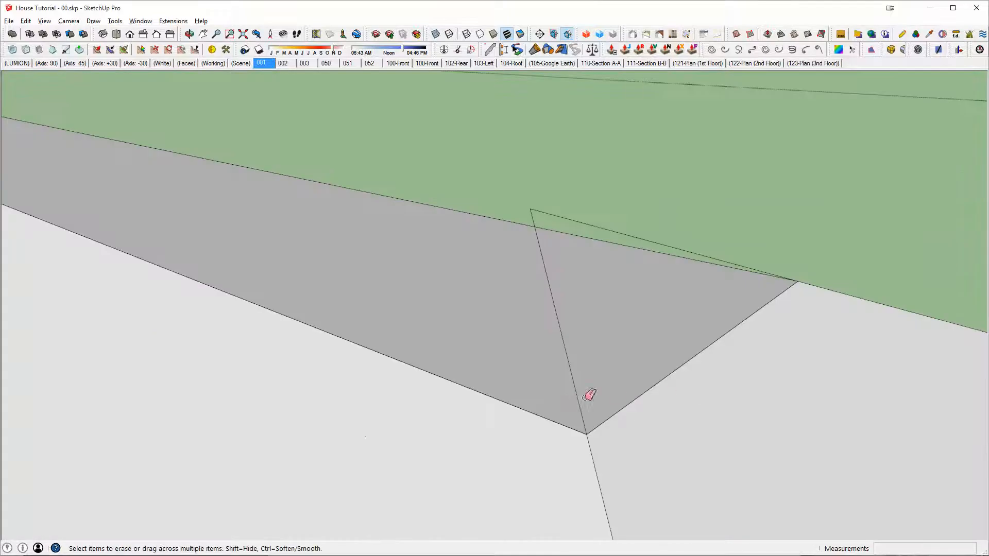
pyautogui.moveTo(570, 212)
pyautogui.mouseDown()
pyautogui.moveTo(546, 258)
pyautogui.moveTo(567, 299)
pyautogui.mouseUp()
pyautogui.moveTo(567, 299)
pyautogui.mouseDown(button='middle')
pyautogui.moveTo(612, 347)
pyautogui.moveTo(517, 425)
pyautogui.mouseUp(button='middle')
pyautogui.scroll(-2, 517, 426)
# Step: Extend both hip edges at the narrow wing's end past their crossing, with lines about 10' 4 13/16" and 8' 10 1/2" long
pyautogui.press('l')
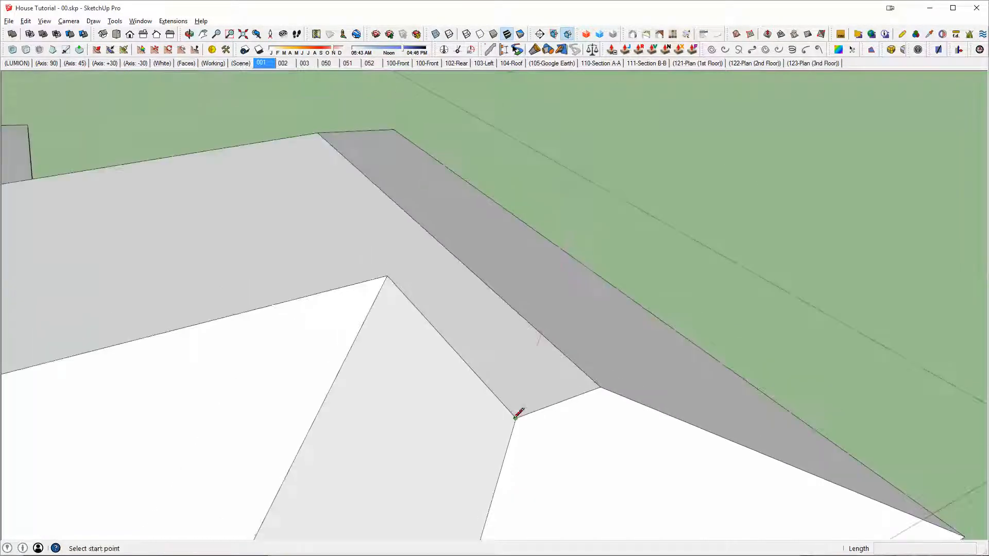
pyautogui.click(516, 417)
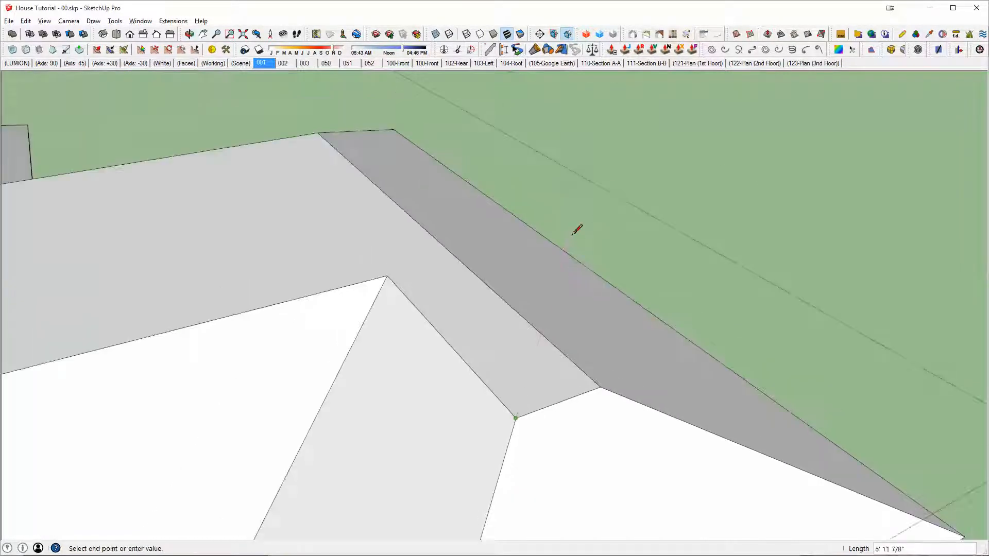
pyautogui.click(588, 173)
pyautogui.press('Escape')
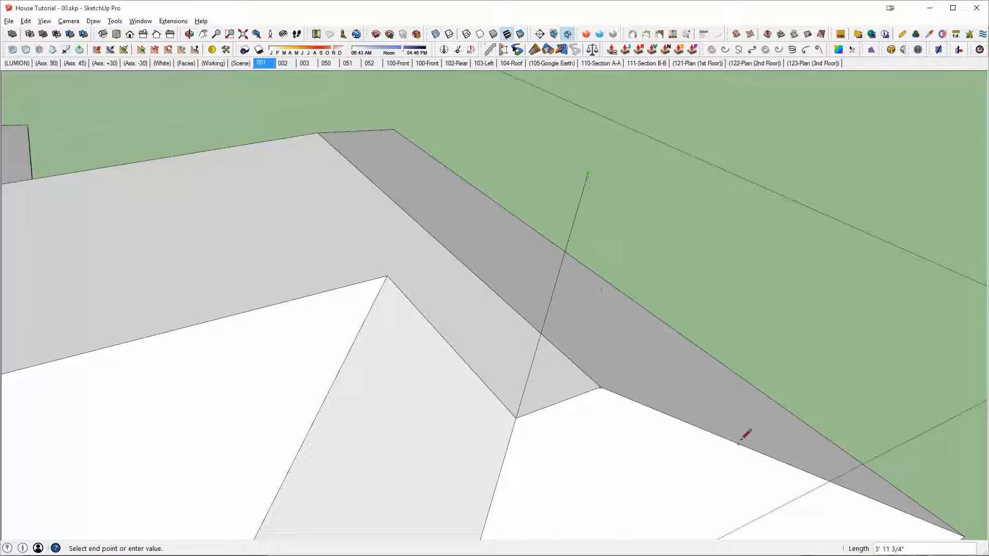
pyautogui.click(335, 296)
# Step: Erase the overshooting parts of both hip lines beyond their crossing, leaving a triangular hip end
pyautogui.press('e')
pyautogui.click(499, 344)
pyautogui.click(554, 290)
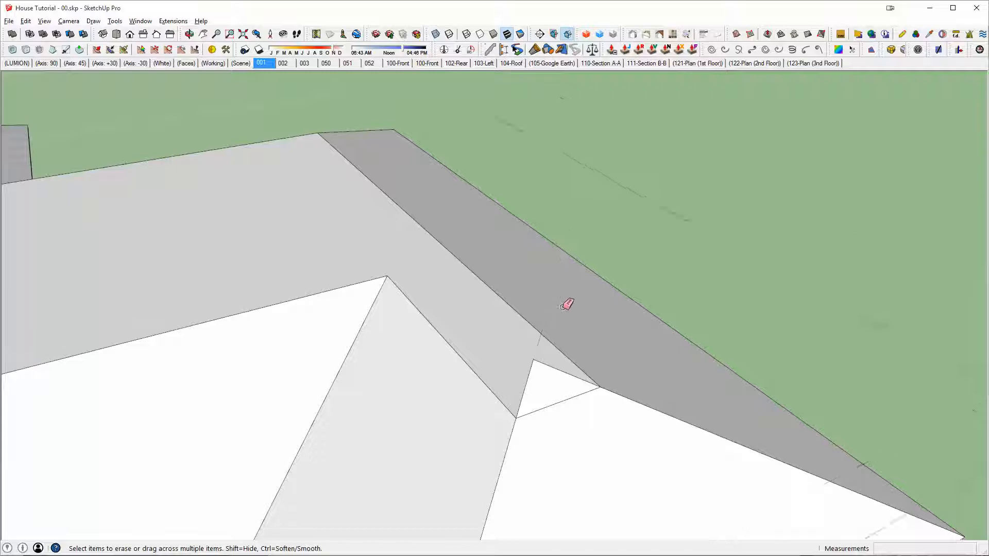
pyautogui.moveTo(587, 333); pyautogui.dragTo(411, 309, button='middle')
# Step: Draw a ridge about 22' long from the hip peak along the green axis and close its far end to the flat top's corner
pyautogui.press('l')
pyautogui.scroll(-2, 688, 315)
pyautogui.moveTo(688, 315); pyautogui.dragTo(602, 382, button='middle')
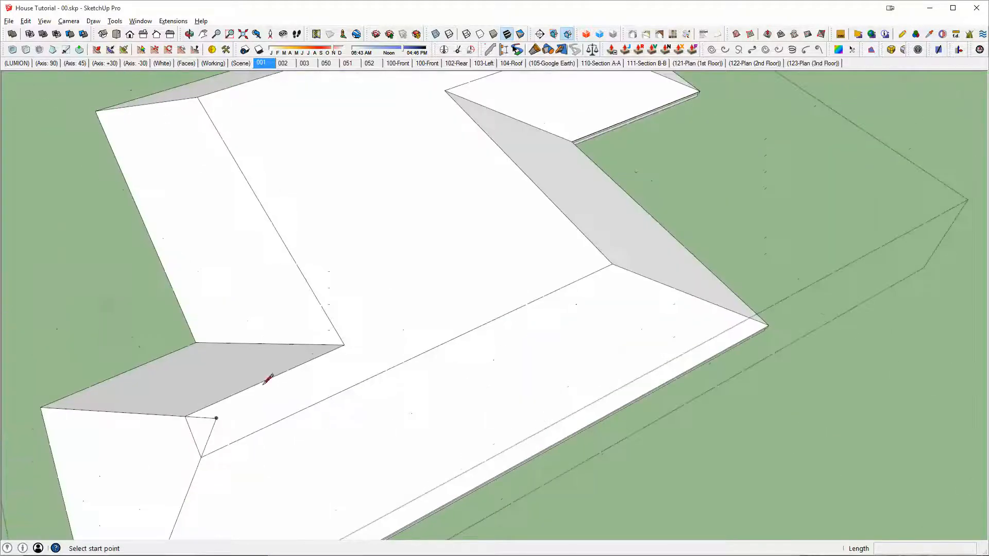
pyautogui.click(217, 418)
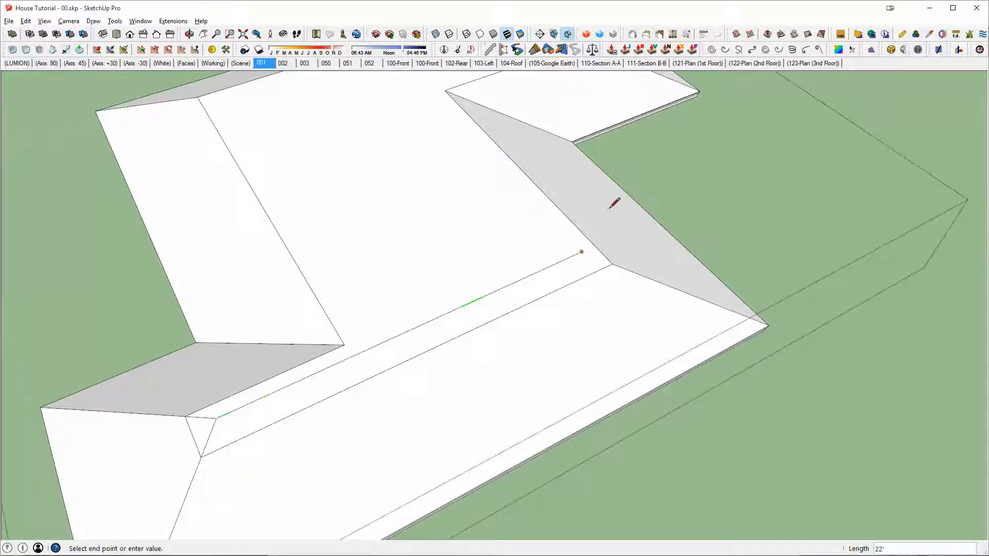
pyautogui.click(611, 264)
pyautogui.moveTo(616, 256)
pyautogui.mouseDown(button='middle')
pyautogui.moveTo(700, 179)
pyautogui.moveTo(625, 212)
pyautogui.moveTo(739, 368)
pyautogui.moveTo(725, 426)
pyautogui.moveTo(714, 423)
pyautogui.mouseUp(button='middle')
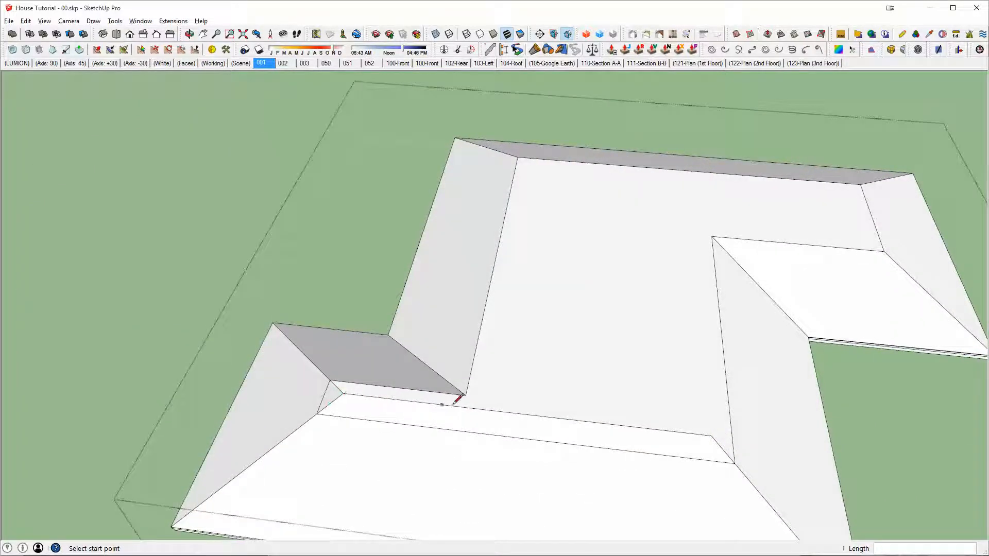
# Step: Extend the hip from the 22' ridge's far end up over the flat top and add a 13' 4" ridge along the red axis
pyautogui.click(711, 436)
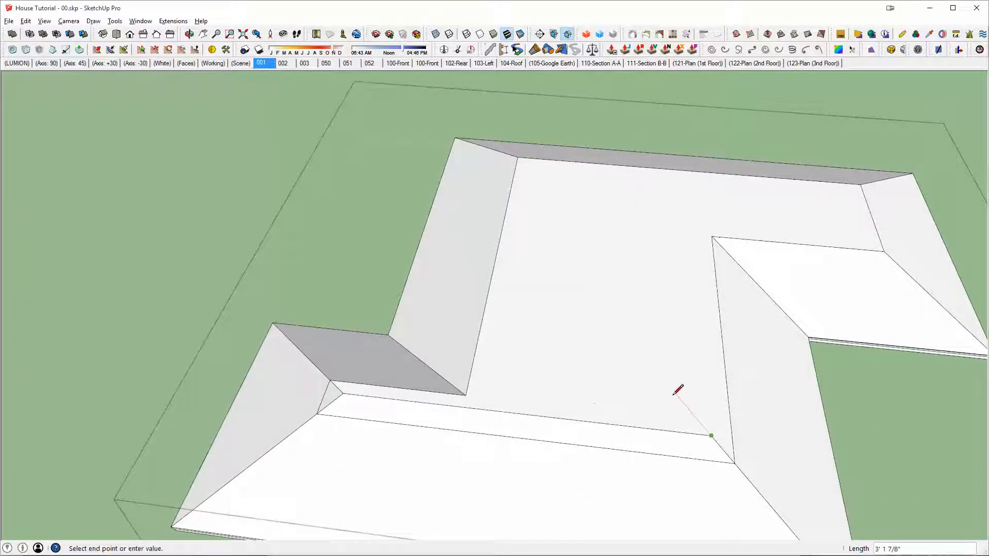
pyautogui.keyDown('shift'); pyautogui.click(473, 222); pyautogui.keyUp('shift')
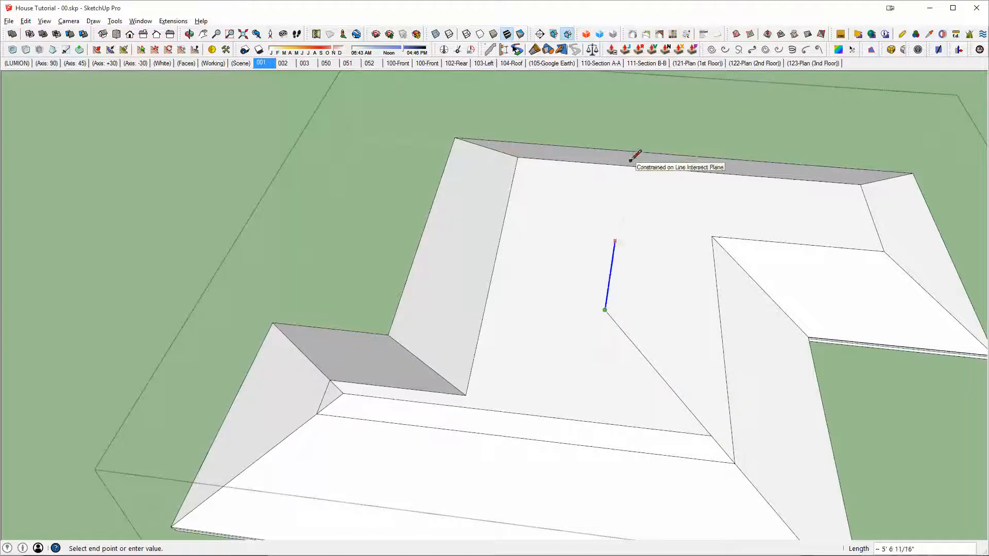
pyautogui.moveTo(638, 163); pyautogui.dragTo(358, 328, button='middle')
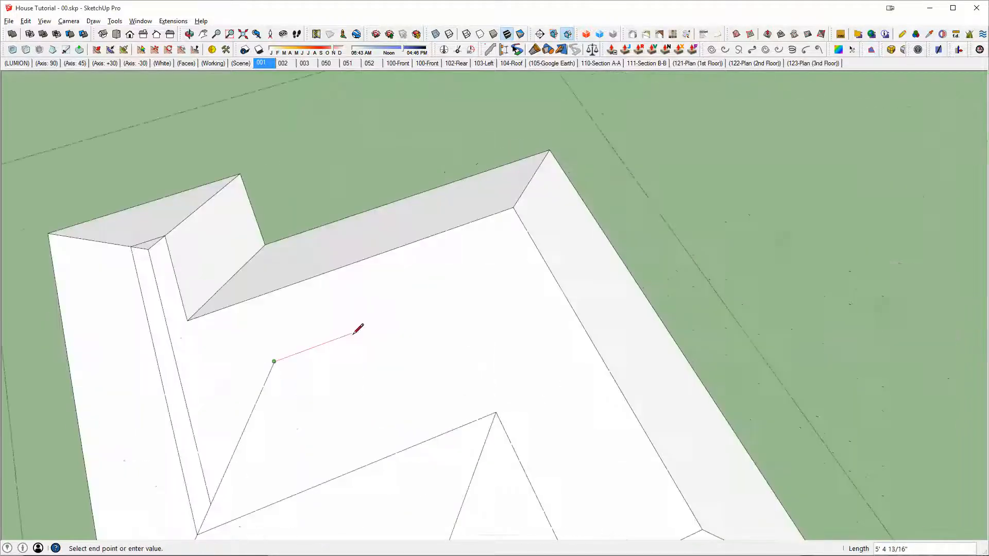
pyautogui.click(573, 256)
pyautogui.scroll(-1, 570, 269)
pyautogui.press('Escape')
pyautogui.moveTo(531, 361); pyautogui.dragTo(559, 450, button='middle')
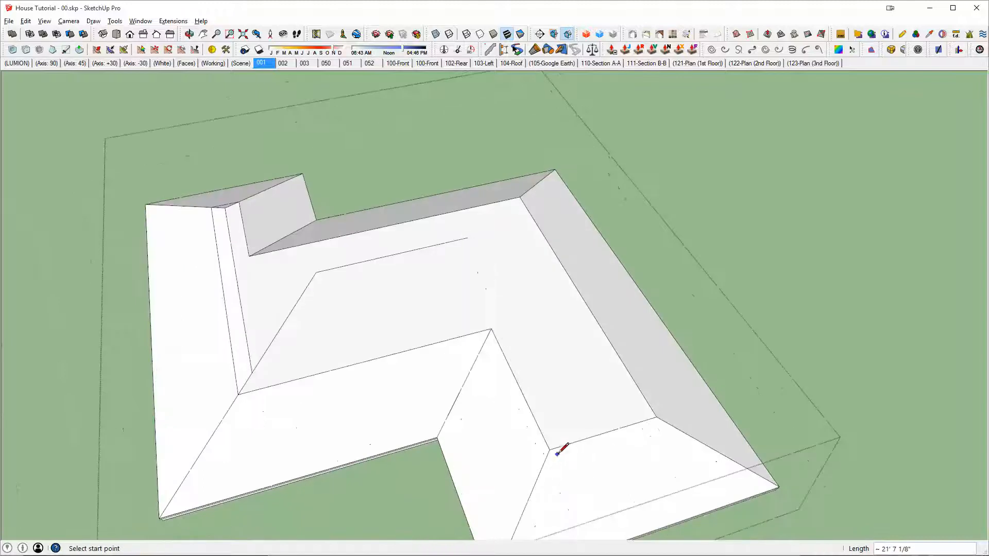
# Step: Draw the other wing's hip peak from its two end corners, a 12' 8" ridge along the green axis, and its link to the inner corner
pyautogui.click(550, 450)
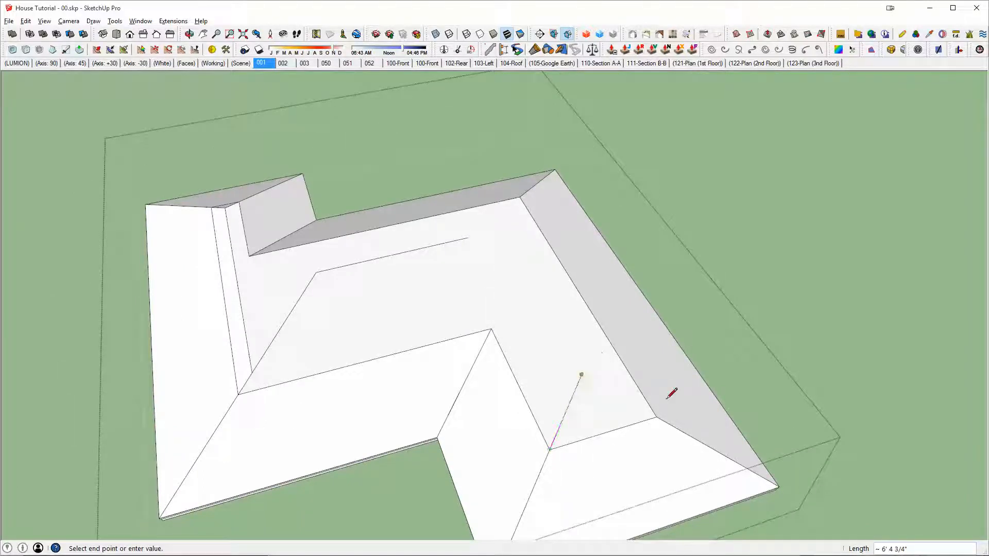
pyautogui.click(582, 374)
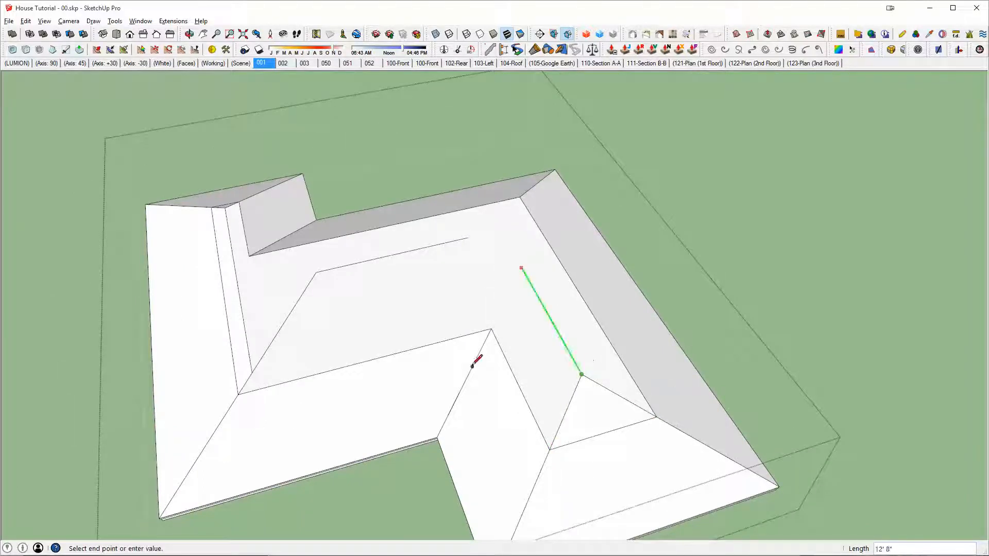
pyautogui.click(491, 329)
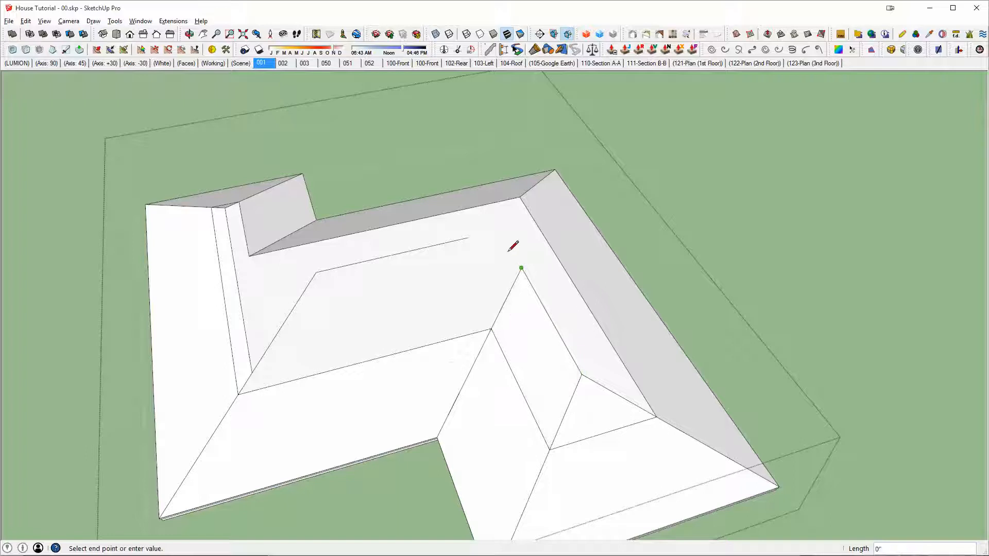
# Step: Connect the 12' 8" ridge's end to the 13' 4" ridge's end and join that point to the flat top's outer corner
pyautogui.scroll(2, 504, 258)
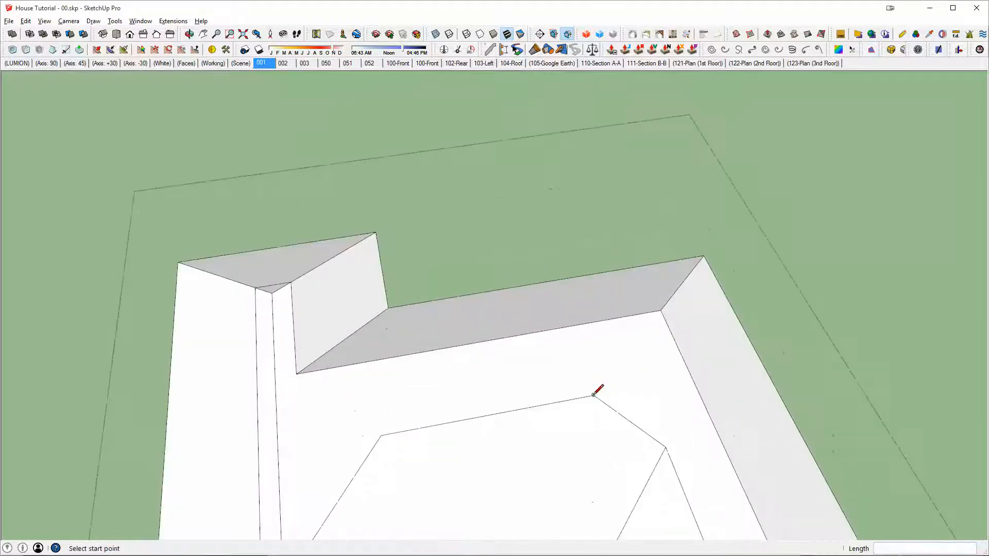
pyautogui.click(594, 395)
pyautogui.scroll(-1, 661, 324)
pyautogui.keyDown('shift'); pyautogui.moveTo(661, 324); pyautogui.dragTo(923, 280, button='middle'); pyautogui.keyUp('shift')
pyautogui.press('Escape')
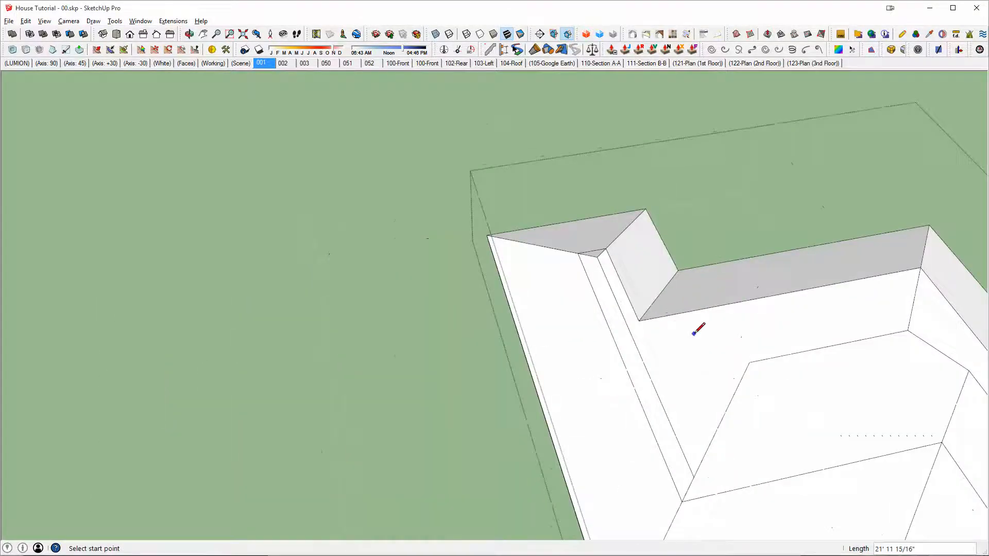
# Step: Extend the valley from the flat top's inner corner to the 22' ridge and connect it to the start of the 13' 4" ridge
pyautogui.keyDown('shift'); pyautogui.moveTo(745, 366); pyautogui.dragTo(623, 342, button='middle'); pyautogui.keyUp('shift')
pyautogui.scroll(3, 661, 205)
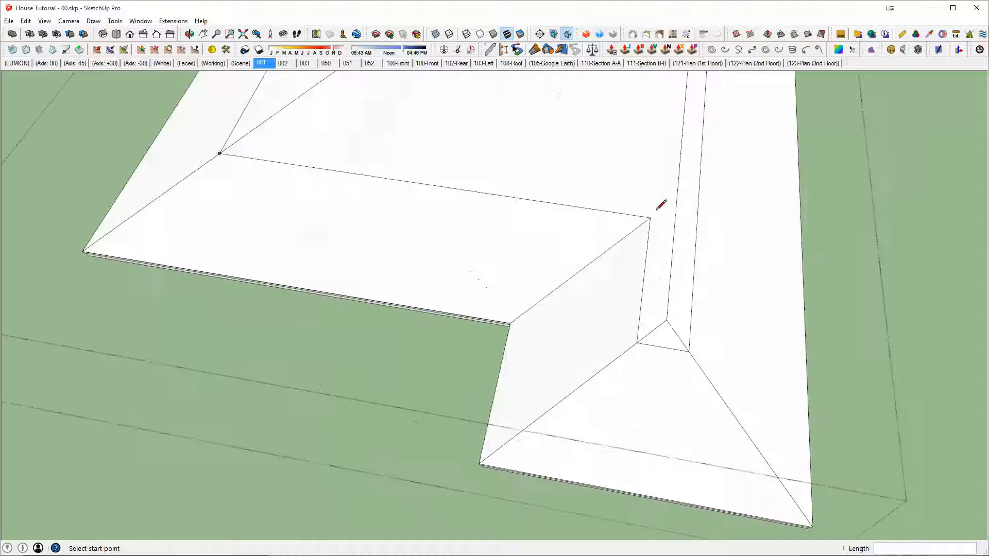
pyautogui.click(650, 218)
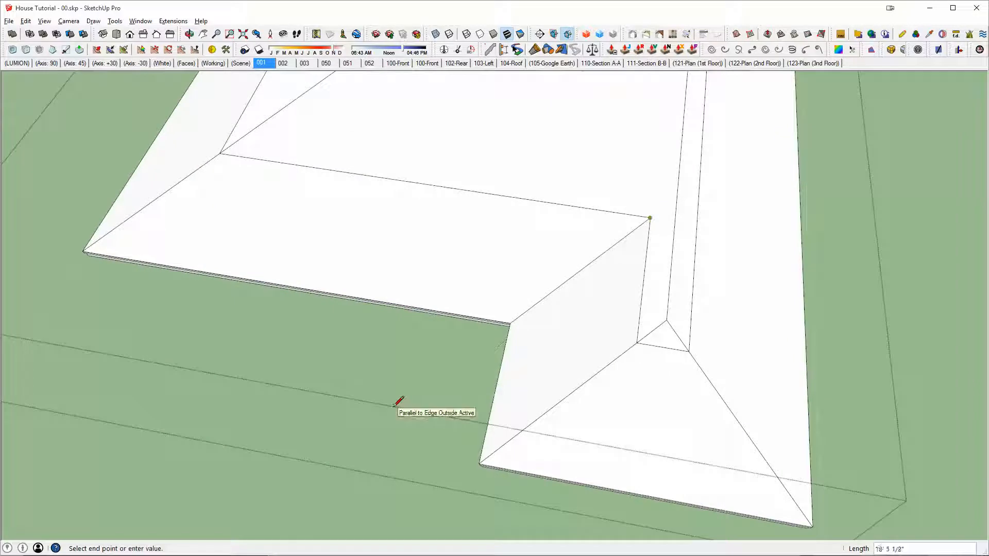
pyautogui.keyDown('shift'); pyautogui.click(684, 227); pyautogui.keyUp('shift')
pyautogui.keyDown('shift'); pyautogui.moveTo(685, 227); pyautogui.dragTo(737, 452, button='middle'); pyautogui.keyUp('shift')
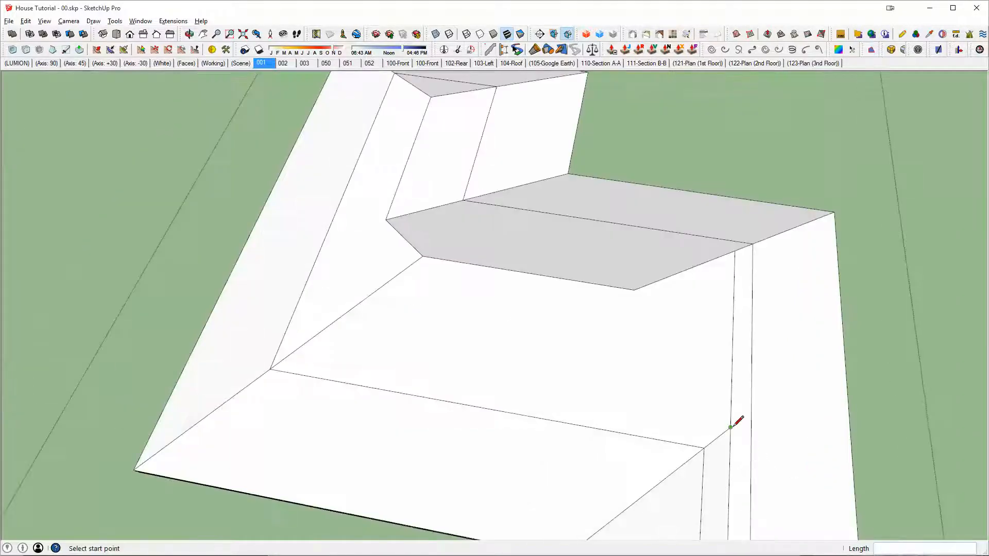
pyautogui.click(730, 427)
pyautogui.click(634, 290)
# Step: Erase the leftover 22' ridge segment and hip extension beyond the valley junction
pyautogui.scroll(-4, 651, 315)
pyautogui.moveTo(650, 312)
pyautogui.mouseDown(button='middle')
pyautogui.moveTo(612, 266)
pyautogui.moveTo(550, 256)
pyautogui.moveTo(635, 349)
pyautogui.moveTo(626, 351)
pyautogui.moveTo(667, 400)
pyautogui.moveTo(779, 398)
pyautogui.moveTo(554, 404)
pyautogui.moveTo(632, 353)
pyautogui.mouseUp(button='middle')
pyautogui.scroll(4, 572, 348)
pyautogui.press('e')
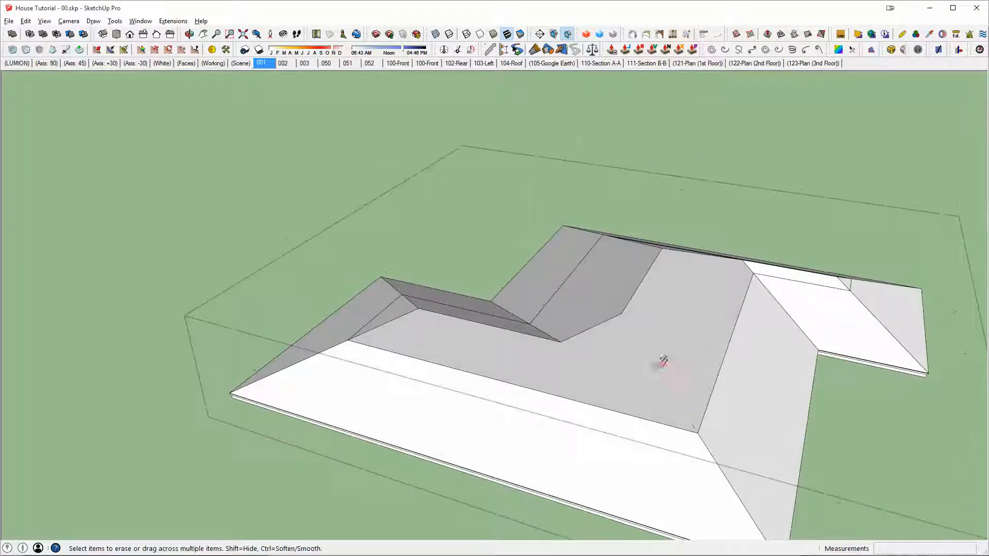
# Step: Redraw the hip from the flat top's corner up to the start of the 13' 4" ridge
pyautogui.press('l')
pyautogui.scroll(2, 710, 414)
pyautogui.click(700, 437)
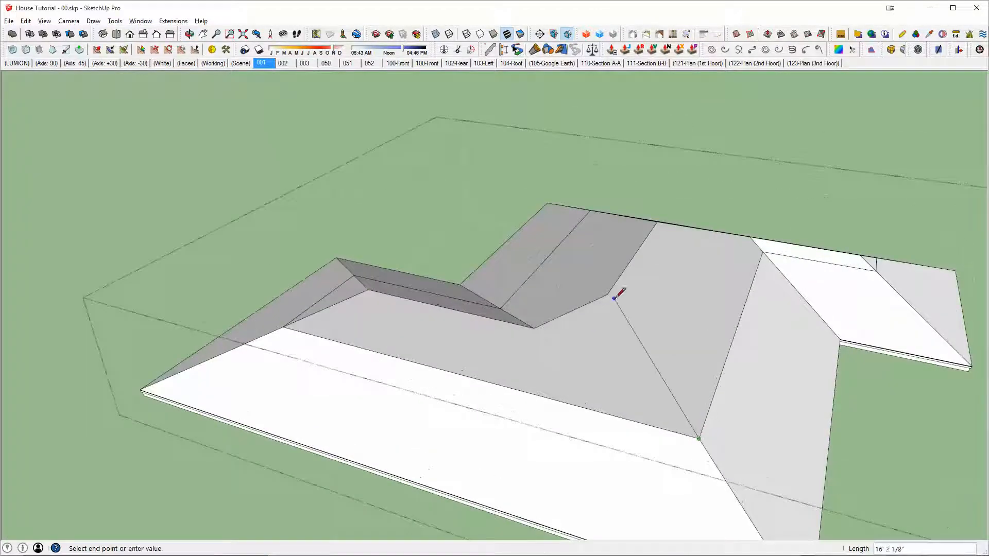
pyautogui.moveTo(615, 285); pyautogui.dragTo(557, 368, button='middle')
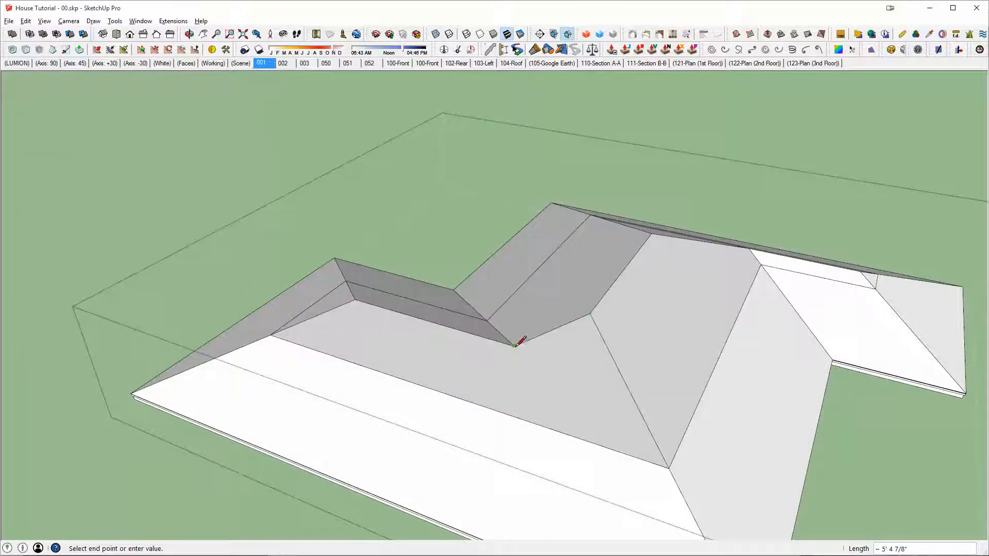
# Step: Draw two diagonals from the valley junction to the base corners of the long upper slope to fill it with faces
pyautogui.click(669, 467)
pyautogui.scroll(2, 552, 382)
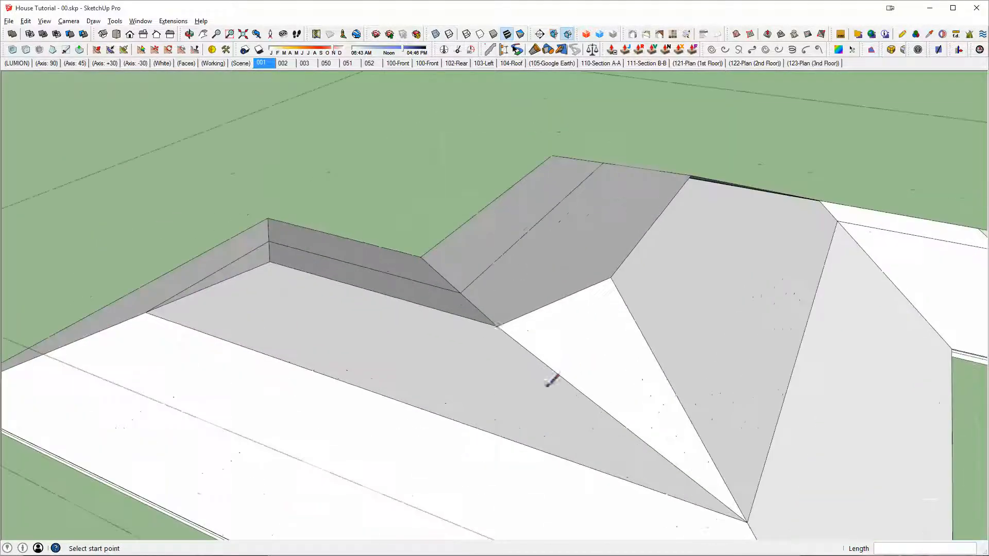
pyautogui.click(497, 326)
pyautogui.click(147, 312)
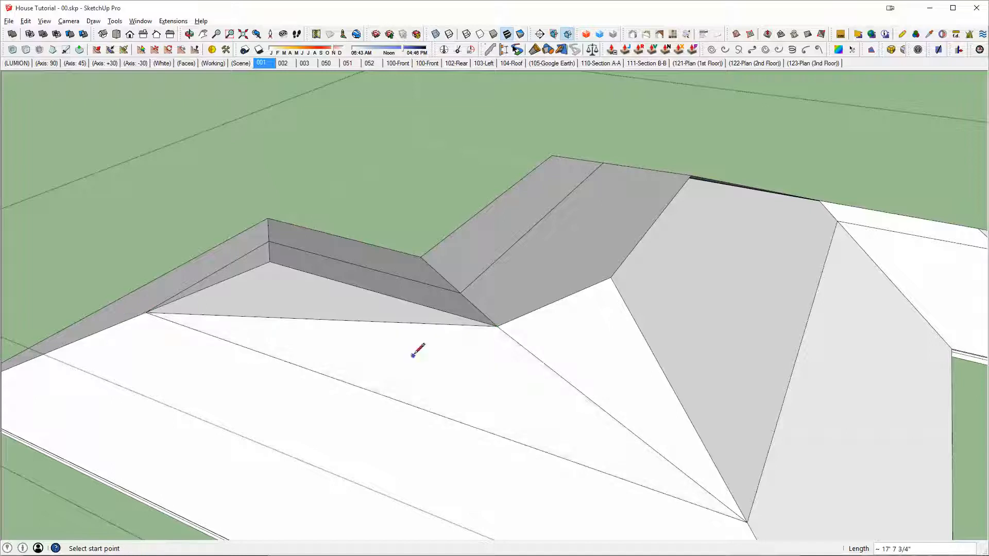
# Step: Erase the two diagonals running from the valley junction across the long upper slope
pyautogui.moveTo(417, 351)
pyautogui.mouseDown(button='middle')
pyautogui.moveTo(280, 274)
pyautogui.moveTo(172, 256)
pyautogui.moveTo(348, 335)
pyautogui.mouseUp(button='middle')
pyautogui.press('e')
pyautogui.moveTo(446, 357)
pyautogui.mouseDown()
pyautogui.moveTo(432, 365)
pyautogui.moveTo(438, 377)
pyautogui.mouseUp()
pyautogui.moveTo(373, 329); pyautogui.dragTo(327, 301)
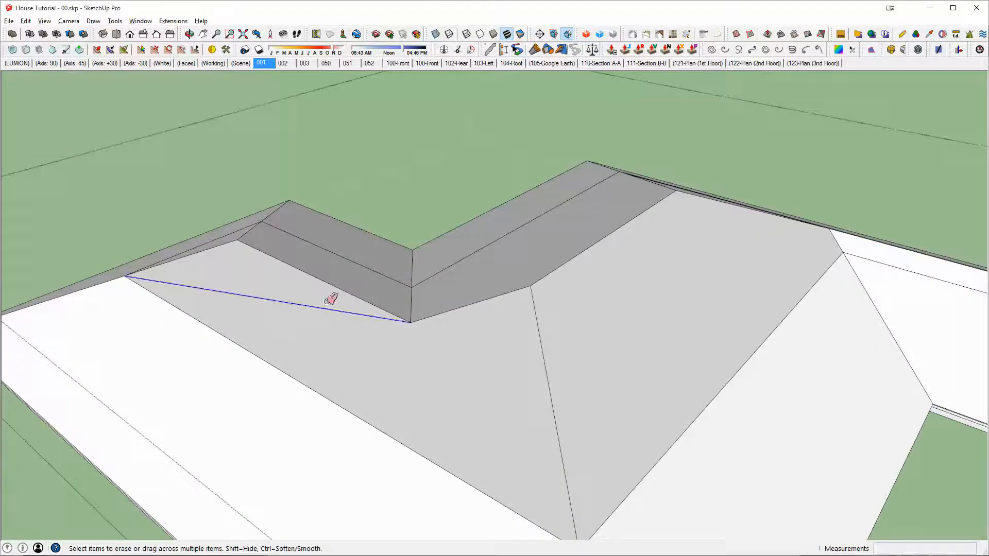
# Step: Retrace the upper hip segment from the ridge end to the flat top's corner, about 6' 4 3/4" long
pyautogui.moveTo(331, 299); pyautogui.dragTo(642, 344, button='middle')
pyautogui.scroll(-5, 665, 355)
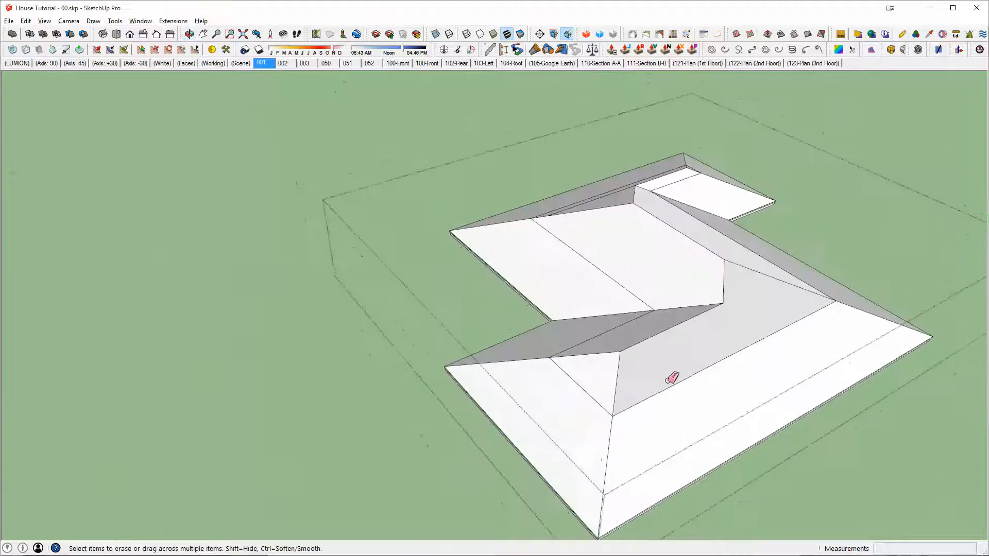
pyautogui.scroll(4, 668, 376)
pyautogui.press('l')
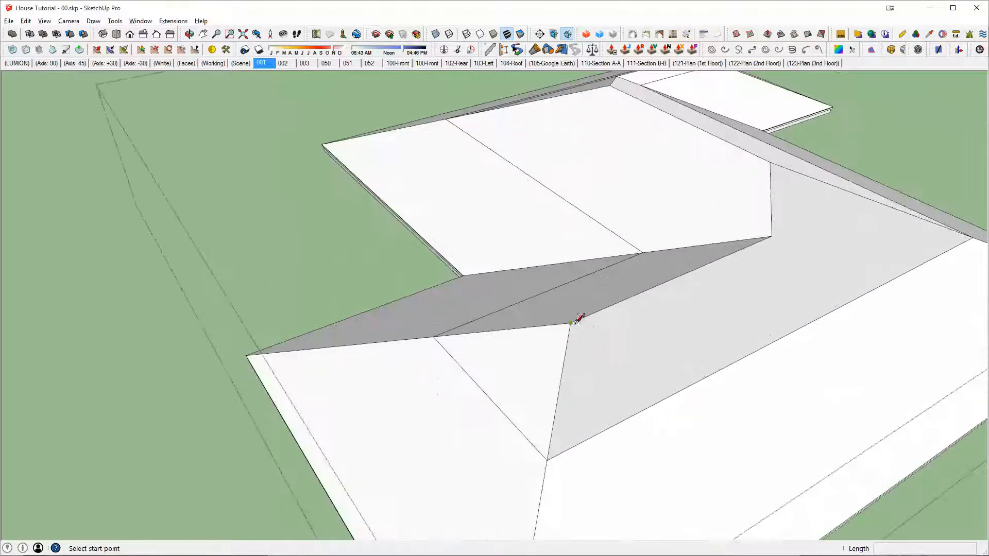
pyautogui.click(571, 323)
pyautogui.click(547, 460)
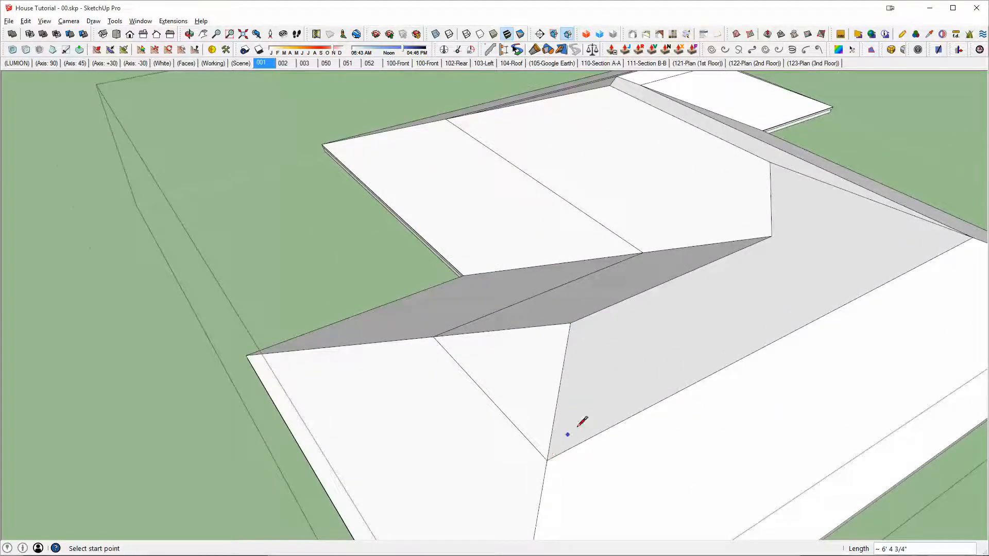
pyautogui.moveTo(579, 426); pyautogui.dragTo(561, 296, button='middle')
pyautogui.press('space')
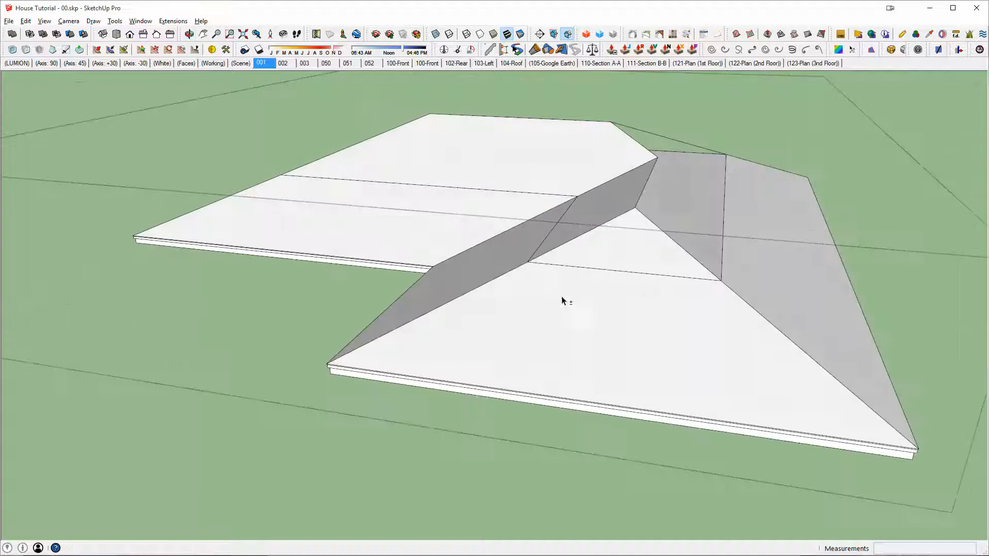
# Step: Try to close the long upper slope with a line of about 12' 7" from the valley junction to the flat top's edge
pyautogui.press('l')
pyautogui.click(657, 157)
pyautogui.click(726, 154)
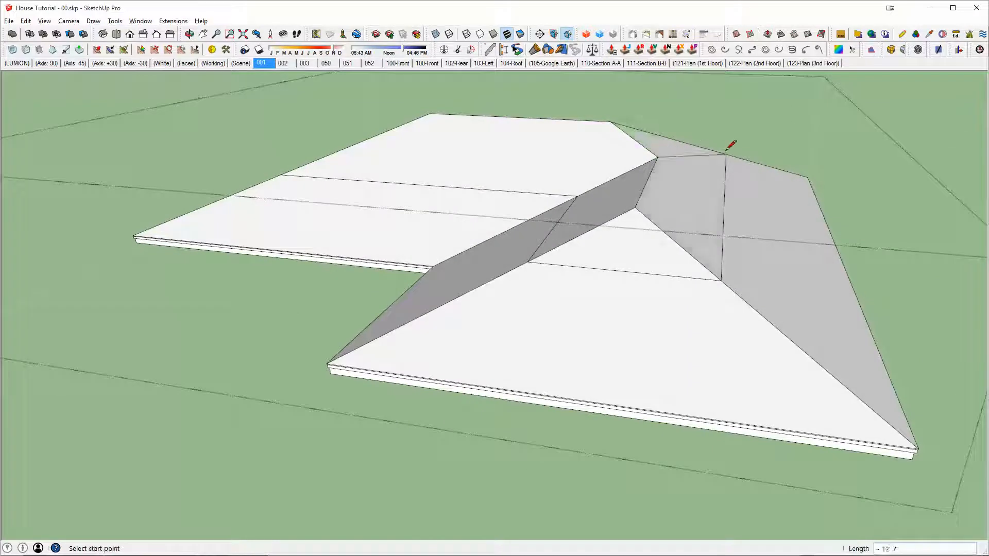
pyautogui.press('e')
pyautogui.click(692, 155)
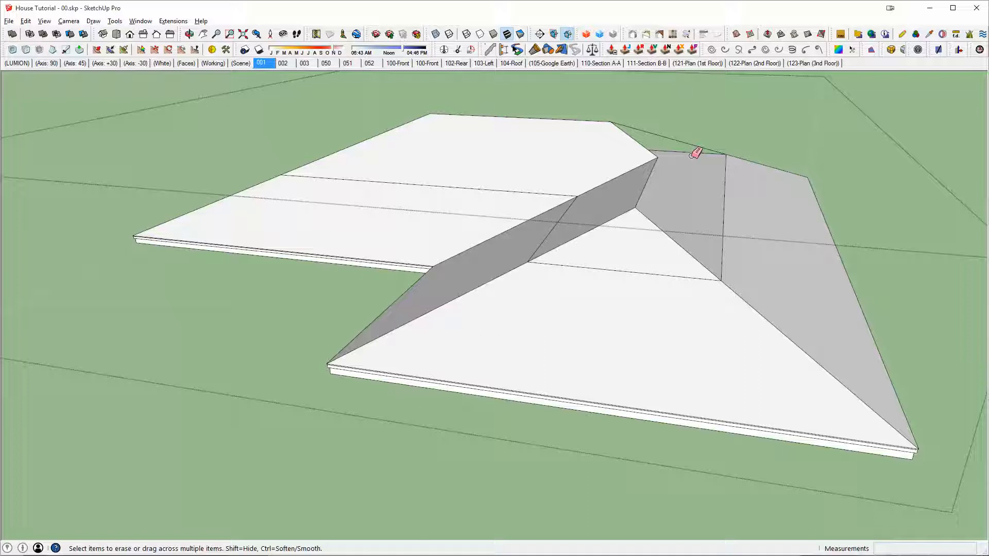
pyautogui.click(722, 223)
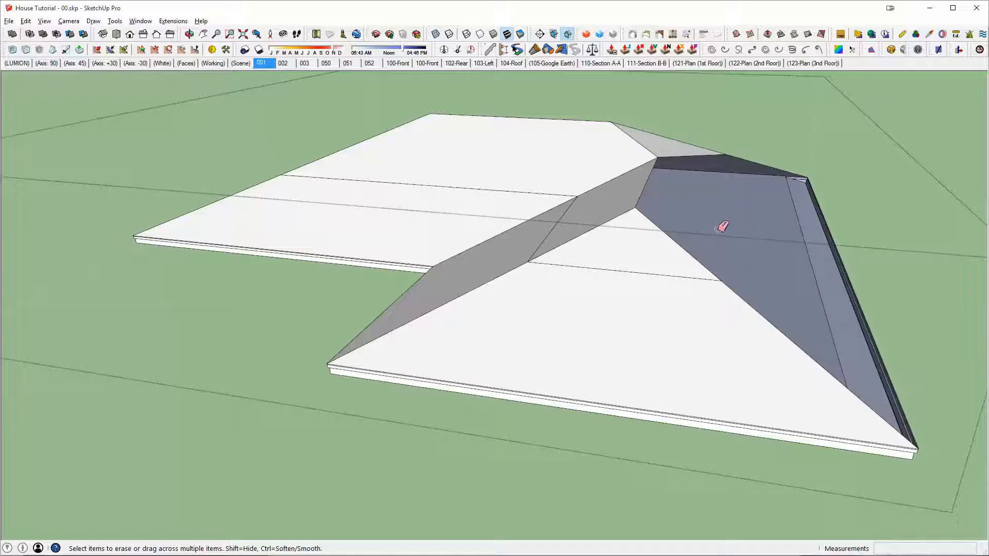
pyautogui.hotkey('ctrl', 'z')
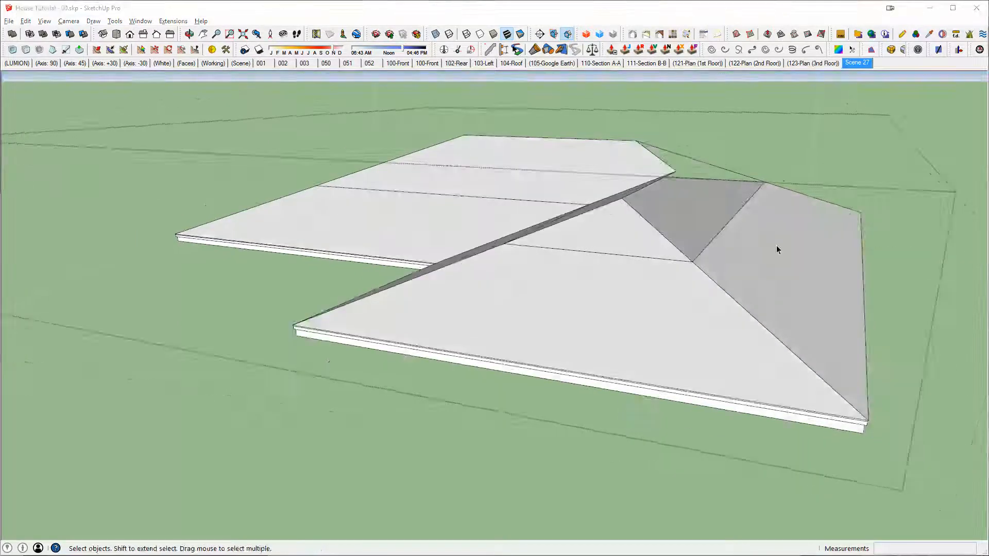
# Step: Retrace the other upper hip from the ridge end to the flat top's corner to fill the long slope
pyautogui.moveTo(777, 245); pyautogui.dragTo(616, 305, button='middle')
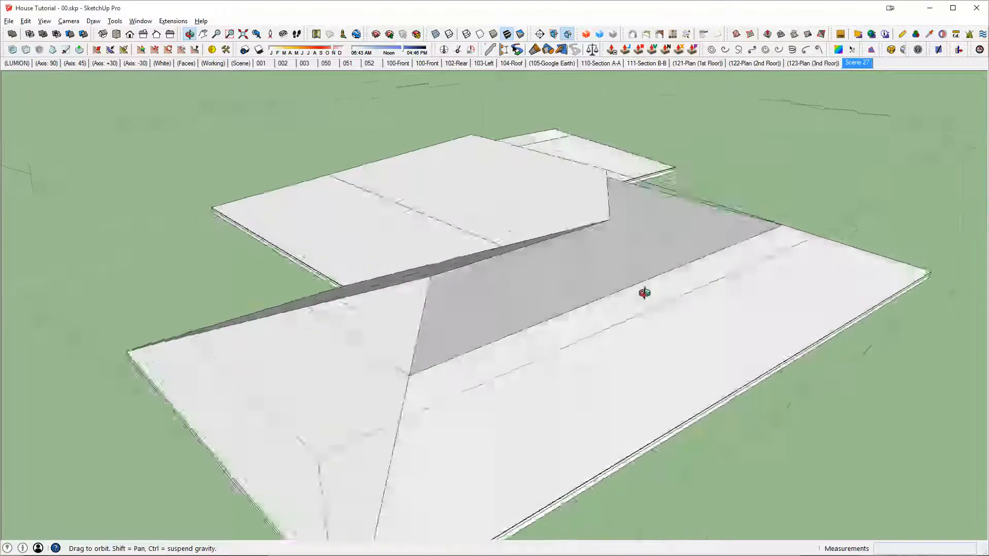
pyautogui.press('l')
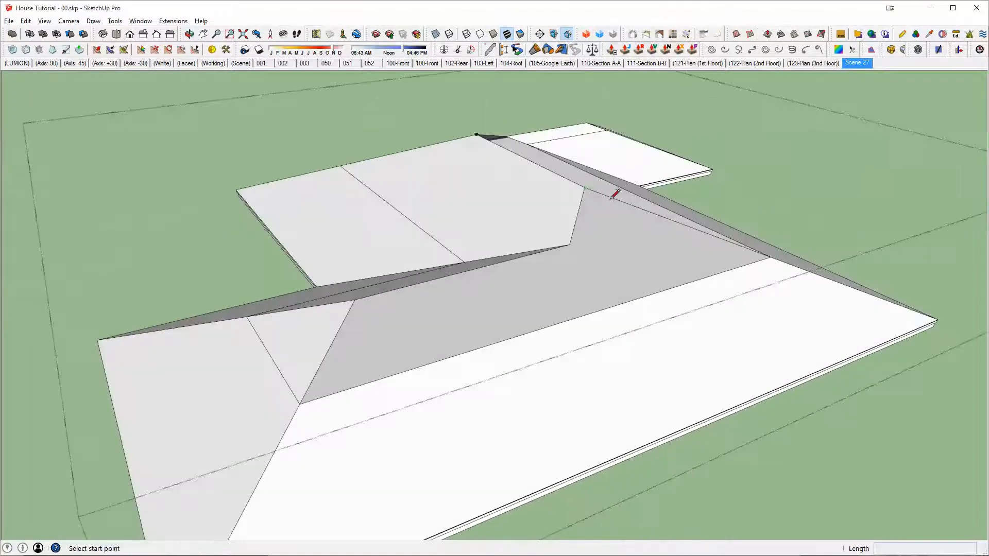
pyautogui.click(585, 188)
pyautogui.click(778, 247)
pyautogui.moveTo(778, 247)
pyautogui.mouseDown(button='middle')
pyautogui.moveTo(586, 308)
pyautogui.moveTo(618, 316)
pyautogui.moveTo(525, 367)
pyautogui.moveTo(618, 283)
pyautogui.moveTo(609, 322)
pyautogui.mouseUp(button='middle')
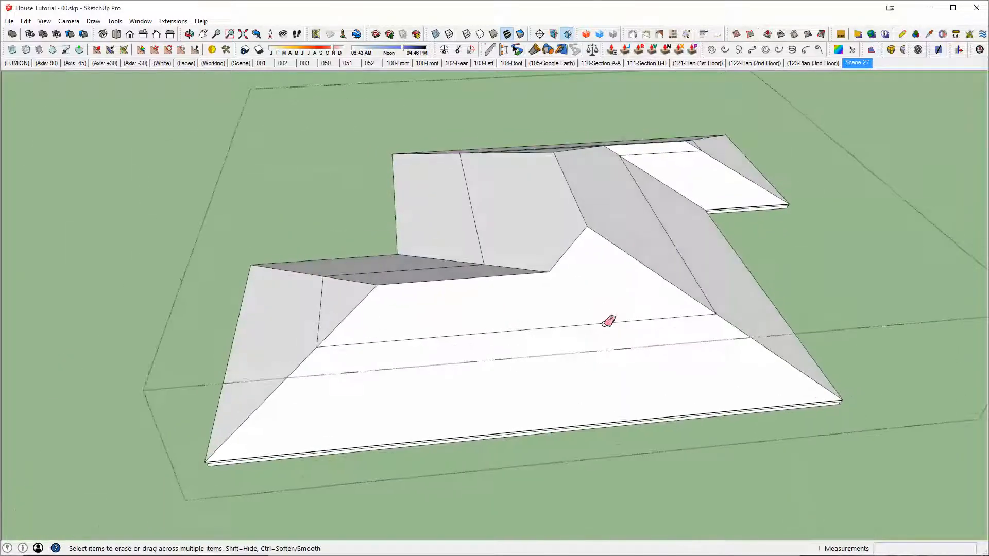
# Step: Select all the connected main roof geometry and clear the leftover seam lines across its slopes
pyautogui.tripleClick(512, 316)
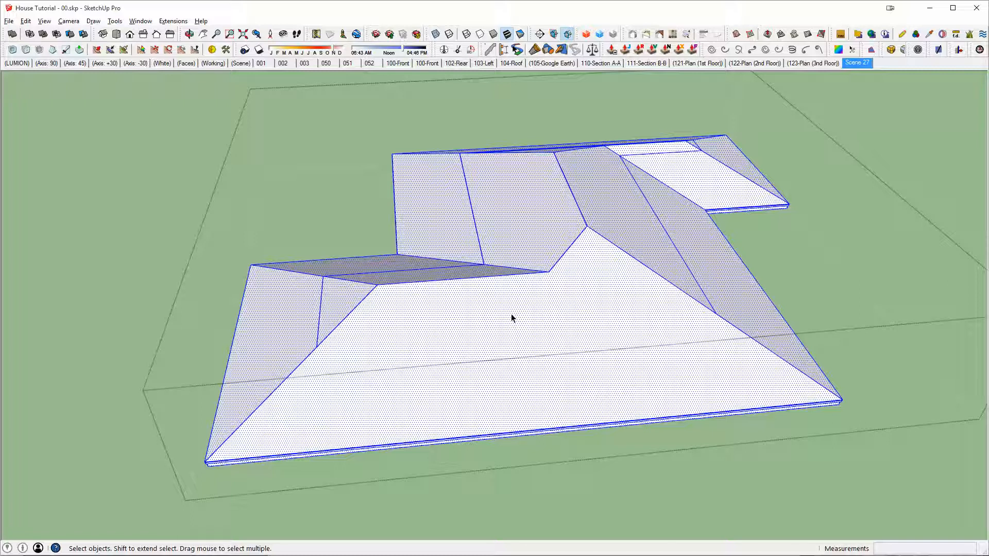
pyautogui.moveTo(530, 315); pyautogui.dragTo(506, 331, button='middle')
pyautogui.scroll(3, 497, 167)
pyautogui.scroll(-3, 656, 270)
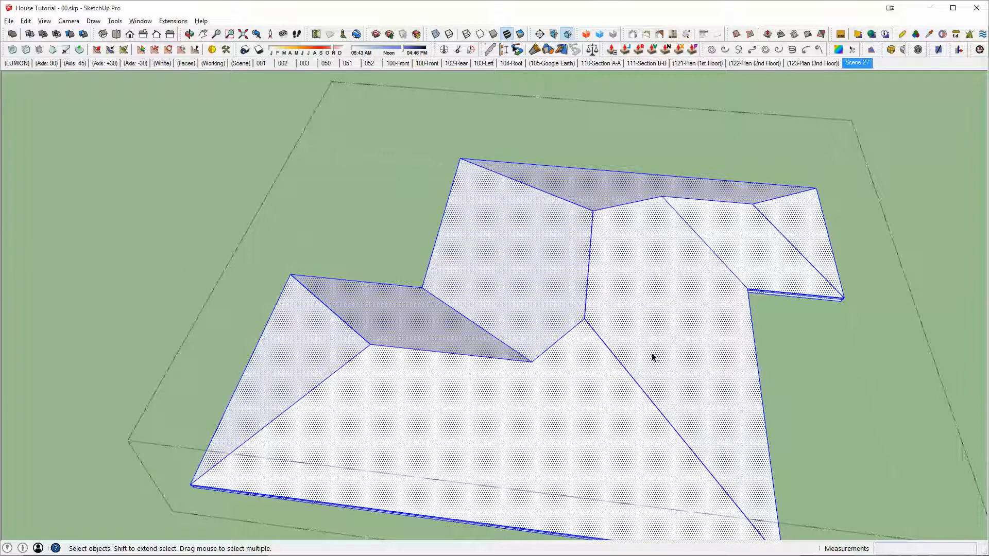
pyautogui.press('Escape')
# Step: Examine the main roof in place on the house, from below the eaves and from above
pyautogui.moveTo(588, 386); pyautogui.dragTo(795, 188, button='middle')
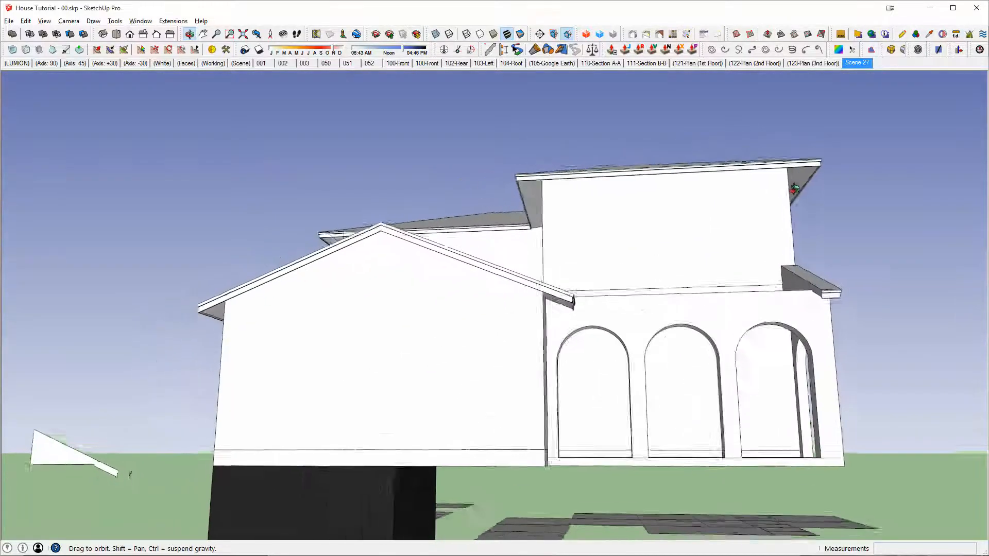
pyautogui.scroll(5, 784, 183)
pyautogui.moveTo(698, 196); pyautogui.dragTo(583, 287, button='middle')
pyautogui.scroll(-6, 582, 287)
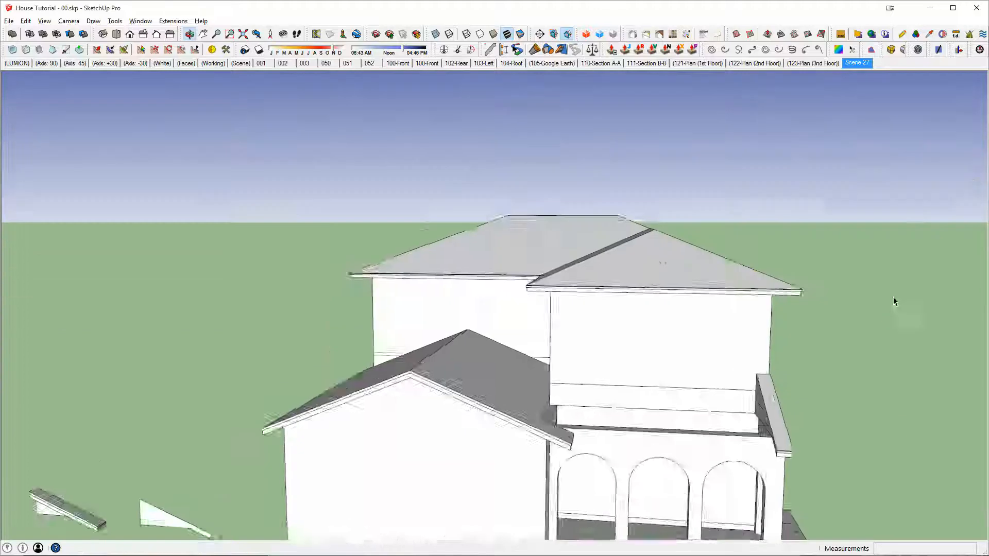
pyautogui.scroll(-2, 653, 302)
pyautogui.moveTo(654, 302); pyautogui.dragTo(663, 374, button='middle')
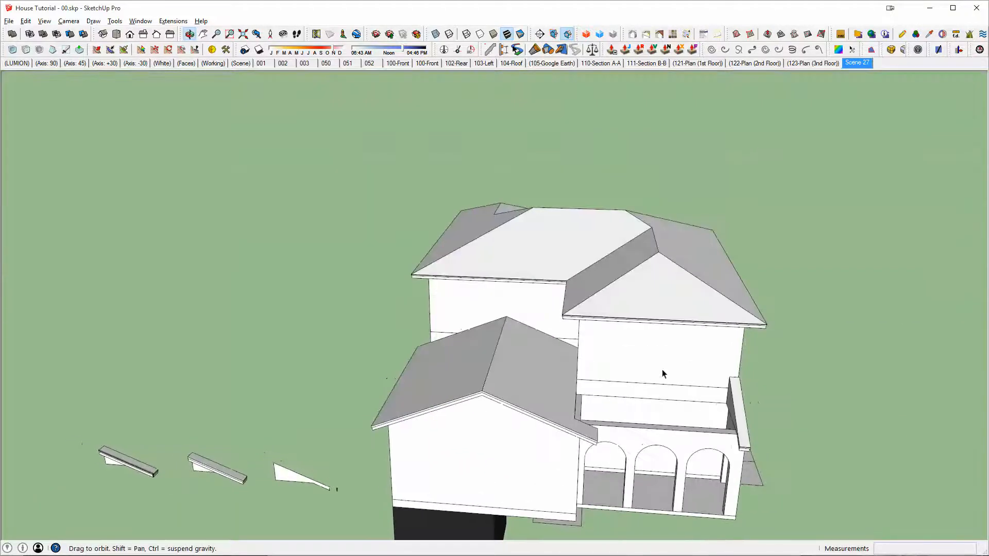
pyautogui.scroll(3, 586, 435)
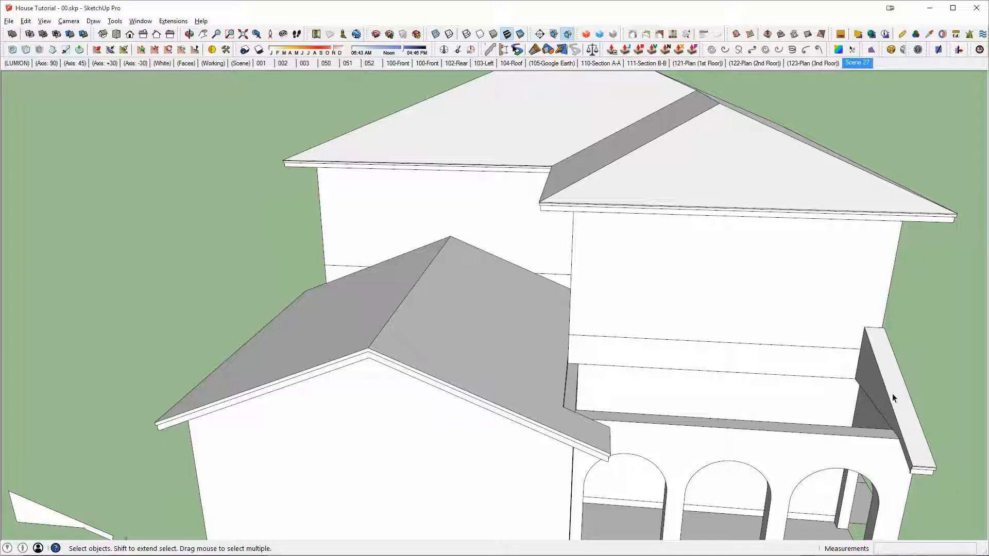
# Step: Open the lean-to roof piece beside the arches and Push/Pull its side face 27' 8" across into the gable roof
pyautogui.scroll(1, 901, 441)
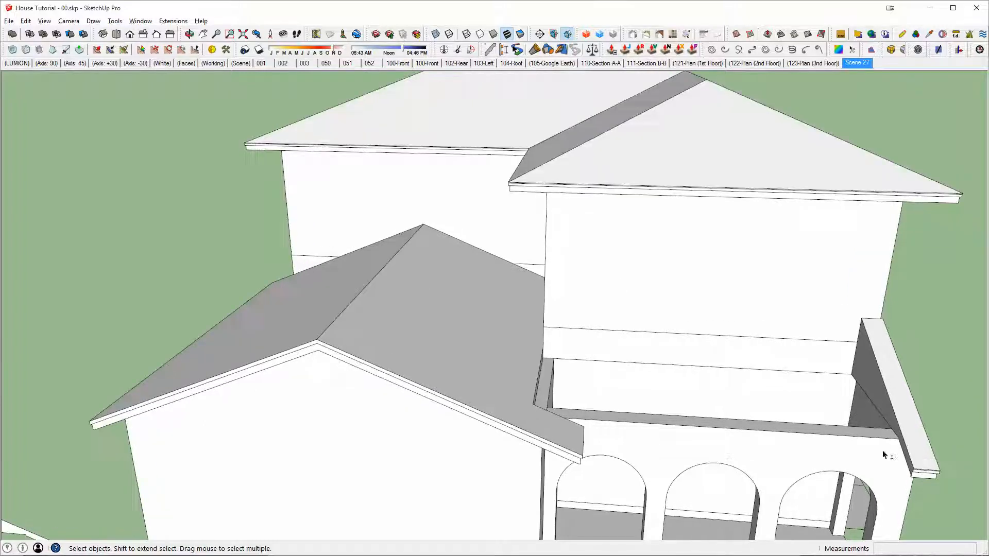
pyautogui.moveTo(882, 450); pyautogui.dragTo(837, 428, button='middle')
pyautogui.scroll(2, 662, 404)
pyautogui.scroll(1, 781, 387)
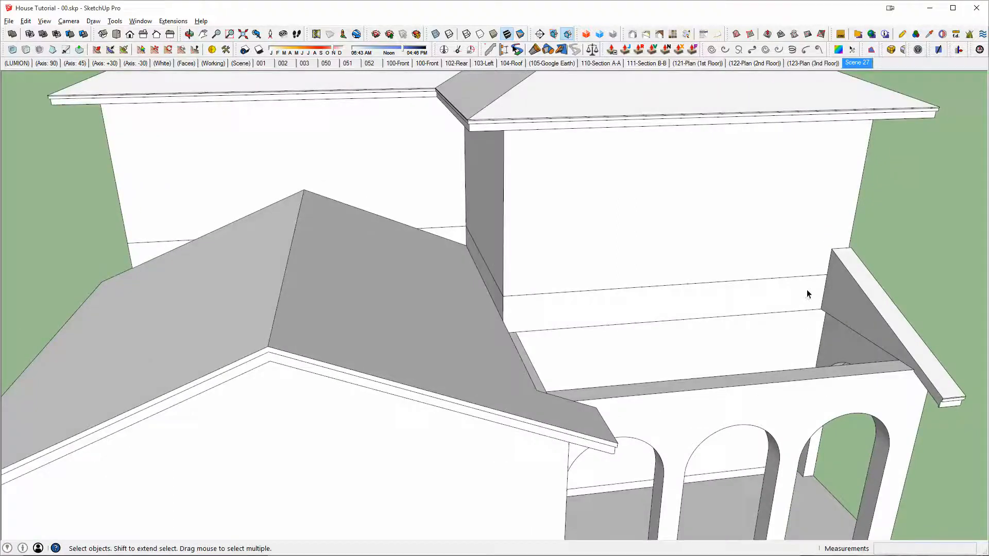
pyautogui.doubleClick(840, 286)
pyautogui.press('p')
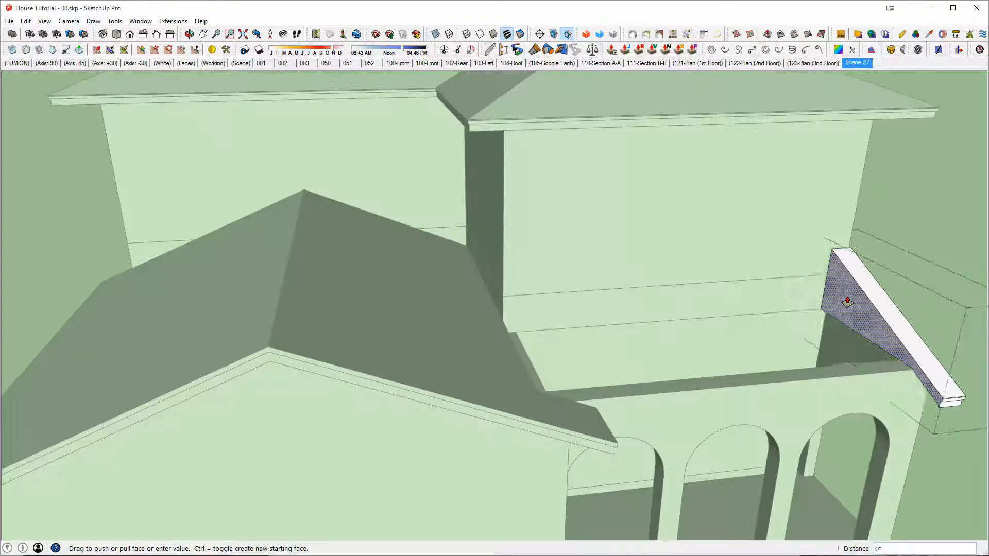
pyautogui.moveTo(848, 303); pyautogui.dragTo(374, 294)
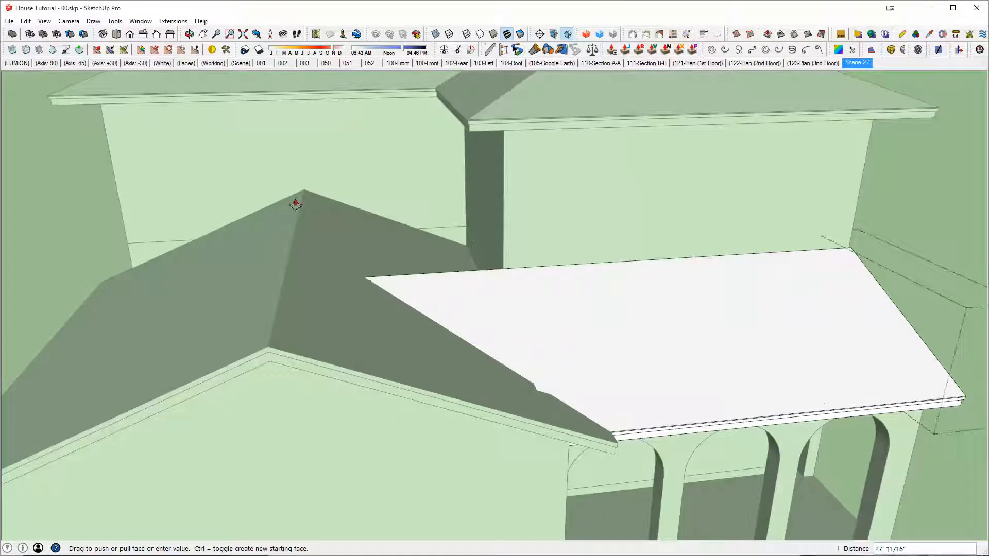
pyautogui.moveTo(304, 196); pyautogui.dragTo(304, 196)
pyautogui.moveTo(627, 342); pyautogui.dragTo(499, 324, button='middle')
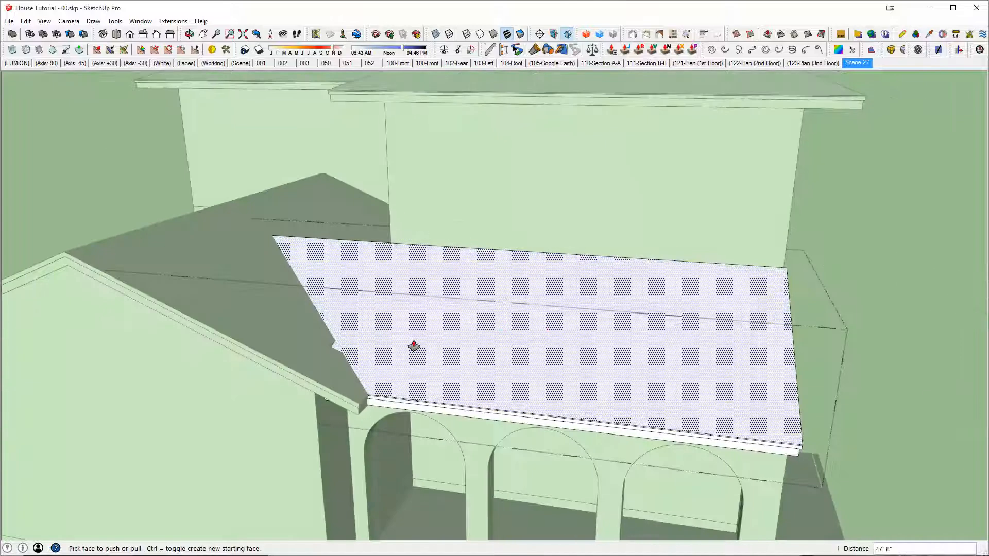
# Step: Examine the upper roof's hips, valleys and eave corners from several sides of the house
pyautogui.moveTo(413, 346); pyautogui.dragTo(426, 526, button='middle')
pyautogui.scroll(3, 554, 276)
pyautogui.scroll(-4, 554, 276)
pyautogui.press('space')
pyautogui.scroll(4, 721, 367)
pyautogui.moveTo(724, 365); pyautogui.dragTo(736, 398, button='middle')
pyautogui.scroll(-5, 489, 364)
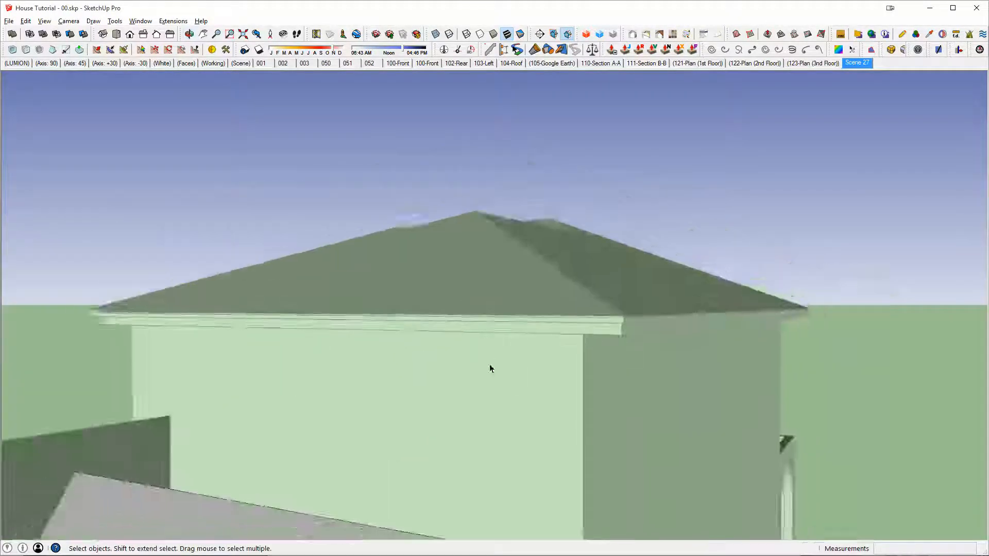
pyautogui.keyDown('shift'); pyautogui.moveTo(489, 364); pyautogui.dragTo(979, 274, button='middle'); pyautogui.keyUp('shift')
pyautogui.moveTo(707, 493); pyautogui.dragTo(600, 472, button='middle')
pyautogui.moveTo(623, 243); pyautogui.dragTo(607, 300, button='middle')
pyautogui.scroll(8, 718, 263)
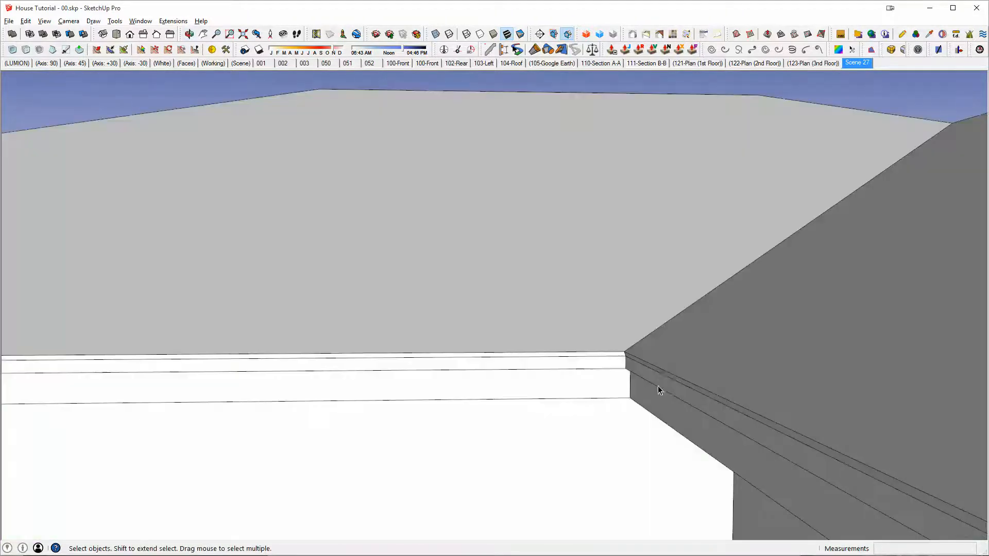
pyautogui.moveTo(658, 388); pyautogui.dragTo(775, 226, button='middle')
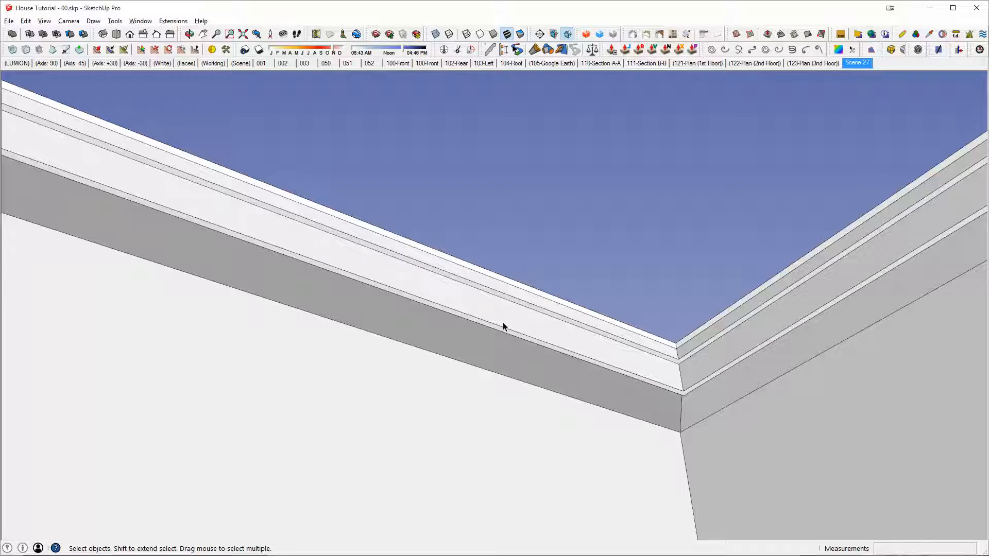
pyautogui.moveTo(503, 323); pyautogui.dragTo(777, 351, button='middle')
pyautogui.scroll(-9, 777, 351)
pyautogui.moveTo(828, 380); pyautogui.dragTo(560, 316, button='middle')
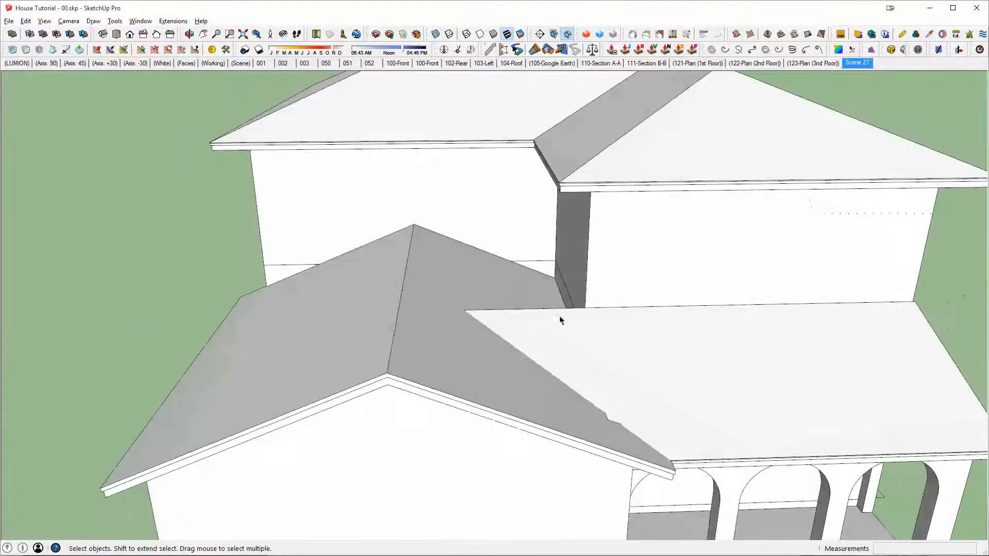
# Step: Try to merge the gable roof and the lean-to roof into one solid and check their overlapping eaves from below
pyautogui.moveTo(856, 409); pyautogui.dragTo(455, 411, button='middle')
pyautogui.scroll(5, 313, 364)
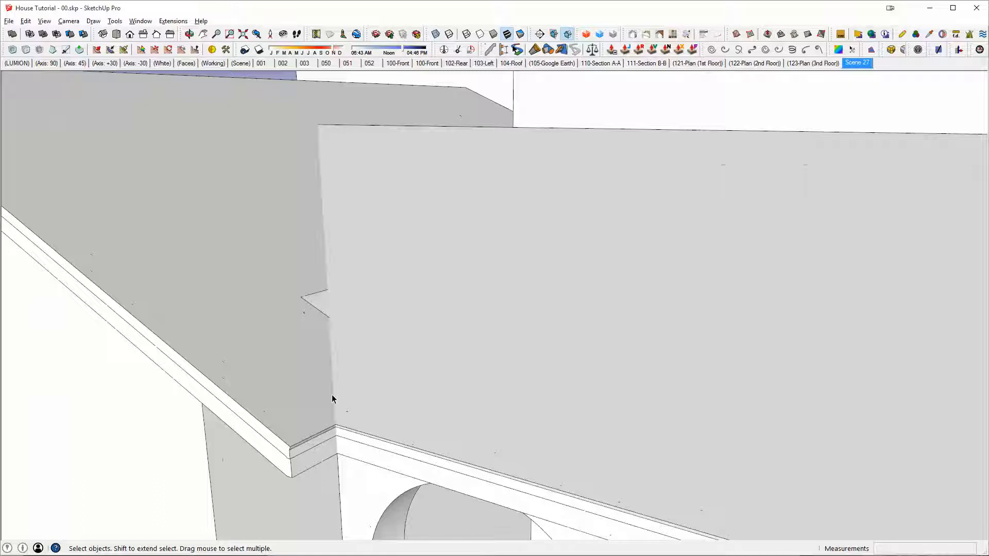
pyautogui.click(297, 409)
pyautogui.scroll(-2, 362, 336)
pyautogui.press('t')
pyautogui.click(419, 322)
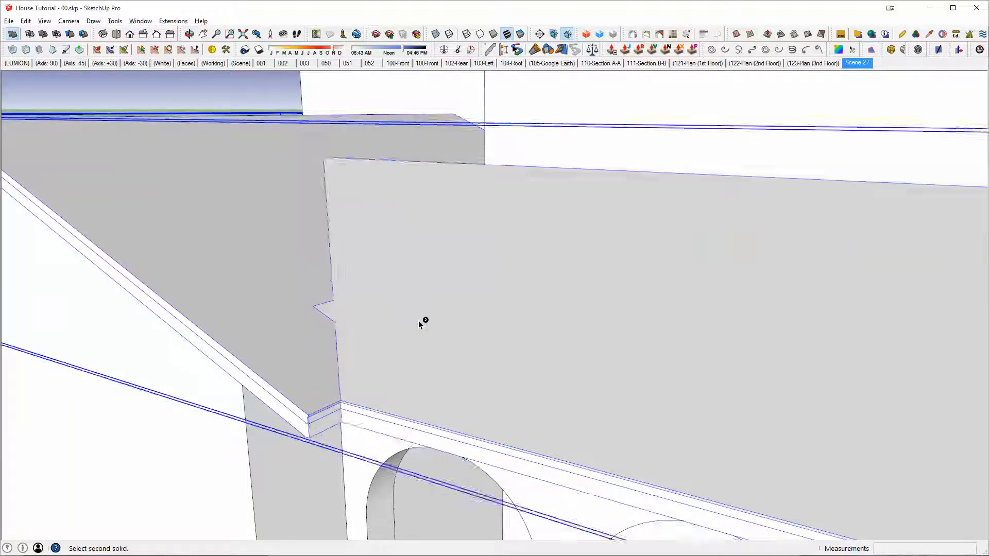
pyautogui.press('space')
pyautogui.scroll(3, 325, 387)
pyautogui.moveTo(324, 390); pyautogui.dragTo(403, 111, button='middle')
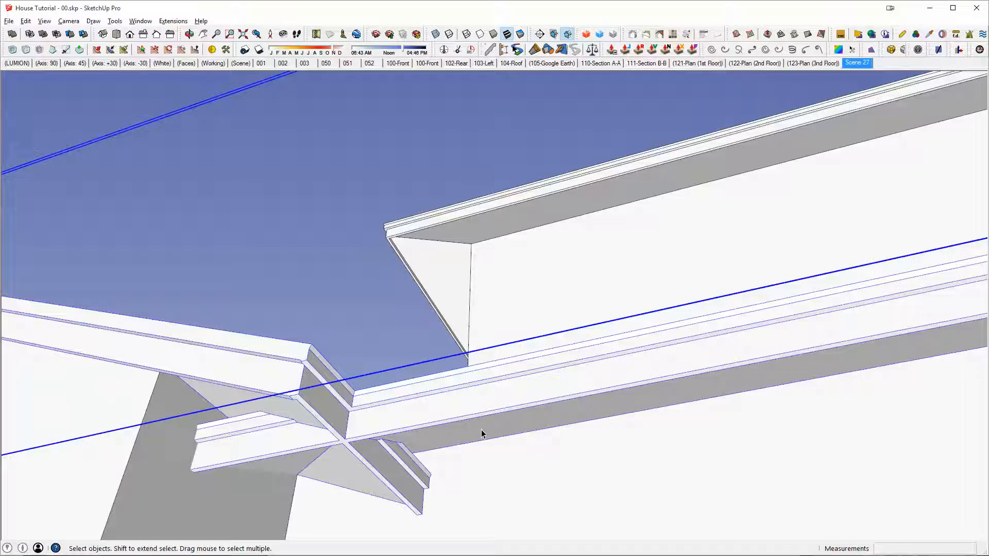
pyautogui.hotkey('ctrl', 'z')
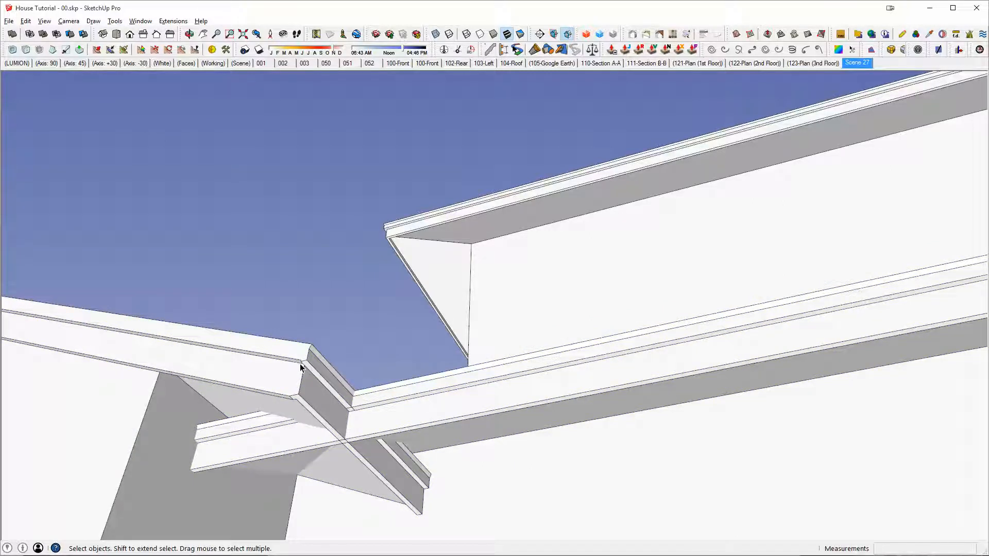
# Step: Undo the Push/Pull that extended the lean-to roof over the arches
pyautogui.doubleClick(400, 409)
pyautogui.doubleClick(401, 409)
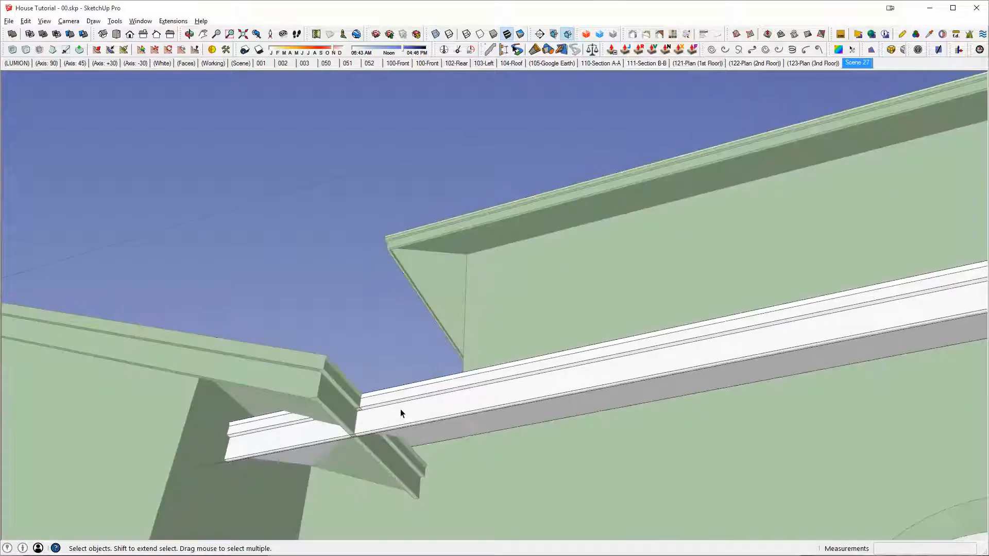
pyautogui.hotkey('ctrl', 'a')
pyautogui.hotkey('ctrl', 'x')
pyautogui.moveTo(415, 410); pyautogui.dragTo(608, 310, button='middle')
pyautogui.scroll(-1, 791, 329)
pyautogui.moveTo(607, 309); pyautogui.dragTo(511, 316, button='middle')
pyautogui.scroll(-1, 715, 295)
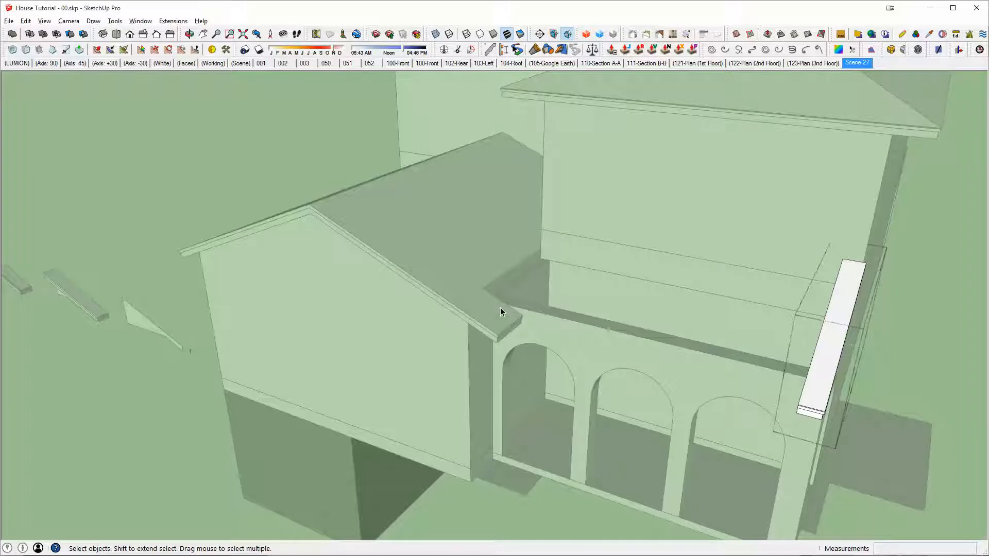
# Step: Open the gable roof for editing and Push/Pull the side face of its notch inward by about 2' to narrow the overhang
pyautogui.moveTo(618, 267); pyautogui.dragTo(570, 117, button='middle')
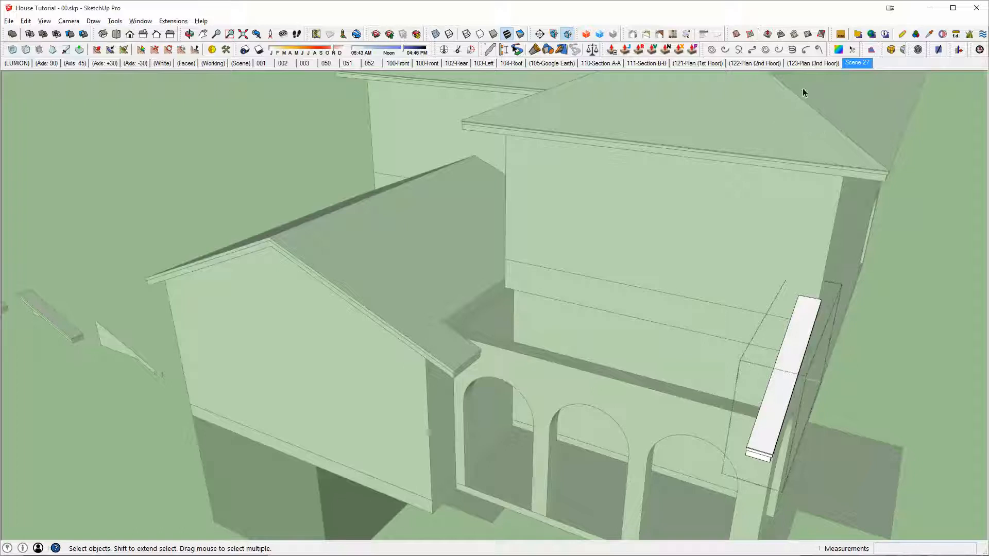
pyautogui.moveTo(495, 372); pyautogui.dragTo(481, 289, button='middle')
pyautogui.scroll(3, 384, 356)
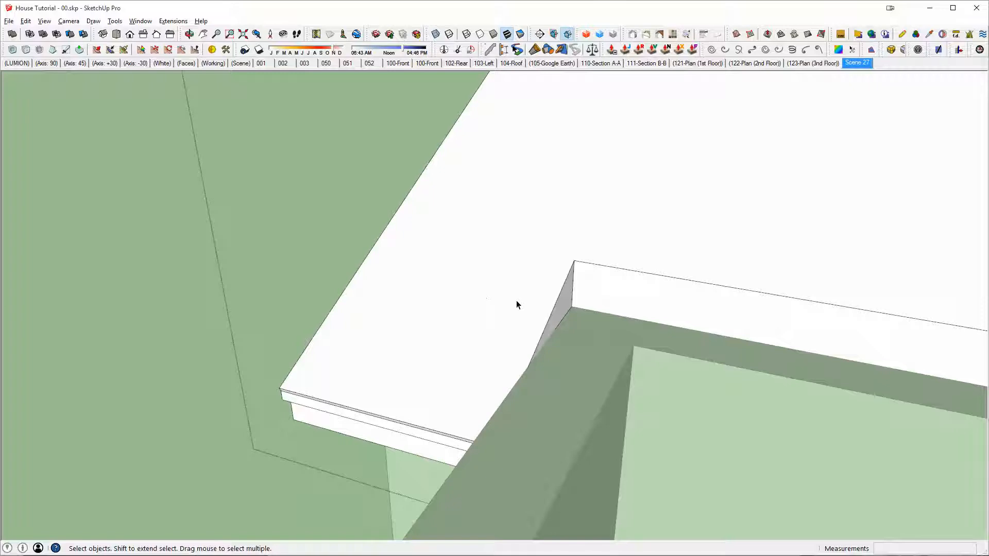
pyautogui.press('p')
pyautogui.moveTo(567, 283); pyautogui.dragTo(415, 276)
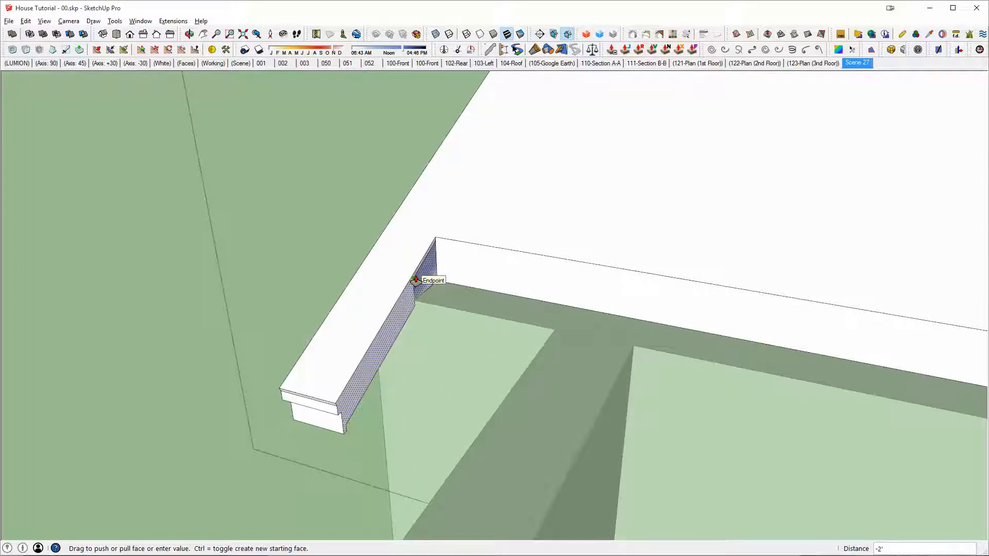
pyautogui.moveTo(415, 280); pyautogui.dragTo(416, 280)
# Step: Draw an L-shaped path from the notch's lower inner corner, along the green axis and then about 11' 1 3/4" along the red axis
pyautogui.press('l')
pyautogui.click(420, 301)
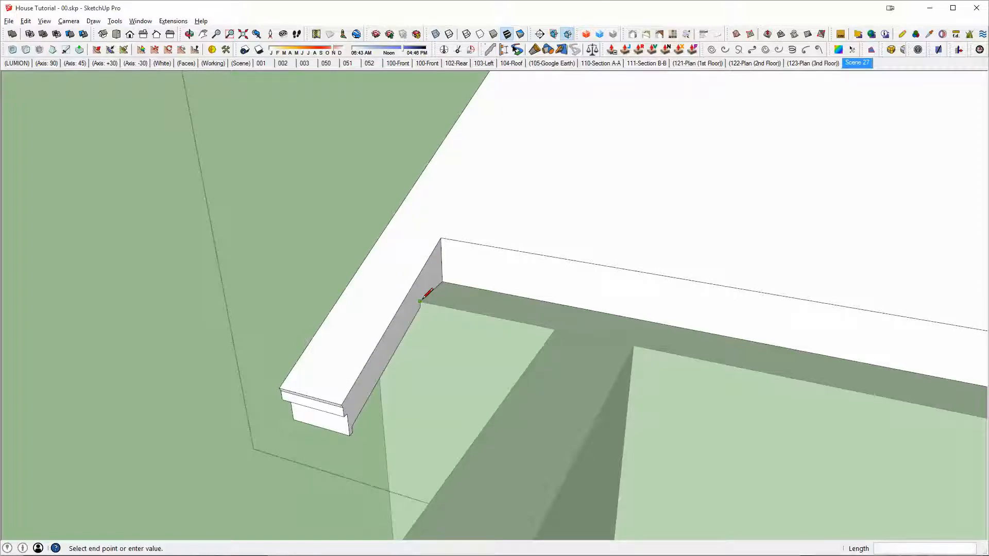
pyautogui.moveTo(519, 299); pyautogui.dragTo(644, 315, button='middle')
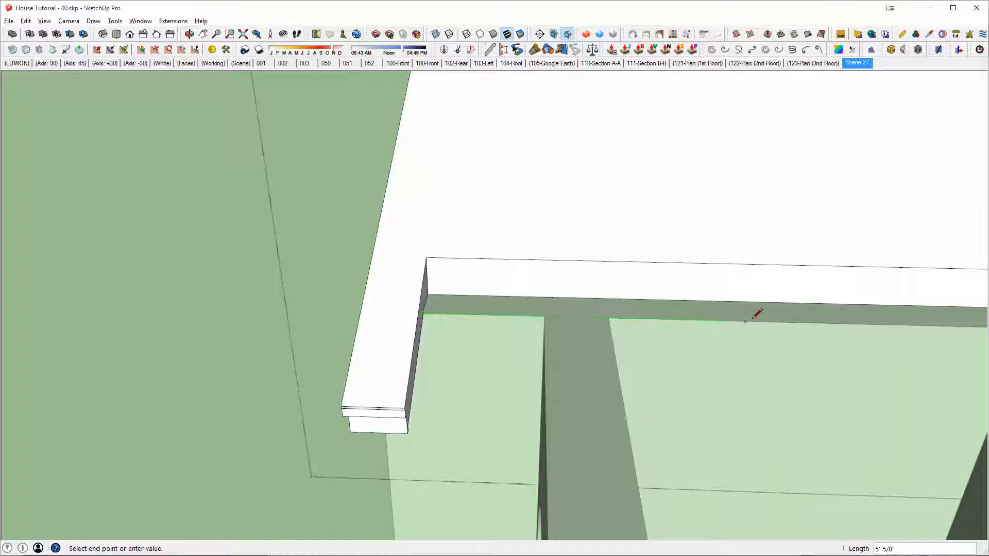
pyautogui.moveTo(768, 321)
pyautogui.mouseDown(button='middle')
pyautogui.moveTo(846, 359)
pyautogui.moveTo(725, 302)
pyautogui.mouseUp(button='middle')
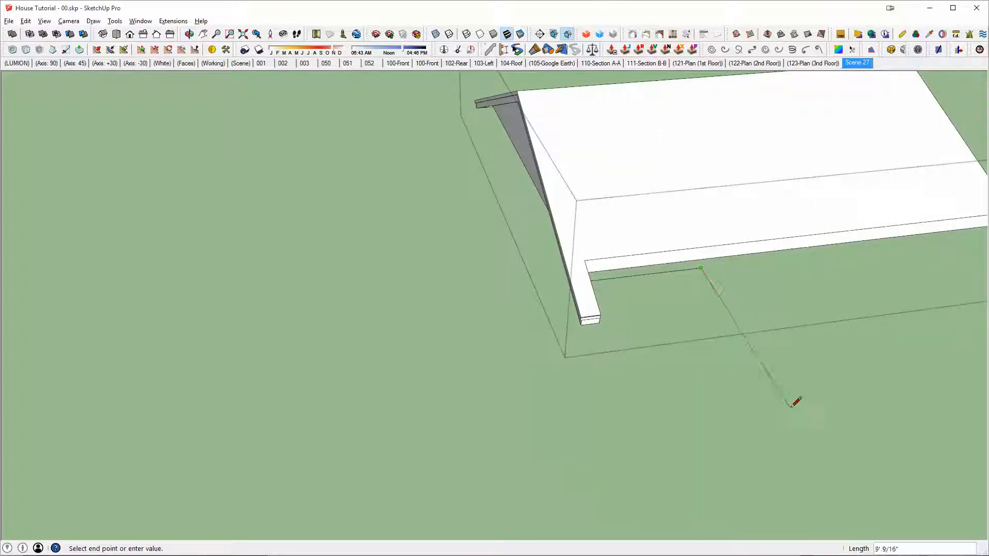
pyautogui.click(836, 450)
# Step: Extrude the notch's side profile along the L-shaped path with Follow Me to form a lean-to extension of the gable roof
pyautogui.press('space')
pyautogui.moveTo(693, 258); pyautogui.dragTo(407, 252, button='middle')
pyautogui.scroll(4, 301, 250)
pyautogui.scroll(1, 301, 252)
pyautogui.click(302, 255)
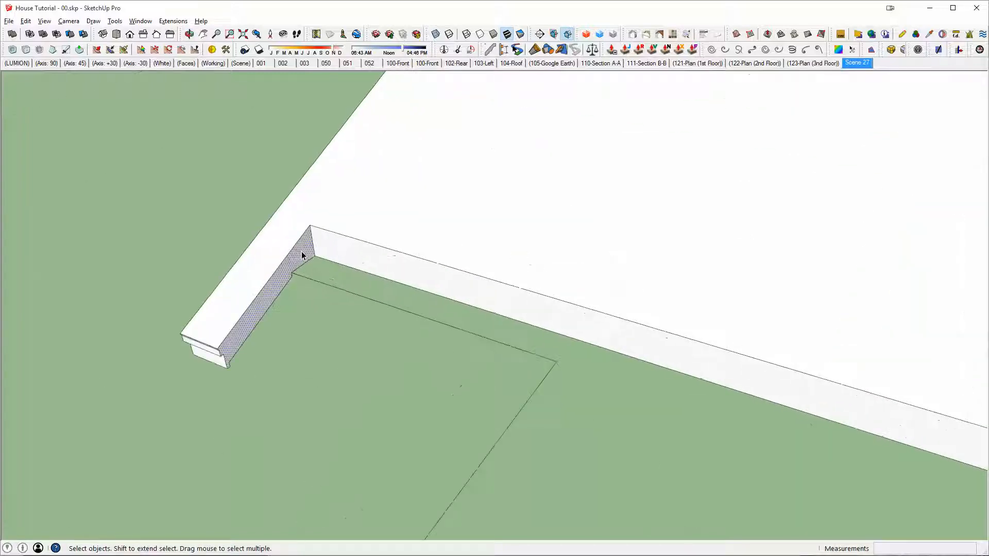
pyautogui.click(556, 361)
pyautogui.moveTo(581, 296); pyautogui.dragTo(518, 179, button='middle')
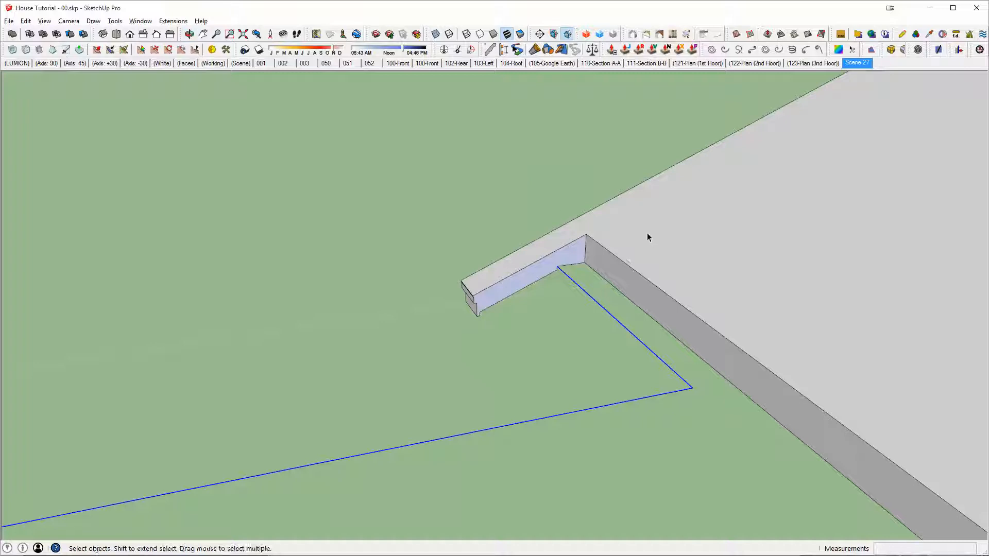
pyautogui.press('p')
pyautogui.doubleClick(558, 303)
pyautogui.scroll(-2, 592, 333)
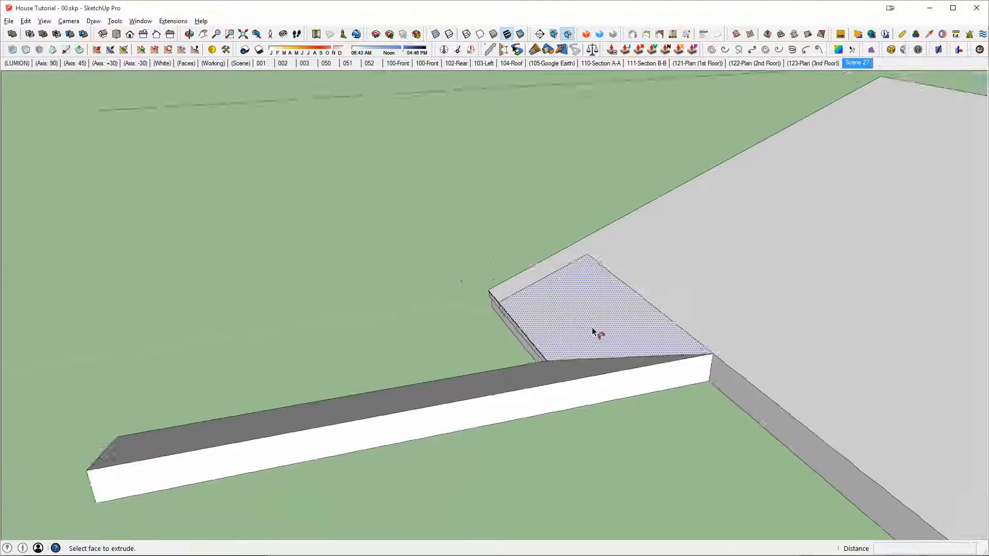
# Step: Erase the leftover seam edges where the lean-to extension joins the gable roof's slope, checking the hidden geometry in X-ray view
pyautogui.moveTo(594, 333); pyautogui.dragTo(941, 344, button='middle')
pyautogui.moveTo(498, 329); pyautogui.dragTo(768, 254, button='middle')
pyautogui.scroll(-2, 769, 254)
pyautogui.keyDown('shift'); pyautogui.moveTo(814, 232); pyautogui.dragTo(656, 312, button='middle'); pyautogui.keyUp('shift')
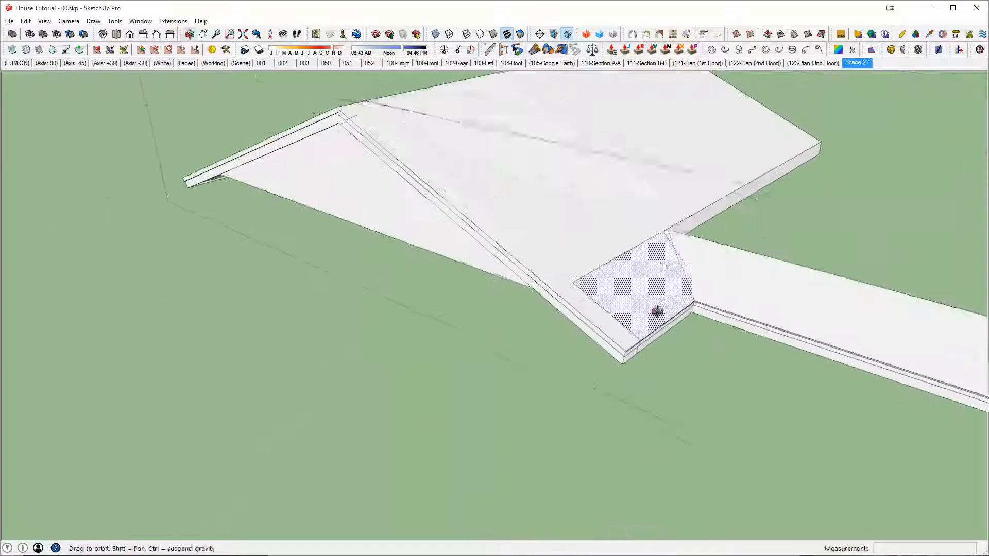
pyautogui.scroll(-2, 669, 256)
pyautogui.moveTo(657, 371); pyautogui.dragTo(608, 268, button='middle')
pyautogui.scroll(4, 586, 165)
pyautogui.moveTo(586, 165)
pyautogui.mouseDown(button='middle')
pyautogui.moveTo(497, 232)
pyautogui.moveTo(428, 252)
pyautogui.moveTo(283, 225)
pyautogui.moveTo(404, 320)
pyautogui.mouseUp(button='middle')
pyautogui.press('e')
pyautogui.scroll(-2, 397, 312)
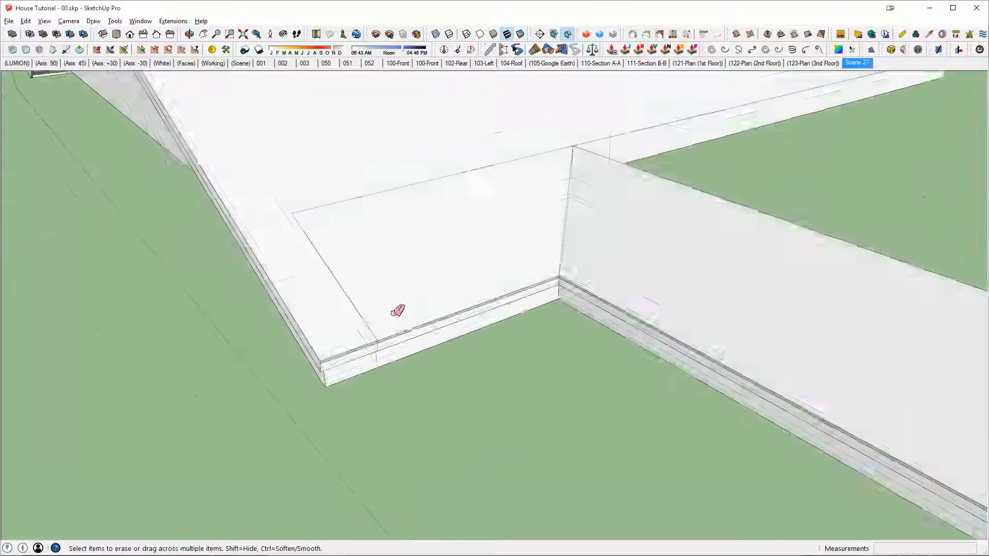
pyautogui.press('x')
pyautogui.press('space')
pyautogui.tripleClick(407, 283)
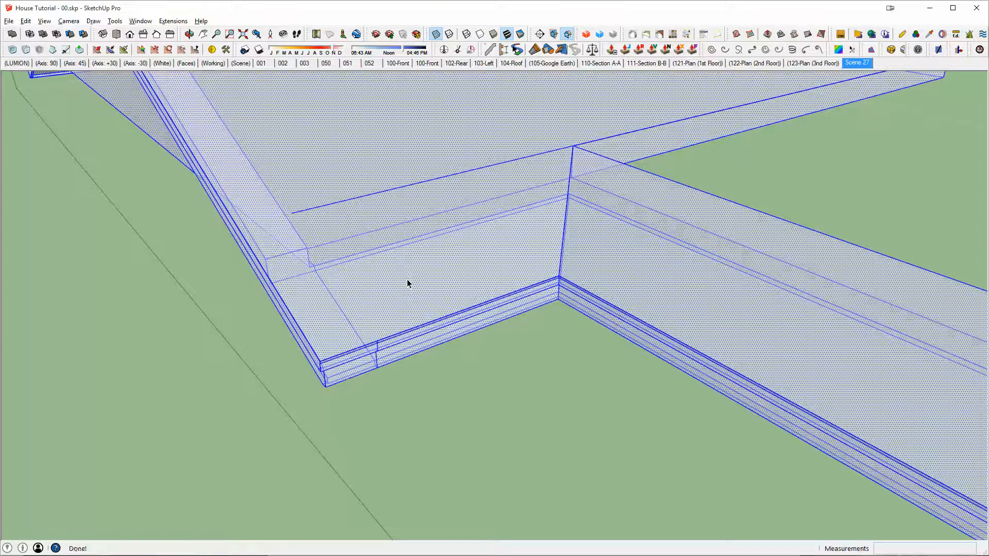
pyautogui.press('x')
pyautogui.moveTo(577, 224); pyautogui.dragTo(448, 221, button='middle')
# Step: Move the whole lean-to extension about 3' 5 1/4" along the green axis so its soffit's inner edge meets the arcade wall
pyautogui.moveTo(424, 194); pyautogui.dragTo(608, 493)
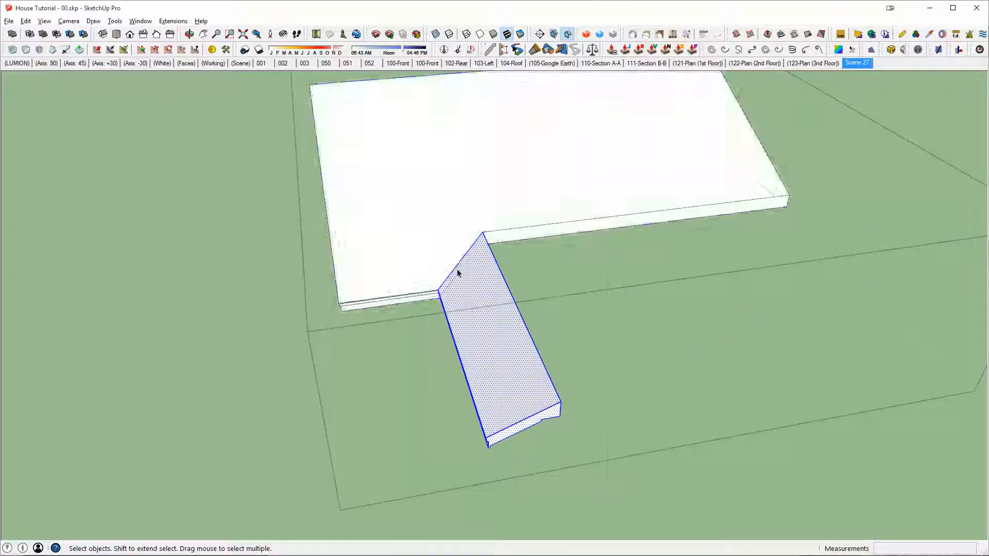
pyautogui.press('x')
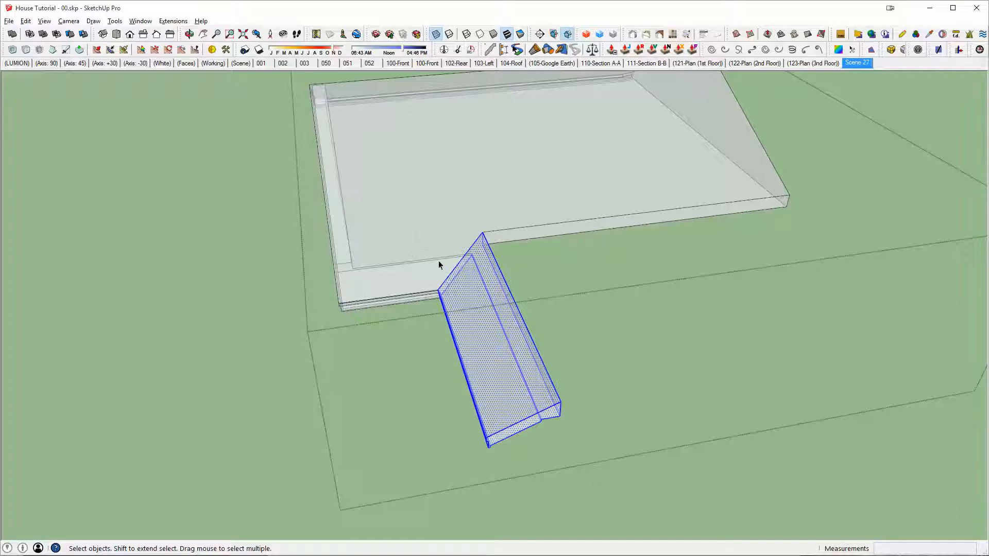
pyautogui.scroll(3, 463, 290)
pyautogui.press('x')
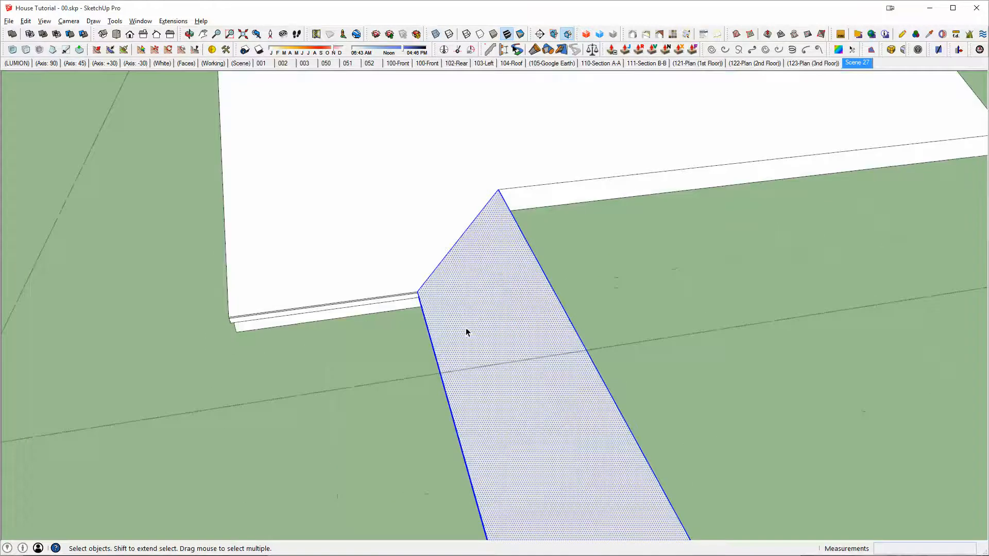
pyautogui.moveTo(466, 329); pyautogui.dragTo(447, 54, button='middle')
pyautogui.moveTo(510, 278); pyautogui.dragTo(445, 206, button='middle')
pyautogui.moveTo(527, 369); pyautogui.dragTo(538, 338, button='middle')
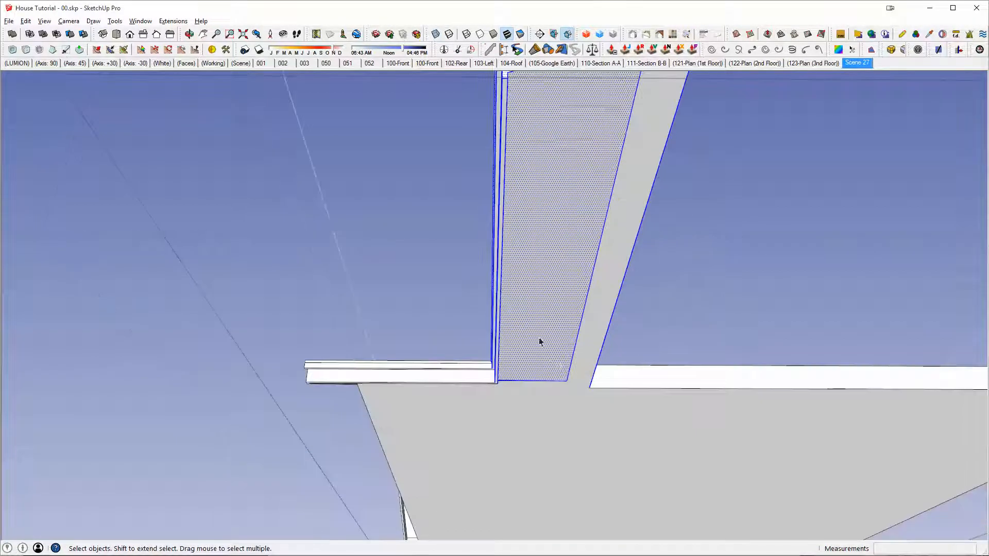
pyautogui.press('m')
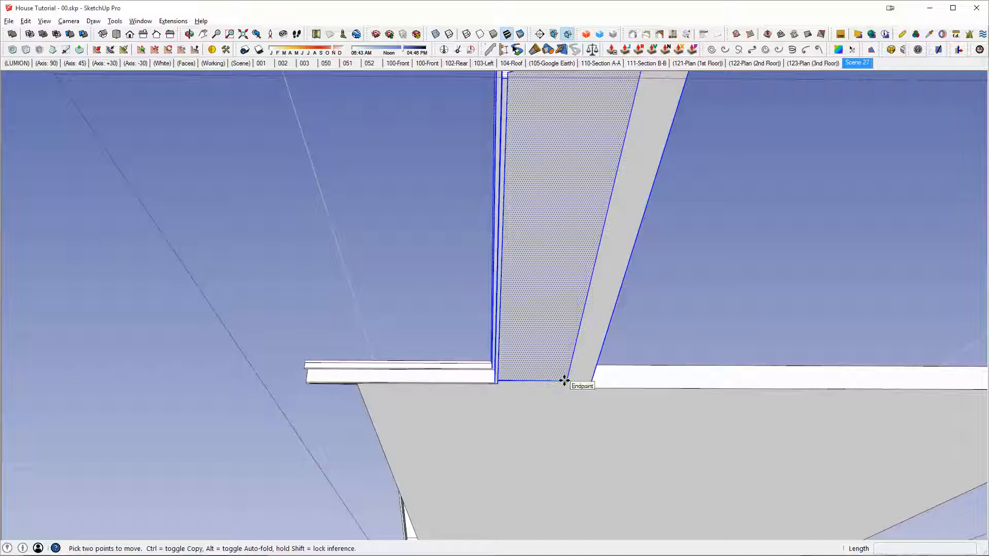
pyautogui.click(565, 381)
pyautogui.scroll(-2, 541, 380)
pyautogui.moveTo(541, 380); pyautogui.dragTo(777, 501, button='middle')
pyautogui.scroll(-3, 527, 274)
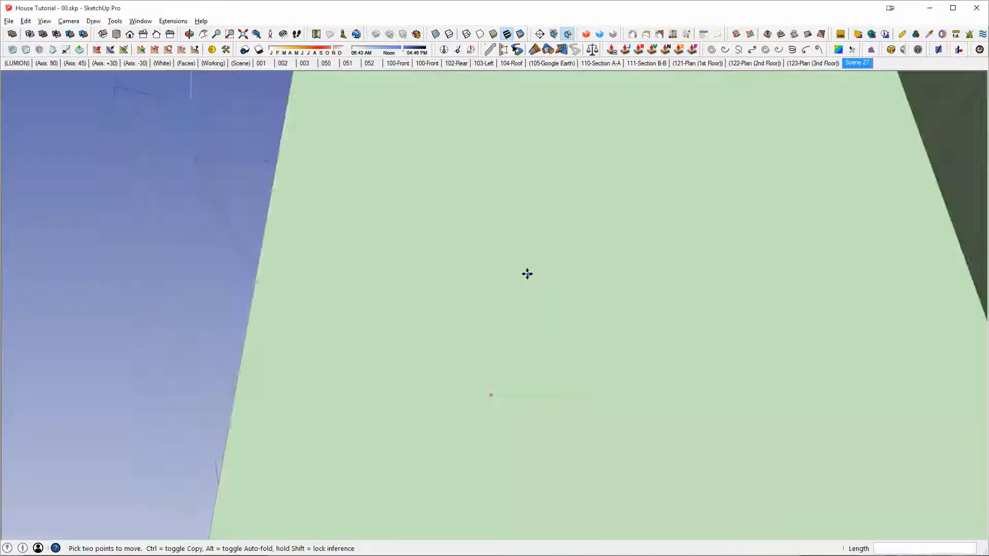
pyautogui.scroll(-3, 527, 274)
pyautogui.moveTo(527, 274); pyautogui.dragTo(688, 307, button='middle')
pyautogui.moveTo(559, 294); pyautogui.dragTo(639, 273, button='middle')
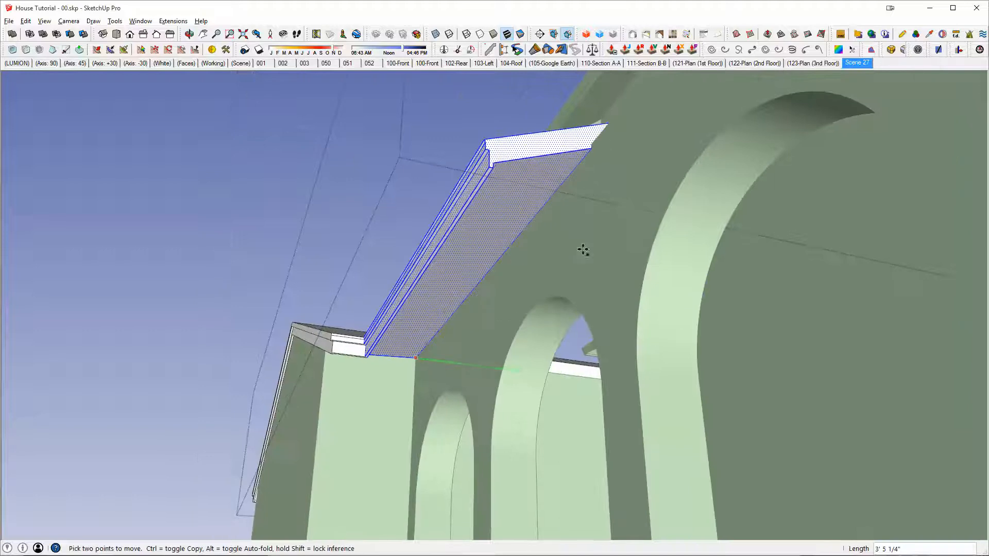
pyautogui.click(578, 244)
# Step: Push/Pull the end face of the taller shed roof at the arcade's far end so that it overlaps the lean-to extension
pyautogui.moveTo(534, 183); pyautogui.dragTo(774, 168, button='middle')
pyautogui.press('space')
pyautogui.press('p')
pyautogui.click(776, 160)
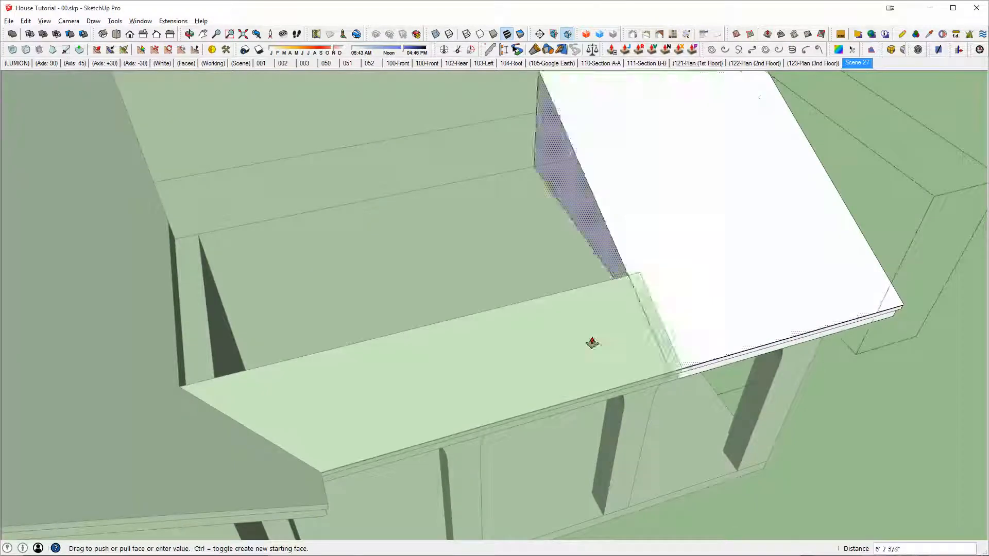
pyautogui.moveTo(628, 287); pyautogui.dragTo(790, 242, button='middle')
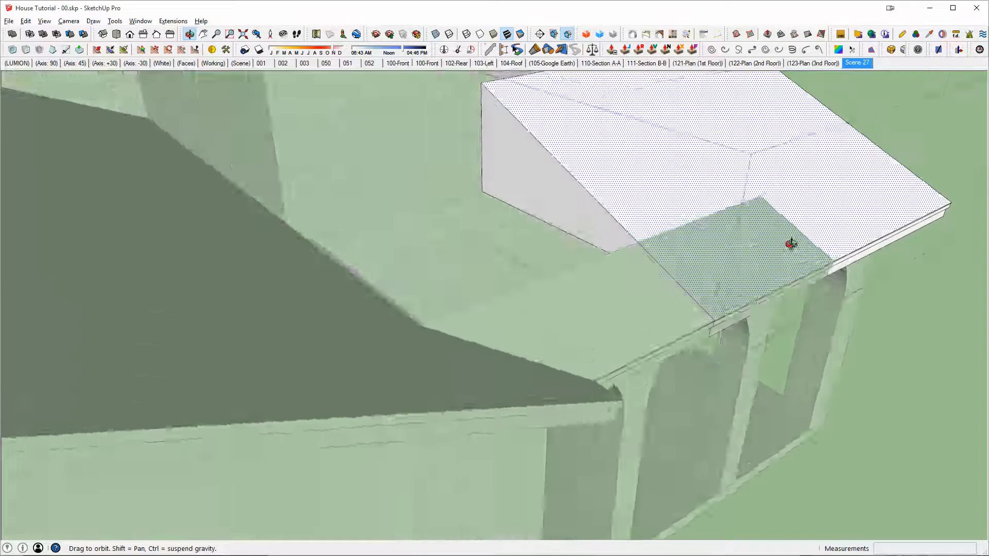
# Step: Leave the shed roof's editing and merge the gable roof with the shed roof into one solid
pyautogui.press('space')
pyautogui.click(762, 292)
pyautogui.click(766, 304)
pyautogui.moveTo(767, 306); pyautogui.dragTo(621, 211, button='middle')
pyautogui.click(439, 227)
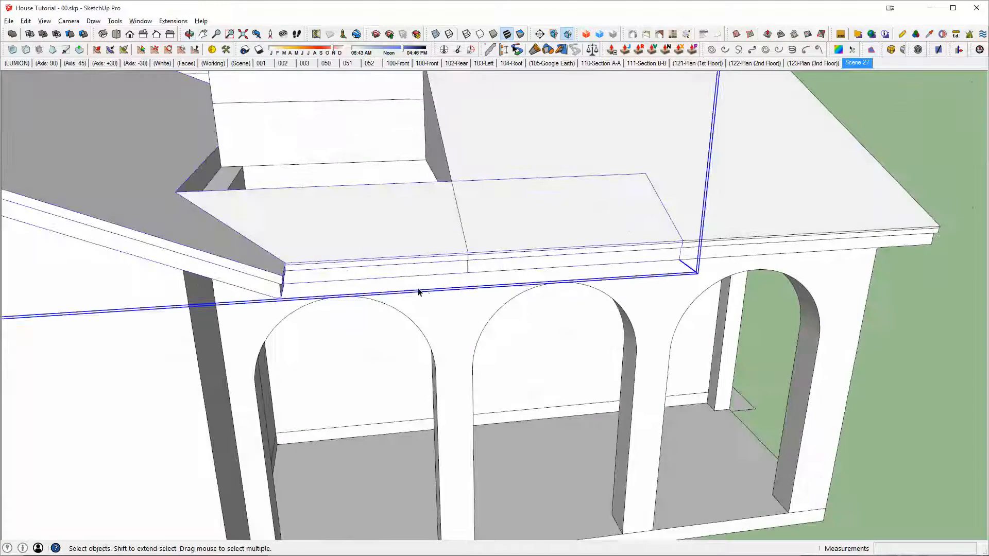
pyautogui.press('u')
pyautogui.click(727, 156)
# Step: Examine the merged roof's eaves and recess from below and above, and compare them with the tiled-roof elevation in AutoCAD
pyautogui.moveTo(558, 178); pyautogui.dragTo(532, 268, button='middle')
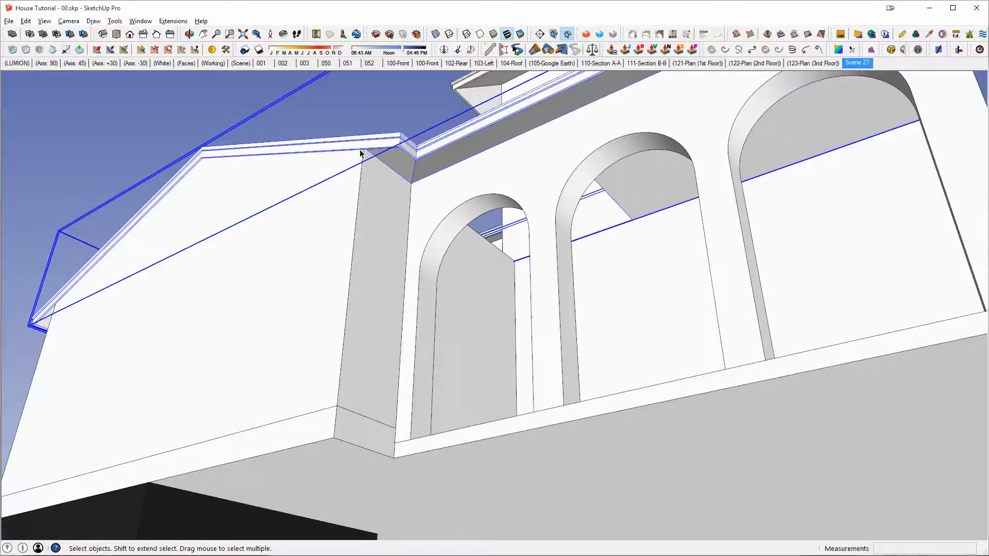
pyautogui.moveTo(511, 134); pyautogui.dragTo(705, 147, button='middle')
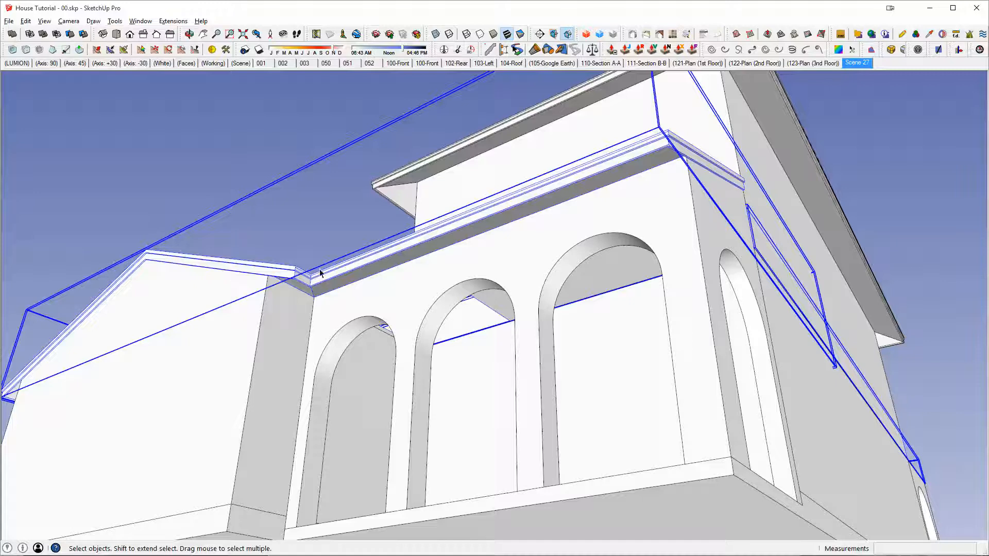
pyautogui.moveTo(320, 273); pyautogui.dragTo(575, 350, button='middle')
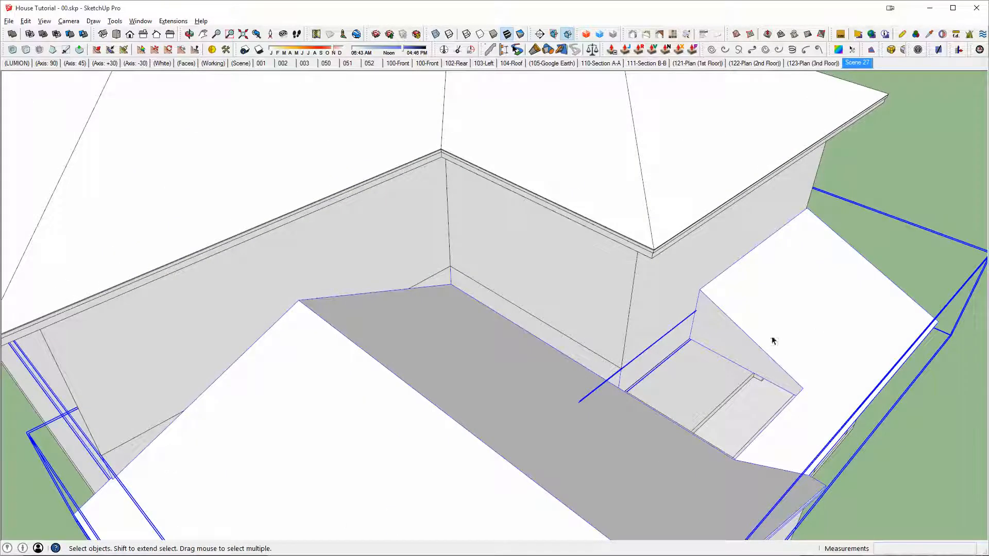
pyautogui.moveTo(799, 325); pyautogui.dragTo(711, 309, button='middle')
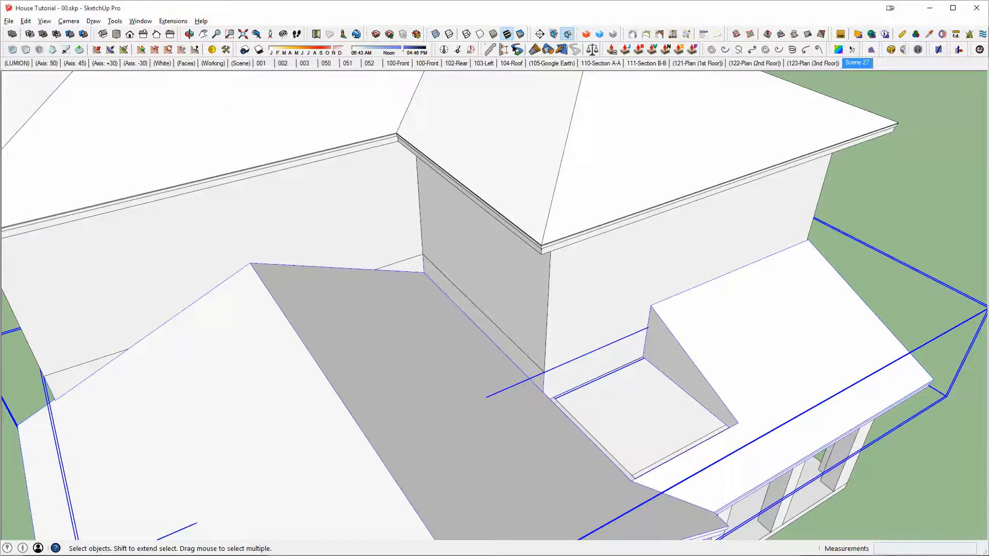
pyautogui.hotkey('alt', 'Tab')
pyautogui.moveTo(568, 342); pyautogui.dragTo(616, 342, button='middle')
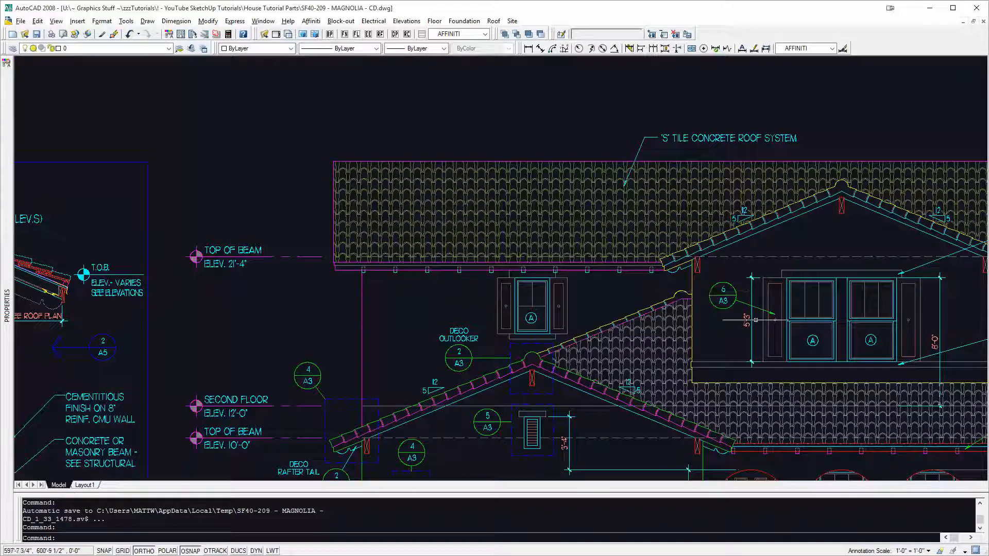
pyautogui.hotkey('alt', 'Tab')
# Step: Draw a line along the upper wall from the shed roof's top inner corner to the wall's outer vertical edge
pyautogui.moveTo(665, 330); pyautogui.dragTo(748, 351, button='middle')
pyautogui.press('l')
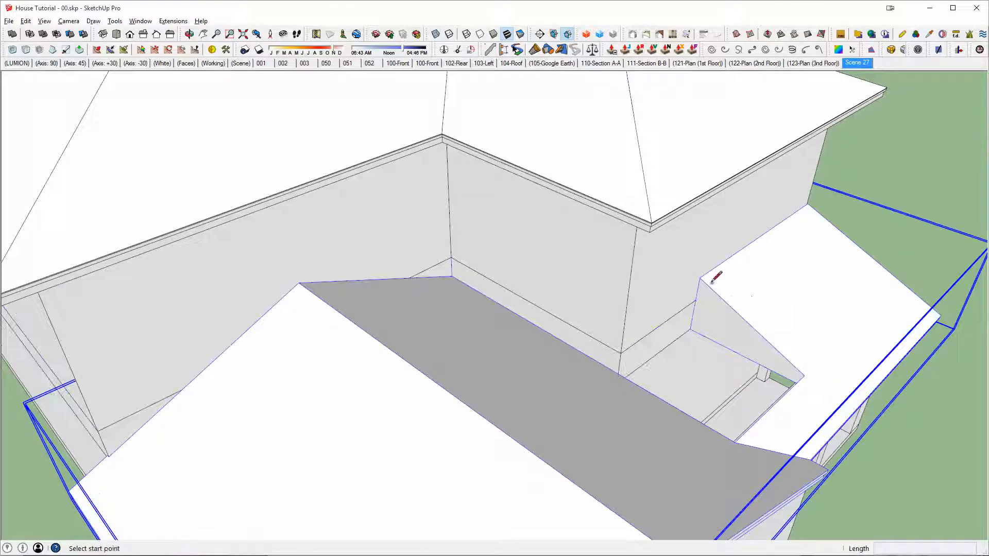
pyautogui.click(703, 277)
pyautogui.keyDown('shift'); pyautogui.click(624, 296); pyautogui.keyUp('shift')
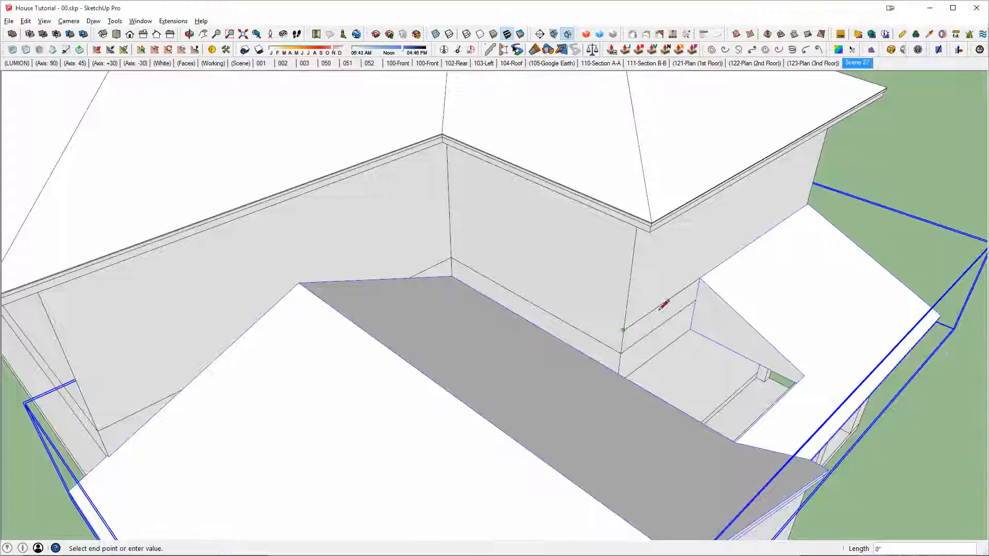
pyautogui.scroll(2, 796, 363)
pyautogui.press('Escape')
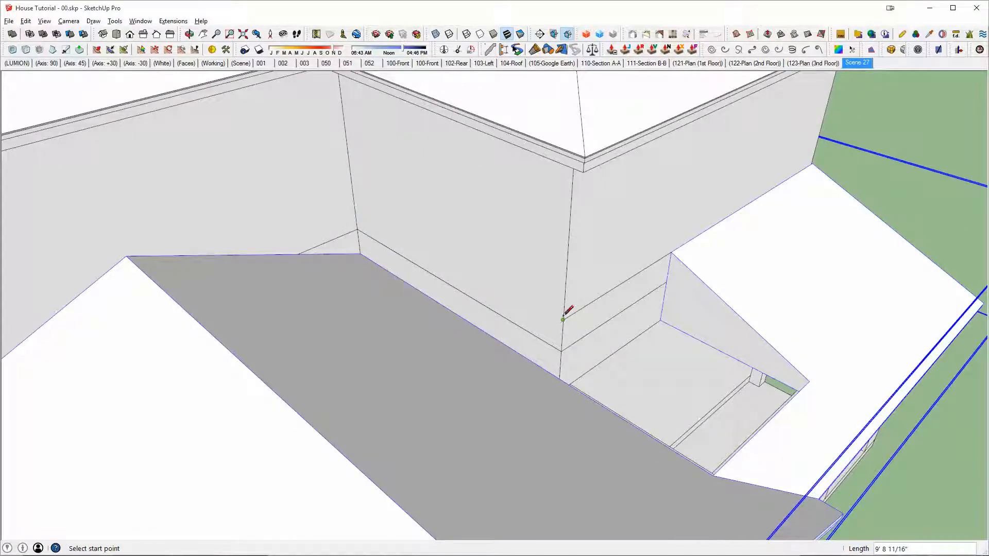
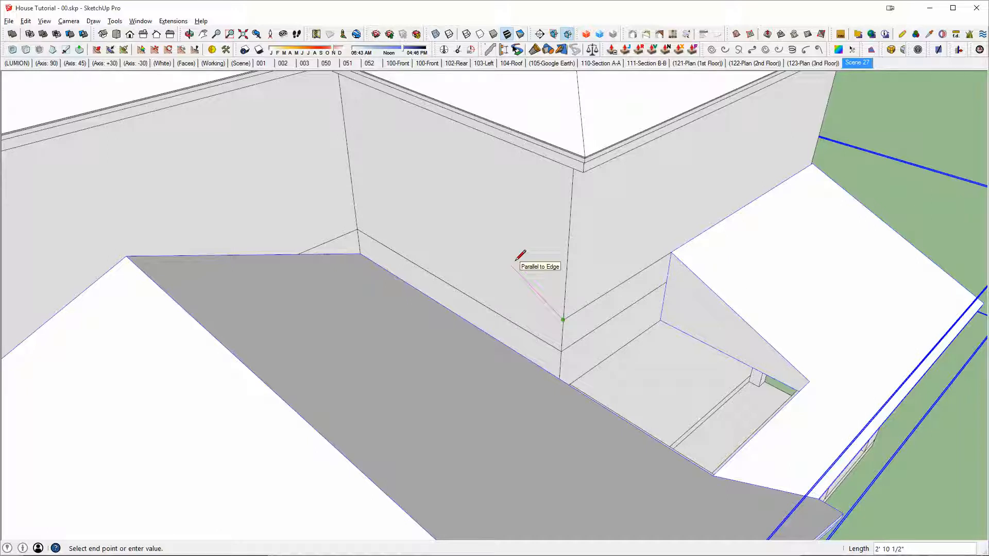
# Step: Draw sloped lines up both recess walls to their shared inner corner, one from the wall's outer edge and one from the gable ridge's end
pyautogui.keyDown('shift'); pyautogui.click(268, 141); pyautogui.keyUp('shift')
pyautogui.moveTo(209, 198); pyautogui.dragTo(380, 225, button='middle')
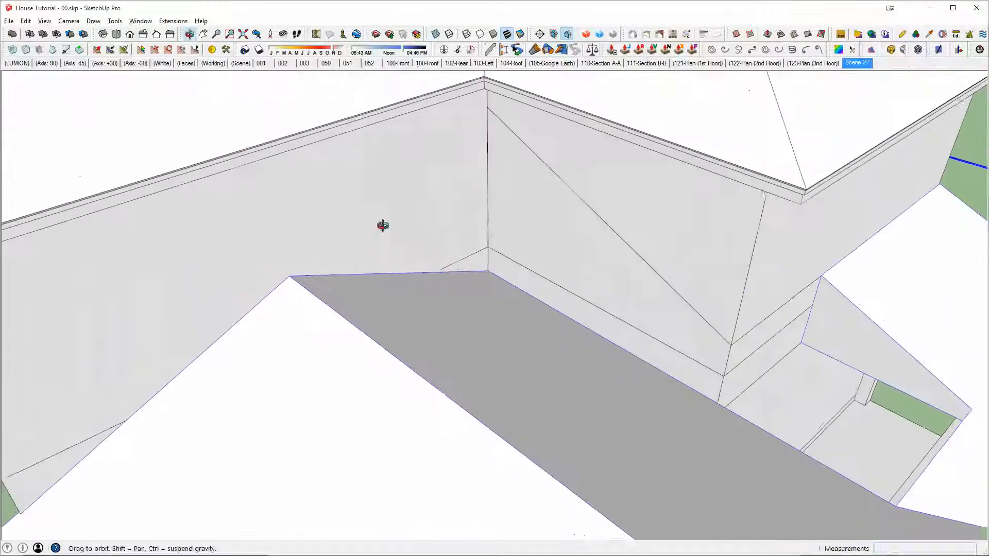
pyautogui.press('Escape')
pyautogui.keyDown('shift'); pyautogui.moveTo(324, 254); pyautogui.dragTo(935, 331, button='middle'); pyautogui.keyUp('shift')
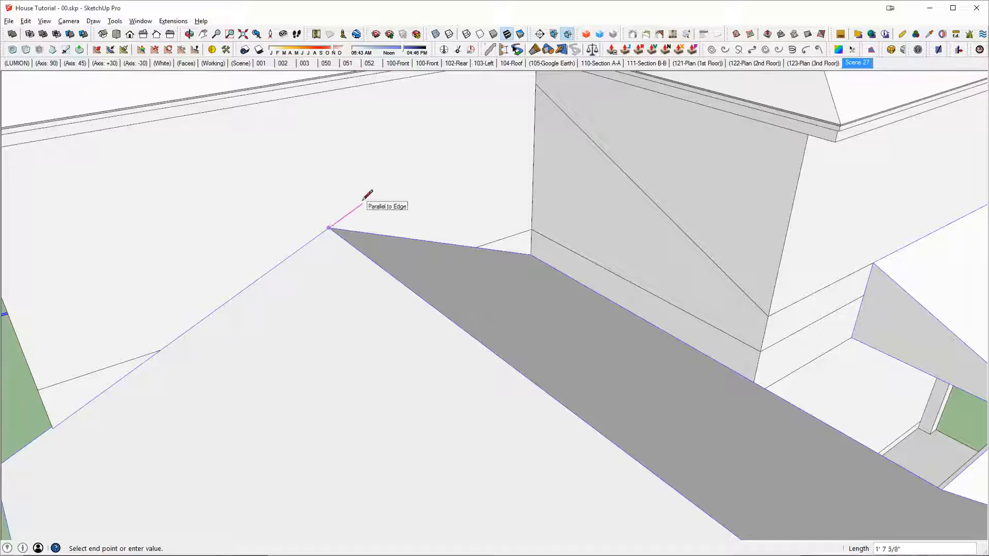
pyautogui.click(557, 159)
pyautogui.moveTo(563, 154); pyautogui.dragTo(516, 254, button='middle')
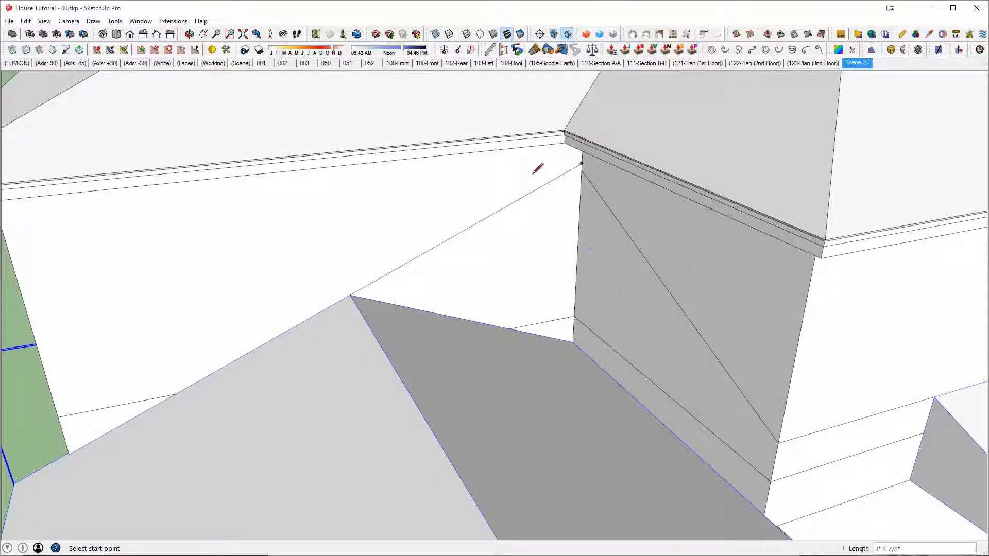
# Step: Check the roof peak in the AutoCAD elevation, then draw a short level line from the inner corner to the gable-side slope, erasing the excess above
pyautogui.scroll(2, 566, 166)
pyautogui.hotkey('alt', 'Tab')
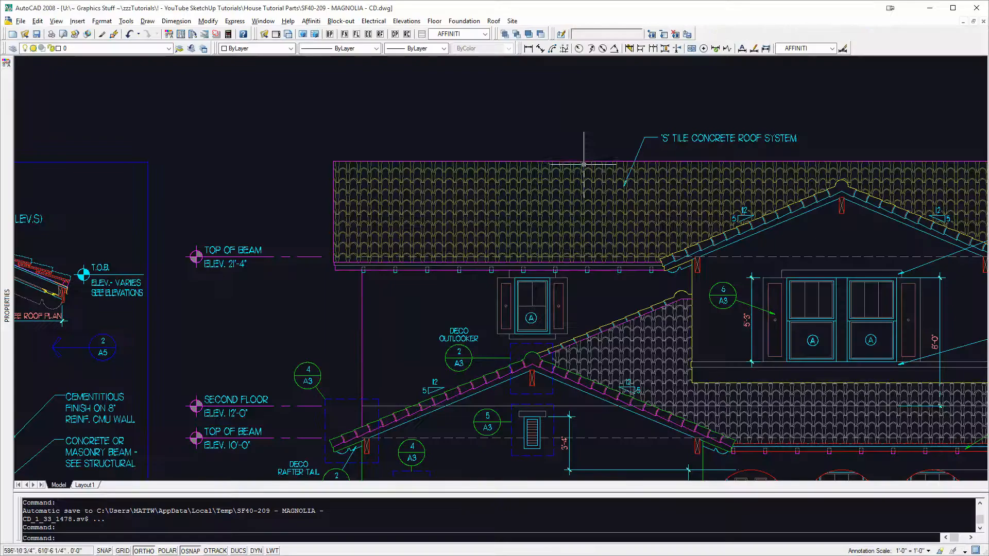
pyautogui.scroll(9, 675, 301)
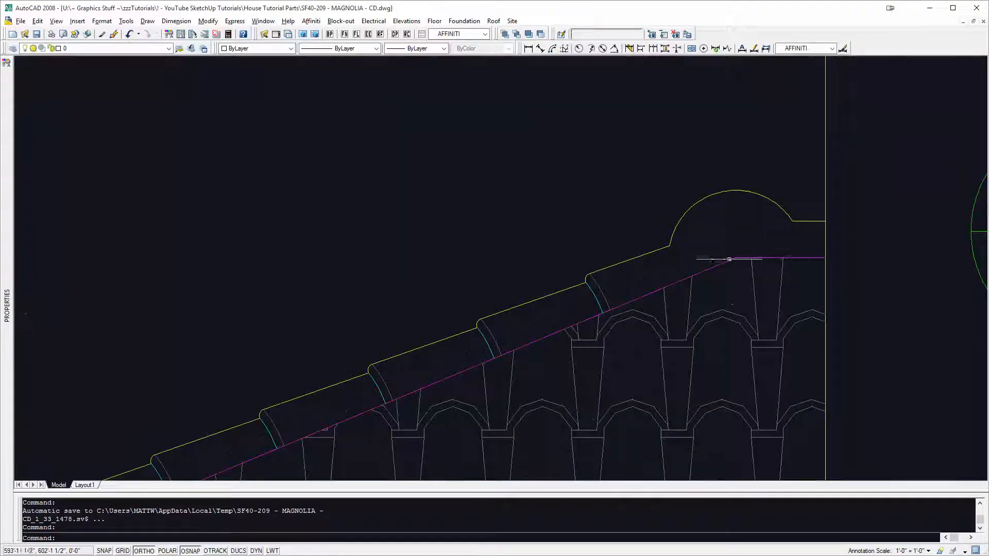
pyautogui.hotkey('alt', 'Tab')
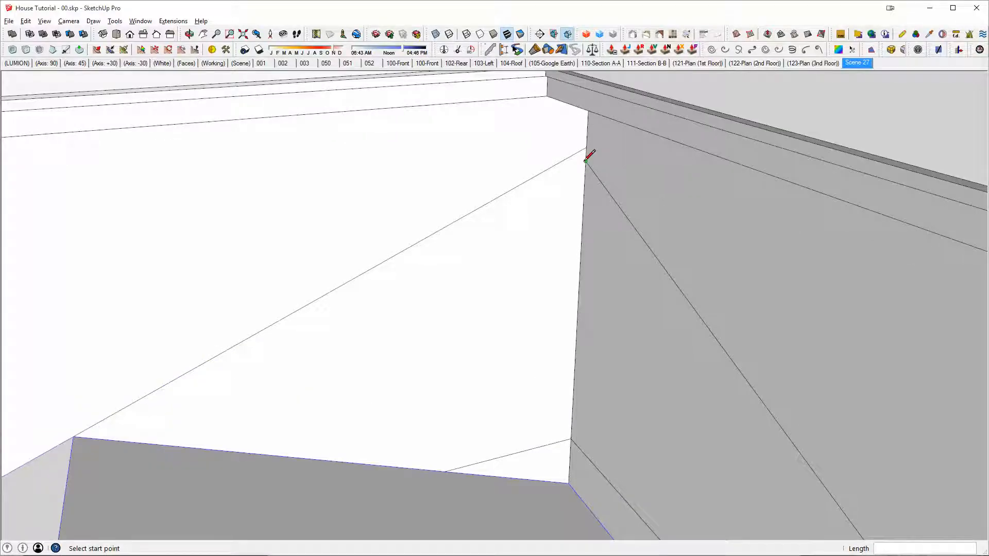
pyautogui.click(586, 161)
pyautogui.press('shift')
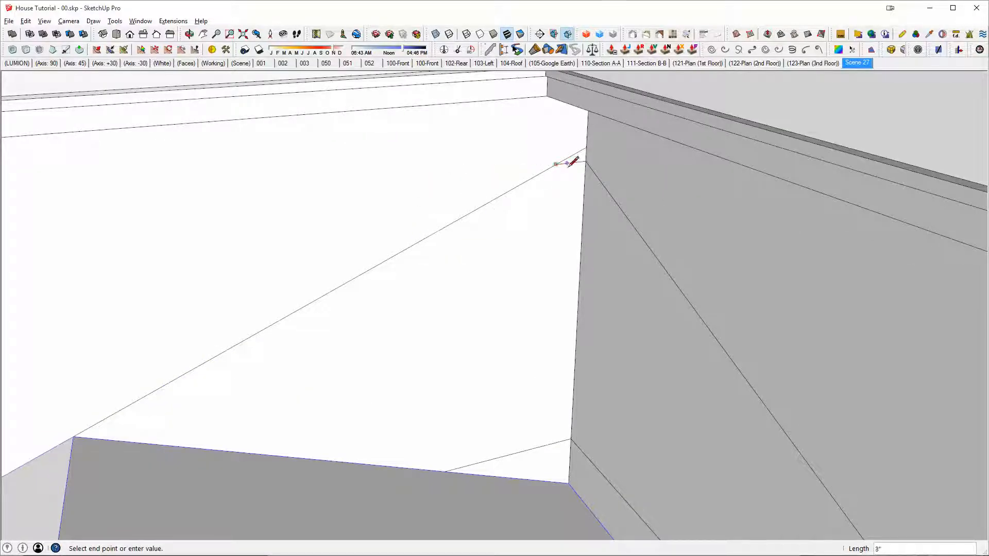
pyautogui.press('e')
# Step: Draw a line along the upper roof's projecting hip, from its eave corner to the ridge
pyautogui.scroll(-5, 572, 160)
pyautogui.moveTo(578, 200); pyautogui.dragTo(682, 224, button='middle')
pyautogui.moveTo(741, 276)
pyautogui.mouseDown(button='middle')
pyautogui.moveTo(645, 221)
pyautogui.moveTo(648, 242)
pyautogui.mouseUp(button='middle')
pyautogui.scroll(-3, 653, 239)
pyautogui.scroll(2, 700, 243)
pyautogui.press('l')
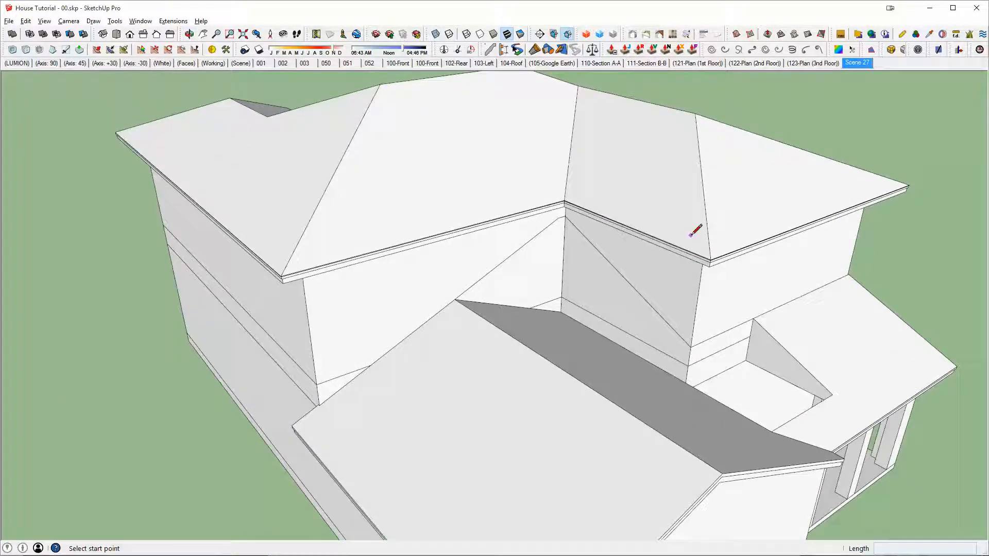
pyautogui.click(710, 259)
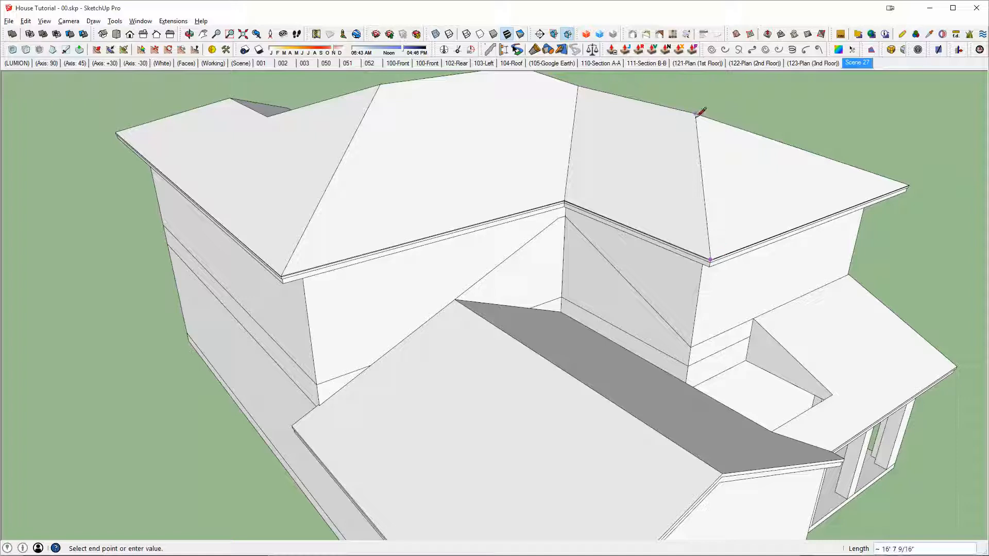
# Step: Move the hip line so its upper end sits on the end of the short level line at the recess peak
pyautogui.press('space')
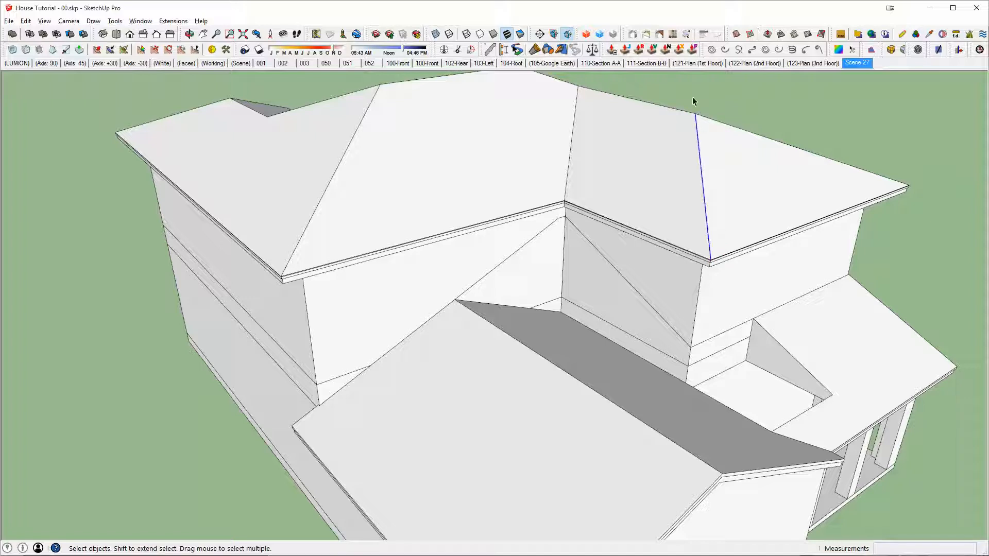
pyautogui.moveTo(711, 268); pyautogui.dragTo(459, 374, button='middle')
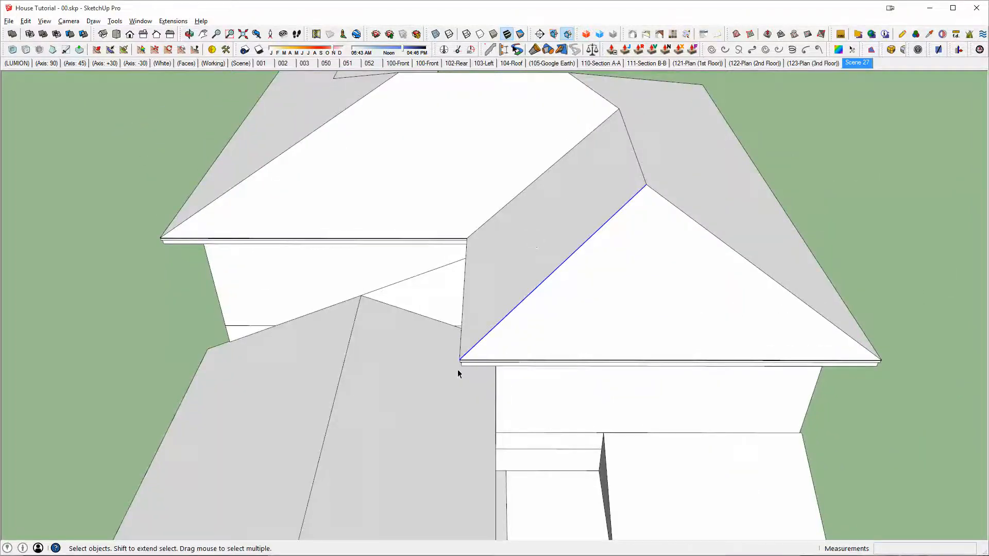
pyautogui.moveTo(632, 210); pyautogui.dragTo(711, 159, button='middle')
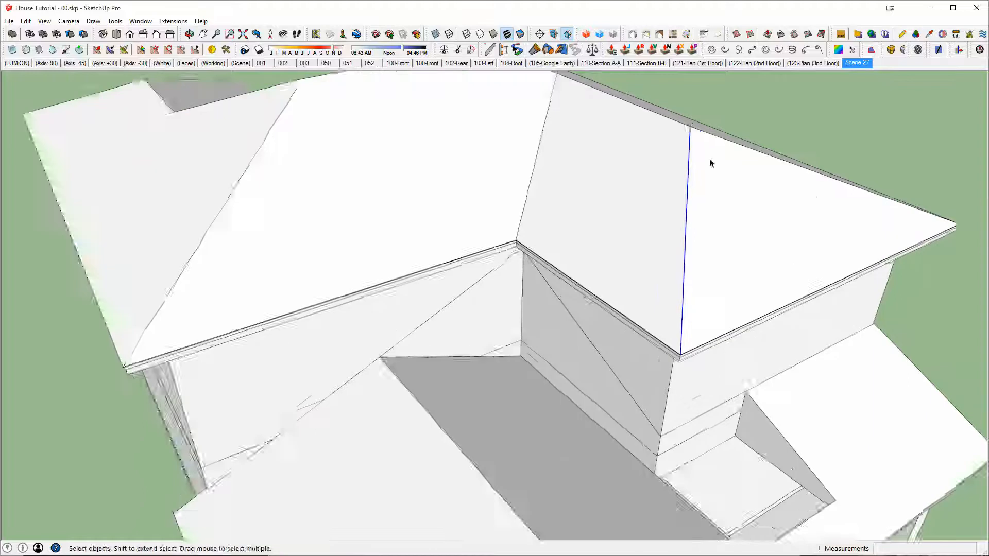
pyautogui.press('m')
pyautogui.click(691, 122)
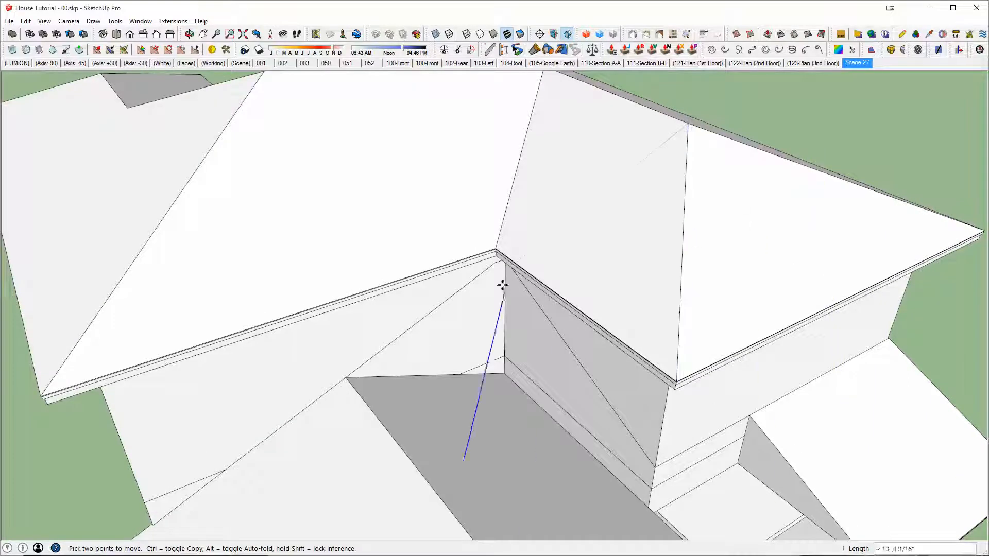
pyautogui.moveTo(494, 262); pyautogui.dragTo(510, 177, button='middle')
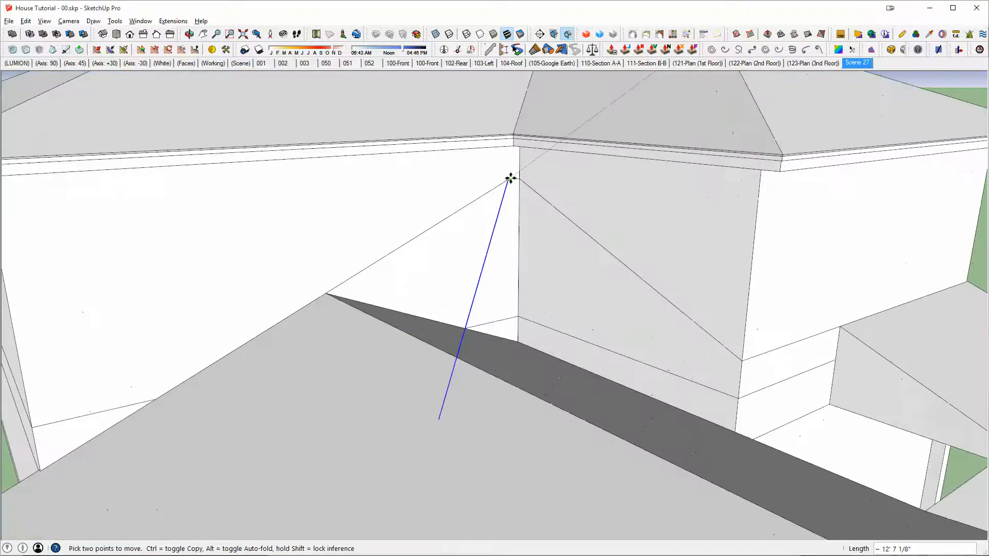
pyautogui.click(509, 179)
pyautogui.moveTo(506, 309); pyautogui.dragTo(484, 369, button='middle')
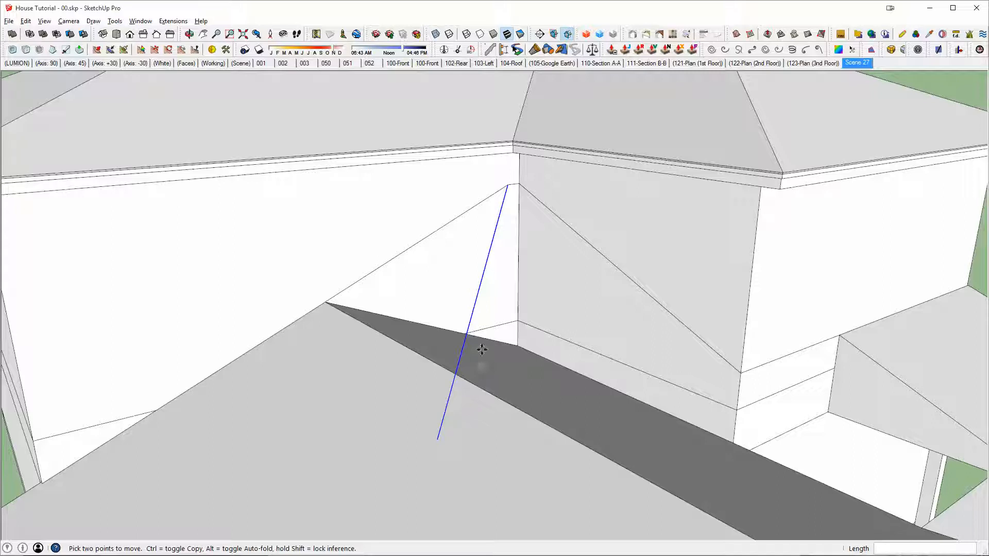
# Step: Group the connected roof outline lines with the hip line and open the group for editing
pyautogui.press('space')
pyautogui.tripleClick(486, 264)
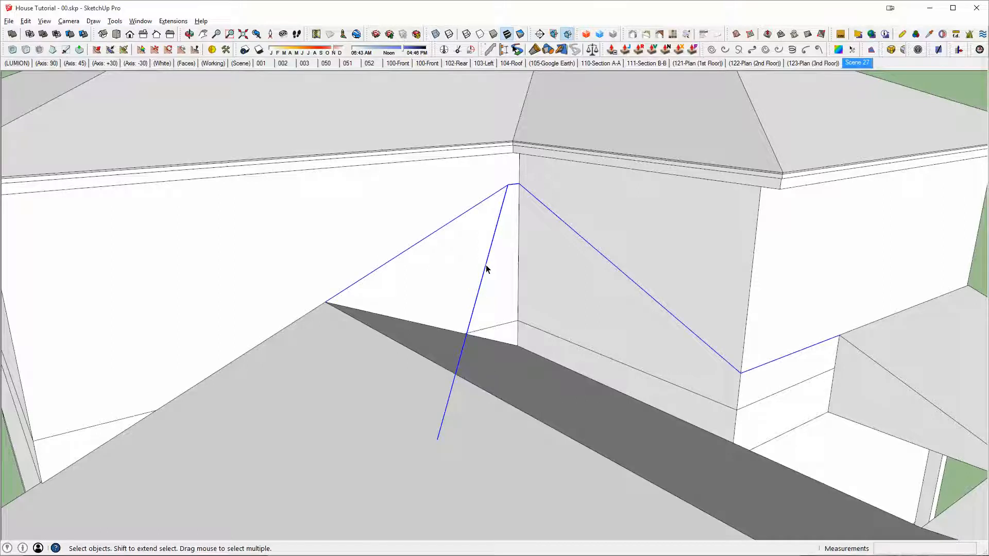
pyautogui.moveTo(487, 265); pyautogui.dragTo(475, 329, button='middle')
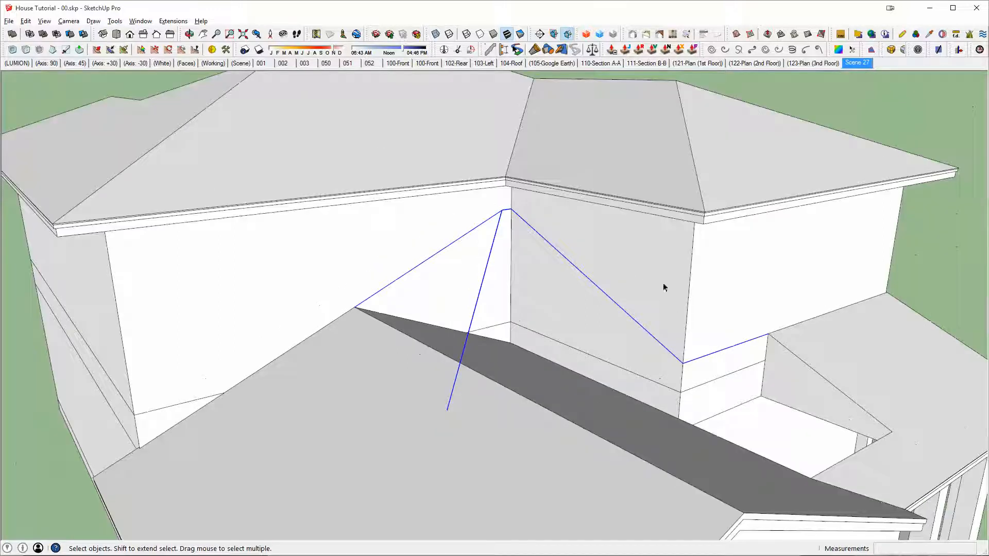
pyautogui.hotkey('ctrl', 'g')
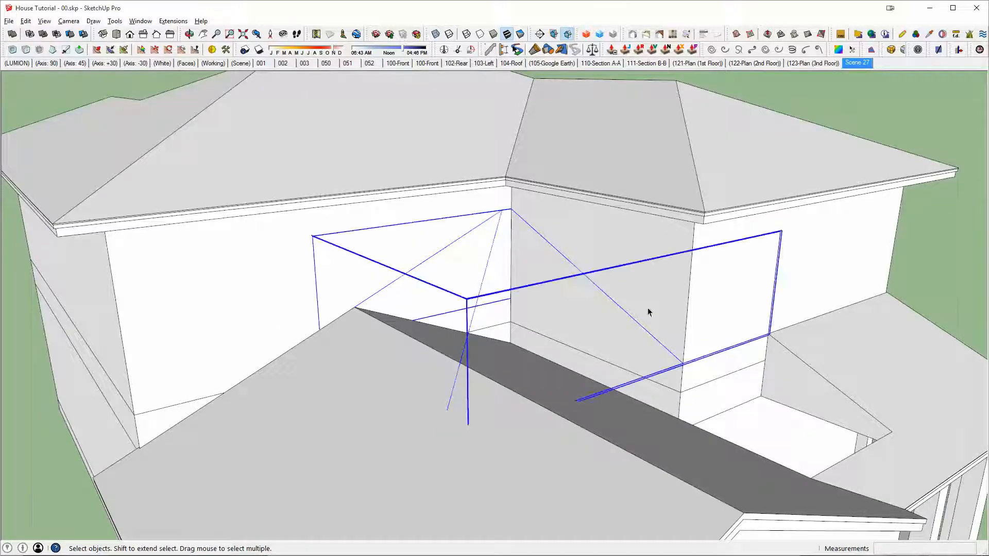
pyautogui.doubleClick(490, 253)
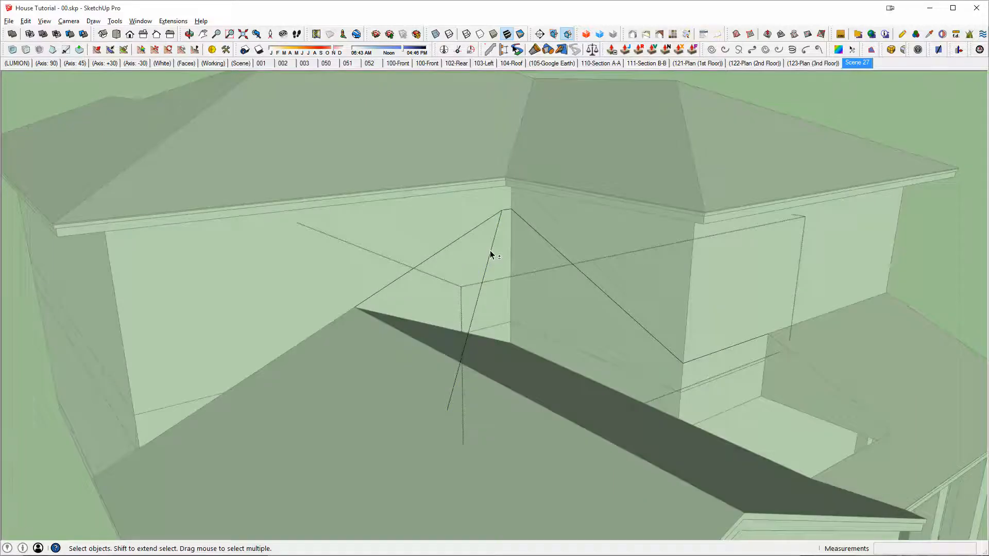
pyautogui.hotkey('shift', 'h')
pyautogui.hotkey('shift', 'h')
# Step: Draw a line along the gable ridge from the wall to the hip line, closing the triangular roof face
pyautogui.press('l')
pyautogui.click(355, 307)
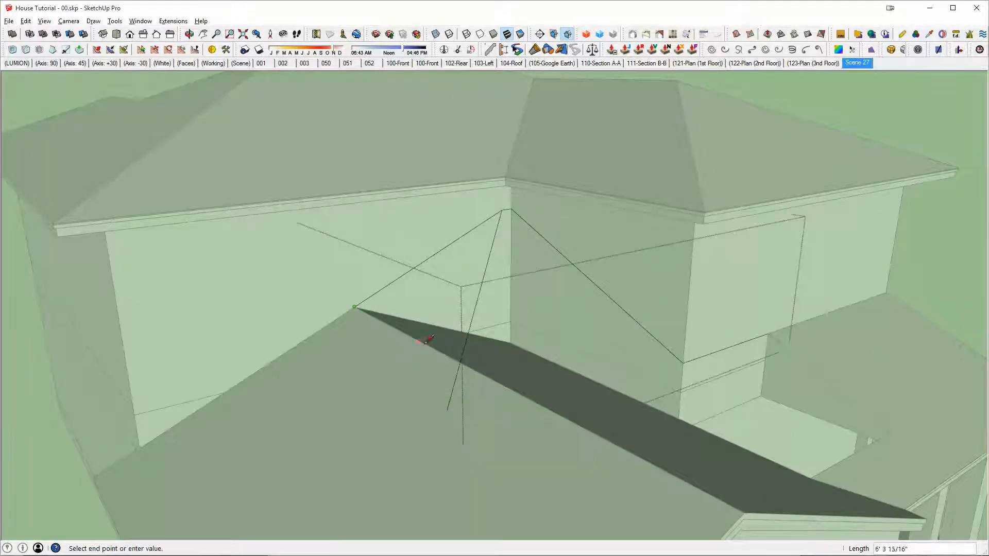
pyautogui.click(461, 361)
pyautogui.press('space')
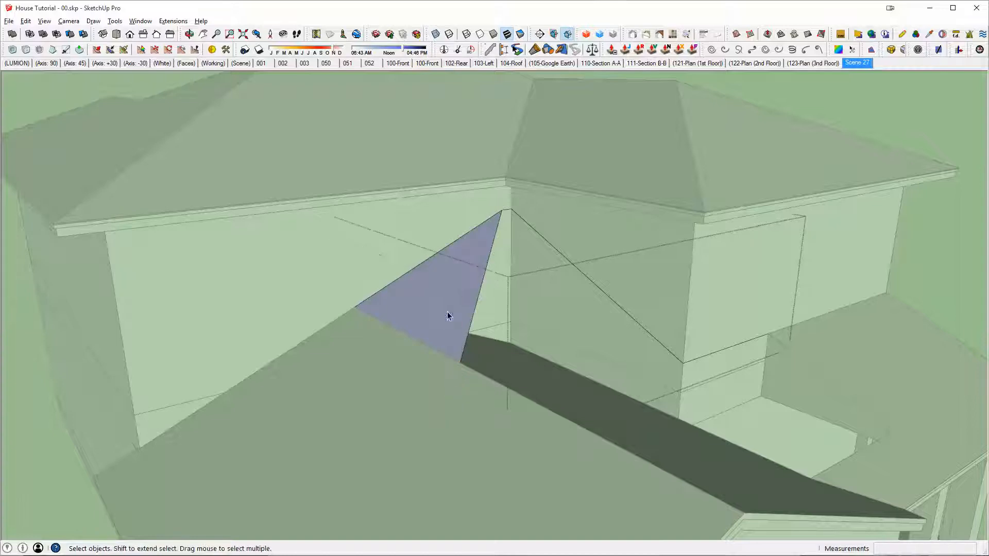
pyautogui.click(448, 316)
# Step: Trace the arcade roof's cut end and the opening's front edge, then continue up to the hip and gable ridge junction, closing the main roof face
pyautogui.moveTo(448, 312); pyautogui.dragTo(762, 359, button='middle')
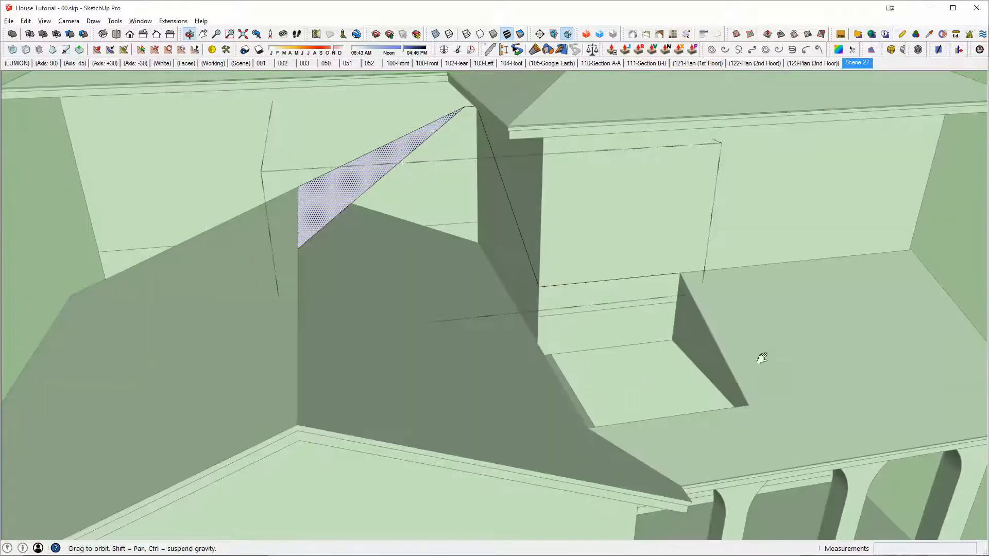
pyautogui.click(680, 274)
pyautogui.click(749, 406)
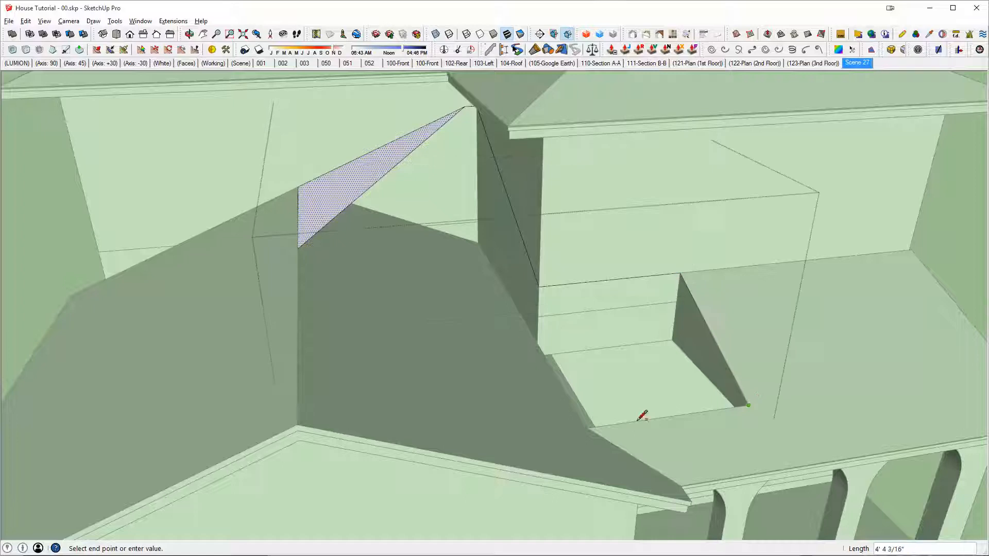
pyautogui.click(587, 428)
pyautogui.scroll(-5, 427, 331)
pyautogui.moveTo(371, 349); pyautogui.dragTo(309, 380, button='middle')
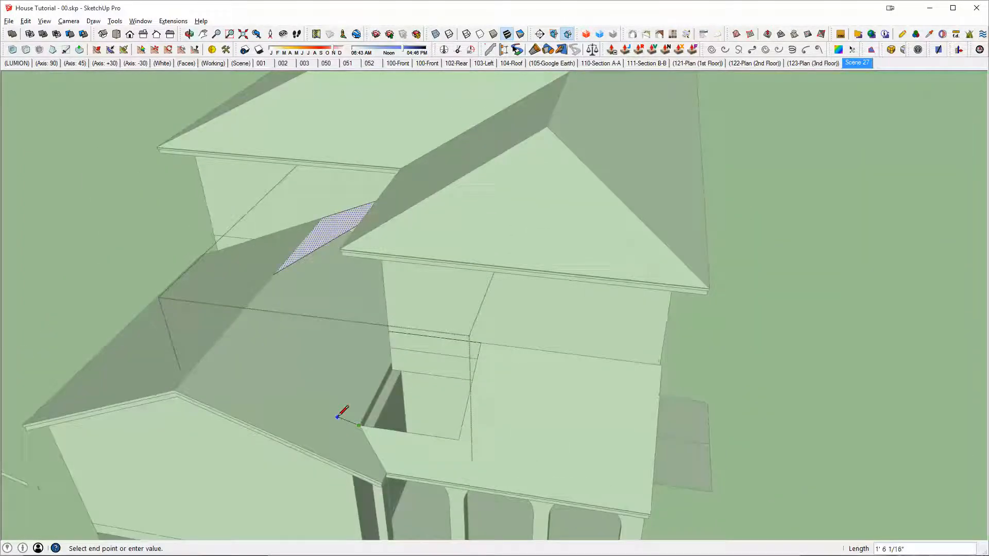
pyautogui.scroll(3, 342, 420)
pyautogui.scroll(3, 391, 360)
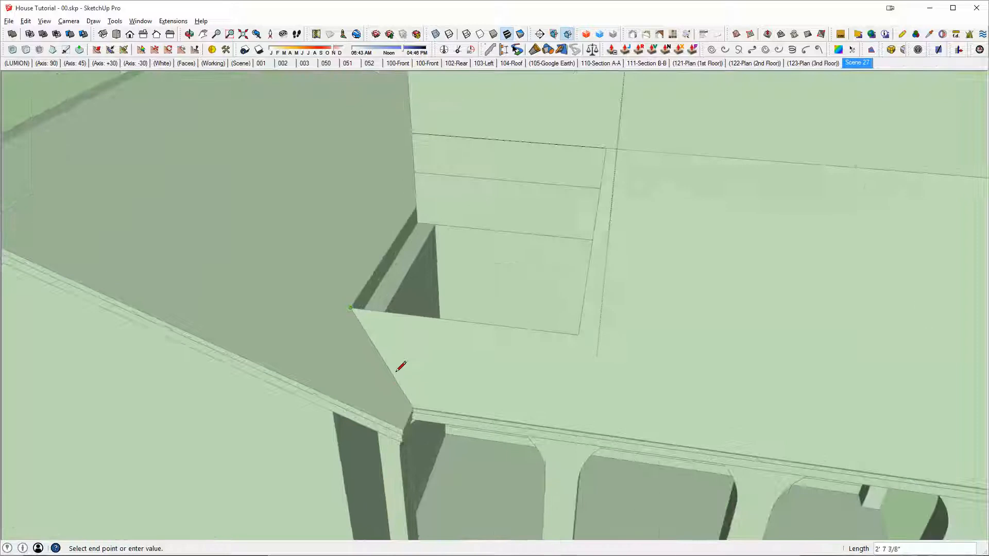
pyautogui.moveTo(409, 368); pyautogui.dragTo(617, 438, button='middle')
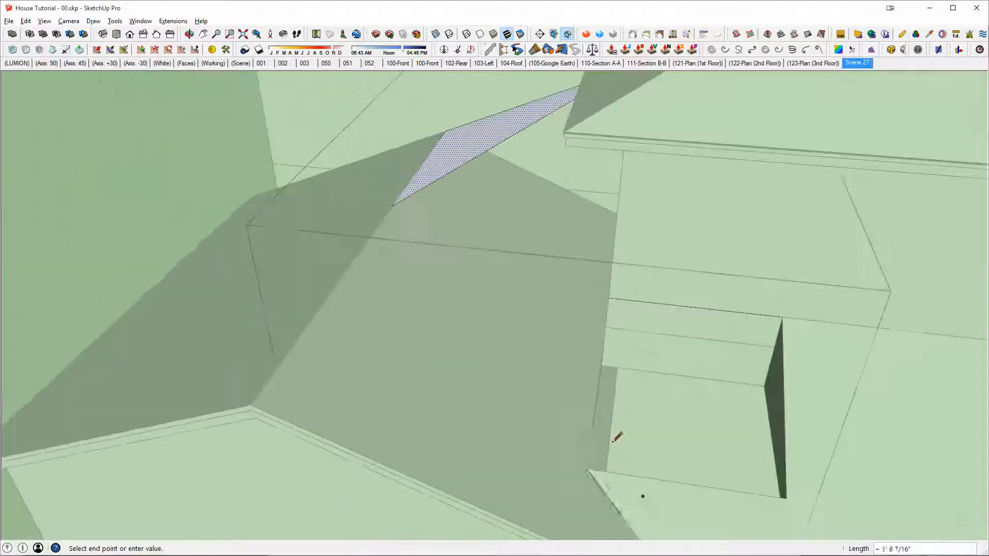
# Step: Hide the rest of the model and close the vertical gable-side wall face with a level line from the ridge end and a vertical to the inner corner
pyautogui.click(452, 145)
pyautogui.moveTo(513, 186); pyautogui.dragTo(916, 260, button='middle')
pyautogui.scroll(-5, 652, 216)
pyautogui.scroll(2, 742, 204)
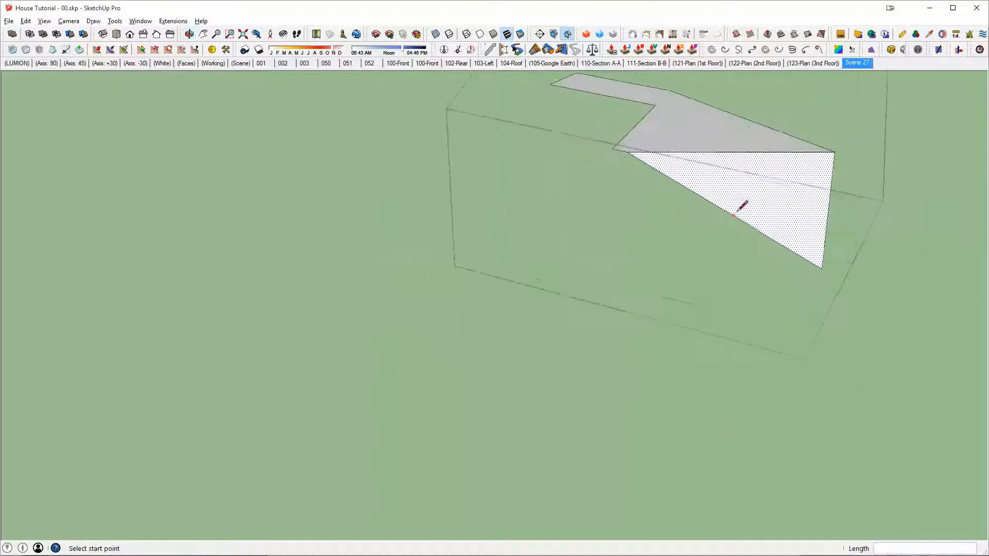
pyautogui.click(822, 267)
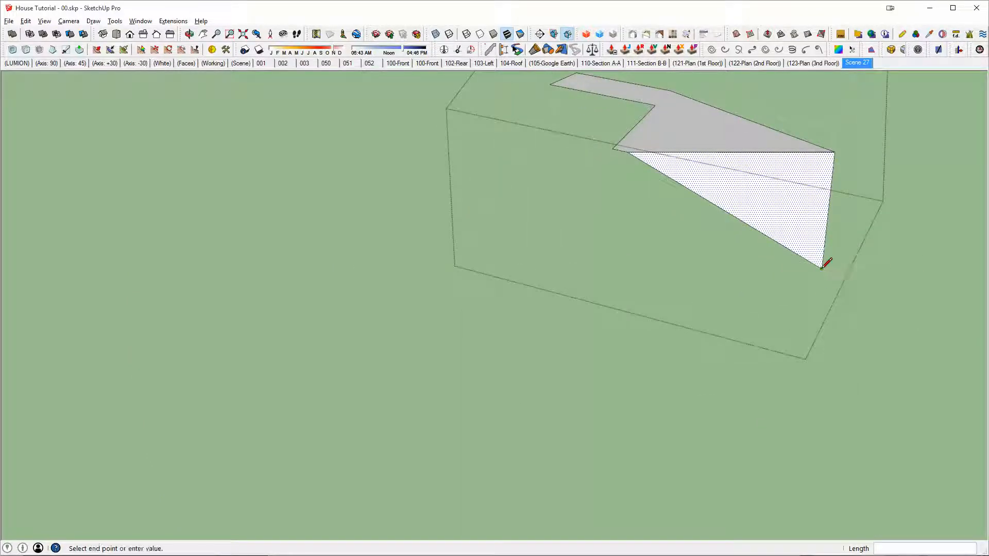
pyautogui.press('Return')
pyautogui.click(614, 148)
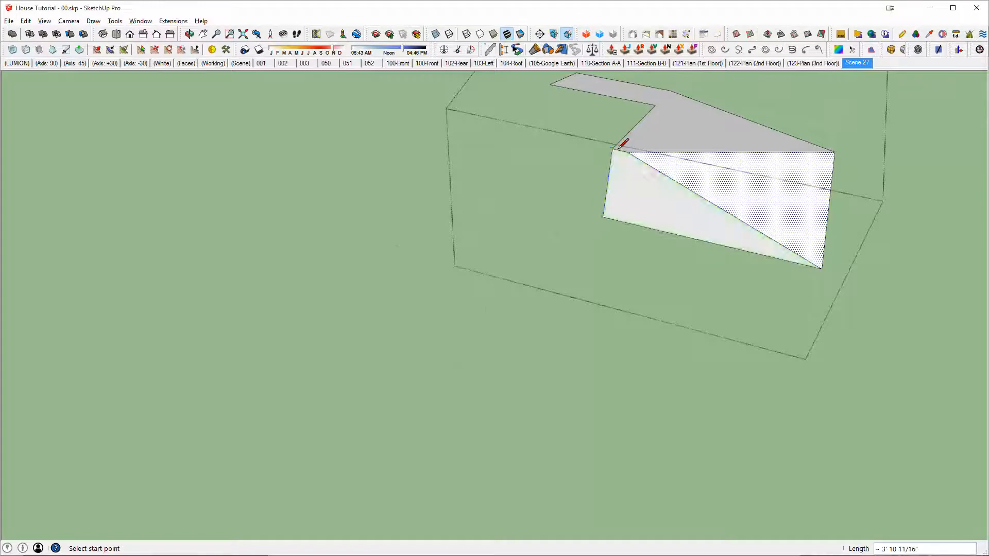
# Step: Close the low triangular end with a level and a vertical line, and add a 6' 7 1/2" by about 2' 9 5/16" rectangular face beside it
pyautogui.moveTo(620, 142)
pyautogui.mouseDown(button='middle')
pyautogui.moveTo(777, 256)
pyautogui.moveTo(596, 148)
pyautogui.moveTo(424, 163)
pyautogui.mouseUp(button='middle')
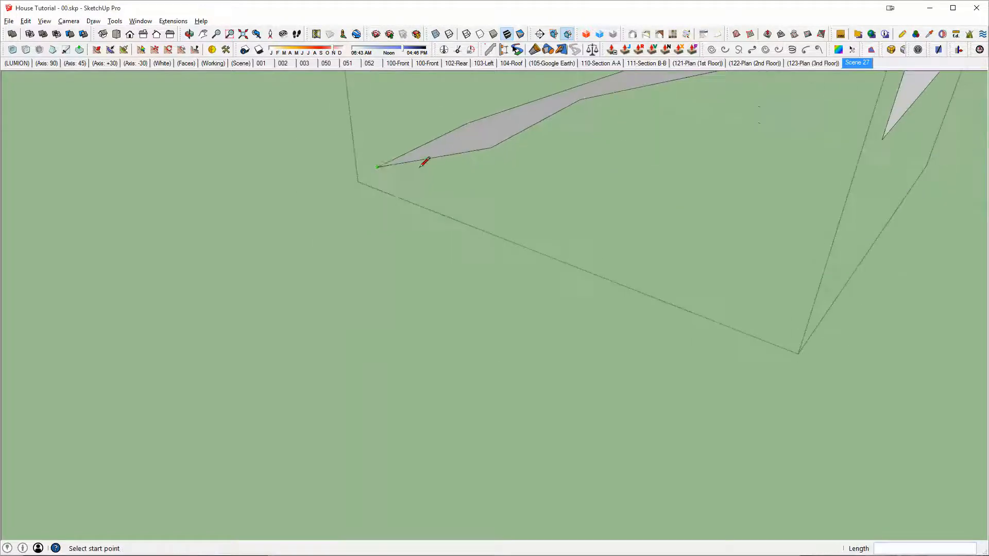
pyautogui.click(377, 167)
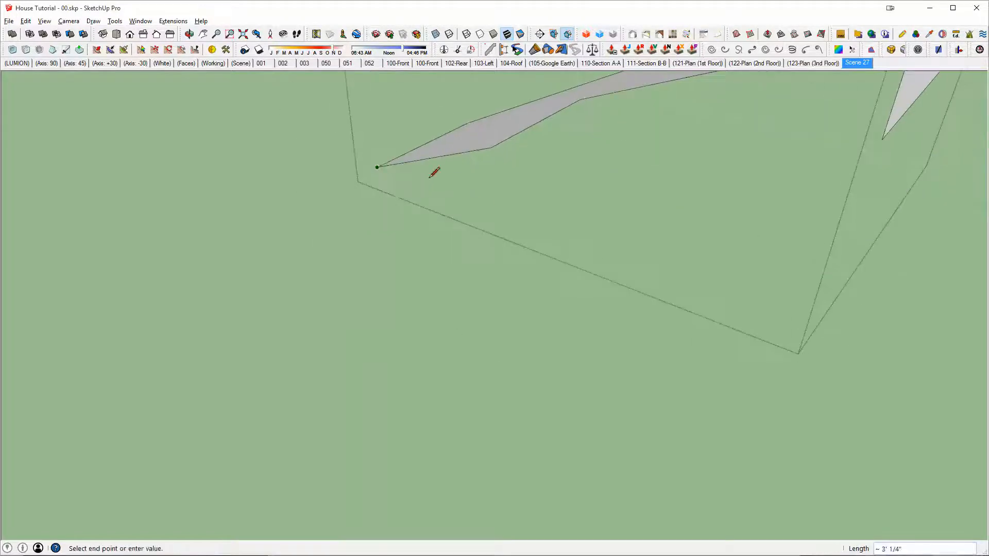
pyautogui.click(491, 149)
pyautogui.press('r')
pyautogui.click(490, 209)
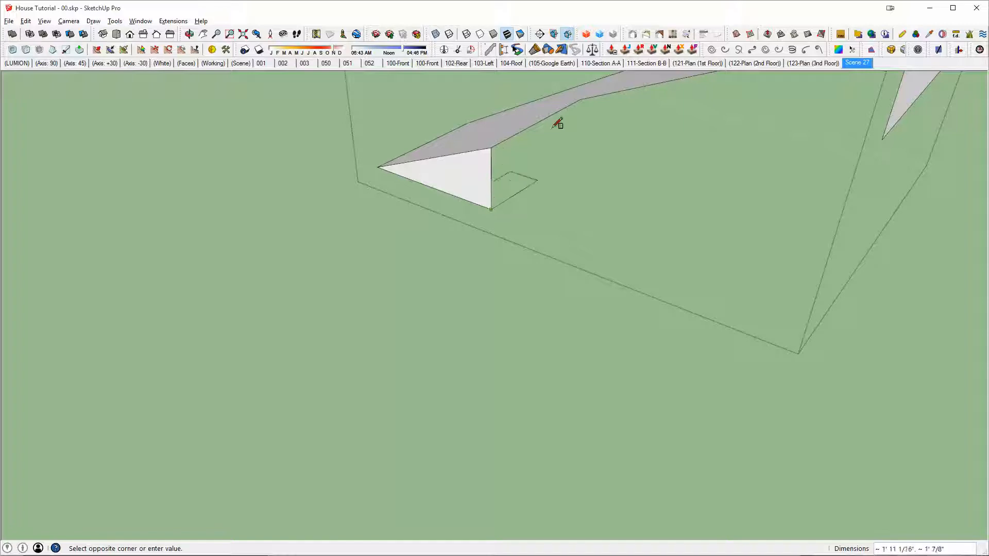
pyautogui.click(581, 99)
# Step: Close the vertical face along the side wall with a level line from the rectangle's lower corner and a vertical line beneath the inner corner
pyautogui.moveTo(581, 99); pyautogui.dragTo(518, 187, button='middle')
pyautogui.press('l')
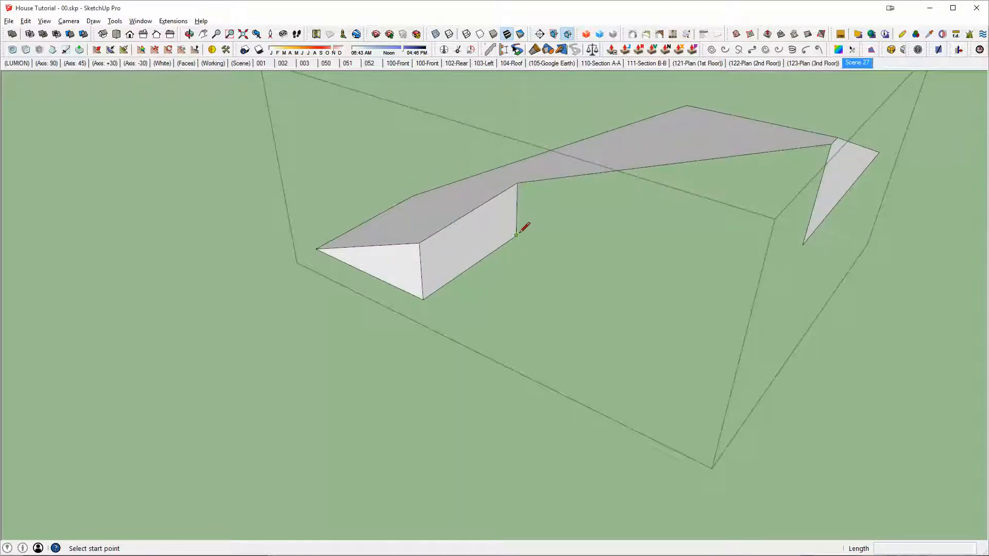
pyautogui.click(516, 236)
pyautogui.click(806, 238)
pyautogui.moveTo(807, 239); pyautogui.dragTo(746, 243, button='middle')
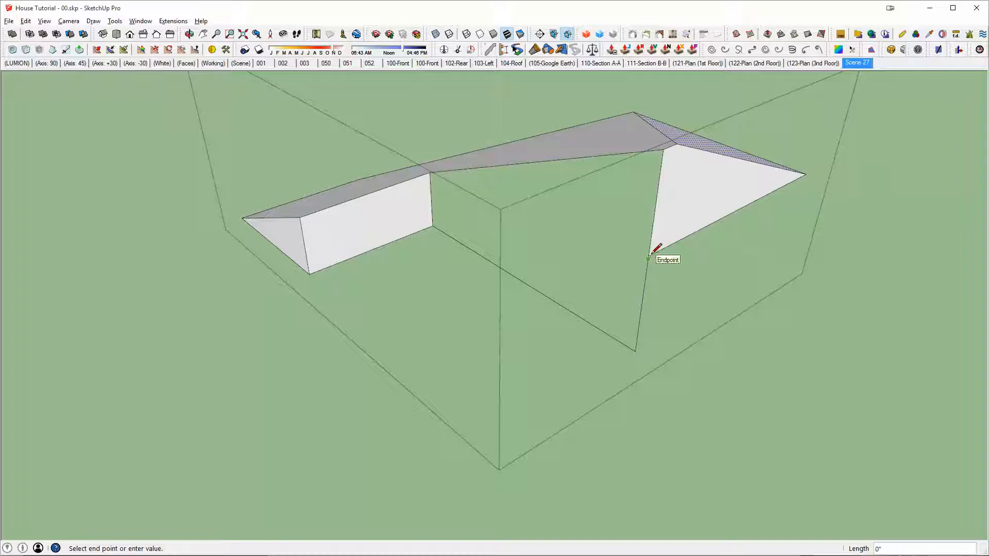
pyautogui.click(649, 258)
pyautogui.click(635, 351)
pyautogui.press('r')
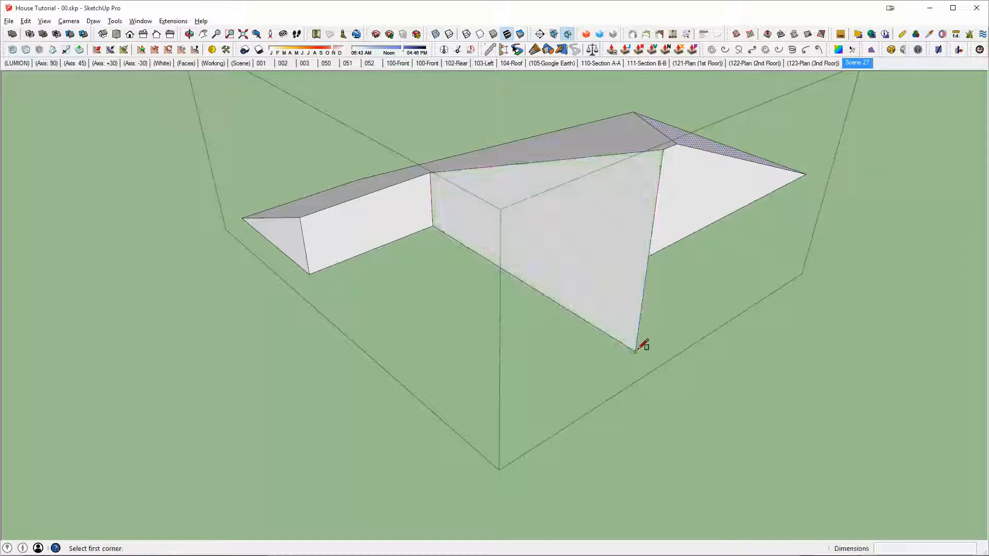
# Step: Close the roof piece with a vertical rectangle beneath the hip triangle's base and a line along its remaining open lower edge
pyautogui.click(636, 350)
pyautogui.click(805, 173)
pyautogui.moveTo(742, 168); pyautogui.dragTo(367, 209, button='middle')
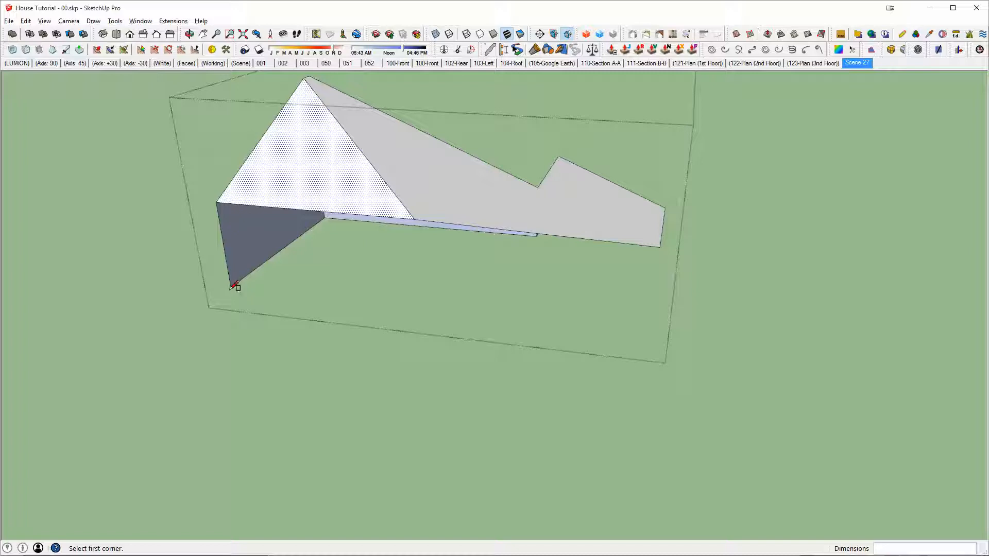
pyautogui.click(418, 220)
pyautogui.moveTo(410, 212); pyautogui.dragTo(364, 204, button='middle')
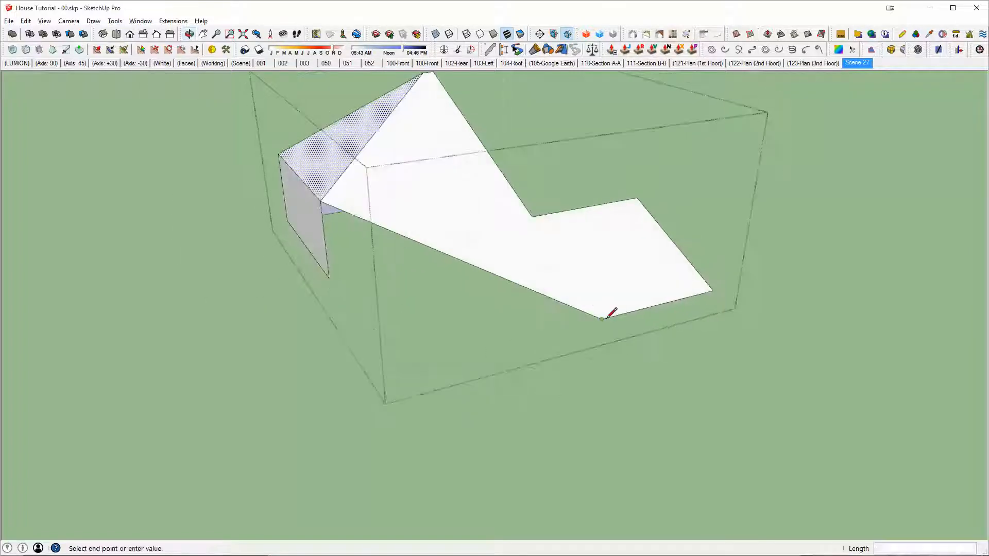
pyautogui.click(328, 277)
pyautogui.press('space')
pyautogui.doubleClick(415, 208)
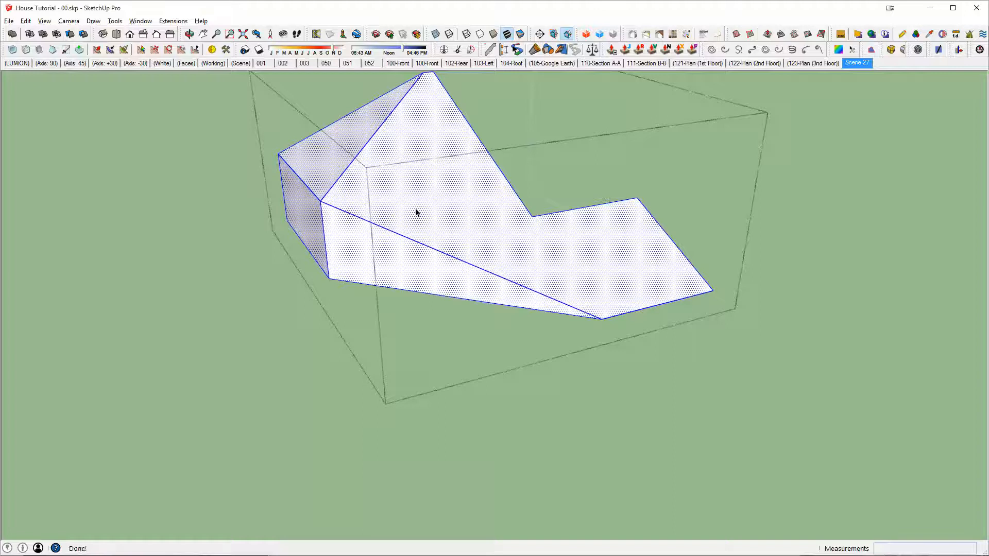
pyautogui.moveTo(415, 208); pyautogui.dragTo(604, 277, button='middle')
pyautogui.press('Escape')
# Step: Combine the finished roof piece with the adjoining gable and arcade roof into a single solid
pyautogui.scroll(-1, 705, 302)
pyautogui.click(600, 289)
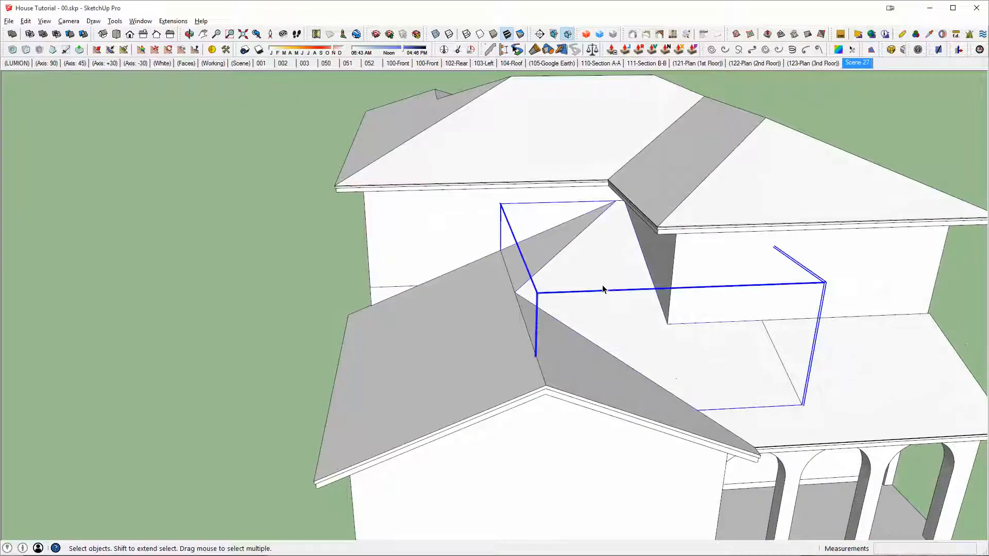
pyautogui.click(536, 351)
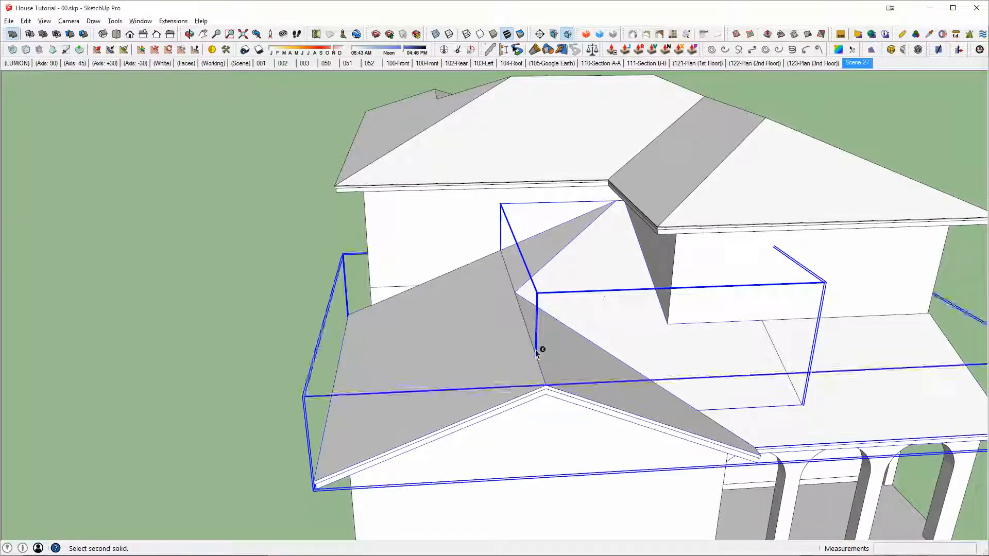
# Step: Push the recessed rectangular face on the combined roof's underside flush with the surrounding surface and erase the leftover dividing edge
pyautogui.doubleClick(725, 363)
pyautogui.moveTo(770, 386); pyautogui.dragTo(641, 417, button='middle')
pyautogui.scroll(3, 639, 420)
pyautogui.press('x')
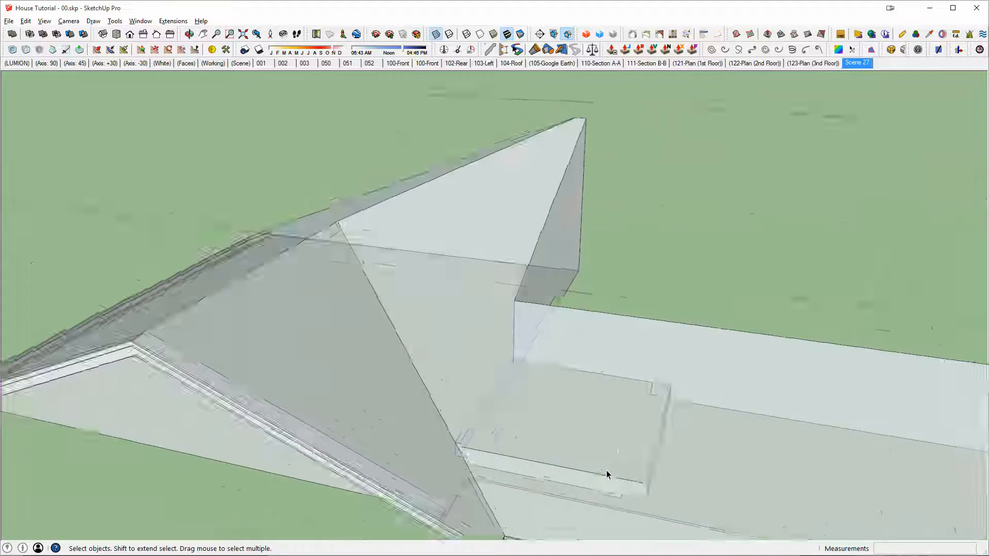
pyautogui.moveTo(607, 475); pyautogui.dragTo(540, 330, button='middle')
pyautogui.press('x')
pyautogui.scroll(2, 641, 288)
pyautogui.scroll(1, 540, 325)
pyautogui.press('p')
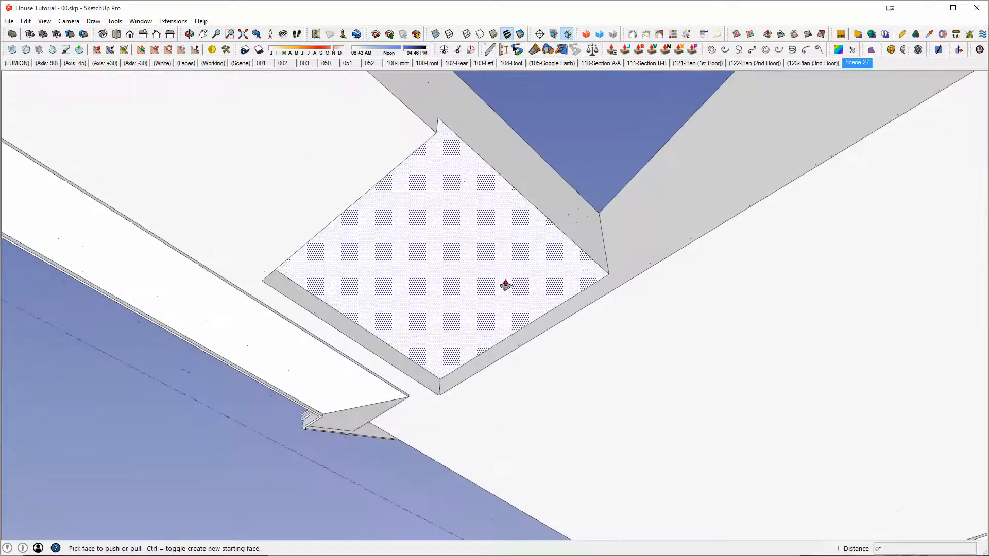
pyautogui.moveTo(505, 285); pyautogui.dragTo(408, 139)
pyautogui.press('e')
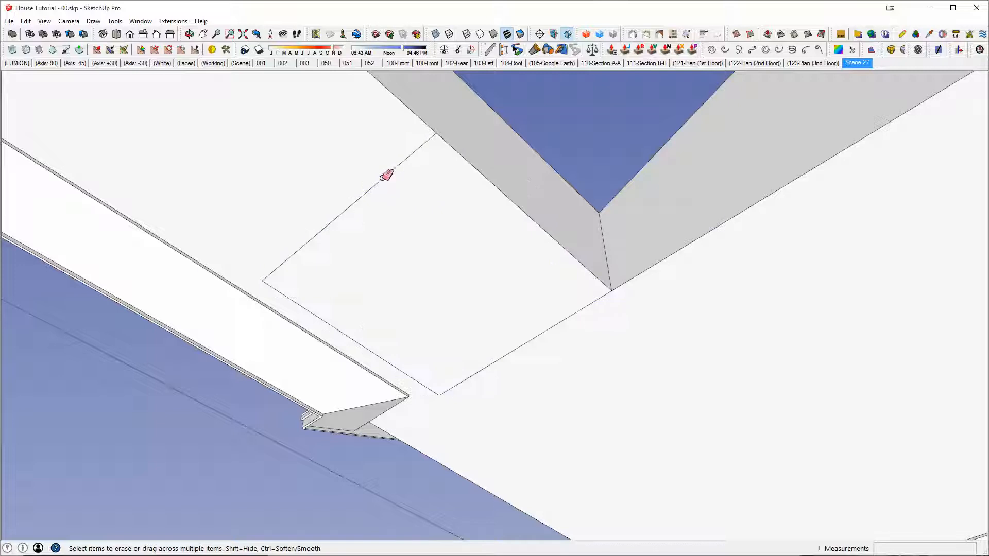
pyautogui.click(382, 178)
pyautogui.press('space')
# Step: Select all connected geometry of the combined roof and check it with X-ray for stray internal faces or edges
pyautogui.tripleClick(378, 176)
pyautogui.moveTo(379, 177); pyautogui.dragTo(847, 391, button='middle')
pyautogui.press('x')
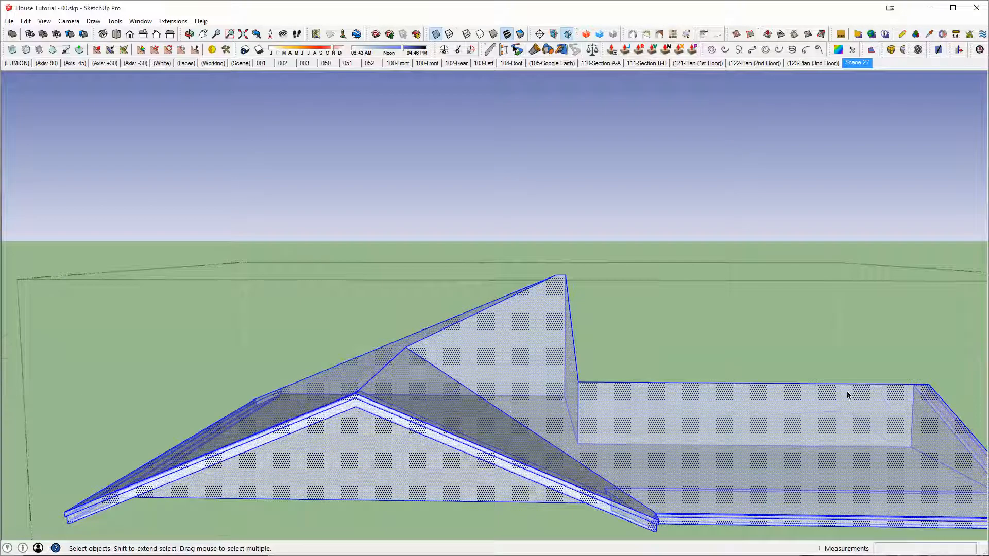
pyautogui.moveTo(822, 437)
pyautogui.keyDown('shift'); pyautogui.mouseDown(button='middle')
pyautogui.moveTo(750, 369)
pyautogui.moveTo(797, 438)
pyautogui.moveTo(852, 329)
pyautogui.moveTo(598, 289)
pyautogui.mouseUp(button='middle'); pyautogui.keyUp('shift')
pyautogui.scroll(-2, 768, 434)
pyautogui.press('x')
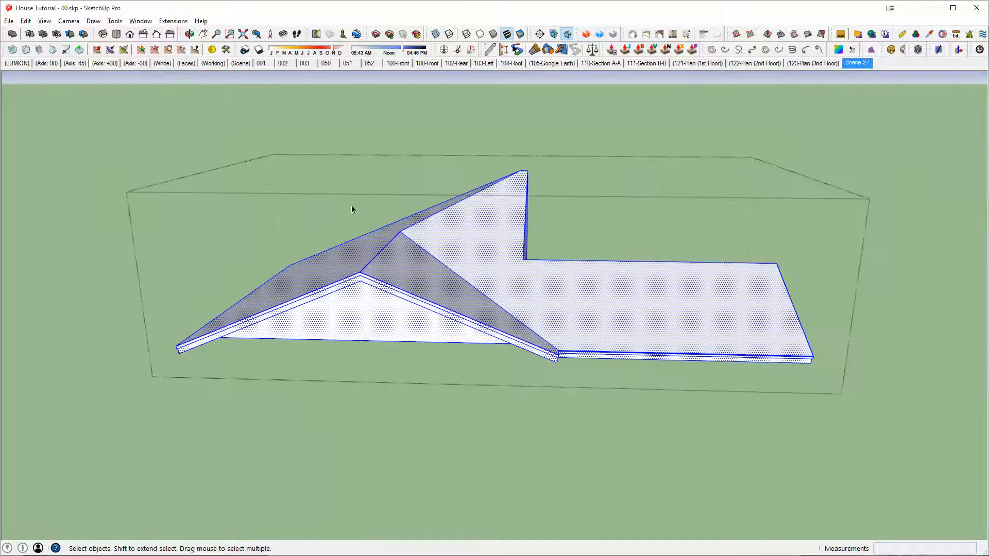
pyautogui.moveTo(754, 304)
pyautogui.mouseDown(button='middle')
pyautogui.moveTo(371, 184)
pyautogui.moveTo(671, 281)
pyautogui.moveTo(389, 238)
pyautogui.moveTo(499, 199)
pyautogui.moveTo(679, 201)
pyautogui.moveTo(875, 228)
pyautogui.moveTo(967, 294)
pyautogui.moveTo(948, 373)
pyautogui.moveTo(643, 327)
pyautogui.mouseUp(button='middle')
pyautogui.press('Escape')
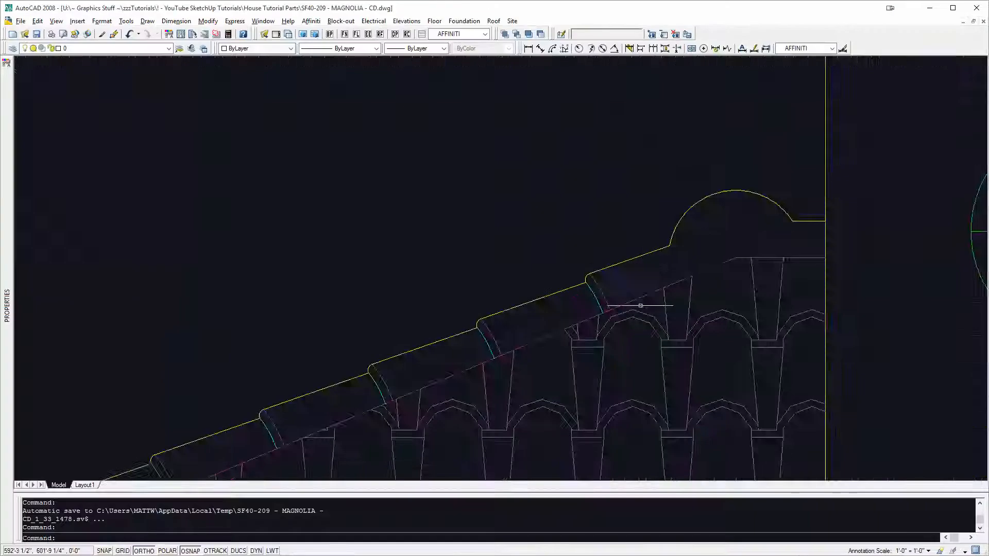
# Step: Switch to AutoCAD and dimension the arcade roof's side overhang in the front elevation, from the wall line to the fascia's end
pyautogui.scroll(-3, 642, 302)
pyautogui.moveTo(653, 287); pyautogui.dragTo(613, 196, button='middle')
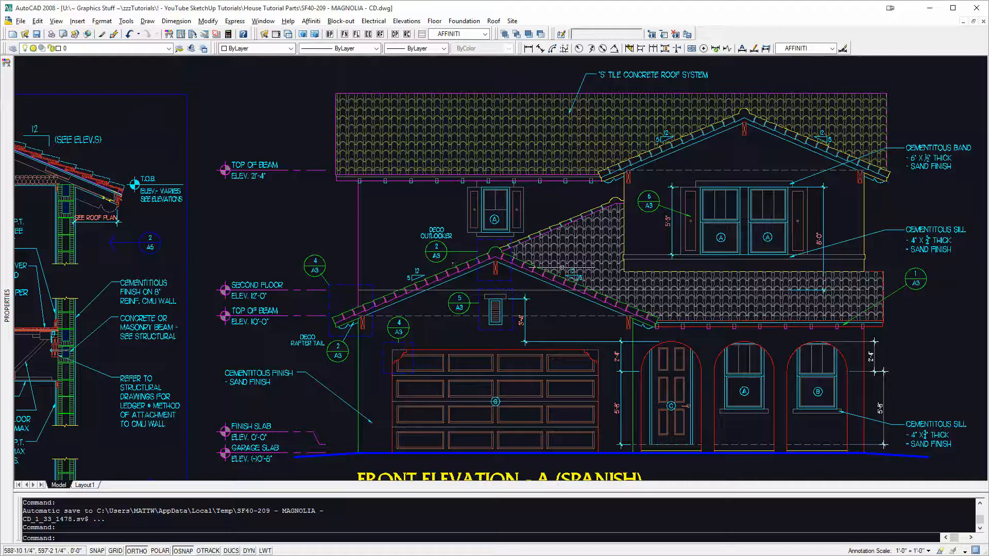
pyautogui.moveTo(562, 267); pyautogui.dragTo(497, 261, button='middle')
pyautogui.scroll(3, 839, 276)
pyautogui.moveTo(808, 284); pyautogui.dragTo(770, 255, button='middle')
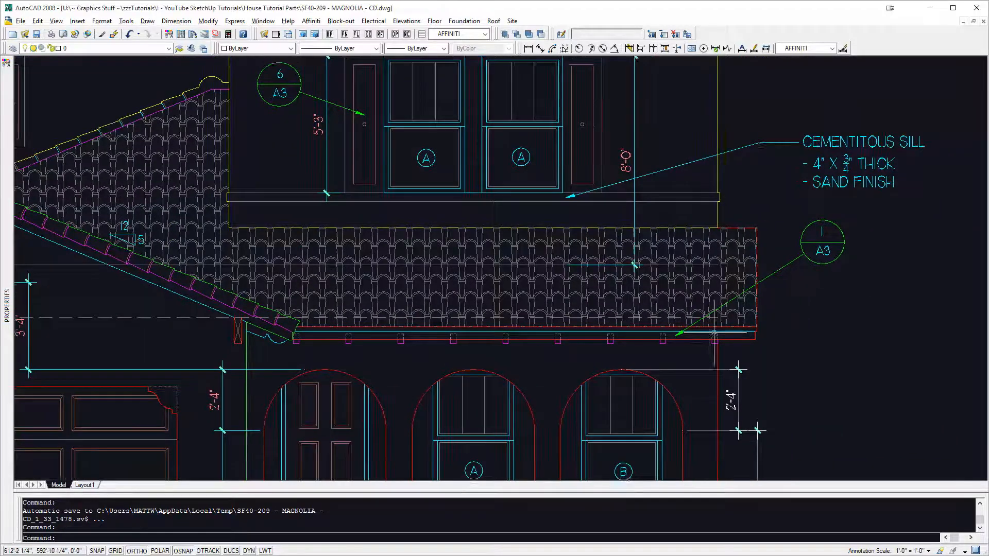
pyautogui.scroll(3, 715, 333)
pyautogui.press('space')
pyautogui.click(716, 344)
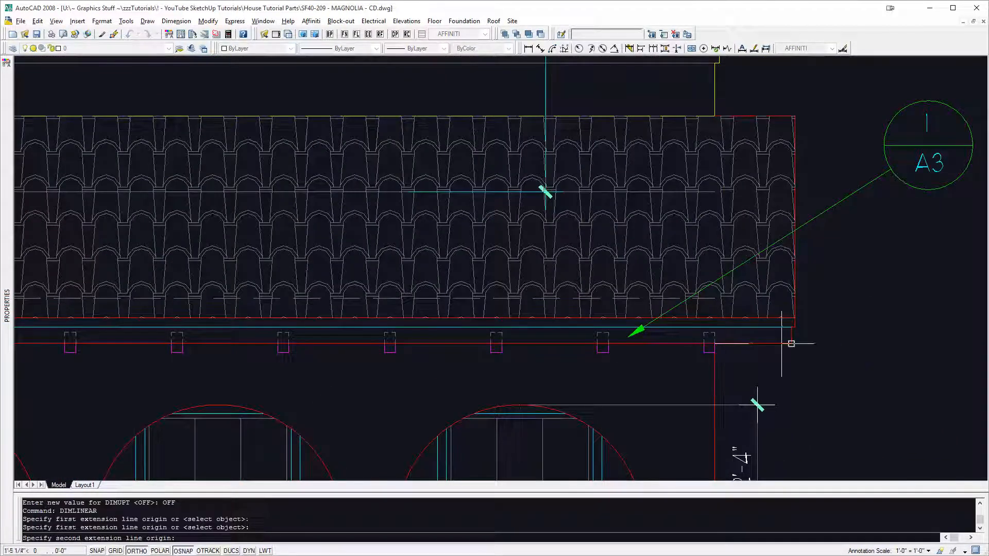
pyautogui.click(792, 344)
pyautogui.click(791, 376)
pyautogui.scroll(-2, 772, 371)
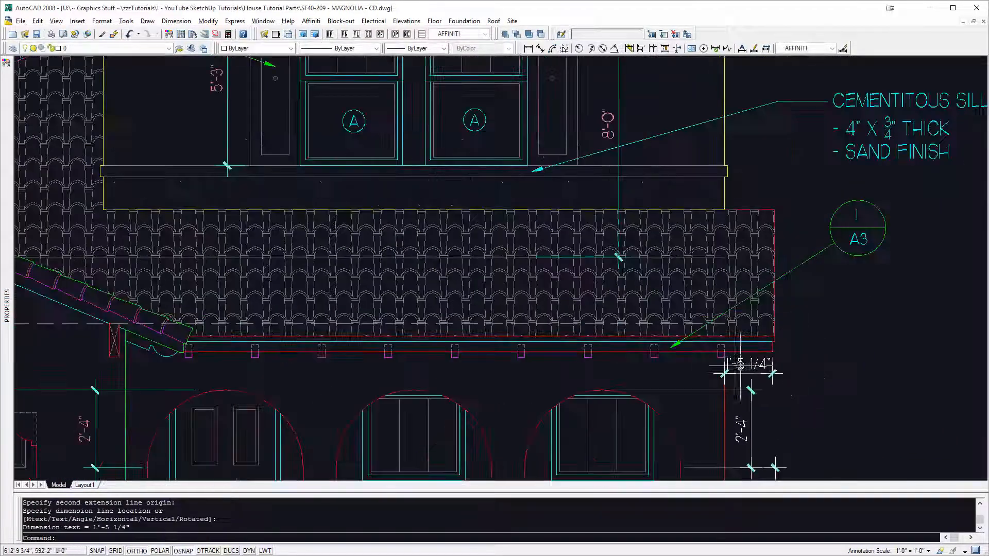
# Step: Erase the temporary overhang dimension from the front elevation
pyautogui.scroll(3, 772, 369)
pyautogui.press('Escape')
pyautogui.write('e')
pyautogui.press('space')
pyautogui.click(781, 369)
pyautogui.click(744, 359)
pyautogui.press('space')
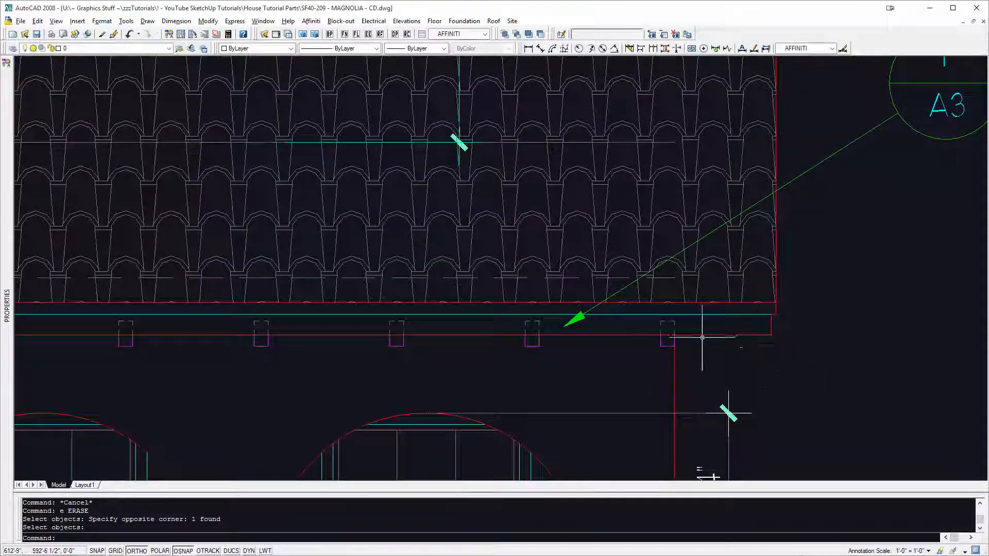
# Step: Switch to SketchUp and move the arcade roof's side end 18" outward along the red axis
pyautogui.hotkey('alt', 'Tab')
pyautogui.moveTo(726, 336)
pyautogui.mouseDown(button='middle')
pyautogui.moveTo(625, 292)
pyautogui.moveTo(586, 258)
pyautogui.moveTo(645, 224)
pyautogui.moveTo(674, 142)
pyautogui.mouseUp(button='middle')
pyautogui.scroll(5, 651, 286)
pyautogui.scroll(1, 650, 284)
pyautogui.doubleClick(642, 257)
pyautogui.press('x')
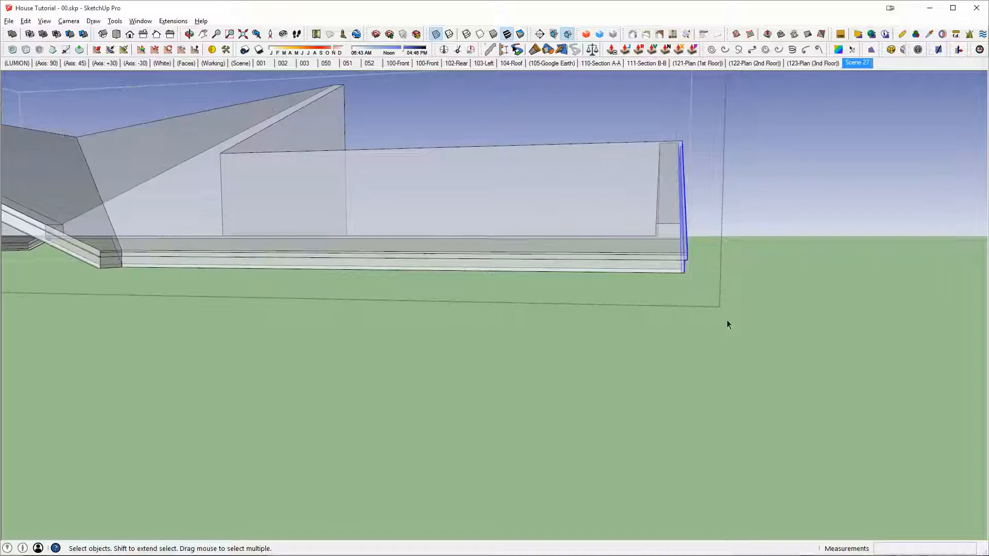
pyautogui.press('m')
pyautogui.click(709, 310)
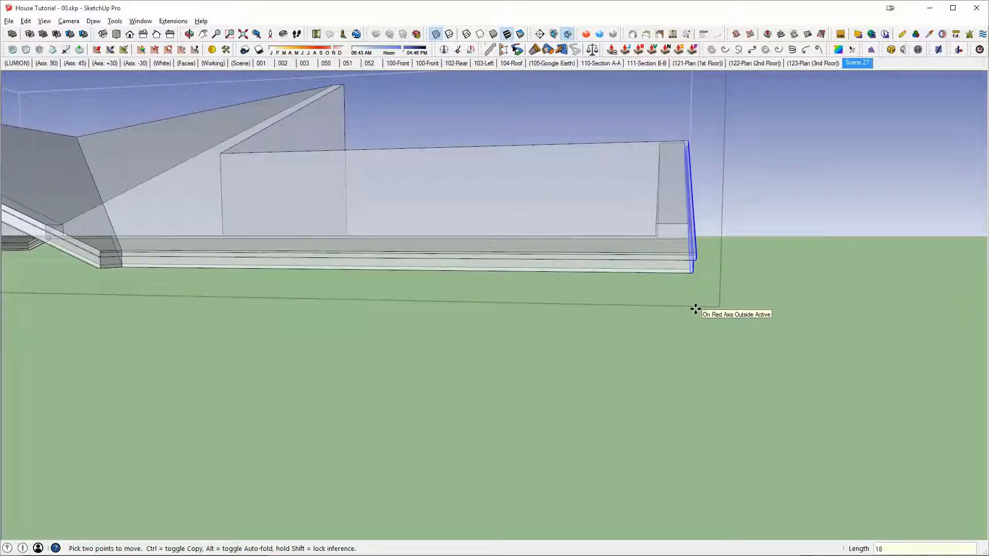
pyautogui.press('Return')
pyautogui.scroll(-3, 657, 288)
pyautogui.press('space')
# Step: Move the gable roof's front end outward to form its overhang and finish editing the roof
pyautogui.moveTo(558, 249); pyautogui.dragTo(713, 159, button='middle')
pyautogui.press('Escape')
pyautogui.press('x')
pyautogui.doubleClick(645, 174)
pyautogui.press('x')
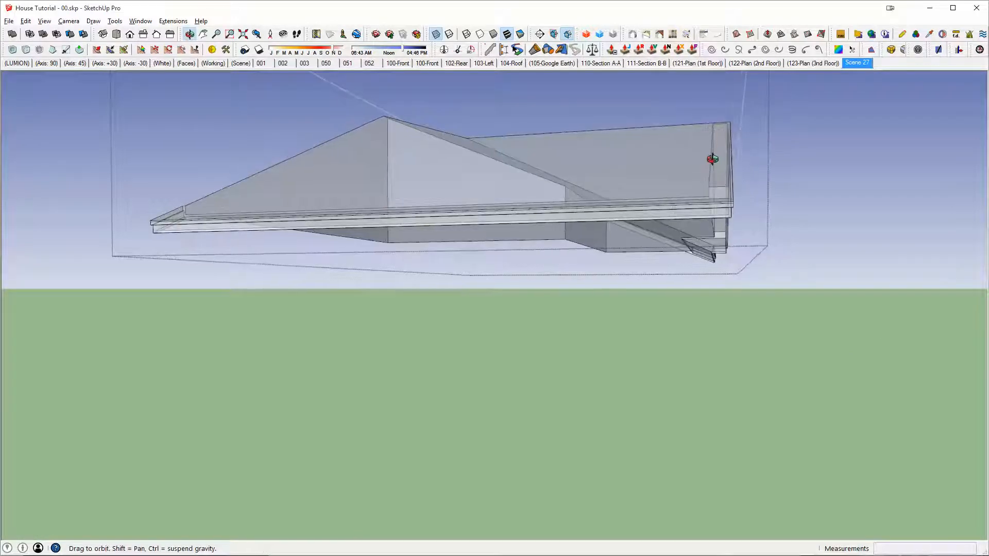
pyautogui.moveTo(759, 273); pyautogui.dragTo(759, 274)
pyautogui.press('x')
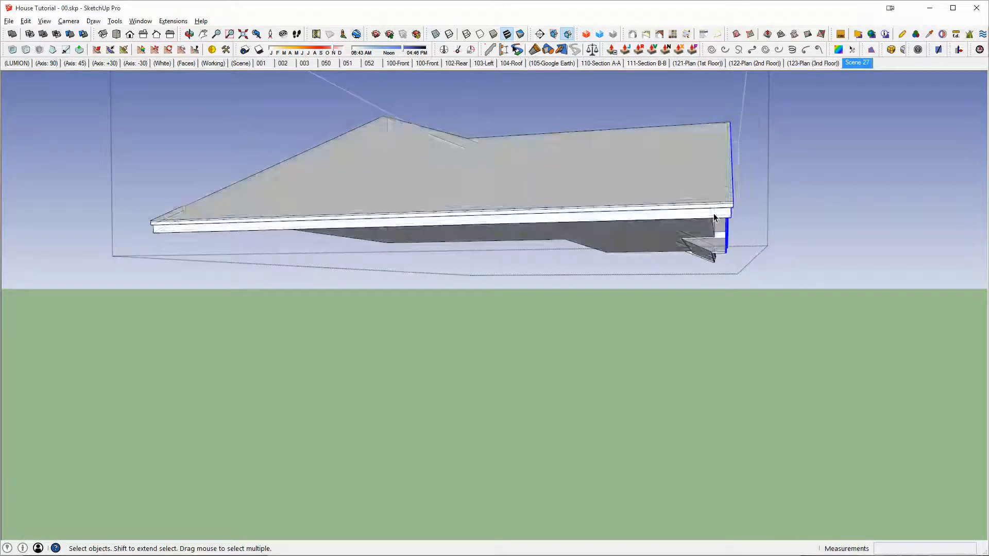
pyautogui.moveTo(726, 178); pyautogui.dragTo(609, 115, button='middle')
pyautogui.moveTo(700, 159); pyautogui.dragTo(504, 235, button='middle')
pyautogui.click(568, 188)
pyautogui.press('Return')
pyautogui.press('space')
pyautogui.press('Escape')
pyautogui.scroll(-3, 548, 229)
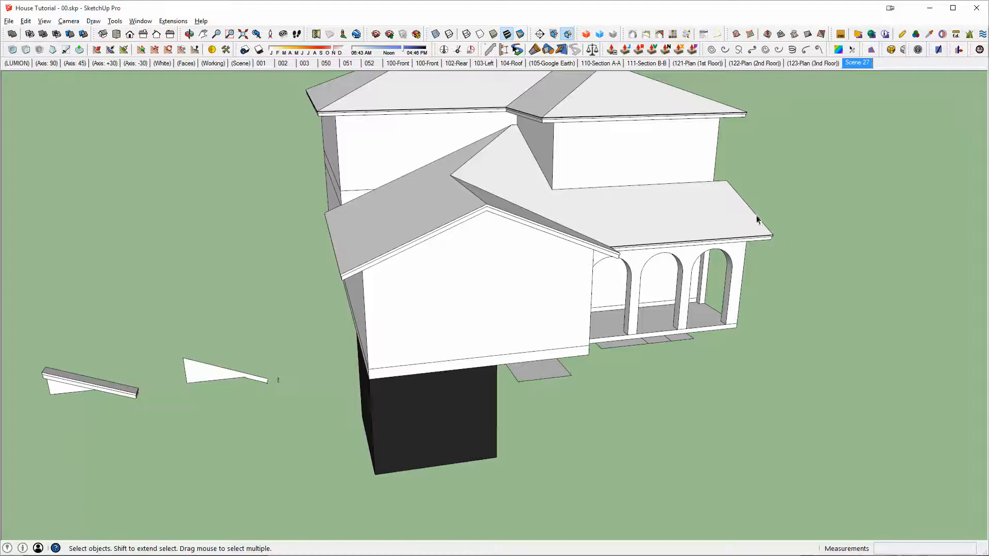
# Step: Draw a line on the gable wall parallel to the outer rake, from the soffit band's lower corner up towards the peak
pyautogui.scroll(3, 757, 220)
pyautogui.moveTo(647, 238)
pyautogui.mouseDown(button='middle')
pyautogui.moveTo(631, 172)
pyautogui.moveTo(751, 294)
pyautogui.moveTo(649, 222)
pyautogui.mouseUp(button='middle')
pyautogui.keyDown('shift'); pyautogui.moveTo(193, 164); pyautogui.dragTo(427, 292, button='middle'); pyautogui.keyUp('shift')
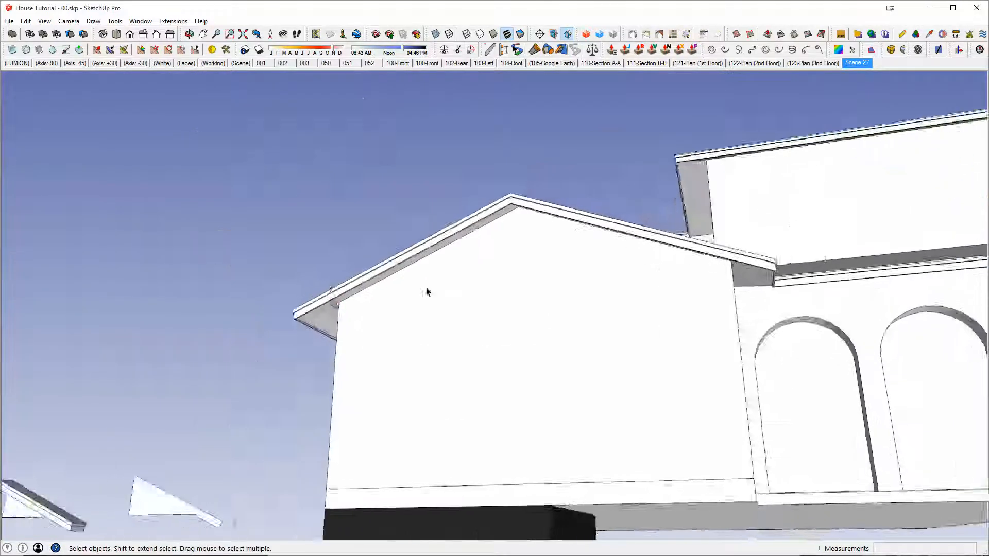
pyautogui.scroll(2, 426, 292)
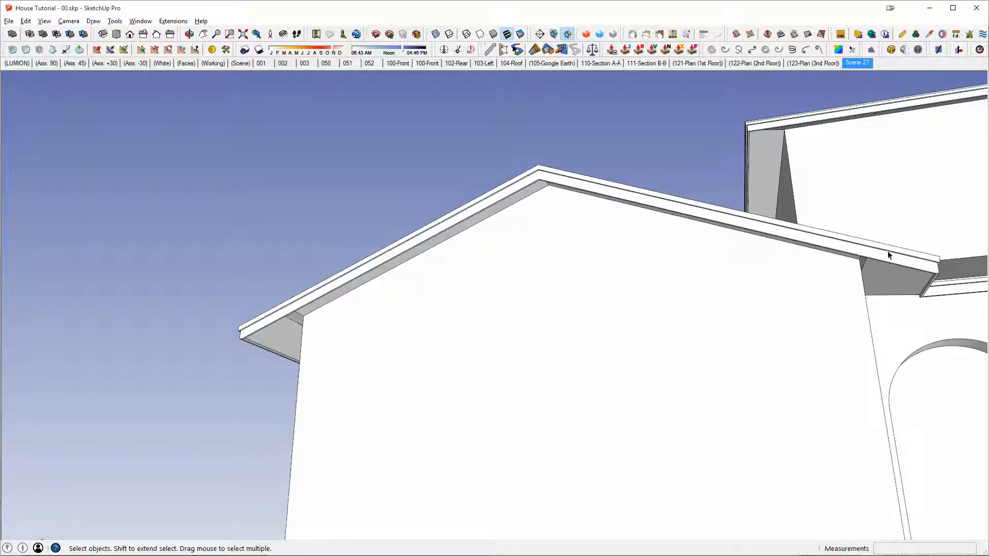
pyautogui.moveTo(403, 292); pyautogui.dragTo(238, 327, button='middle')
pyautogui.scroll(3, 272, 375)
pyautogui.moveTo(271, 376)
pyautogui.mouseDown(button='middle')
pyautogui.moveTo(556, 331)
pyautogui.moveTo(428, 341)
pyautogui.moveTo(497, 316)
pyautogui.moveTo(328, 357)
pyautogui.moveTo(558, 287)
pyautogui.mouseUp(button='middle')
pyautogui.scroll(2, 386, 320)
pyautogui.press('l')
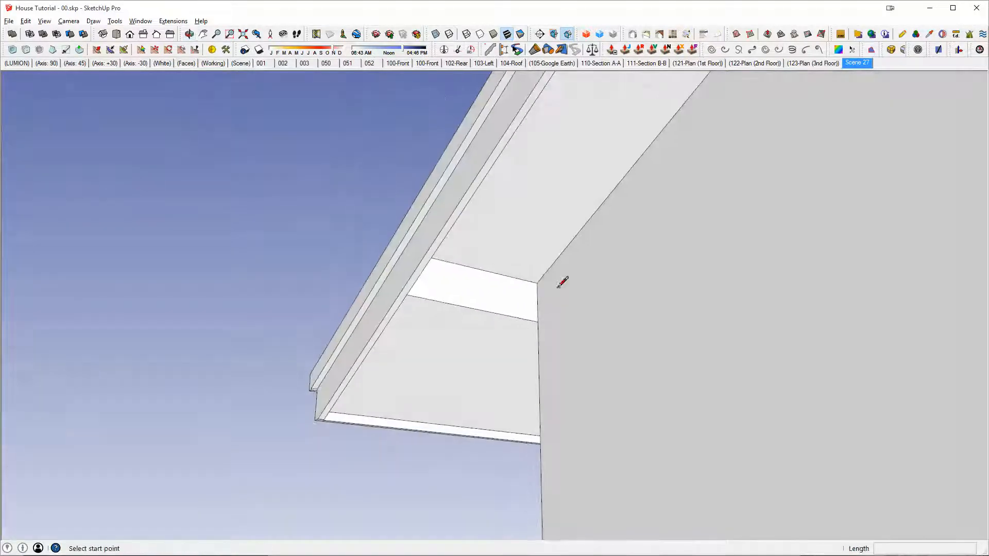
pyautogui.click(537, 321)
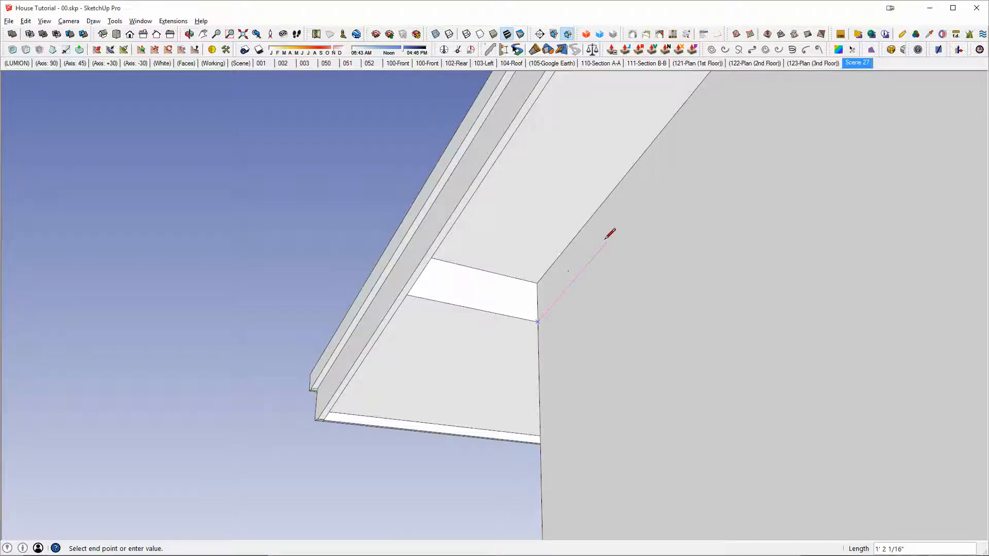
pyautogui.moveTo(606, 239); pyautogui.dragTo(687, 231, button='middle')
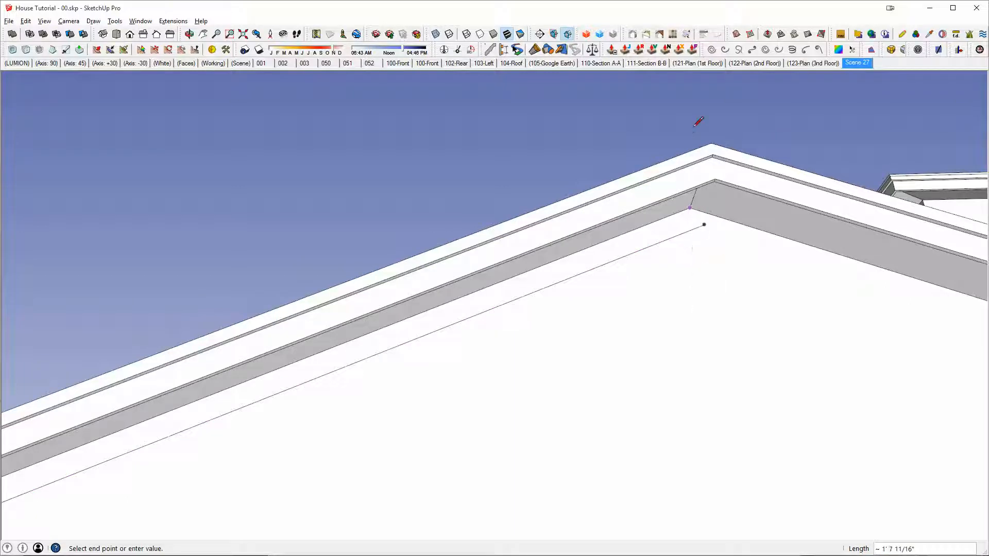
# Step: Add a vertical line beneath the gable peak and erase the excess line ends where it meets the sloping line
pyautogui.moveTo(706, 119); pyautogui.dragTo(730, 177, button='middle')
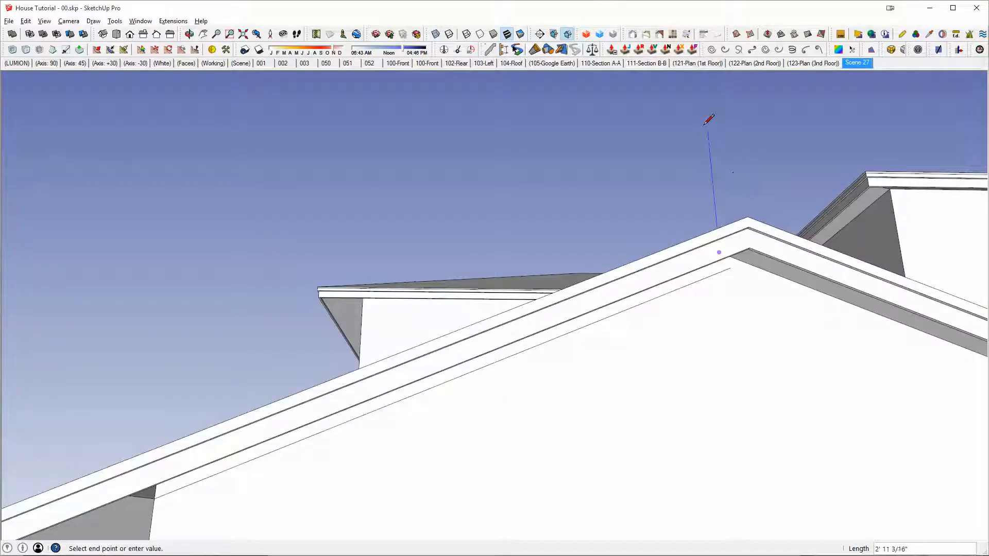
pyautogui.moveTo(714, 376); pyautogui.dragTo(706, 272, button='middle')
pyautogui.press('e')
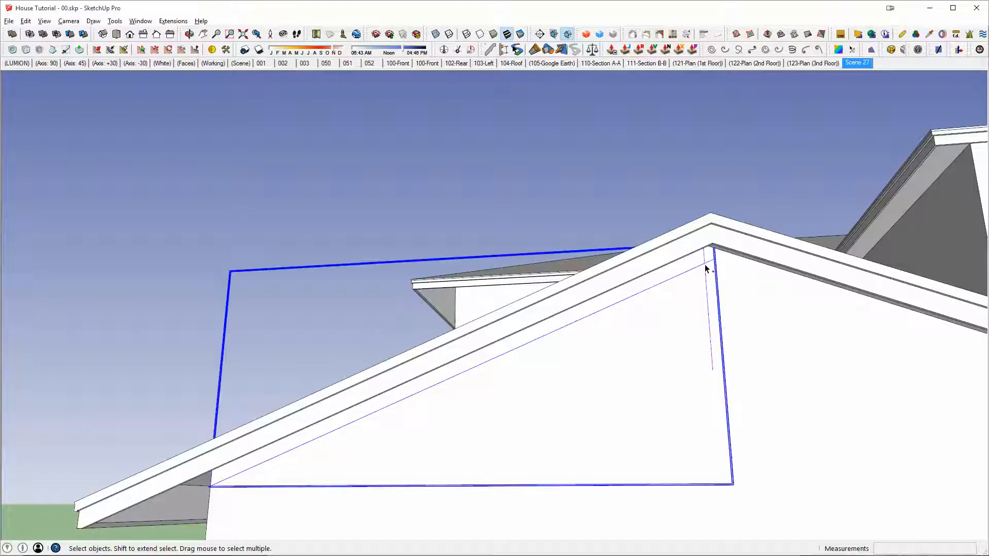
pyautogui.doubleClick(706, 269)
pyautogui.moveTo(707, 269); pyautogui.dragTo(709, 273)
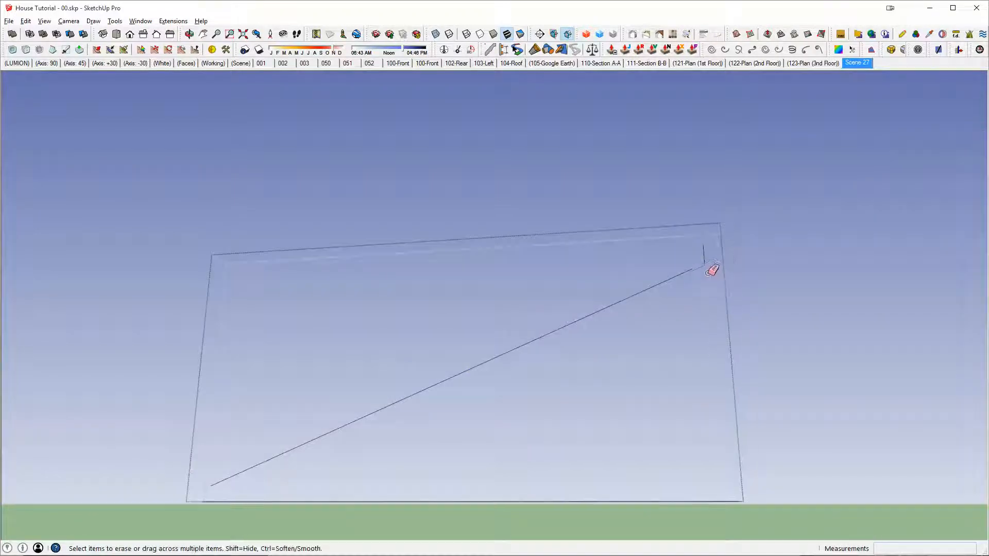
pyautogui.click(704, 243)
# Step: Close the sloping strip along the rake's underside and extrude it 18" outward as a soffit piece
pyautogui.moveTo(636, 274); pyautogui.dragTo(353, 347, button='middle')
pyautogui.scroll(5, 272, 293)
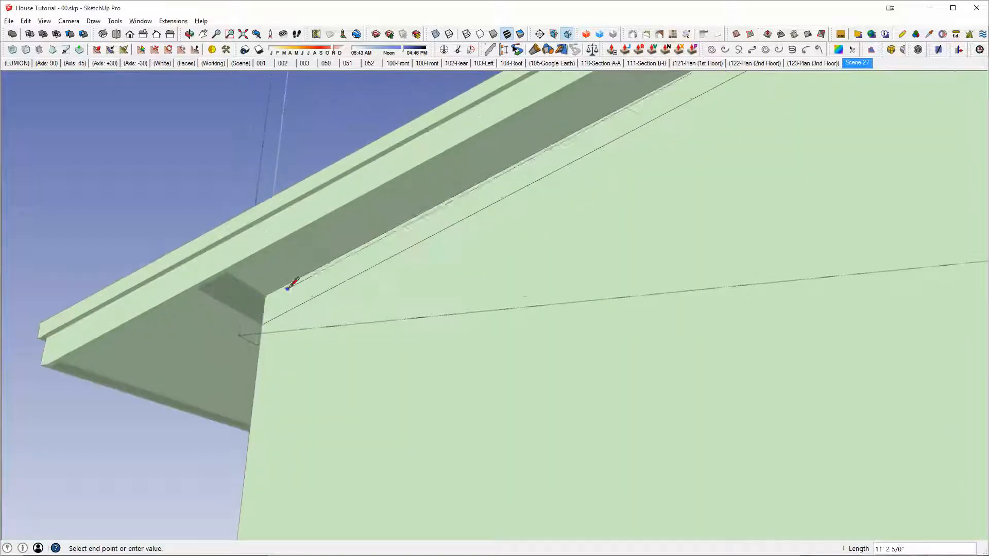
pyautogui.press('space')
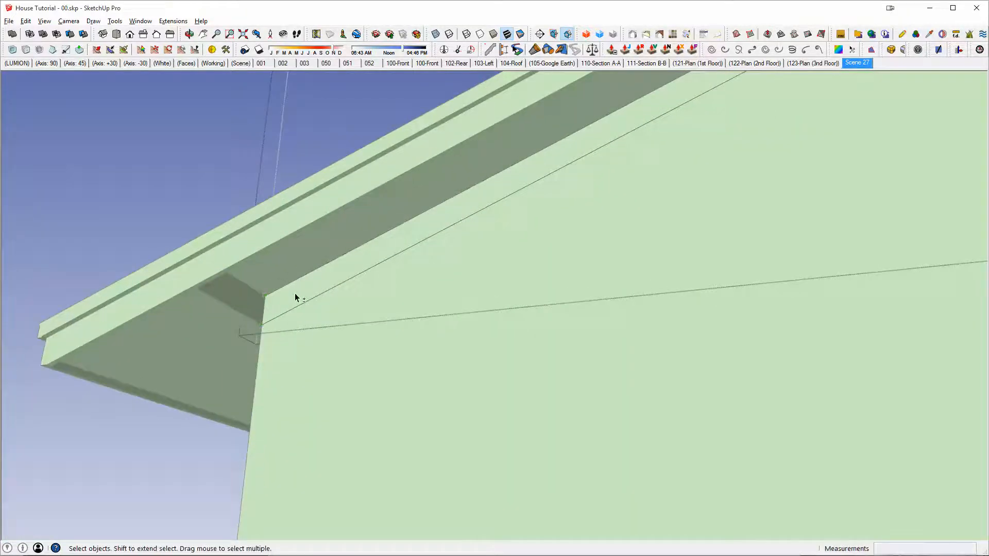
pyautogui.hotkey('shift', 'h')
pyautogui.press('p')
pyautogui.click(310, 294)
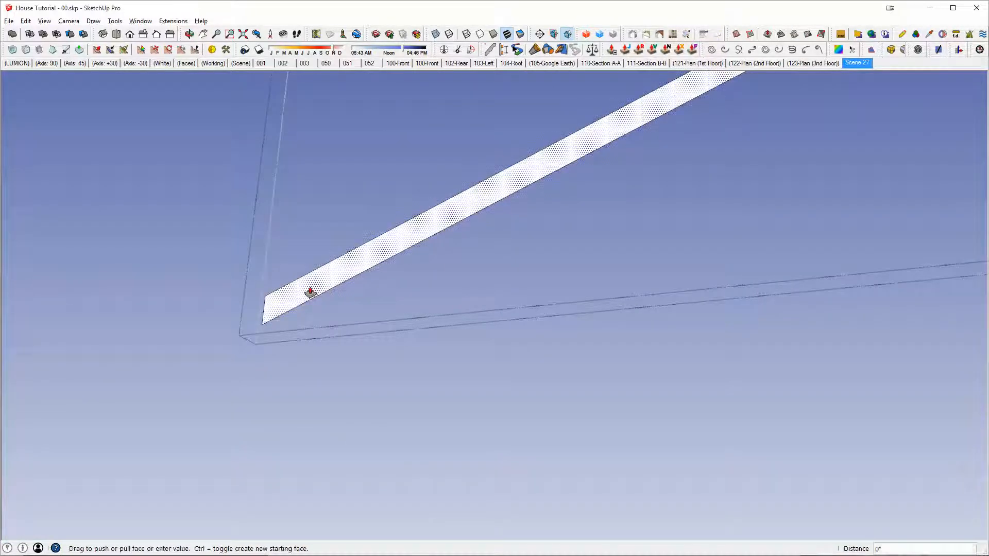
pyautogui.hotkey('shift', 'h')
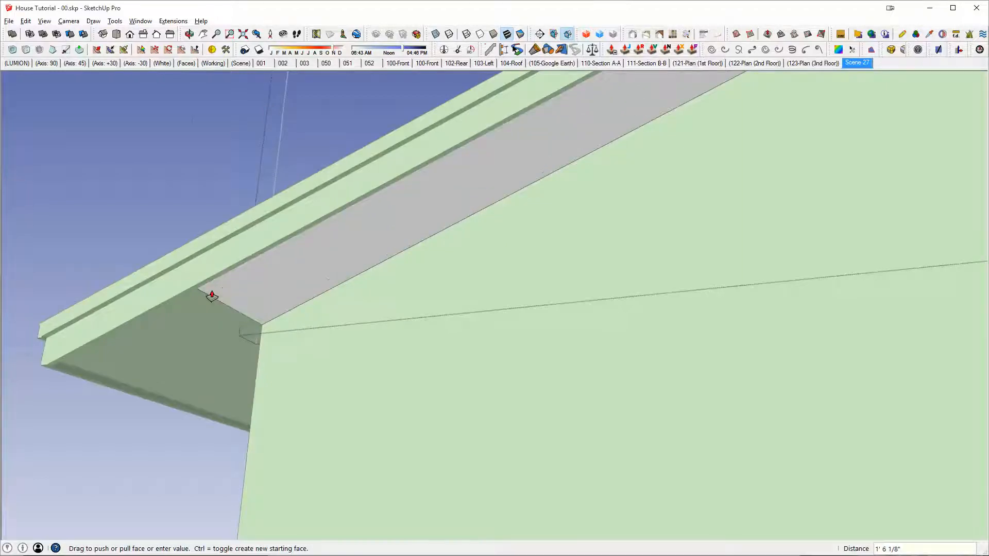
pyautogui.write('18')
pyautogui.press('Return')
# Step: Copy the gable soffit piece along the red axis into the open space beside the house
pyautogui.moveTo(210, 293); pyautogui.dragTo(629, 259, button='middle')
pyautogui.scroll(-2, 629, 259)
pyautogui.press('m')
pyautogui.press('ctrl')
pyautogui.click(649, 231)
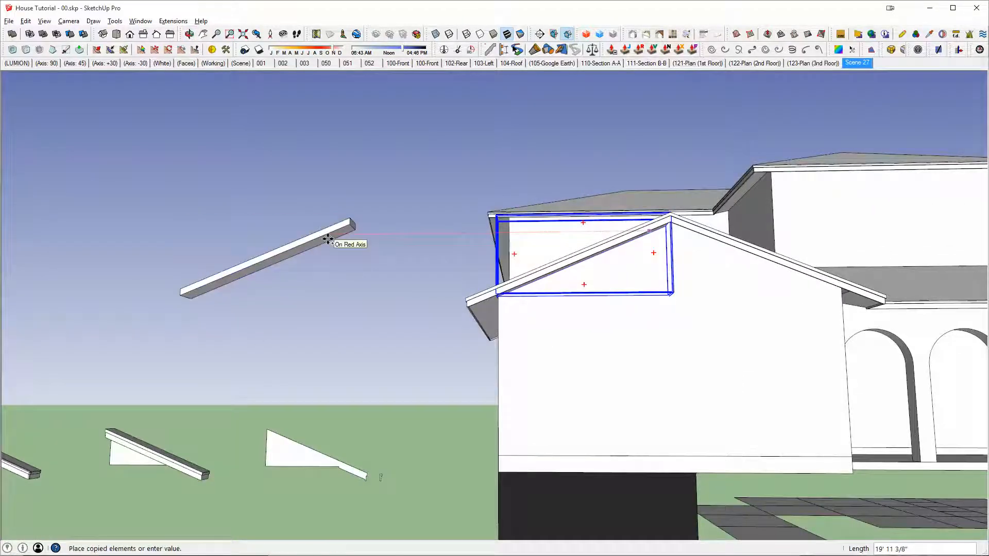
pyautogui.click(328, 240)
# Step: Mirror the copied soffit piece by scaling it -1 along the red axis
pyautogui.press('s')
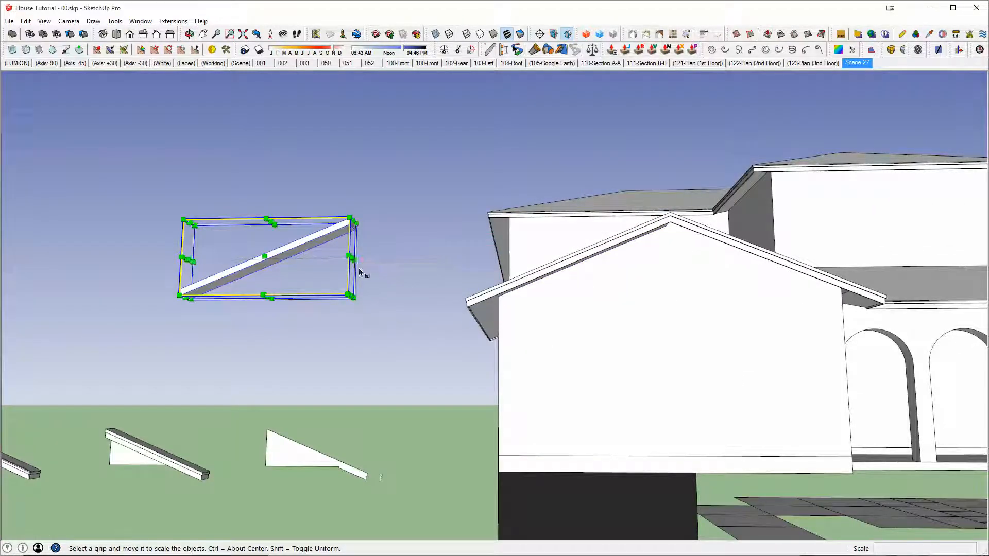
pyautogui.moveTo(353, 259); pyautogui.dragTo(291, 260)
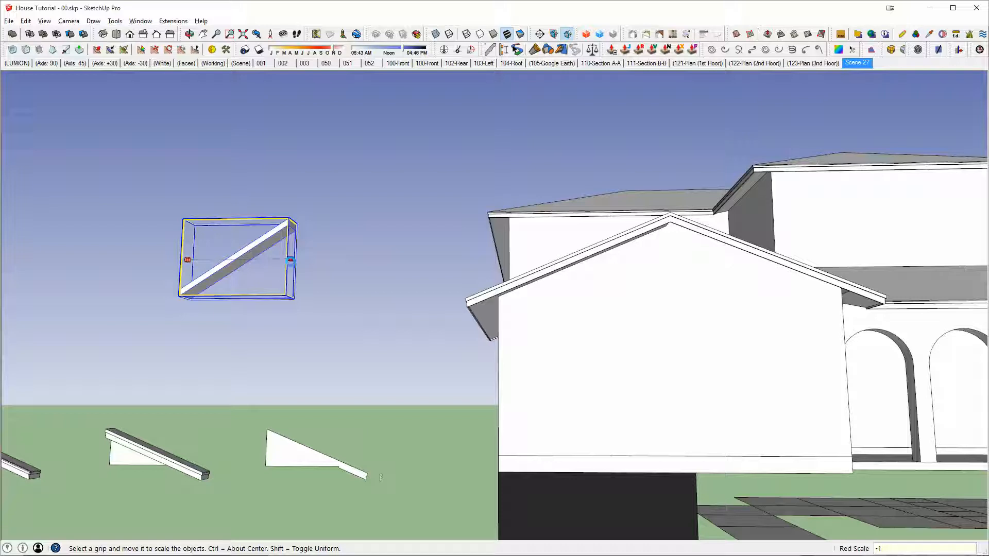
pyautogui.press('Return')
# Step: Move the mirrored soffit piece by its upper corner to the gable peak so it sits under the opposite rake
pyautogui.press('m')
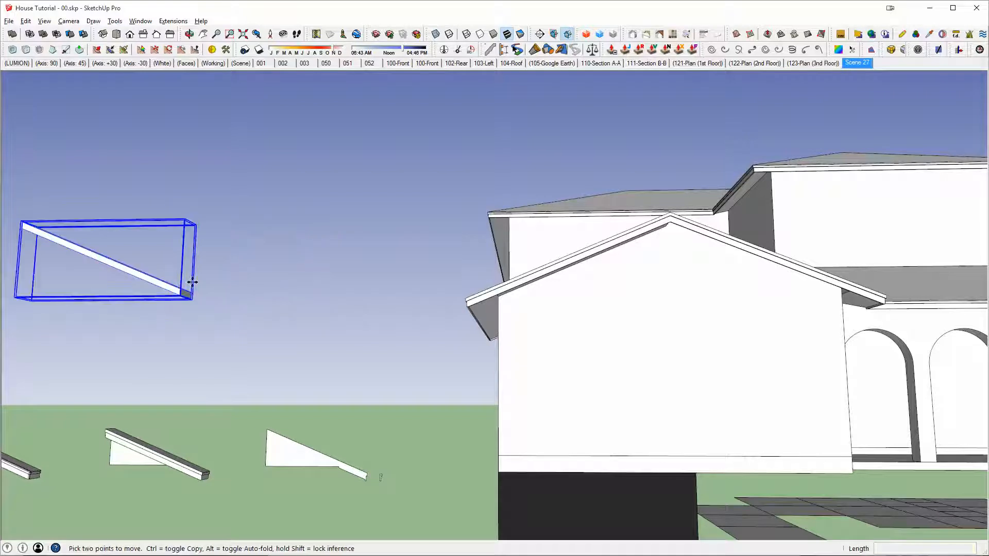
pyautogui.click(22, 227)
pyautogui.scroll(6, 662, 209)
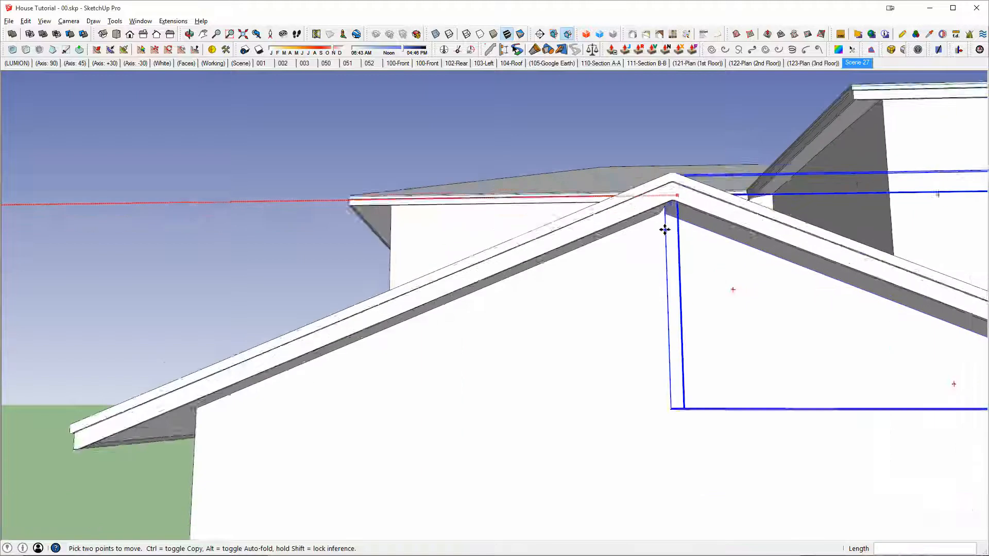
pyautogui.click(657, 208)
pyautogui.scroll(-3, 689, 233)
pyautogui.moveTo(689, 232); pyautogui.dragTo(582, 245, button='middle')
pyautogui.press('space')
pyautogui.scroll(-4, 583, 246)
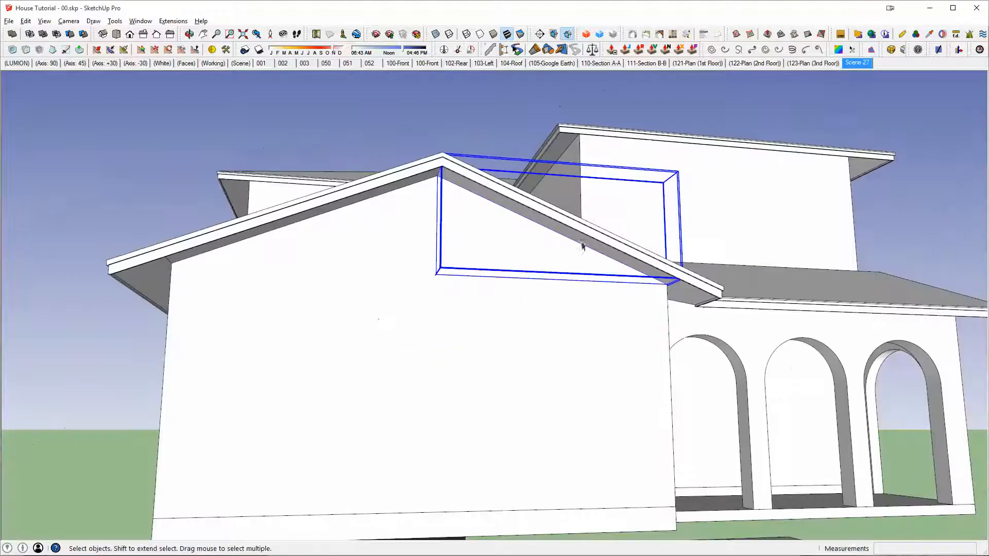
# Step: Copy the middle extruded eave sample on the ground about 9' 4" away from the original
pyautogui.moveTo(705, 306); pyautogui.dragTo(326, 177, button='middle')
pyautogui.scroll(-3, 267, 192)
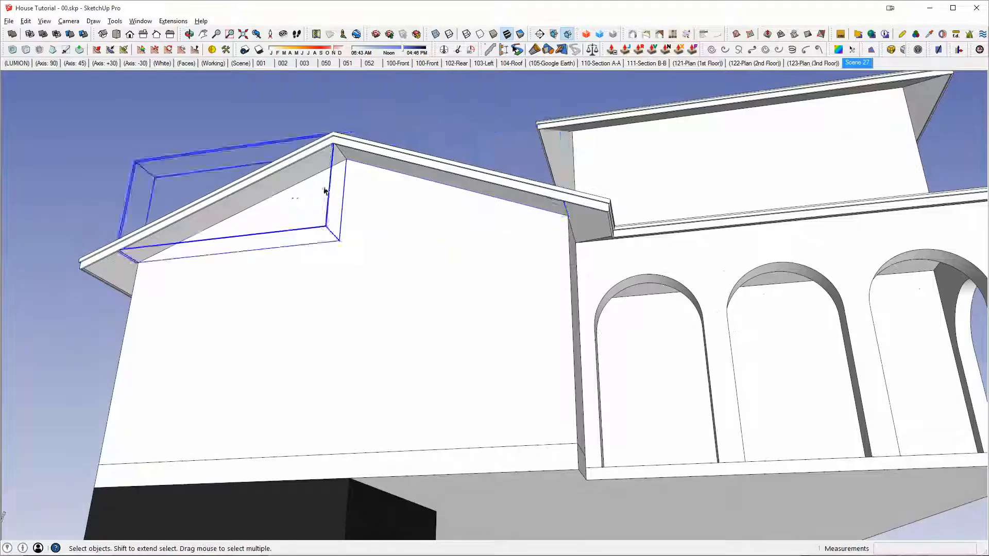
pyautogui.moveTo(268, 192); pyautogui.dragTo(740, 231, button='middle')
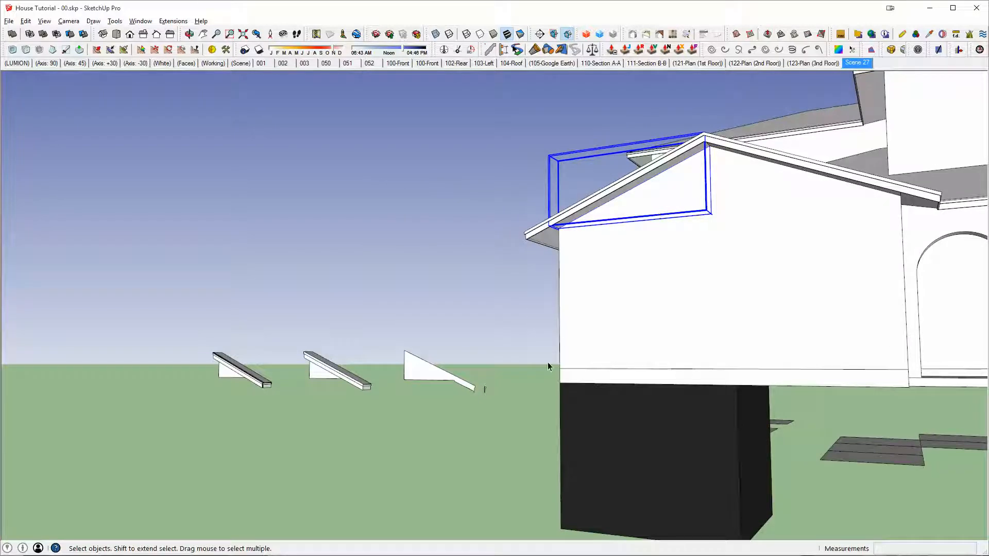
pyautogui.moveTo(342, 378); pyautogui.dragTo(586, 453, button='middle')
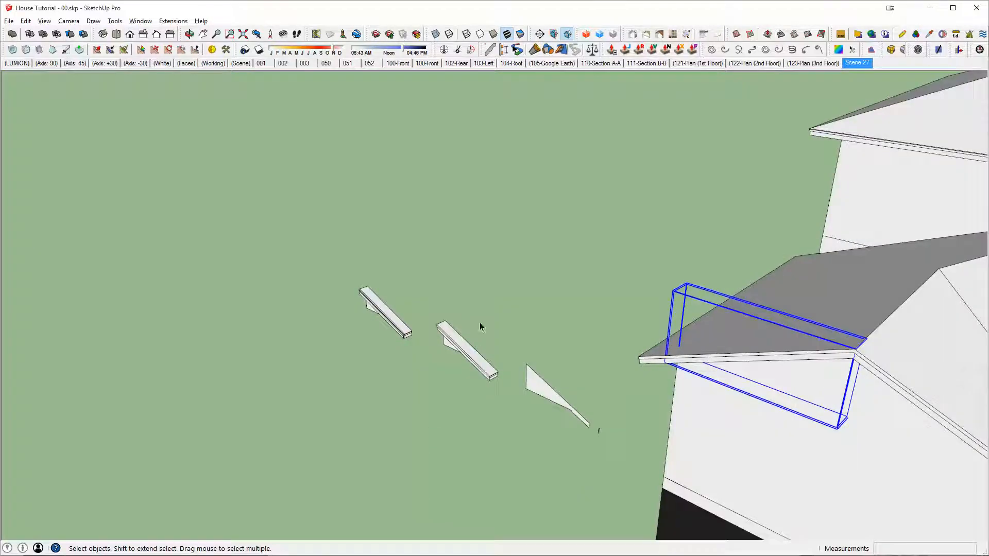
pyautogui.click(470, 352)
pyautogui.scroll(4, 464, 353)
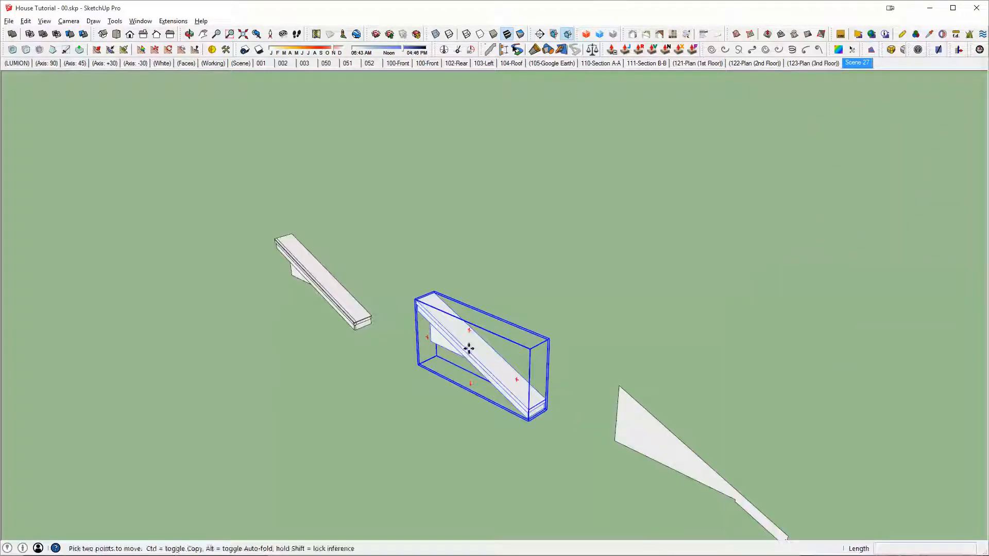
pyautogui.click(469, 349)
pyautogui.press('ctrl')
pyautogui.click(594, 297)
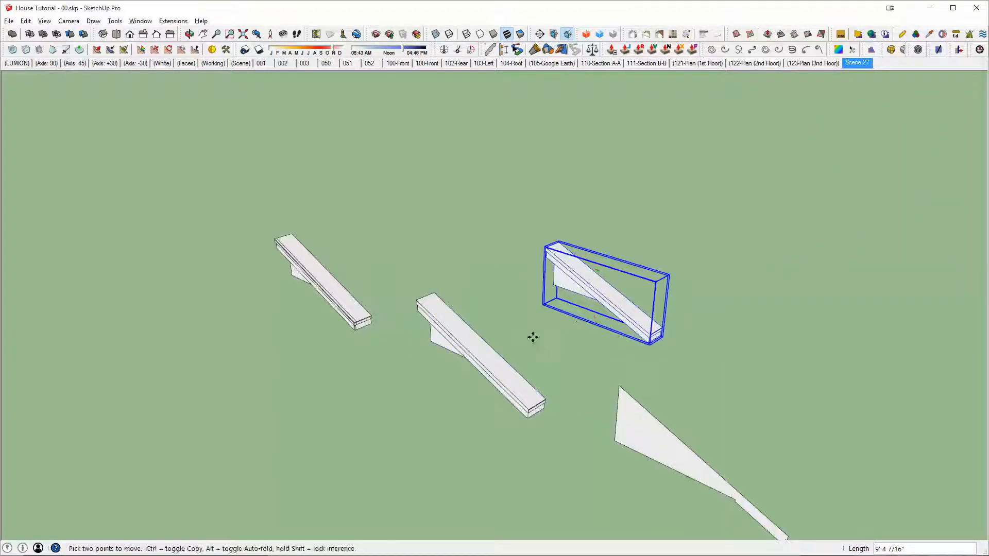
# Step: Open the copied eave sample and move its outer end 11 1/4" outward along the green axis
pyautogui.press('space')
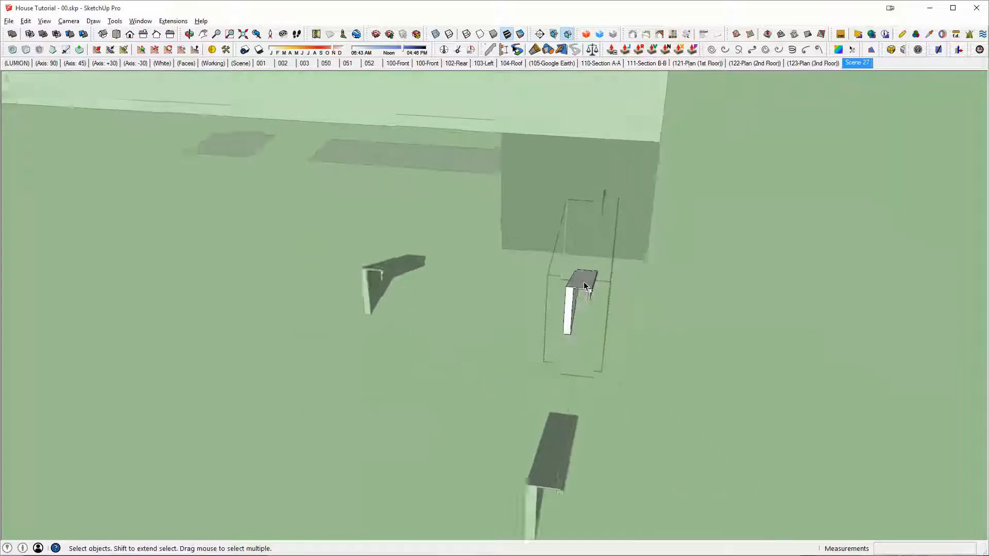
pyautogui.moveTo(583, 282); pyautogui.dragTo(589, 249, button='middle')
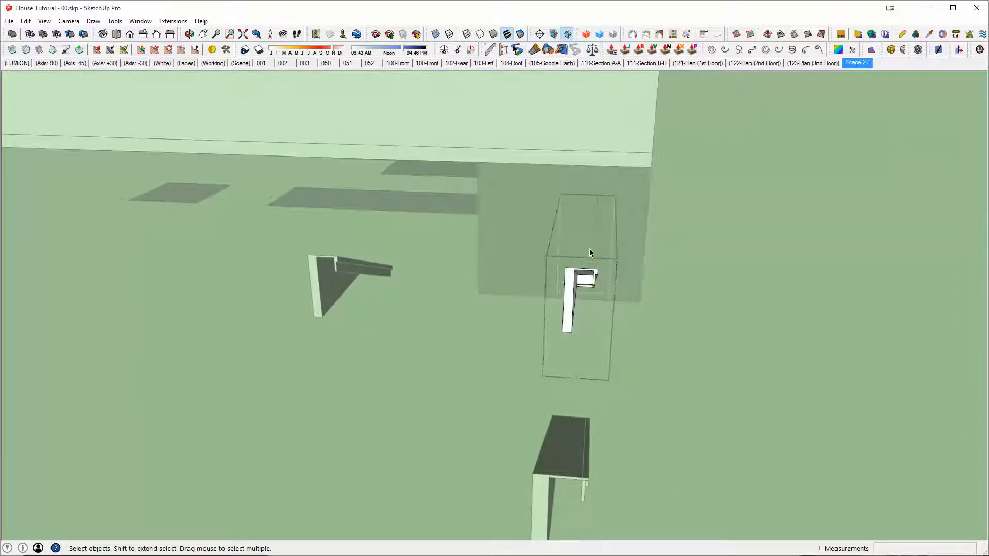
pyautogui.press('m')
pyautogui.click(648, 325)
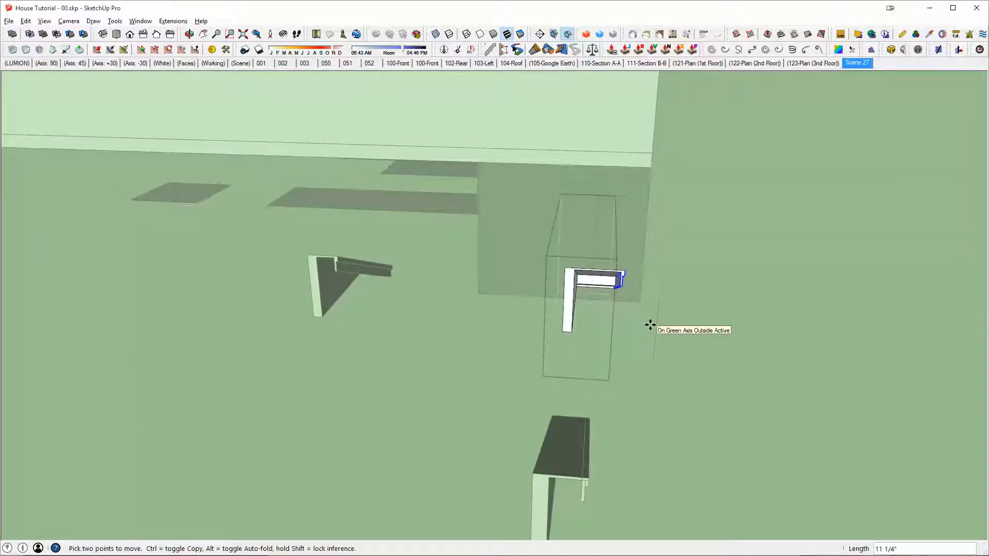
pyautogui.press('Return')
pyautogui.moveTo(645, 236); pyautogui.dragTo(613, 201, button='middle')
pyautogui.press('space')
# Step: Copy the gable soffit piece from the roof's lower outer corner to the matching corner of the lengthened eave sample
pyautogui.click(682, 147)
pyautogui.scroll(3, 706, 152)
pyautogui.click(731, 154)
pyautogui.scroll(6, 765, 208)
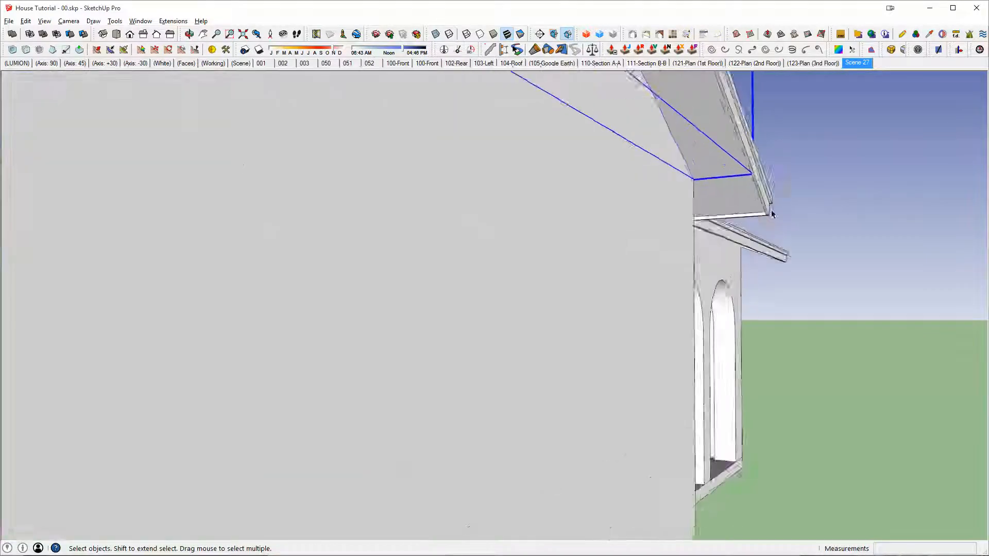
pyautogui.scroll(2, 772, 214)
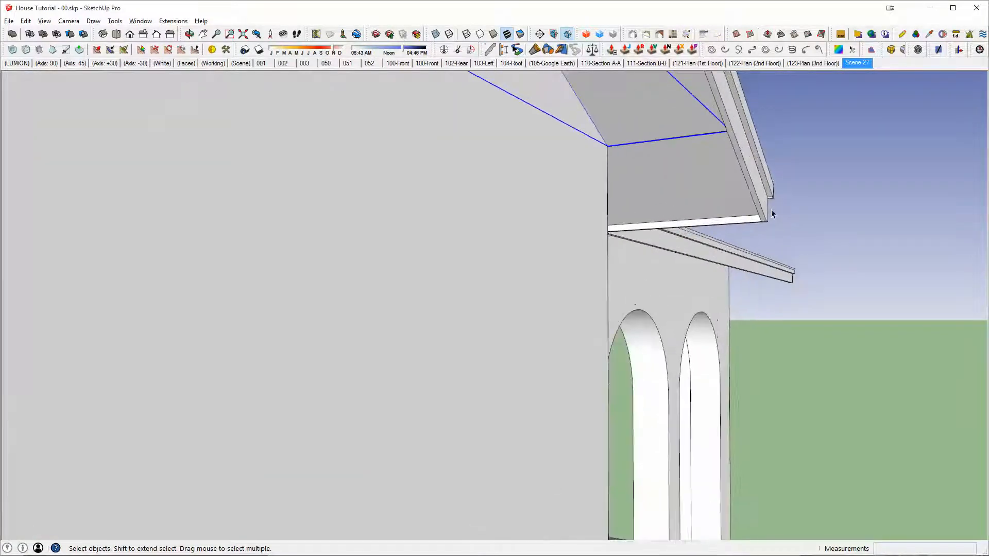
pyautogui.click(774, 183)
pyautogui.press('ctrl')
pyautogui.scroll(-6, 649, 203)
pyautogui.scroll(3, 510, 266)
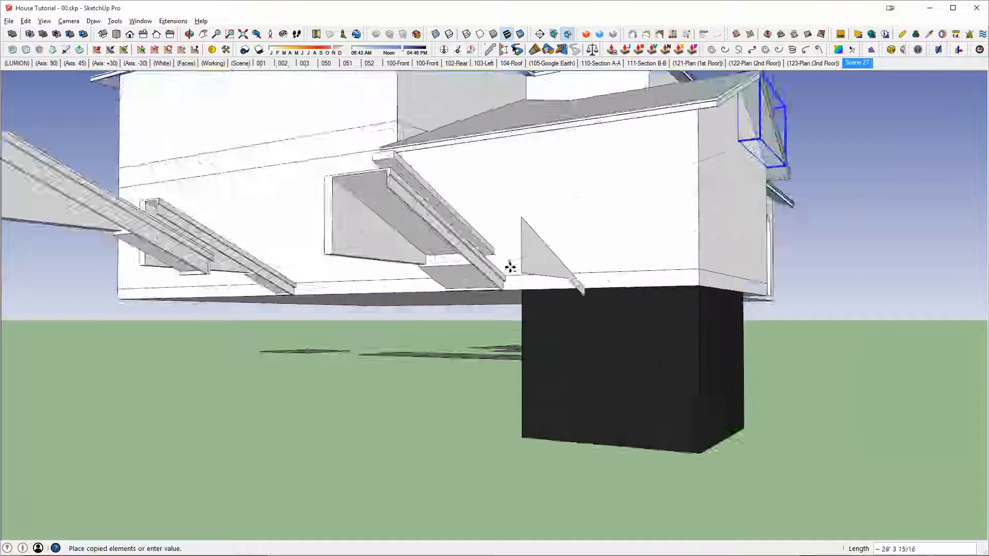
pyautogui.scroll(2, 510, 266)
pyautogui.click(510, 273)
pyautogui.scroll(-1, 377, 179)
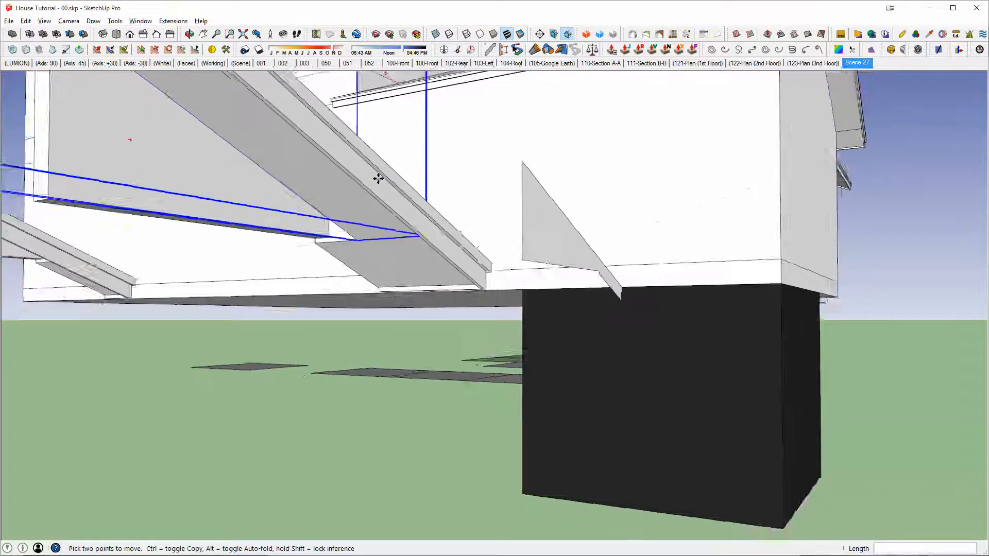
# Step: Draw a rectangle from the eave sample's upper end, extending past the protruding part of the soffit copy
pyautogui.moveTo(378, 178); pyautogui.dragTo(408, 484, button='middle')
pyautogui.keyDown('shift'); pyautogui.moveTo(408, 356); pyautogui.dragTo(609, 347, button='middle'); pyautogui.keyUp('shift')
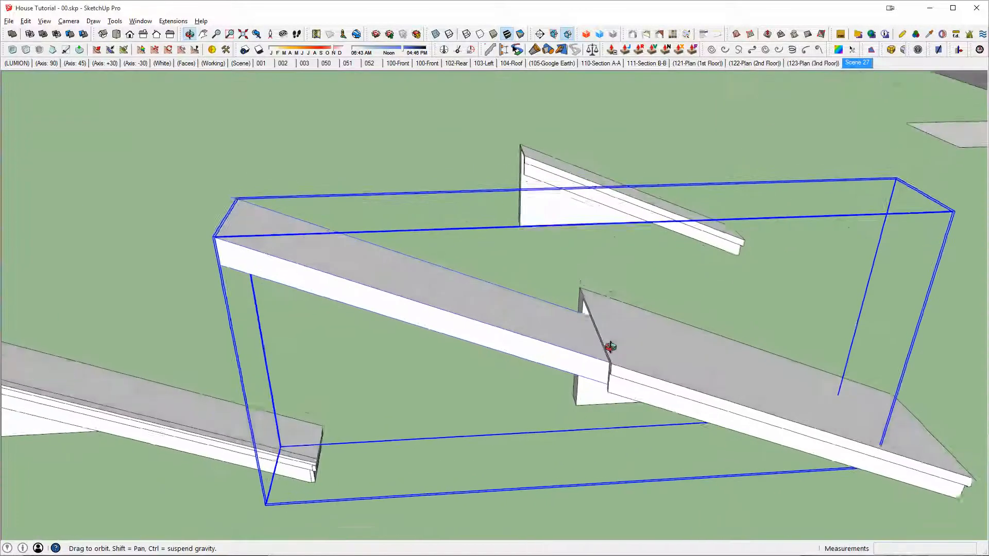
pyautogui.scroll(-3, 613, 345)
pyautogui.press('r')
pyautogui.click(593, 306)
pyautogui.scroll(-1, 566, 358)
pyautogui.scroll(-3, 497, 432)
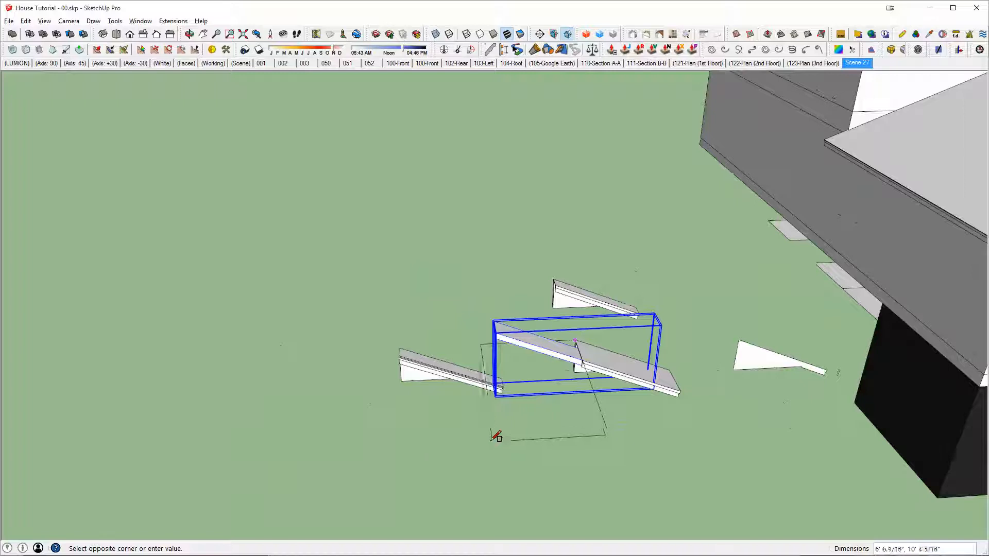
pyautogui.click(495, 471)
# Step: Extrude the rectangle about 5' 1" and raise its top face so the box encloses the soffit copy's protruding end
pyautogui.press('p')
pyautogui.click(530, 504)
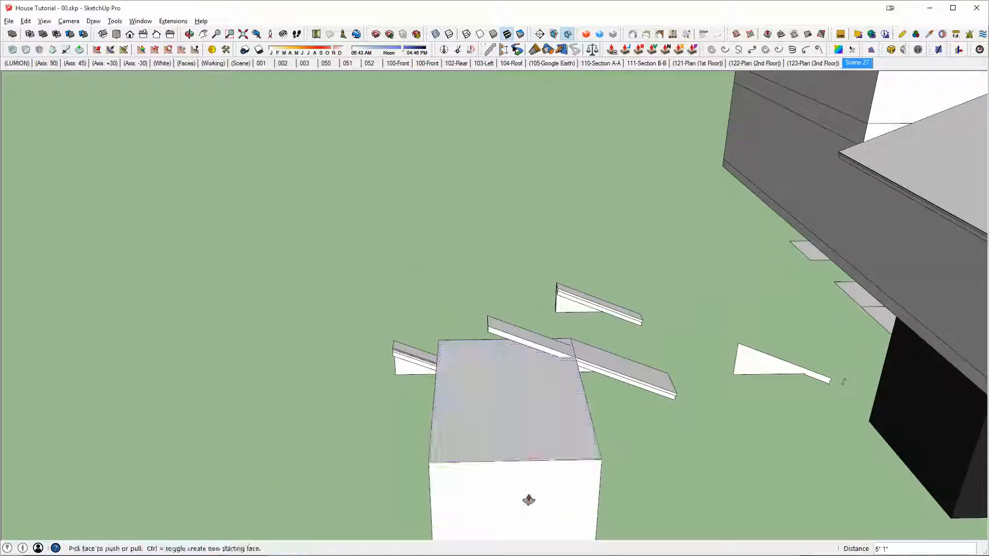
pyautogui.click(517, 428)
pyautogui.click(501, 289)
# Step: Select the whole box as a cutting solid and subtract it from the soffit copy to trim the protruding end
pyautogui.press('space')
pyautogui.moveTo(533, 327); pyautogui.dragTo(394, 320, button='middle')
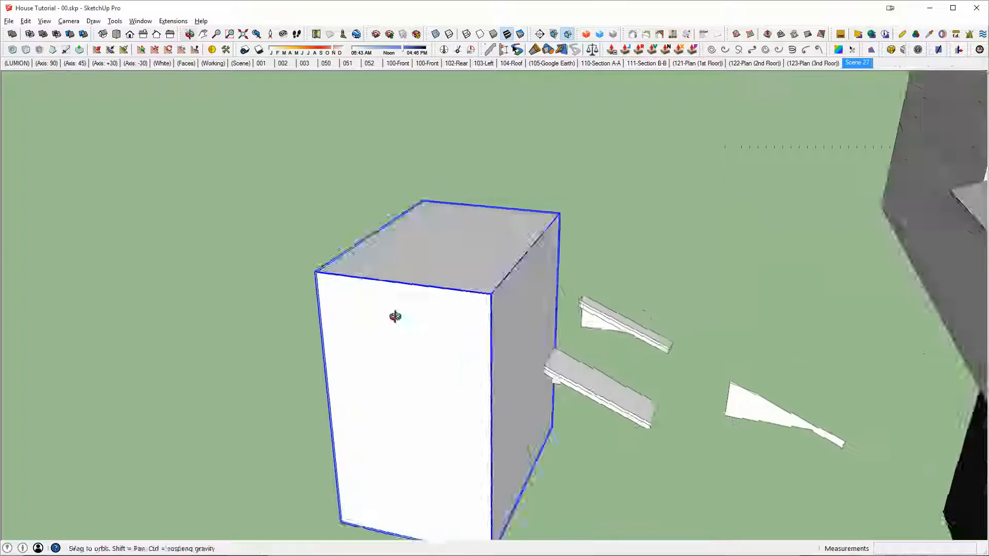
pyautogui.scroll(3, 477, 324)
pyautogui.moveTo(477, 325); pyautogui.dragTo(551, 212, button='middle')
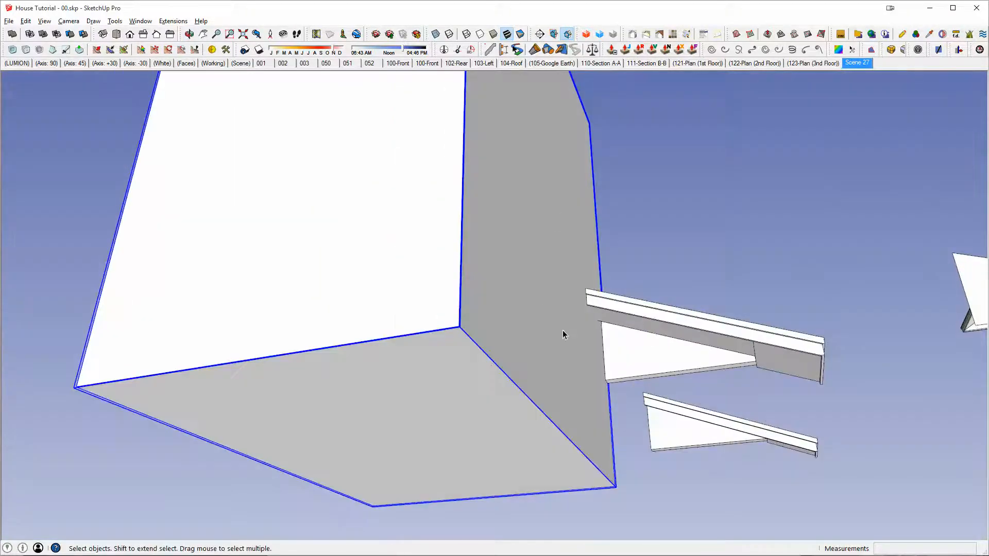
pyautogui.hotkey('shift', 's')
pyautogui.click(616, 316)
pyautogui.press('space')
pyautogui.moveTo(617, 317); pyautogui.dragTo(824, 370, button='middle')
pyautogui.scroll(2, 655, 377)
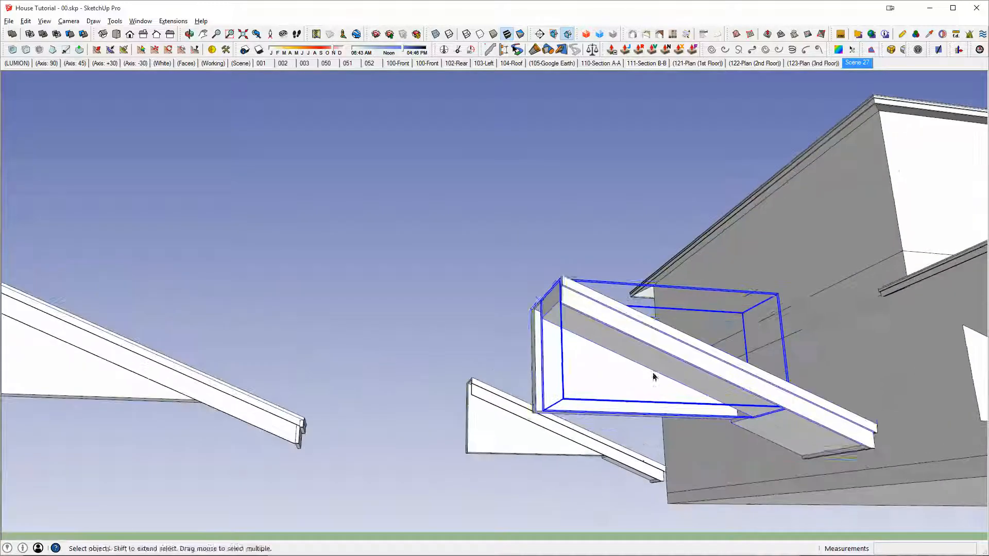
# Step: Merge the trimmed soffit piece with the eave sample into a single solid using Outer Shell
pyautogui.hotkey('shift', 'o')
pyautogui.click(586, 362)
pyautogui.moveTo(588, 326); pyautogui.dragTo(456, 181, button='middle')
pyautogui.scroll(3, 564, 344)
pyautogui.scroll(2, 567, 349)
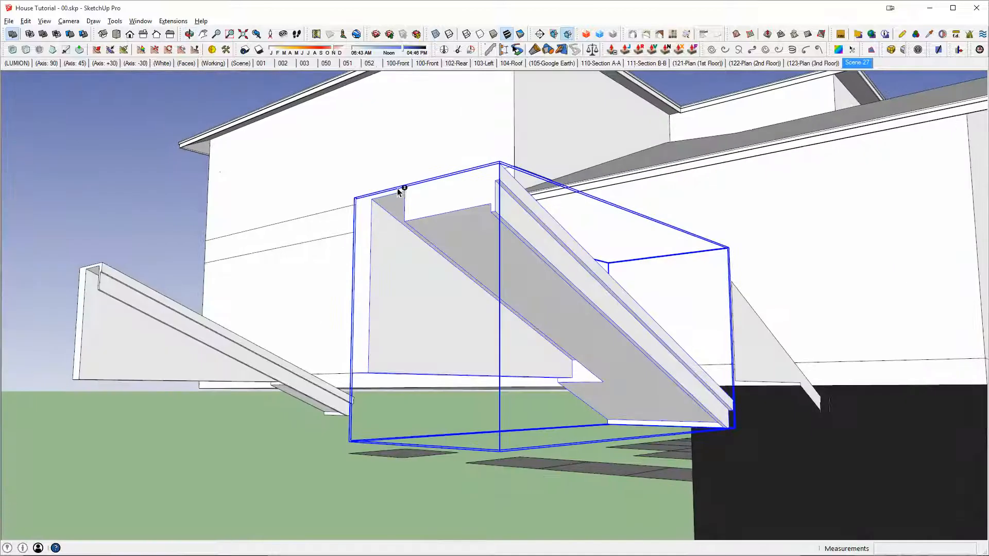
# Step: Copy the left gable soffit piece from the gable roof's lower outer corner to the porch roof's outer corner
pyautogui.scroll(-2, 608, 352)
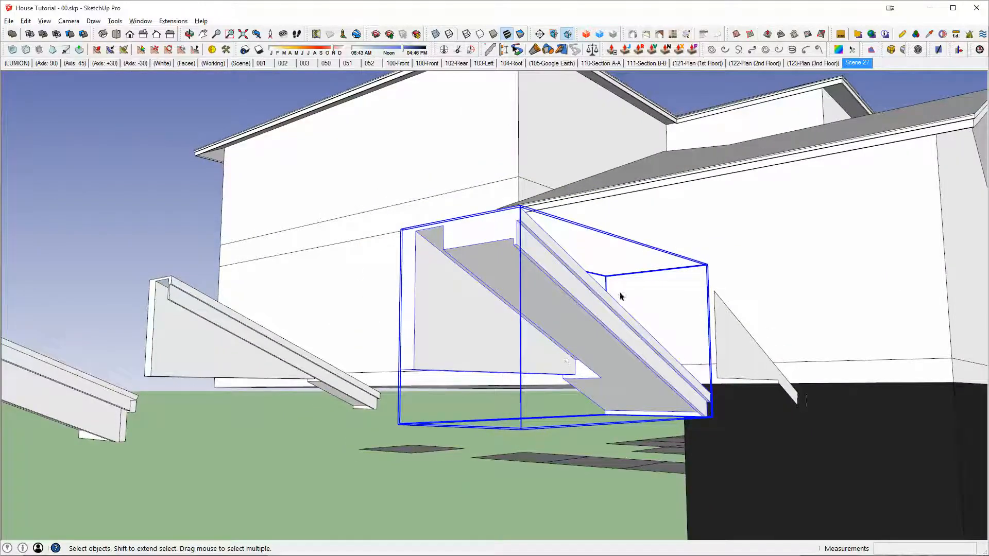
pyautogui.scroll(-3, 620, 297)
pyautogui.keyDown('shift'); pyautogui.moveTo(773, 229); pyautogui.dragTo(371, 300, button='middle'); pyautogui.keyUp('shift')
pyautogui.scroll(5, 473, 247)
pyautogui.moveTo(634, 267); pyautogui.dragTo(555, 221, button='middle')
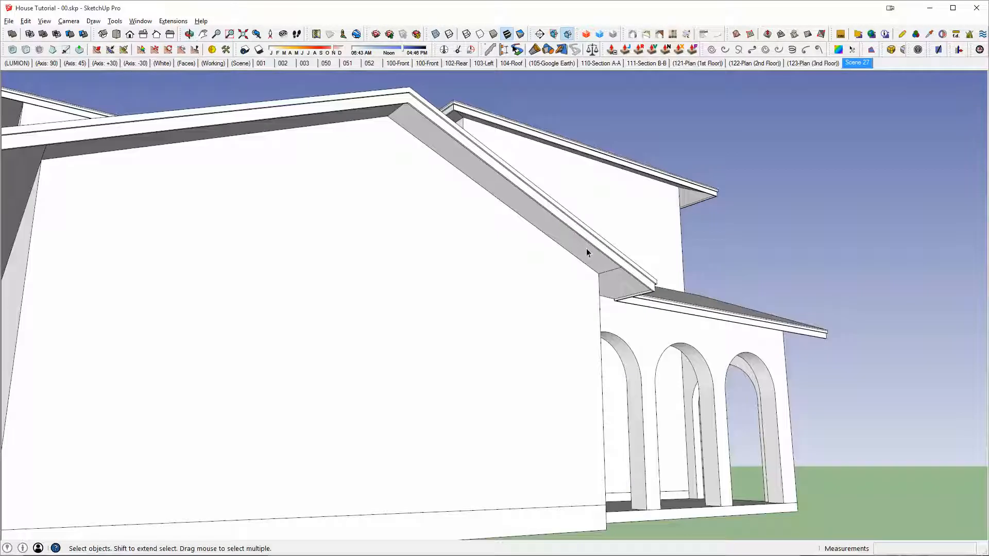
pyautogui.moveTo(584, 250); pyautogui.dragTo(347, 218, button='middle')
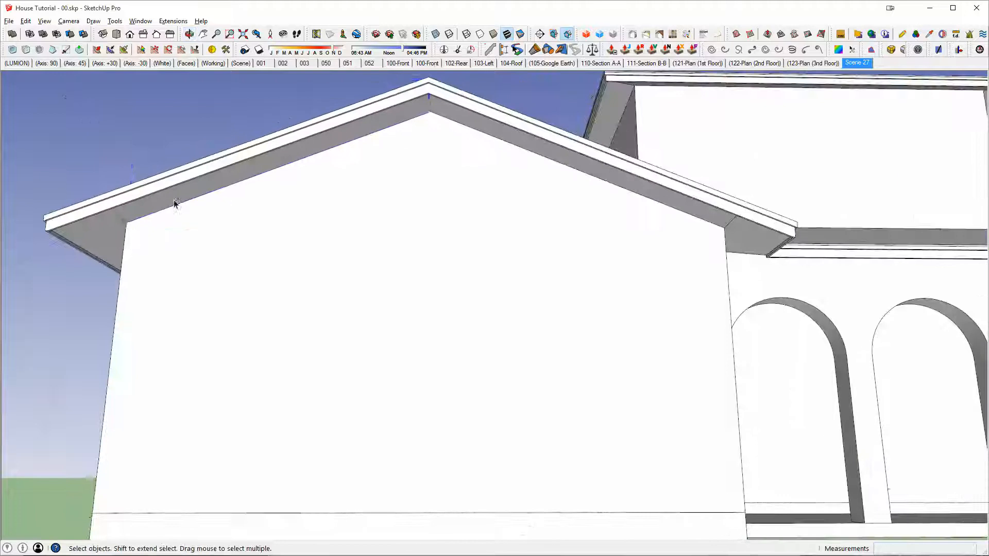
pyautogui.moveTo(175, 206); pyautogui.dragTo(118, 220, button='middle')
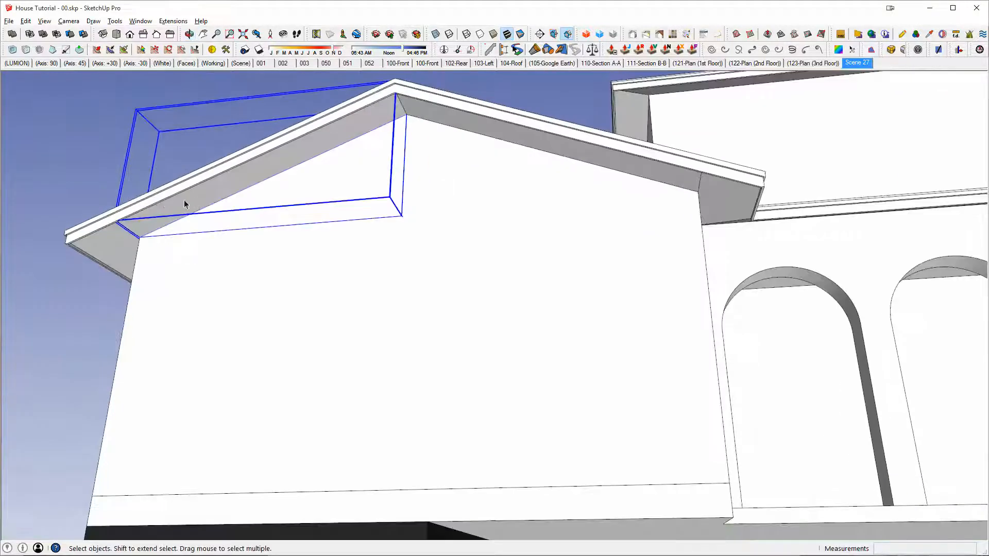
pyautogui.press('m')
pyautogui.scroll(2, 92, 224)
pyautogui.click(57, 231)
pyautogui.scroll(-4, 330, 230)
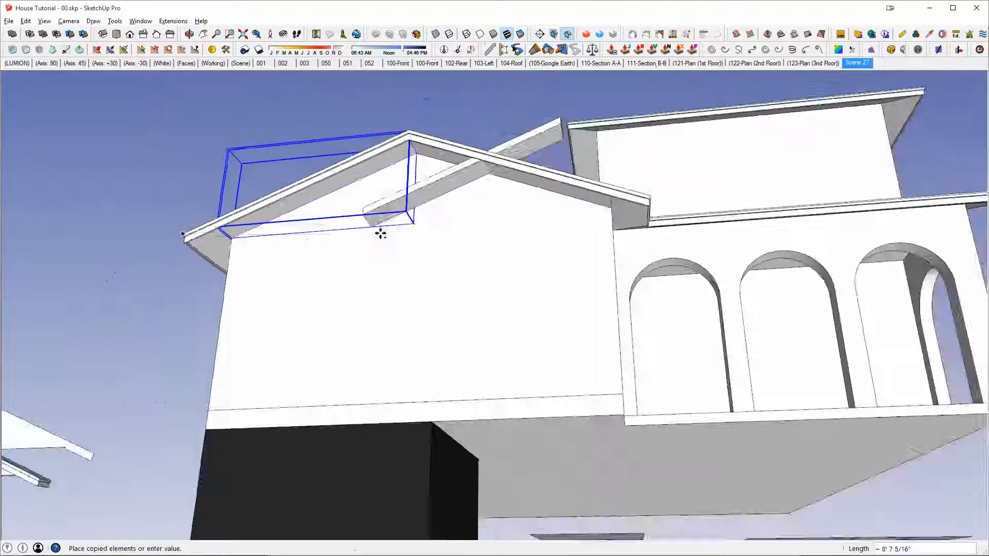
pyautogui.moveTo(380, 232); pyautogui.dragTo(607, 280, button='middle')
pyautogui.scroll(2, 616, 154)
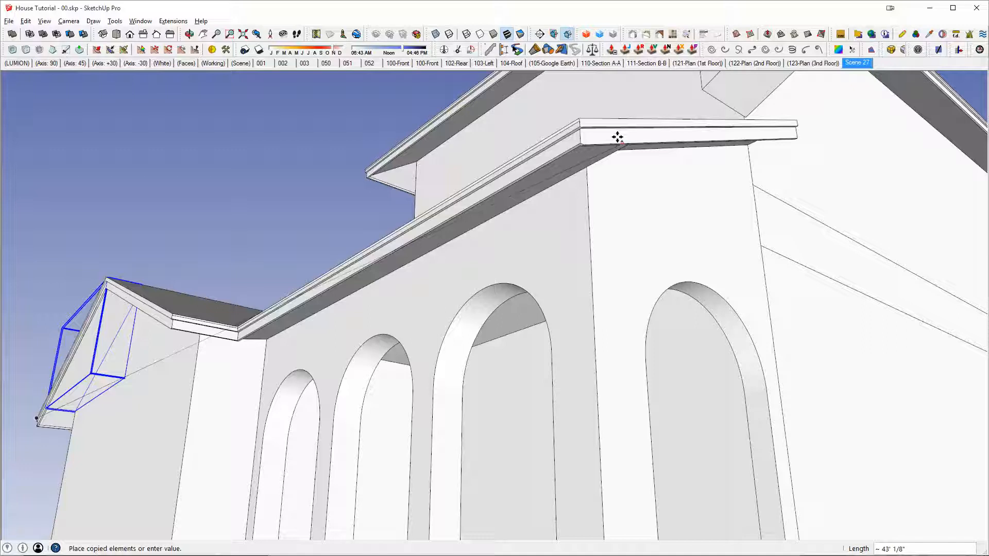
pyautogui.click(581, 116)
# Step: Rotate the copied soffit piece 90 degrees about the porch roof's outer corner to follow its side rake
pyautogui.moveTo(581, 116); pyautogui.dragTo(610, 223, button='middle')
pyautogui.press('q')
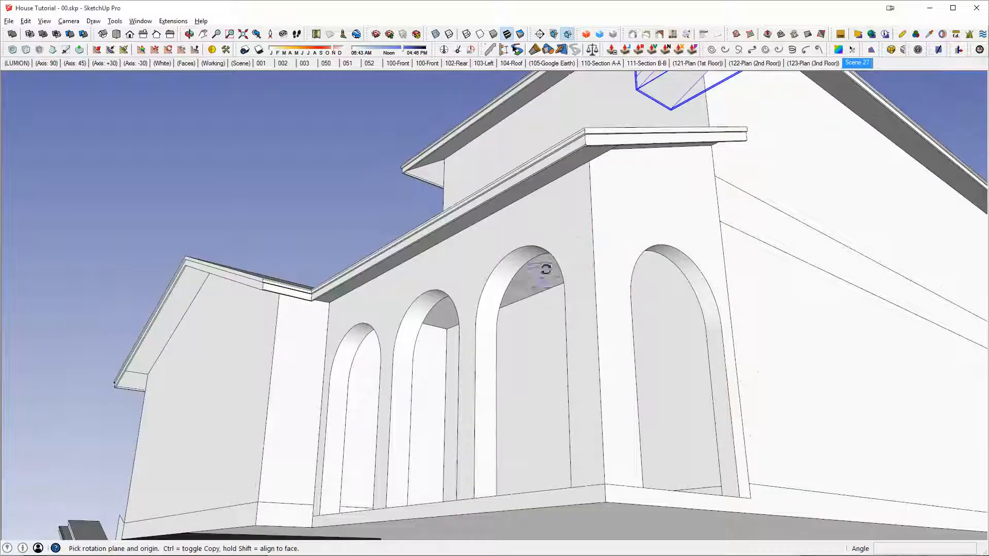
pyautogui.click(564, 139)
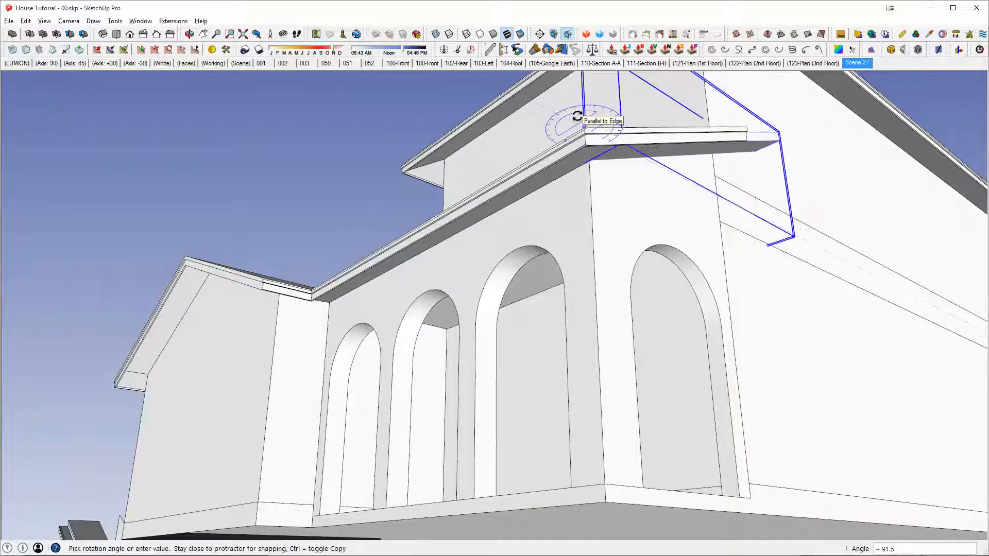
pyautogui.write('90')
pyautogui.press('Return')
# Step: Move the end face of the copied side rake soffit piece back to the house wall
pyautogui.moveTo(565, 146); pyautogui.dragTo(507, 230, button='middle')
pyautogui.moveTo(620, 191); pyautogui.dragTo(501, 305, button='middle')
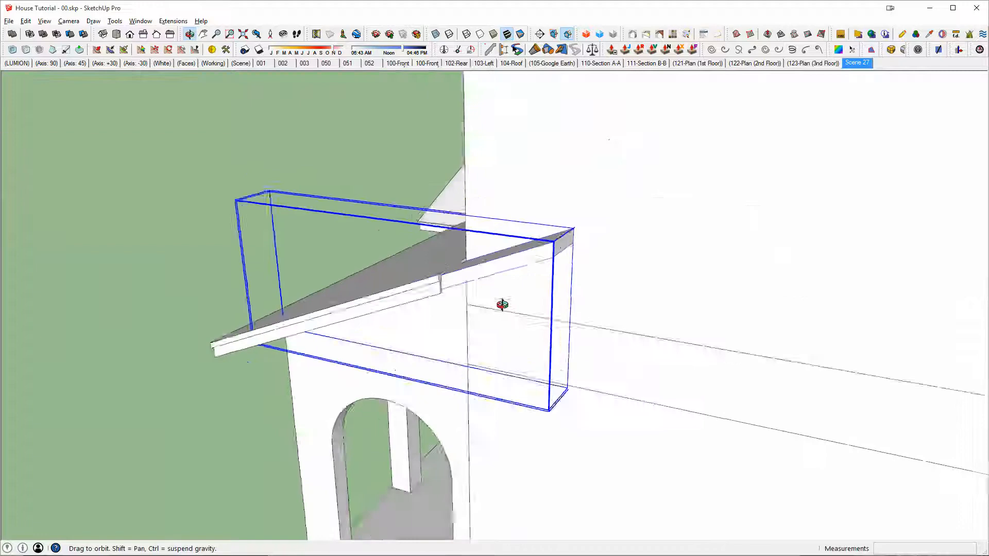
pyautogui.scroll(3, 568, 238)
pyautogui.press('space')
pyautogui.scroll(2, 638, 256)
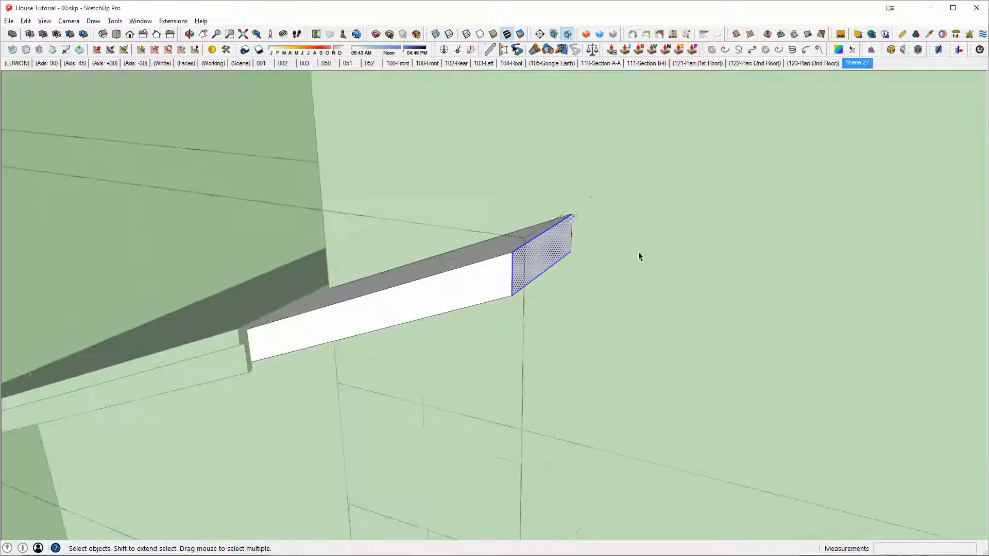
pyautogui.press('m')
pyautogui.click(573, 213)
pyautogui.scroll(2, 361, 287)
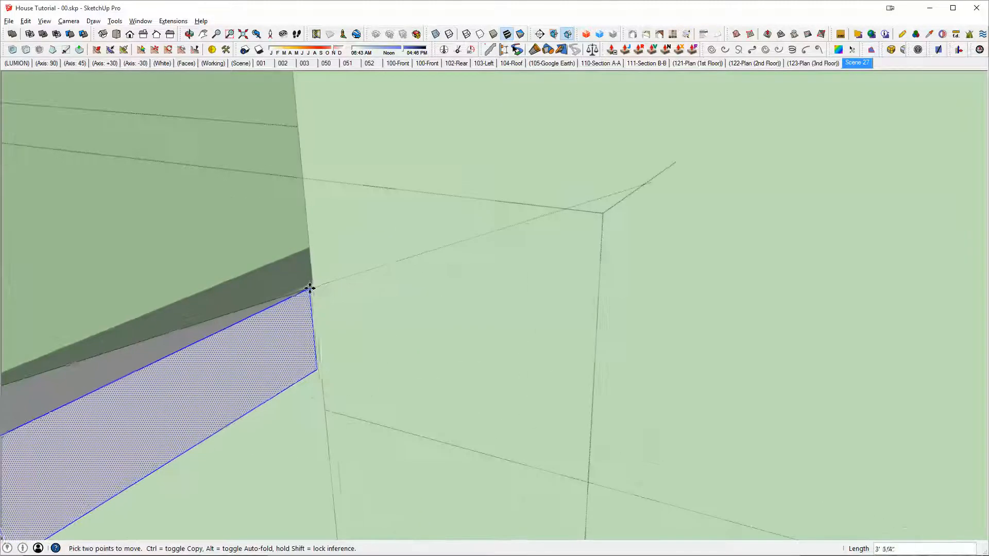
pyautogui.press('x')
pyautogui.scroll(2, 314, 287)
pyautogui.click(314, 286)
pyautogui.press('x')
pyautogui.scroll(-4, 313, 286)
# Step: Merge the shortened side rake soffit piece with the lower roof using Outer Shell
pyautogui.moveTo(313, 287); pyautogui.dragTo(507, 221, button='middle')
pyautogui.press('space')
pyautogui.click(507, 222)
pyautogui.scroll(-3, 508, 220)
pyautogui.moveTo(449, 236); pyautogui.dragTo(595, 149, button='middle')
pyautogui.moveTo(591, 226); pyautogui.dragTo(815, 255, button='middle')
pyautogui.hotkey('shift', 'o')
pyautogui.click(509, 219)
pyautogui.scroll(-4, 507, 219)
pyautogui.press('space')
# Step: Examine the merged lower roof's gable overhang, soffits and porch eaves from several sides
pyautogui.scroll(3, 407, 224)
pyautogui.moveTo(407, 223); pyautogui.dragTo(523, 72, button='middle')
pyautogui.scroll(2, 540, 194)
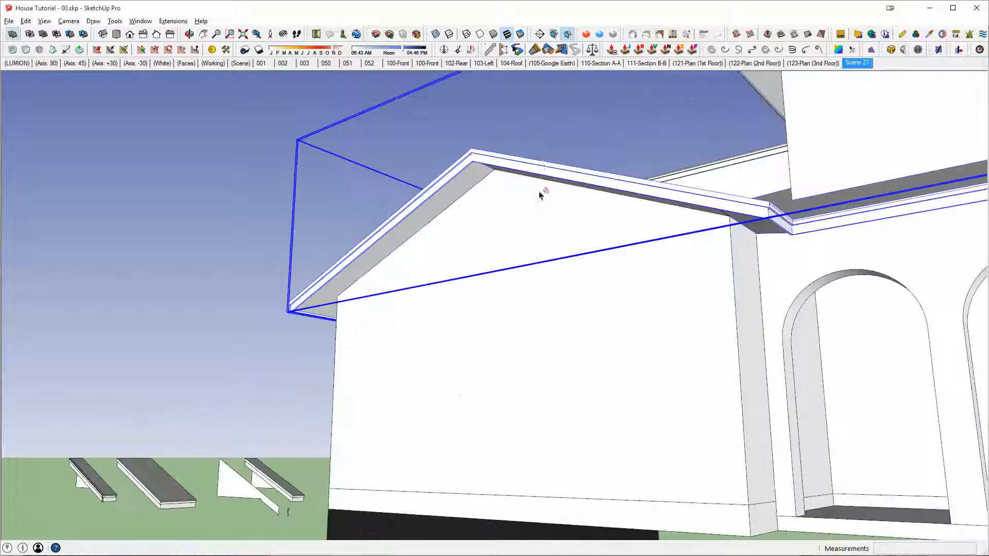
pyautogui.moveTo(540, 194); pyautogui.dragTo(806, 51, button='middle')
pyautogui.press('space')
pyautogui.click(732, 153)
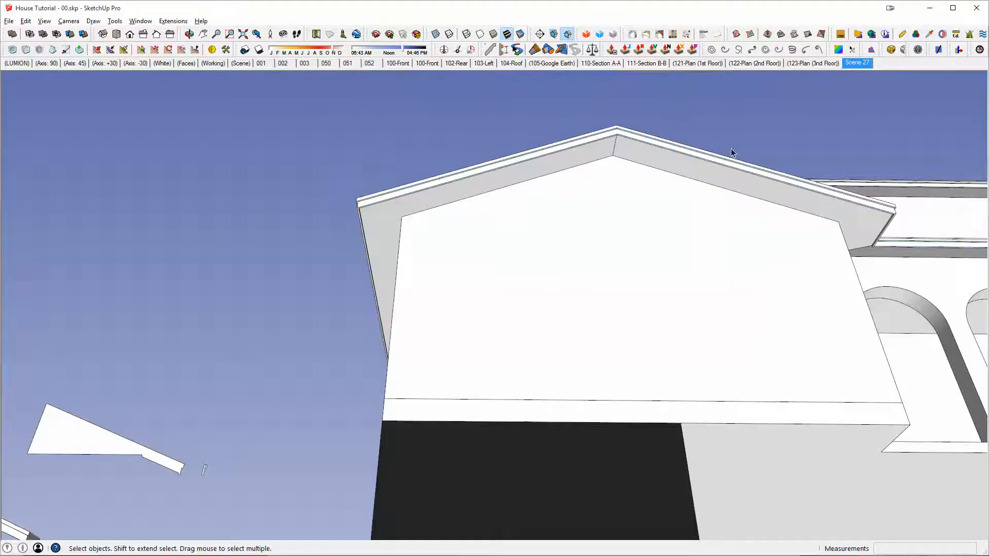
pyautogui.moveTo(732, 153)
pyautogui.mouseDown(button='middle')
pyautogui.moveTo(543, 168)
pyautogui.moveTo(437, 227)
pyautogui.moveTo(720, 210)
pyautogui.moveTo(309, 178)
pyautogui.mouseUp(button='middle')
pyautogui.moveTo(558, 190); pyautogui.dragTo(354, 195, button='middle')
pyautogui.moveTo(551, 172)
pyautogui.mouseDown(button='middle')
pyautogui.moveTo(577, 175)
pyautogui.moveTo(624, 271)
pyautogui.moveTo(450, 318)
pyautogui.moveTo(236, 280)
pyautogui.moveTo(277, 264)
pyautogui.moveTo(375, 256)
pyautogui.moveTo(393, 280)
pyautogui.moveTo(366, 296)
pyautogui.moveTo(554, 339)
pyautogui.moveTo(607, 338)
pyautogui.moveTo(697, 301)
pyautogui.mouseUp(button='middle')
pyautogui.scroll(2, 450, 318)
pyautogui.scroll(-3, 607, 339)
pyautogui.scroll(-3, 697, 301)
pyautogui.moveTo(653, 269)
pyautogui.mouseDown(button='middle')
pyautogui.moveTo(741, 258)
pyautogui.moveTo(656, 283)
pyautogui.moveTo(672, 264)
pyautogui.moveTo(670, 275)
pyautogui.mouseUp(button='middle')
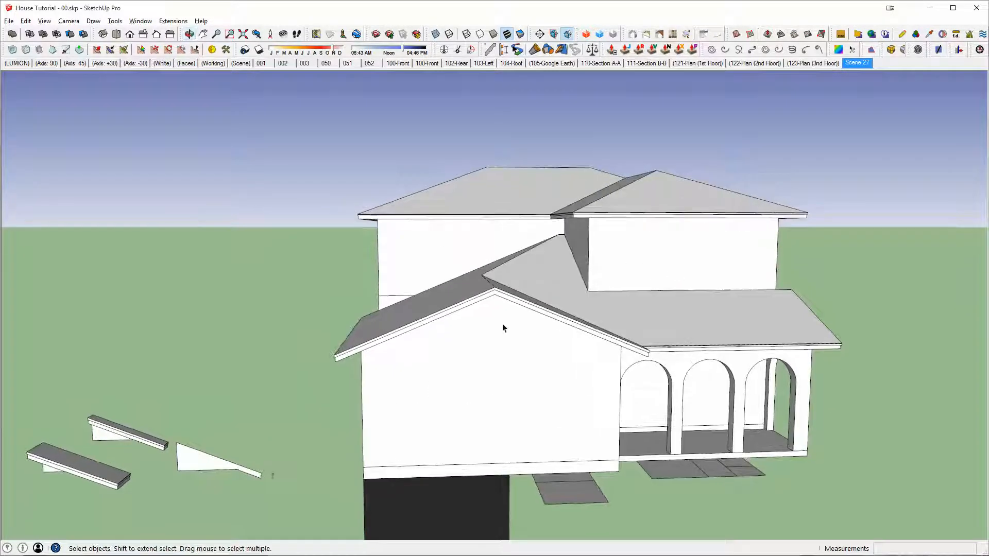
pyautogui.moveTo(502, 327); pyautogui.dragTo(579, 331, button='middle')
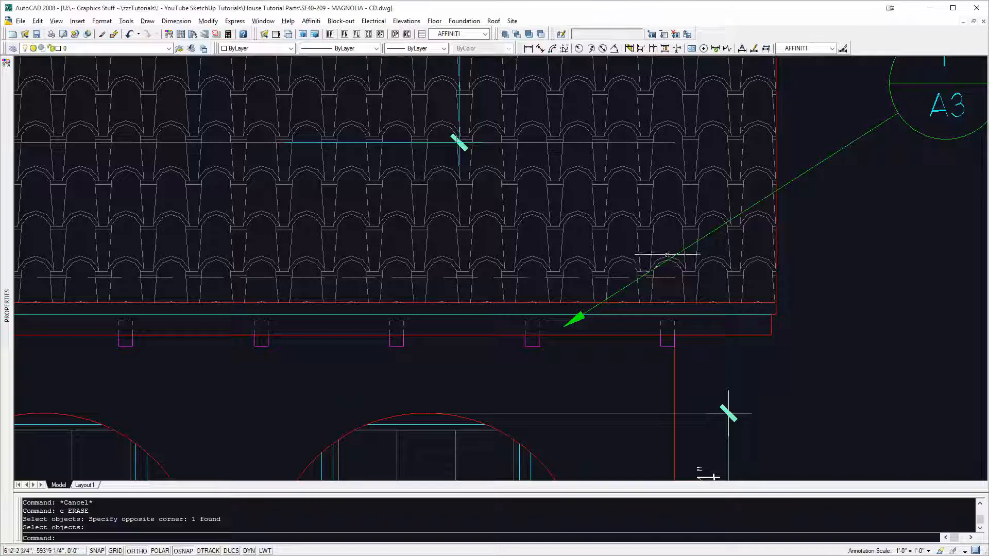
# Step: Switch to the AutoCAD drawing and examine the upper roof's shape in the front, left side and rear elevations
pyautogui.scroll(-5, 668, 255)
pyautogui.moveTo(478, 187)
pyautogui.mouseDown(button='middle')
pyautogui.moveTo(534, 176)
pyautogui.moveTo(579, 265)
pyautogui.mouseUp(button='middle')
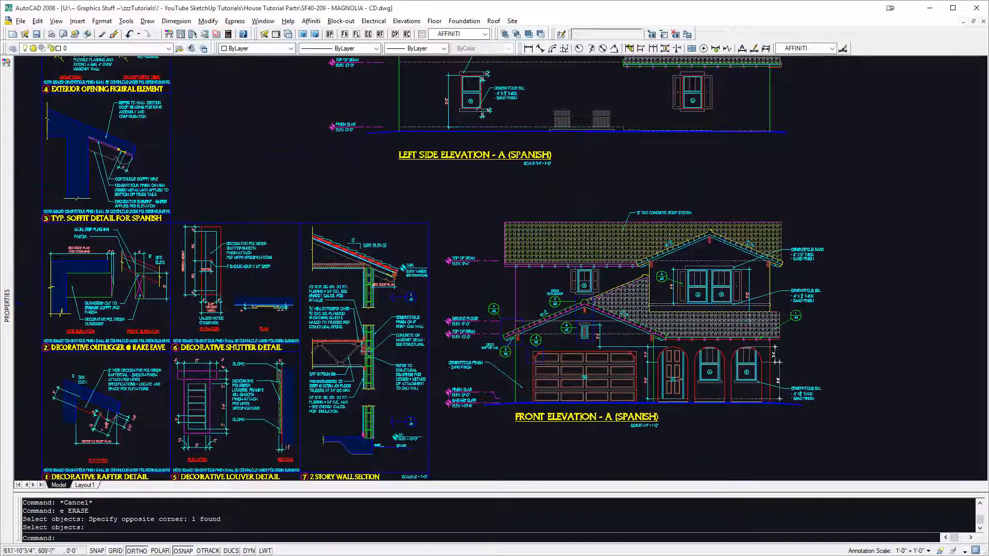
pyautogui.moveTo(659, 215)
pyautogui.mouseDown(button='middle')
pyautogui.moveTo(662, 234)
pyautogui.moveTo(621, 338)
pyautogui.mouseUp(button='middle')
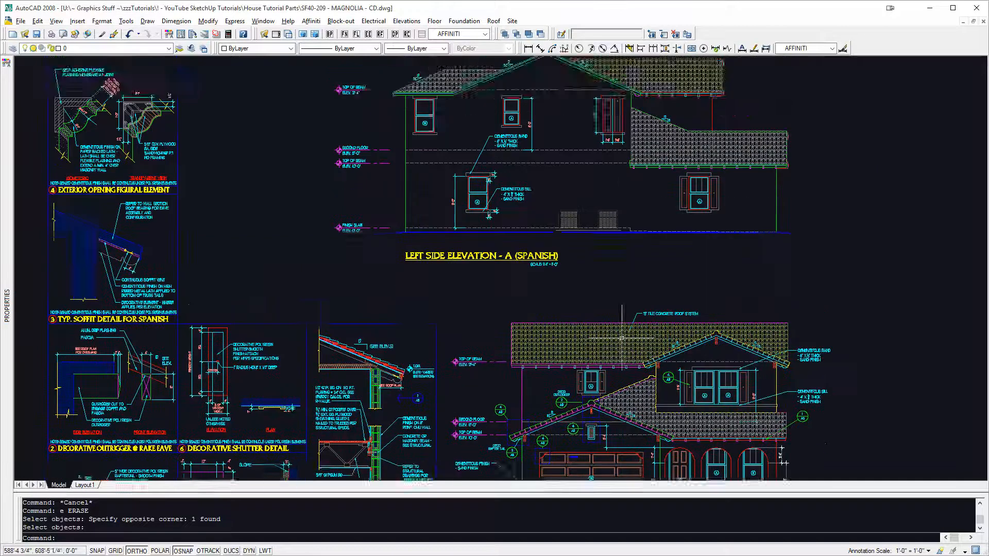
pyautogui.scroll(-3, 622, 339)
pyautogui.scroll(2, 630, 338)
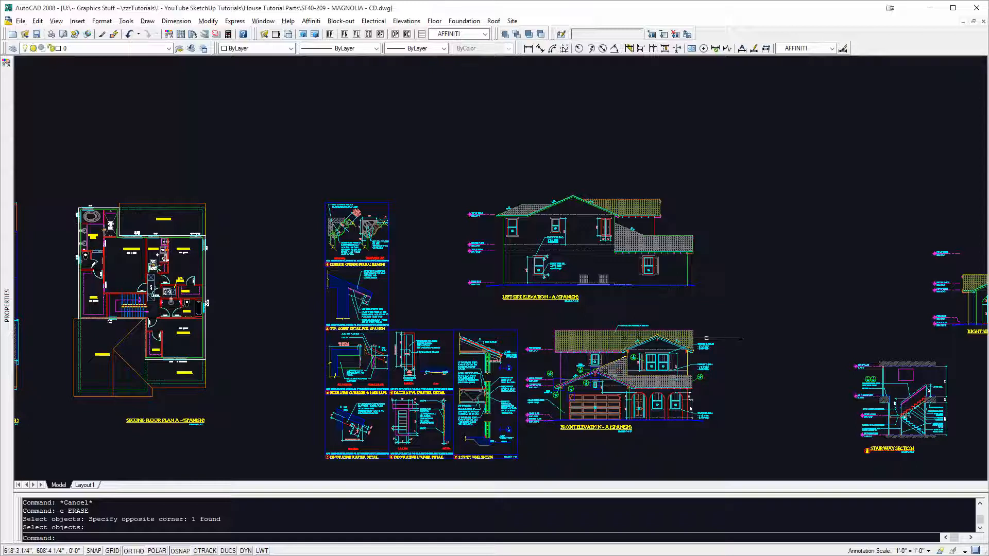
pyautogui.moveTo(659, 339); pyautogui.dragTo(646, 354, button='middle')
pyautogui.scroll(4, 520, 226)
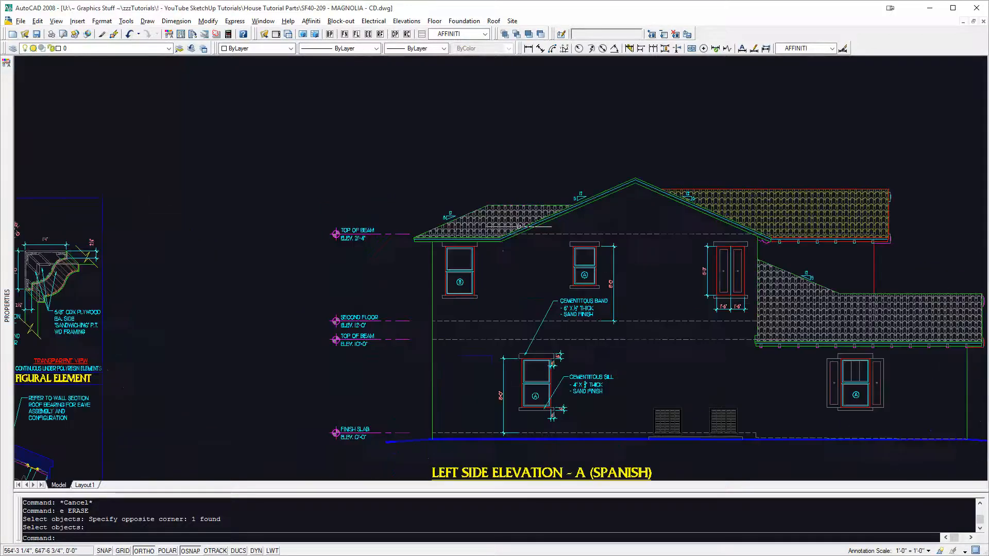
pyautogui.scroll(-6, 520, 229)
pyautogui.moveTo(657, 246); pyautogui.dragTo(519, 251, button='middle')
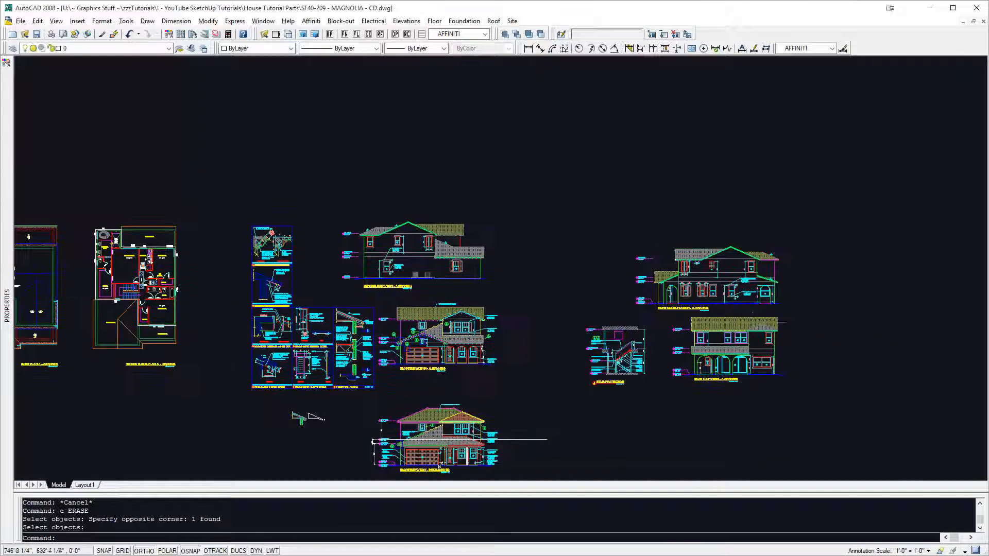
pyautogui.scroll(4, 728, 301)
pyautogui.moveTo(721, 302); pyautogui.dragTo(742, 209, button='middle')
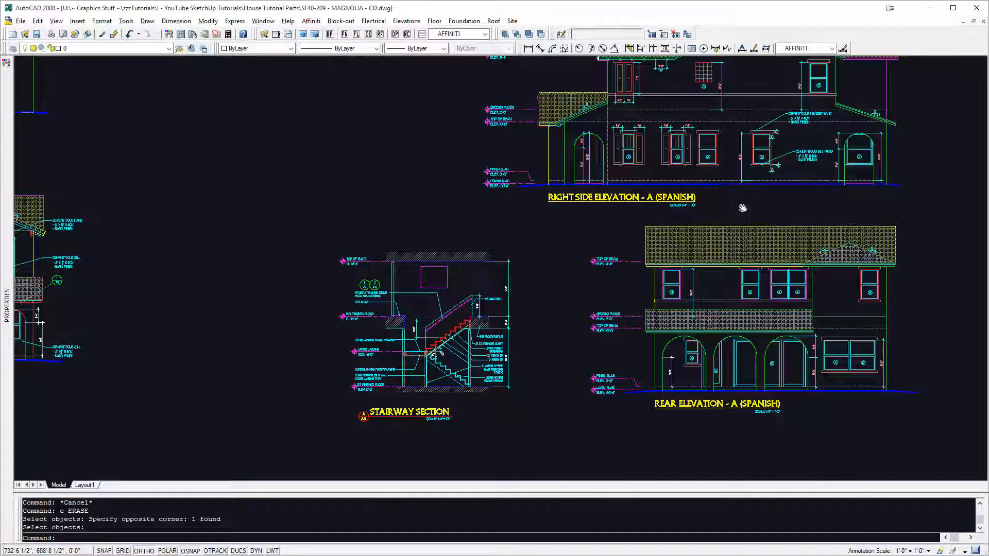
pyautogui.scroll(6, 745, 271)
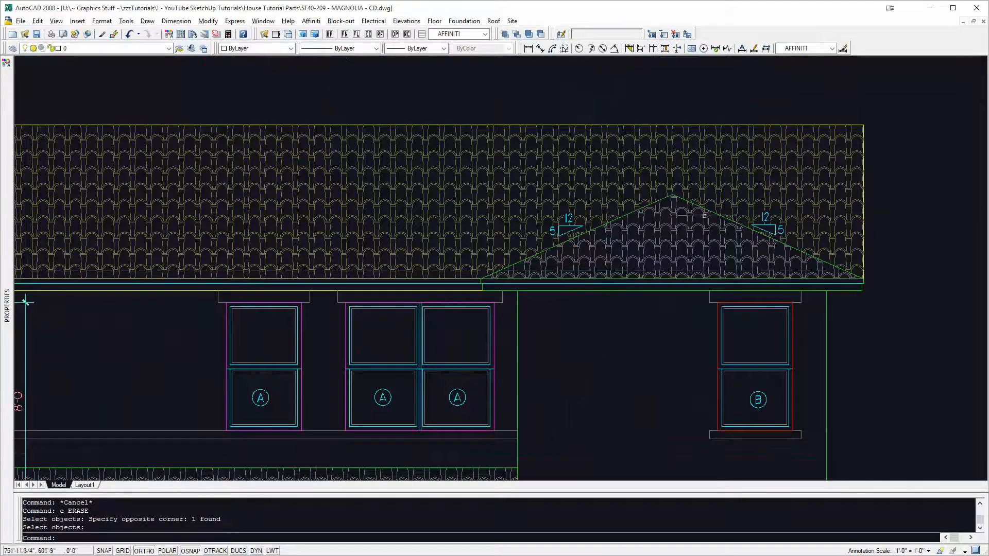
pyautogui.scroll(-10, 842, 236)
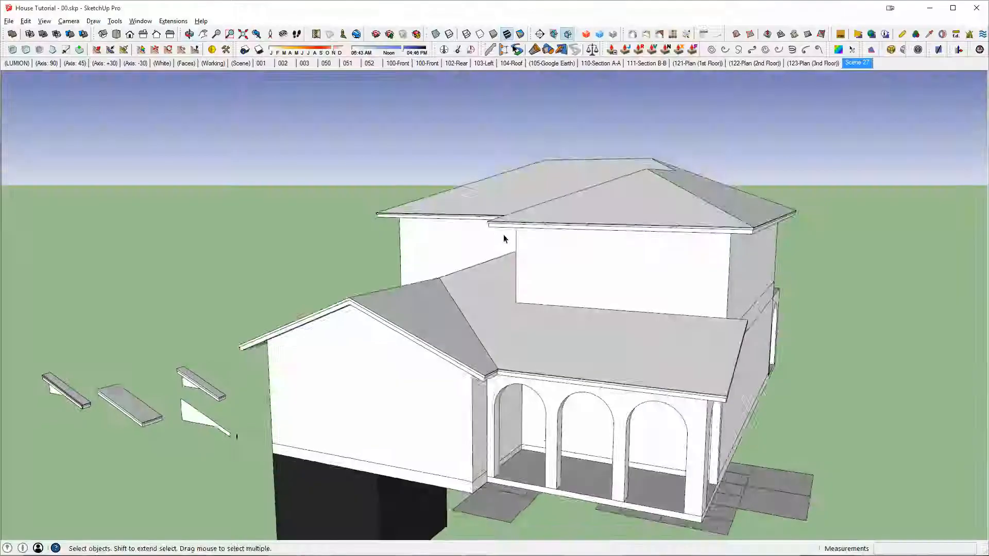
pyautogui.moveTo(506, 238)
pyautogui.mouseDown(button='middle')
pyautogui.moveTo(503, 281)
pyautogui.moveTo(899, 392)
pyautogui.moveTo(587, 221)
pyautogui.moveTo(397, 160)
pyautogui.moveTo(519, 194)
pyautogui.moveTo(472, 280)
pyautogui.moveTo(521, 245)
pyautogui.moveTo(475, 230)
pyautogui.moveTo(545, 157)
pyautogui.mouseUp(button='middle')
pyautogui.scroll(-2, 478, 221)
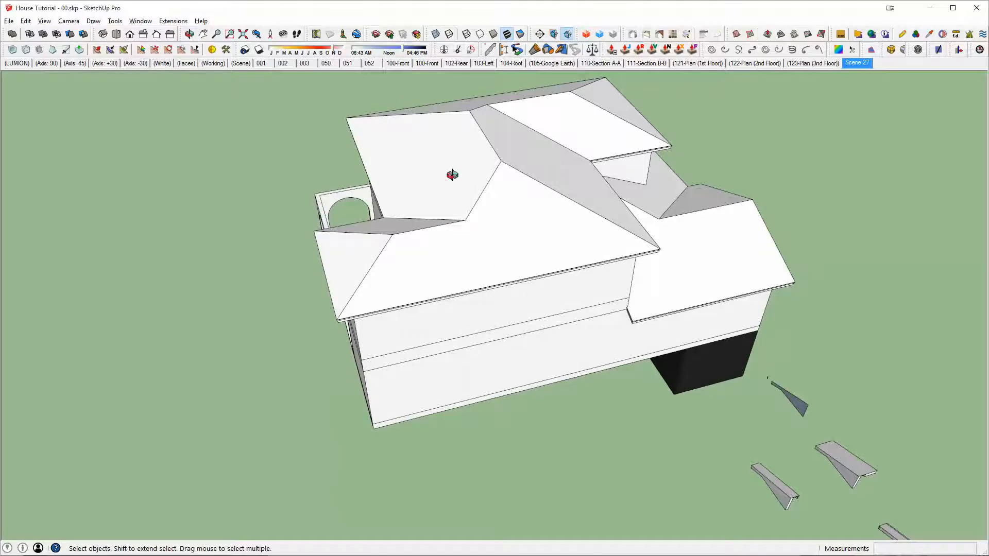
# Step: Return to the SketchUp model, open the upper roof for editing and group all of its geometry
pyautogui.moveTo(453, 175); pyautogui.dragTo(446, 250, button='middle')
pyautogui.scroll(-4, 450, 246)
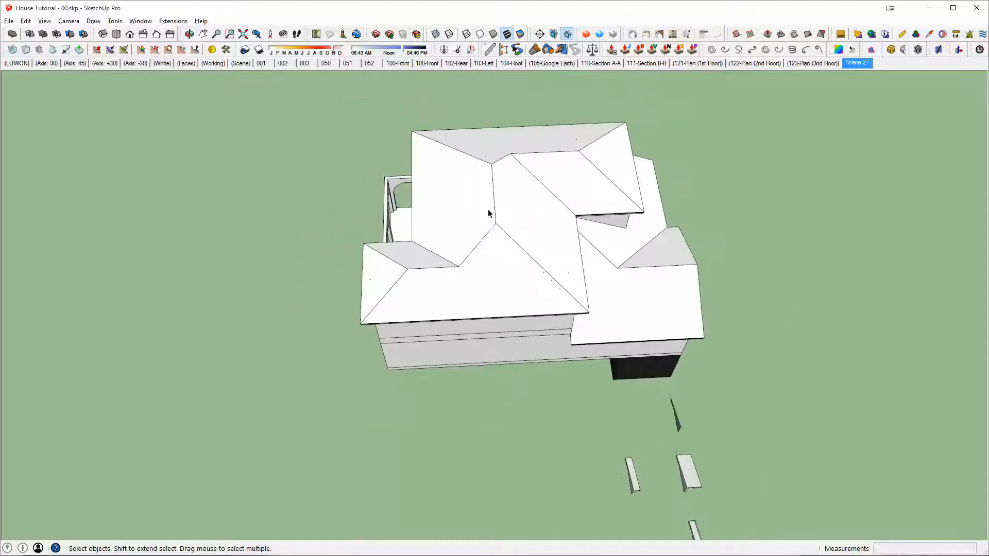
pyautogui.click(513, 191)
pyautogui.doubleClick(505, 187)
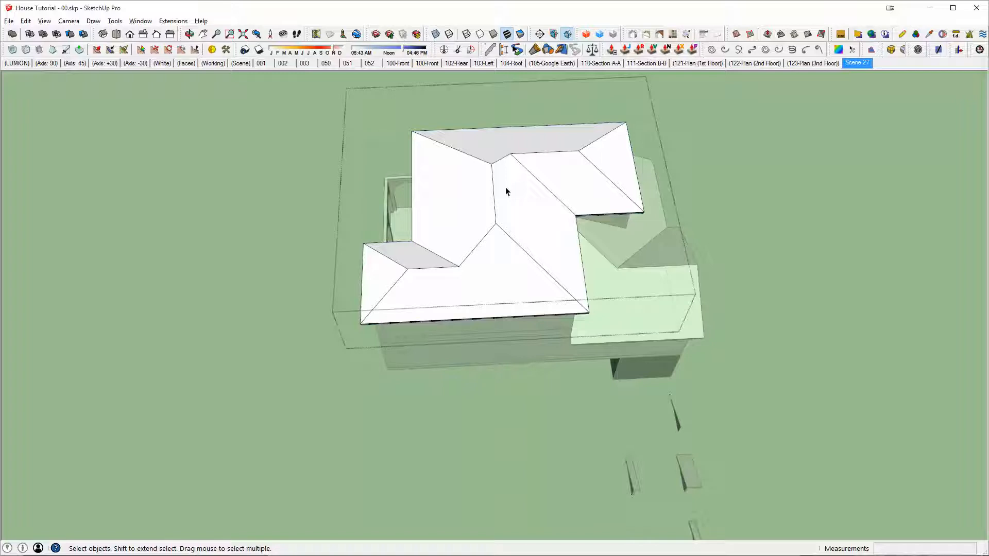
pyautogui.tripleClick(519, 194)
pyautogui.press('g')
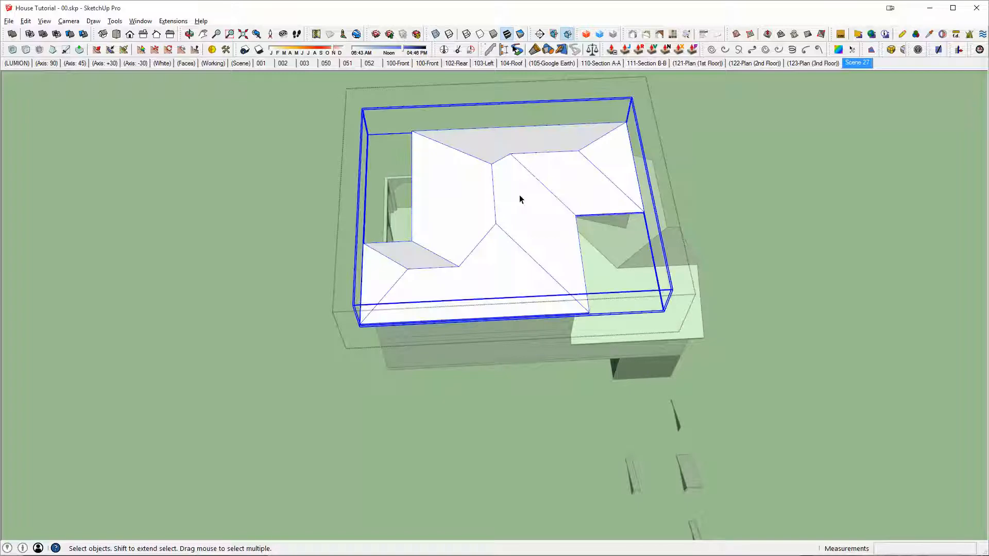
# Step: Draw a rectangle about 90' by 82' across the main part of the upper roof and extrude it into a tall box
pyautogui.moveTo(520, 195); pyautogui.dragTo(513, 249, button='middle')
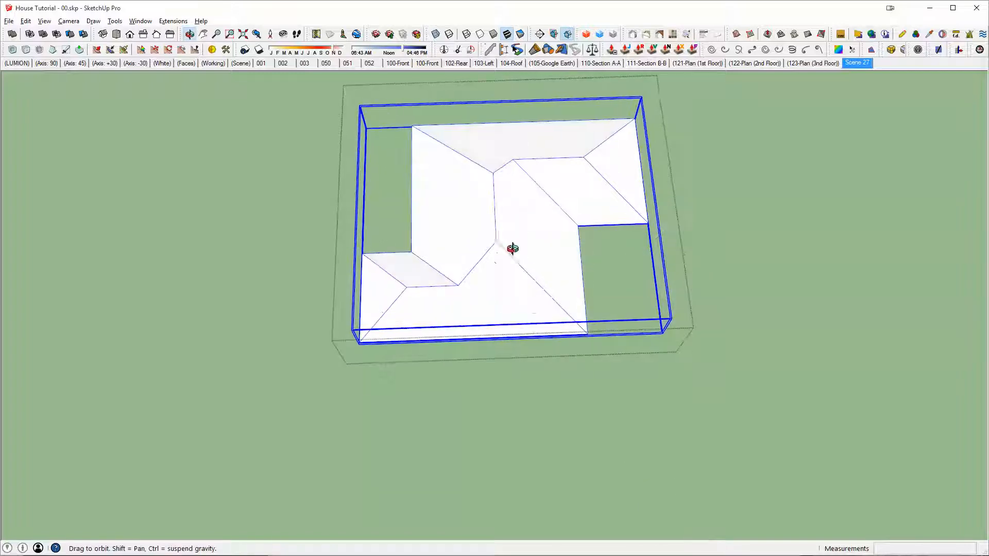
pyautogui.scroll(-2, 509, 248)
pyautogui.press('r')
pyautogui.click(438, 123)
pyautogui.click(760, 407)
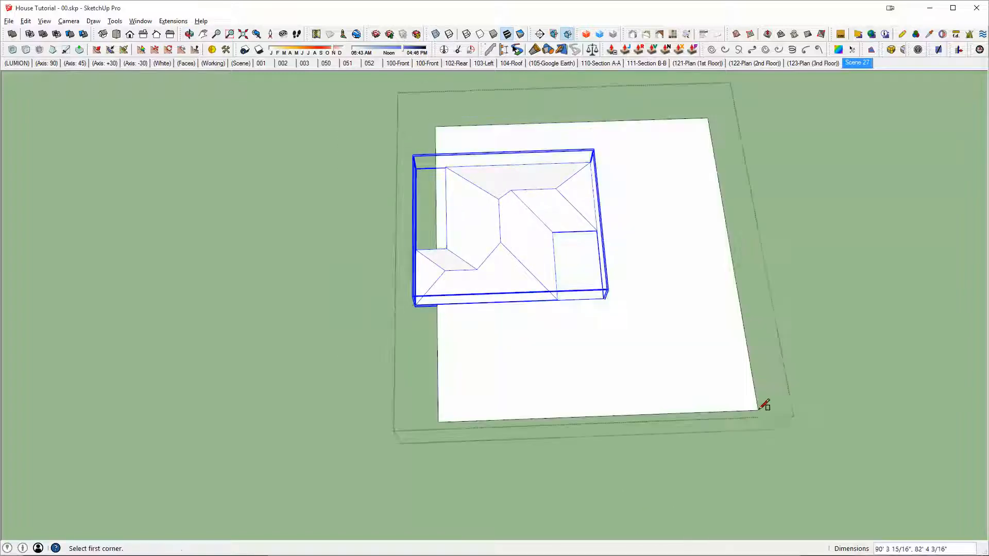
pyautogui.scroll(2, 599, 282)
pyautogui.moveTo(599, 282); pyautogui.dragTo(570, 294, button='middle')
pyautogui.press('p')
pyautogui.moveTo(623, 252); pyautogui.dragTo(634, 190)
# Step: Push the box's face to where the rear hip section begins and offset that face by 2"
pyautogui.scroll(2, 384, 237)
pyautogui.moveTo(385, 232)
pyautogui.mouseDown()
pyautogui.moveTo(407, 221)
pyautogui.moveTo(392, 224)
pyautogui.mouseUp()
pyautogui.press('x')
pyautogui.click(388, 223)
pyautogui.press('x')
pyautogui.moveTo(392, 225); pyautogui.dragTo(628, 227, button='middle')
pyautogui.click(505, 243)
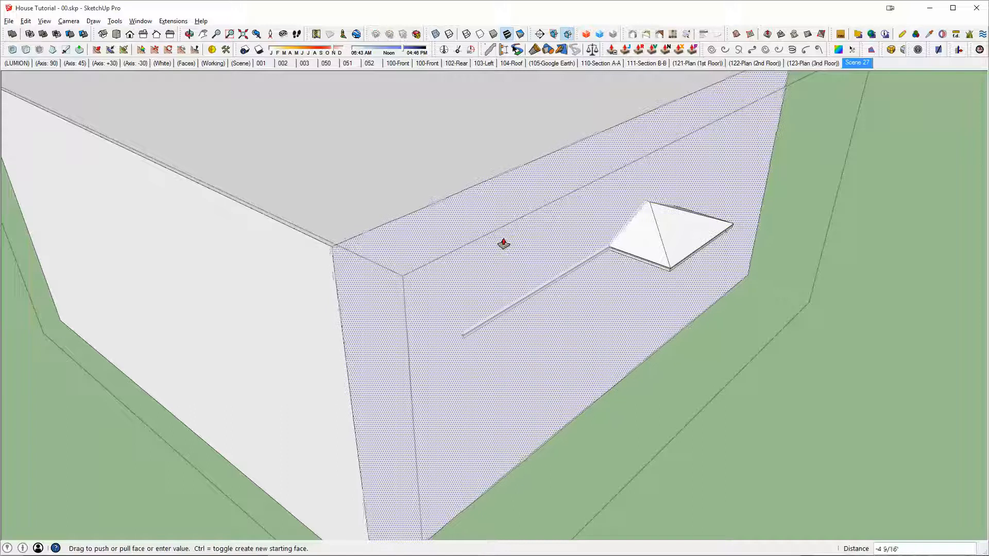
pyautogui.scroll(5, 596, 230)
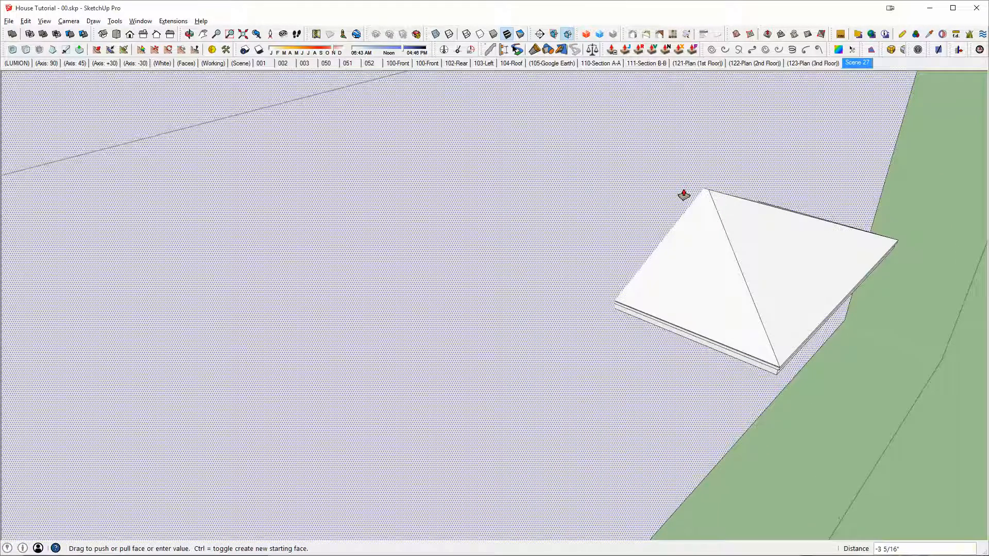
pyautogui.write('2"')
# Step: Group the whole box as a cutting solid and subtract it from the upper roof to isolate the rear hip section
pyautogui.moveTo(489, 268); pyautogui.dragTo(76, 267, button='middle')
pyautogui.press('space')
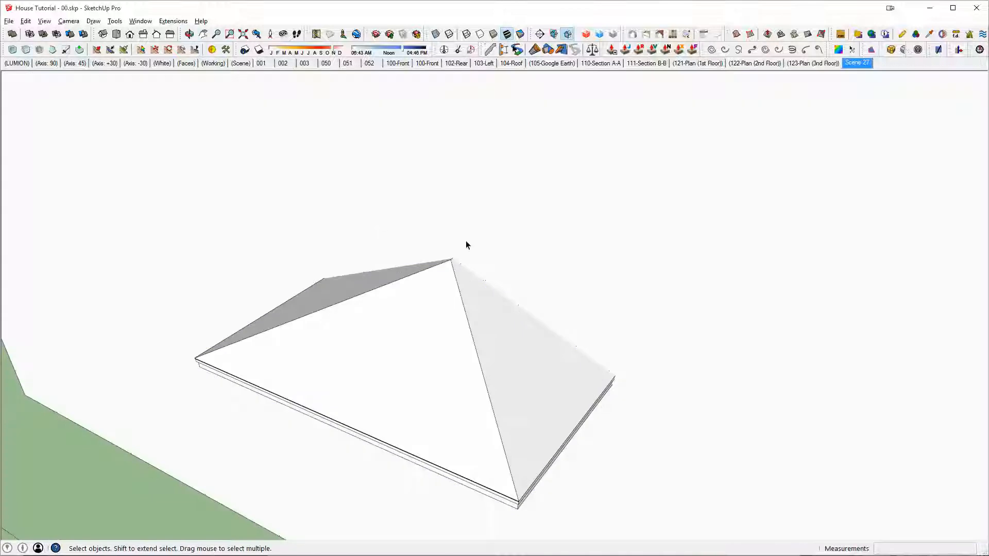
pyautogui.scroll(-5, 579, 346)
pyautogui.moveTo(581, 348); pyautogui.dragTo(482, 153, button='middle')
pyautogui.click(483, 154)
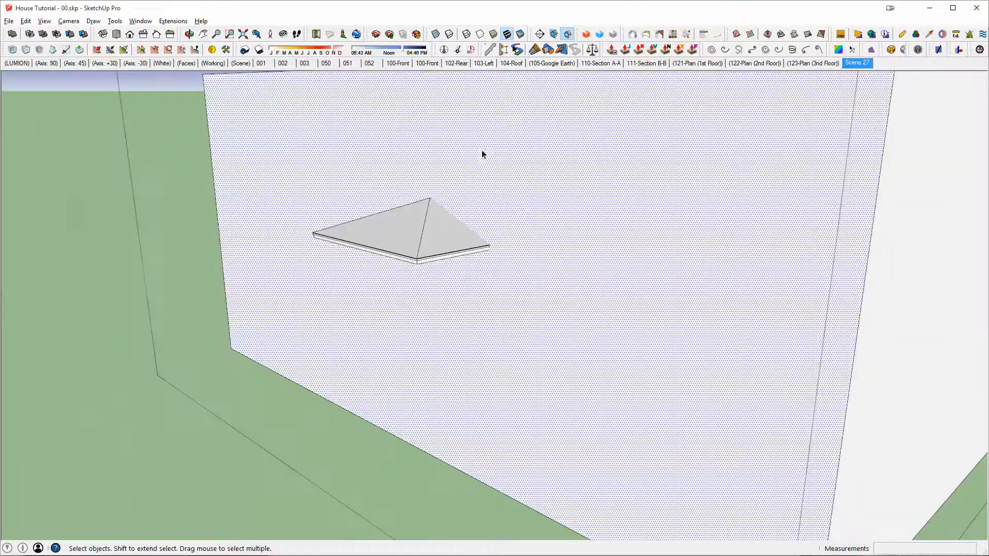
pyautogui.tripleClick(523, 208)
pyautogui.press('g')
pyautogui.hotkey('shift', 's')
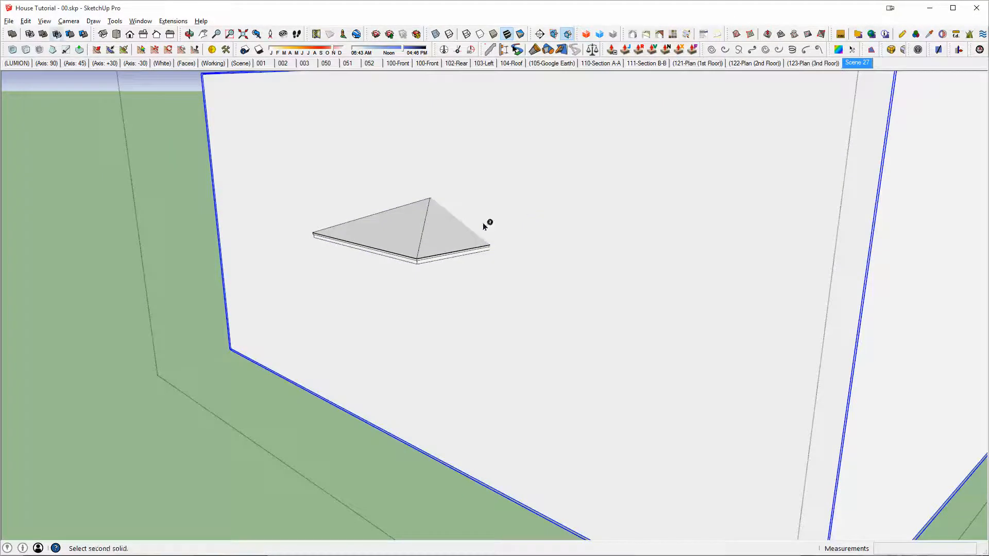
pyautogui.click(463, 228)
pyautogui.moveTo(463, 231); pyautogui.dragTo(385, 295, button='middle')
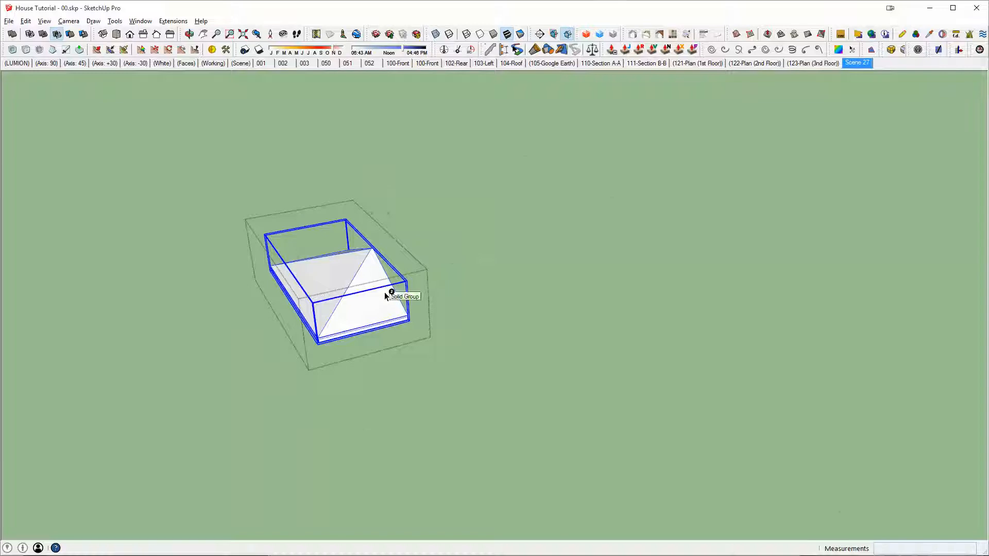
# Step: Leave the roof group and copy the wide eave sample standing between the other two beside the house
pyautogui.press('i')
pyautogui.scroll(-3, 386, 295)
pyautogui.keyDown('shift'); pyautogui.moveTo(493, 278); pyautogui.dragTo(397, 296, button='middle'); pyautogui.keyUp('shift')
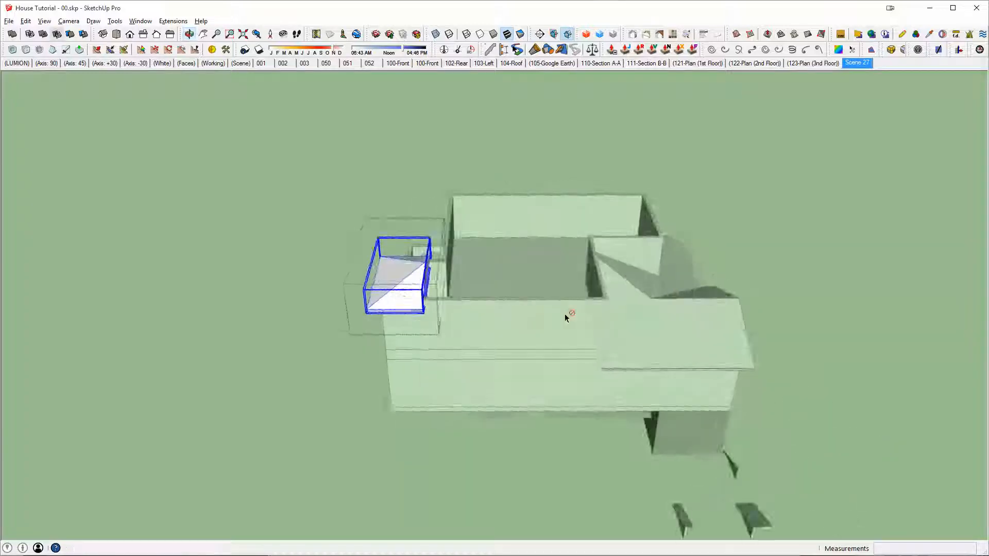
pyautogui.moveTo(565, 318); pyautogui.dragTo(464, 375, button='middle')
pyautogui.moveTo(528, 390); pyautogui.dragTo(654, 330, button='middle')
pyautogui.scroll(6, 443, 466)
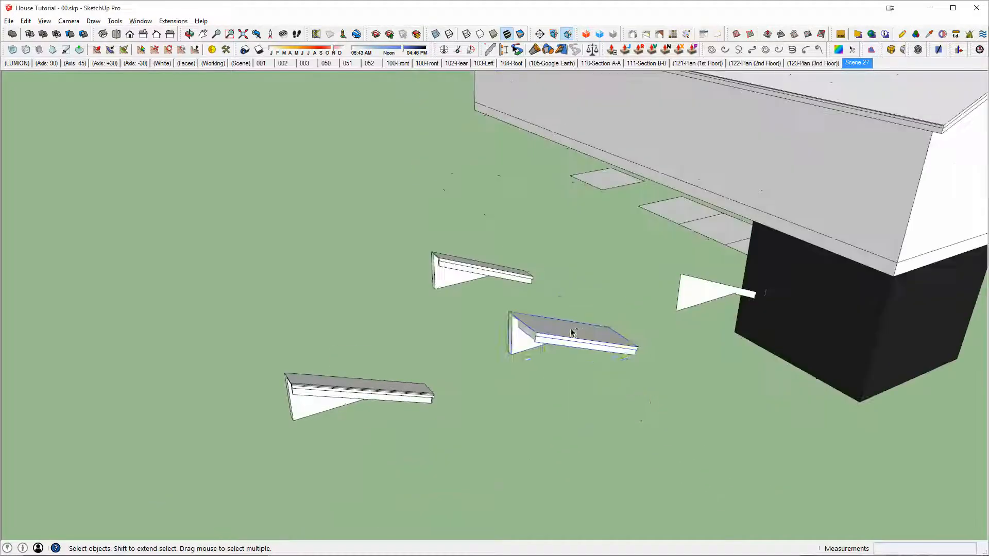
pyautogui.click(541, 339)
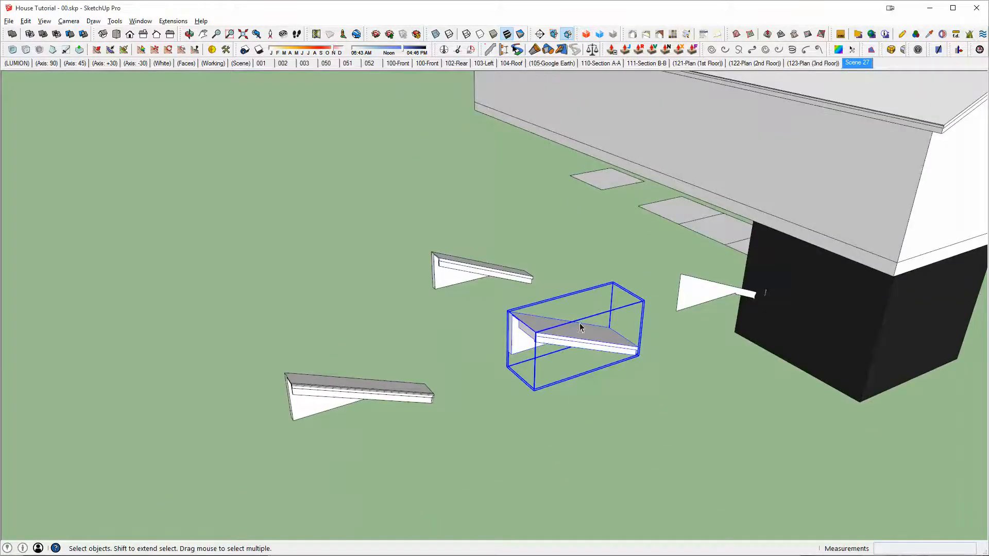
pyautogui.scroll(-4, 580, 328)
pyautogui.moveTo(762, 242); pyautogui.dragTo(760, 279, button='middle')
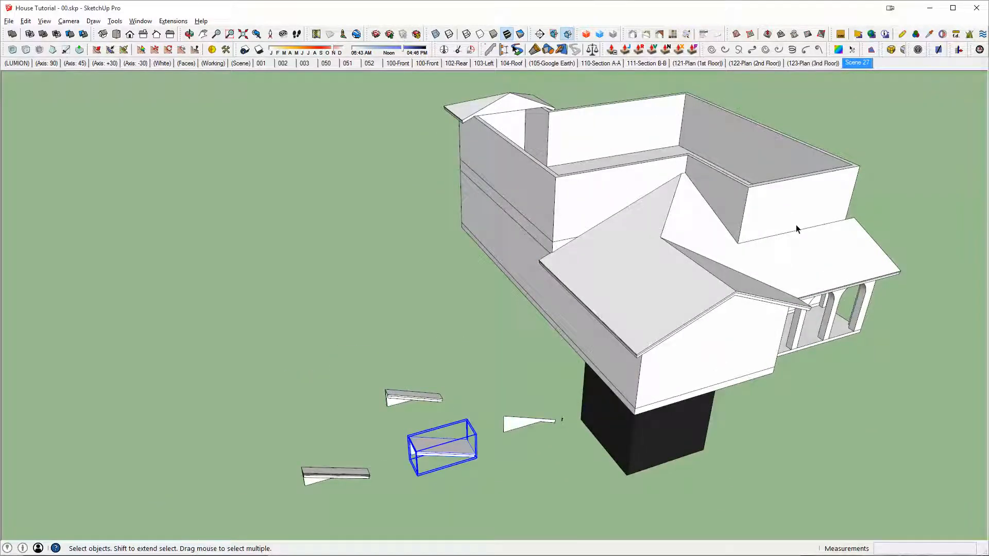
pyautogui.moveTo(796, 225); pyautogui.dragTo(709, 289, button='middle')
pyautogui.scroll(3, 409, 153)
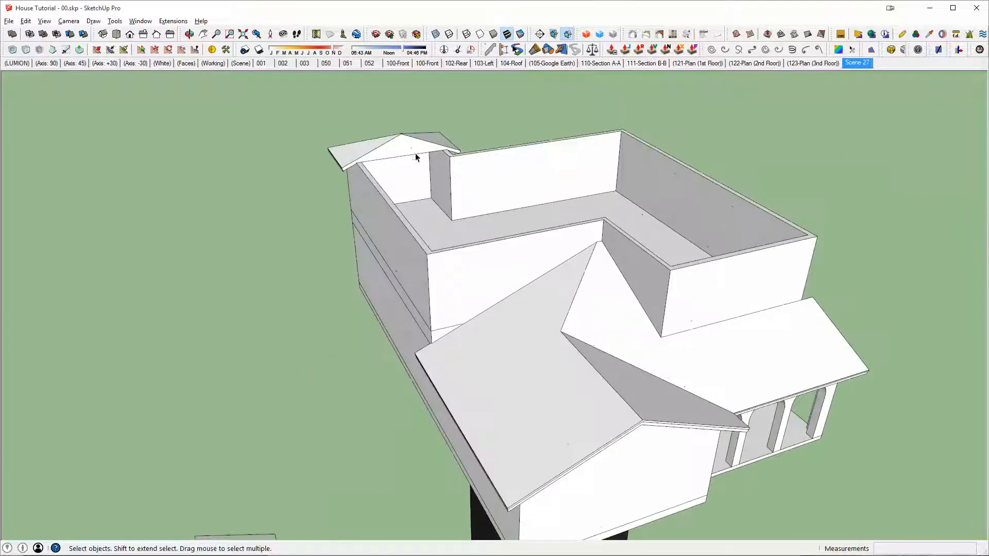
# Step: Open the rear hip roof group and paste the eave sample near the second-floor walls' front corner
pyautogui.doubleClick(408, 153)
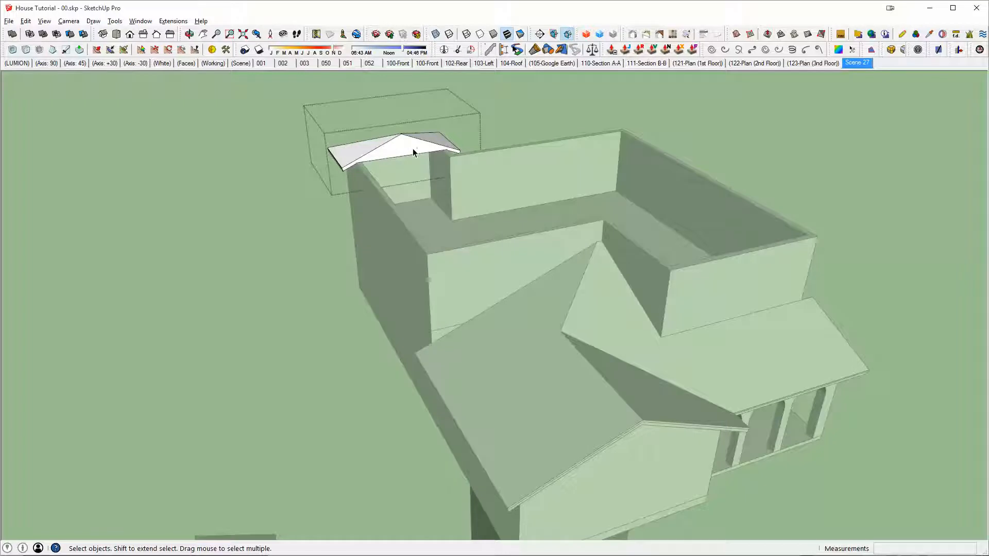
pyautogui.hotkey('ctrl', 'v')
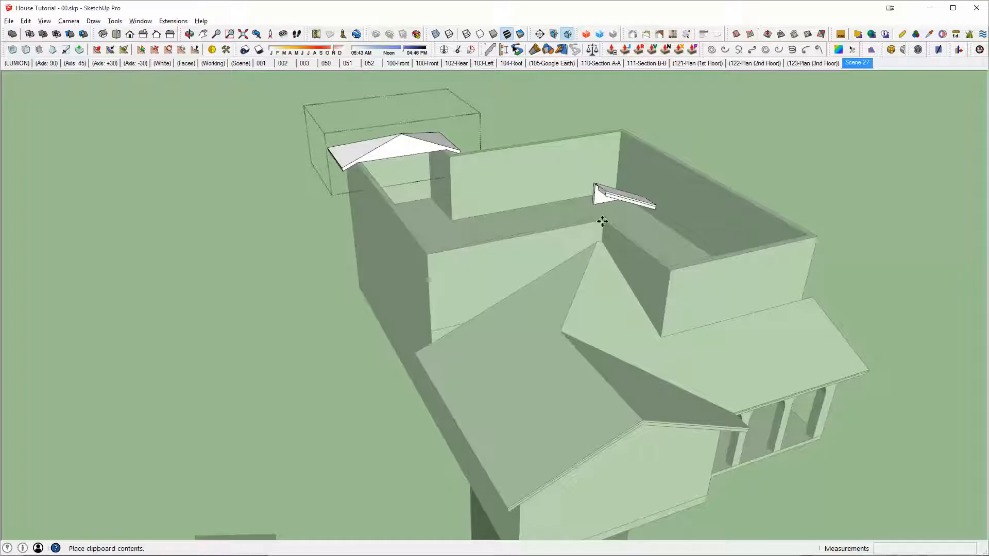
pyautogui.click(800, 237)
# Step: Move the pasted eave sample by its inner underside corner onto the top of the second-floor walls' front corner
pyautogui.scroll(4, 800, 237)
pyautogui.moveTo(842, 217); pyautogui.dragTo(874, 225, button='middle')
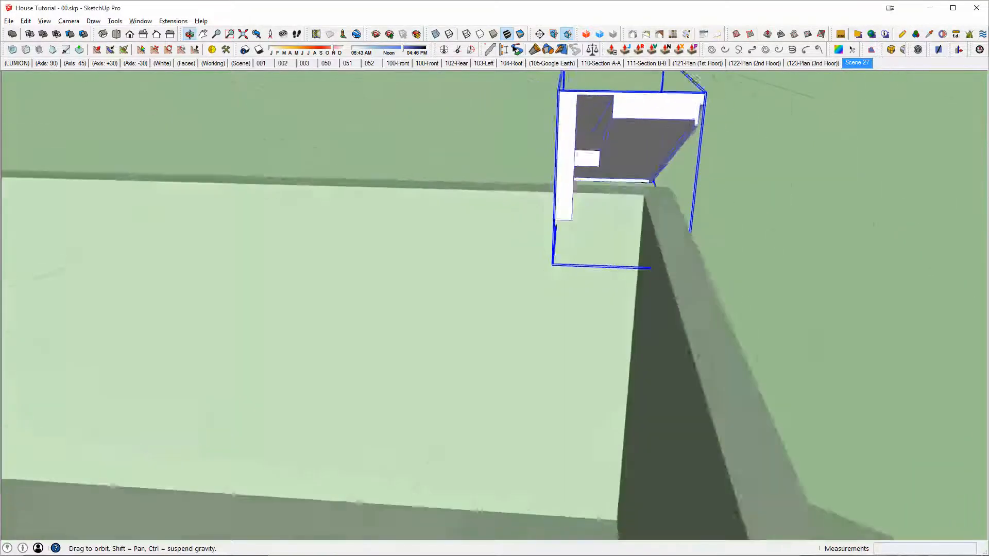
pyautogui.scroll(3, 594, 154)
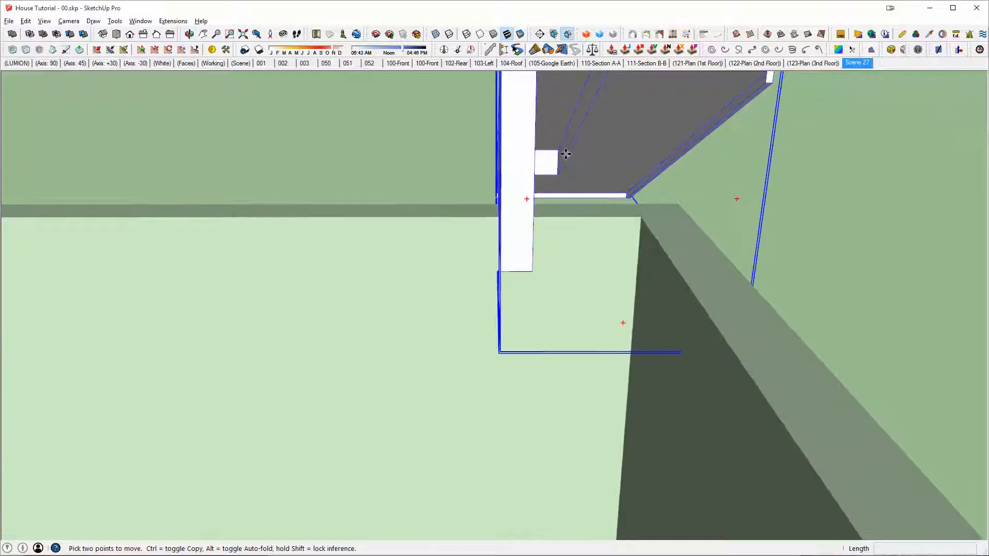
pyautogui.press('x')
pyautogui.moveTo(555, 173); pyautogui.dragTo(525, 173, button='middle')
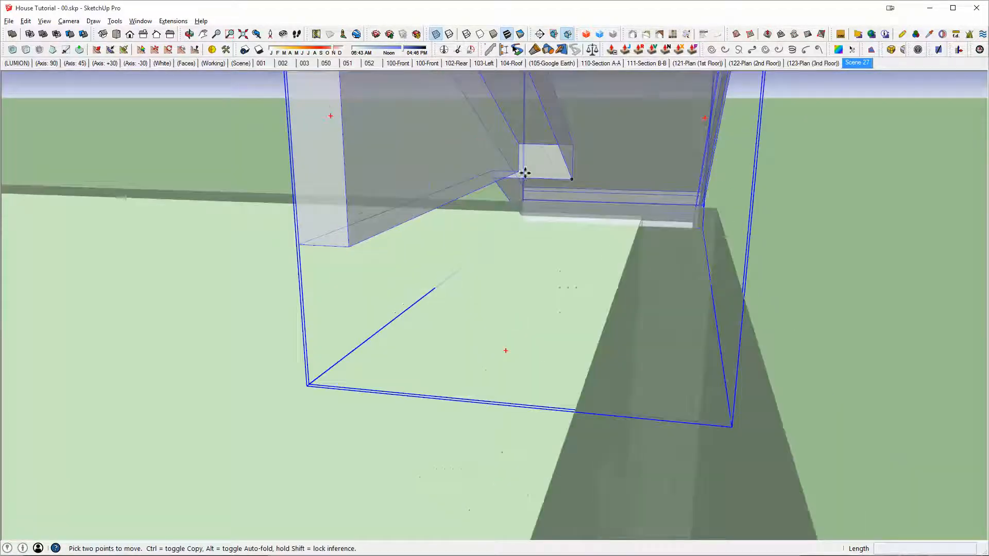
pyautogui.click(519, 169)
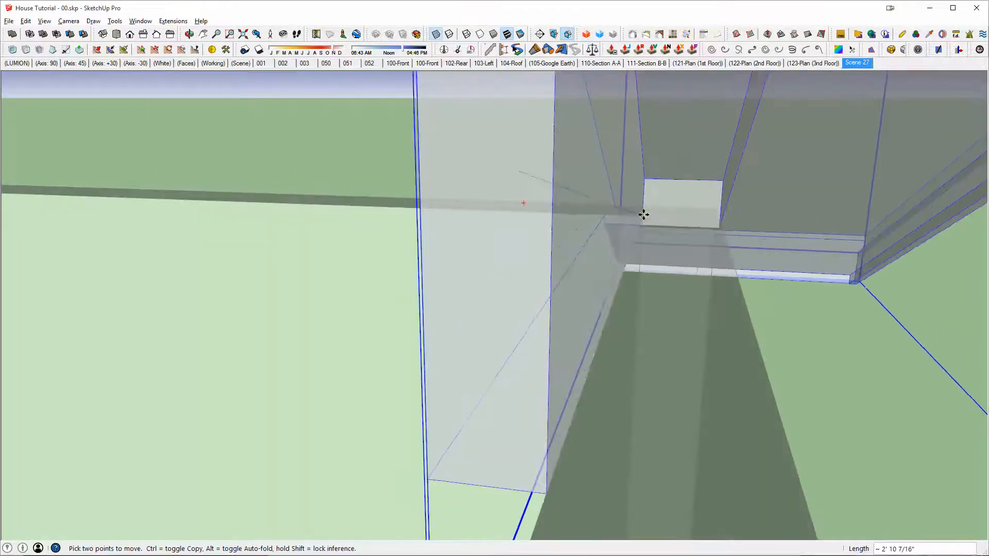
pyautogui.press('x')
pyautogui.moveTo(649, 217); pyautogui.dragTo(633, 337, button='middle')
pyautogui.scroll(-5, 572, 288)
# Step: Open the second-floor walls group and draw 8" lines splitting the wall top at the front corner and on the side wall opposite the recess
pyautogui.moveTo(503, 272); pyautogui.dragTo(691, 342, button='middle')
pyautogui.press('space')
pyautogui.doubleClick(715, 323)
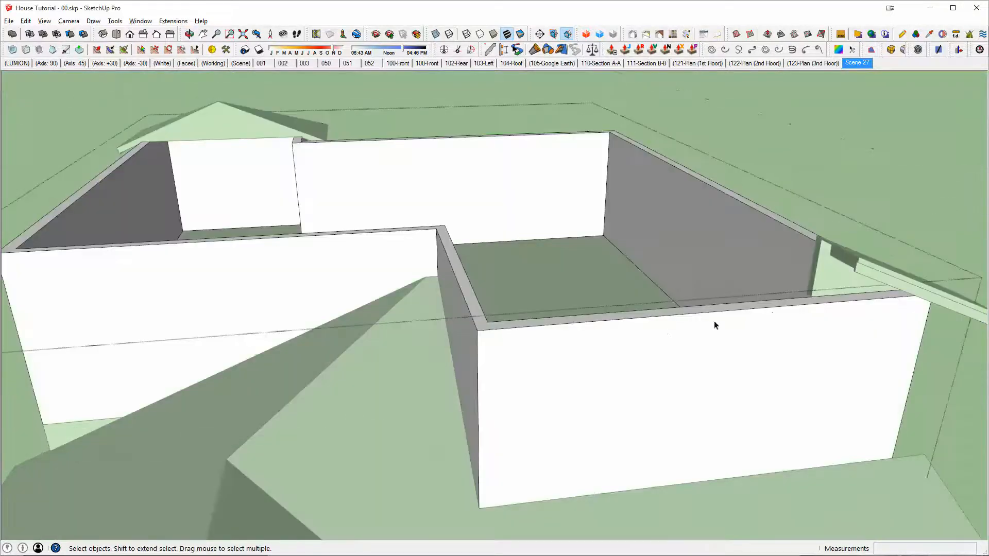
pyautogui.moveTo(771, 316); pyautogui.dragTo(484, 457, button='middle')
pyautogui.press('l')
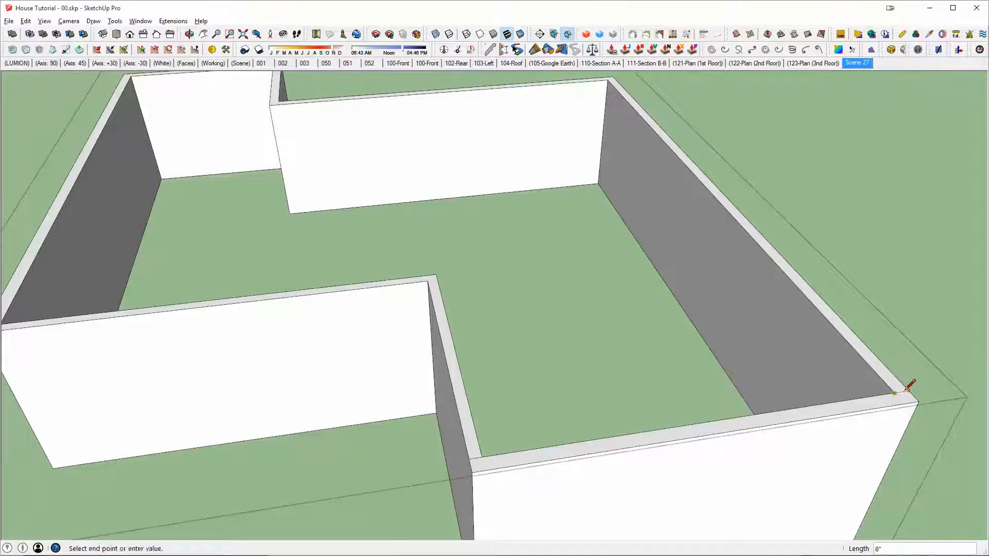
pyautogui.moveTo(841, 395); pyautogui.dragTo(941, 362, button='middle')
pyautogui.moveTo(944, 283); pyautogui.dragTo(929, 357, button='middle')
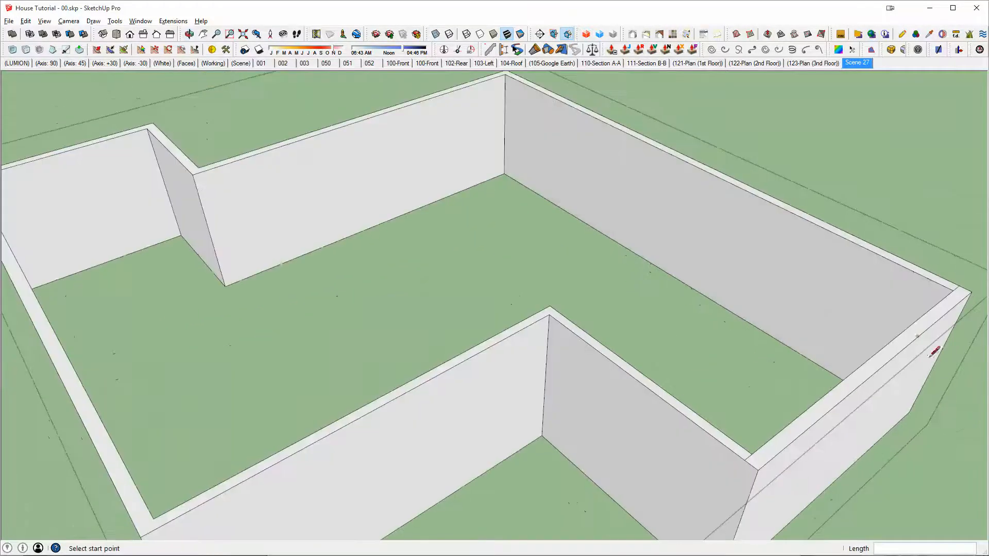
pyautogui.scroll(-3, 817, 316)
pyautogui.moveTo(577, 339); pyautogui.dragTo(701, 308, button='middle')
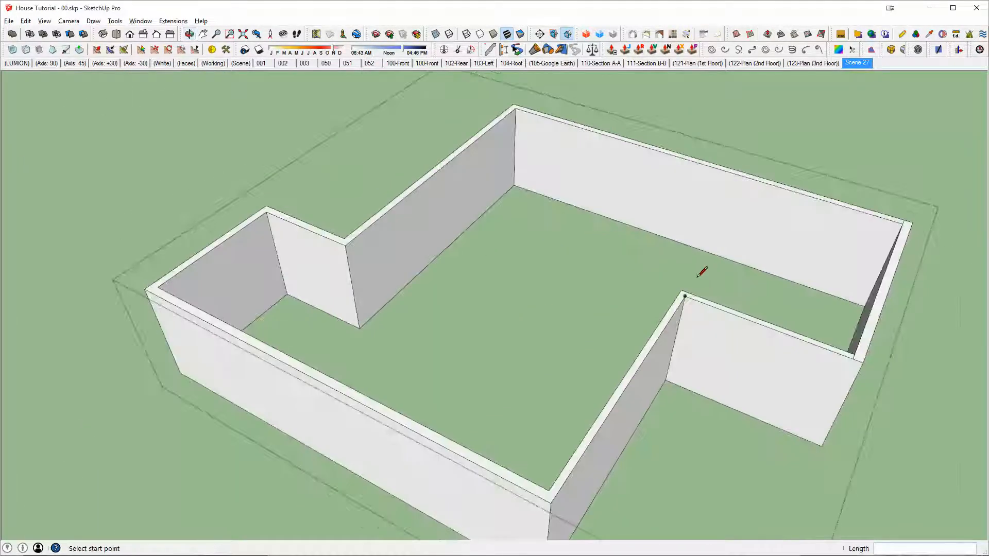
pyautogui.scroll(5, 717, 264)
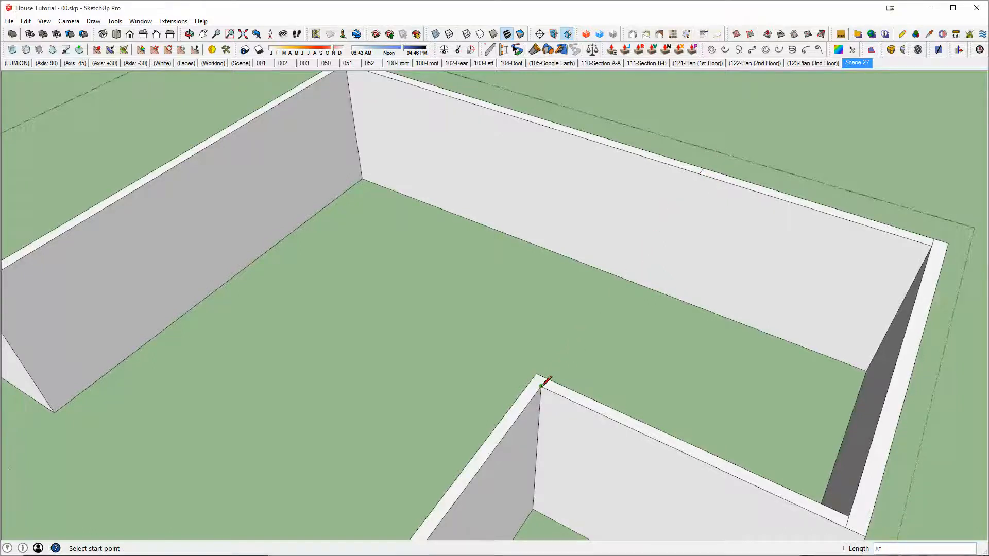
# Step: Split the opposite side wall's top in line with the other recess, and draw dividing lines across the remaining wall-top corners
pyautogui.scroll(-8, 548, 381)
pyautogui.moveTo(546, 386); pyautogui.dragTo(890, 307, button='middle')
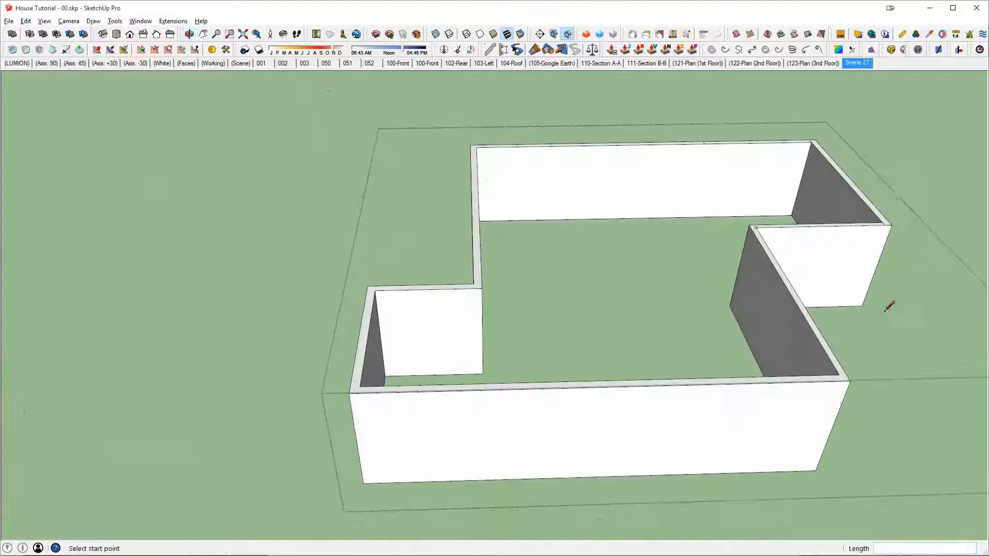
pyautogui.scroll(4, 484, 280)
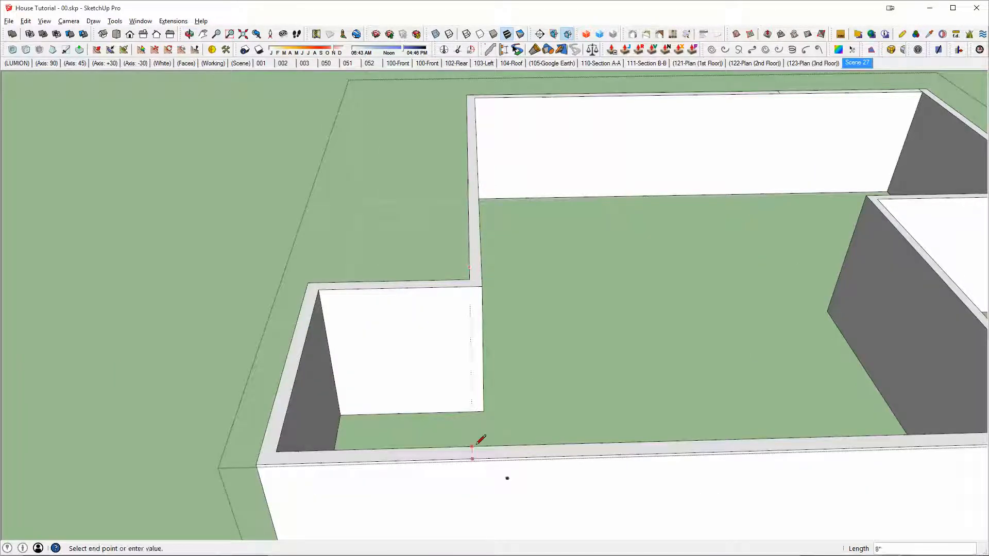
pyautogui.scroll(-5, 576, 437)
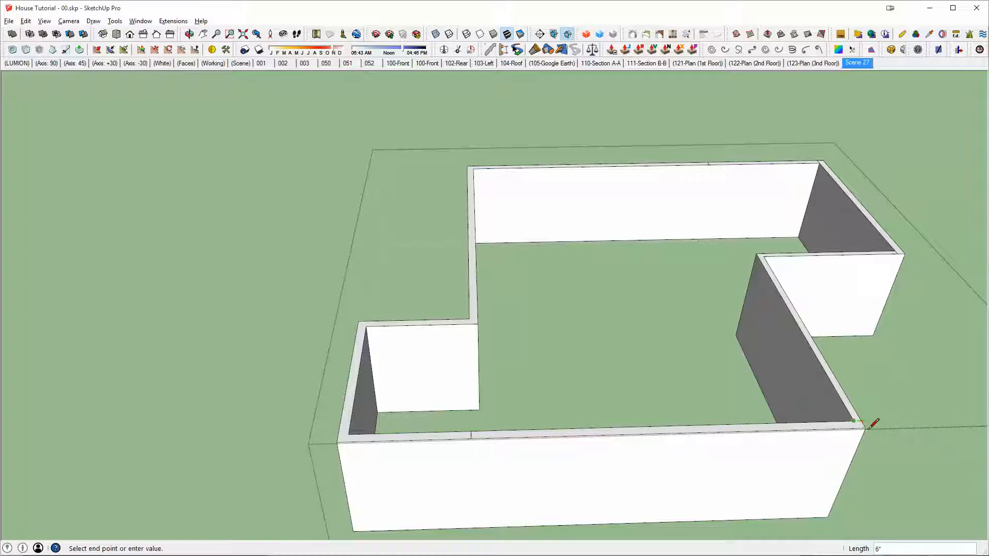
pyautogui.moveTo(677, 436); pyautogui.dragTo(697, 434, button='middle')
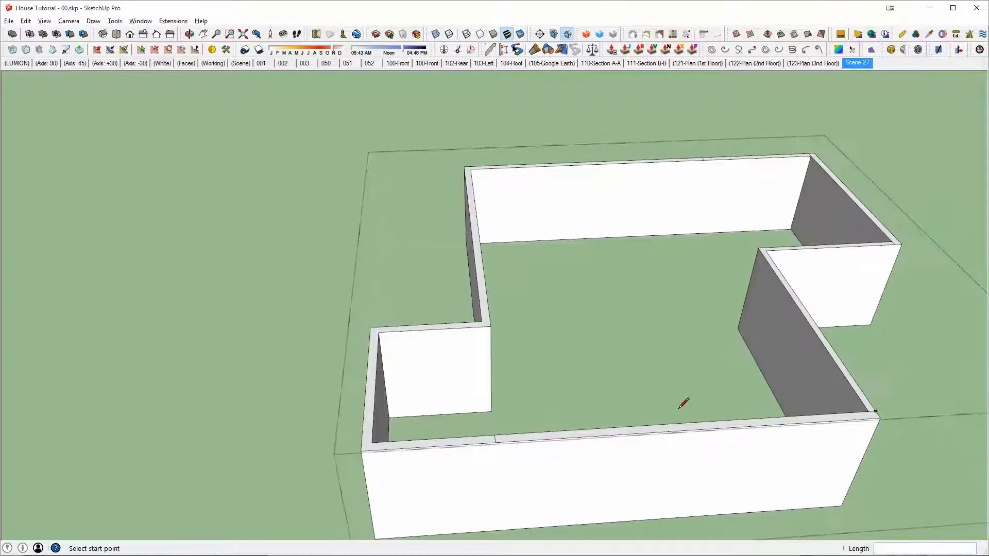
pyautogui.scroll(5, 495, 271)
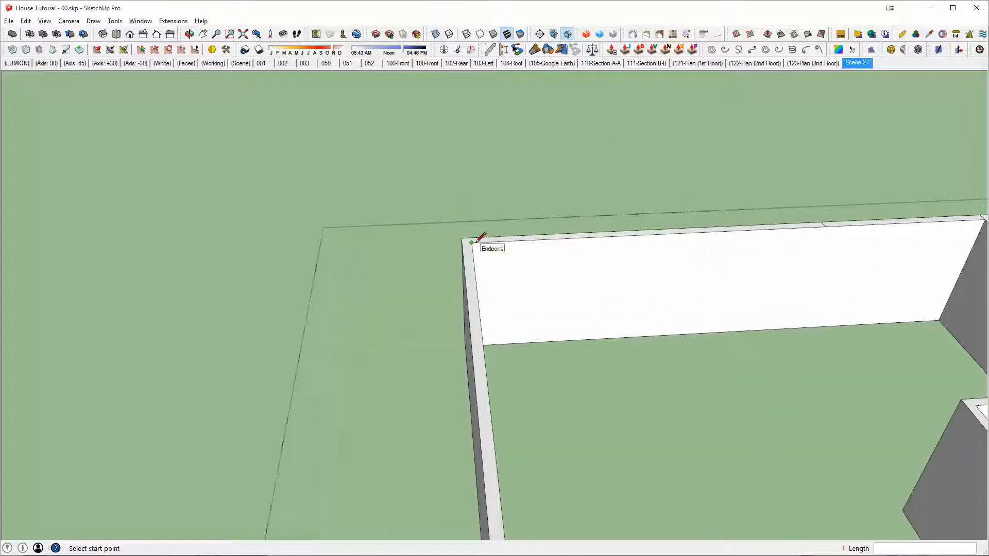
pyautogui.click(464, 267)
pyautogui.scroll(-2, 463, 267)
pyautogui.moveTo(463, 273); pyautogui.dragTo(361, 289, button='middle')
pyautogui.scroll(-2, 706, 337)
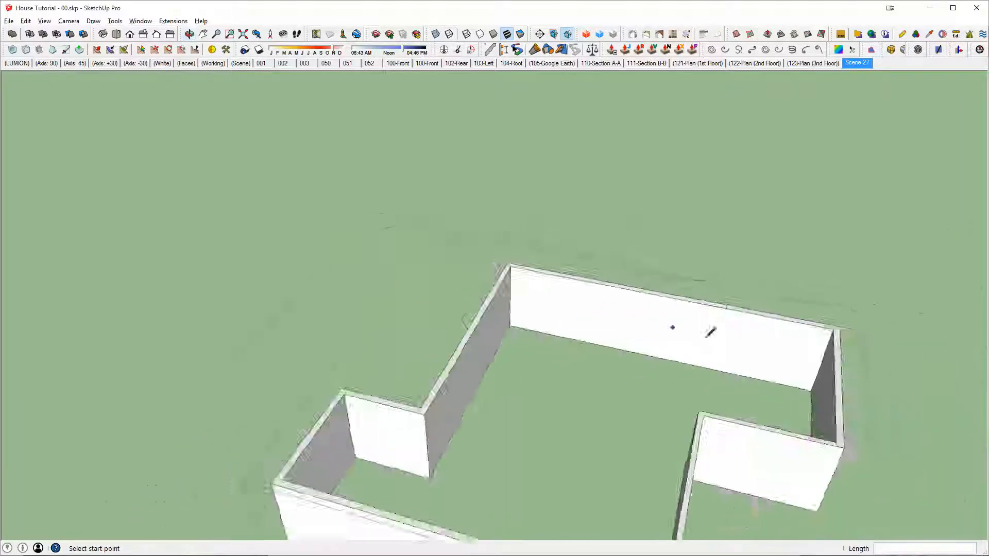
# Step: Push/Pull the divided gable-end wall tops up 4" to meet the underside slope of the eave sample
pyautogui.moveTo(747, 333); pyautogui.dragTo(657, 338, button='middle')
pyautogui.scroll(2, 718, 392)
pyautogui.scroll(3, 711, 447)
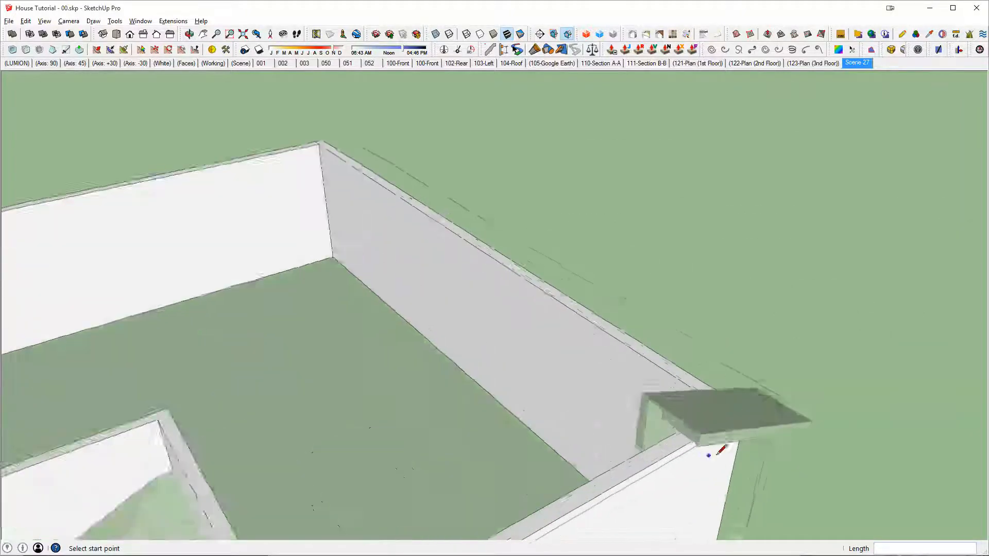
pyautogui.moveTo(710, 454); pyautogui.dragTo(673, 296, button='middle')
pyautogui.press('p')
pyautogui.click(650, 395)
pyautogui.scroll(3, 673, 330)
pyautogui.moveTo(673, 360); pyautogui.dragTo(783, 380, button='middle')
pyautogui.press('x')
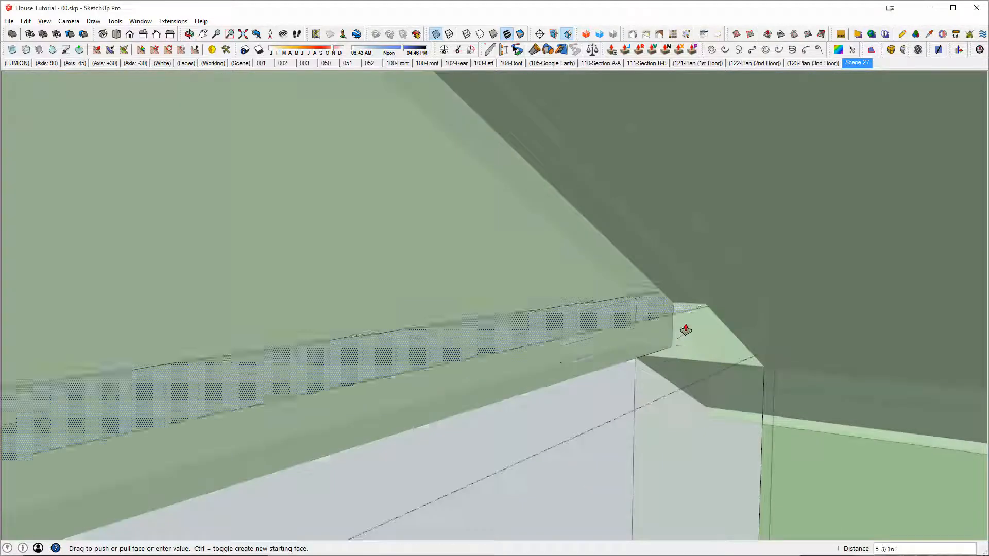
pyautogui.click(674, 309)
pyautogui.scroll(-5, 673, 311)
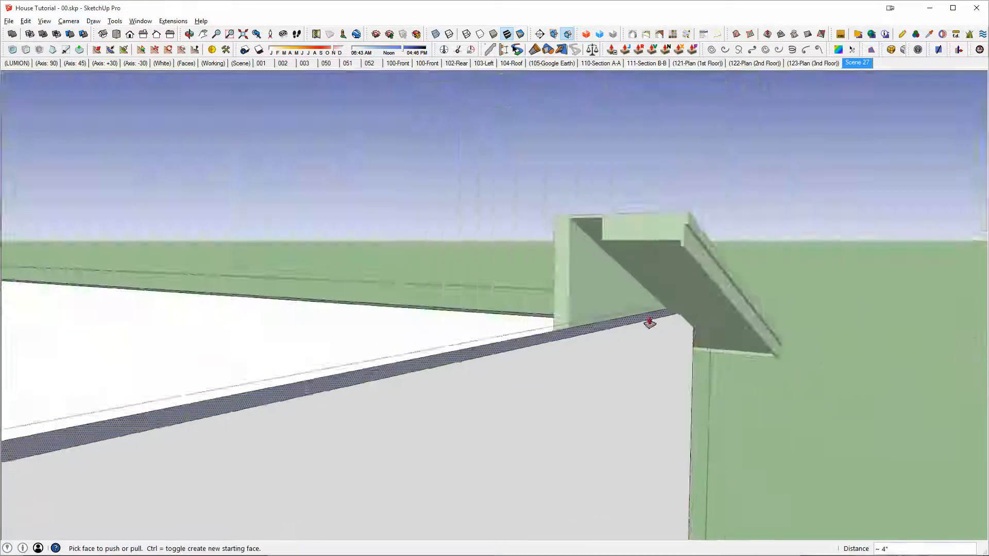
pyautogui.moveTo(649, 323); pyautogui.dragTo(535, 315, button='middle')
pyautogui.scroll(-3, 545, 282)
pyautogui.scroll(4, 504, 337)
# Step: Draw a short line across the front gable wall's top at its midpoint to mark the ridge
pyautogui.press('space')
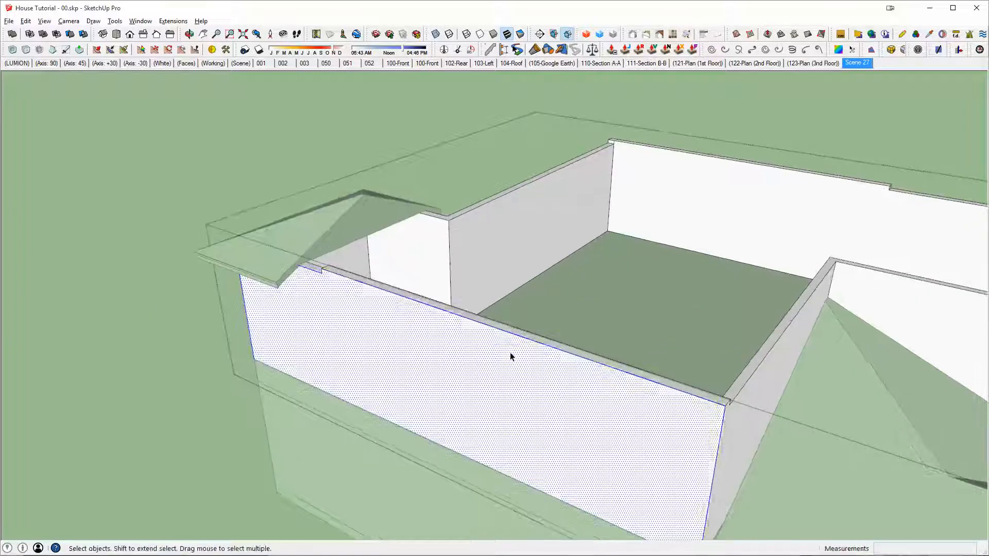
pyautogui.tripleClick(509, 352)
pyautogui.moveTo(509, 352); pyautogui.dragTo(497, 267, button='middle')
pyautogui.scroll(3, 621, 273)
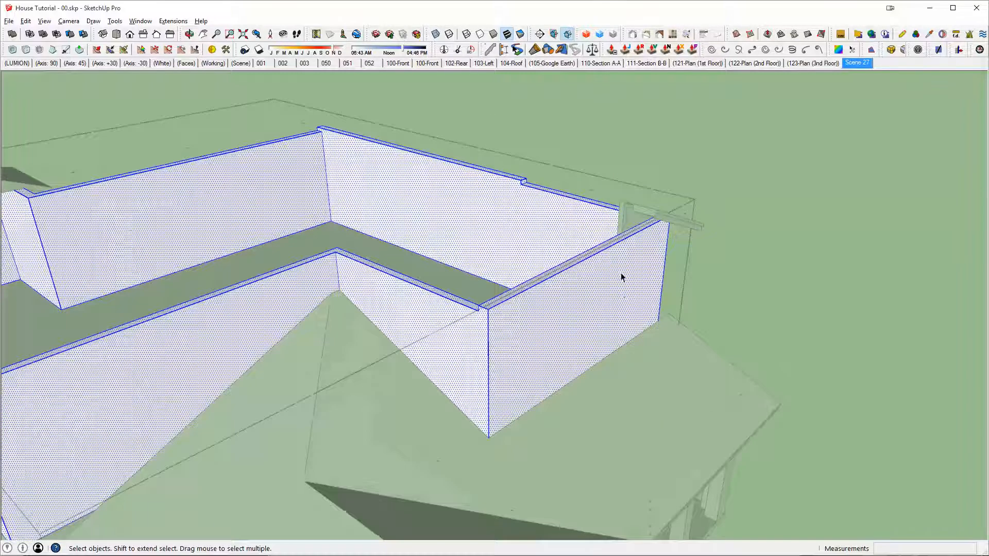
pyautogui.moveTo(624, 262); pyautogui.dragTo(449, 344, button='middle')
pyautogui.scroll(2, 449, 344)
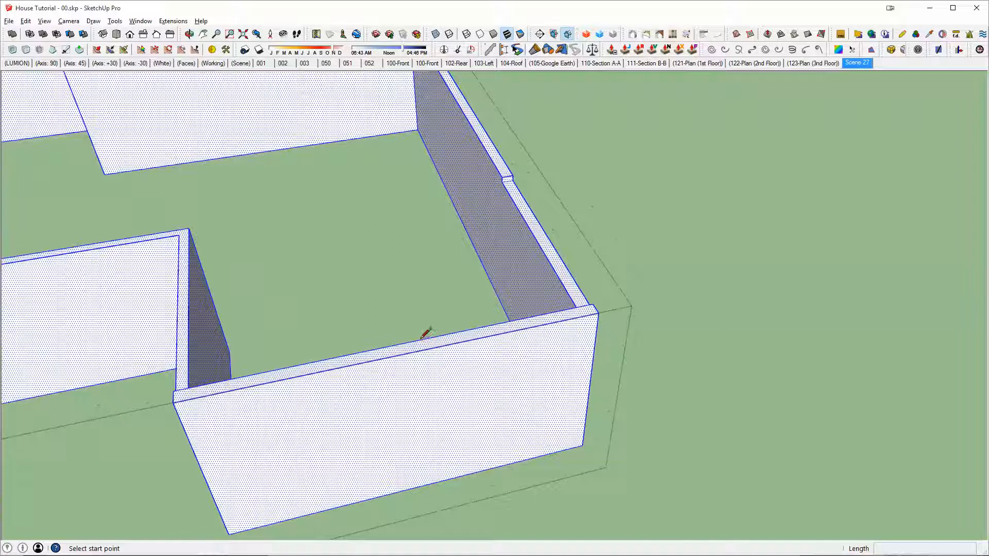
pyautogui.click(396, 345)
pyautogui.click(400, 356)
pyautogui.scroll(-3, 402, 356)
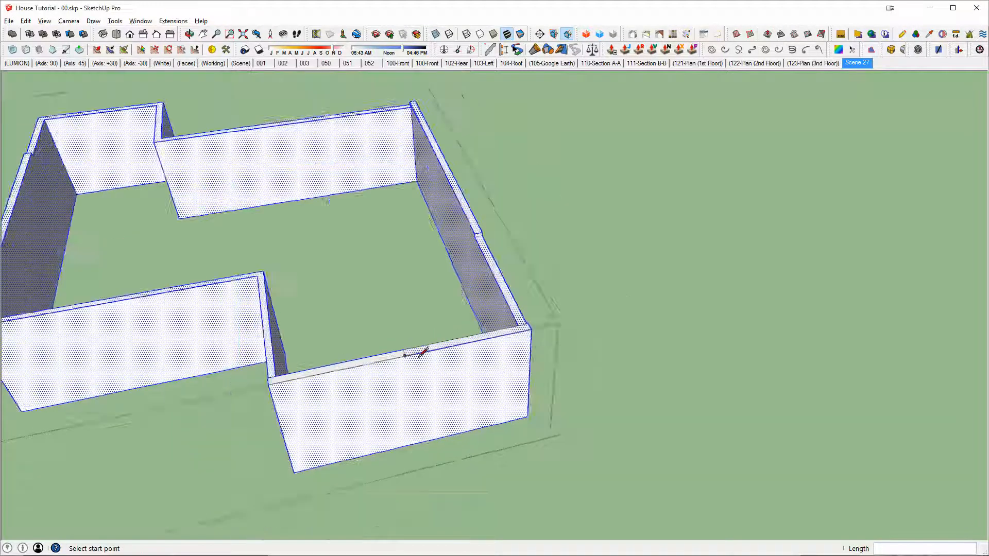
# Step: Join the midpoints of the two raised side wall sections with a line and erase its span between the walls, leaving the ridge marks
pyautogui.keyDown('shift'); pyautogui.moveTo(404, 355); pyautogui.dragTo(597, 461, button='middle'); pyautogui.keyUp('shift')
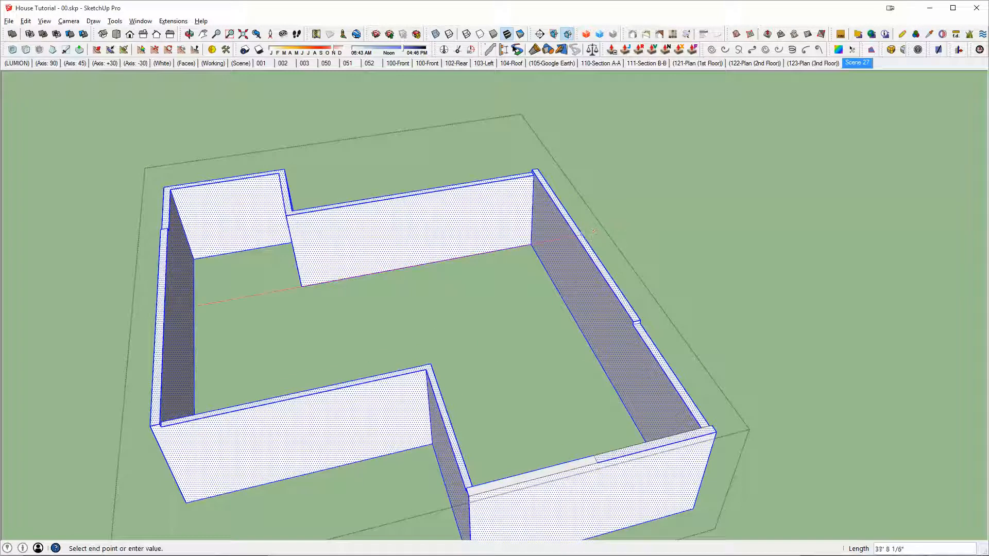
pyautogui.click(164, 307)
pyautogui.press('e')
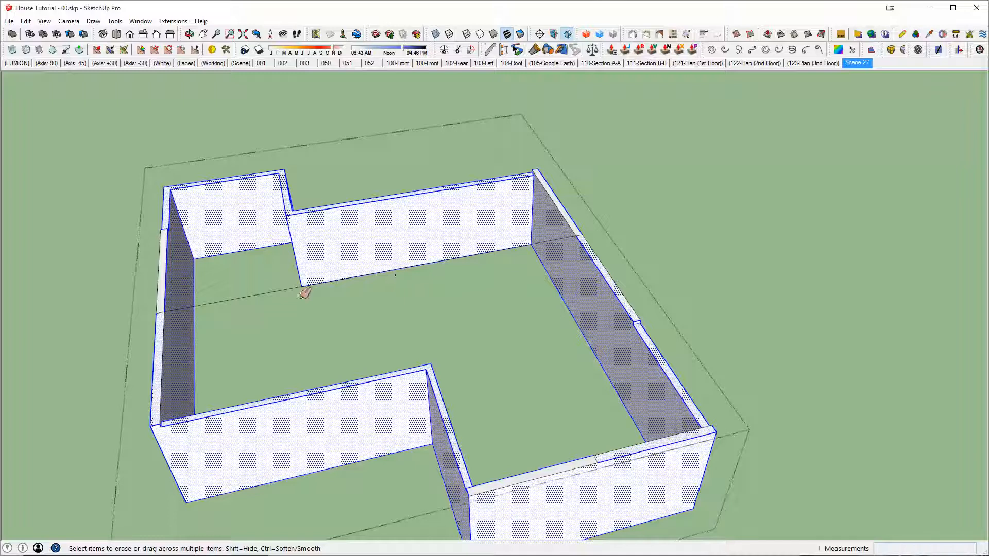
pyautogui.moveTo(345, 304)
pyautogui.mouseDown(button='middle')
pyautogui.moveTo(798, 301)
pyautogui.moveTo(658, 287)
pyautogui.mouseUp(button='middle')
# Step: Move the front wall's midpoint edge vertically upward so the gable follows the eave sample's underside slope, and leave the walls group
pyautogui.scroll(5, 711, 314)
pyautogui.press('space')
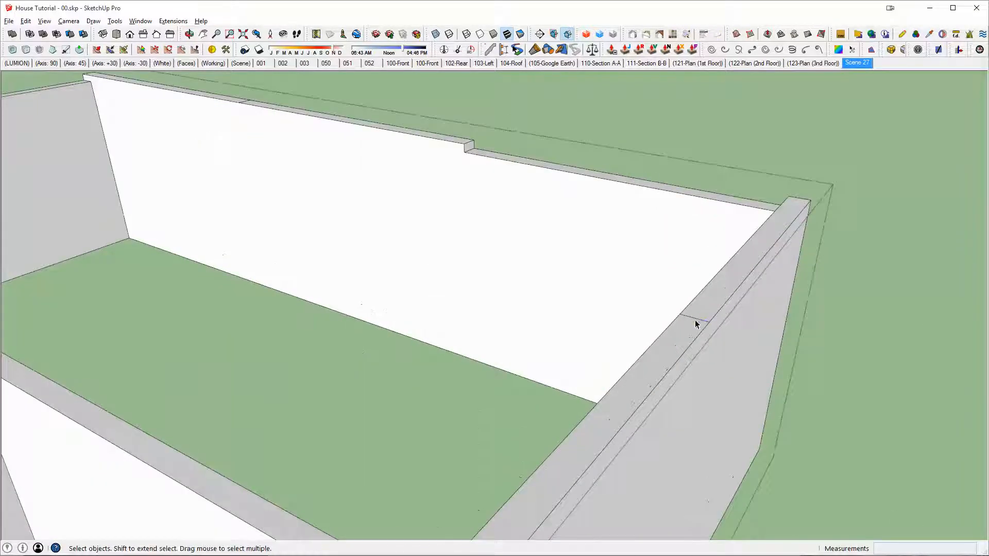
pyautogui.moveTo(696, 324); pyautogui.dragTo(591, 300, button='middle')
pyautogui.press('m')
pyautogui.click(550, 289)
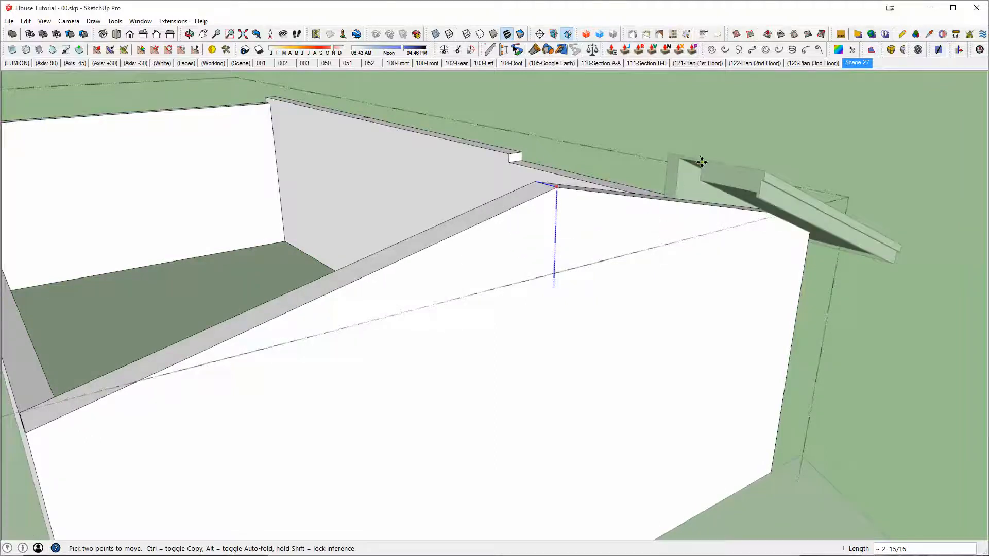
pyautogui.scroll(3, 701, 163)
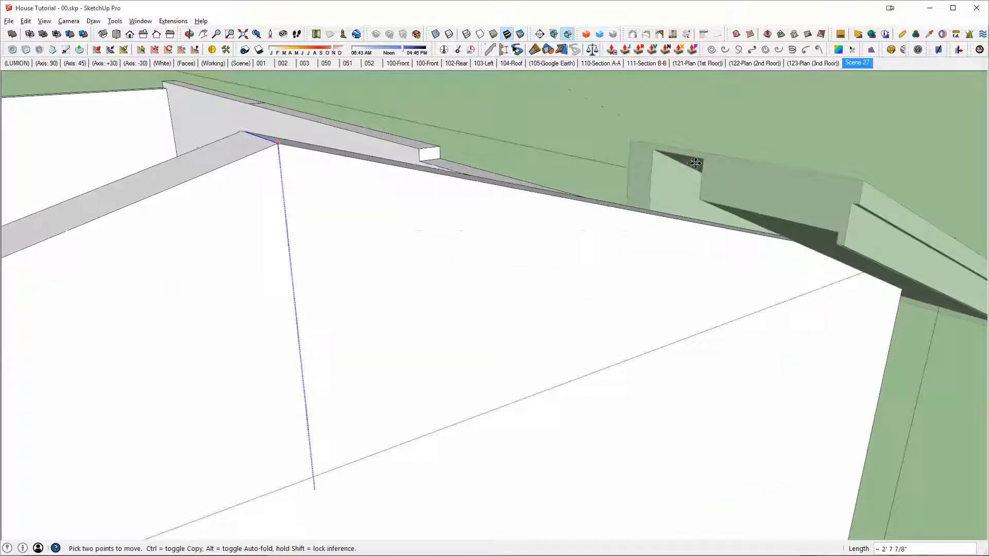
pyautogui.moveTo(692, 163); pyautogui.dragTo(710, 142, button='middle')
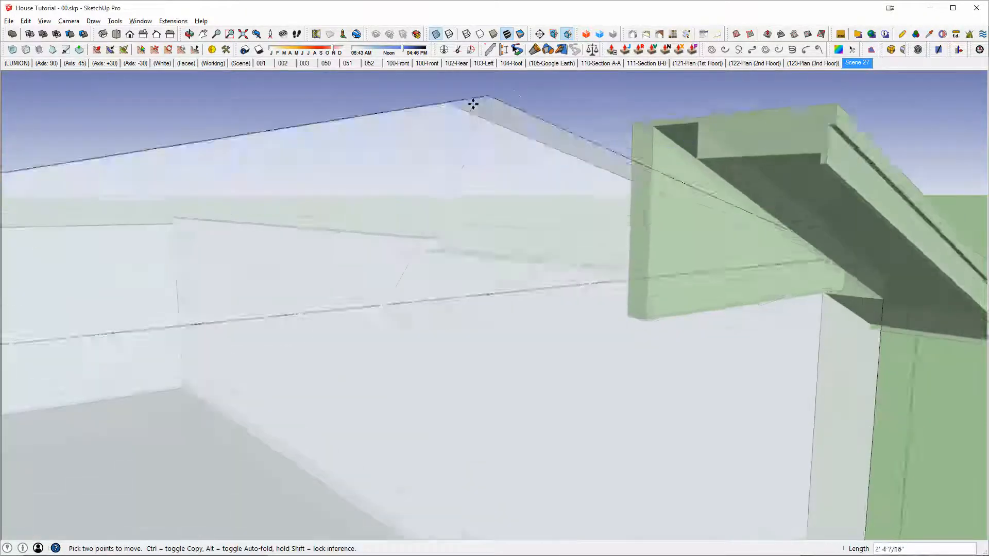
pyautogui.scroll(-1, 472, 104)
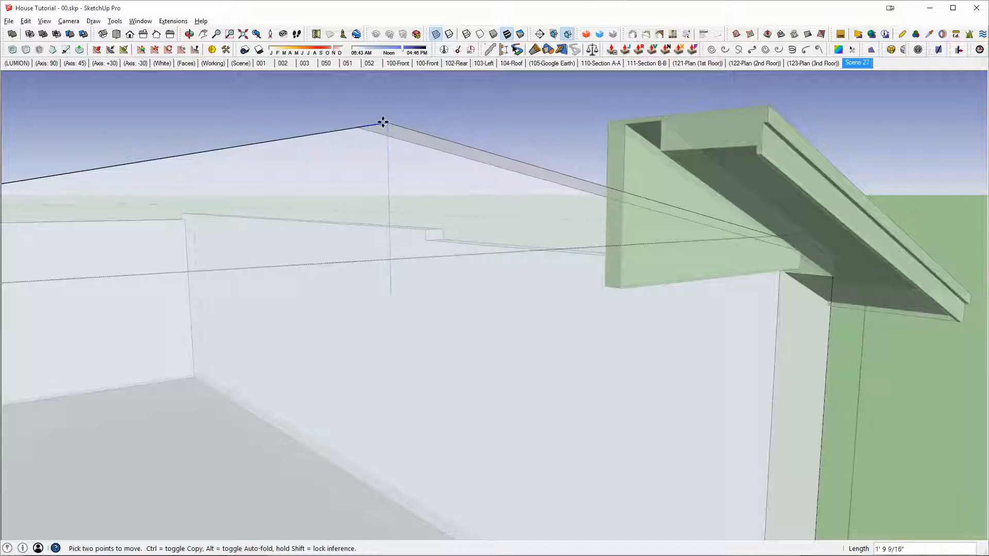
pyautogui.click(649, 126)
pyautogui.moveTo(657, 166); pyautogui.dragTo(421, 356, button='middle')
pyautogui.press('x')
pyautogui.moveTo(319, 400); pyautogui.dragTo(483, 431, button='middle')
pyautogui.press('space')
pyautogui.press('Escape')
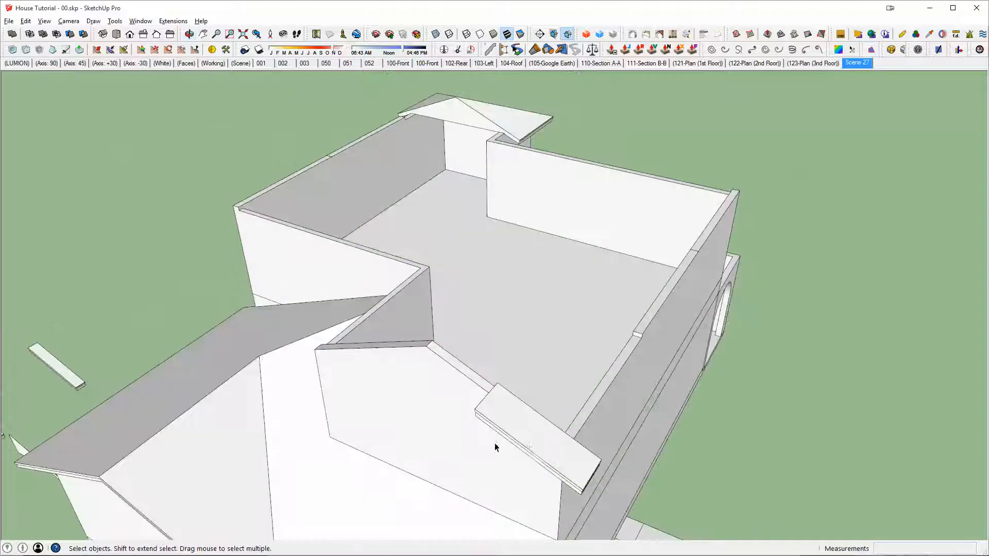
# Step: Open the roof group and copy the front-corner eave sample 38' 8" along the side wall to its rear corner
pyautogui.click(527, 438)
pyautogui.doubleClick(533, 437)
pyautogui.click(533, 438)
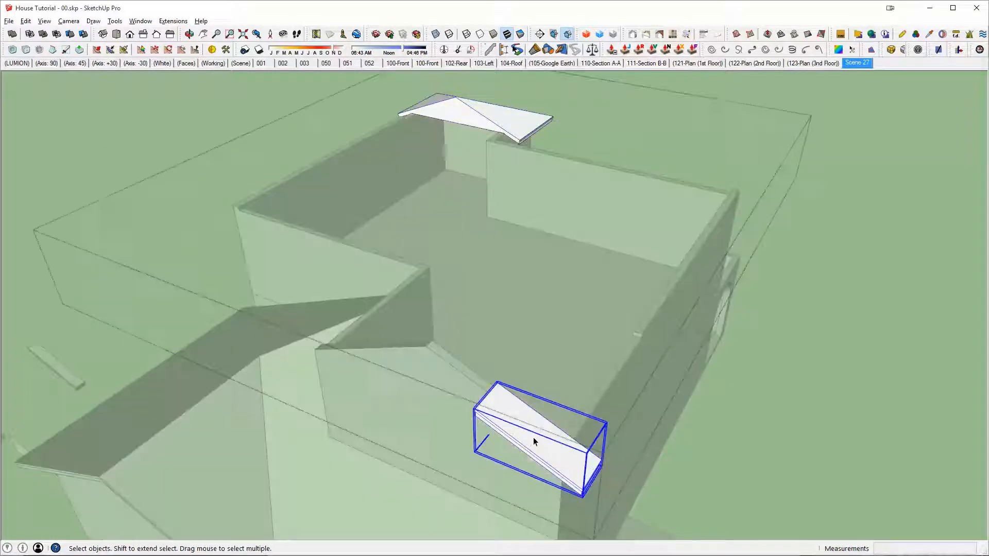
pyautogui.moveTo(533, 438); pyautogui.dragTo(295, 287, button='middle')
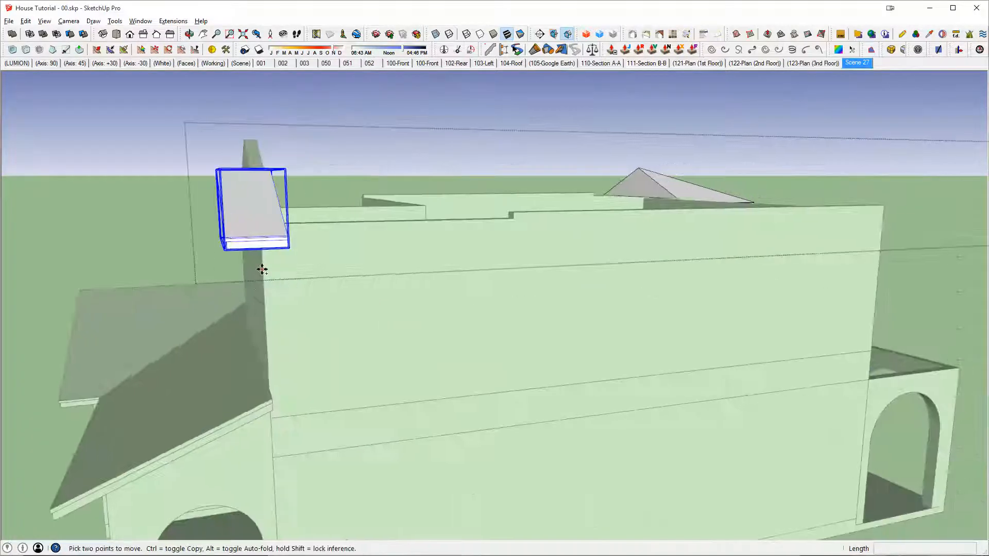
pyautogui.click(264, 307)
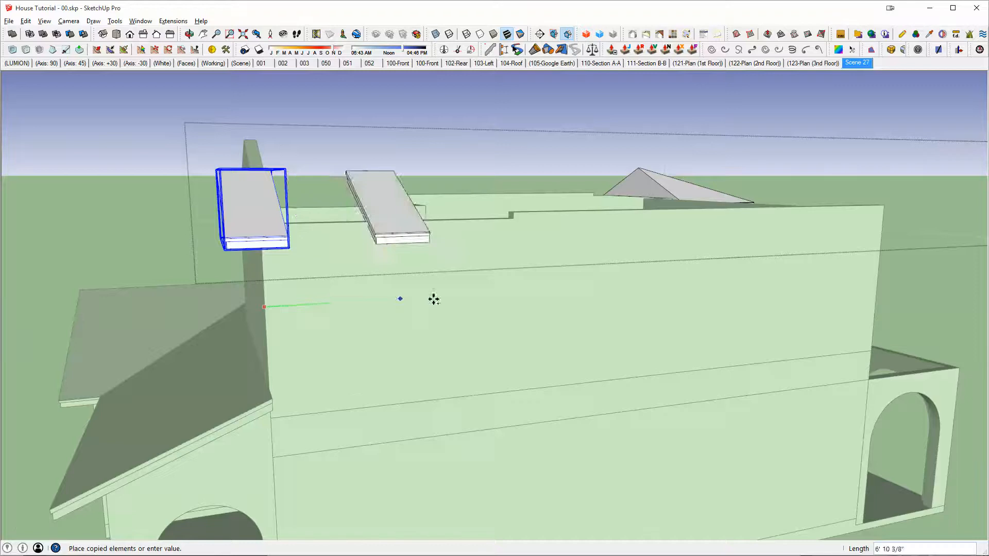
pyautogui.moveTo(433, 298); pyautogui.dragTo(273, 290, button='middle')
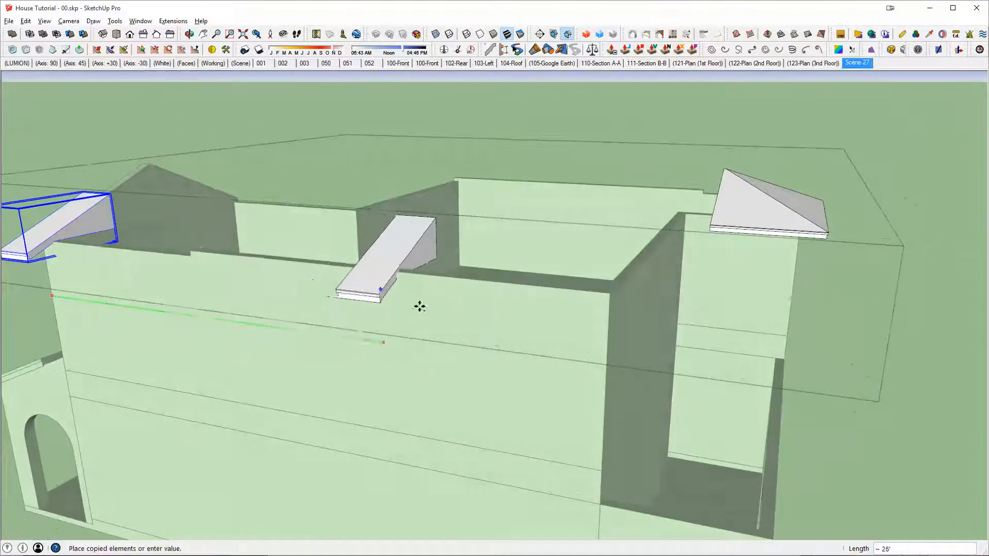
pyautogui.moveTo(419, 305); pyautogui.dragTo(433, 250, button='middle')
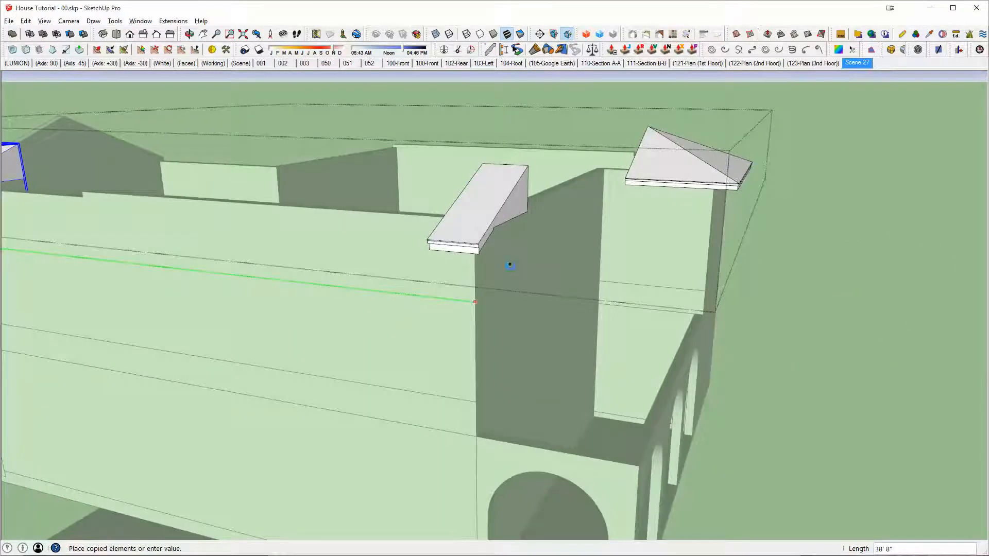
pyautogui.click(819, 334)
# Step: Rotate the copied eave sample 90 degrees horizontally about the side wall's rear corner
pyautogui.press('q')
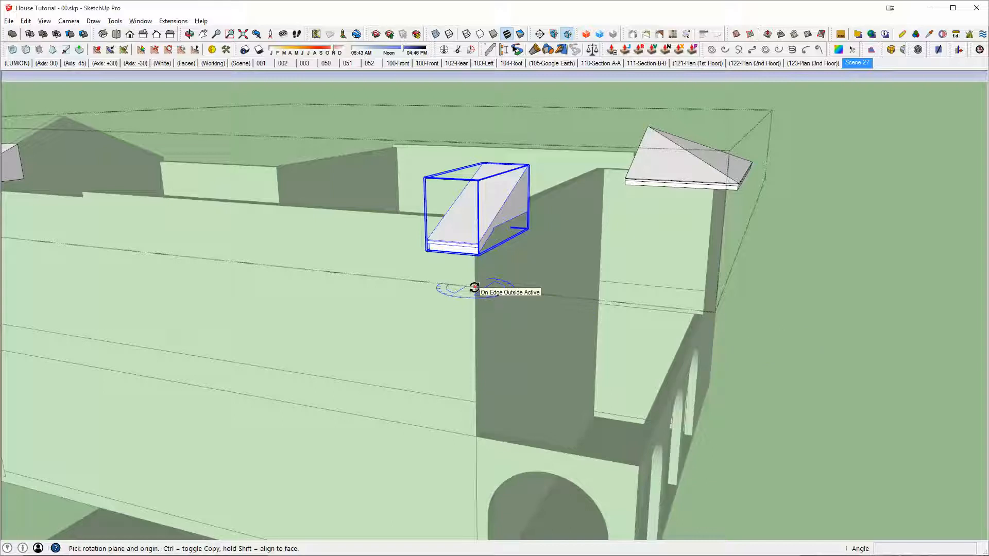
pyautogui.click(377, 276)
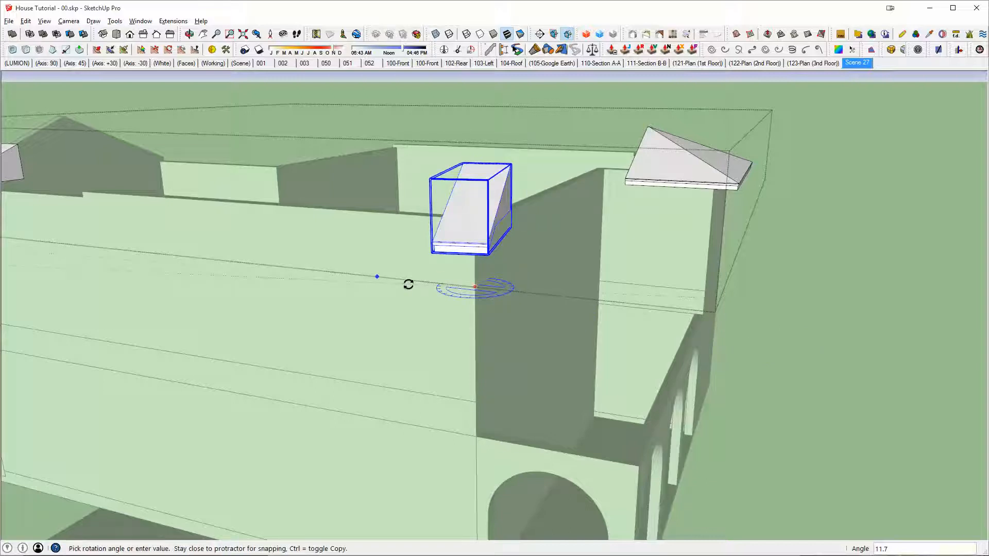
pyautogui.write('90')
pyautogui.press('Return')
pyautogui.moveTo(481, 309); pyautogui.dragTo(896, 284, button='middle')
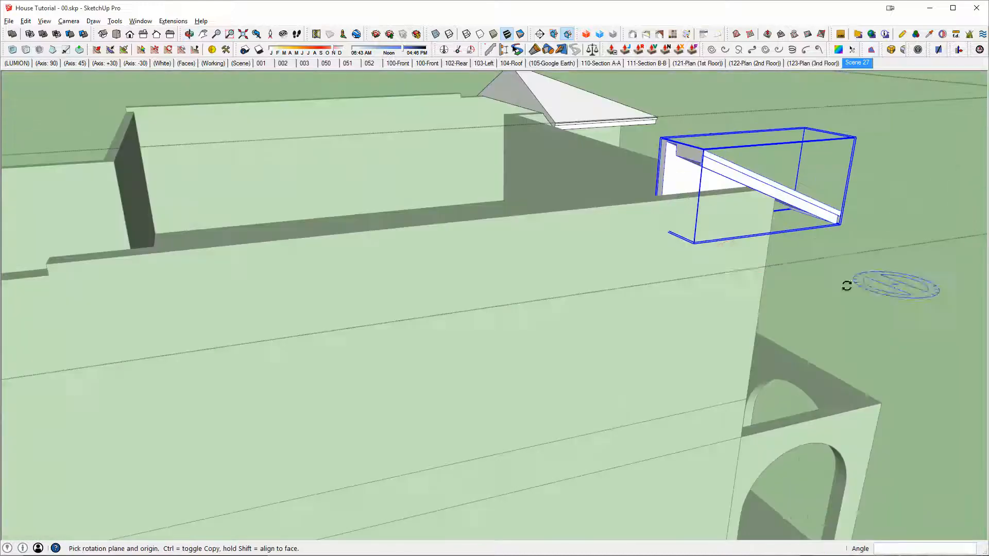
pyautogui.scroll(-3, 722, 280)
pyautogui.moveTo(647, 254); pyautogui.dragTo(728, 294, button='middle')
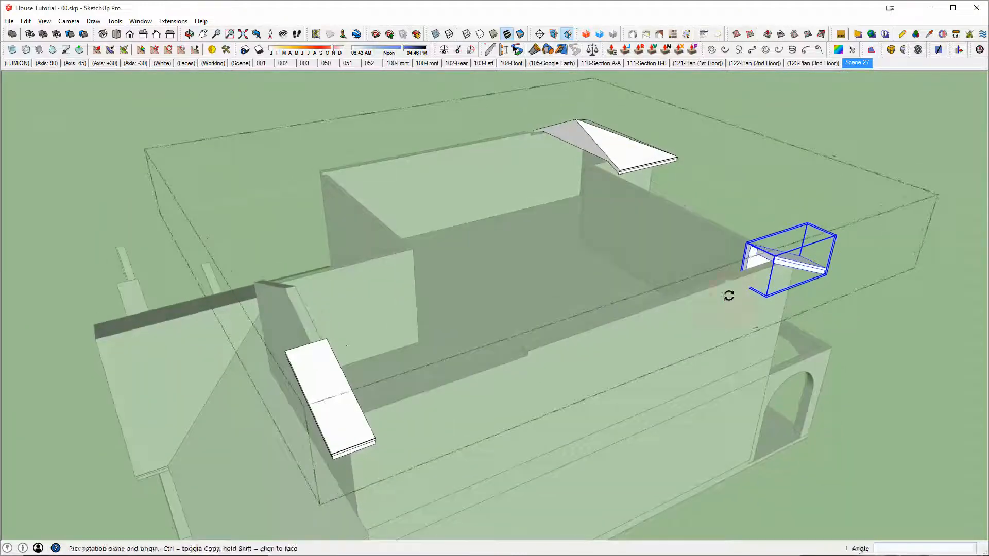
# Step: Raise the midpoint edges on both opposite side walls vertically together until the gable slope matches the rear-corner eave sample's underside
pyautogui.scroll(3, 669, 299)
pyautogui.click(611, 298)
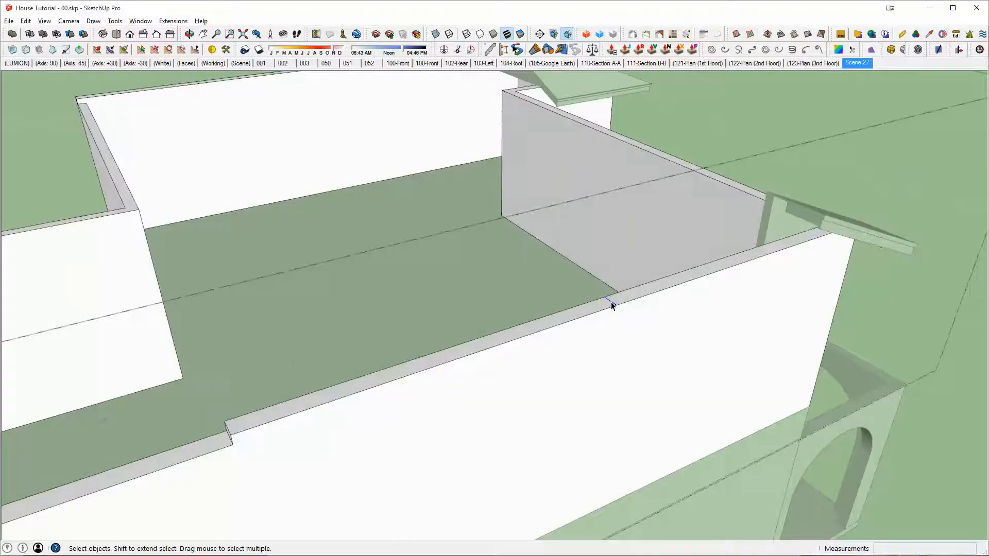
pyautogui.scroll(-5, 611, 305)
pyautogui.scroll(5, 384, 203)
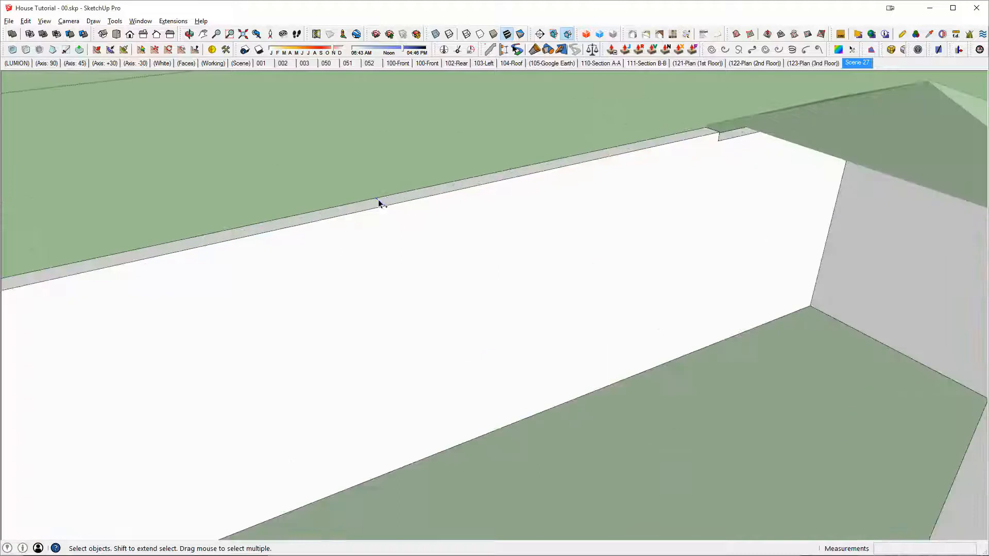
pyautogui.scroll(-6, 476, 236)
pyautogui.keyDown('shift'); pyautogui.moveTo(664, 332); pyautogui.dragTo(576, 249, button='middle'); pyautogui.keyUp('shift')
pyautogui.scroll(3, 673, 326)
pyautogui.scroll(1, 683, 290)
pyautogui.keyDown('shift'); pyautogui.moveTo(683, 290); pyautogui.dragTo(693, 320, button='middle'); pyautogui.keyUp('shift')
pyautogui.scroll(2, 697, 315)
pyautogui.scroll(-1, 618, 287)
pyautogui.scroll(-1, 409, 367)
pyautogui.press('m')
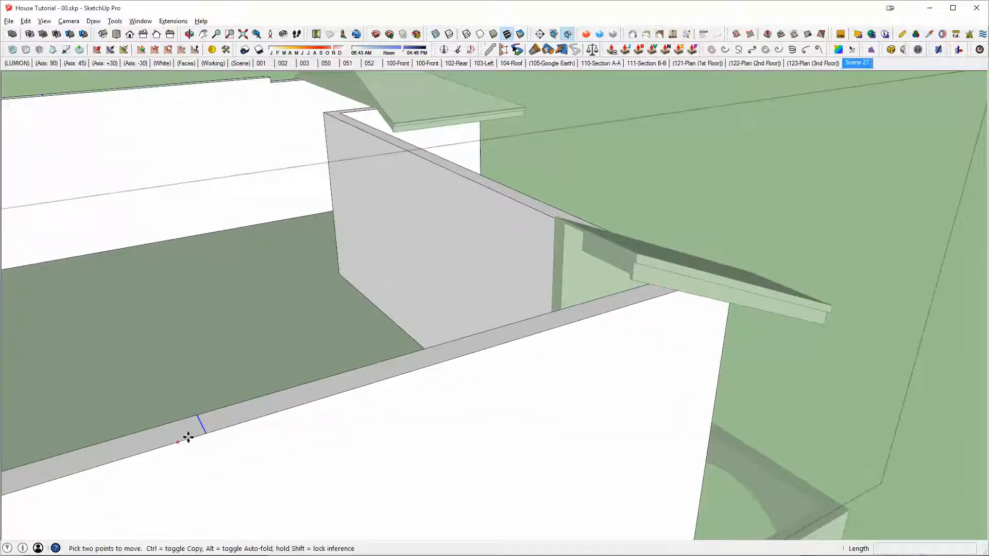
pyautogui.click(205, 434)
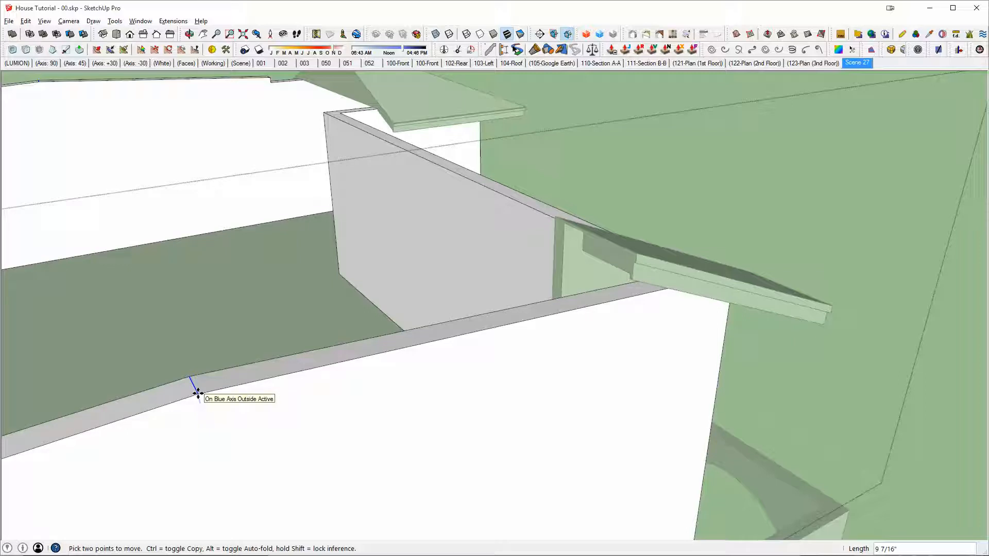
pyautogui.press('x')
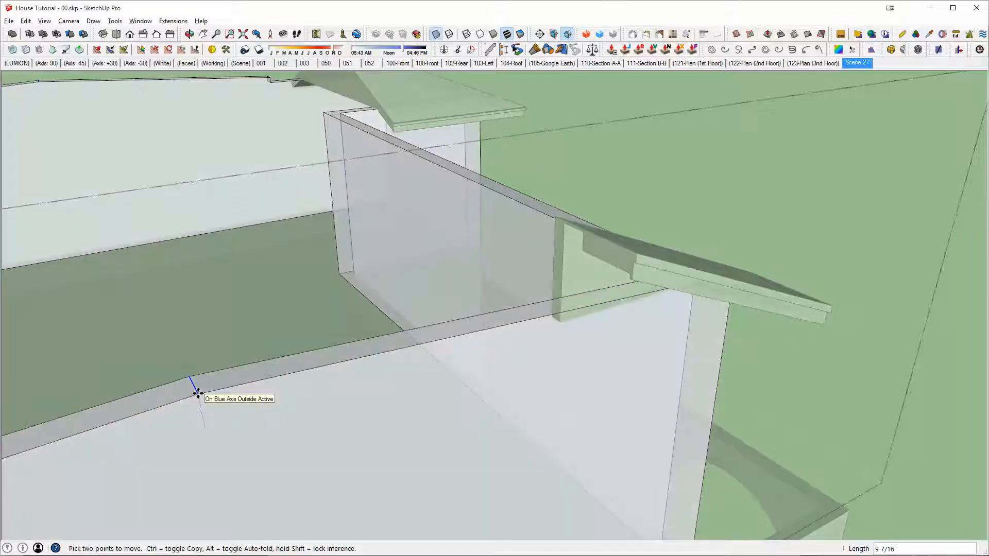
pyautogui.moveTo(198, 393); pyautogui.dragTo(640, 261, button='middle')
pyautogui.scroll(4, 676, 292)
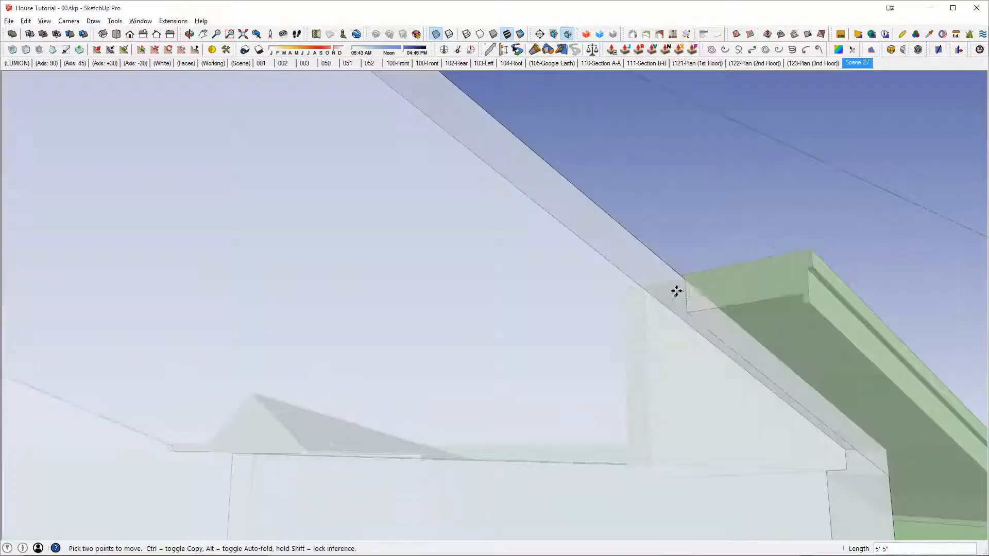
pyautogui.press('x')
pyautogui.moveTo(728, 347); pyautogui.dragTo(940, 391, button='middle')
# Step: Leave the walls group and open the roof group containing the eave samples
pyautogui.scroll(-3, 570, 435)
pyautogui.hotkey('shift', 'h')
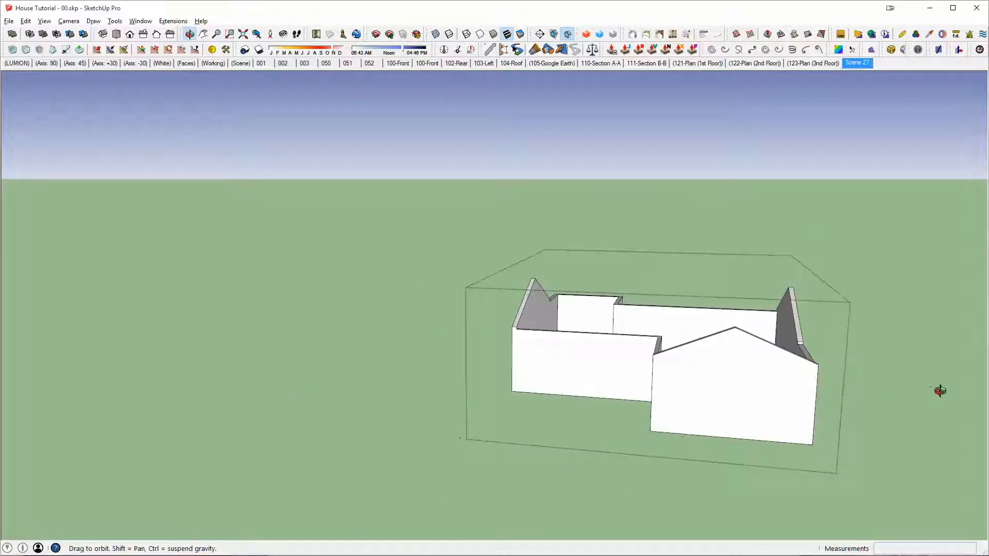
pyautogui.moveTo(473, 287); pyautogui.dragTo(663, 425, button='middle')
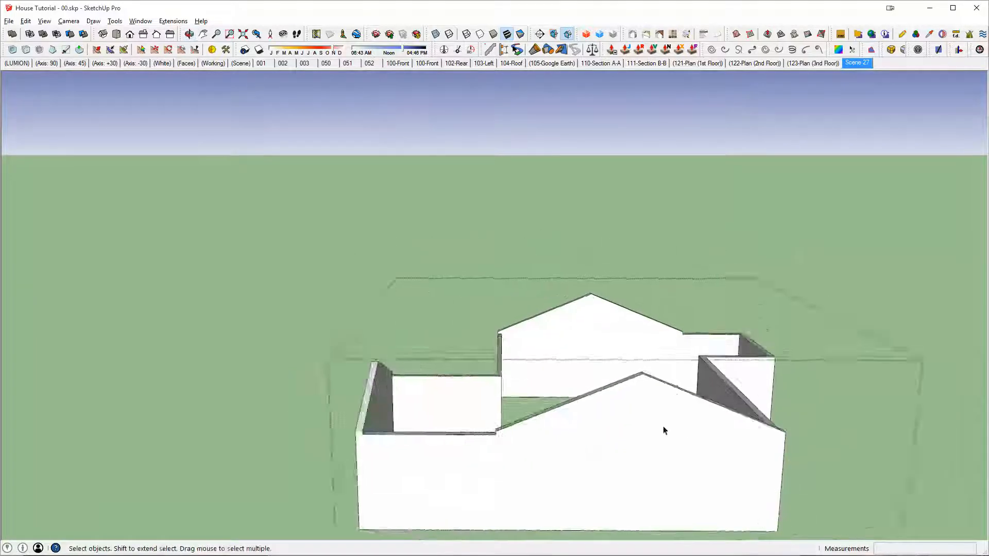
pyautogui.scroll(3, 663, 425)
pyautogui.doubleClick(735, 415)
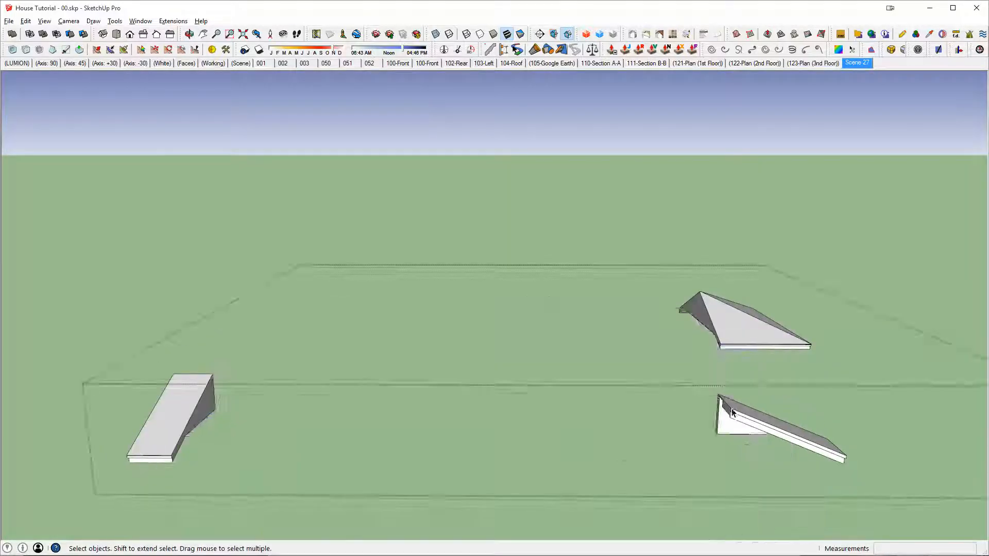
pyautogui.moveTo(734, 413); pyautogui.dragTo(656, 363, button='middle')
pyautogui.scroll(1, 657, 366)
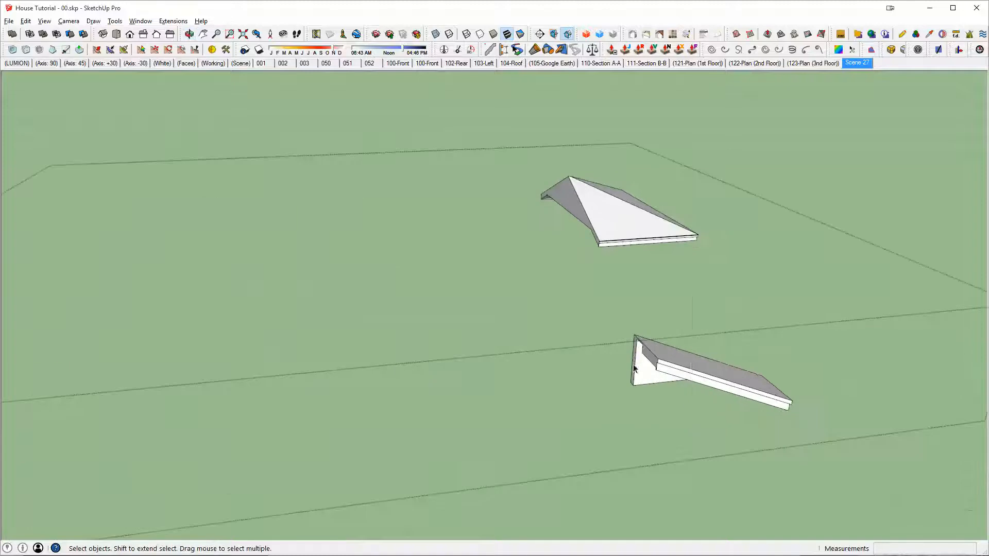
# Step: Try to extend the rear-corner eave sample by moving its upper end up the slope to the side wall's gable peak
pyautogui.doubleClick(655, 362)
pyautogui.moveTo(526, 270); pyautogui.dragTo(739, 509)
pyautogui.press('i')
pyautogui.scroll(2, 648, 362)
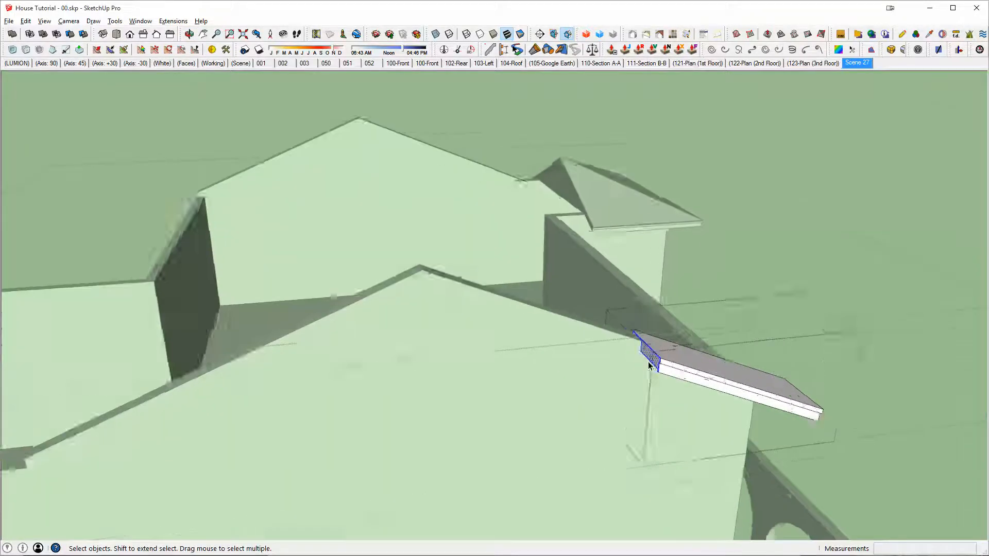
pyautogui.moveTo(648, 362); pyautogui.dragTo(702, 238, button='middle')
pyautogui.scroll(1, 652, 345)
pyautogui.press('m')
pyautogui.click(668, 344)
pyautogui.scroll(-4, 701, 240)
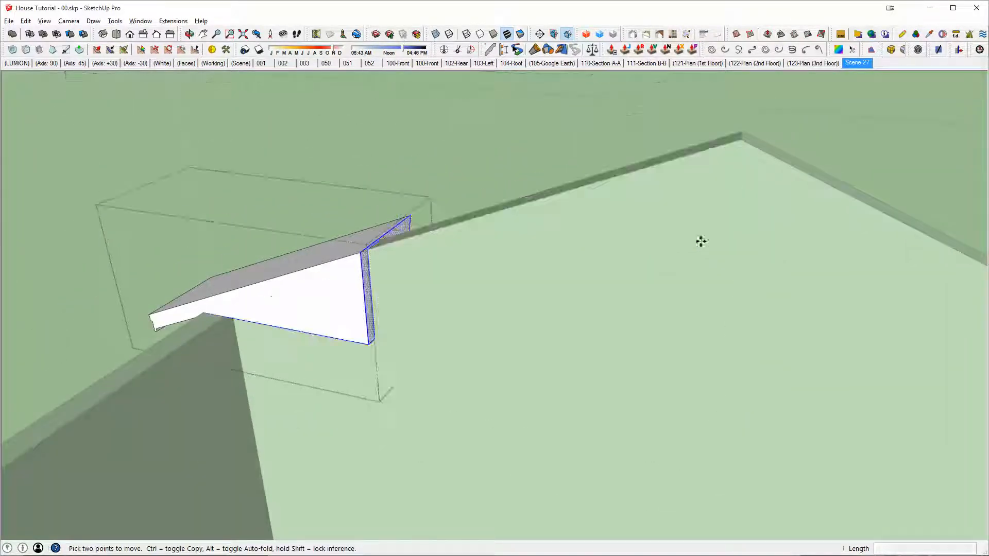
pyautogui.moveTo(322, 317); pyautogui.dragTo(472, 324, button='middle')
pyautogui.moveTo(564, 327); pyautogui.dragTo(407, 302, button='middle')
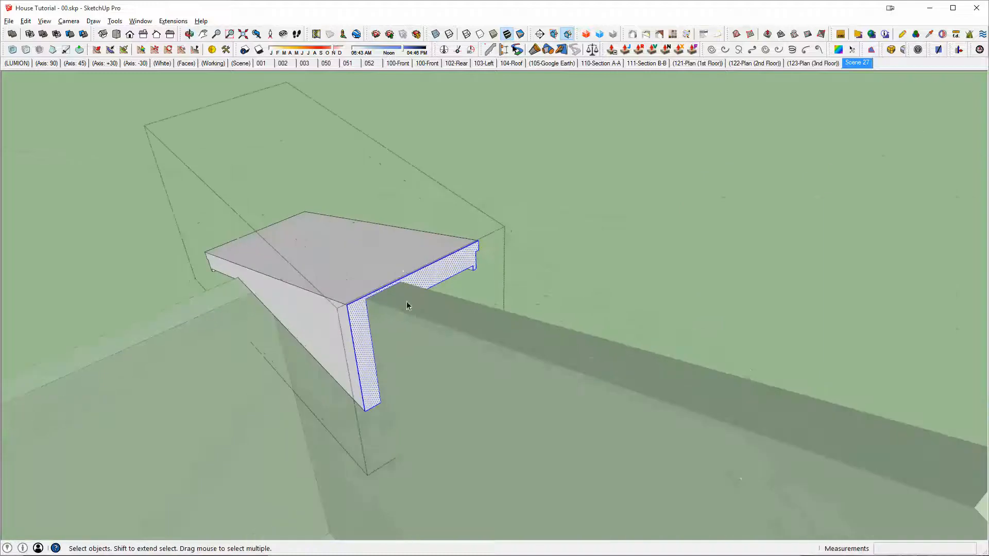
pyautogui.click(366, 304)
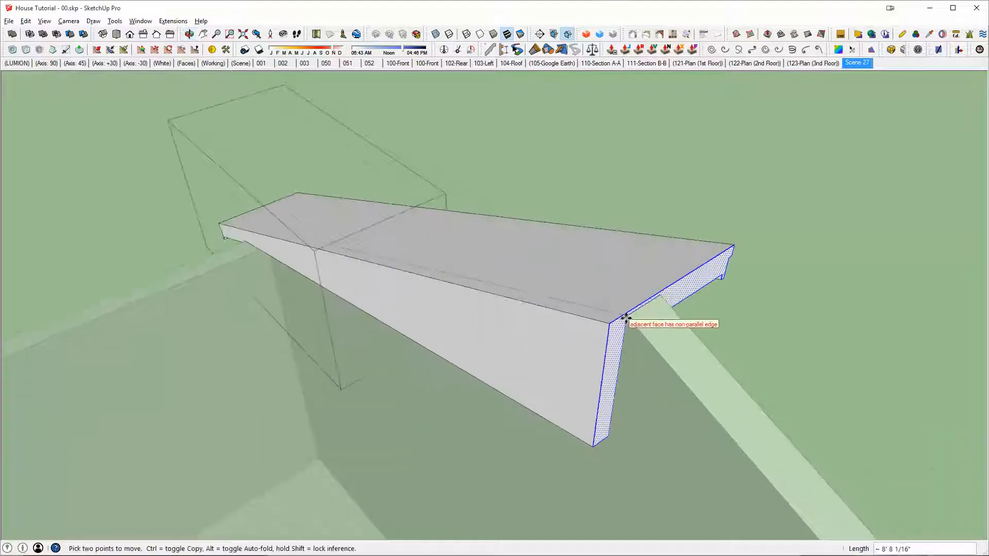
pyautogui.moveTo(627, 317); pyautogui.dragTo(616, 391, button='middle')
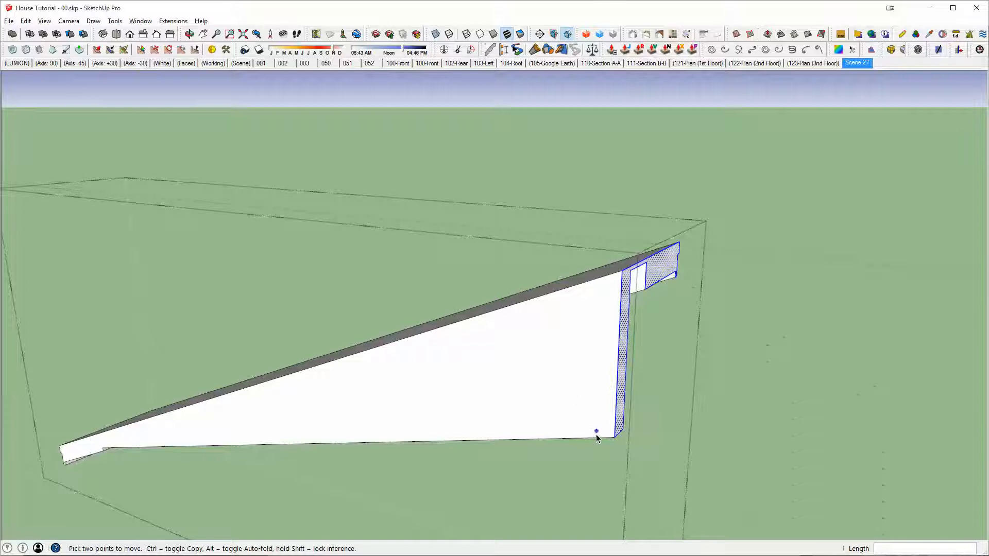
# Step: Try to move the extended sample's lower inner edge vertically, and leave the sample
pyautogui.click(612, 437)
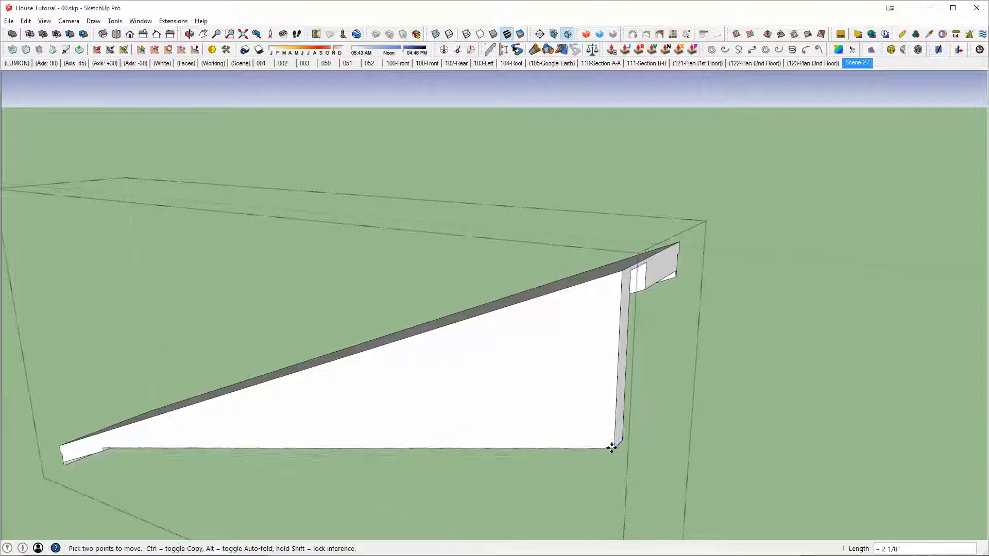
pyautogui.scroll(-5, 378, 387)
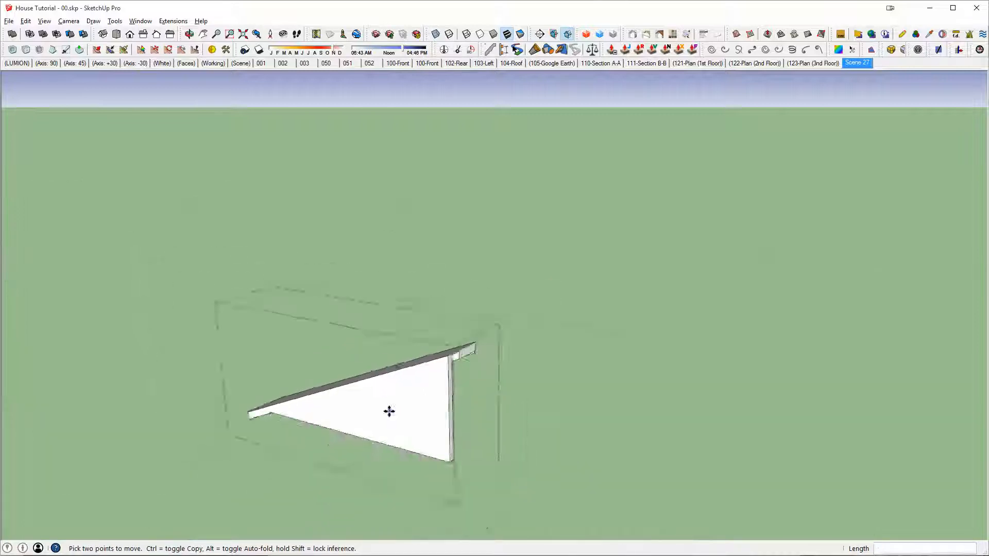
pyautogui.keyDown('shift'); pyautogui.moveTo(388, 411); pyautogui.dragTo(319, 231, button='middle'); pyautogui.keyUp('shift')
pyautogui.press('space')
pyautogui.press('Escape')
# Step: Reopen the rear-corner eave sample and move its upper end face along the slope to the side wall's gable peak
pyautogui.keyDown('shift'); pyautogui.moveTo(616, 509); pyautogui.dragTo(608, 320, button='middle'); pyautogui.keyUp('shift')
pyautogui.click(588, 339)
pyautogui.doubleClick(588, 339)
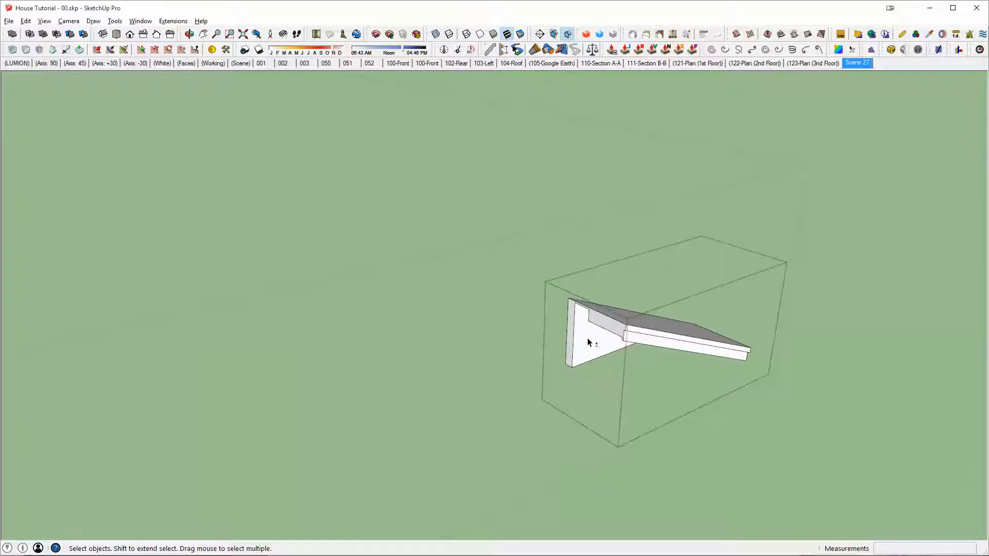
pyautogui.press('i')
pyautogui.moveTo(529, 294); pyautogui.dragTo(627, 390)
pyautogui.press('i')
pyautogui.moveTo(627, 390); pyautogui.dragTo(588, 394, button='middle')
pyautogui.press('i')
pyautogui.scroll(3, 533, 343)
pyautogui.scroll(1, 534, 345)
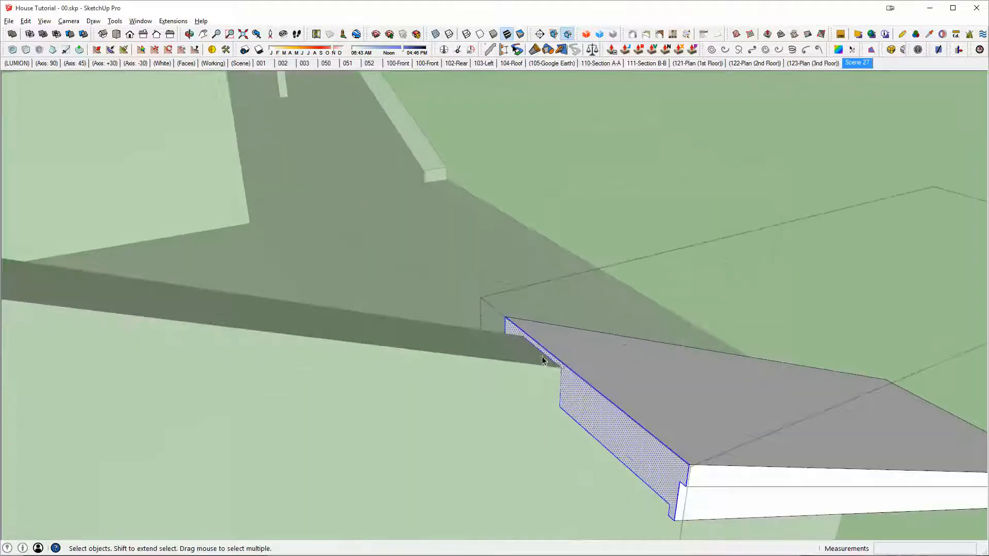
pyautogui.click(559, 367)
pyautogui.scroll(-2, 559, 368)
pyautogui.keyDown('shift'); pyautogui.moveTo(58, 289); pyautogui.dragTo(709, 229, button='middle'); pyautogui.keyUp('shift')
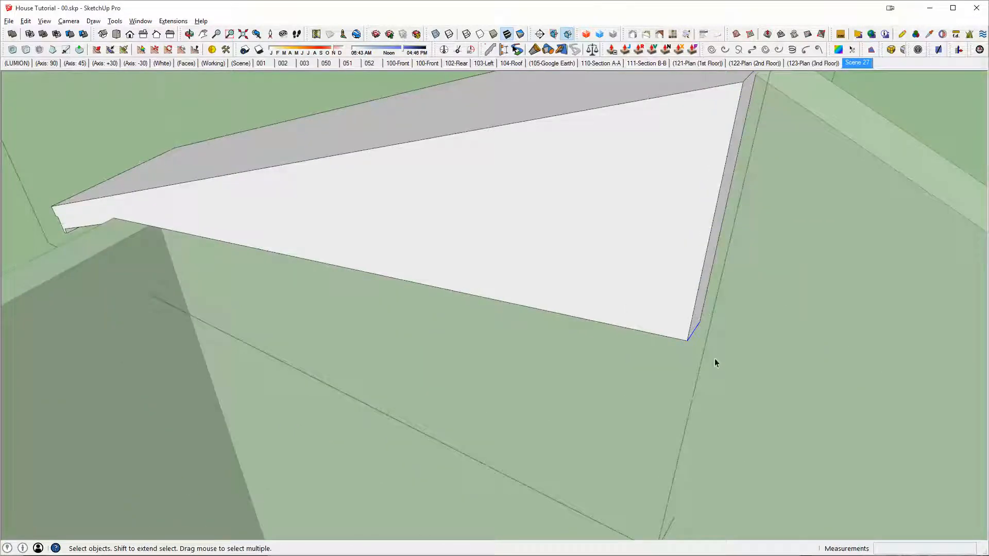
# Step: Move the extended sample's lower inner edge down, aligned to the corner at its eave end, and leave the sample
pyautogui.click(689, 338)
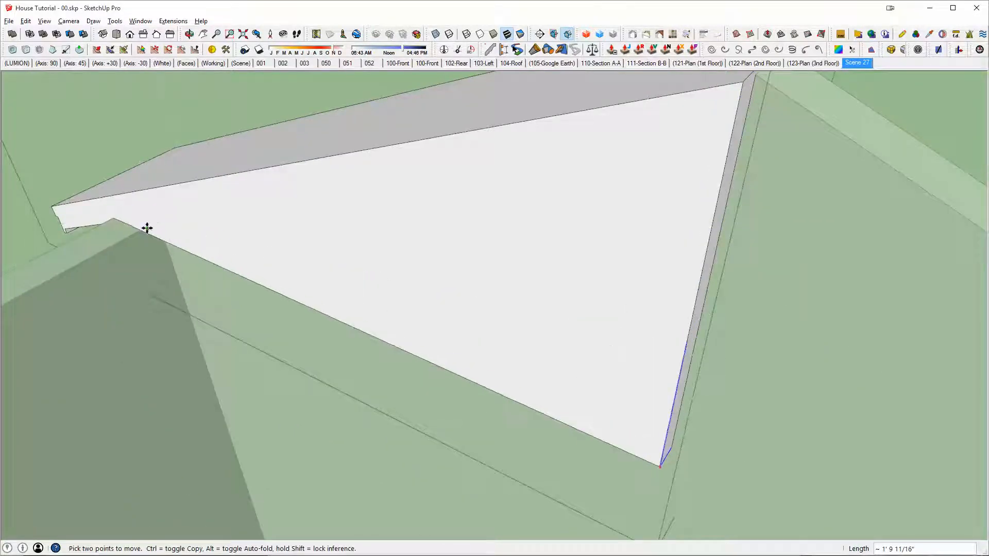
pyautogui.click(114, 218)
pyautogui.scroll(-4, 592, 258)
pyautogui.moveTo(591, 258)
pyautogui.mouseDown(button='middle')
pyautogui.moveTo(302, 292)
pyautogui.moveTo(695, 256)
pyautogui.moveTo(449, 237)
pyautogui.moveTo(641, 263)
pyautogui.moveTo(449, 385)
pyautogui.moveTo(767, 360)
pyautogui.mouseUp(button='middle')
pyautogui.scroll(-3, 302, 291)
pyautogui.press('space')
# Step: Copy the front-corner eave sample beside itself and mirror the copy with a red-axis scale of -1
pyautogui.scroll(-2, 450, 237)
pyautogui.hotkey('alt', 'h')
pyautogui.scroll(-2, 709, 342)
pyautogui.press('m')
pyautogui.press('ctrl')
pyautogui.click(765, 360)
pyautogui.click(634, 351)
pyautogui.press('s')
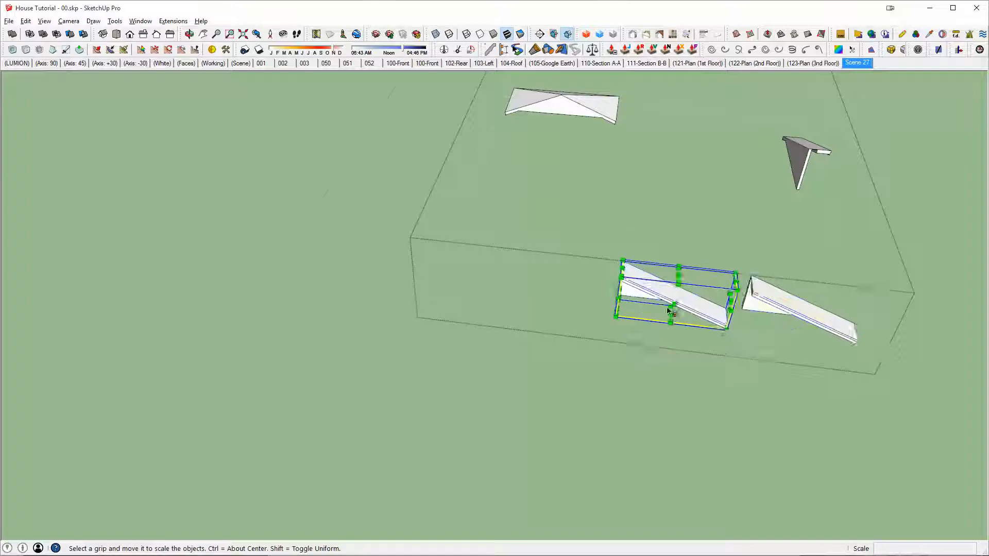
pyautogui.scroll(2, 685, 324)
pyautogui.moveTo(751, 299); pyautogui.dragTo(704, 296)
pyautogui.write('-')
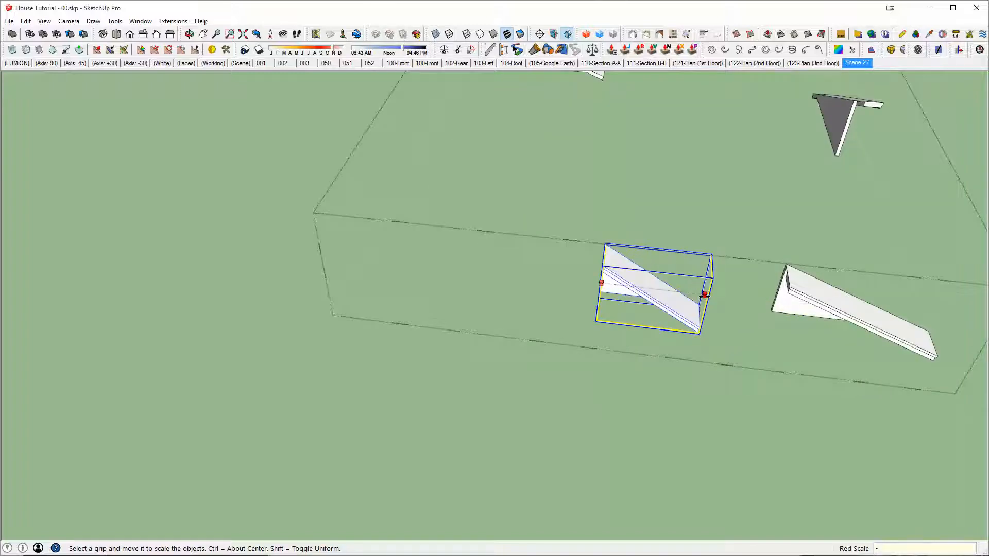
pyautogui.write('1')
pyautogui.press('Return')
# Step: Move the mirrored copy so its upper end meets the front-corner sample at the ridge, and merge both halves with Outer Shell
pyautogui.press('m')
pyautogui.click(605, 243)
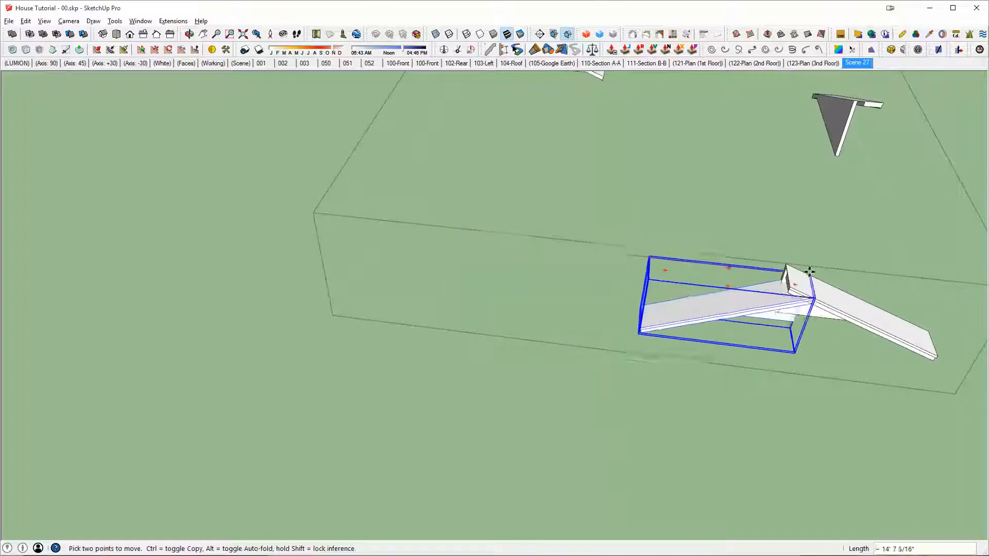
pyautogui.moveTo(800, 293); pyautogui.dragTo(601, 315, button='middle')
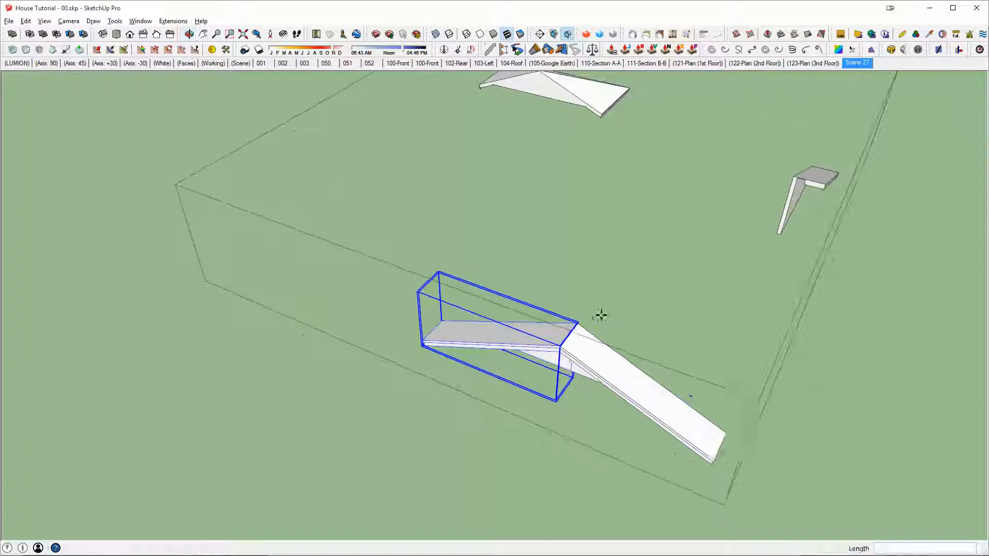
pyautogui.hotkey('shift', 'o')
pyautogui.moveTo(589, 350); pyautogui.dragTo(782, 344, button='middle')
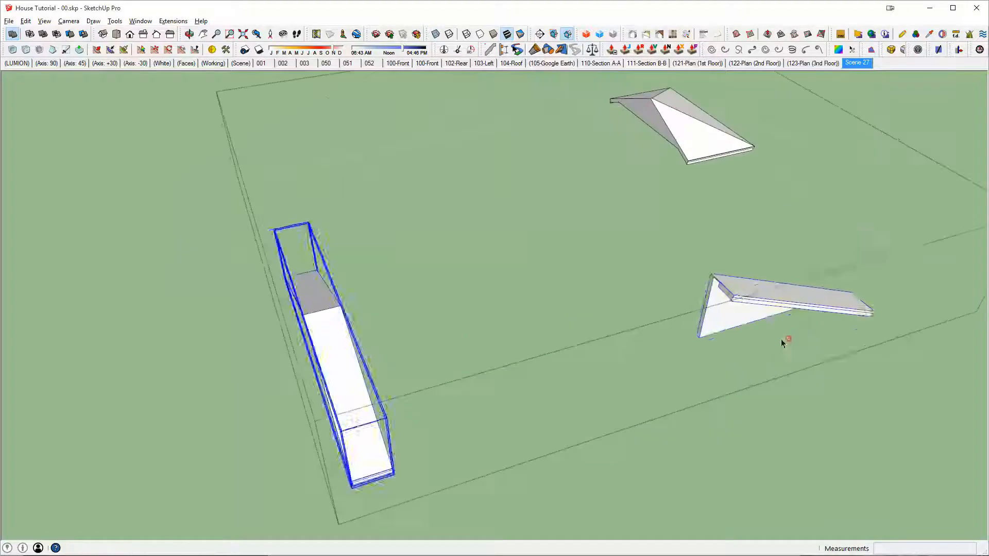
# Step: Copy the rear-corner eave sample along the side wall and mirror the copy with a red-axis scale of -1
pyautogui.click(744, 299)
pyautogui.scroll(-1, 744, 299)
pyautogui.press('m')
pyautogui.press('ctrl')
pyautogui.click(716, 347)
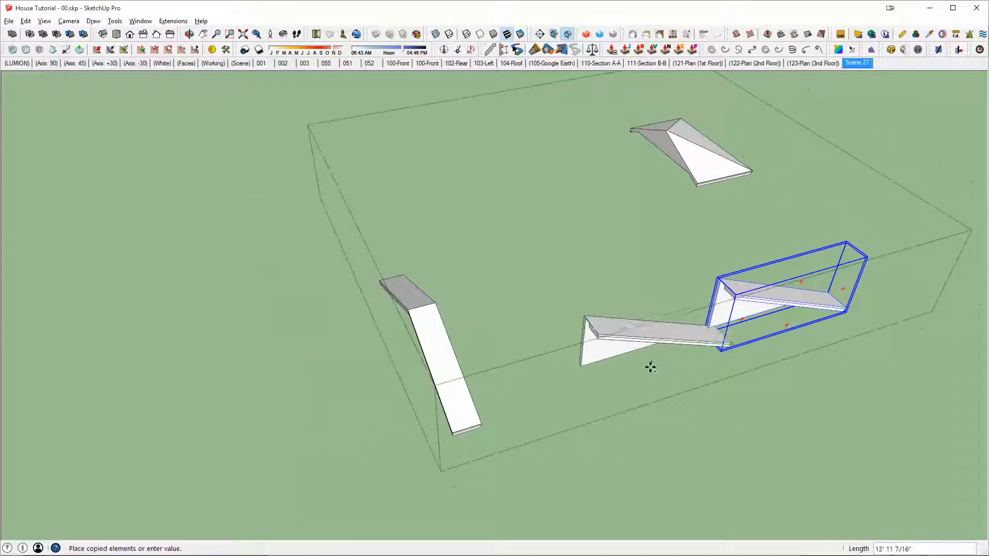
pyautogui.click(642, 371)
pyautogui.scroll(3, 641, 371)
pyautogui.press('s')
pyautogui.moveTo(775, 272); pyautogui.dragTo(734, 283)
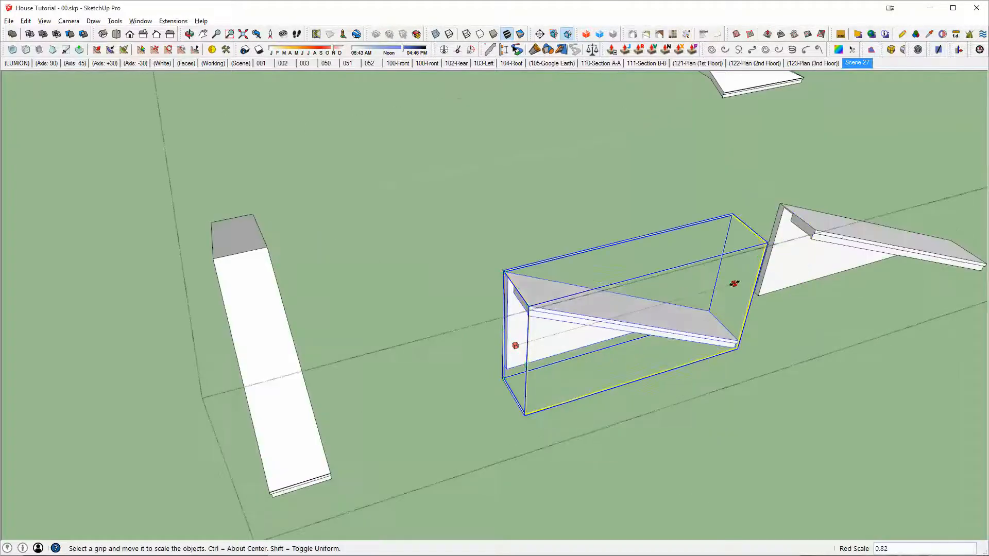
pyautogui.write('-1')
pyautogui.press('Return')
# Step: Move the mirrored copy so its upper end meets the rear-corner sample at the ridge, and combine both halves into one piece
pyautogui.press('m')
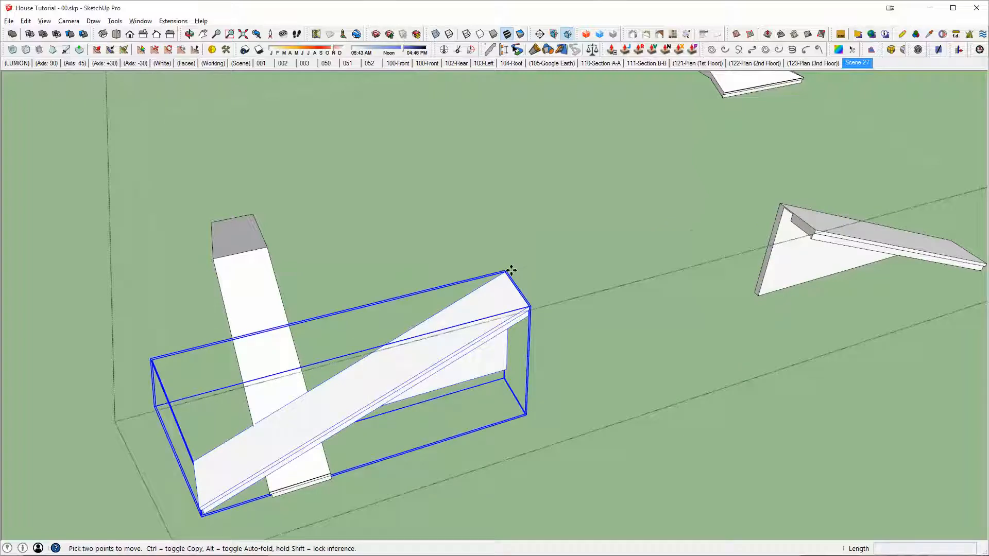
pyautogui.click(506, 271)
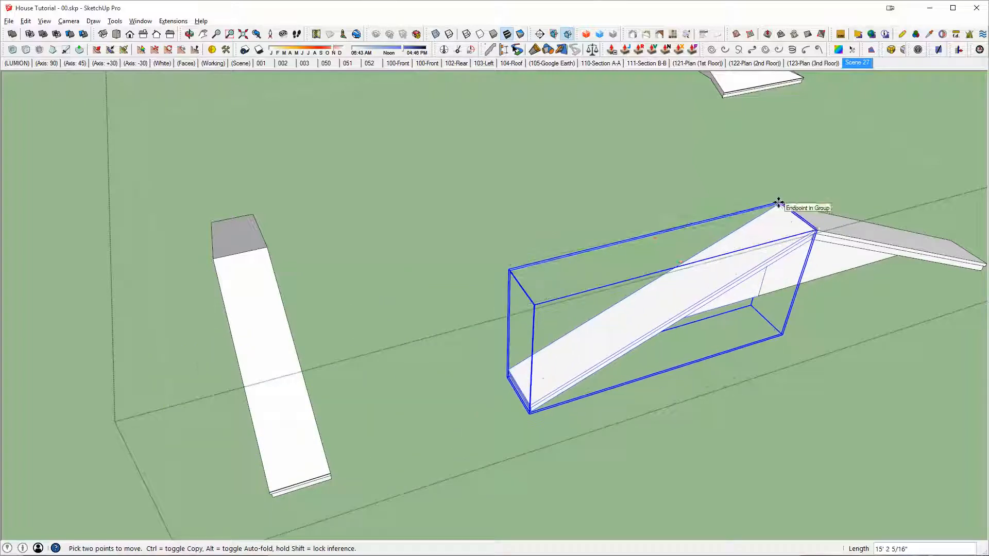
pyautogui.scroll(-3, 784, 222)
pyautogui.keyDown('shift'); pyautogui.moveTo(774, 233); pyautogui.dragTo(710, 307, button='middle'); pyautogui.keyUp('shift')
pyautogui.press('space')
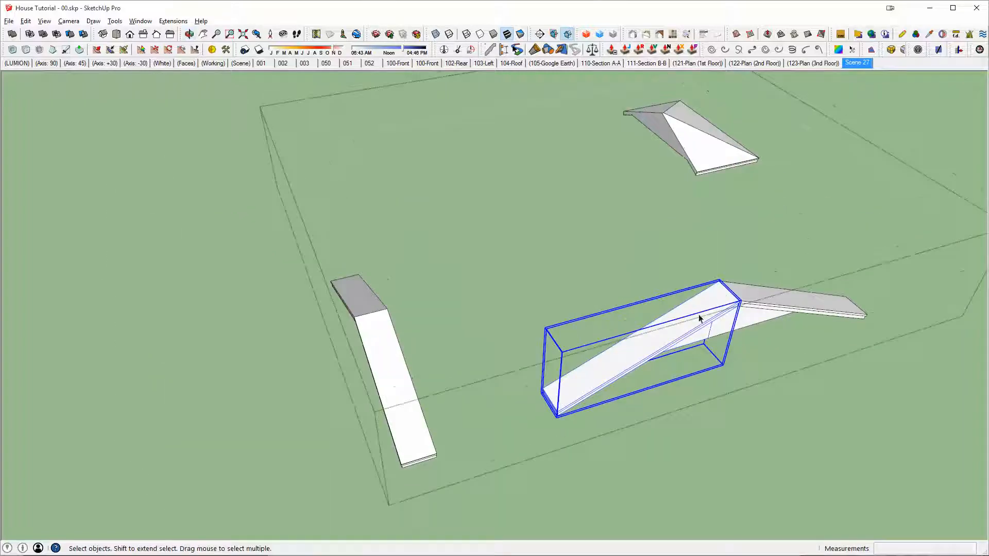
pyautogui.moveTo(773, 300); pyautogui.dragTo(790, 262, button='middle')
pyautogui.press('p')
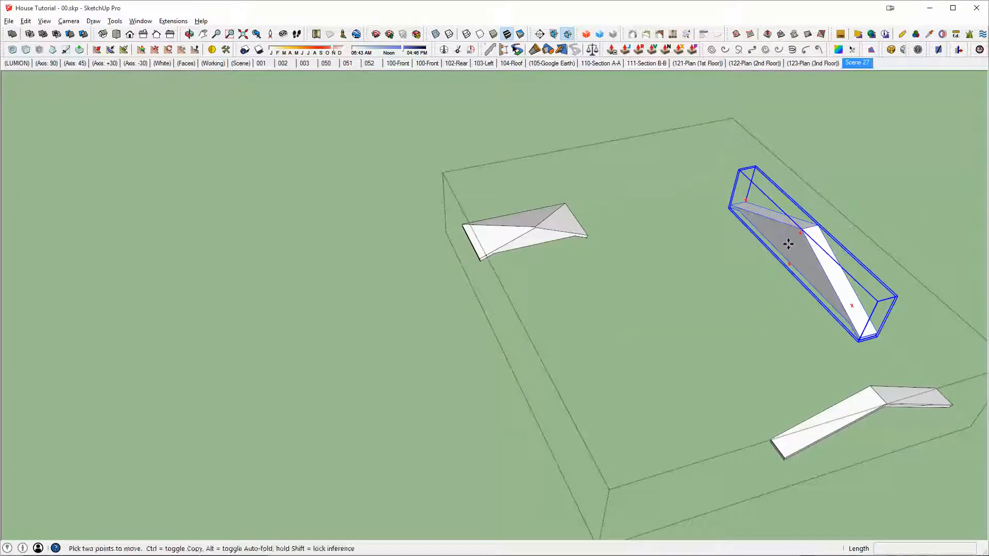
# Step: Copy the combined side-wall gable eave piece inward toward the opposite side wall and mirror the copy
pyautogui.press('ctrl')
pyautogui.click(788, 244)
pyautogui.click(654, 280)
pyautogui.press('s')
pyautogui.scroll(1, 679, 290)
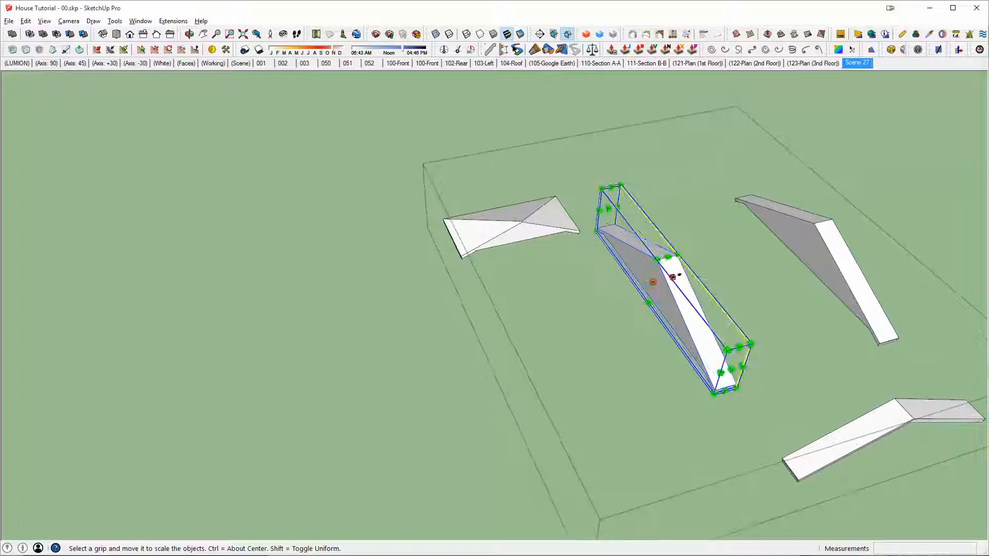
pyautogui.moveTo(673, 277); pyautogui.dragTo(651, 283)
pyautogui.press('Return')
# Step: Move the mirrored gable eave piece into place on top of the opposite side's gable wall
pyautogui.moveTo(653, 283); pyautogui.dragTo(746, 242, button='middle')
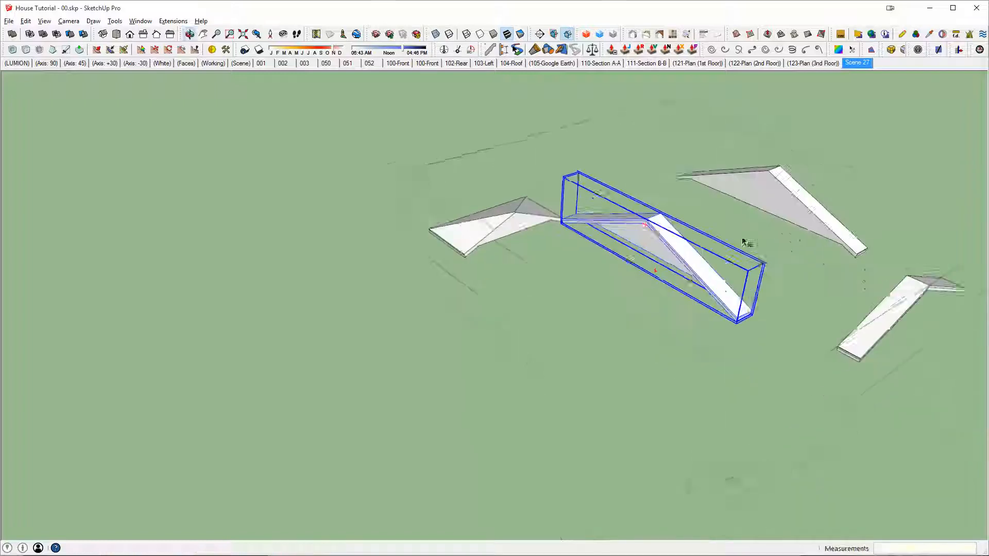
pyautogui.scroll(2, 664, 247)
pyautogui.press('m')
pyautogui.click(653, 248)
pyautogui.moveTo(617, 261); pyautogui.dragTo(332, 307, button='middle')
pyautogui.scroll(2, 361, 325)
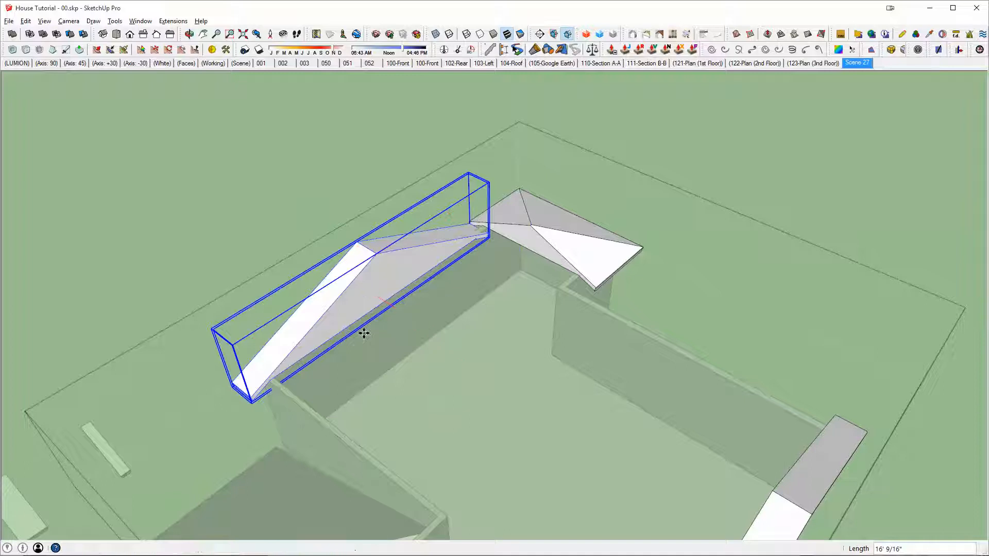
pyautogui.keyDown('shift'); pyautogui.moveTo(451, 303); pyautogui.dragTo(530, 243, button='middle'); pyautogui.keyUp('shift')
# Step: Extrude the placed piece's gable profile about 38' 4" across the house to meet the other gable eave piece
pyautogui.press('space')
pyautogui.doubleClick(473, 205)
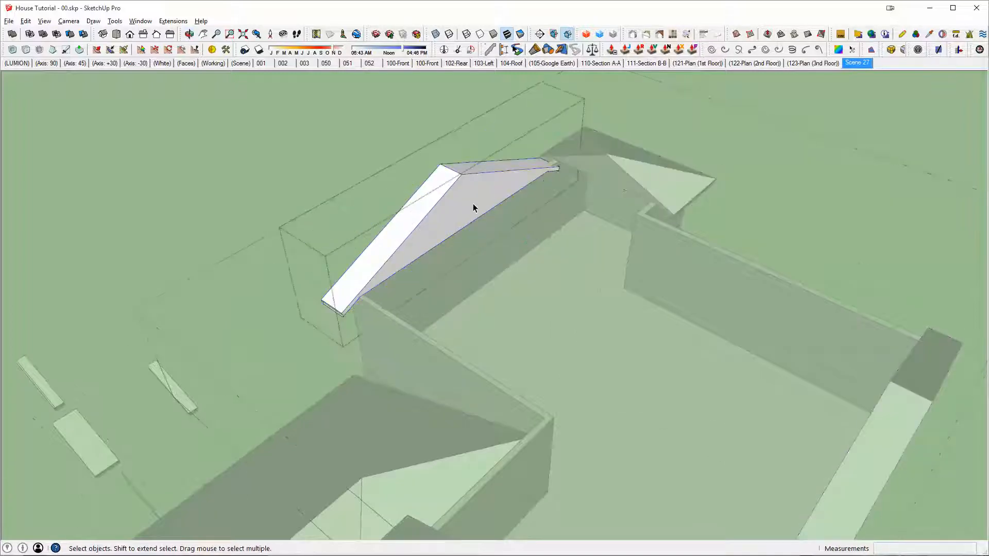
pyautogui.press('p')
pyautogui.click(473, 207)
pyautogui.keyDown('shift'); pyautogui.moveTo(719, 277); pyautogui.dragTo(613, 214, button='middle'); pyautogui.keyUp('shift')
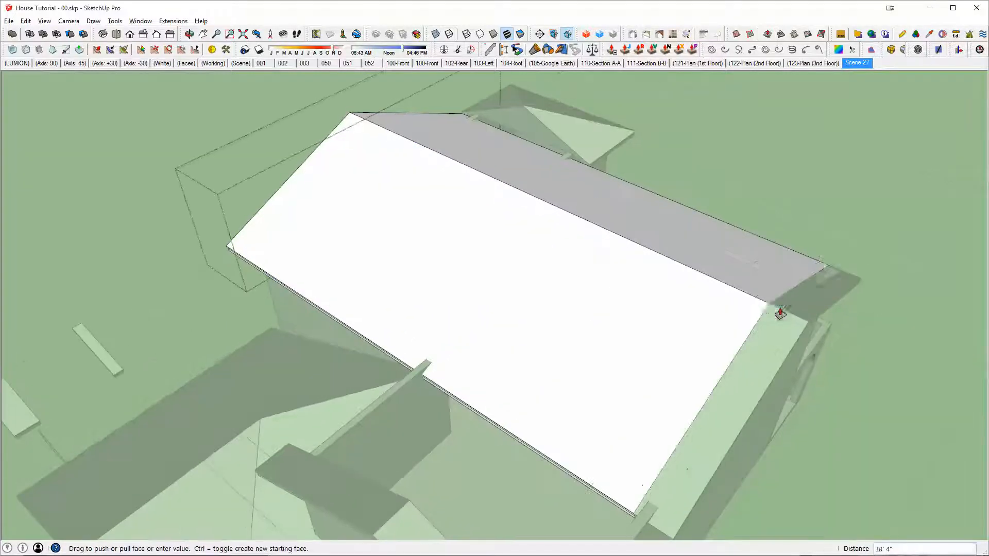
pyautogui.click(768, 304)
pyautogui.moveTo(752, 295); pyautogui.dragTo(297, 206, button='middle')
pyautogui.press('space')
pyautogui.press('Escape')
pyautogui.click(650, 293)
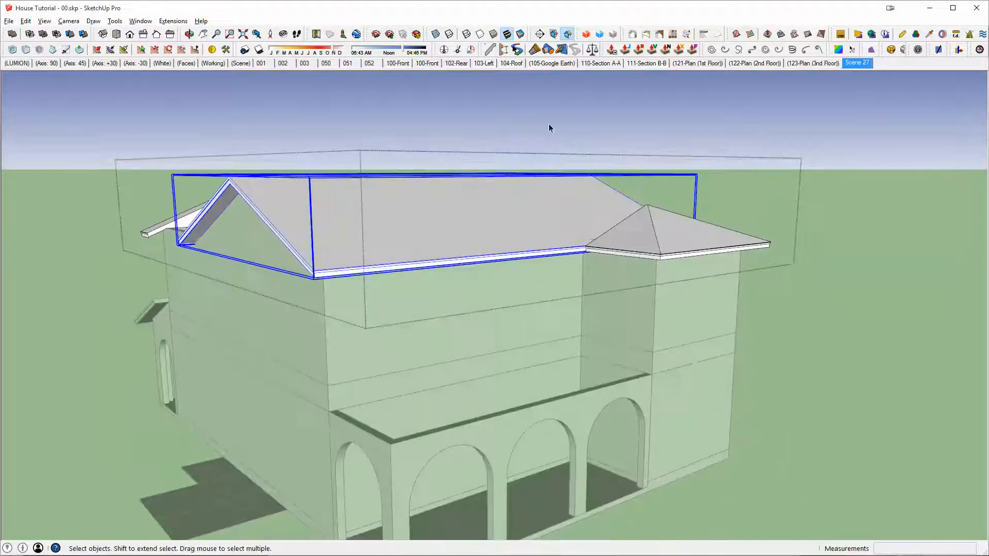
# Step: Move the main roof's gable-end face about 4" so its edge lines up with the lower roof's eave corner
pyautogui.moveTo(630, 223); pyautogui.dragTo(244, 258, button='middle')
pyautogui.scroll(4, 327, 316)
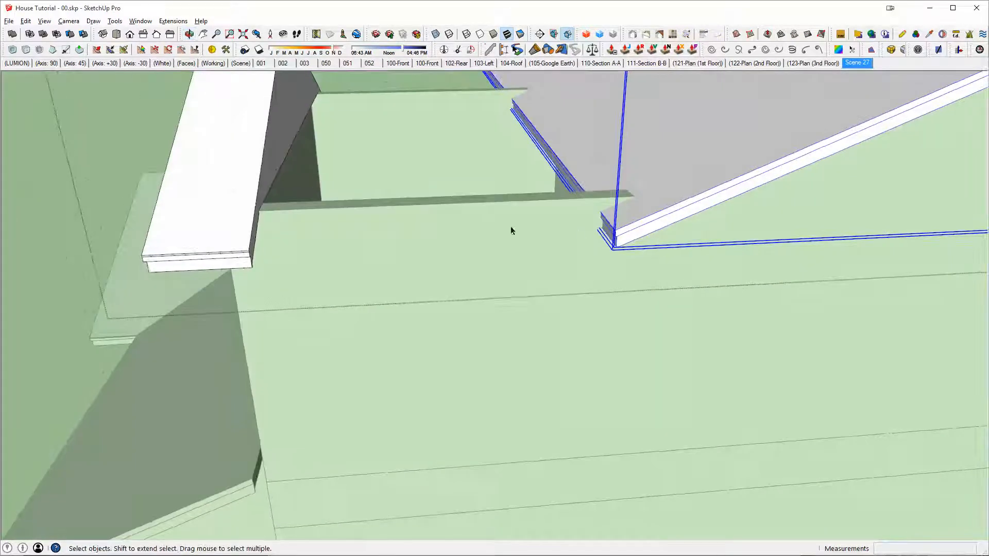
pyautogui.moveTo(512, 231); pyautogui.dragTo(614, 327, button='middle')
pyautogui.scroll(3, 614, 329)
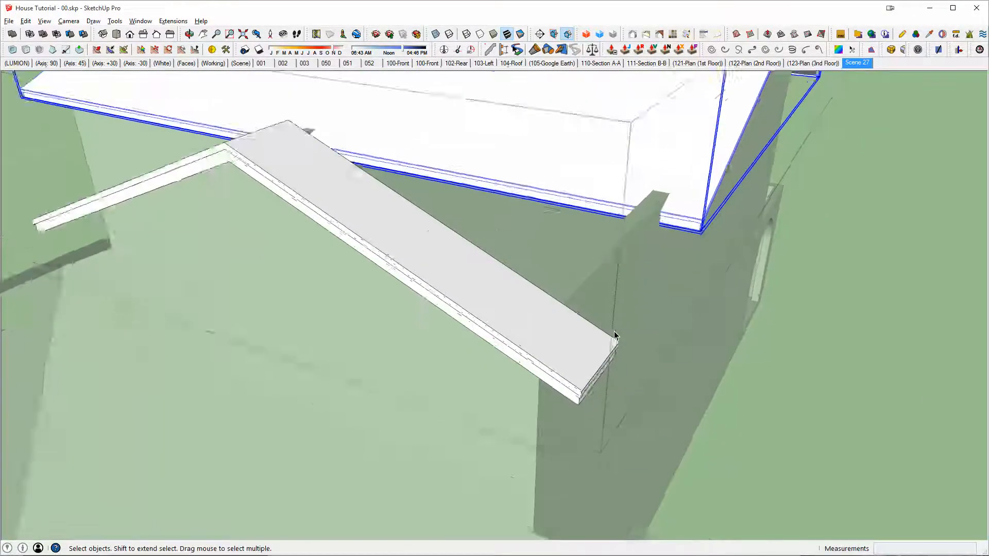
pyautogui.moveTo(644, 260)
pyautogui.mouseDown(button='middle')
pyautogui.moveTo(466, 298)
pyautogui.moveTo(563, 247)
pyautogui.moveTo(471, 199)
pyautogui.moveTo(558, 182)
pyautogui.mouseUp(button='middle')
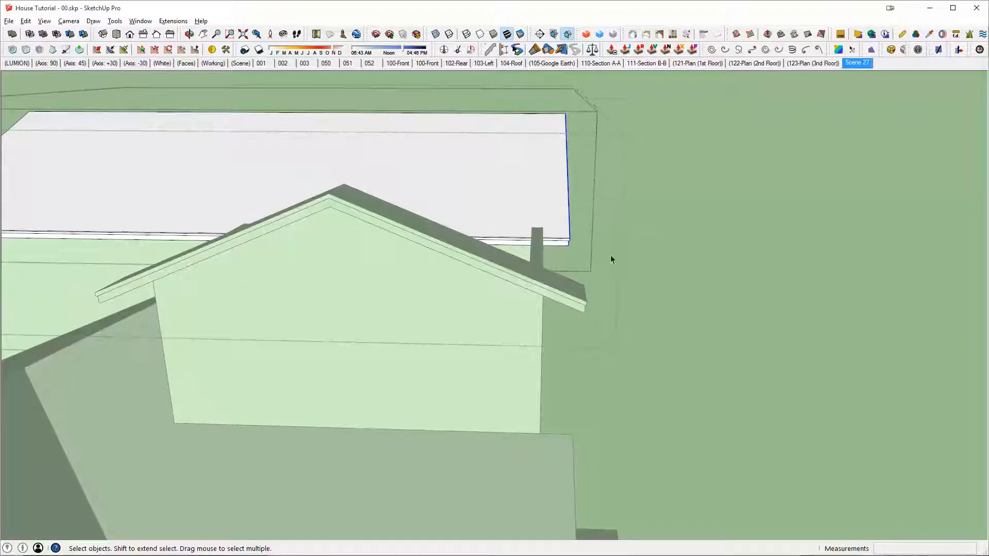
pyautogui.press('x')
pyautogui.moveTo(552, 101); pyautogui.dragTo(547, 144, button='middle')
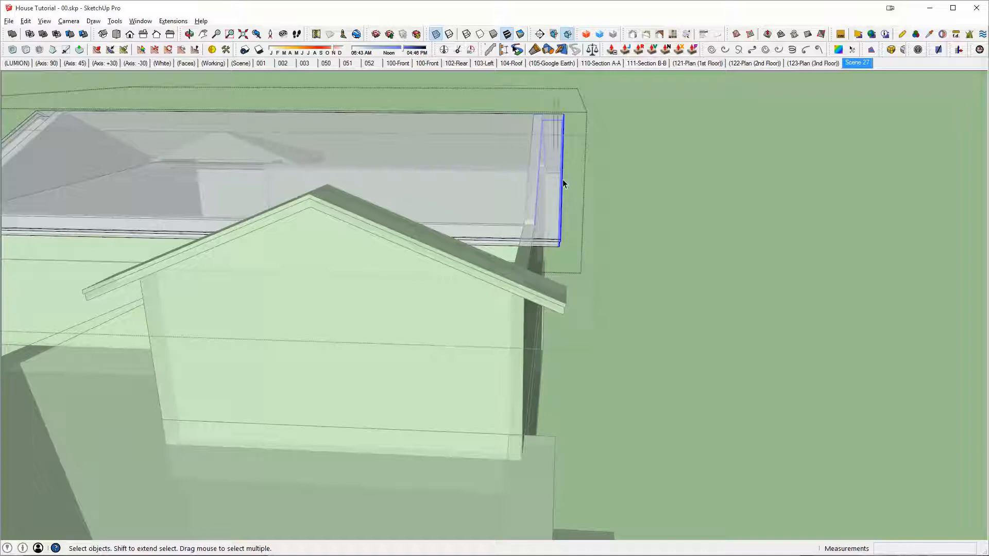
pyautogui.press('x')
pyautogui.scroll(5, 583, 259)
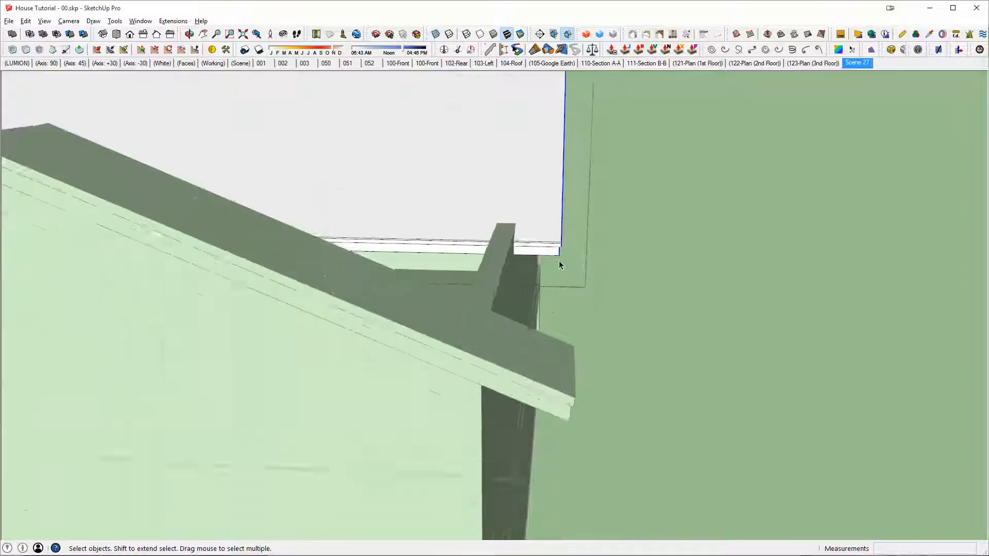
pyautogui.press('m')
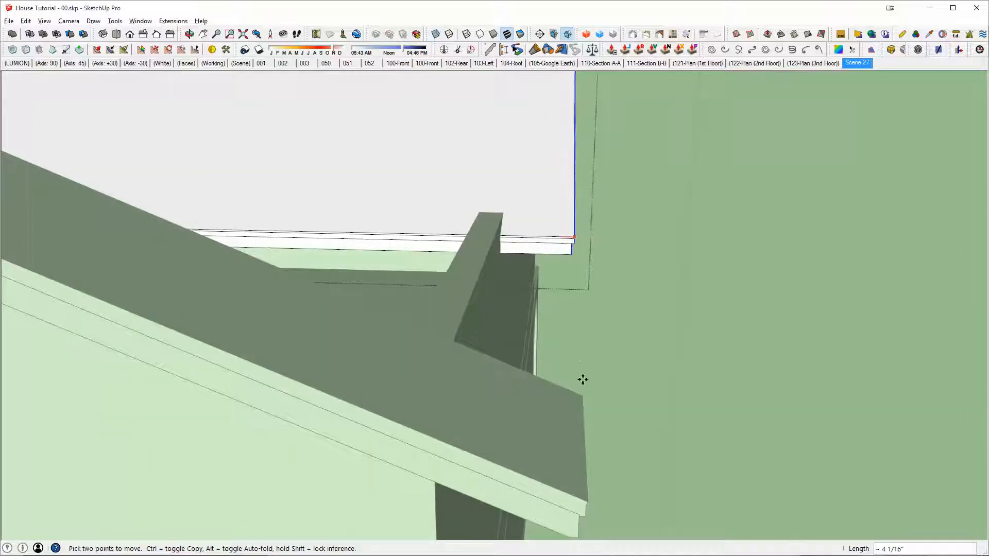
pyautogui.click(583, 396)
# Step: Select the fascia faces at the main roof's opposite gable end and shift them about 3 9/16" to line up with the neighbouring eave
pyautogui.scroll(-5, 533, 259)
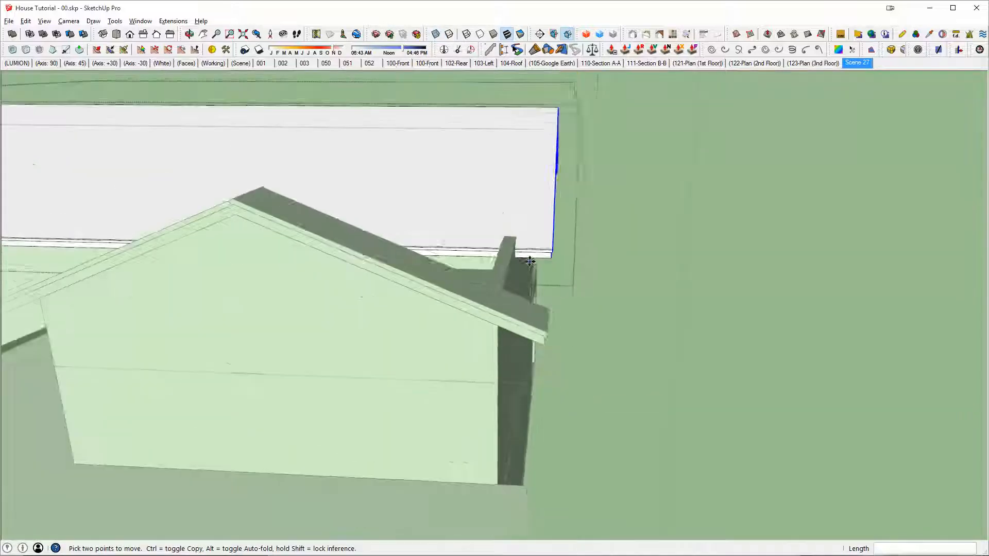
pyautogui.moveTo(531, 260); pyautogui.dragTo(644, 247, button='middle')
pyautogui.keyDown('shift'); pyautogui.moveTo(644, 247); pyautogui.dragTo(435, 172, button='middle'); pyautogui.keyUp('shift')
pyautogui.press('space')
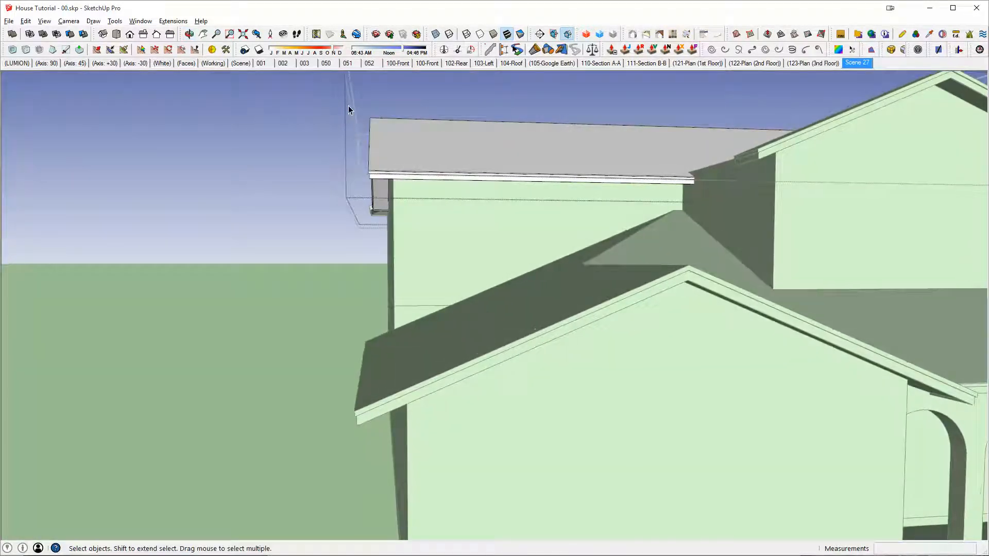
pyautogui.click(383, 232)
pyautogui.scroll(5, 381, 212)
pyautogui.moveTo(381, 211); pyautogui.dragTo(550, 309, button='middle')
pyautogui.scroll(5, 551, 296)
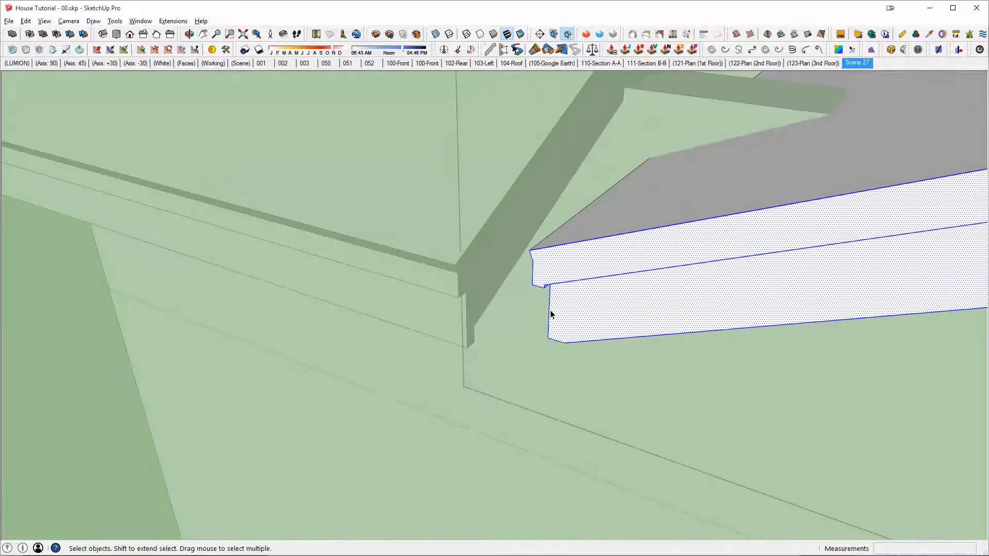
pyautogui.press('m')
pyautogui.click(547, 338)
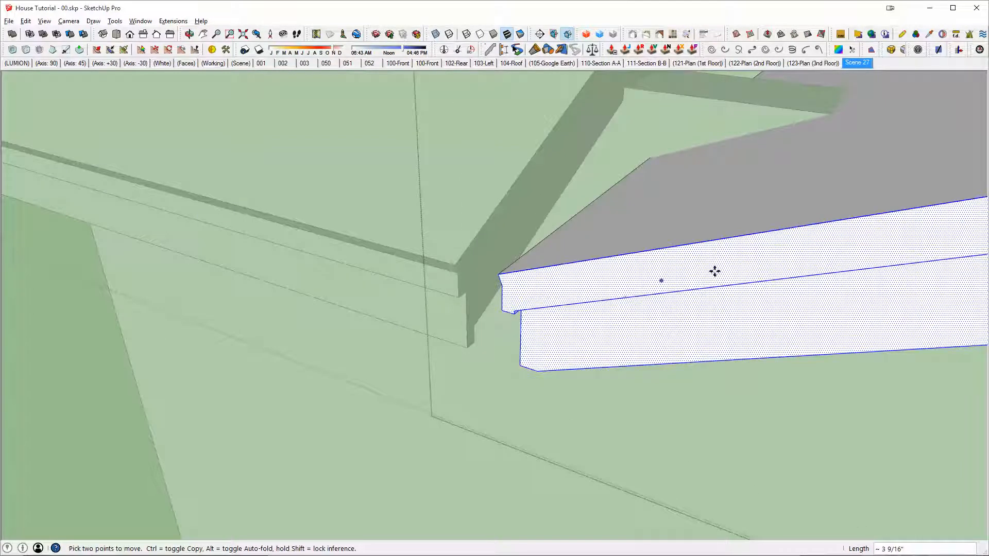
# Step: Examine how the adjusted main roof meets the gable walls, the hip section and the lower roofs
pyautogui.scroll(-5, 745, 264)
pyautogui.moveTo(744, 265)
pyautogui.mouseDown(button='middle')
pyautogui.moveTo(647, 242)
pyautogui.moveTo(515, 239)
pyautogui.mouseUp(button='middle')
pyautogui.scroll(-4, 587, 250)
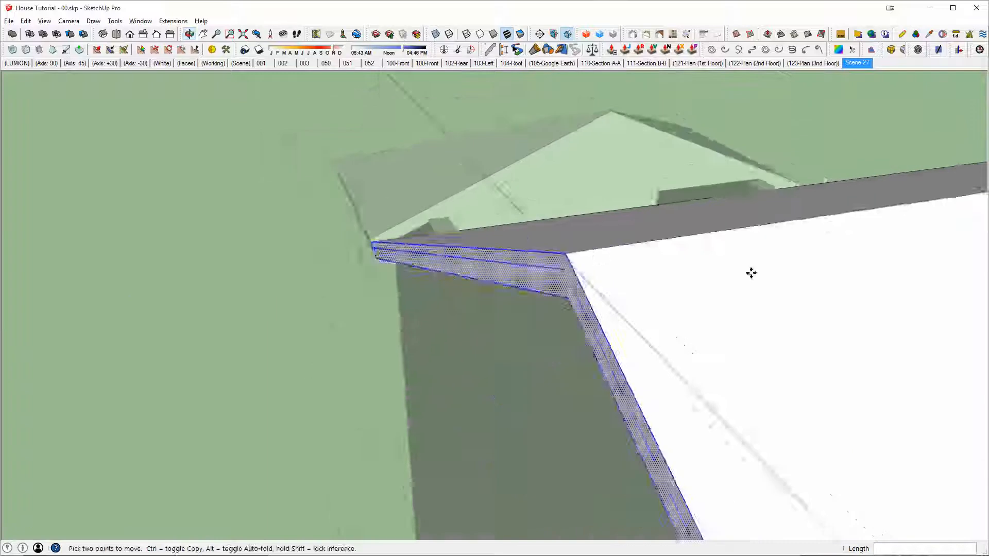
pyautogui.moveTo(751, 272); pyautogui.dragTo(528, 230, button='middle')
pyautogui.scroll(-4, 528, 230)
pyautogui.moveTo(729, 305); pyautogui.dragTo(466, 252, button='middle')
pyautogui.scroll(-7, 466, 252)
pyautogui.keyDown('shift'); pyautogui.moveTo(550, 273); pyautogui.dragTo(276, 296, button='middle'); pyautogui.keyUp('shift')
pyautogui.press('m')
pyautogui.scroll(3, 433, 335)
pyautogui.moveTo(433, 335); pyautogui.dragTo(636, 376, button='middle')
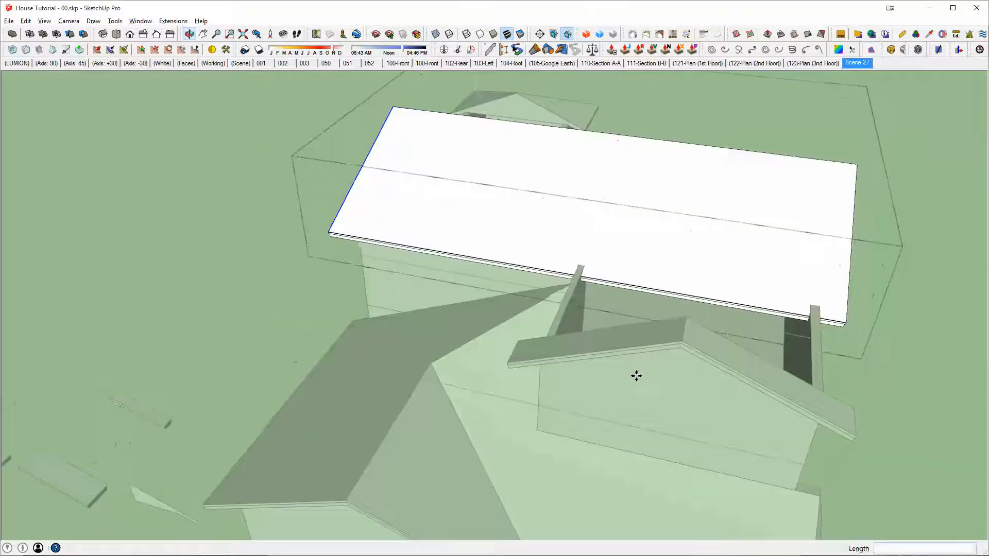
pyautogui.press('space')
pyautogui.moveTo(713, 347)
pyautogui.mouseDown(button='middle')
pyautogui.moveTo(612, 345)
pyautogui.moveTo(635, 378)
pyautogui.moveTo(536, 360)
pyautogui.moveTo(487, 363)
pyautogui.mouseUp(button='middle')
pyautogui.scroll(3, 487, 364)
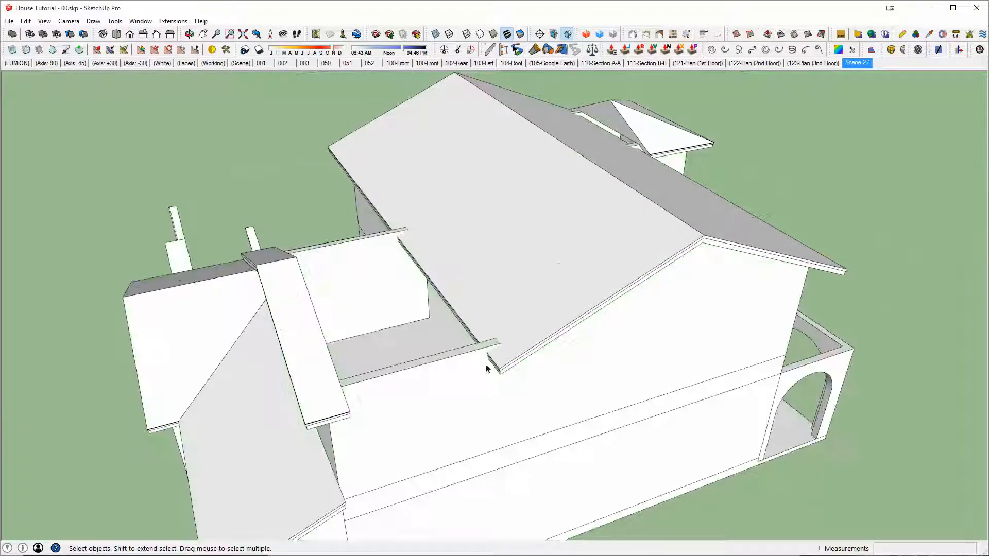
# Step: Open the roof group and draw a rectangle about 26' 6" by 2' 5" along the main roof's eave opposite the hip section
pyautogui.doubleClick(390, 219)
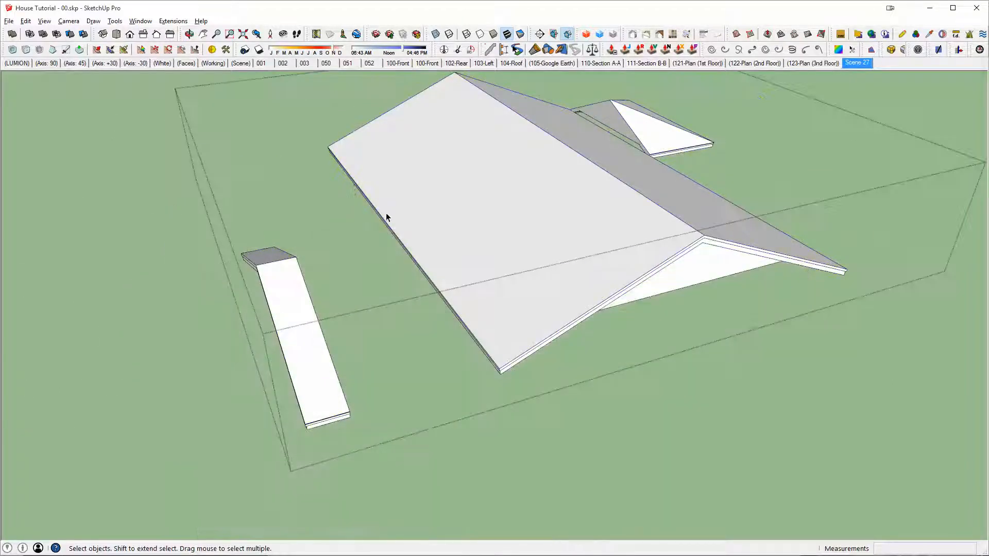
pyautogui.click(491, 384)
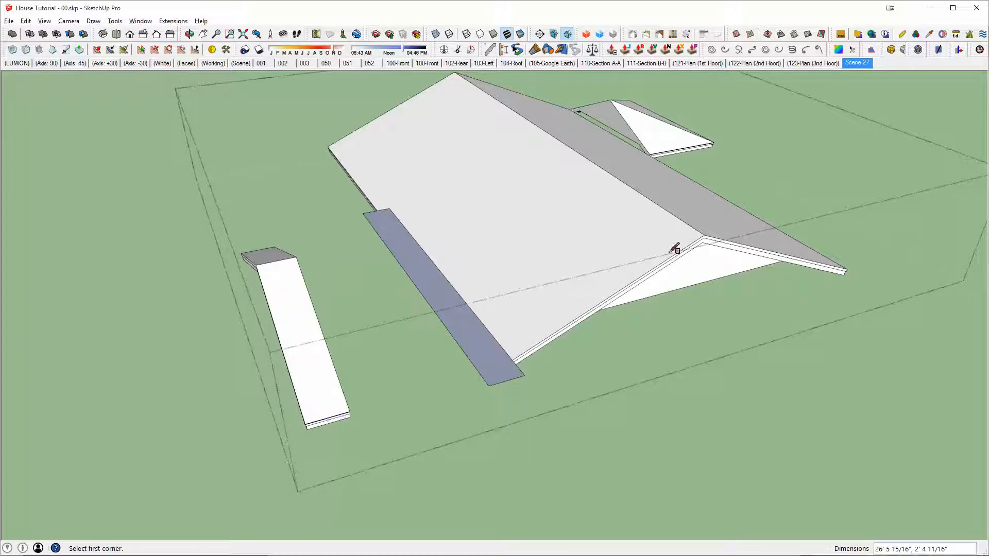
pyautogui.moveTo(344, 408); pyautogui.dragTo(522, 337, button='middle')
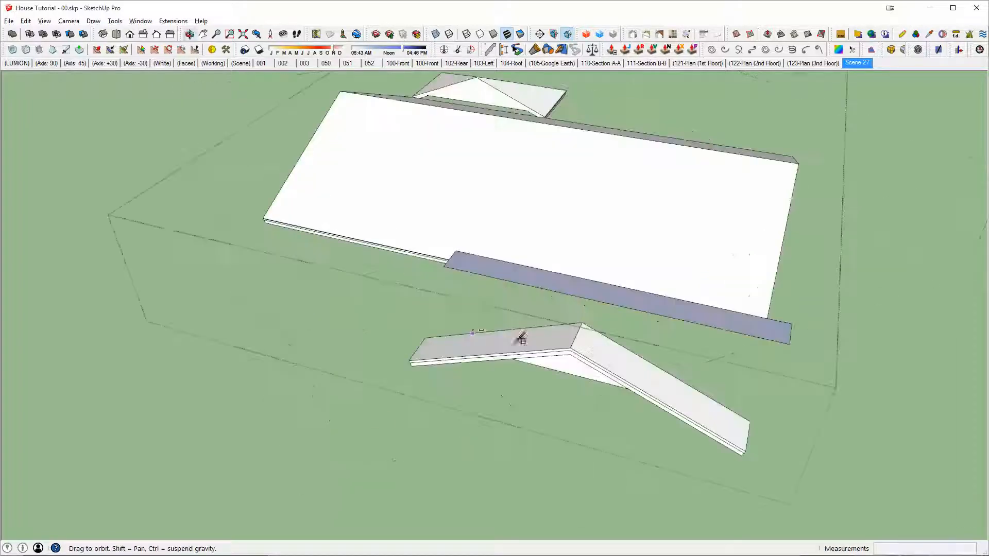
pyautogui.moveTo(428, 241); pyautogui.dragTo(314, 257, button='middle')
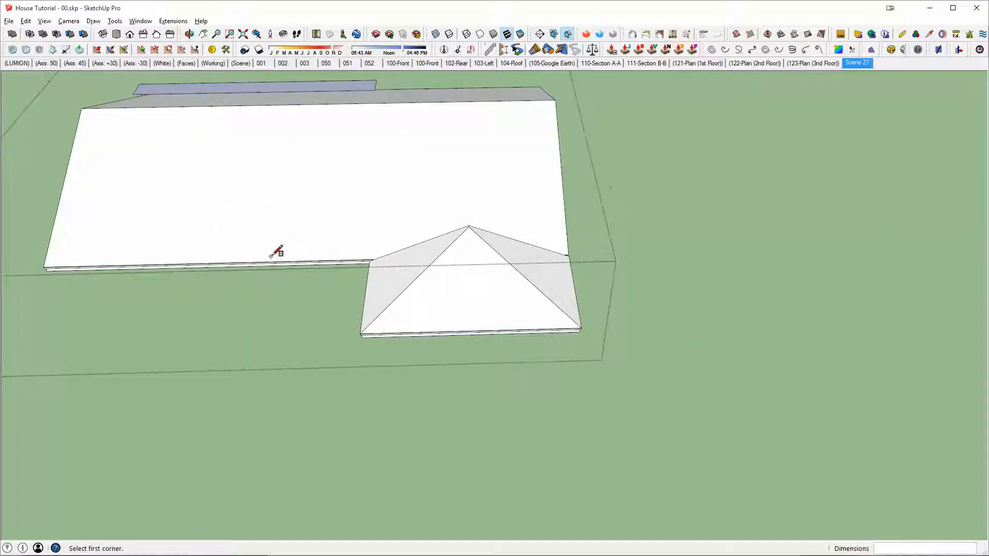
# Step: Draw a second rectangle about 25' 4" by 4' 9" along the main roof's eave beneath the hip section
pyautogui.moveTo(350, 227); pyautogui.dragTo(406, 276, button='middle')
pyautogui.press('r')
pyautogui.click(287, 269)
pyautogui.click(581, 348)
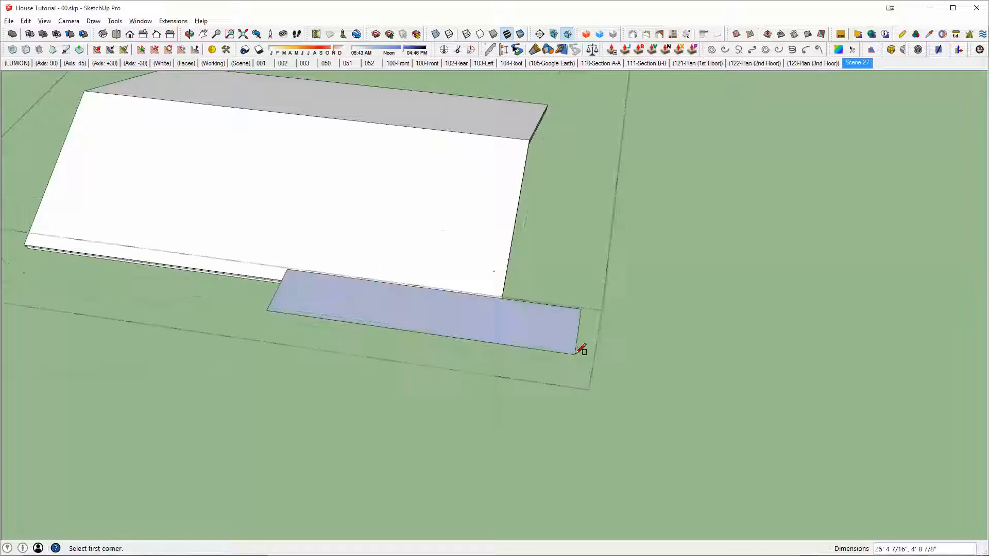
pyautogui.moveTo(581, 348); pyautogui.dragTo(410, 262, button='middle')
pyautogui.press('Escape')
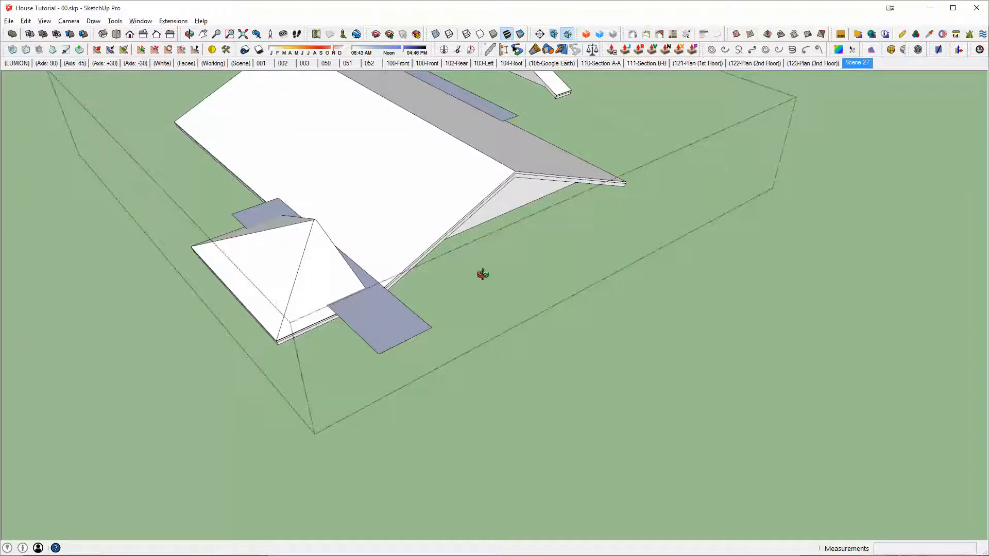
# Step: Check which group holds the two eave rectangles and remove both of them
pyautogui.moveTo(483, 274); pyautogui.dragTo(604, 321, button='middle')
pyautogui.click(553, 277)
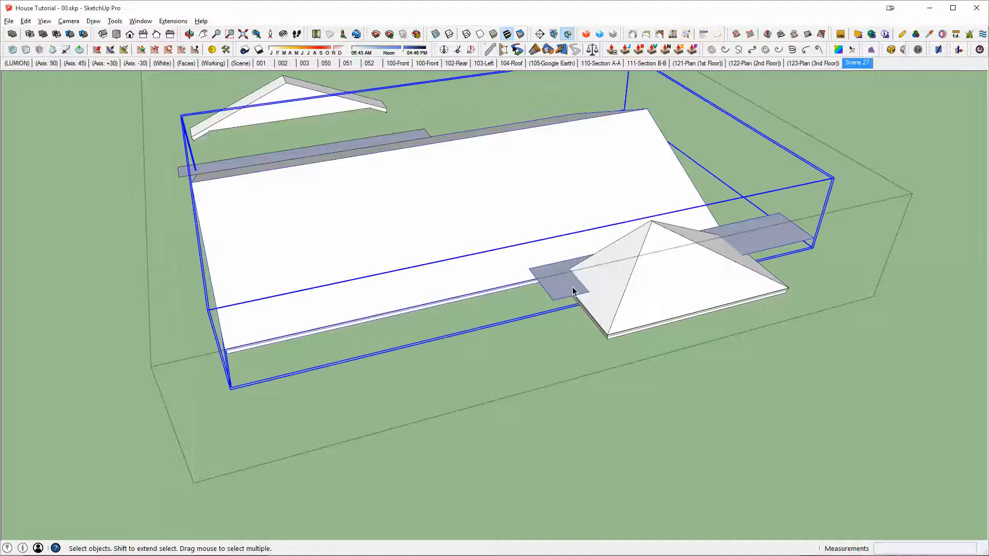
pyautogui.doubleClick(572, 289)
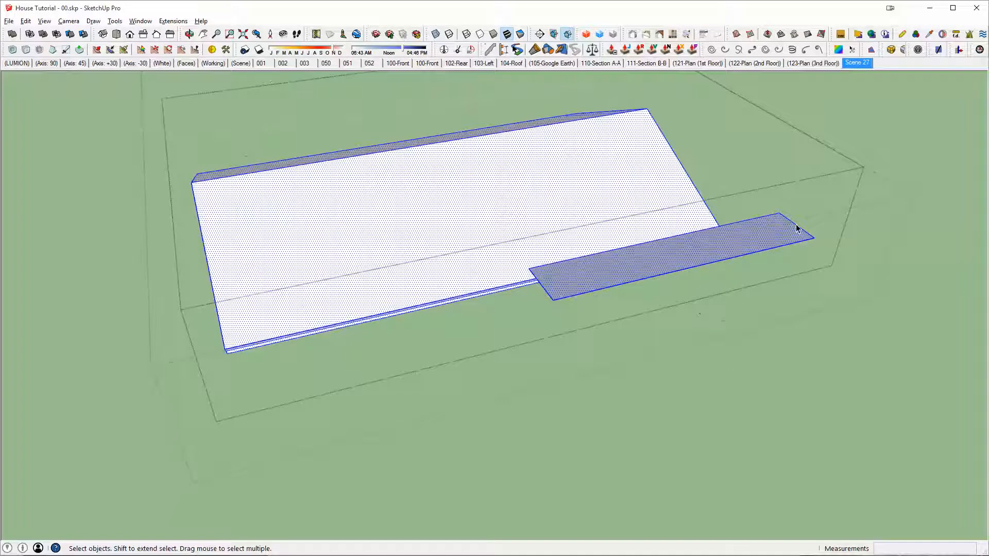
pyautogui.hotkey('ctrl', 'z')
pyautogui.hotkey('ctrl', 'z')
pyautogui.hotkey('ctrl', 'z')
pyautogui.moveTo(719, 244); pyautogui.dragTo(536, 276, button='middle')
pyautogui.press('Escape')
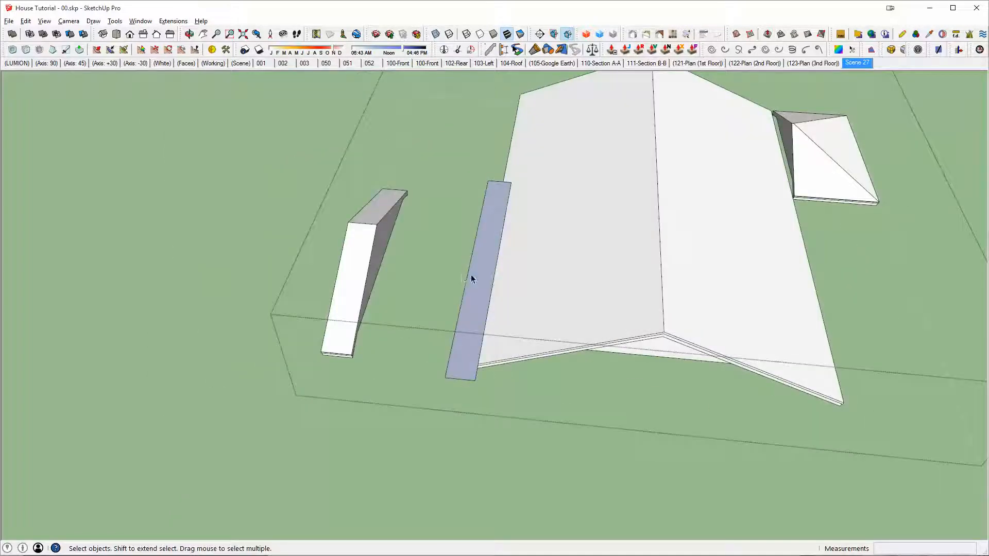
pyautogui.moveTo(473, 274); pyautogui.dragTo(559, 267, button='middle')
pyautogui.moveTo(547, 327); pyautogui.dragTo(433, 352, button='middle')
# Step: Draw a rectangle about 44' 11" by 6' 2" beside the main roof's eave and extrude it about 10' 11 9/16" into a block
pyautogui.press('r')
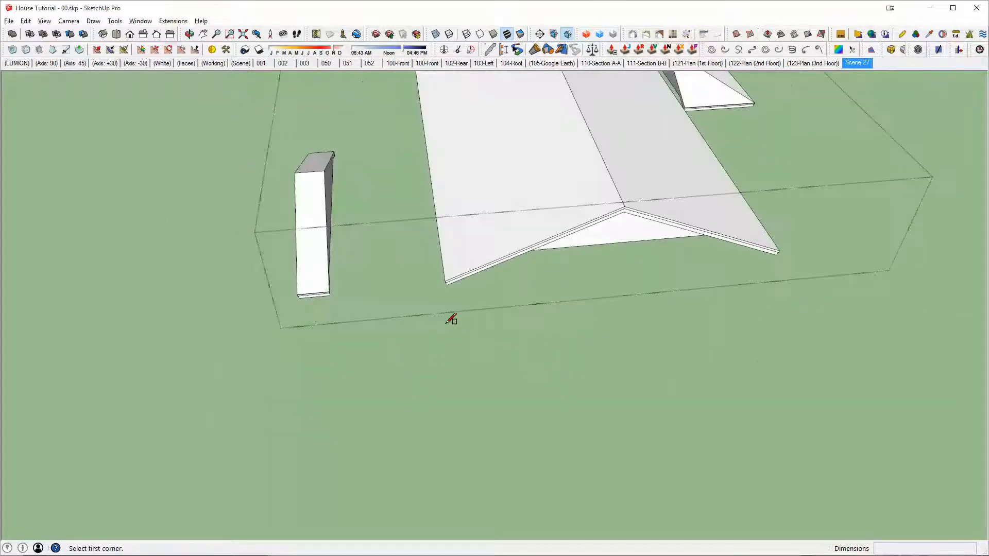
pyautogui.moveTo(451, 319); pyautogui.dragTo(391, 165, button='middle')
pyautogui.click(517, 403)
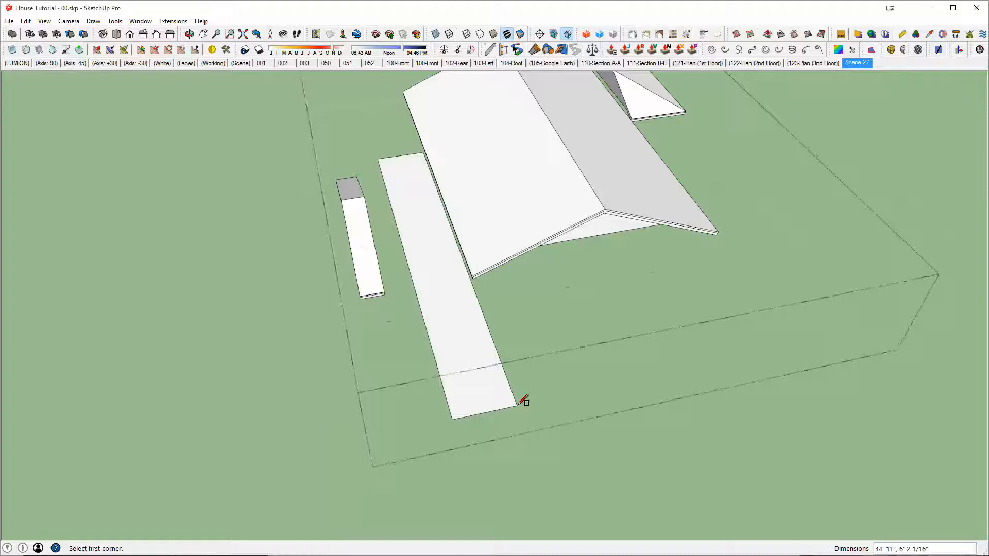
pyautogui.scroll(2, 475, 338)
pyautogui.moveTo(475, 338); pyautogui.dragTo(437, 187, button='middle')
pyautogui.press('p')
pyautogui.click(422, 145)
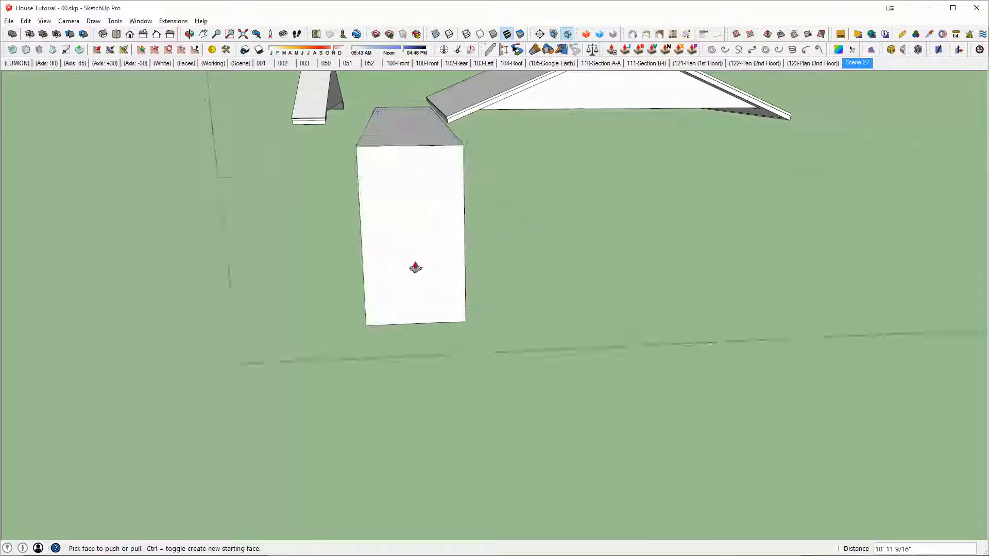
# Step: Enlarge the block so it spans the eave's height, and pull its roof-side face about 2' 9" further into the main roof
pyautogui.moveTo(415, 265); pyautogui.dragTo(453, 358, button='middle')
pyautogui.click(451, 323)
pyautogui.moveTo(450, 323); pyautogui.dragTo(342, 325, button='middle')
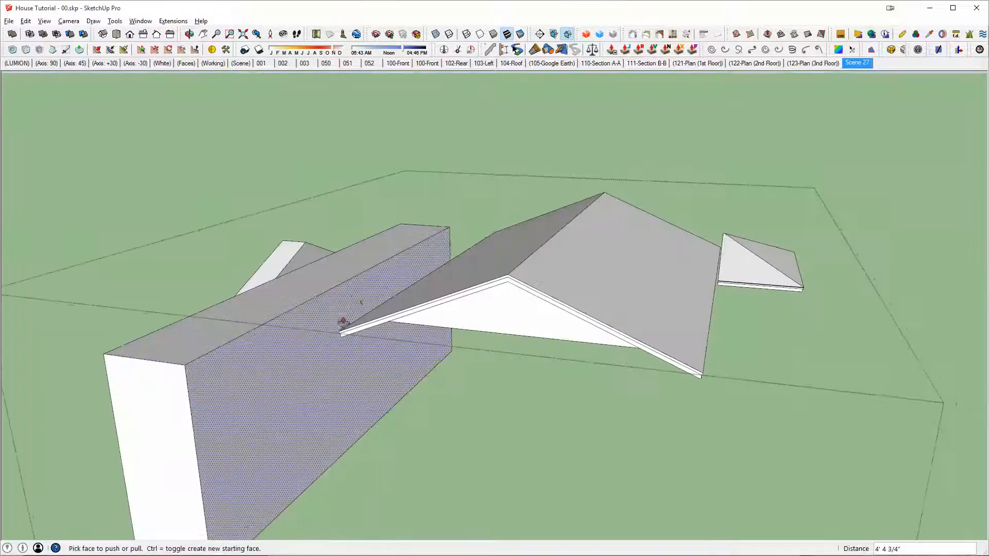
pyautogui.click(344, 321)
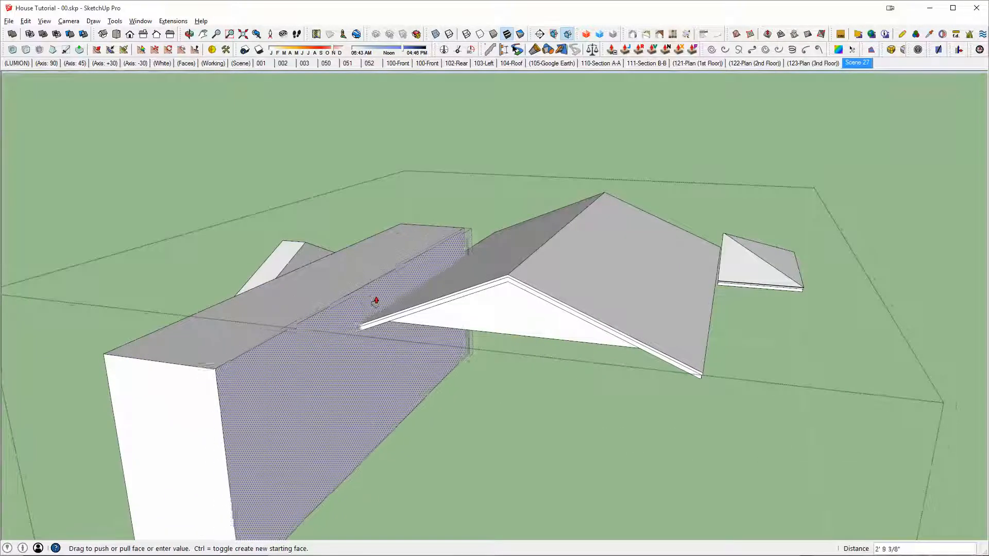
pyautogui.click(380, 305)
pyautogui.moveTo(379, 304); pyautogui.dragTo(509, 197, button='middle')
# Step: Copy the cutting block across the main roof to the opposite eave, about 33' 1/4" away
pyautogui.press('space')
pyautogui.click(670, 243)
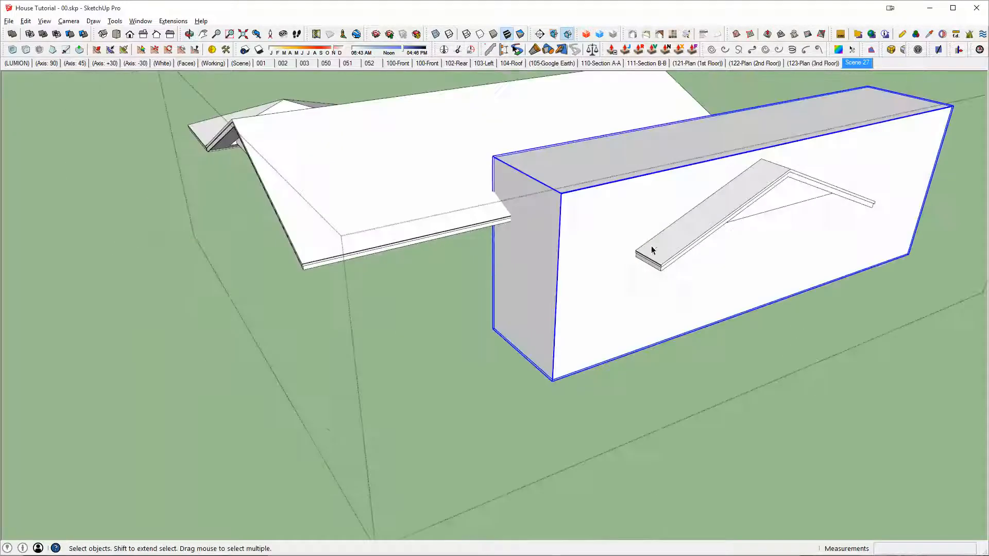
pyautogui.moveTo(573, 228); pyautogui.dragTo(696, 259, button='middle')
pyautogui.press('m')
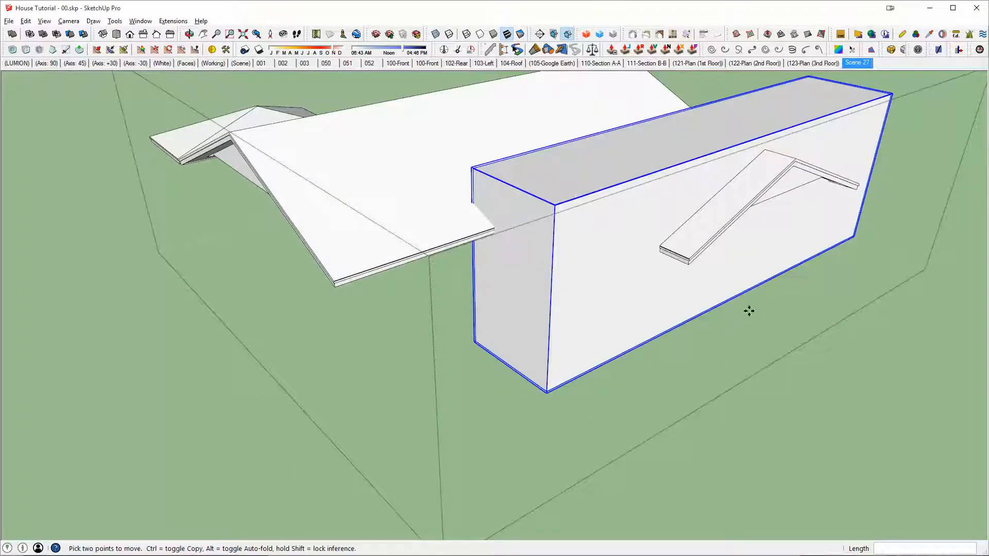
pyautogui.moveTo(446, 248); pyautogui.dragTo(492, 259, button='middle')
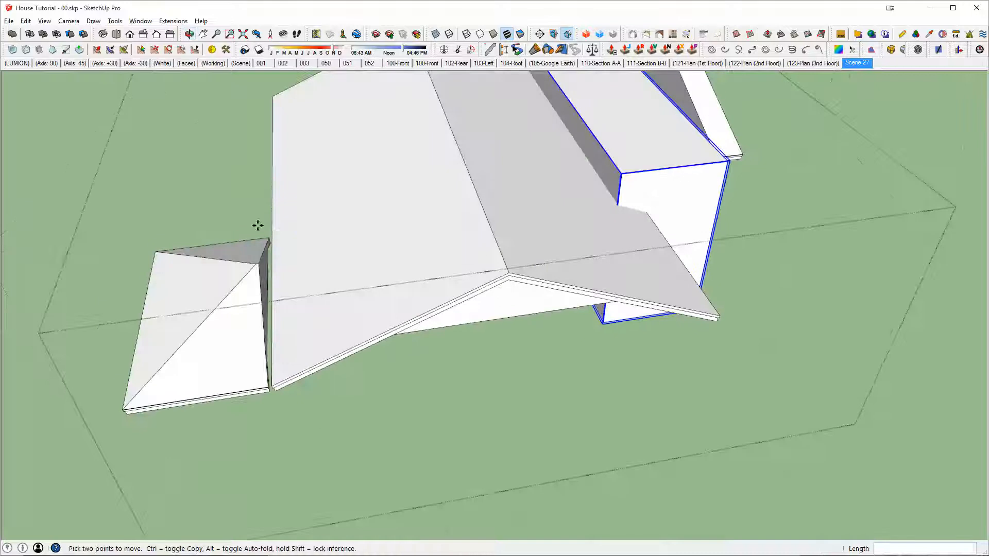
pyautogui.moveTo(331, 326); pyautogui.dragTo(443, 259, button='middle')
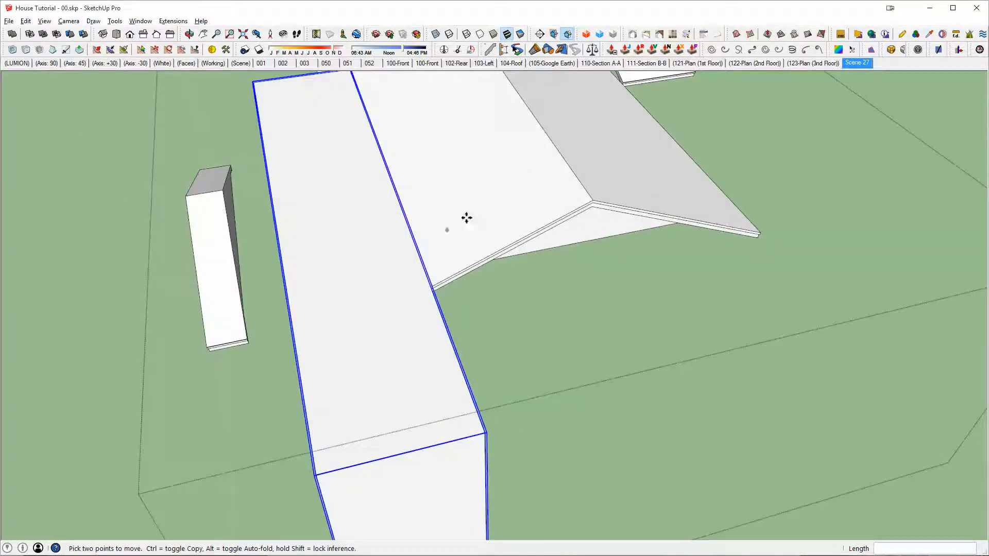
pyautogui.moveTo(467, 218); pyautogui.dragTo(641, 265, button='middle')
pyautogui.press('space')
pyautogui.press('m')
pyautogui.scroll(-4, 675, 254)
pyautogui.press('ctrl')
pyautogui.click(681, 387)
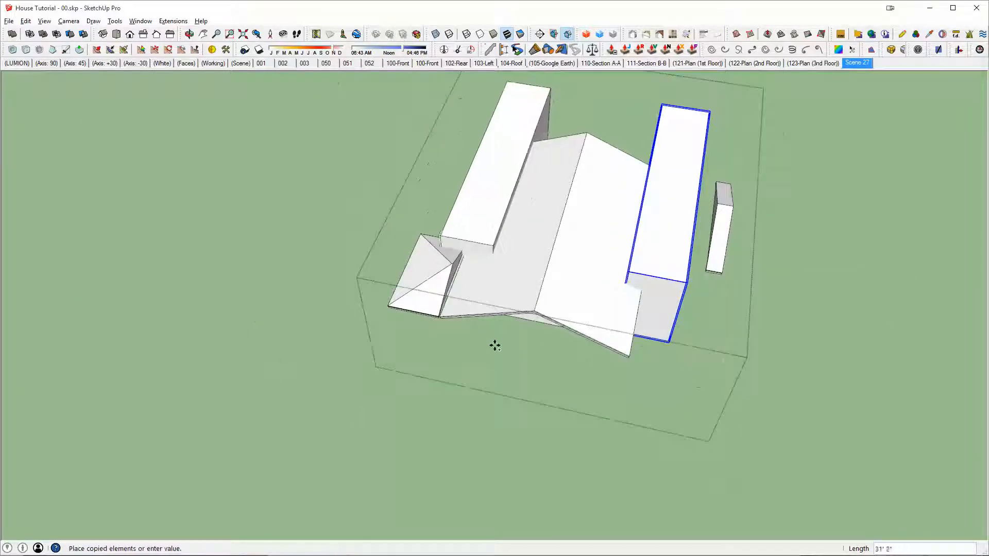
pyautogui.click(484, 340)
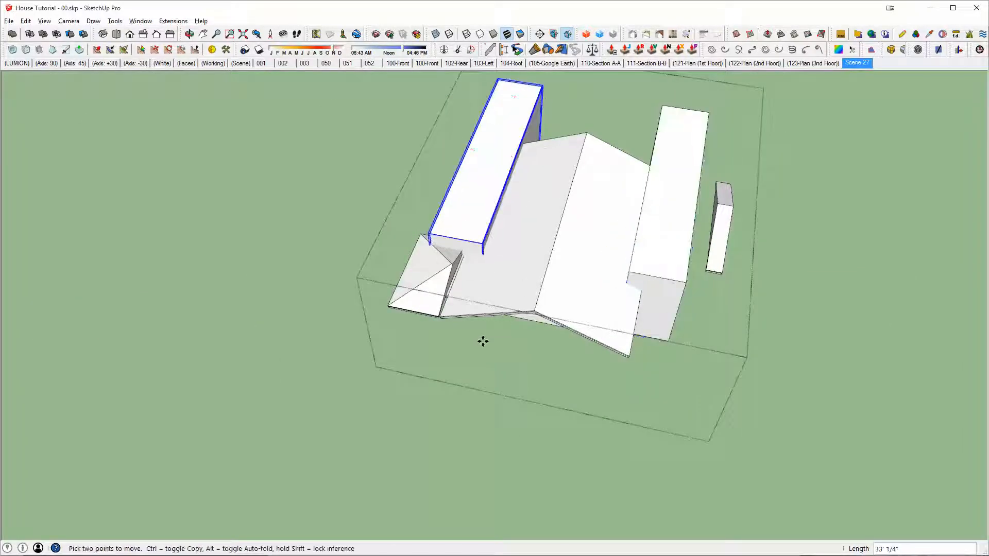
# Step: Move the copied block about 35' 2" along the eave so it overhangs the roof's opposite gable end
pyautogui.click(502, 138)
pyautogui.click(442, 273)
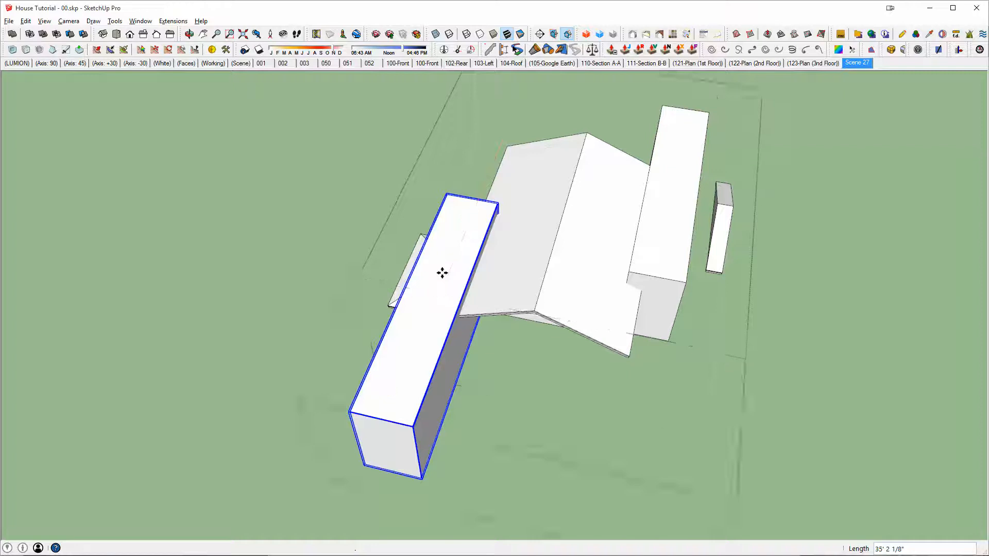
pyautogui.moveTo(442, 273); pyautogui.dragTo(664, 248, button='middle')
# Step: Subtract both cutting blocks from the main roof solid to notch its two eaves
pyautogui.scroll(4, 545, 235)
pyautogui.press('space')
pyautogui.moveTo(544, 234); pyautogui.dragTo(692, 248, button='middle')
pyautogui.keyDown('shift'); pyautogui.click(693, 248); pyautogui.keyUp('shift')
pyautogui.hotkey('shift', 's')
pyautogui.click(645, 229)
pyautogui.press('space')
pyautogui.click(409, 241)
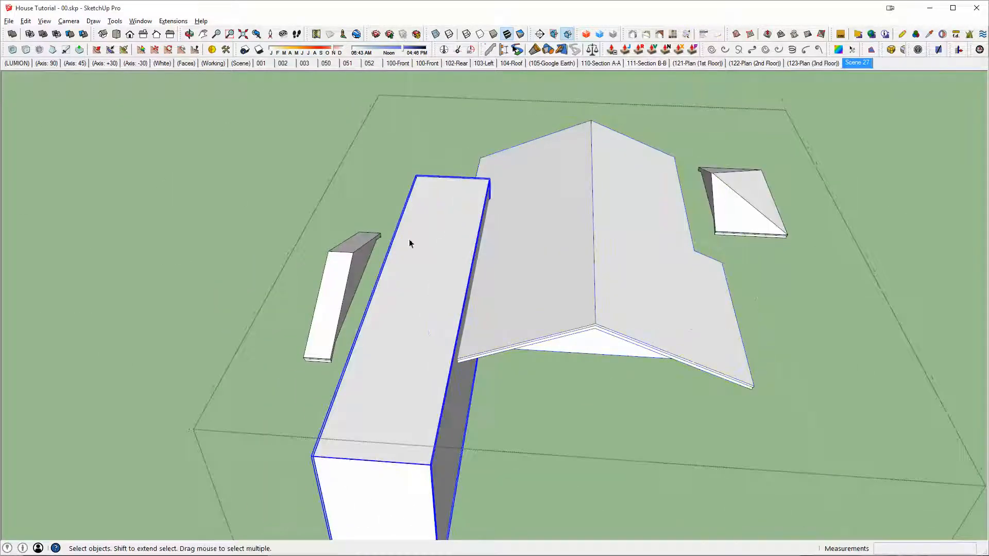
pyautogui.hotkey('shift', 's')
pyautogui.click(548, 211)
# Step: Open the main roof for editing and draw a two-segment L-shaped path from the first eave notch's profile corner, following the walls below
pyautogui.moveTo(548, 209); pyautogui.dragTo(661, 317, button='middle')
pyautogui.scroll(3, 526, 272)
pyautogui.moveTo(550, 207); pyautogui.dragTo(348, 215, button='middle')
pyautogui.press('space')
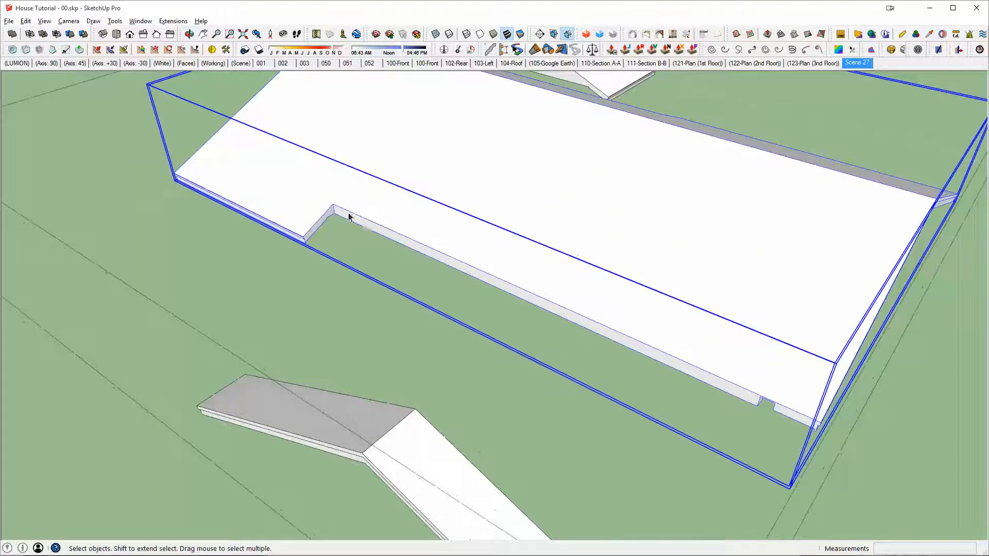
pyautogui.scroll(3, 321, 219)
pyautogui.doubleClick(318, 220)
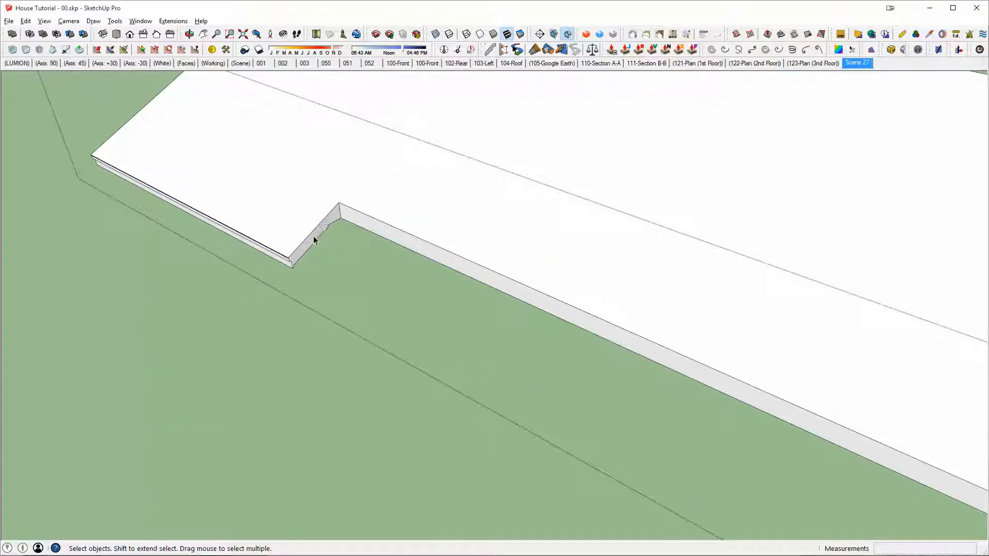
pyautogui.click(314, 236)
pyautogui.scroll(2, 313, 236)
pyautogui.press('l')
pyautogui.scroll(2, 327, 232)
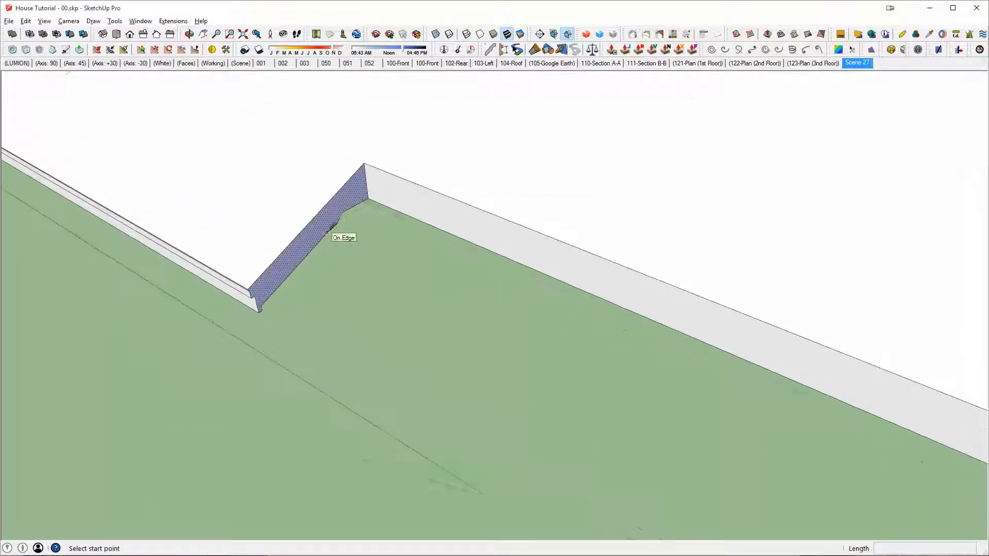
pyautogui.click(342, 214)
pyautogui.scroll(-3, 364, 232)
pyautogui.moveTo(442, 250)
pyautogui.mouseDown(button='middle')
pyautogui.moveTo(611, 251)
pyautogui.moveTo(406, 327)
pyautogui.mouseUp(button='middle')
pyautogui.click(579, 213)
pyautogui.moveTo(510, 252); pyautogui.dragTo(443, 311, button='middle')
pyautogui.click(741, 237)
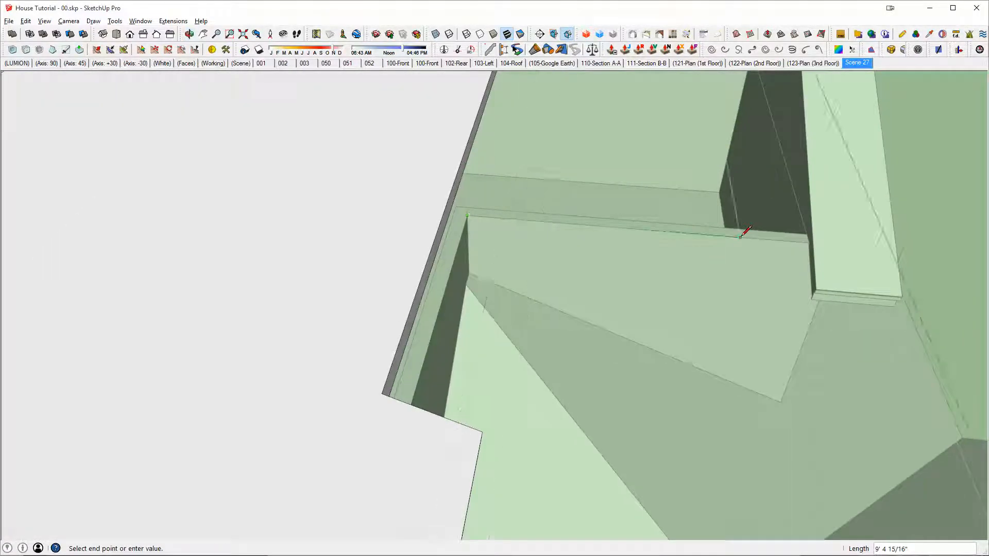
pyautogui.moveTo(741, 237)
pyautogui.mouseDown(button='middle')
pyautogui.moveTo(733, 258)
pyautogui.moveTo(662, 264)
pyautogui.mouseUp(button='middle')
pyautogui.scroll(-1, 778, 257)
pyautogui.press('Escape')
# Step: Extrude the first notch's end face along the L-shaped path with Follow Me to form the eave return
pyautogui.moveTo(561, 304); pyautogui.dragTo(395, 320, button='middle')
pyautogui.moveTo(327, 266); pyautogui.dragTo(242, 285, button='middle')
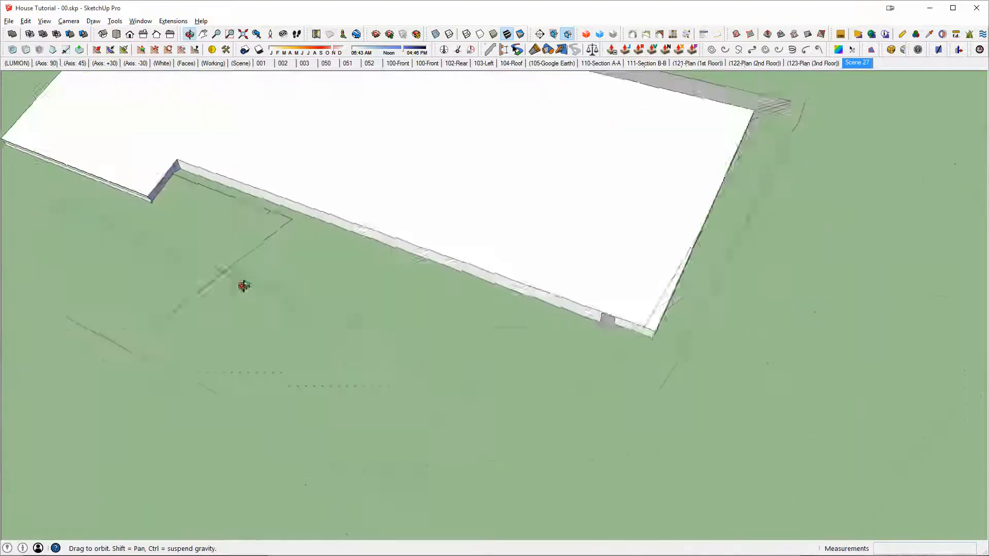
pyautogui.scroll(1, 286, 180)
pyautogui.keyDown('shift'); pyautogui.moveTo(286, 181); pyautogui.dragTo(568, 286, button='middle'); pyautogui.keyUp('shift')
pyautogui.scroll(1, 568, 290)
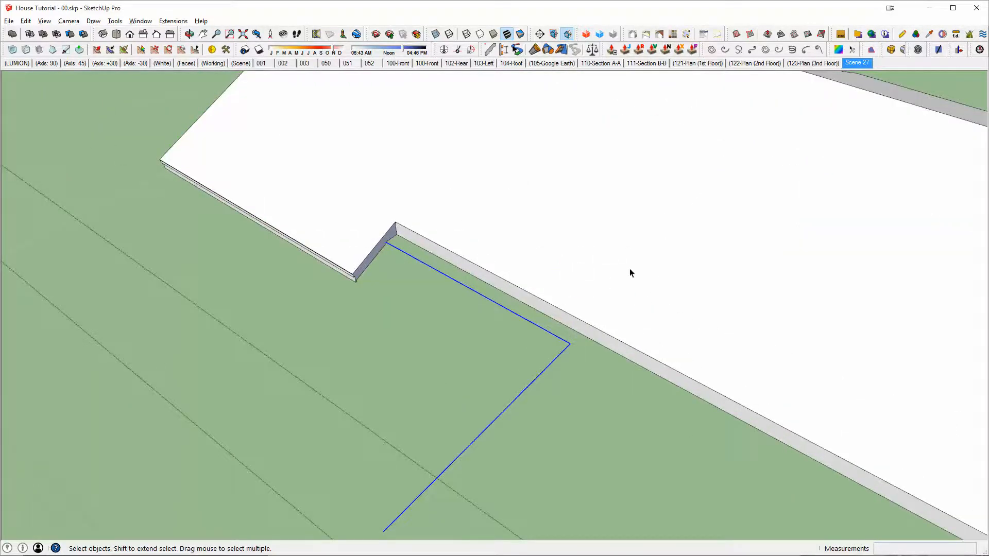
pyautogui.moveTo(630, 269); pyautogui.dragTo(479, 246, button='middle')
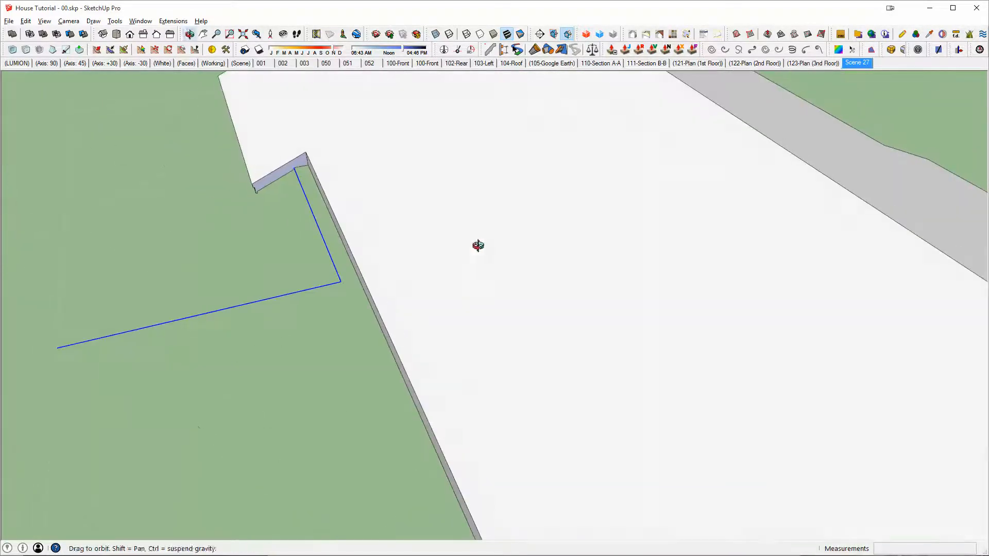
pyautogui.click(266, 182)
pyautogui.moveTo(300, 200); pyautogui.dragTo(439, 232, button='middle')
pyautogui.scroll(2, 441, 233)
# Step: Erase the leftover seam edges where the first eave return meets the roof slope, using X-ray display during the cleanup
pyautogui.press('x')
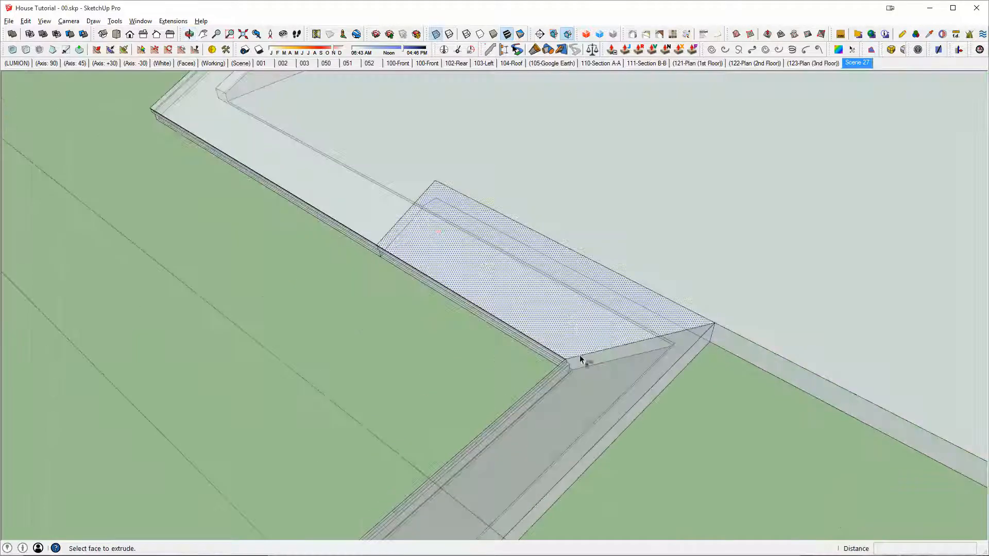
pyautogui.press('e')
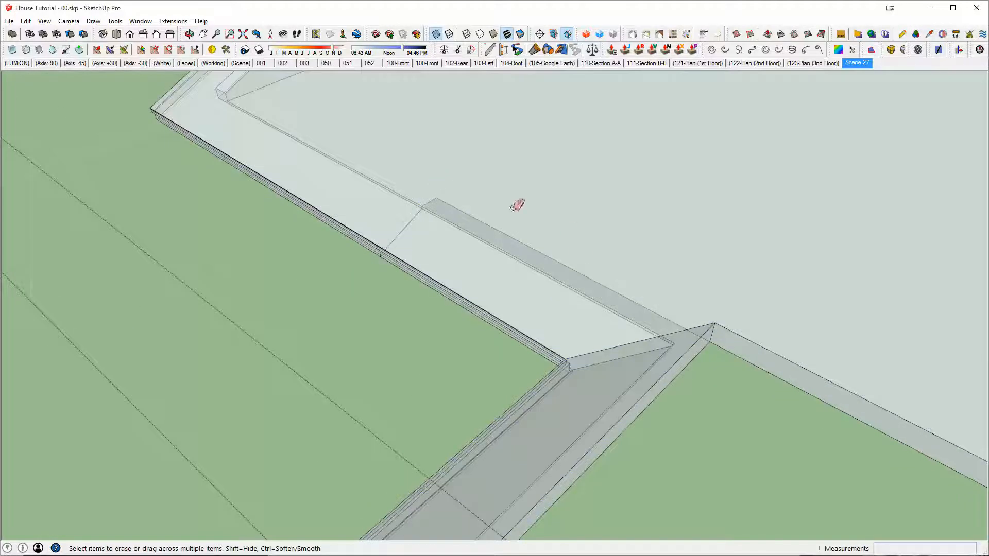
pyautogui.hotkey('ctrl', 'a')
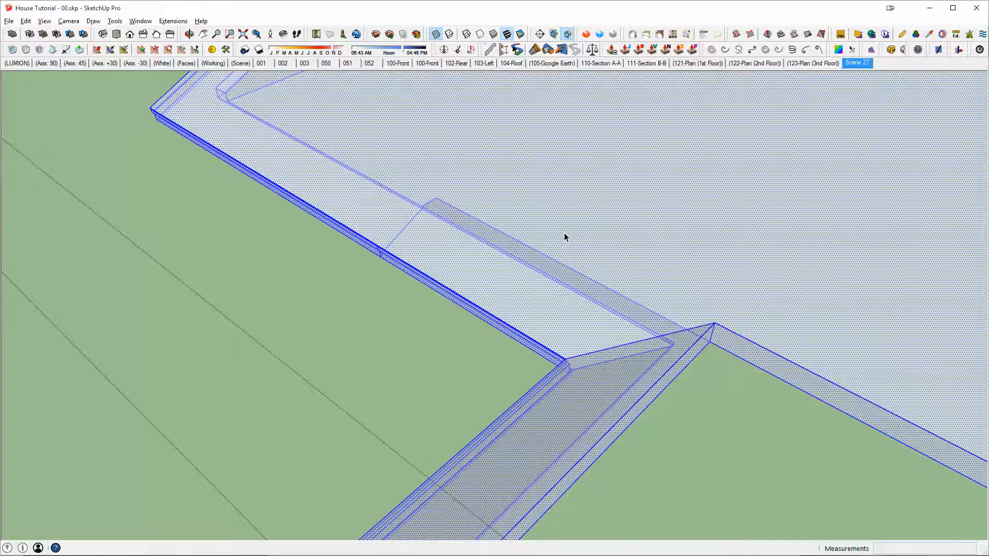
pyautogui.press('x')
# Step: Draw a rectangle about 26' 7" by 4' 7" along the hip section's roof-facing side and extrude it up through the hip into a block
pyautogui.scroll(-2, 564, 233)
pyautogui.moveTo(596, 256); pyautogui.dragTo(397, 267, button='middle')
pyautogui.scroll(-2, 365, 306)
pyautogui.scroll(-2, 395, 252)
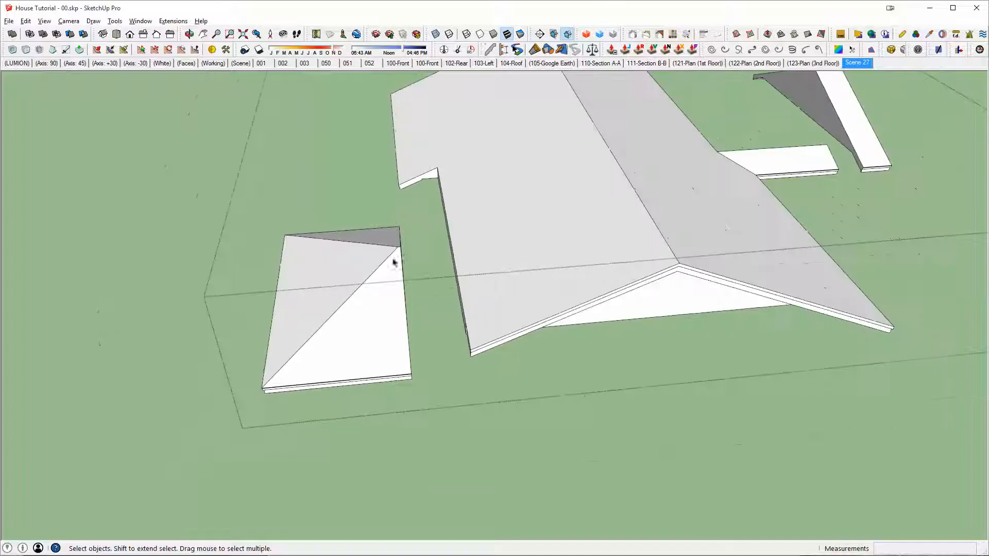
pyautogui.press('r')
pyautogui.click(445, 439)
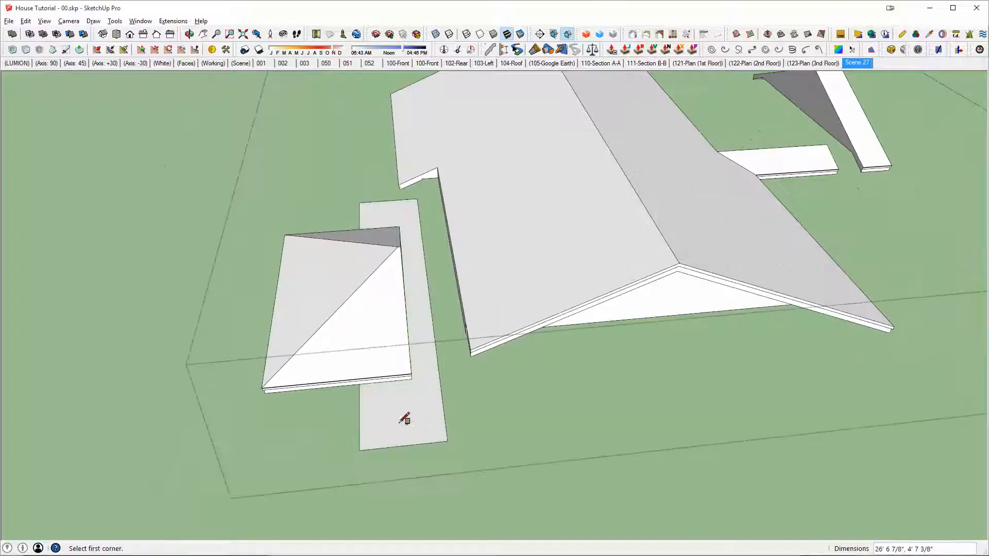
pyautogui.press('p')
pyautogui.click(405, 419)
pyautogui.click(394, 452)
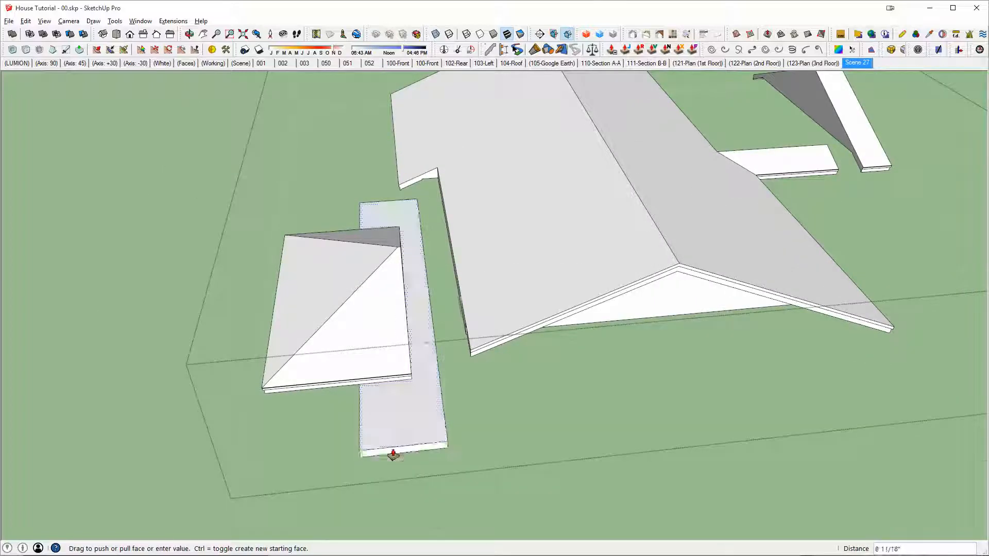
pyautogui.click(404, 346)
# Step: Group the new block and subtract it from the small hip roof section
pyautogui.press('space')
pyautogui.tripleClick(392, 231)
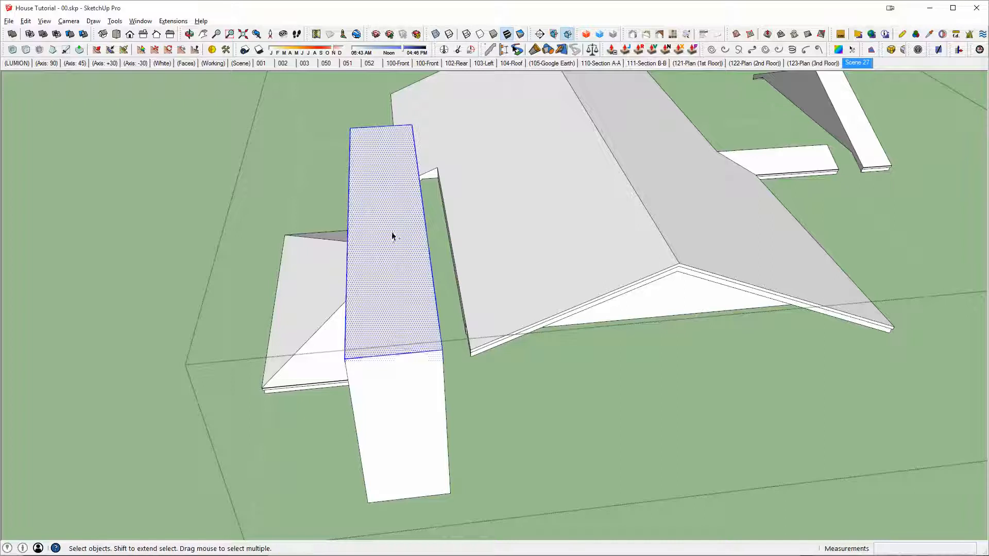
pyautogui.press('g')
pyautogui.moveTo(391, 231); pyautogui.dragTo(543, 260, button='middle')
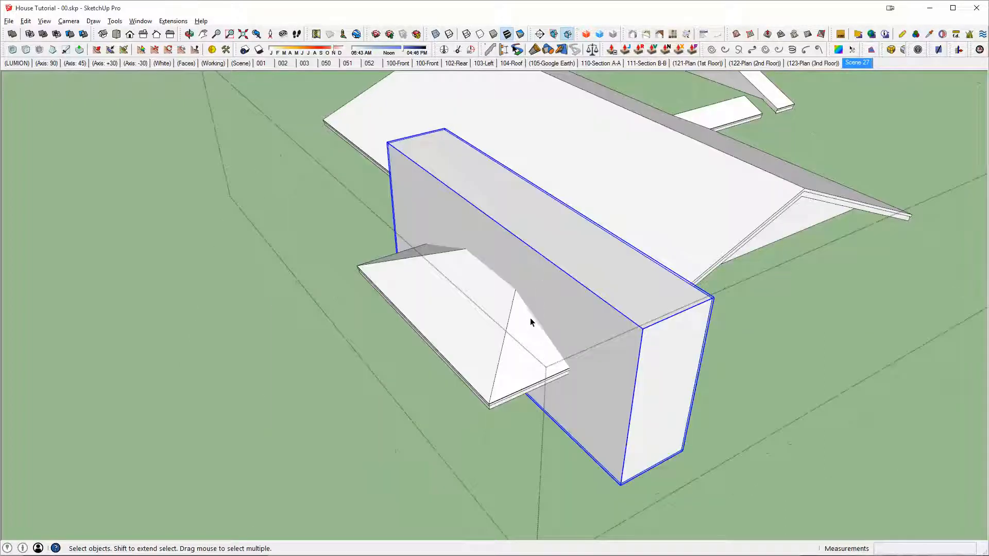
pyautogui.hotkey('shift', 's')
pyautogui.click(519, 328)
pyautogui.moveTo(505, 279); pyautogui.dragTo(388, 313, button='middle')
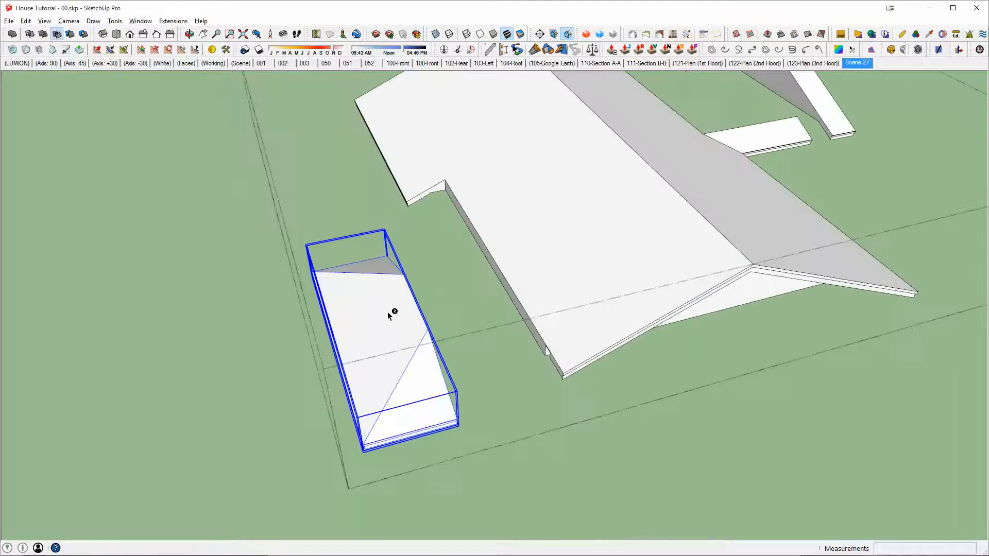
# Step: Draw a two-segment L-shaped path from the profile corner of the main roof's notch beside the hip section
pyautogui.scroll(6, 457, 199)
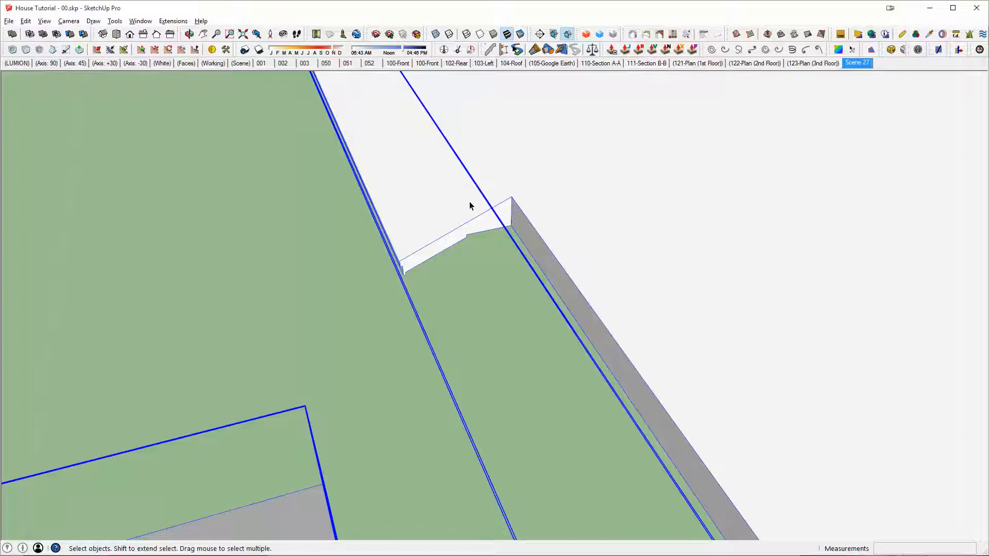
pyautogui.click(493, 223)
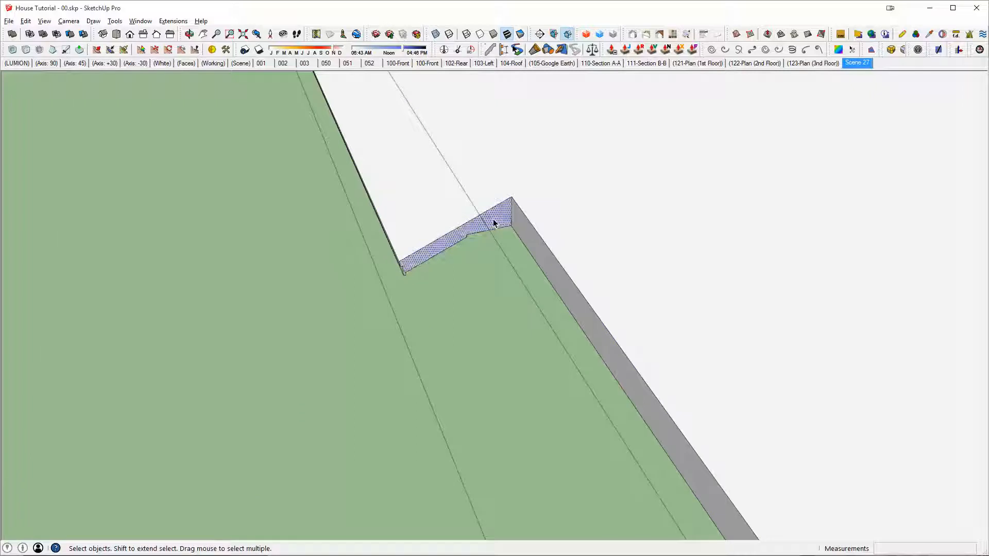
pyautogui.press('l')
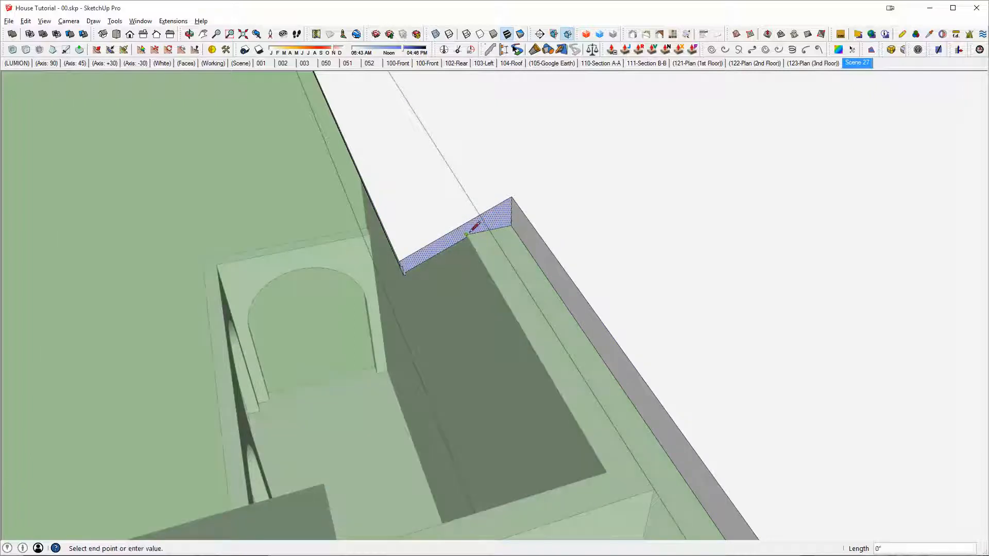
pyautogui.scroll(-1, 568, 394)
pyautogui.moveTo(598, 449); pyautogui.dragTo(274, 416, button='middle')
pyautogui.click(236, 420)
pyautogui.press('i')
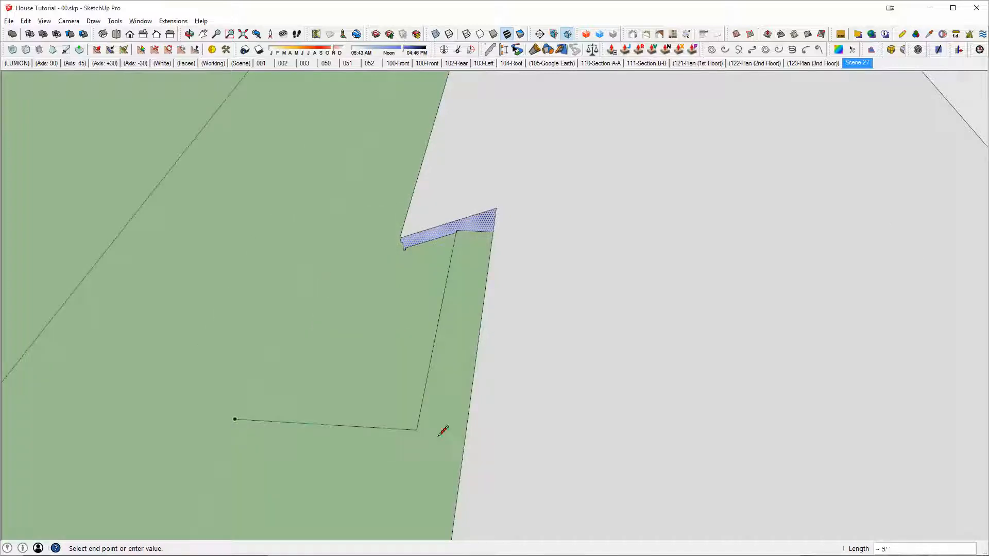
# Step: Extrude the end face of the notch beside the hip section along its path with Follow Me
pyautogui.press('space')
pyautogui.moveTo(351, 438); pyautogui.dragTo(426, 394, button='middle')
pyautogui.hotkey('shift', 'f')
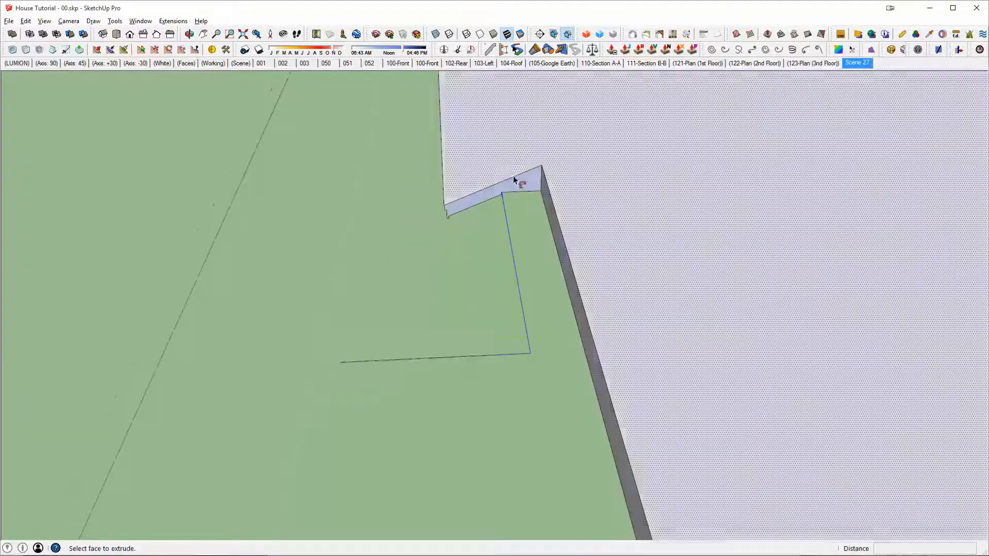
pyautogui.click(545, 184)
pyautogui.click(545, 184)
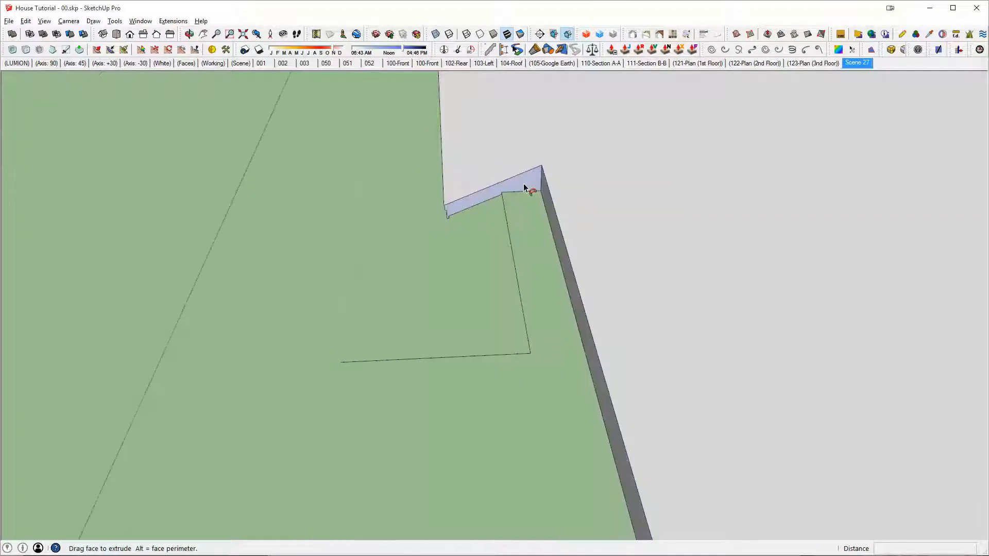
pyautogui.hotkey('shift', 'f')
pyautogui.click(530, 187)
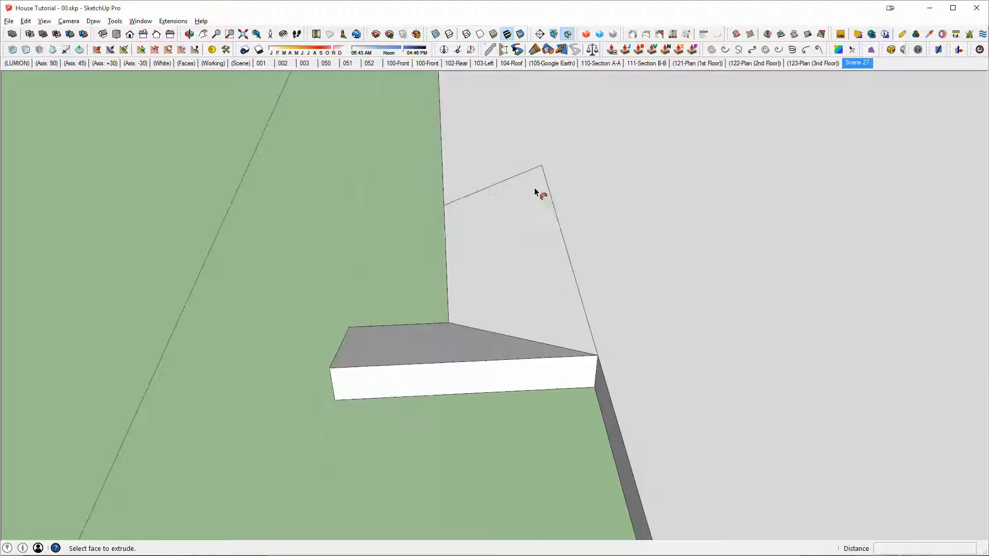
# Step: Erase the leftover seam edges between the second eave return and the main roof slope
pyautogui.press('e')
pyautogui.press('space')
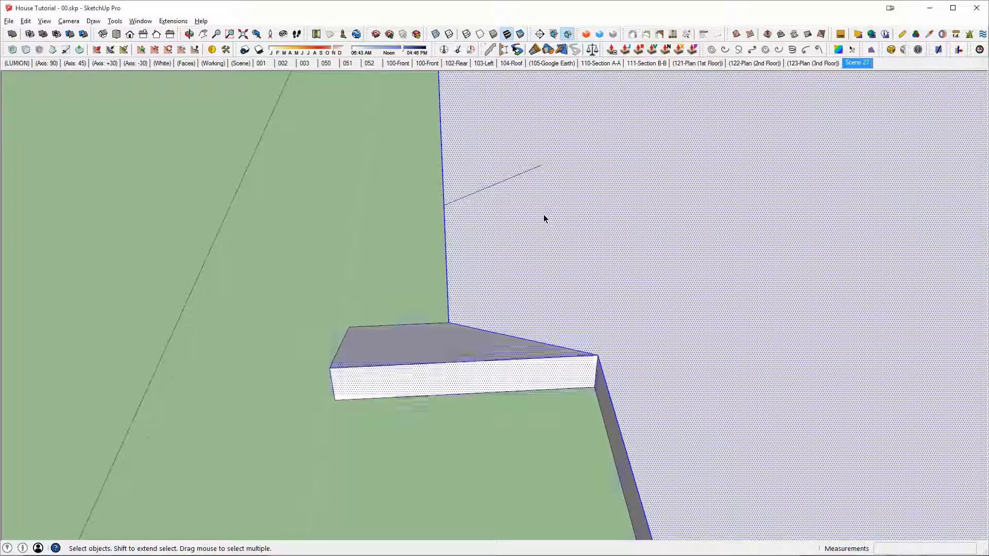
pyautogui.scroll(-6, 543, 214)
pyautogui.scroll(3, 585, 264)
pyautogui.scroll(5, 554, 274)
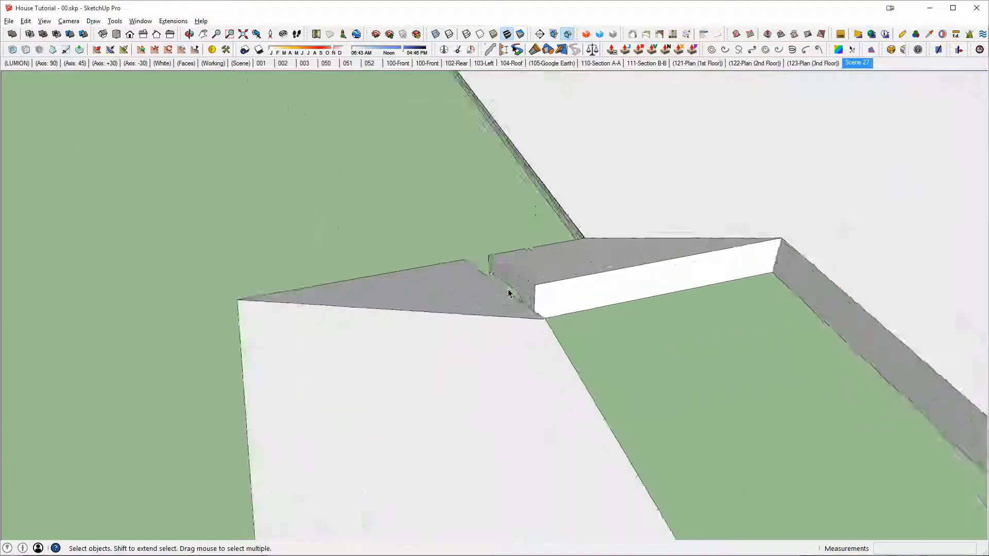
# Step: Move the end edges of the second eave return outward to meet the adjacent hip roof section
pyautogui.moveTo(508, 290); pyautogui.dragTo(450, 302, button='middle')
pyautogui.doubleClick(539, 272)
pyautogui.moveTo(494, 231); pyautogui.dragTo(570, 350)
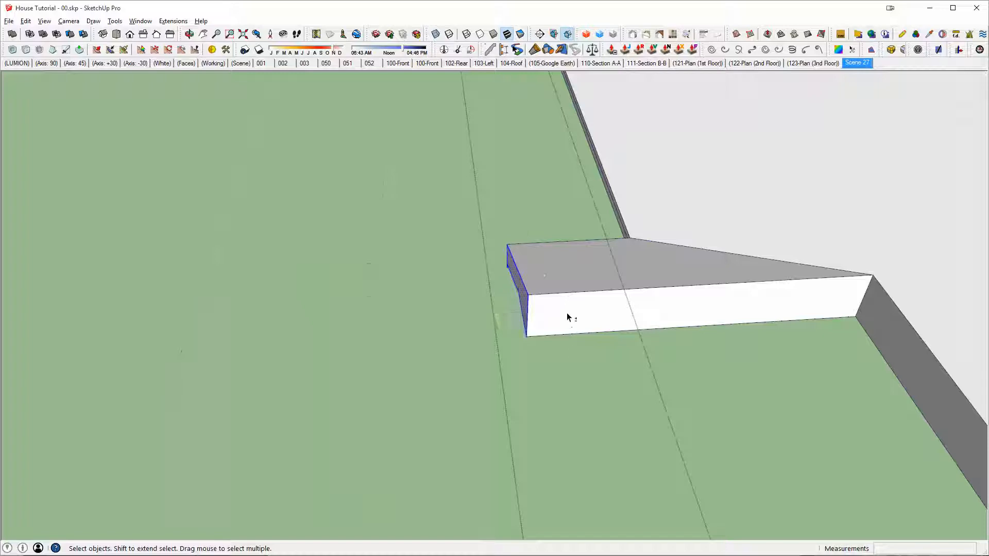
pyautogui.moveTo(566, 314); pyautogui.dragTo(453, 294, button='middle')
pyautogui.press('m')
pyautogui.scroll(1, 528, 304)
pyautogui.click(527, 296)
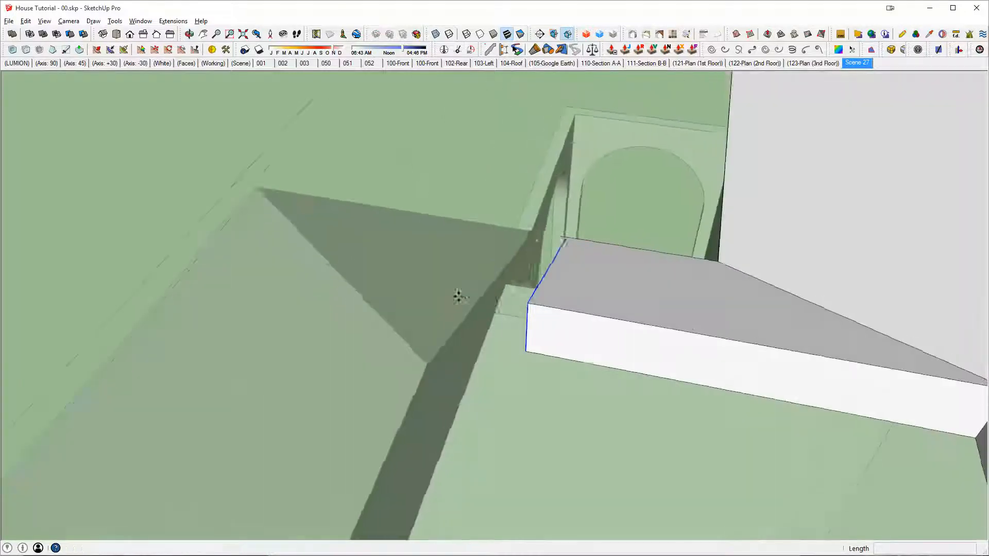
pyautogui.moveTo(514, 269); pyautogui.dragTo(712, 324, button='middle')
pyautogui.press('space')
pyautogui.click(713, 323)
# Step: Extend the opposite eave return by moving its end edges to the neighbouring hip section, then close the main roof group
pyautogui.moveTo(640, 191); pyautogui.dragTo(752, 405)
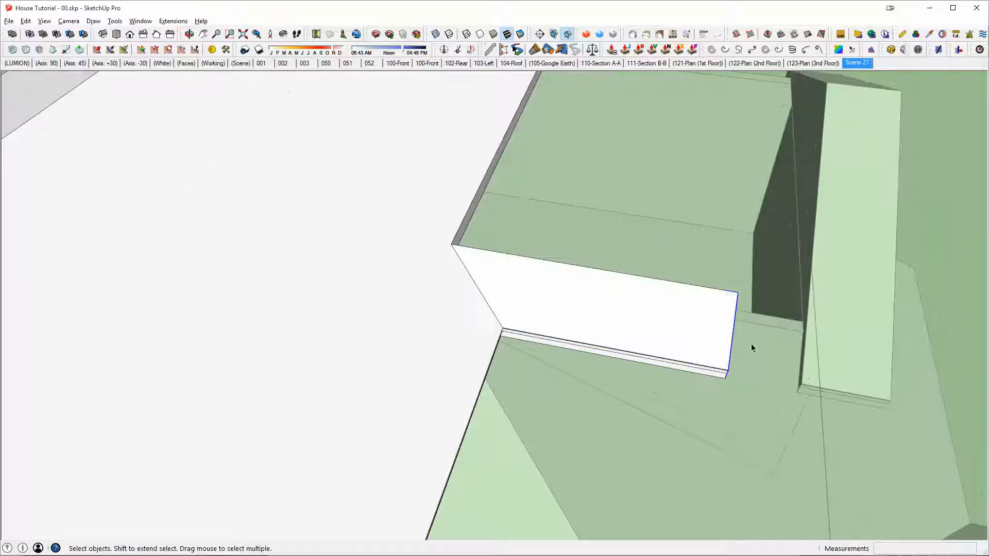
pyautogui.press('m')
pyautogui.click(738, 292)
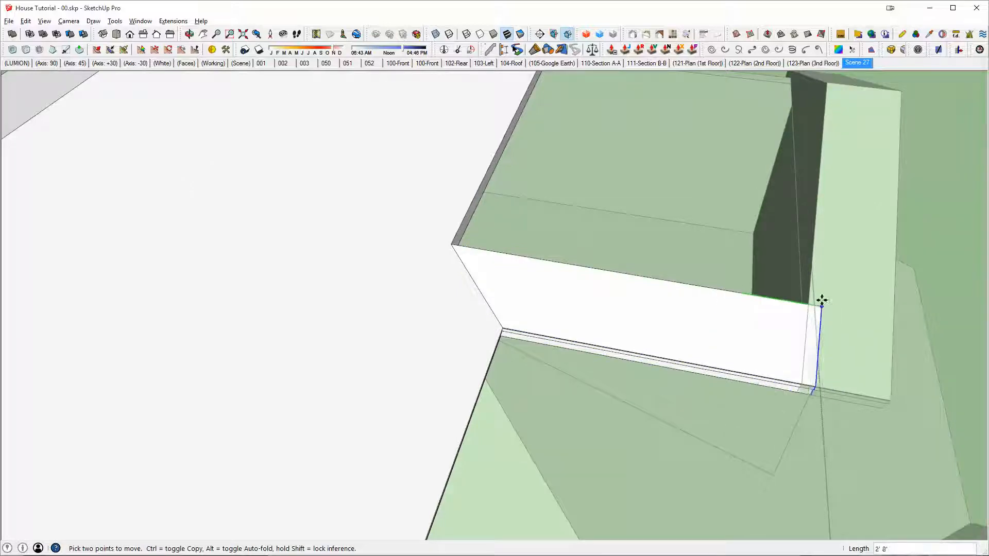
pyautogui.click(810, 288)
pyautogui.press('space')
pyautogui.scroll(-6, 798, 300)
pyautogui.moveTo(633, 315); pyautogui.dragTo(496, 273, button='middle')
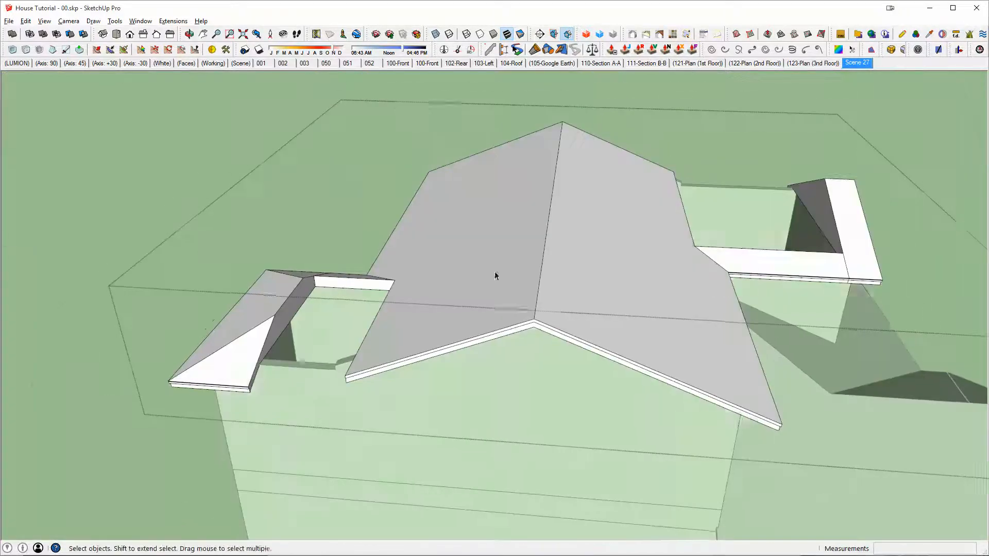
pyautogui.press('Escape')
# Step: Combine the main roof and the hip section adjoining its extended eave return into one solid
pyautogui.moveTo(593, 343); pyautogui.dragTo(499, 310, button='middle')
pyautogui.scroll(-5, 499, 311)
pyautogui.moveTo(685, 237); pyautogui.dragTo(721, 213, button='middle')
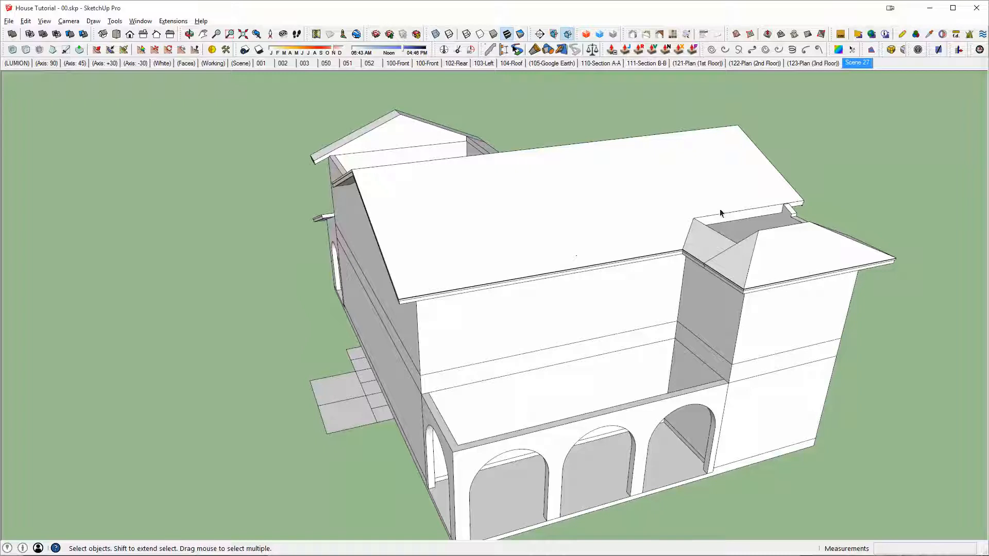
pyautogui.scroll(5, 709, 254)
pyautogui.moveTo(711, 256); pyautogui.dragTo(706, 140, button='middle')
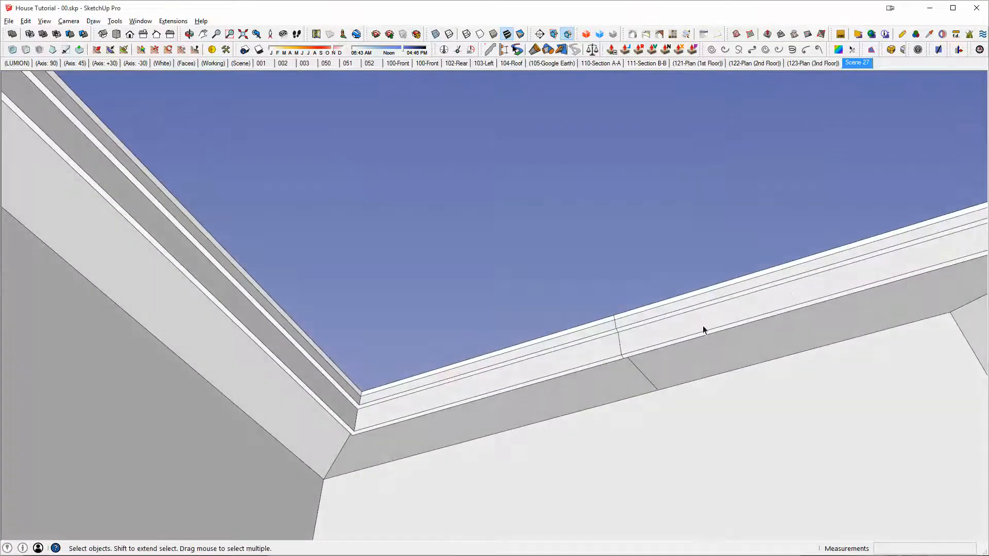
pyautogui.doubleClick(680, 318)
pyautogui.hotkey('shift', 's')
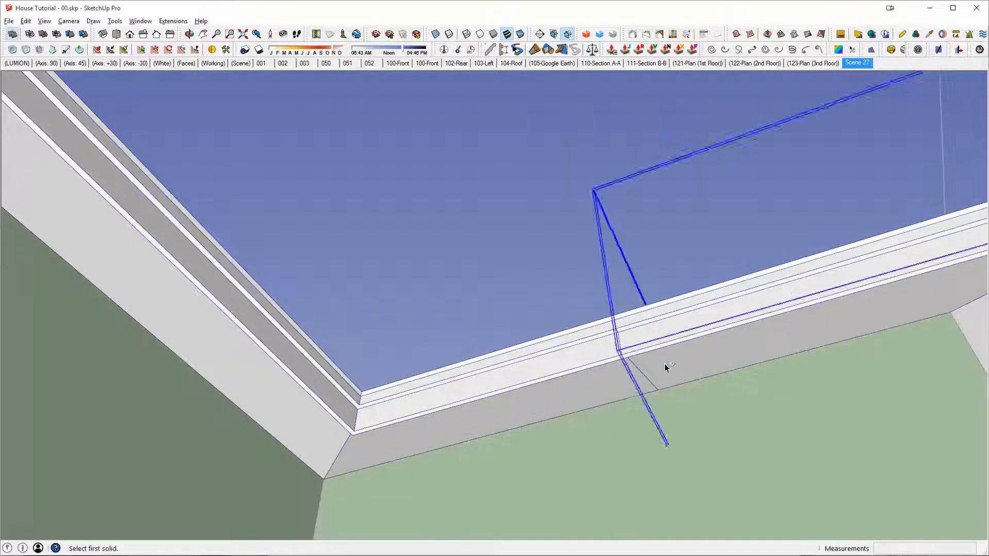
pyautogui.click(600, 376)
pyautogui.click(654, 350)
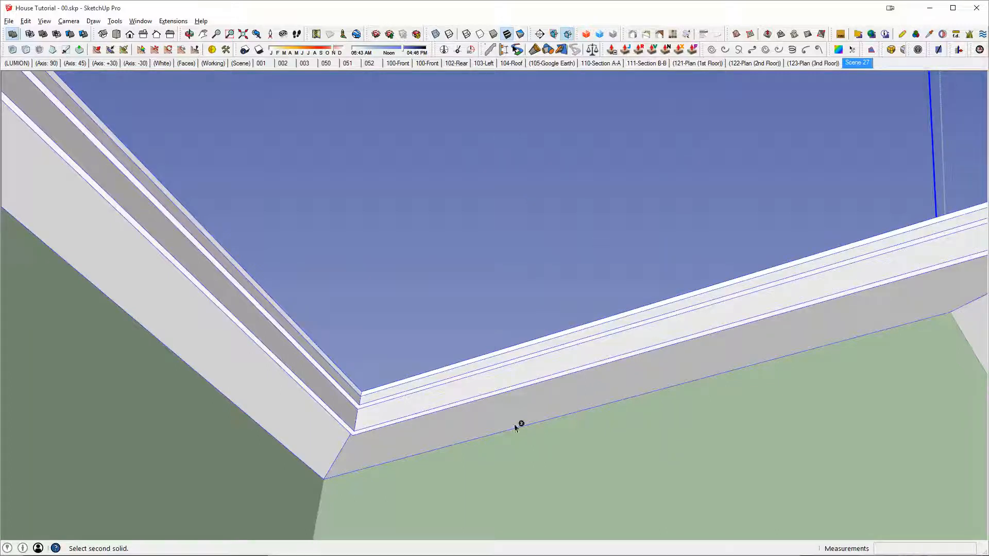
pyautogui.click(916, 247)
pyautogui.press('space')
pyautogui.moveTo(884, 253); pyautogui.dragTo(569, 258, button='middle')
pyautogui.scroll(-8, 604, 202)
pyautogui.scroll(-2, 667, 373)
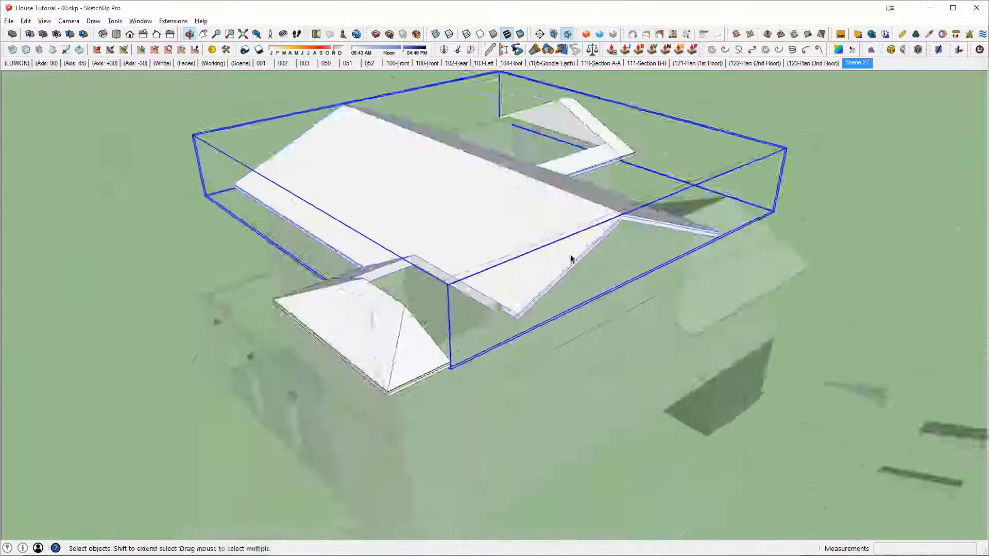
pyautogui.scroll(5, 570, 258)
pyautogui.moveTo(489, 296); pyautogui.dragTo(441, 280, button='middle')
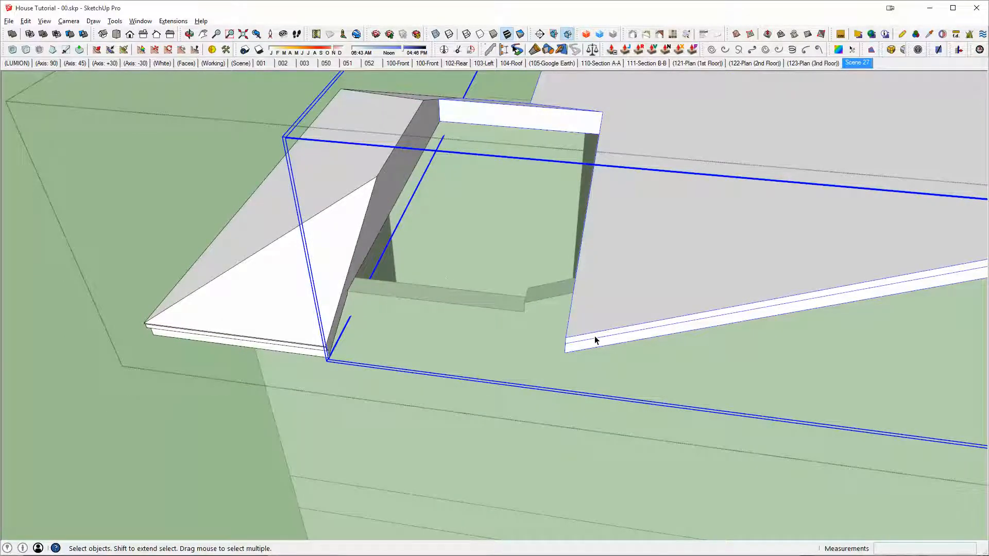
# Step: Draw a line from the lower end corner of the main roof's angled eave, continuing the eave direction past the hip section's eave line
pyautogui.moveTo(488, 325); pyautogui.dragTo(459, 324, button='middle')
pyautogui.scroll(3, 558, 324)
pyautogui.moveTo(548, 317); pyautogui.dragTo(639, 335, button='middle')
pyautogui.scroll(4, 282, 324)
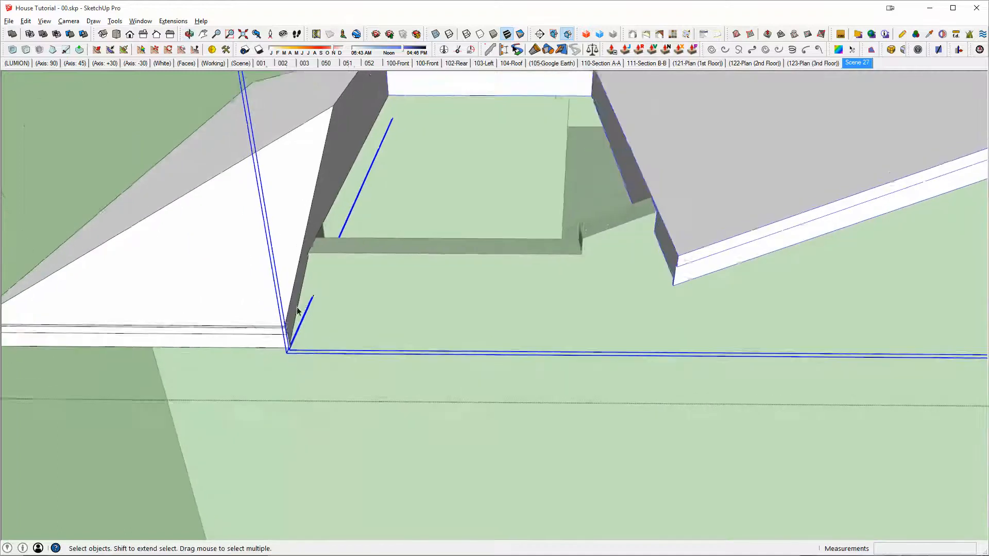
pyautogui.scroll(2, 283, 324)
pyautogui.press('l')
pyautogui.scroll(-2, 423, 314)
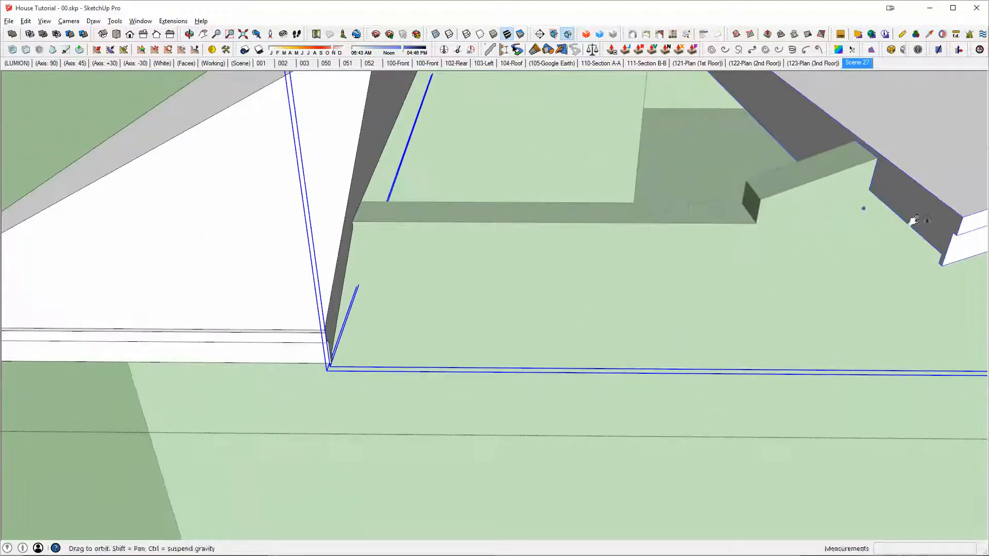
pyautogui.scroll(1, 777, 217)
pyautogui.moveTo(910, 220); pyautogui.dragTo(826, 213, button='middle')
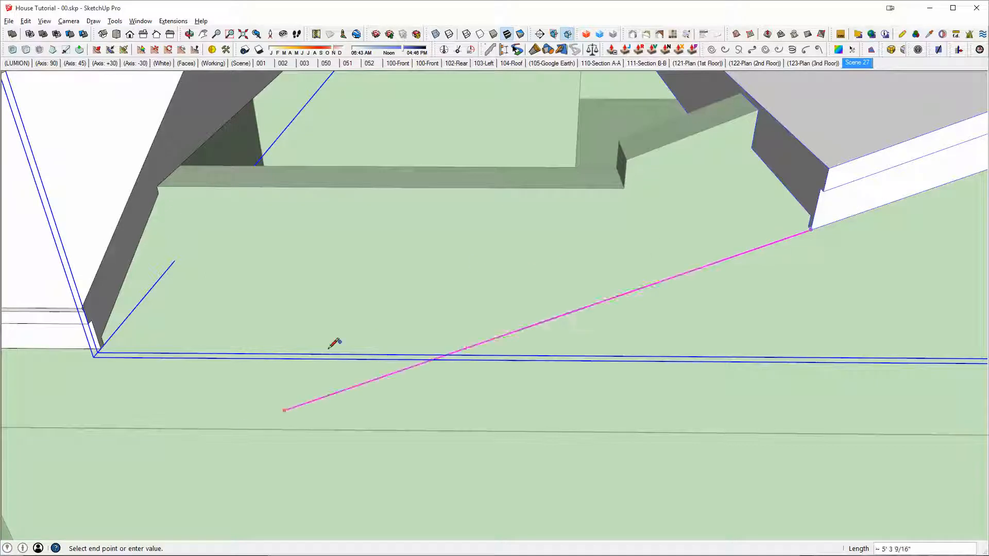
pyautogui.click(304, 358)
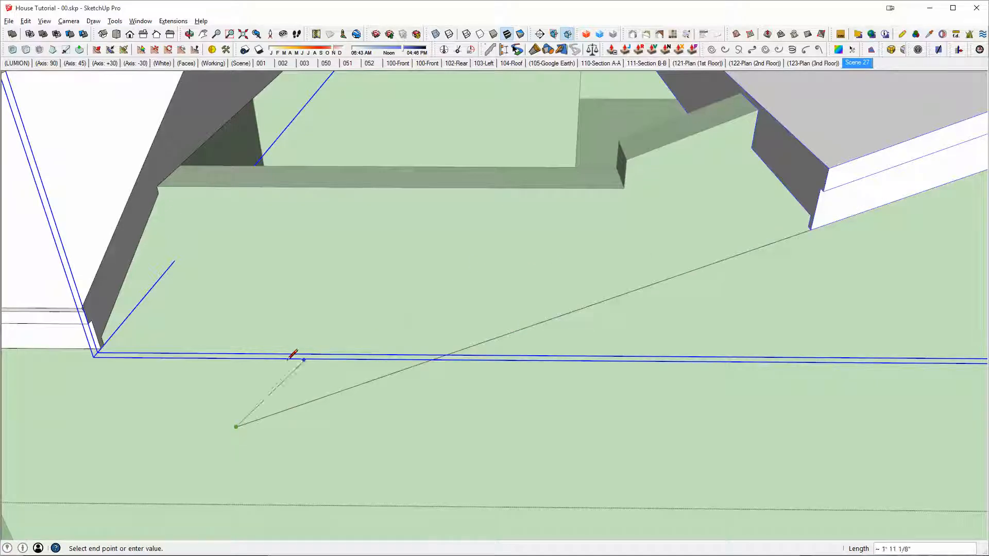
# Step: Draw a line about 4' long from the hip section's lower eave corner across the extended eave line, and erase both overshooting ends
pyautogui.click(101, 348)
pyautogui.click(521, 351)
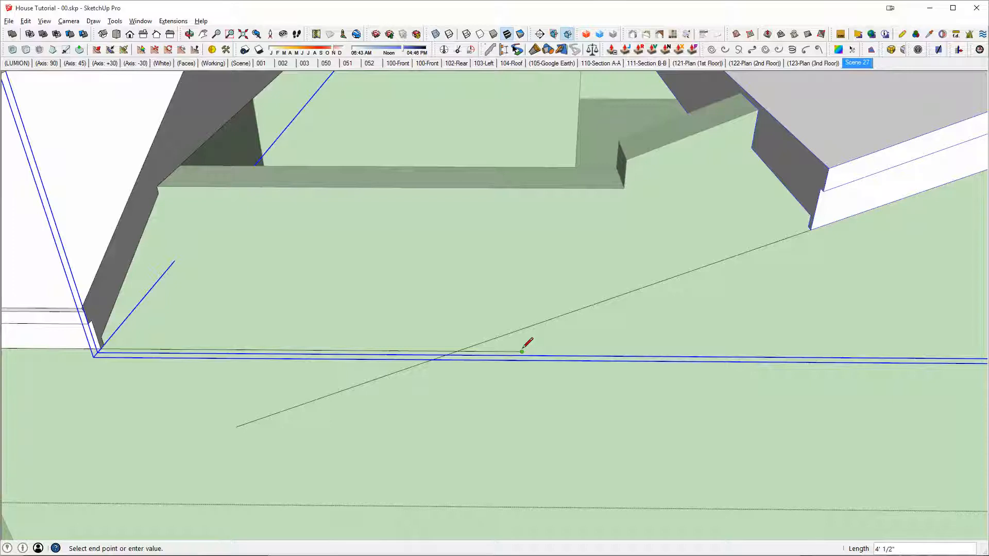
pyautogui.press('e')
pyautogui.moveTo(492, 351); pyautogui.dragTo(394, 372)
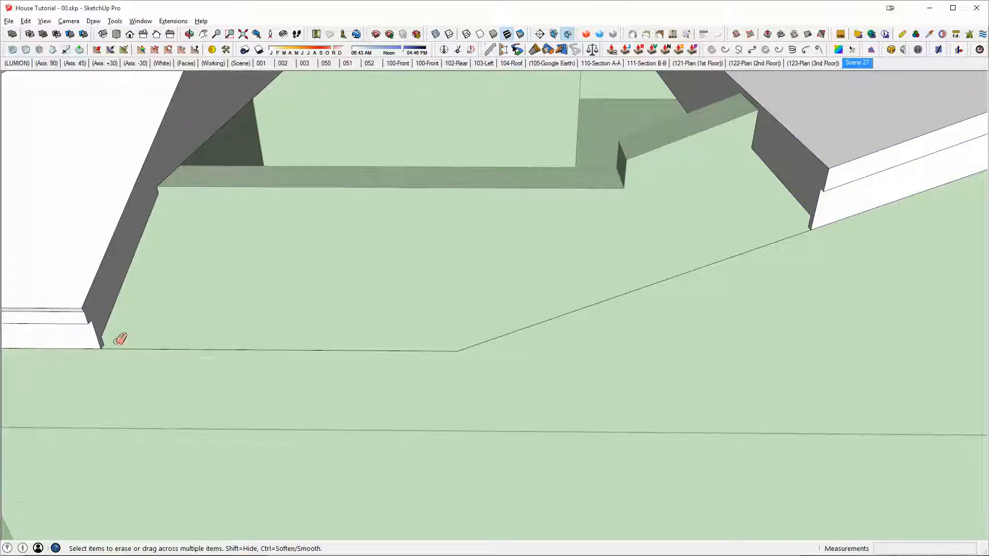
# Step: Open the hip section's group and draw a vertical edge separating the fascia profile from the rest of its cut end face
pyautogui.moveTo(375, 315)
pyautogui.mouseDown(button='middle')
pyautogui.moveTo(215, 342)
pyautogui.moveTo(172, 331)
pyautogui.moveTo(184, 290)
pyautogui.moveTo(237, 285)
pyautogui.mouseUp(button='middle')
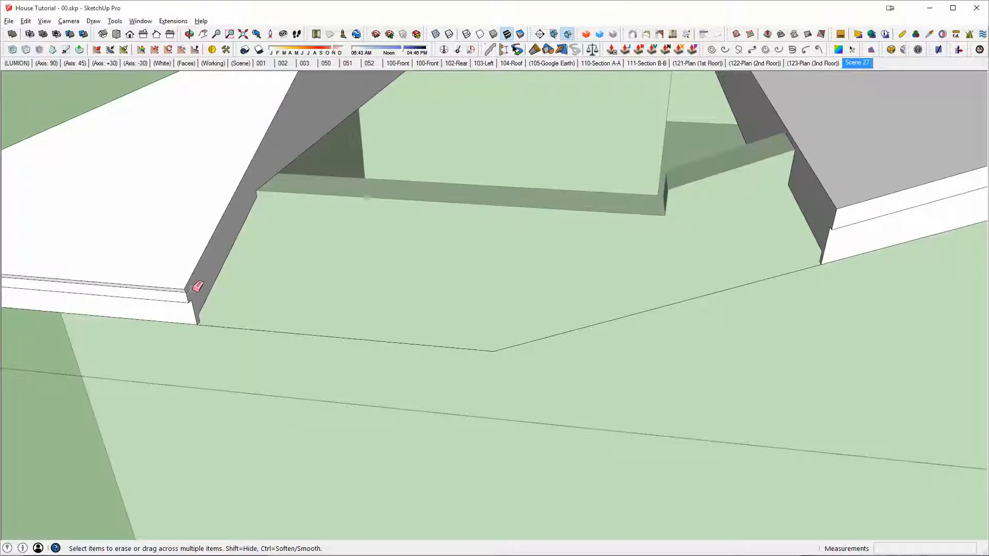
pyautogui.scroll(1, 196, 292)
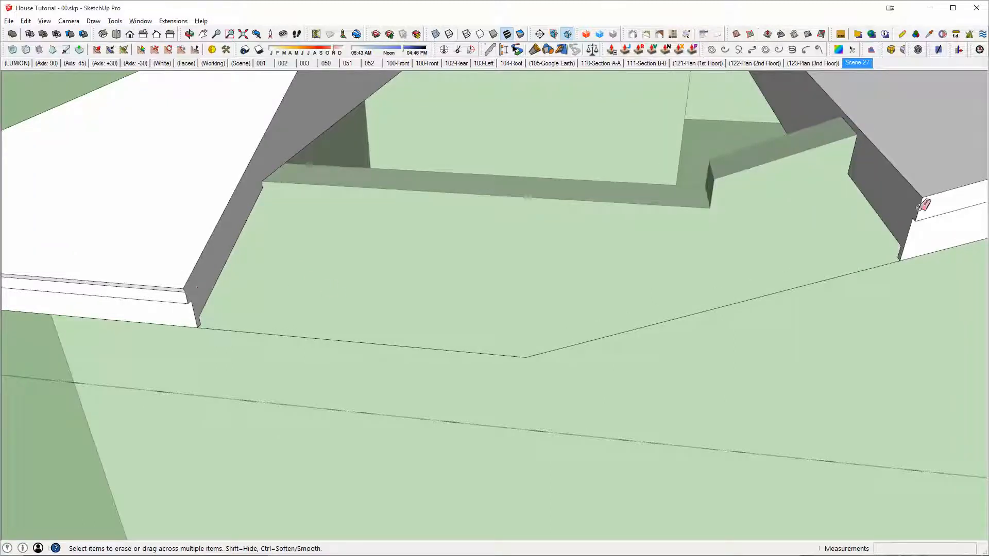
pyautogui.moveTo(926, 205)
pyautogui.mouseDown(button='middle')
pyautogui.moveTo(236, 254)
pyautogui.moveTo(177, 292)
pyautogui.moveTo(205, 293)
pyautogui.moveTo(225, 232)
pyautogui.moveTo(261, 252)
pyautogui.moveTo(227, 289)
pyautogui.moveTo(230, 300)
pyautogui.mouseUp(button='middle')
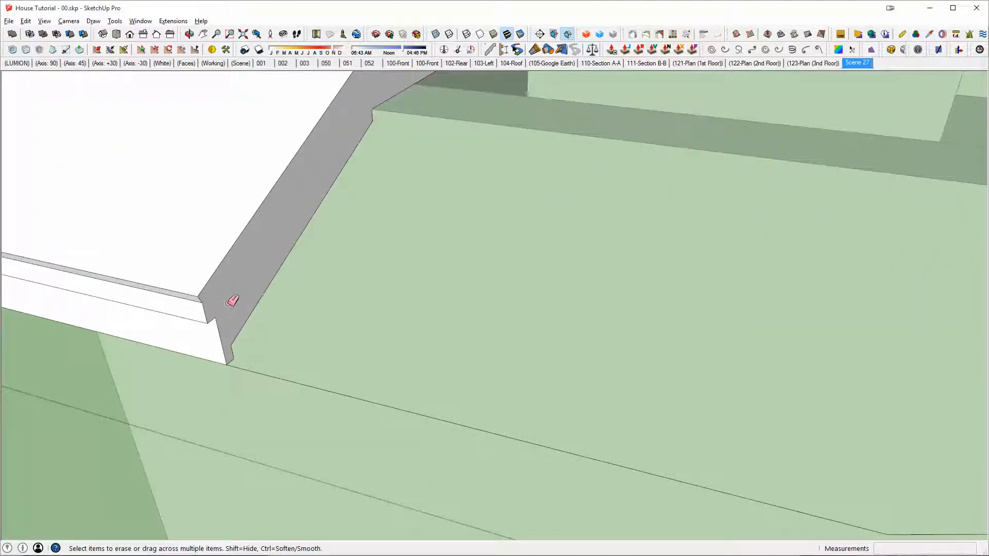
pyautogui.press('space')
pyautogui.click(229, 305)
pyautogui.press('Delete')
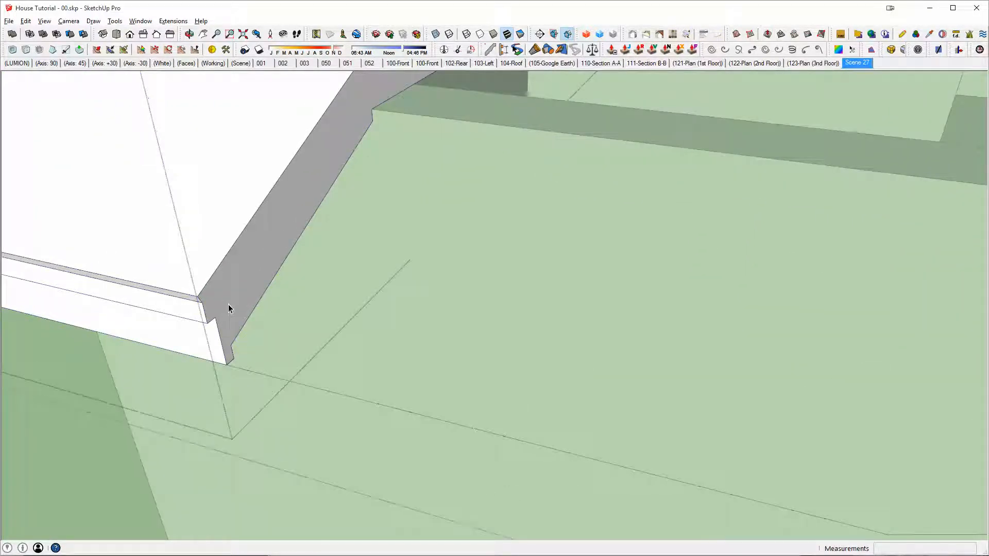
pyautogui.press('l')
pyautogui.click(231, 340)
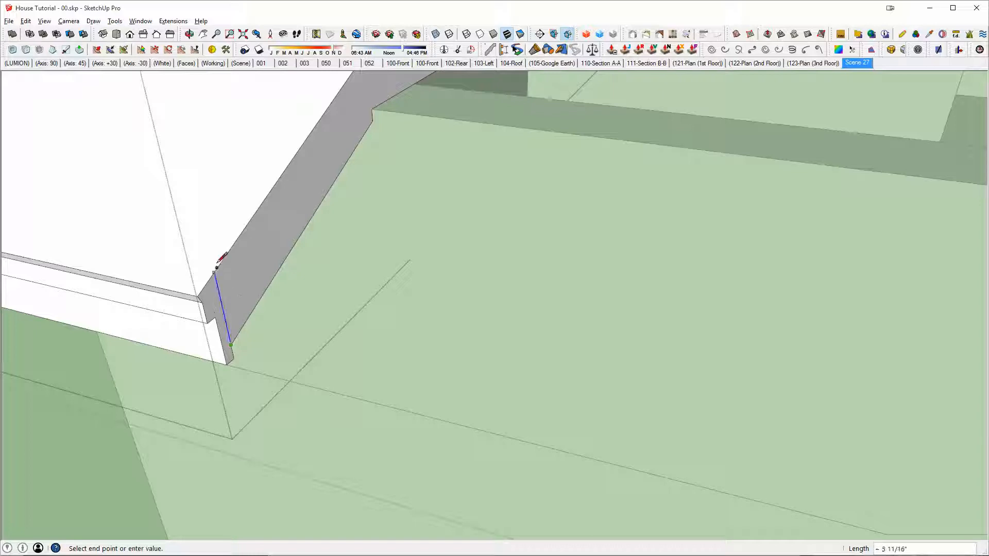
pyautogui.moveTo(225, 299); pyautogui.dragTo(221, 276, button='middle')
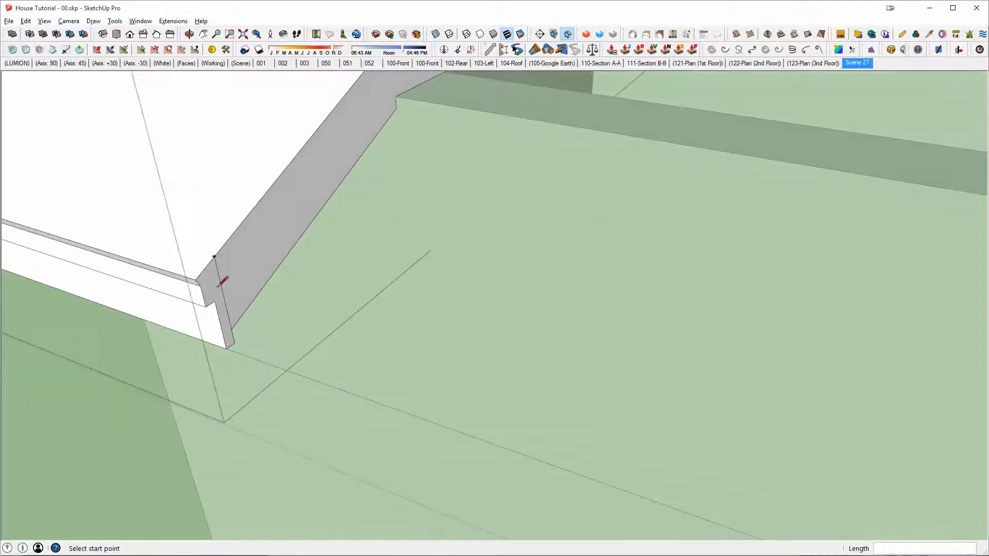
# Step: Push/Pull the hip section's separated fascia profile outward by about 4 15/16"
pyautogui.press('p')
pyautogui.click(224, 302)
pyautogui.click(263, 316)
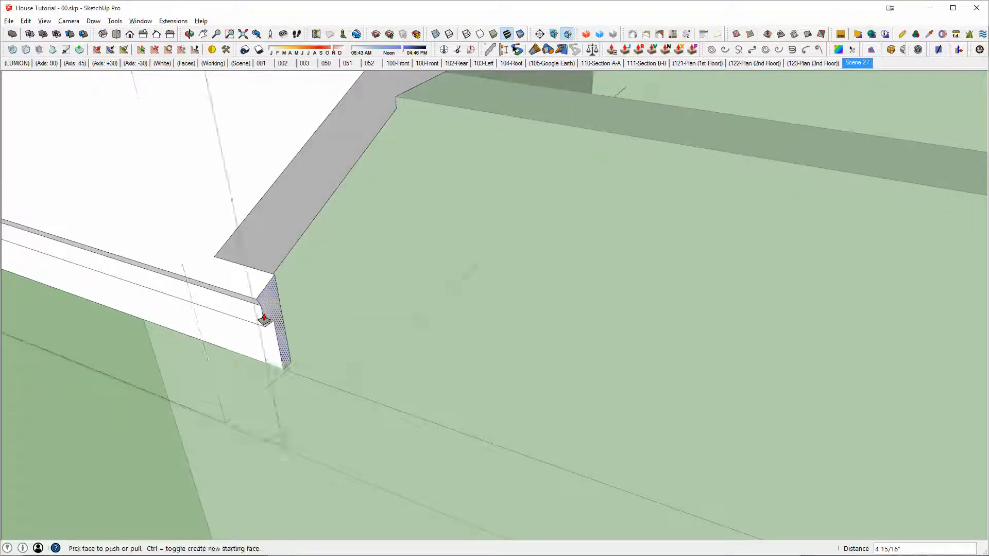
pyautogui.moveTo(271, 327); pyautogui.dragTo(448, 346, button='middle')
# Step: Close the hip group and move the path line's start point to the lower corner of the extended fascia
pyautogui.press('space')
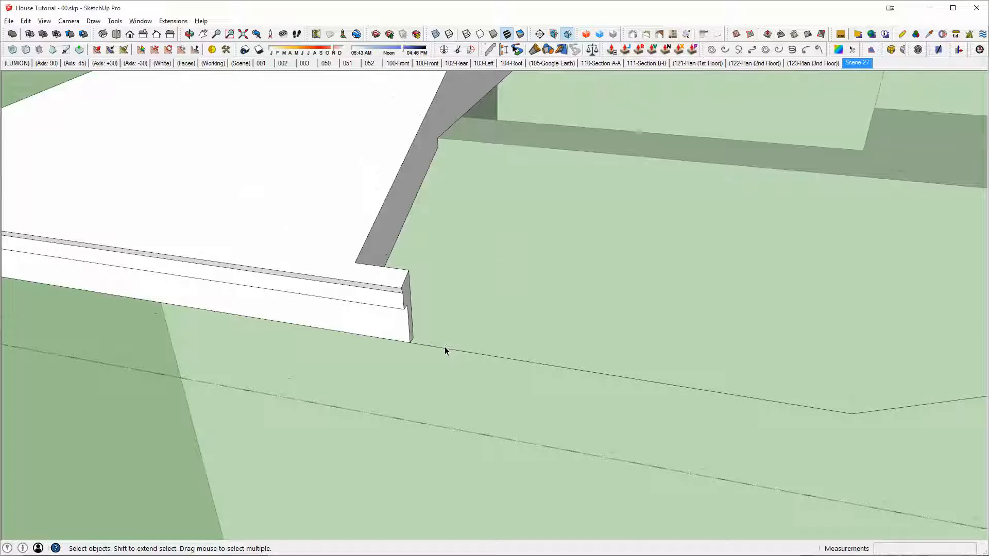
pyautogui.click(446, 350)
pyautogui.press('m')
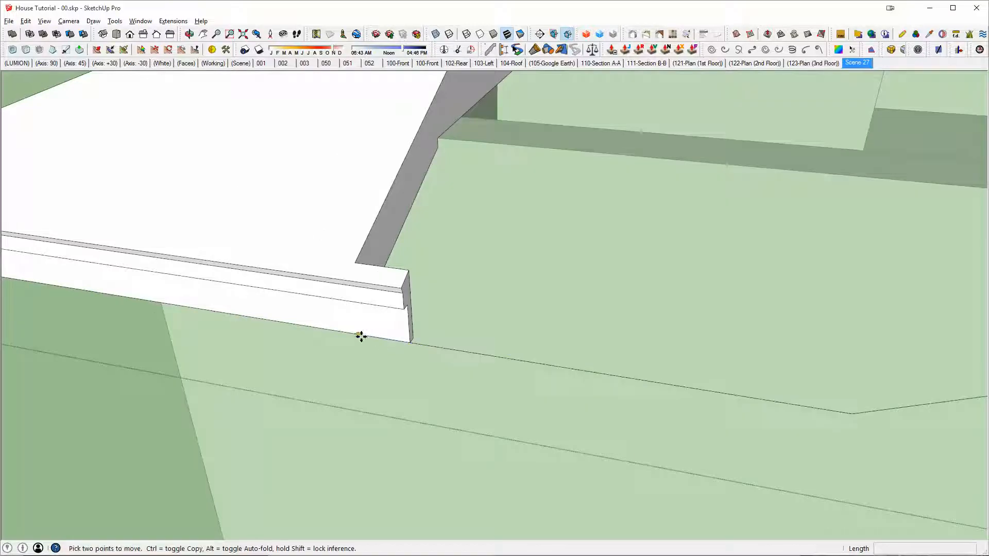
pyautogui.click(361, 336)
pyautogui.click(406, 342)
pyautogui.scroll(-2, 396, 338)
pyautogui.press('space')
pyautogui.scroll(5, 407, 296)
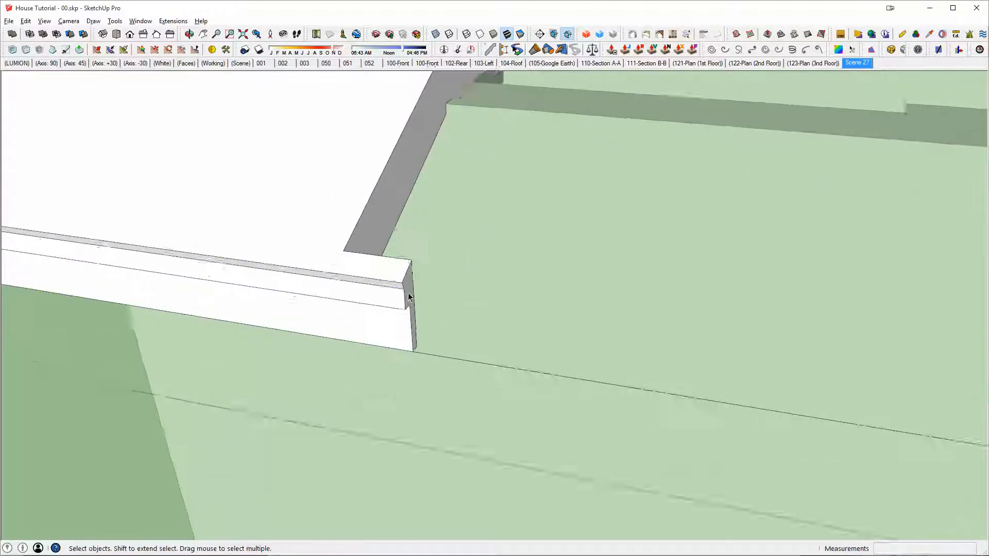
# Step: Copy the extended fascia's end profile in place outside the hip group, and check it with the hip section temporarily hidden
pyautogui.doubleClick(408, 293)
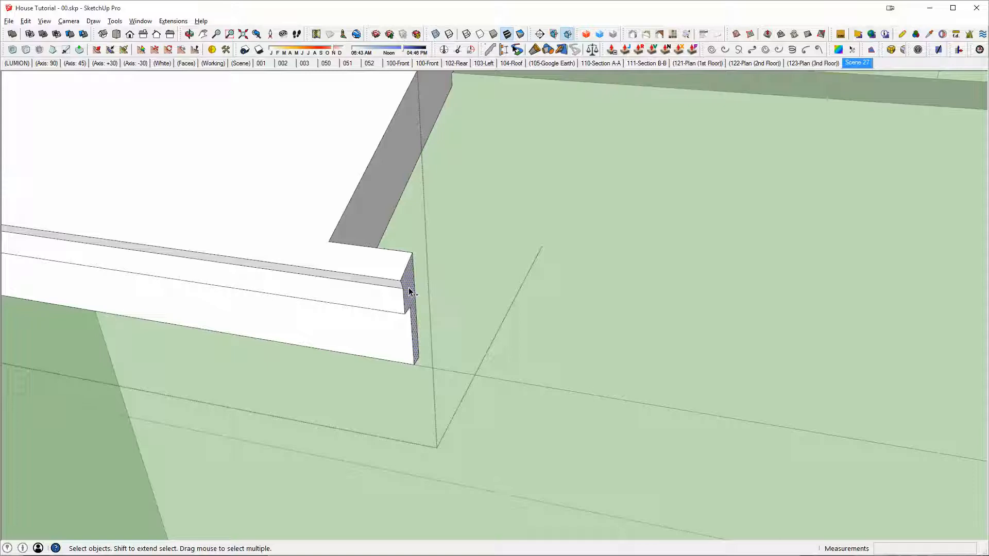
pyautogui.scroll(-3, 409, 290)
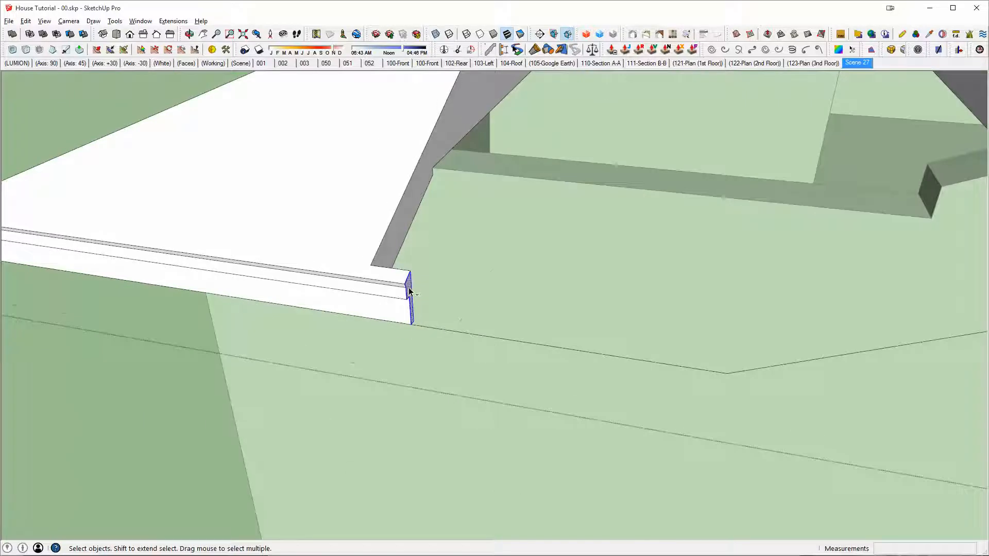
pyautogui.rightClick(358, 230)
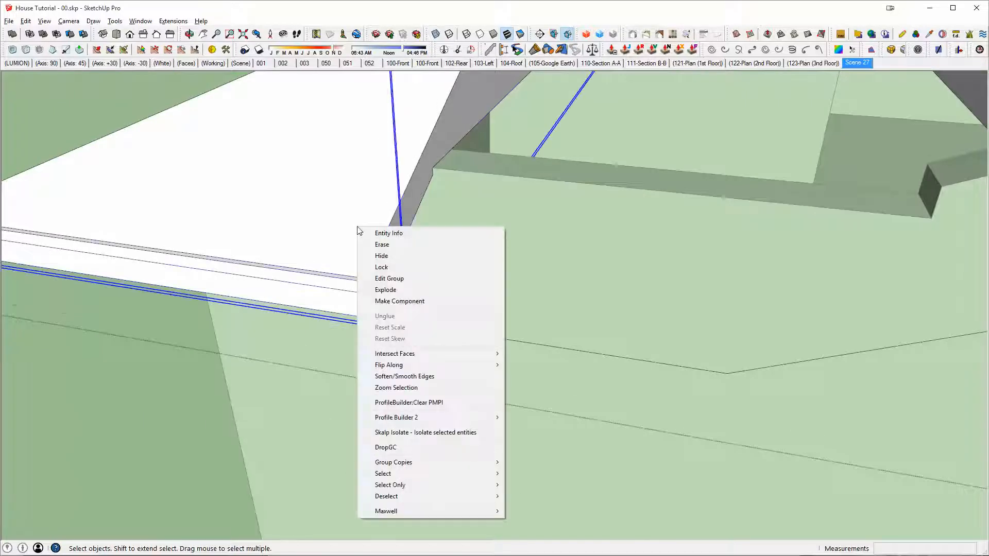
pyautogui.click(393, 255)
pyautogui.moveTo(410, 309); pyautogui.dragTo(592, 365, button='middle')
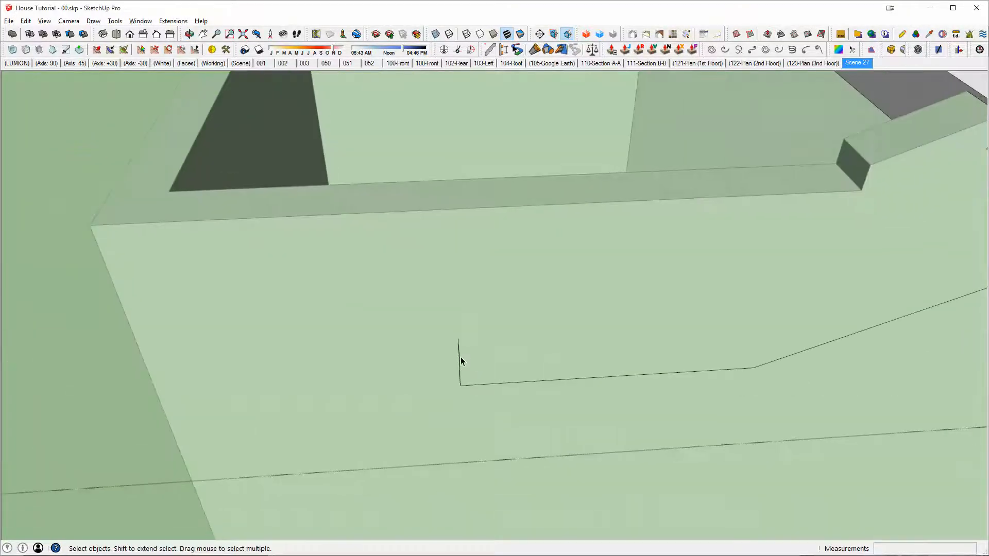
pyautogui.moveTo(461, 357); pyautogui.dragTo(310, 357, button='middle')
pyautogui.hotkey('ctrl', 'z')
# Step: Group the copied fascia profile with the connected path lines, open the group and hide the rest of the model
pyautogui.tripleClick(426, 382)
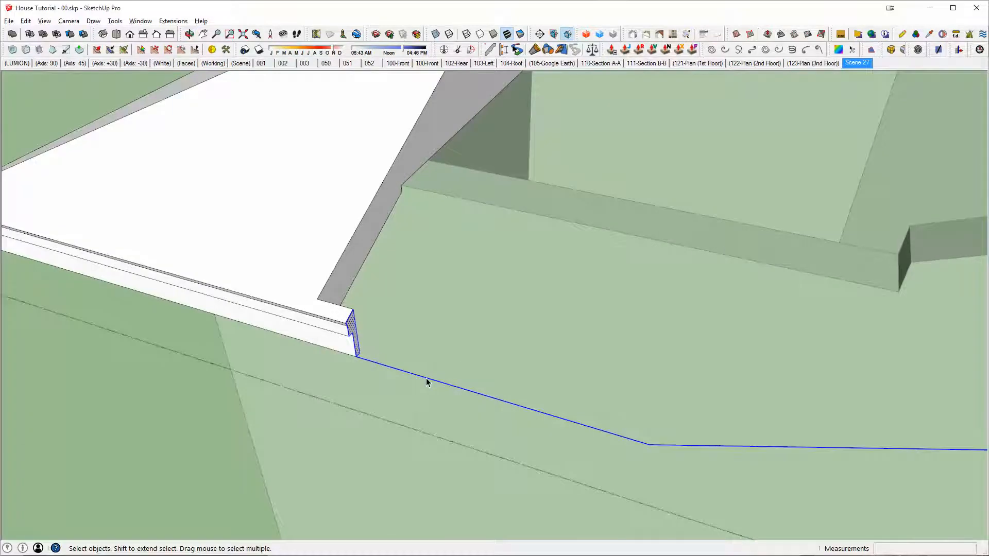
pyautogui.hotkey('ctrl', 'g')
pyautogui.doubleClick(426, 380)
pyautogui.hotkey('alt', 'h')
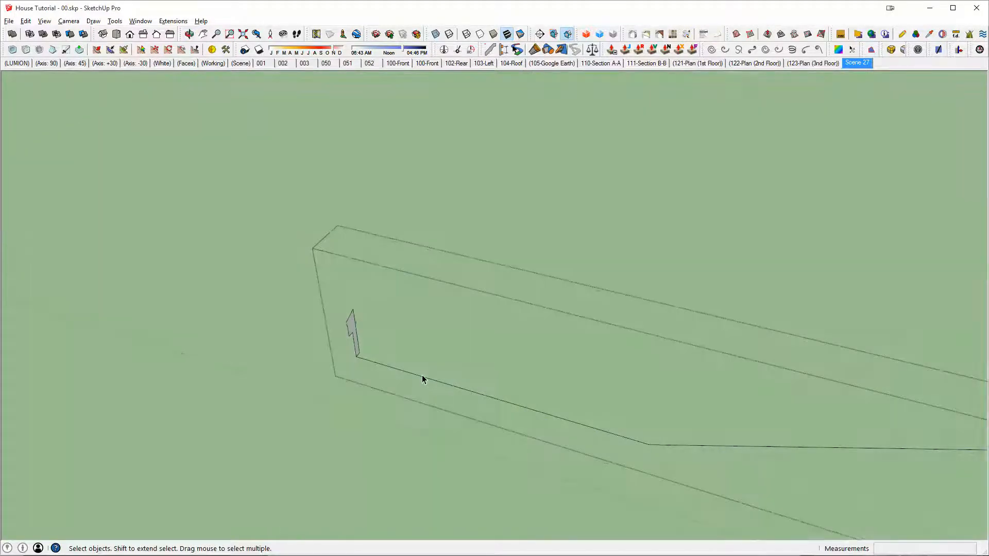
pyautogui.moveTo(422, 376); pyautogui.dragTo(323, 308, button='middle')
pyautogui.moveTo(244, 216); pyautogui.dragTo(211, 249, button='middle')
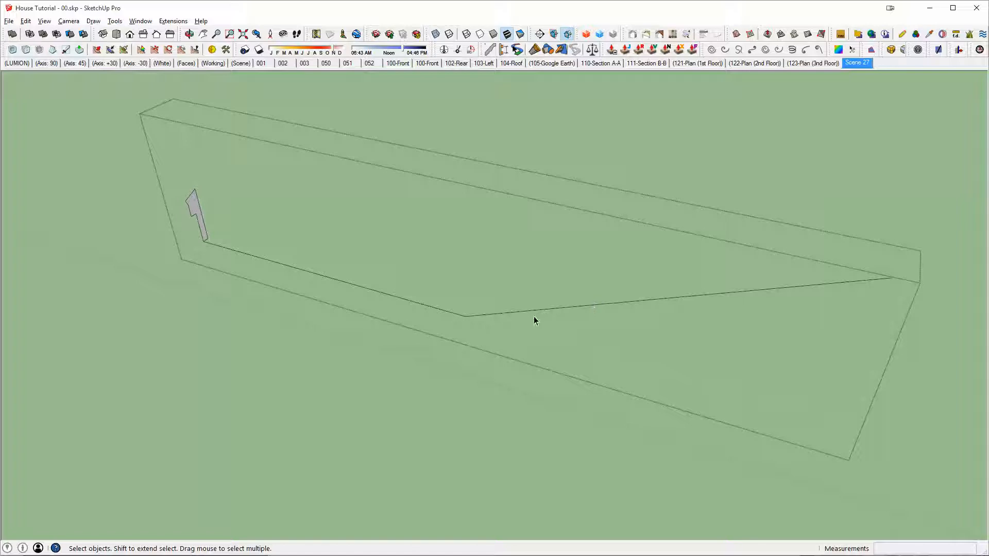
# Step: Sweep the fascia profile along the two-segment path with Follow Me to form the connecting eave, and show the rest of the model
pyautogui.click(196, 211)
pyautogui.scroll(2, 196, 211)
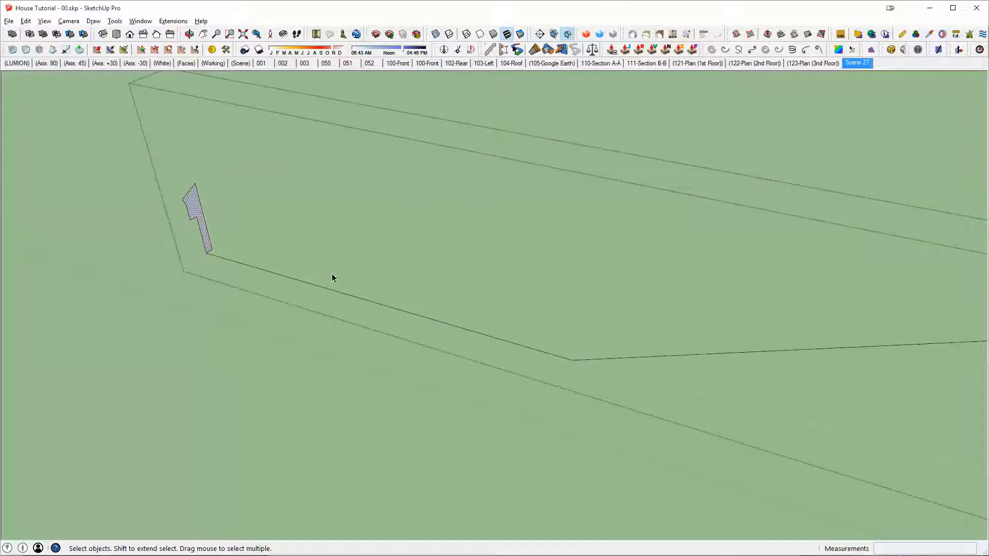
pyautogui.click(803, 352)
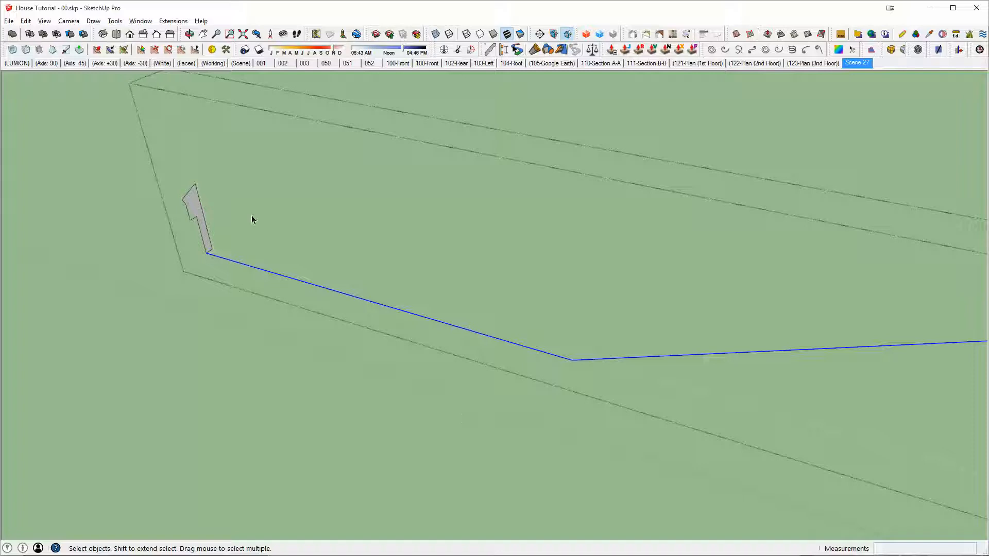
pyautogui.click(195, 210)
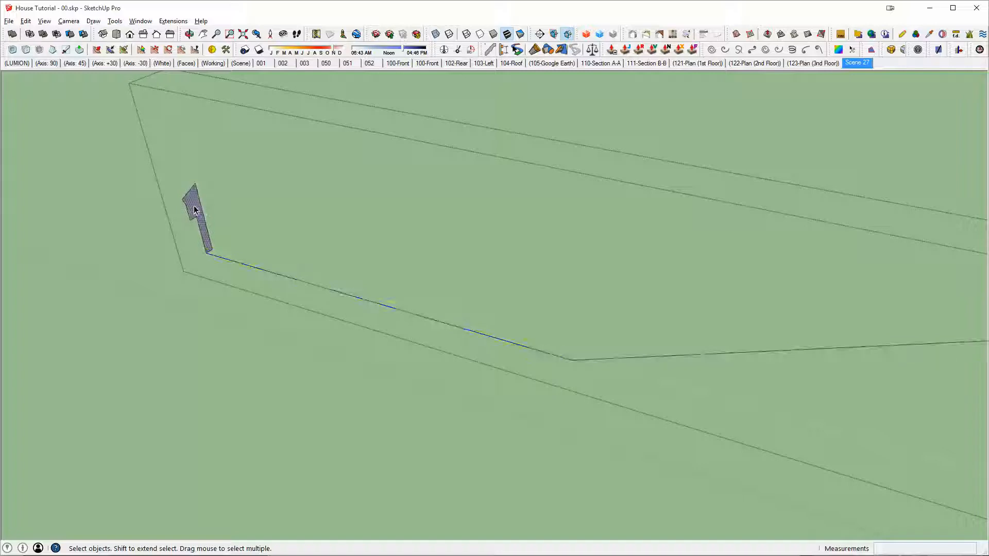
pyautogui.click(580, 359)
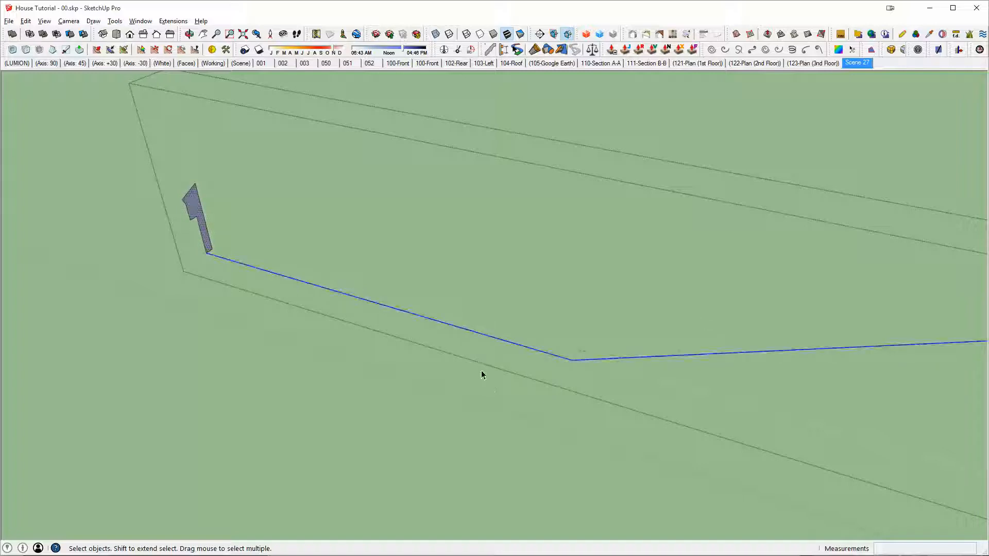
pyautogui.press('f')
pyautogui.click(194, 210)
pyautogui.moveTo(194, 209); pyautogui.dragTo(715, 290, button='middle')
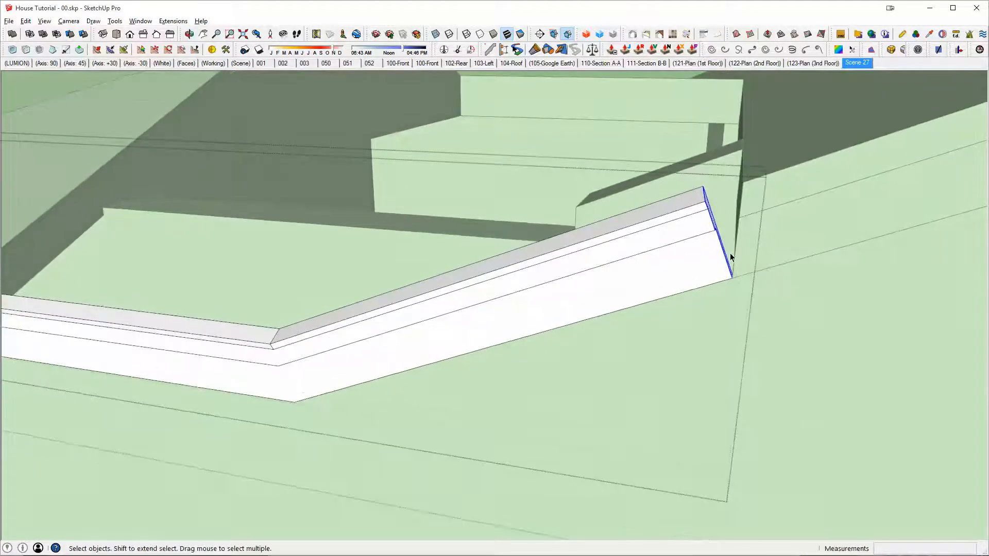
# Step: Move the swept eave's far end edges about 1' 2 3/4" along the eave line toward the main roof
pyautogui.press('m')
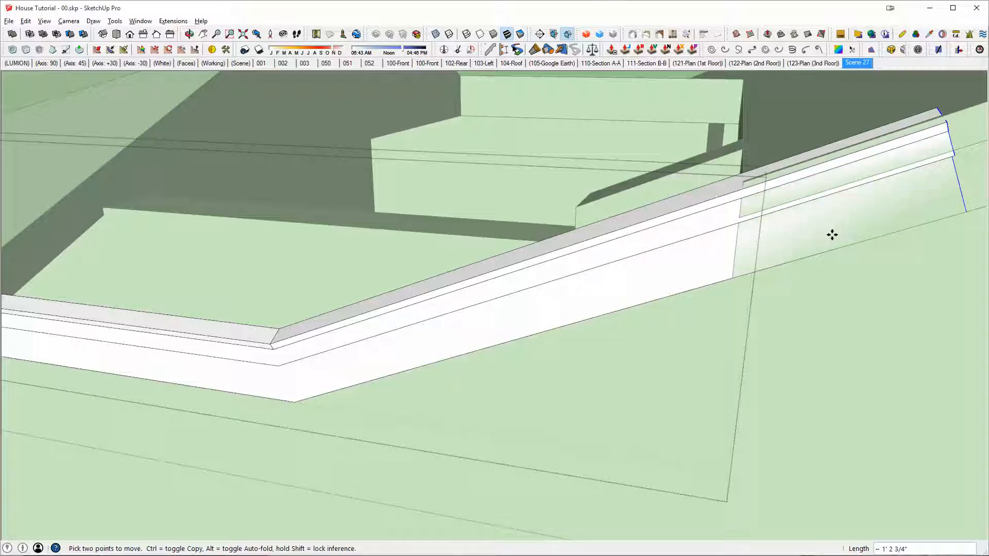
pyautogui.click(835, 236)
pyautogui.moveTo(864, 205); pyautogui.dragTo(941, 203, button='middle')
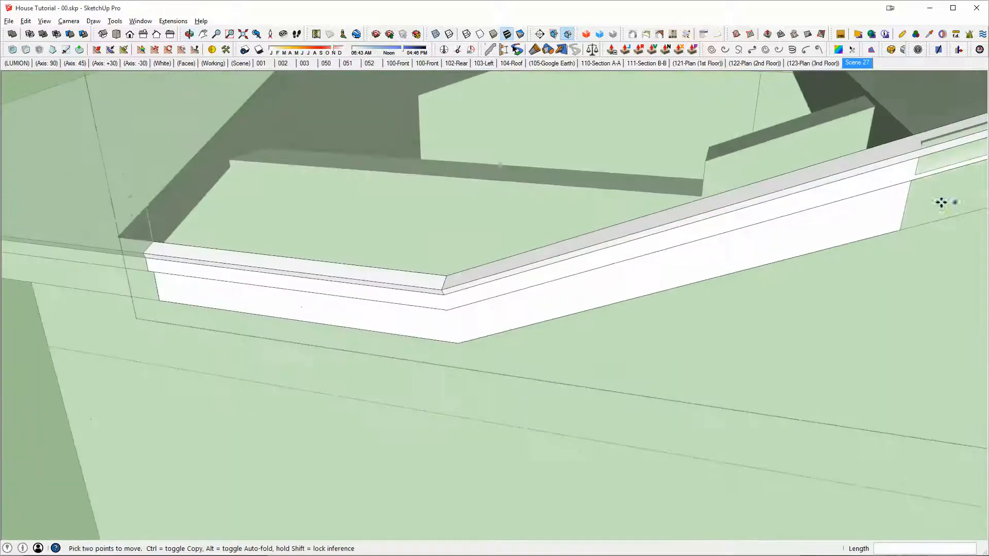
# Step: Undo the swept connecting eave and erase the path lines between the hip section and the main roof
pyautogui.scroll(-2, 619, 240)
pyautogui.moveTo(570, 256)
pyautogui.mouseDown(button='middle')
pyautogui.moveTo(753, 268)
pyautogui.moveTo(691, 276)
pyautogui.moveTo(588, 331)
pyautogui.moveTo(476, 334)
pyautogui.mouseUp(button='middle')
pyautogui.hotkey('ctrl', 'z')
pyautogui.press('e')
pyautogui.click(745, 293)
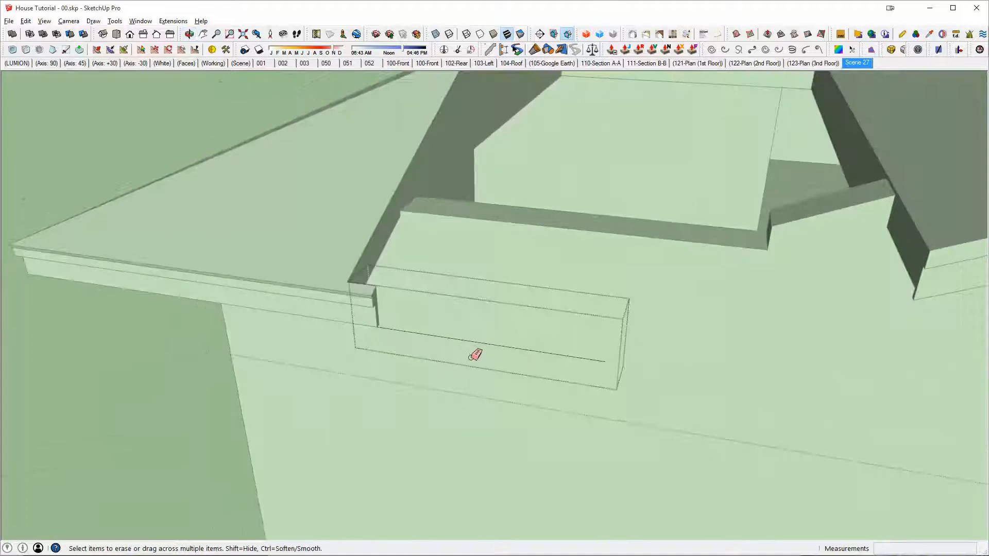
pyautogui.press('space')
pyautogui.press('Escape')
pyautogui.press('e')
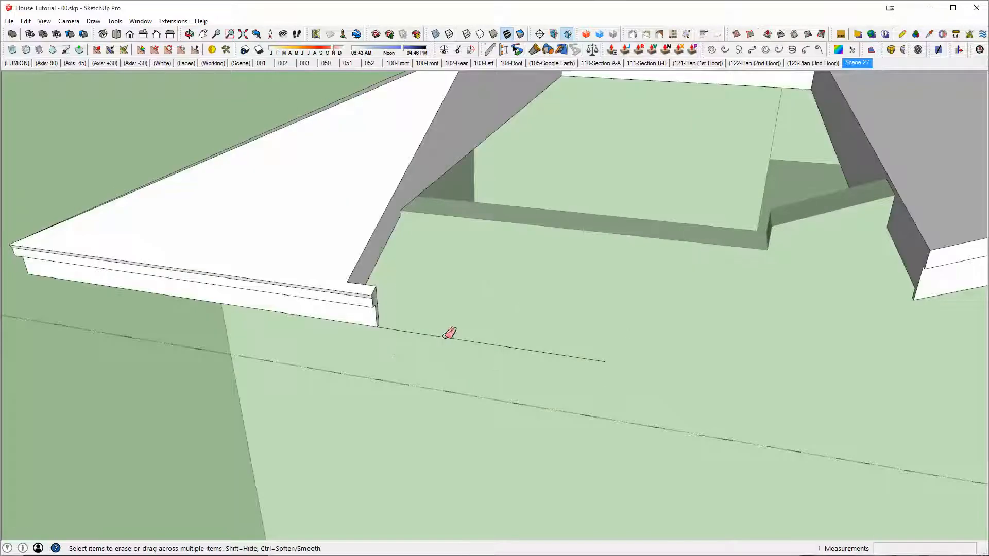
pyautogui.press('space')
# Step: Open the hip section and push its protruding eave end back to the cut roof face, erasing the leftover edge
pyautogui.scroll(4, 363, 315)
pyautogui.click(382, 285)
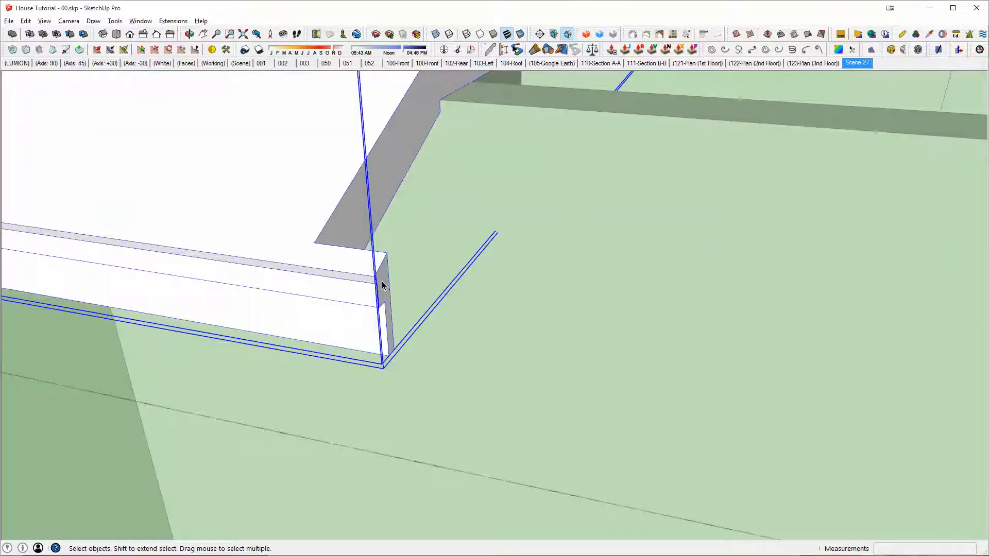
pyautogui.doubleClick(382, 285)
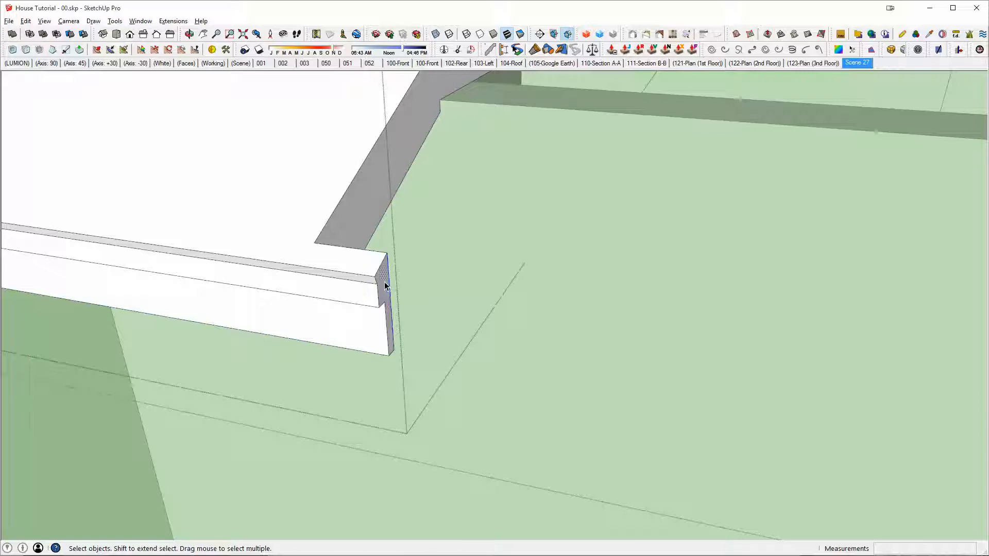
pyautogui.press('p')
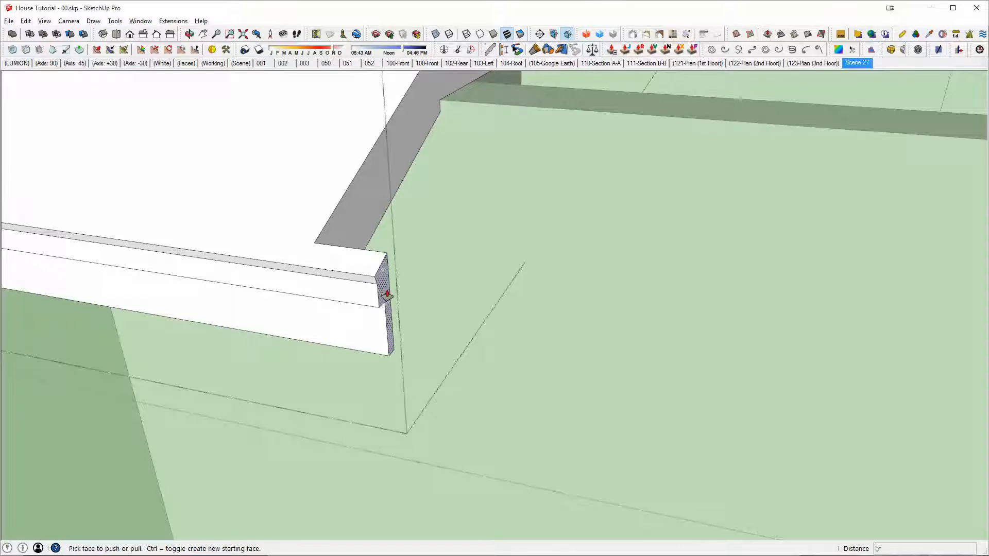
pyautogui.click(387, 278)
pyautogui.click(338, 250)
pyautogui.press('e')
pyautogui.click(319, 269)
pyautogui.press('space')
pyautogui.press('Escape')
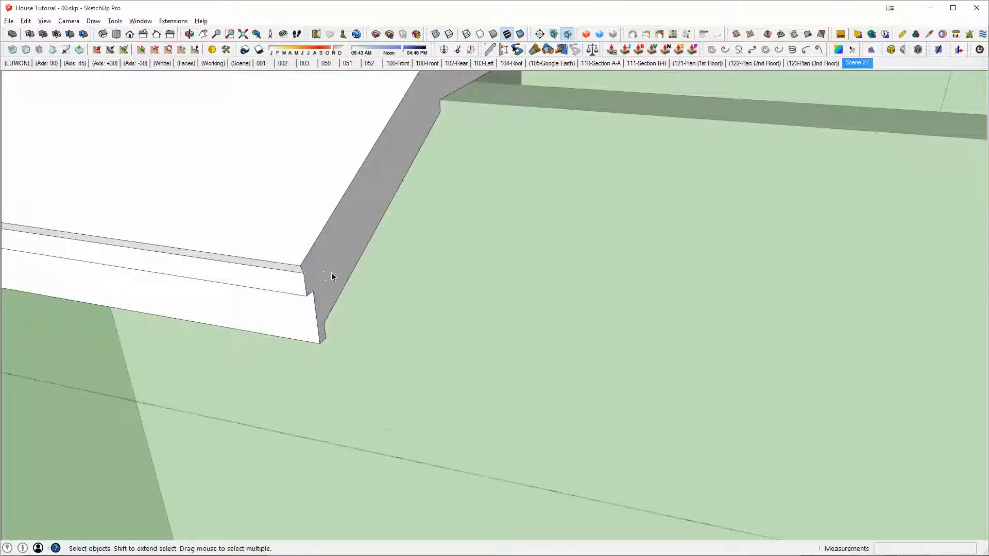
# Step: Paste the copied fascia profile in place beside the hip section's cut eave end
pyautogui.hotkey('ctrl', 'shift', 'v')
pyautogui.scroll(-2, 388, 278)
pyautogui.press('p')
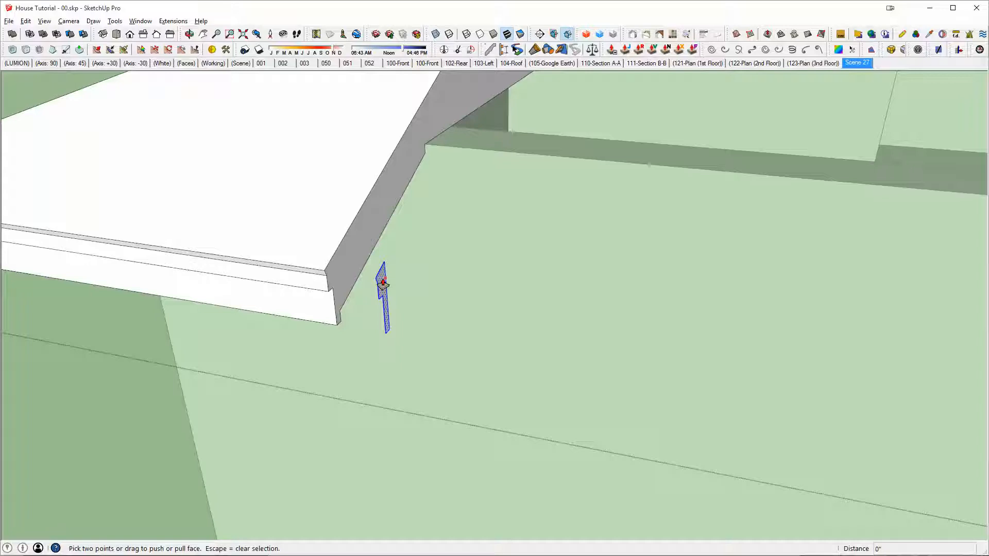
pyautogui.click(382, 281)
pyautogui.moveTo(454, 299); pyautogui.dragTo(426, 296, button='middle')
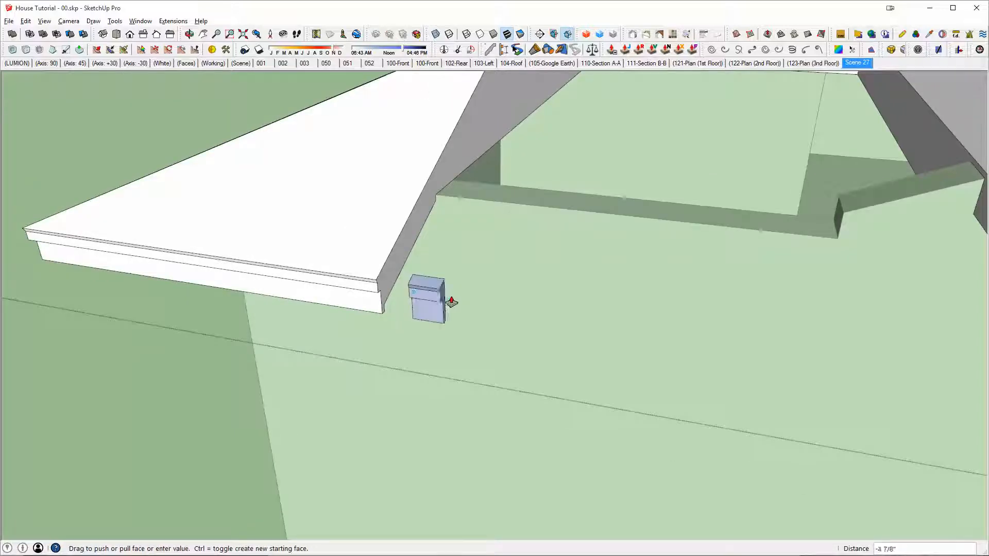
pyautogui.press('Escape')
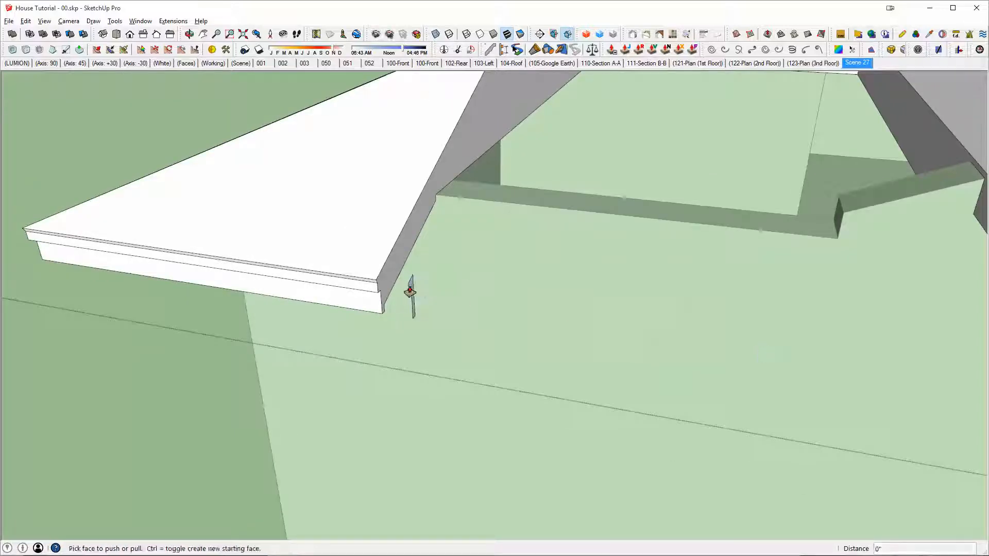
# Step: Extrude the pasted fascia profile about 5' 2" toward the main roof and group the resulting bar
pyautogui.click(410, 286)
pyautogui.moveTo(704, 336); pyautogui.dragTo(509, 305, button='middle')
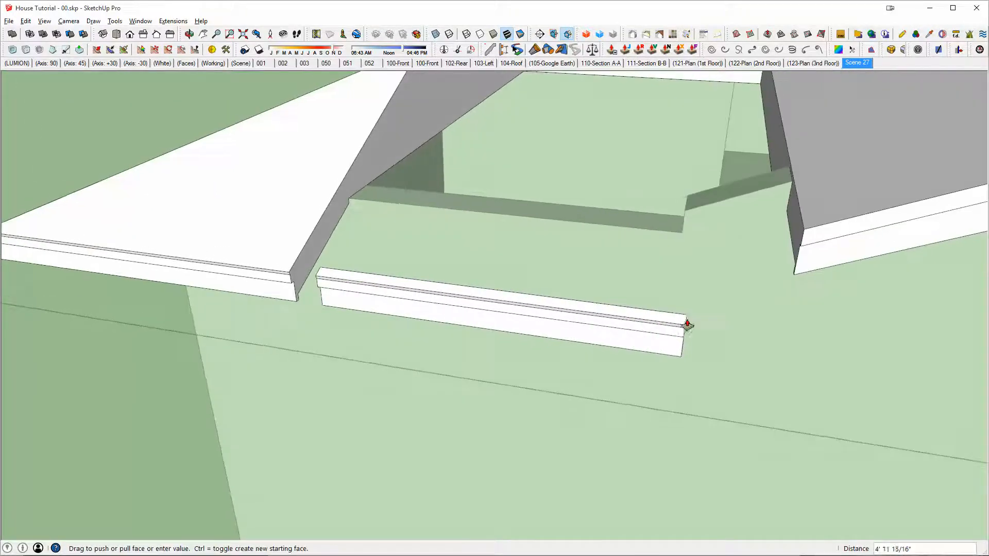
pyautogui.click(707, 330)
pyautogui.press('space')
pyautogui.tripleClick(611, 329)
pyautogui.press('g')
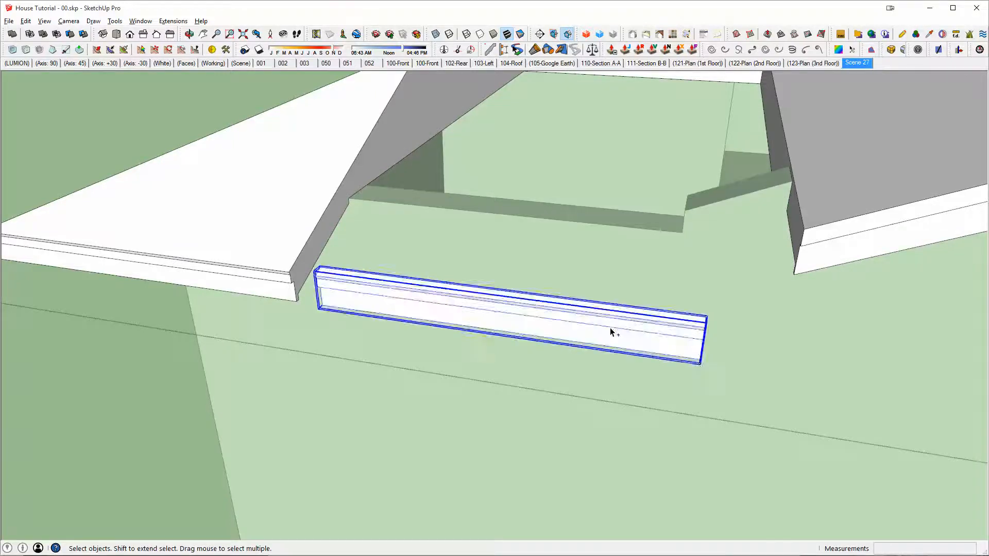
# Step: Draw a rectangle about 1' 4" by 1' 3" on the open ground beside the roof sections
pyautogui.moveTo(617, 323); pyautogui.dragTo(520, 322, button='middle')
pyautogui.moveTo(783, 188); pyautogui.dragTo(784, 216, button='middle')
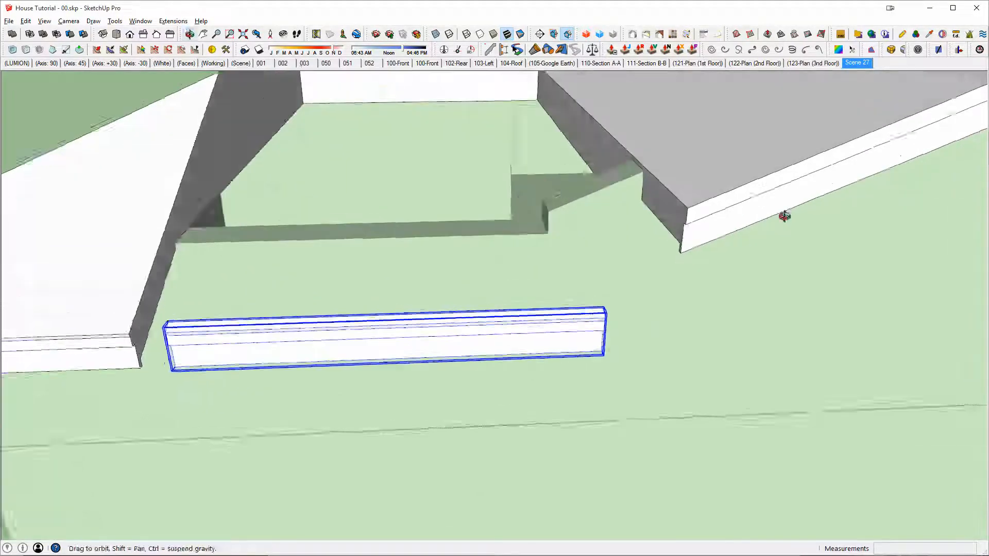
pyautogui.scroll(2, 760, 212)
pyautogui.moveTo(713, 212); pyautogui.dragTo(619, 241, button='middle')
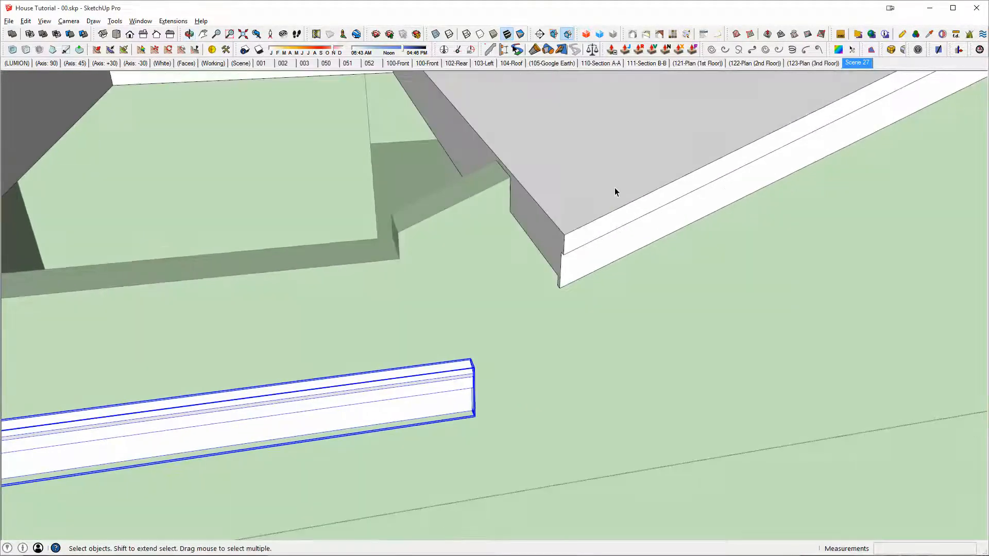
pyautogui.scroll(-3, 623, 201)
pyautogui.moveTo(662, 284); pyautogui.dragTo(737, 345, button='middle')
pyautogui.press('r')
pyautogui.scroll(-3, 692, 251)
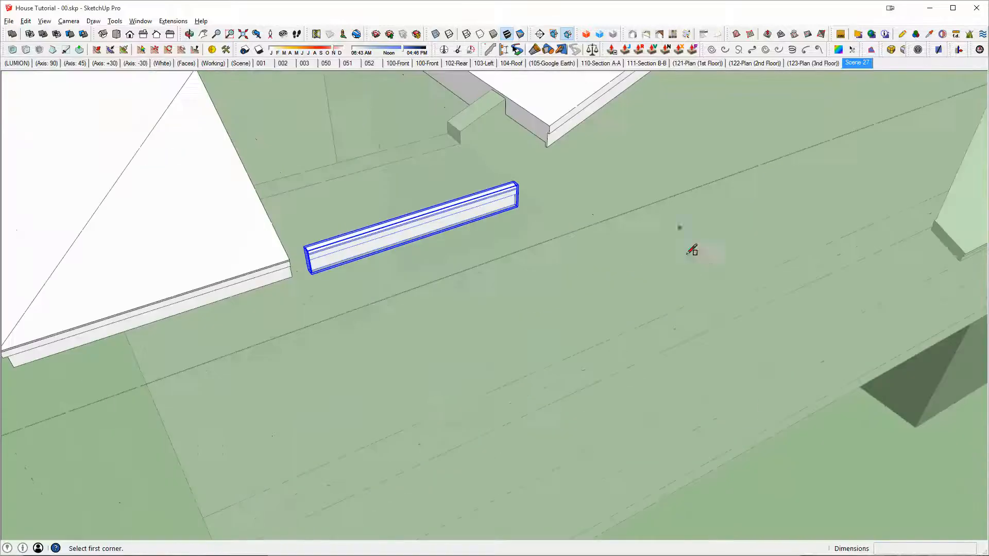
pyautogui.click(796, 465)
pyautogui.click(920, 484)
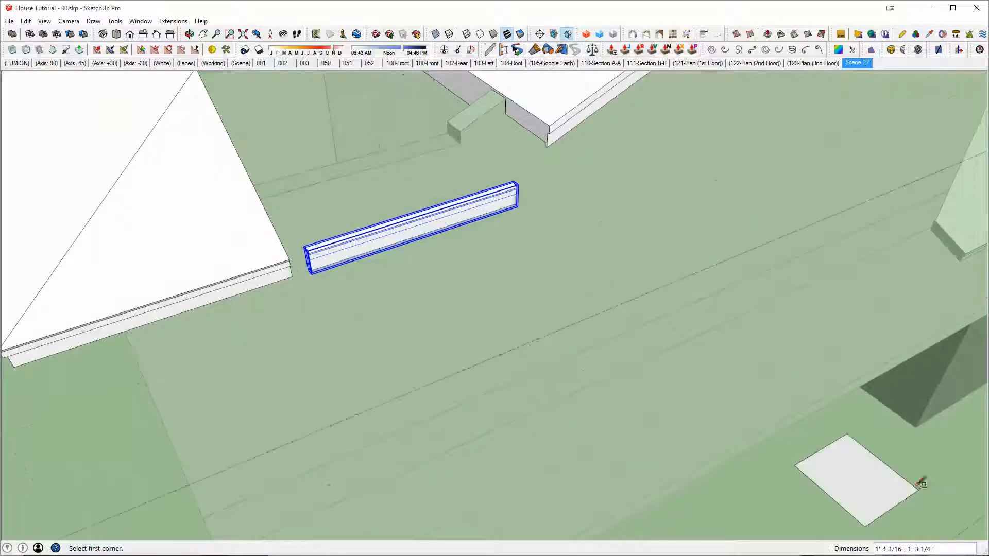
# Step: Pull the rectangle up into a box and group it
pyautogui.press('p')
pyautogui.click(857, 464)
pyautogui.click(873, 425)
pyautogui.press('space')
pyautogui.tripleClick(873, 426)
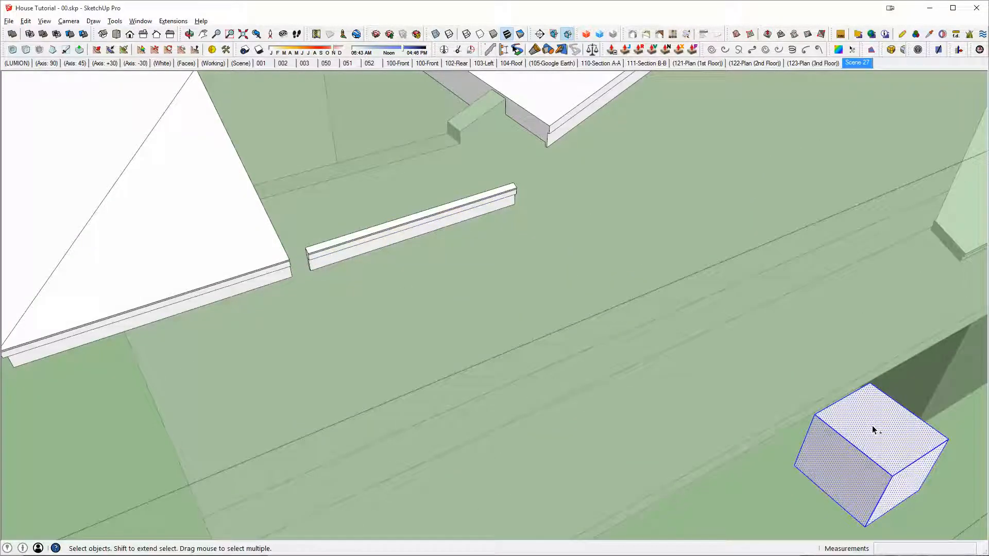
# Step: Move the box by its top corner onto the upper edge of the main roof's eave
pyautogui.press('m')
pyautogui.click(947, 440)
pyautogui.scroll(4, 654, 258)
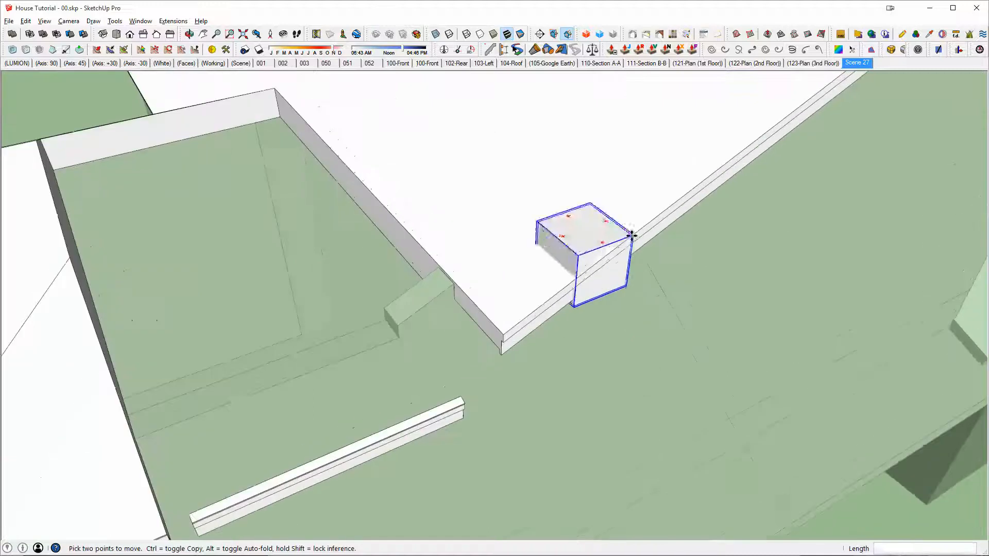
pyautogui.scroll(3, 620, 243)
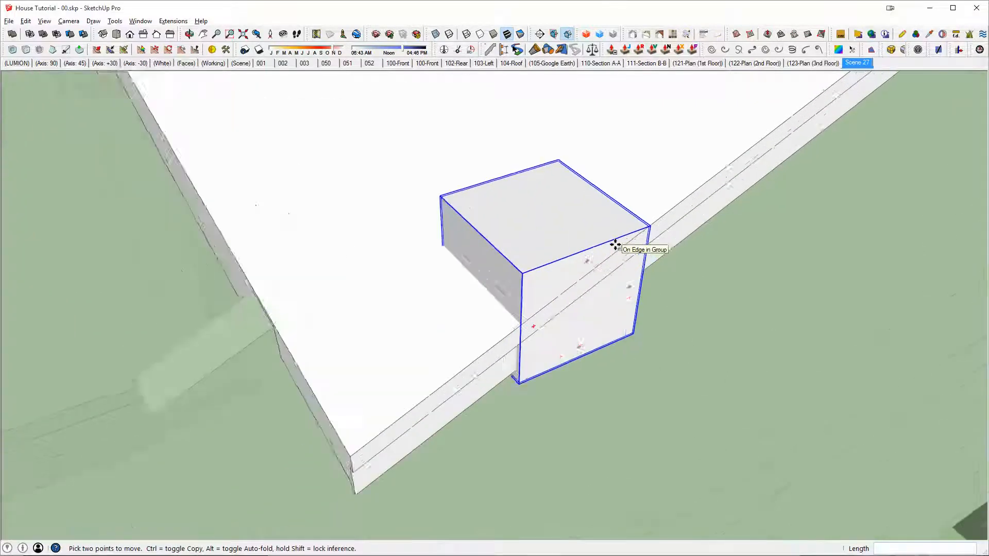
pyautogui.scroll(1, 616, 246)
pyautogui.click(593, 257)
# Step: Rotate the box about 22.6 degrees around its top corner to align it with the main roof's eave edge
pyautogui.press('q')
pyautogui.click(652, 225)
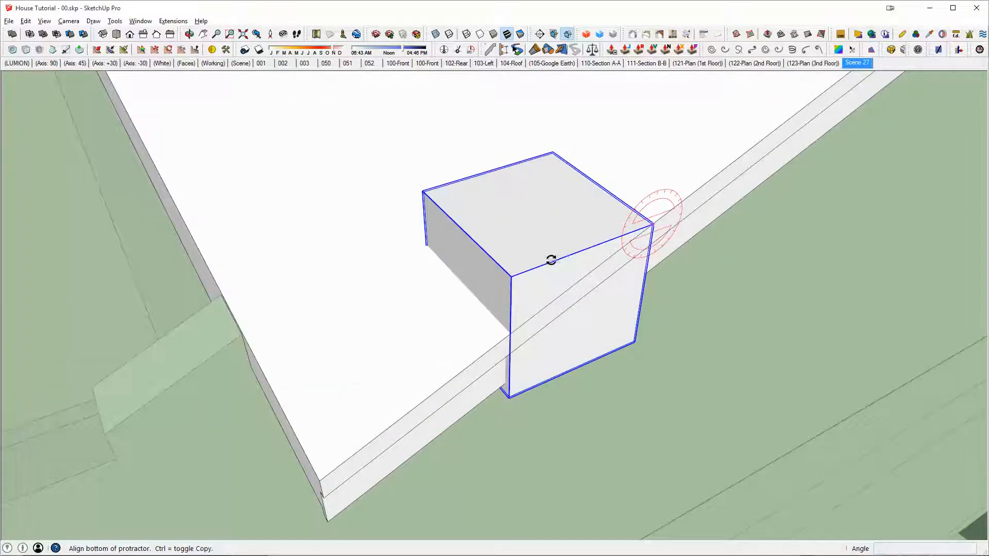
pyautogui.click(515, 274)
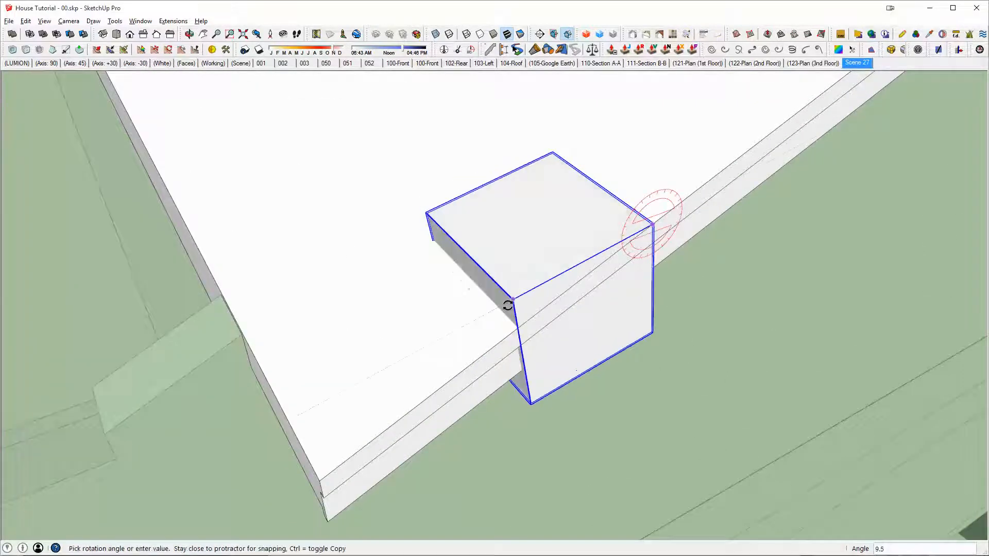
pyautogui.click(318, 482)
pyautogui.moveTo(454, 309); pyautogui.dragTo(611, 155, button='middle')
pyautogui.press('space')
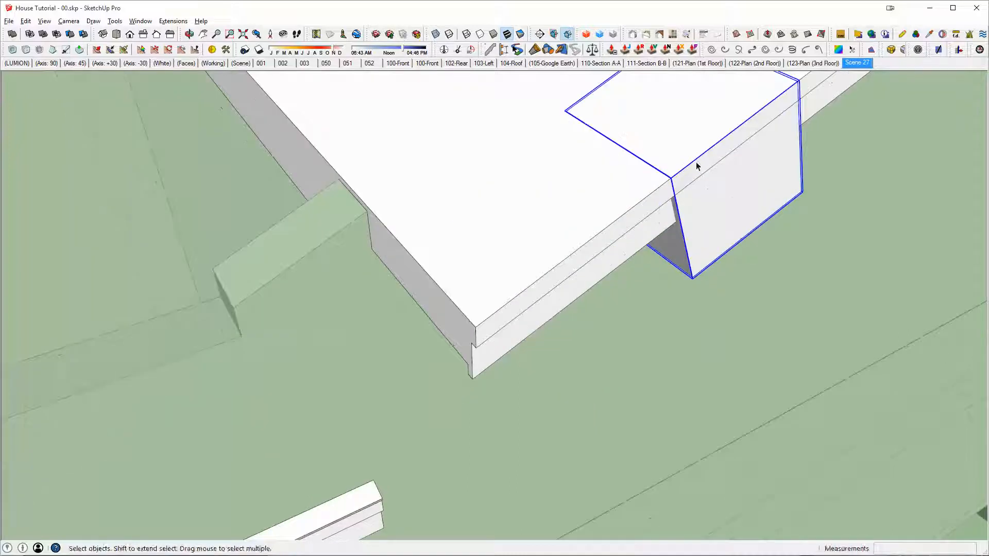
# Step: Slide the box along the eave edge so that it overlaps the main roof's end corner
pyautogui.press('m')
pyautogui.click(673, 176)
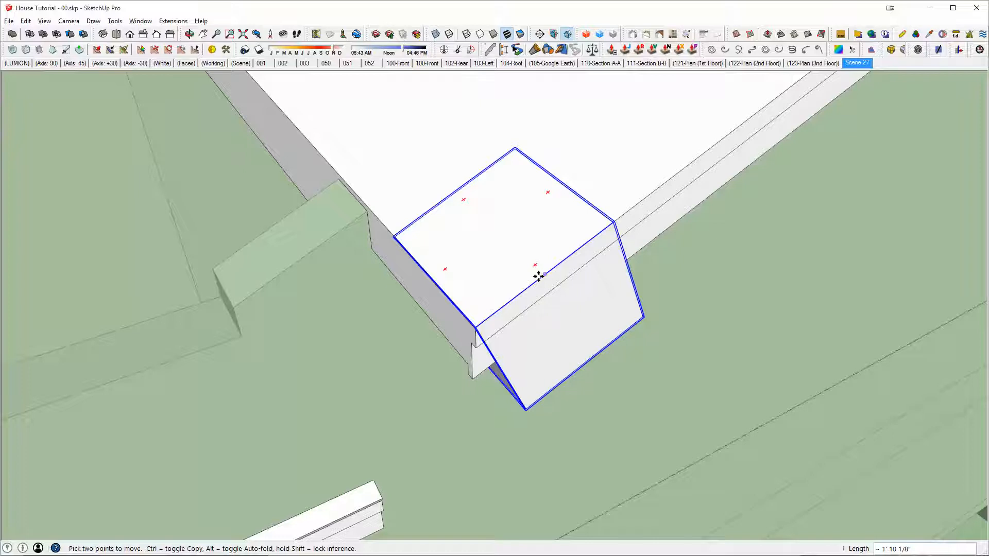
pyautogui.click(475, 325)
pyautogui.press('space')
# Step: Erase the box to examine the main roof's bare eave corner, and undo the erasure
pyautogui.rightClick(429, 327)
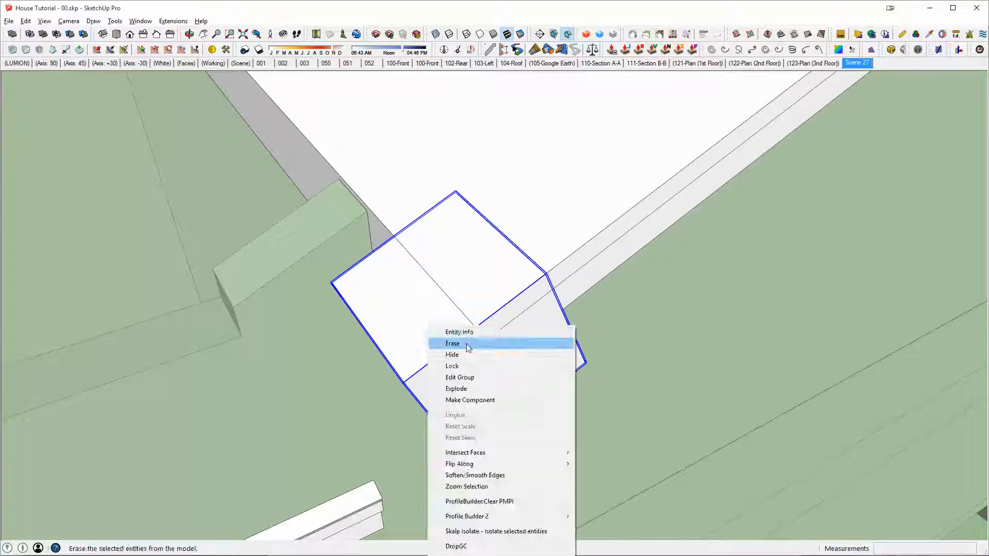
pyautogui.click(463, 343)
pyautogui.moveTo(470, 303); pyautogui.dragTo(552, 155, button='middle')
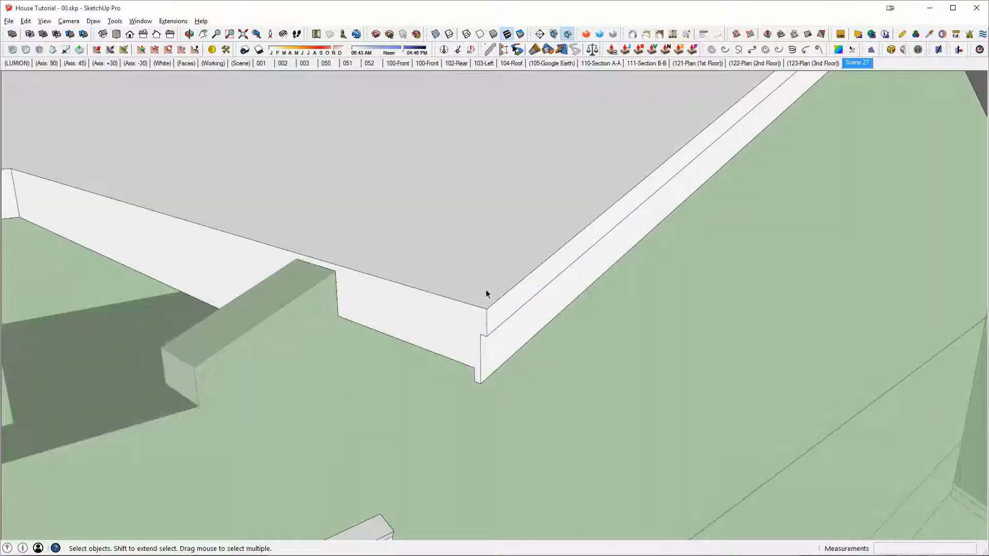
pyautogui.moveTo(477, 398)
pyautogui.mouseDown(button='middle')
pyautogui.moveTo(371, 264)
pyautogui.moveTo(491, 313)
pyautogui.moveTo(537, 391)
pyautogui.moveTo(541, 333)
pyautogui.mouseUp(button='middle')
pyautogui.hotkey('ctrl', 'z')
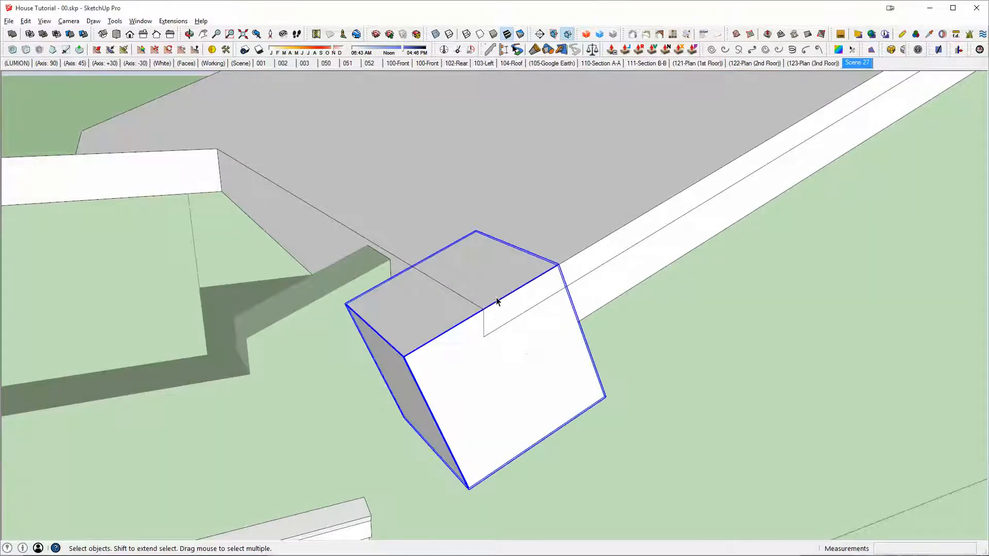
# Step: Subtract the box from the main roof to cut a notch out of its eave corner
pyautogui.hotkey('shift', 's')
pyautogui.click(598, 171)
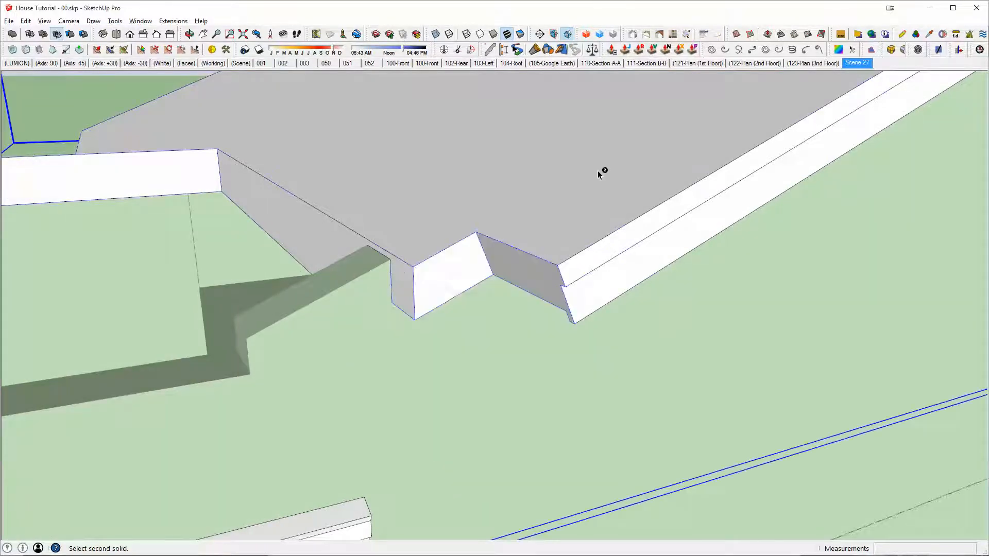
pyautogui.moveTo(578, 238); pyautogui.dragTo(637, 233, button='middle')
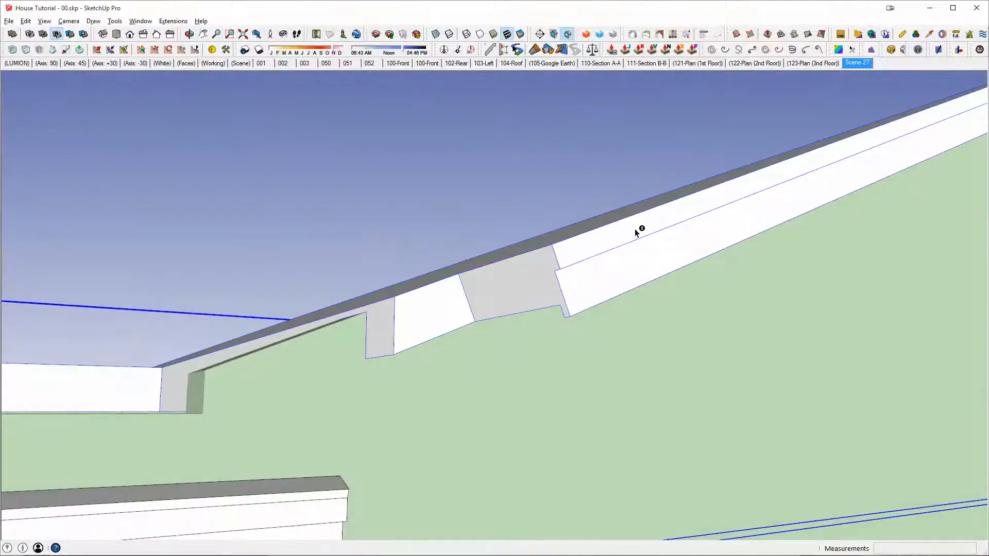
pyautogui.moveTo(558, 271); pyautogui.dragTo(545, 342, button='middle')
pyautogui.press('space')
# Step: Move the grouped fascia bar by its bottom end corner onto the lower edge of the main roof's eave
pyautogui.click(529, 464)
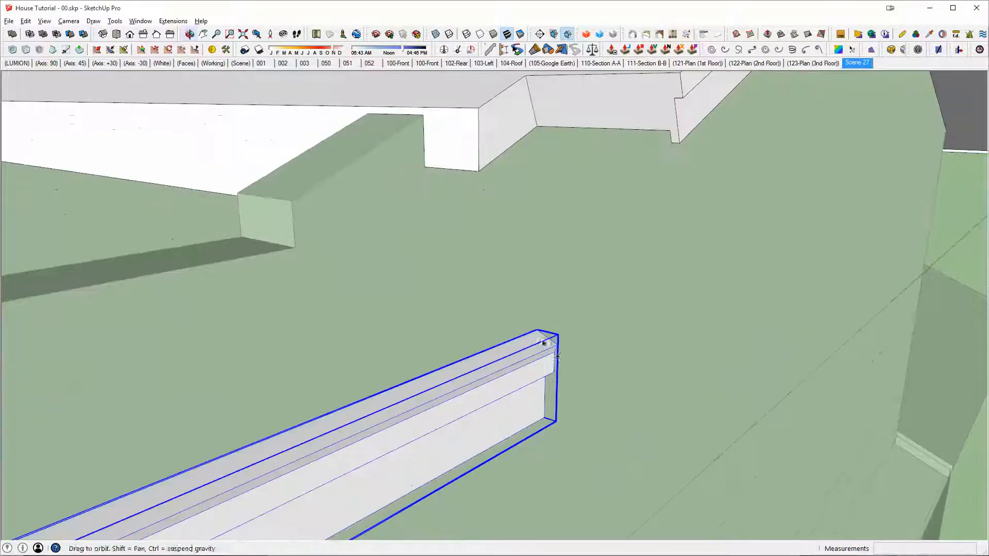
pyautogui.press('m')
pyautogui.click(544, 418)
pyautogui.moveTo(544, 419); pyautogui.dragTo(335, 510, button='middle')
pyautogui.click(627, 178)
# Step: Rotate the fascia bar about 22.7 degrees around its bottom end corner to align it with the main roof's eave
pyautogui.press('q')
pyautogui.scroll(3, 627, 178)
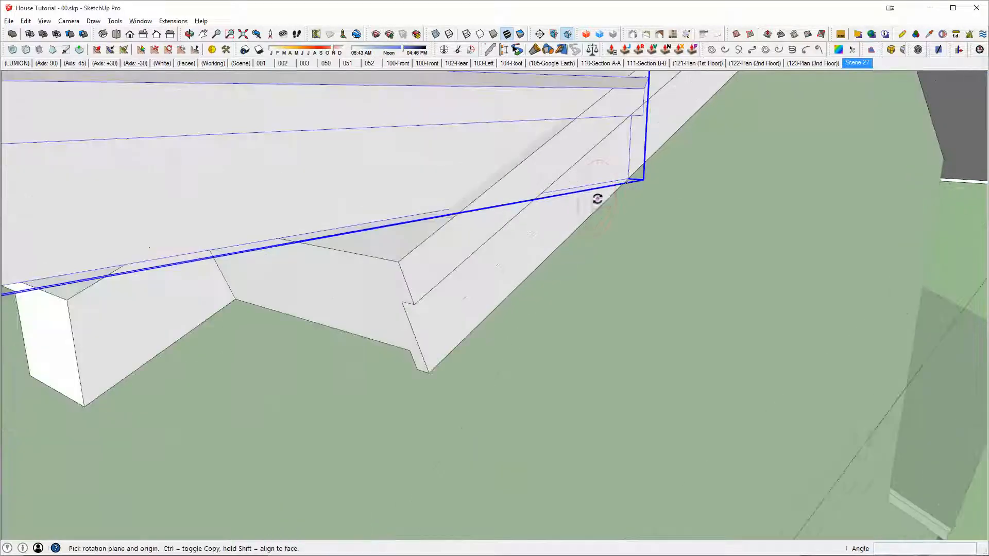
pyautogui.click(630, 177)
pyautogui.click(591, 184)
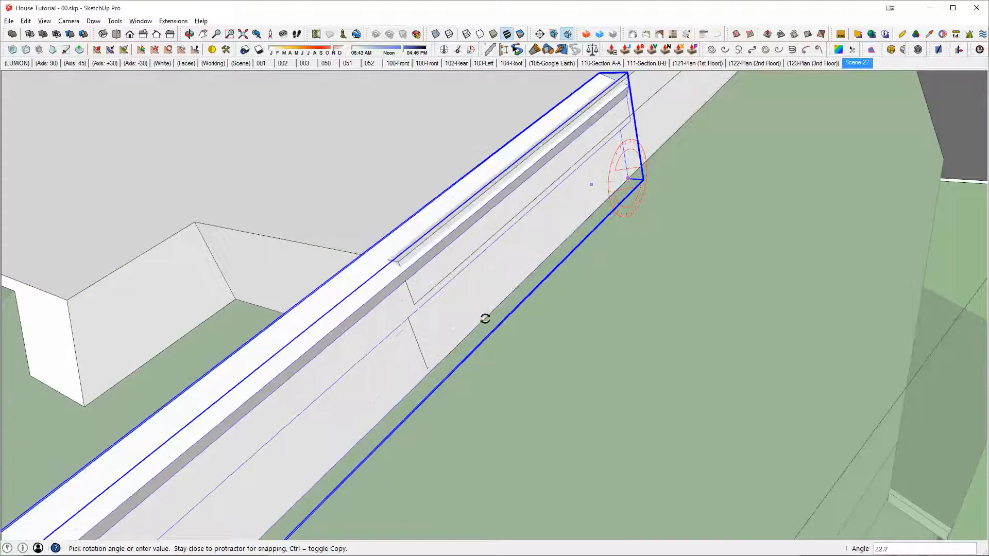
pyautogui.click(429, 370)
pyautogui.moveTo(463, 261); pyautogui.dragTo(617, 267, button='middle')
pyautogui.press('space')
# Step: Open the fascia bar's group and draw a vertical line on its end face to separate the small triangular tip
pyautogui.scroll(4, 620, 213)
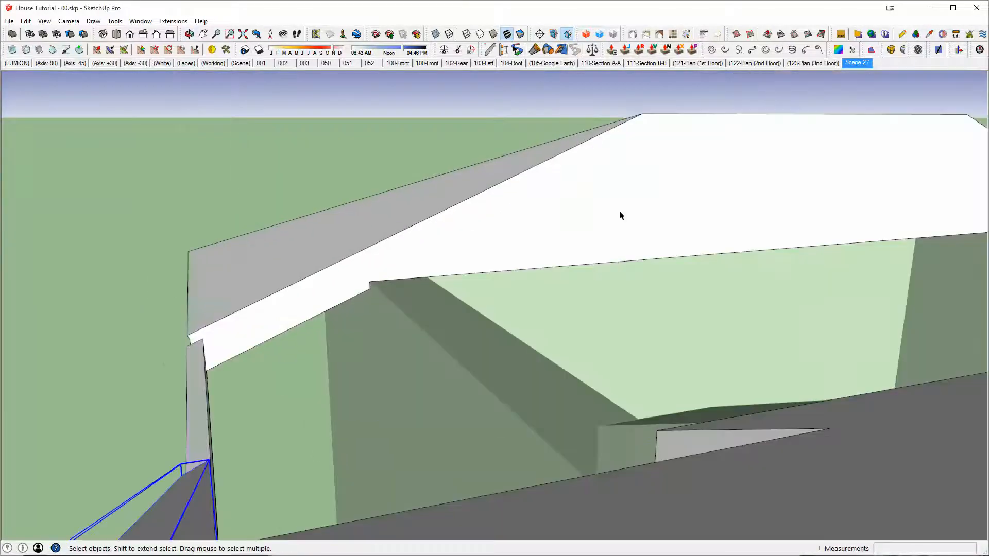
pyautogui.scroll(-5, 621, 289)
pyautogui.scroll(1, 633, 257)
pyautogui.scroll(1, 635, 258)
pyautogui.doubleClick(654, 251)
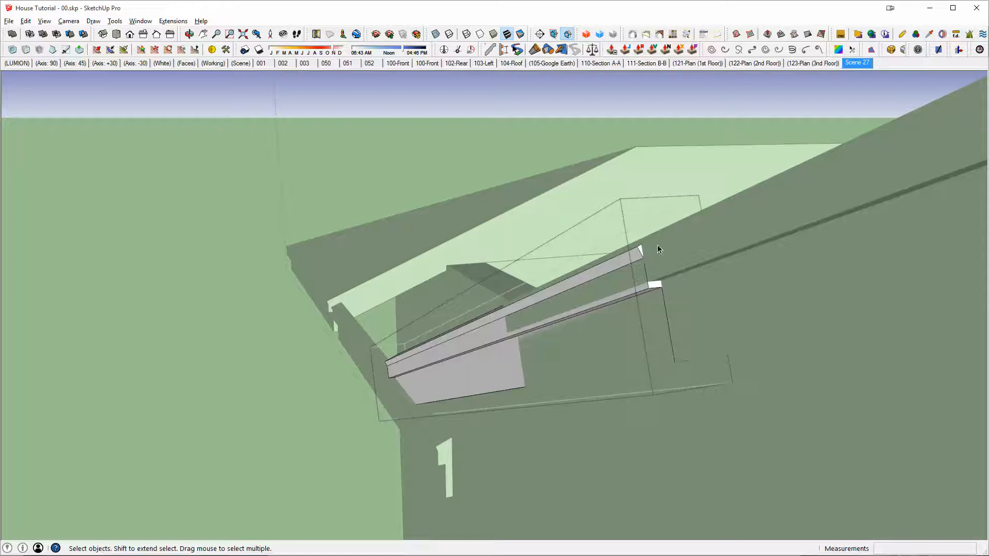
pyautogui.moveTo(644, 256); pyautogui.dragTo(644, 260, button='middle')
pyautogui.scroll(3, 644, 261)
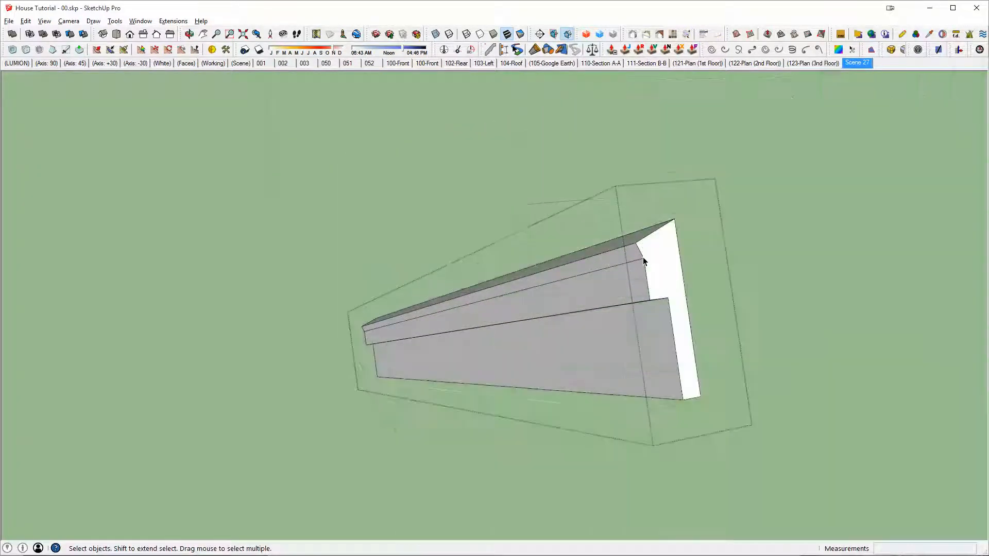
pyautogui.press('l')
pyautogui.click(644, 257)
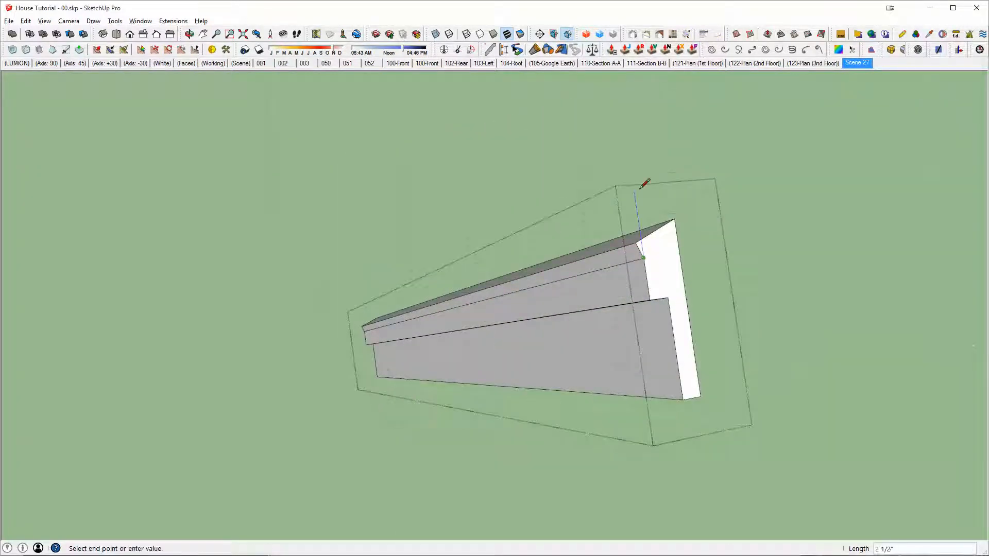
pyautogui.scroll(3, 643, 248)
# Step: Push the triangular tip through the fascia bar's full length and remove the remaining sliver at the far end
pyautogui.press('p')
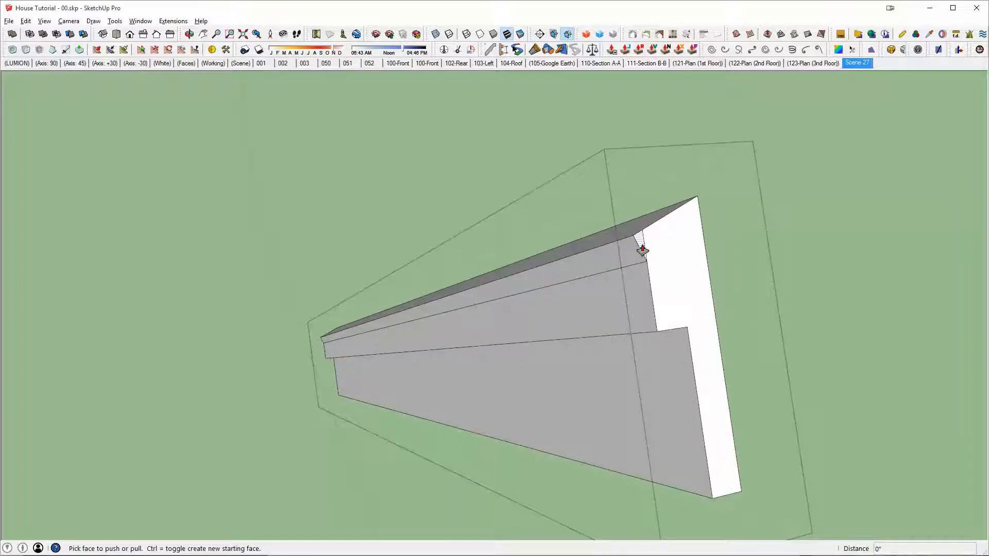
pyautogui.click(642, 249)
pyautogui.click(323, 345)
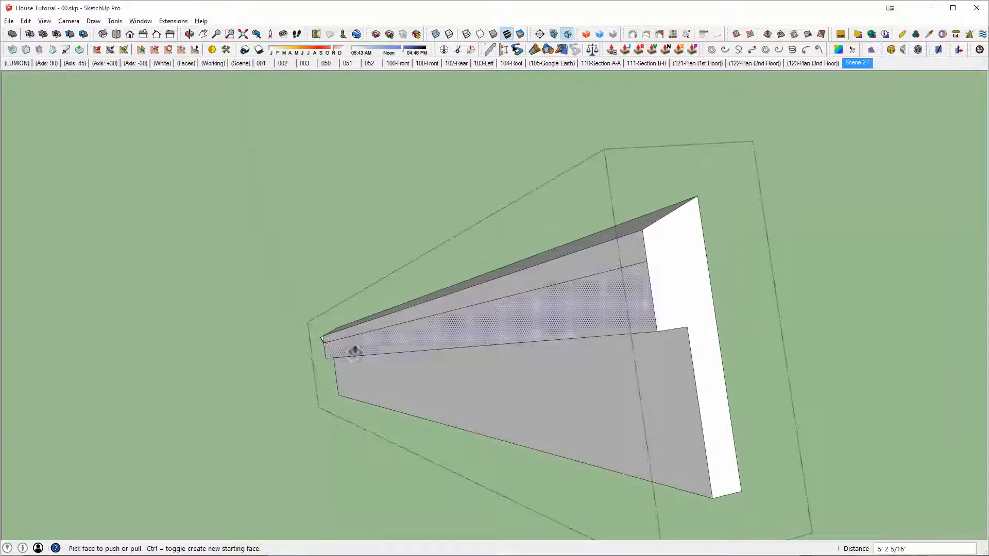
pyautogui.scroll(3, 324, 342)
pyautogui.moveTo(324, 342); pyautogui.dragTo(699, 285, button='middle')
pyautogui.scroll(3, 237, 377)
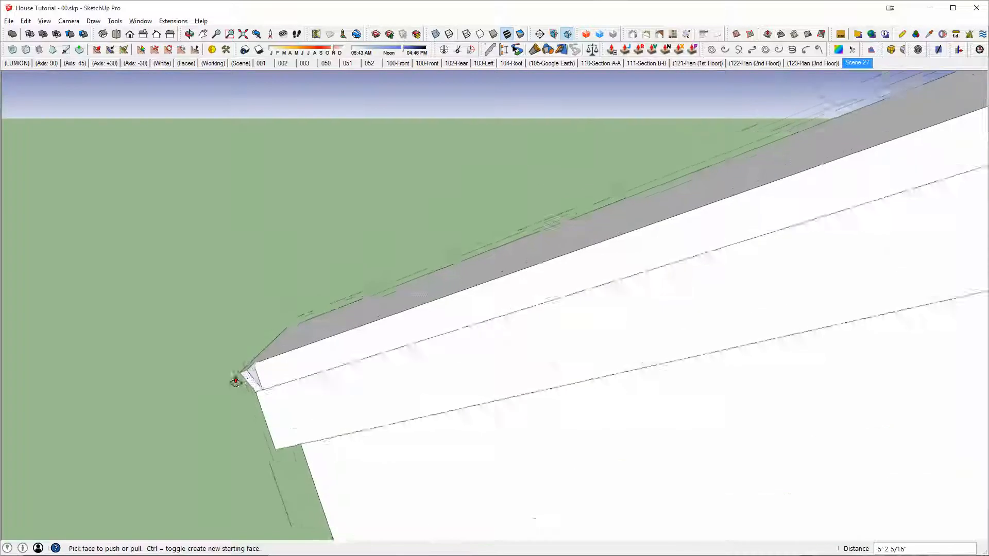
pyautogui.click(251, 377)
pyautogui.click(243, 378)
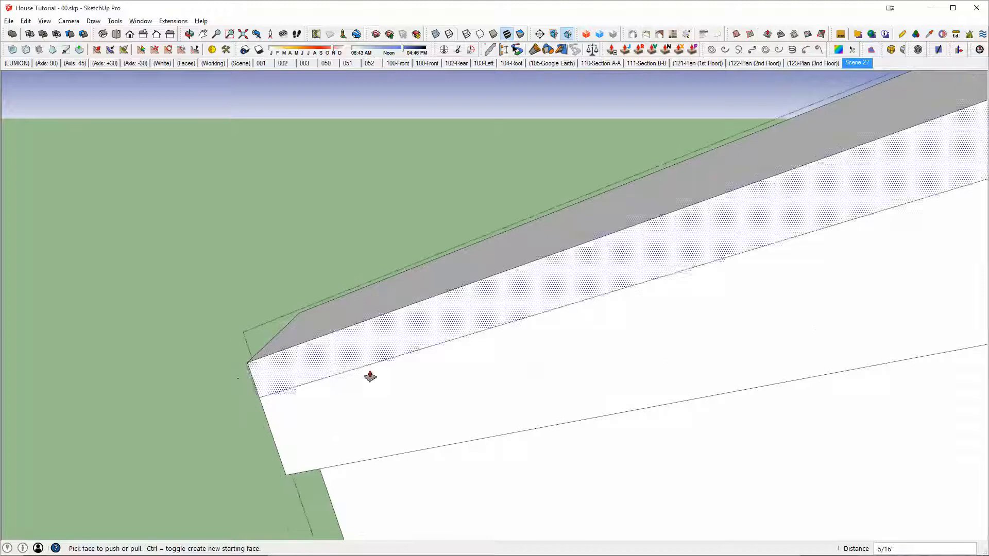
# Step: Erase the leftover edge on the bar's upper band and push its narrow ledge face in line with the main roof's eave profile
pyautogui.scroll(-3, 498, 347)
pyautogui.press('e')
pyautogui.click(504, 341)
pyautogui.moveTo(503, 334)
pyautogui.mouseDown(button='middle')
pyautogui.moveTo(358, 289)
pyautogui.moveTo(532, 412)
pyautogui.moveTo(725, 289)
pyautogui.moveTo(672, 290)
pyautogui.moveTo(773, 336)
pyautogui.moveTo(729, 280)
pyautogui.moveTo(733, 312)
pyautogui.mouseUp(button='middle')
pyautogui.press('p')
pyautogui.click(730, 316)
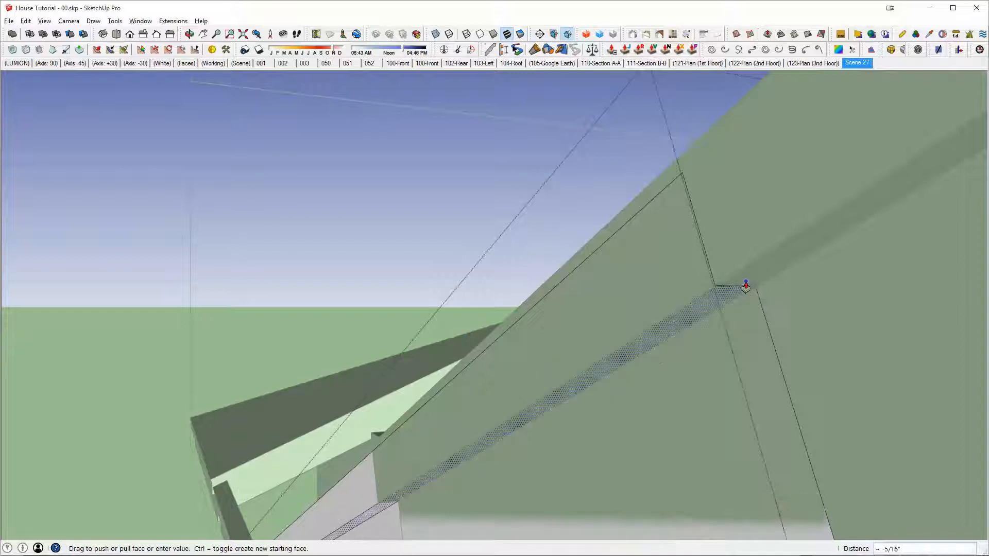
pyautogui.click(745, 280)
# Step: Move the fascia bar's outer top edge vertically to line up with the main roof's eave edge
pyautogui.moveTo(706, 221); pyautogui.dragTo(671, 208, button='middle')
pyautogui.press('space')
pyautogui.click(672, 212)
pyautogui.press('m')
pyautogui.click(681, 208)
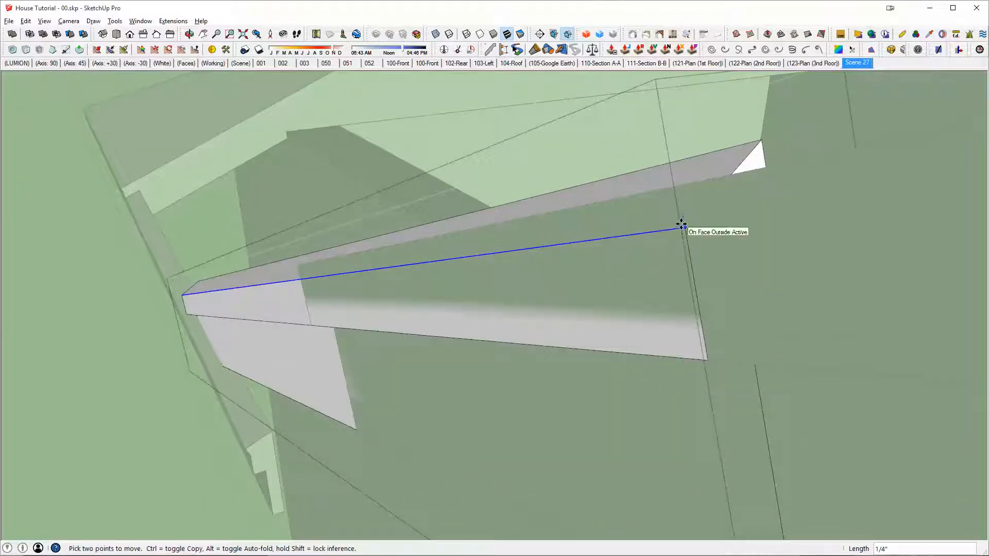
pyautogui.click(684, 185)
# Step: Move the fascia bar's inner top edge vertically to line up with the main roof's top surface
pyautogui.moveTo(711, 181); pyautogui.dragTo(669, 238, button='middle')
pyautogui.press('space')
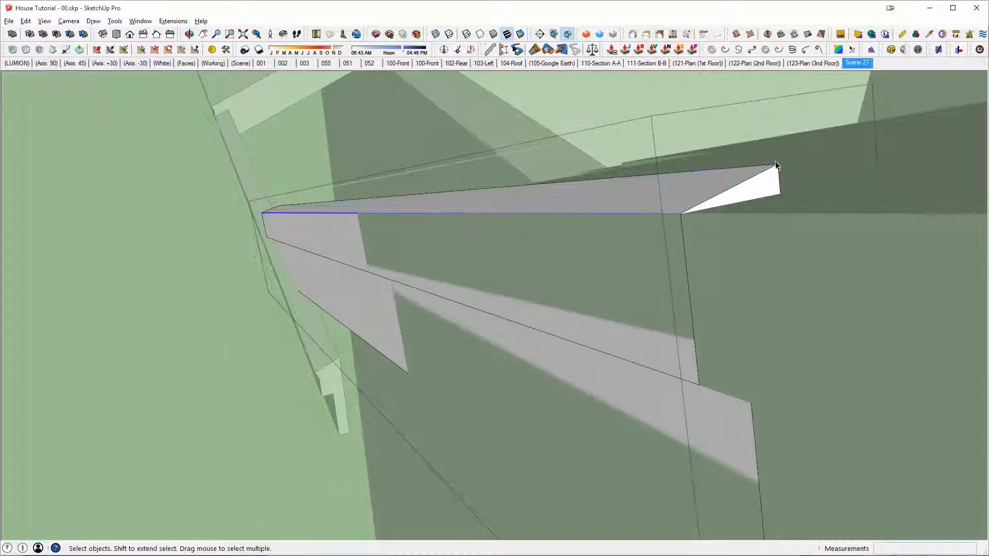
pyautogui.press('m')
pyautogui.click(778, 165)
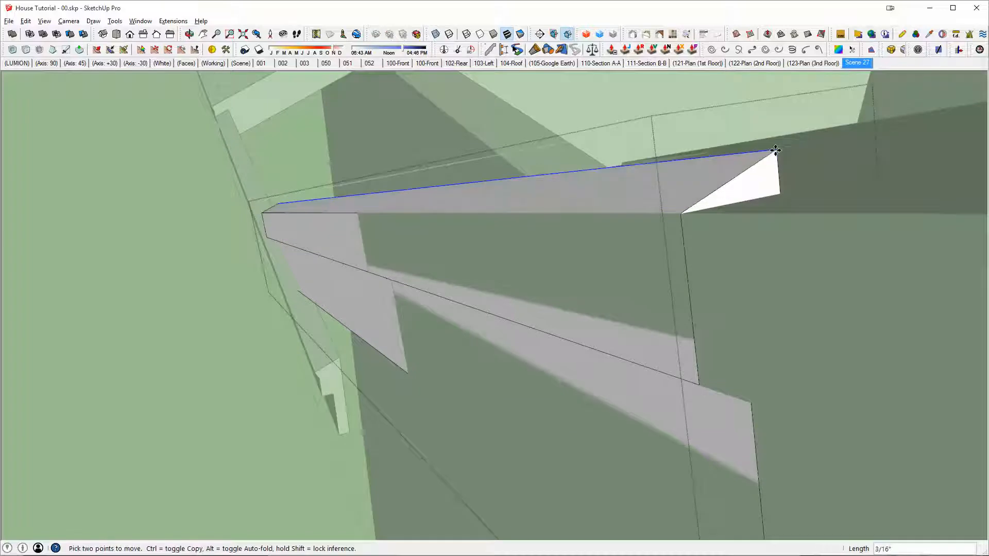
pyautogui.keyDown('shift'); pyautogui.click(839, 149); pyautogui.keyUp('shift')
# Step: Move the bar's lower end face outward along its length by about 9 15/16" so it runs through the straight eave fascia
pyautogui.moveTo(752, 179); pyautogui.dragTo(834, 225, button='middle')
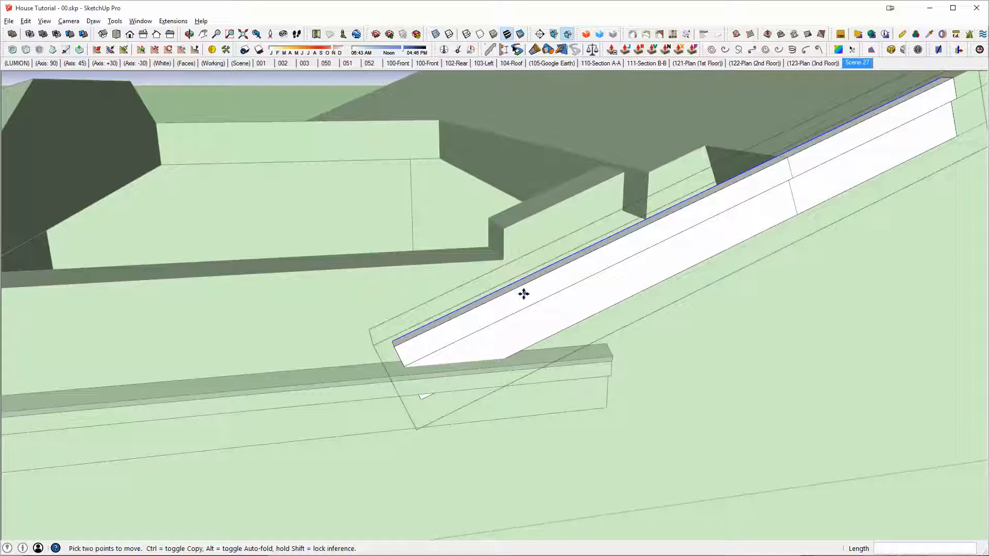
pyautogui.moveTo(524, 289); pyautogui.dragTo(838, 242, button='middle')
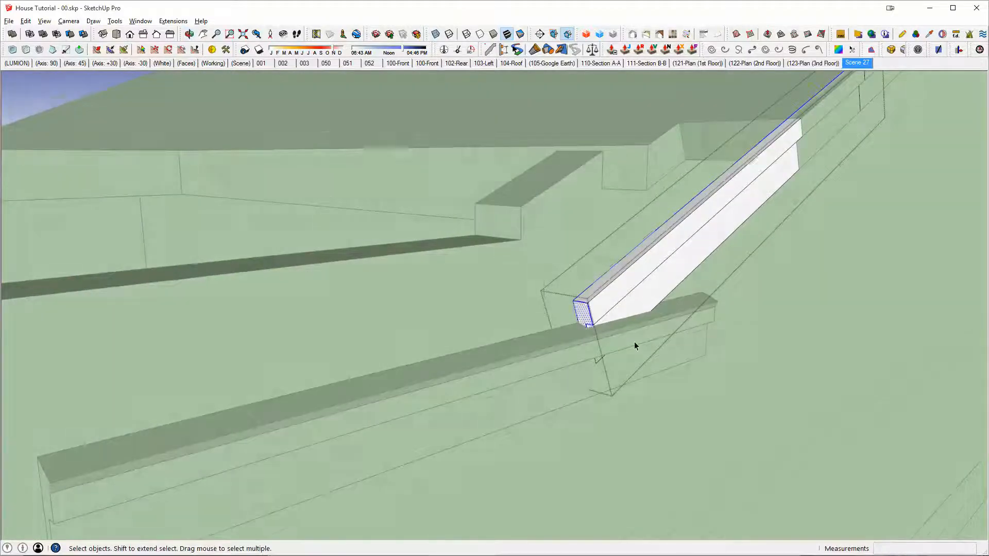
pyautogui.scroll(1, 572, 315)
pyautogui.press('m')
pyautogui.click(678, 220)
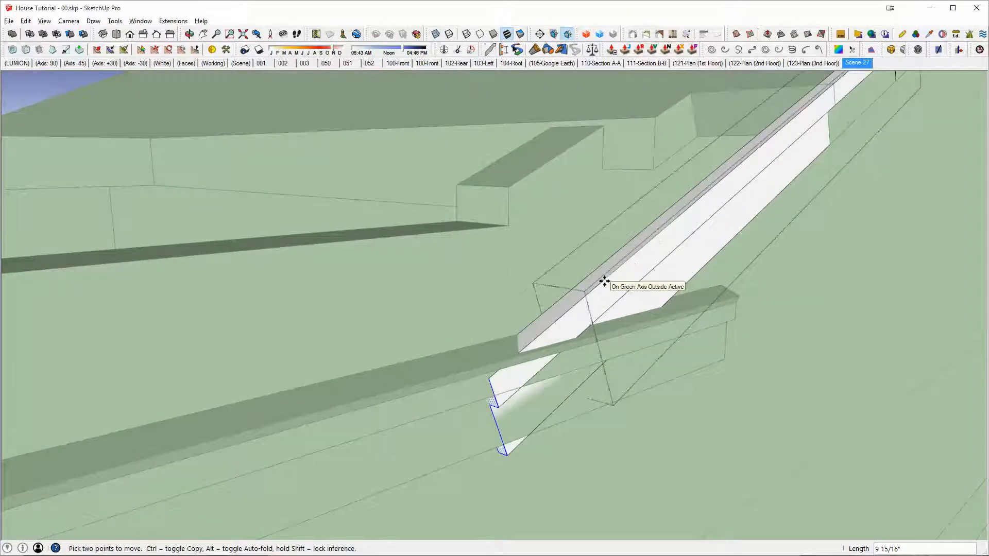
pyautogui.moveTo(604, 282)
pyautogui.mouseDown(button='middle')
pyautogui.moveTo(567, 299)
pyautogui.moveTo(647, 294)
pyautogui.moveTo(552, 336)
pyautogui.moveTo(660, 285)
pyautogui.moveTo(703, 278)
pyautogui.moveTo(676, 225)
pyautogui.moveTo(583, 221)
pyautogui.moveTo(651, 287)
pyautogui.moveTo(619, 287)
pyautogui.moveTo(629, 337)
pyautogui.moveTo(623, 311)
pyautogui.moveTo(550, 298)
pyautogui.moveTo(647, 243)
pyautogui.moveTo(503, 325)
pyautogui.moveTo(659, 348)
pyautogui.mouseUp(button='middle')
pyautogui.scroll(3, 583, 309)
pyautogui.scroll(-3, 575, 340)
pyautogui.scroll(-3, 644, 349)
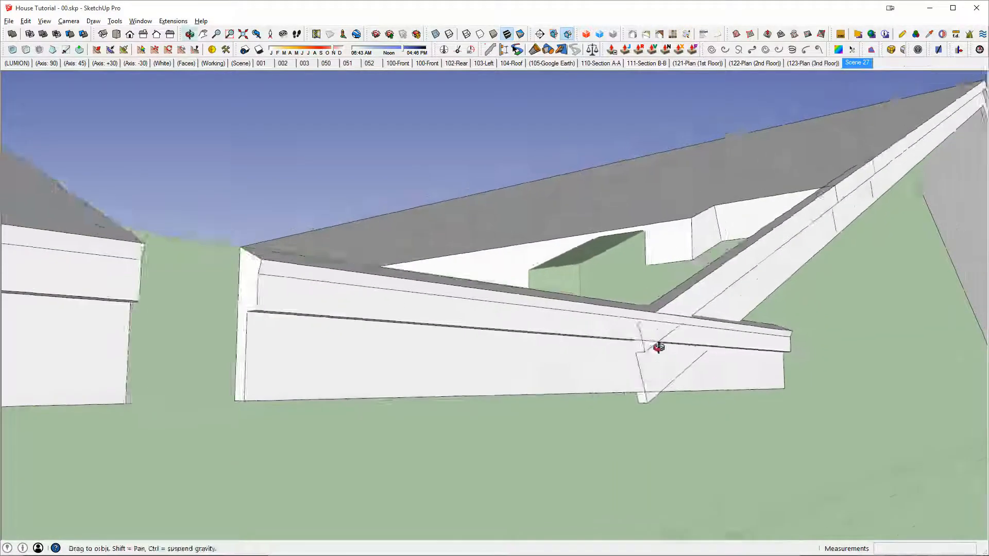
# Step: Draw a line across the bar's lower corner along the straight fascia's bottom edge and push away the tip below it
pyautogui.scroll(3, 651, 386)
pyautogui.tripleClick(651, 408)
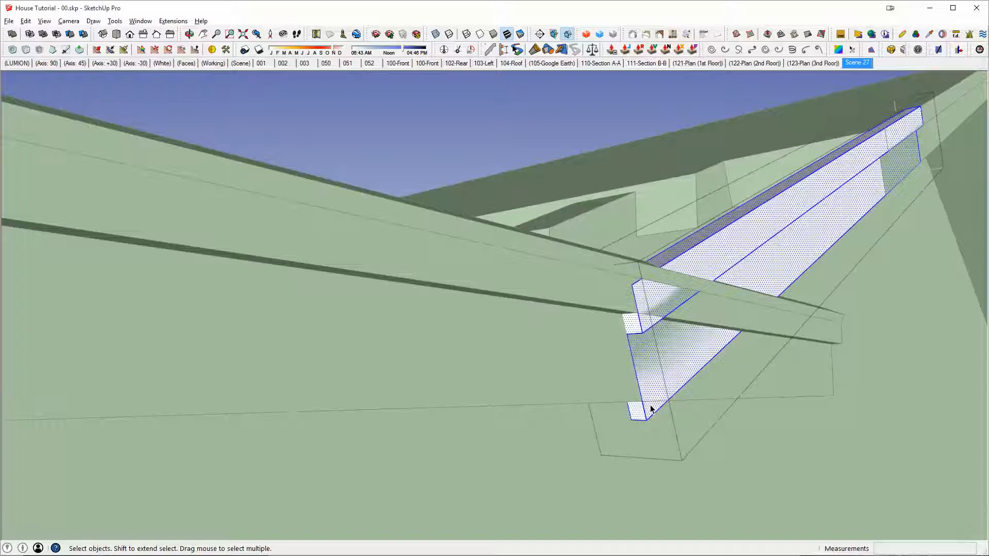
pyautogui.scroll(2, 651, 408)
pyautogui.press('l')
pyautogui.click(679, 398)
pyautogui.scroll(2, 669, 406)
pyautogui.press('p')
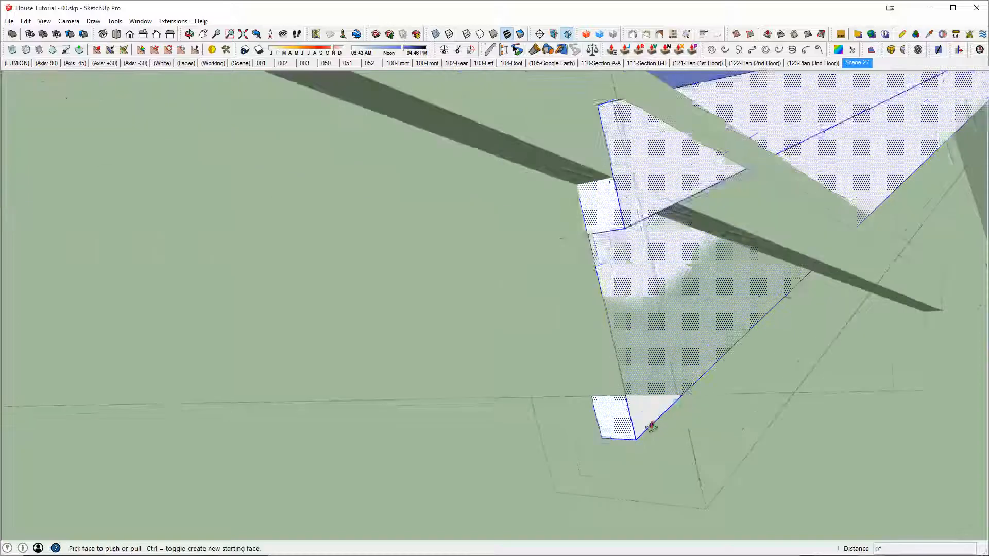
pyautogui.click(649, 422)
pyautogui.click(604, 418)
pyautogui.scroll(-3, 664, 309)
# Step: Draw a line across the bar's upper band along the straight fascia's ledge, push away the piece below it, and close the group
pyautogui.press('space')
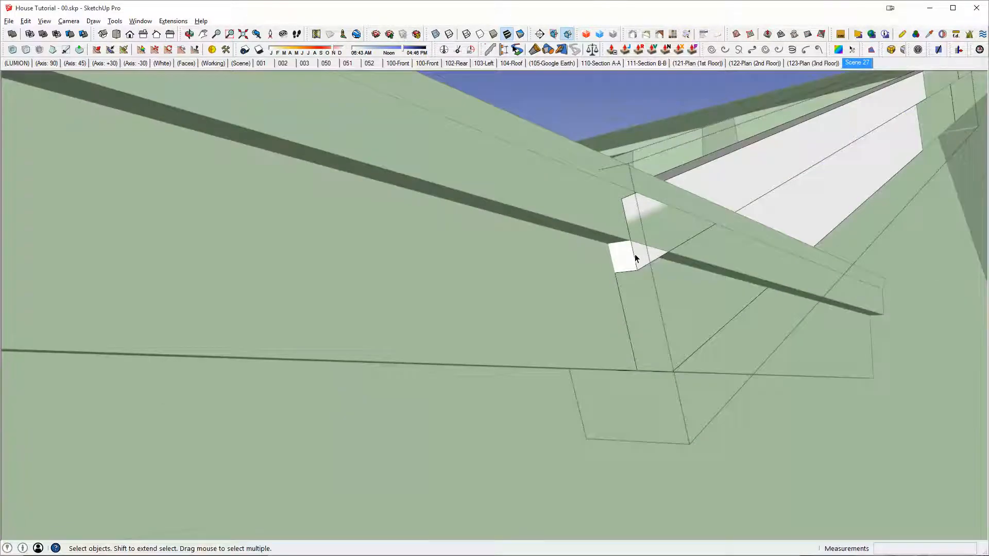
pyautogui.click(635, 256)
pyautogui.scroll(4, 635, 257)
pyautogui.press('l')
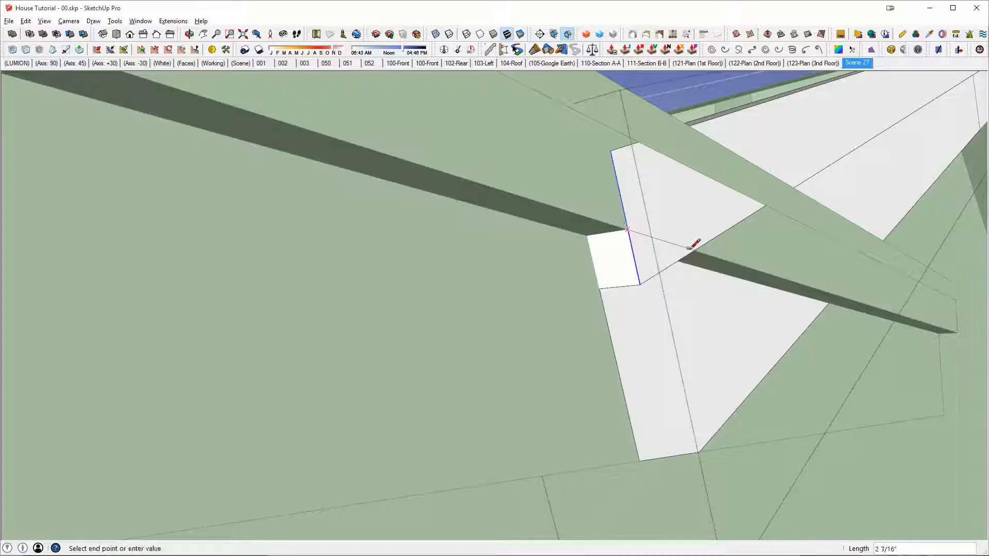
pyautogui.click(662, 264)
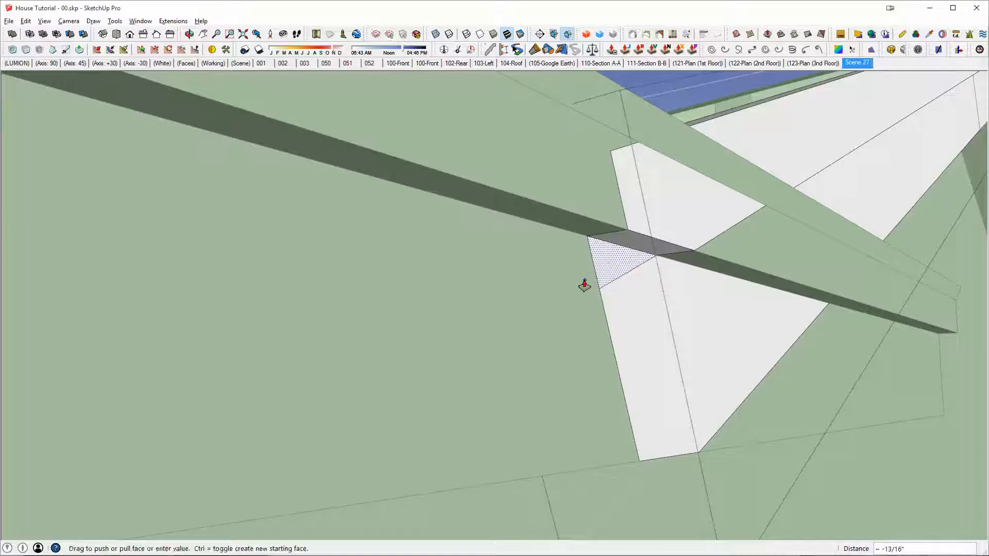
pyautogui.press('Escape')
pyautogui.tripleClick(625, 289)
pyautogui.doubleClick(614, 259)
pyautogui.press('Escape')
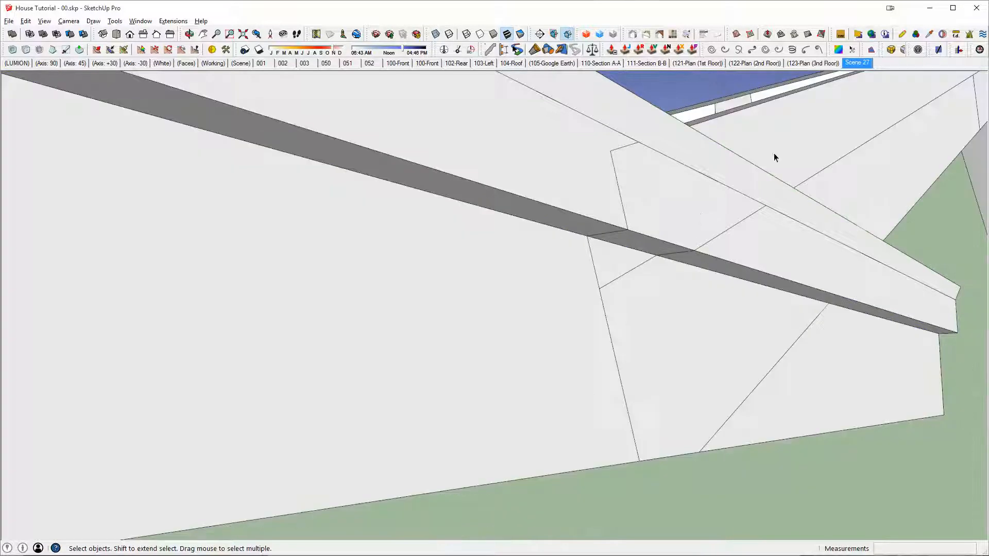
# Step: Open the straight fascia's group and move its end back about 2' 2 7/16" to the angled bar's bottom corner
pyautogui.tripleClick(797, 136)
pyautogui.moveTo(797, 137); pyautogui.dragTo(734, 93, button='middle')
pyautogui.tripleClick(717, 259)
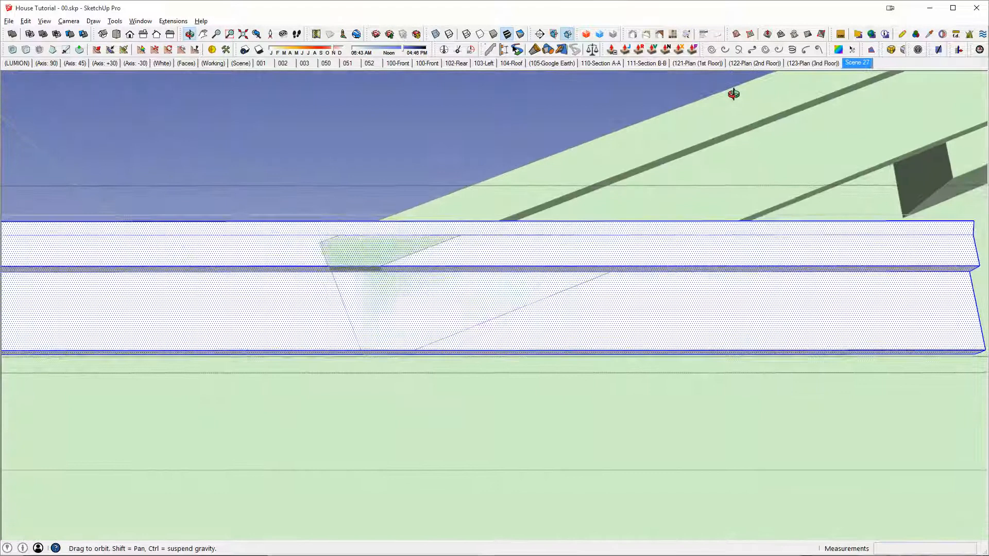
pyautogui.moveTo(720, 229); pyautogui.dragTo(719, 173, button='middle')
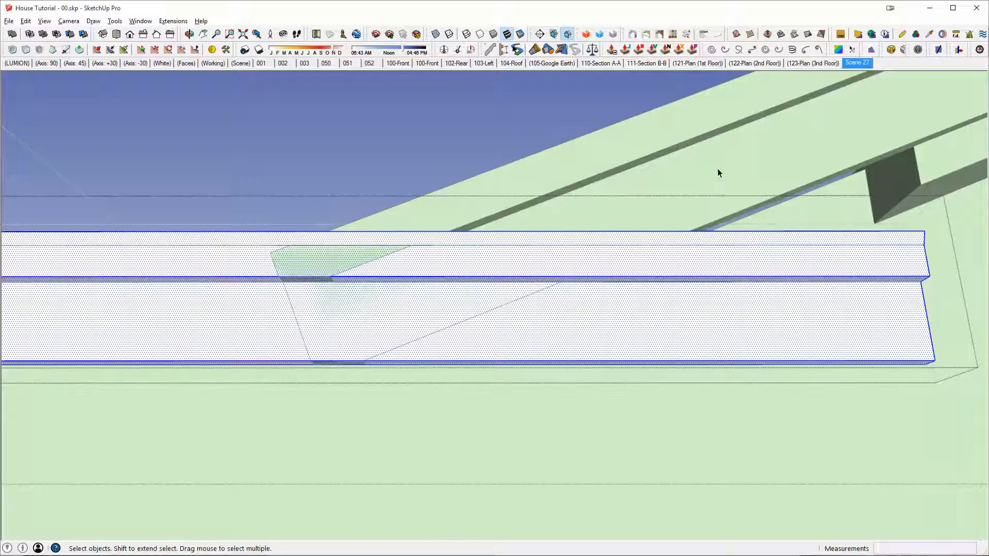
pyautogui.moveTo(965, 471); pyautogui.dragTo(965, 470)
pyautogui.click(939, 367)
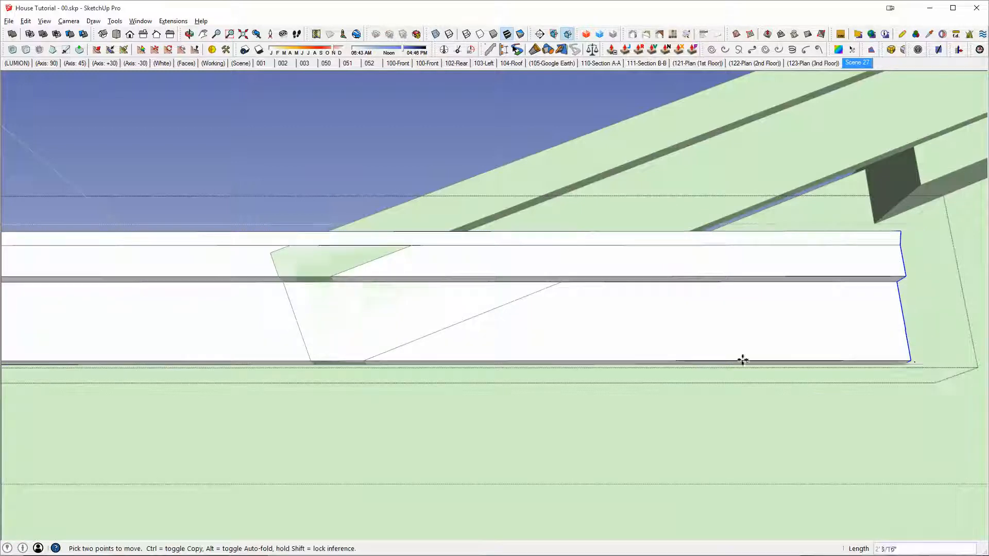
pyautogui.click(366, 362)
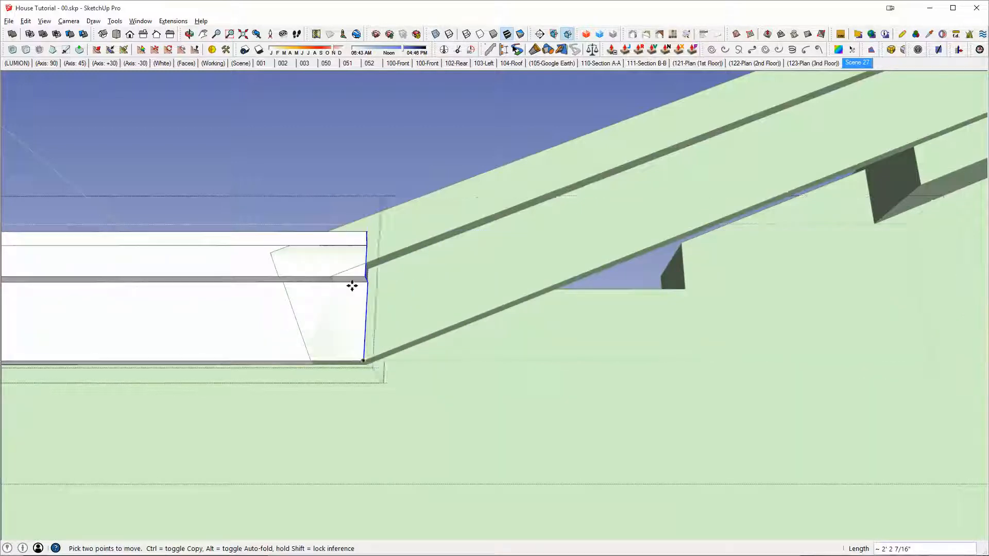
# Step: Draw a line along the angled bar's ledge on the straight fascia's upper band, push the triangle below it flush, and erase the leftover edge
pyautogui.scroll(3, 351, 285)
pyautogui.keyDown('shift'); pyautogui.moveTo(351, 285); pyautogui.dragTo(574, 356, button='middle'); pyautogui.keyUp('shift')
pyautogui.scroll(2, 559, 323)
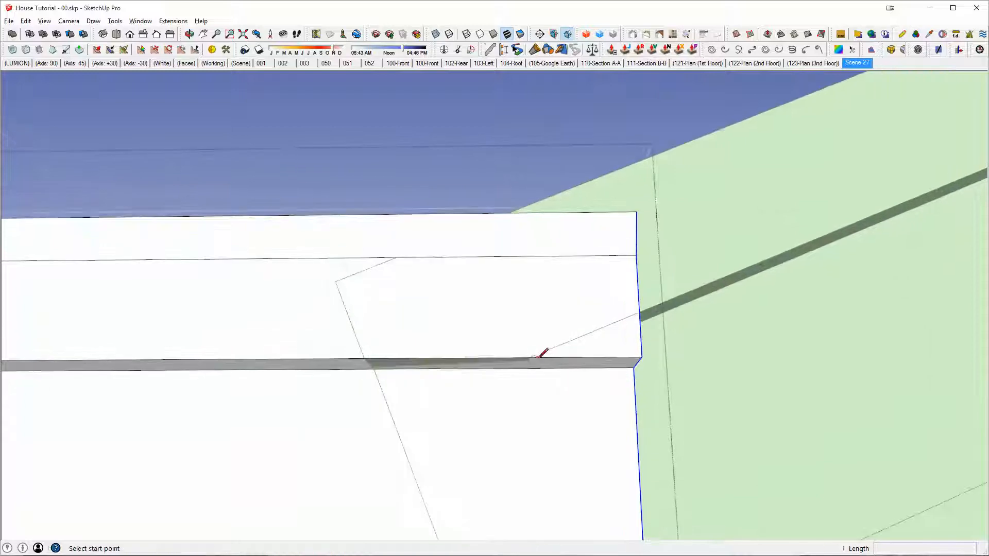
pyautogui.click(644, 307)
pyautogui.moveTo(644, 306); pyautogui.dragTo(618, 349, button='middle')
pyautogui.press('p')
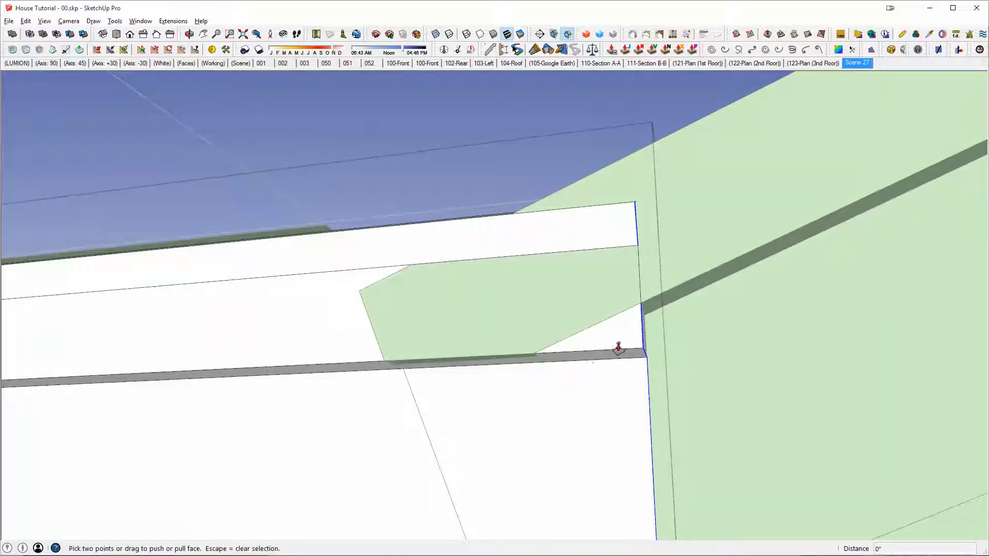
pyautogui.click(620, 364)
pyautogui.press('e')
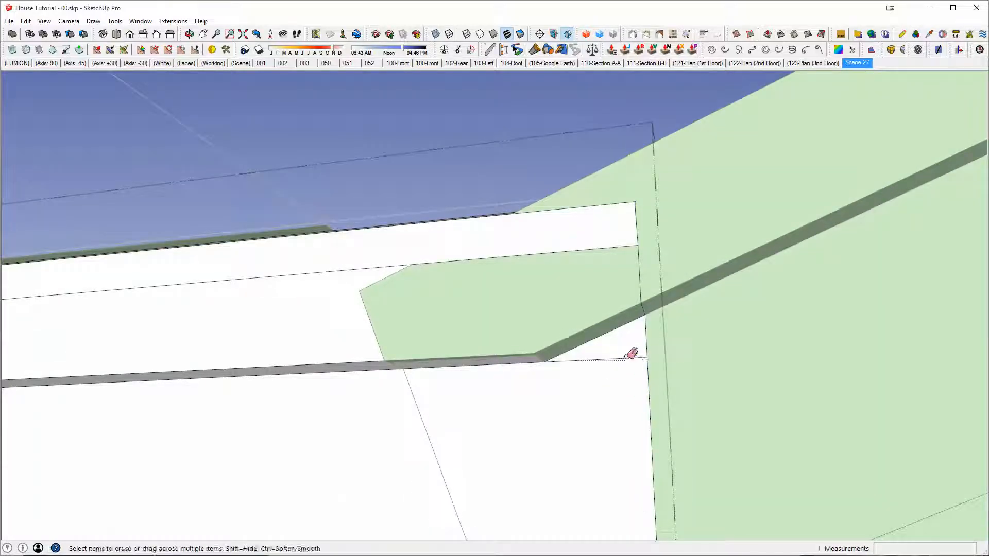
# Step: Draw a short line on the straight fascia's end face to separate the top lip from the rest
pyautogui.tripleClick(336, 414)
pyautogui.moveTo(508, 278)
pyautogui.mouseDown(button='middle')
pyautogui.moveTo(471, 342)
pyautogui.moveTo(573, 254)
pyautogui.mouseUp(button='middle')
pyautogui.scroll(1, 638, 245)
pyautogui.moveTo(638, 245); pyautogui.dragTo(584, 273, button='middle')
pyautogui.press('l')
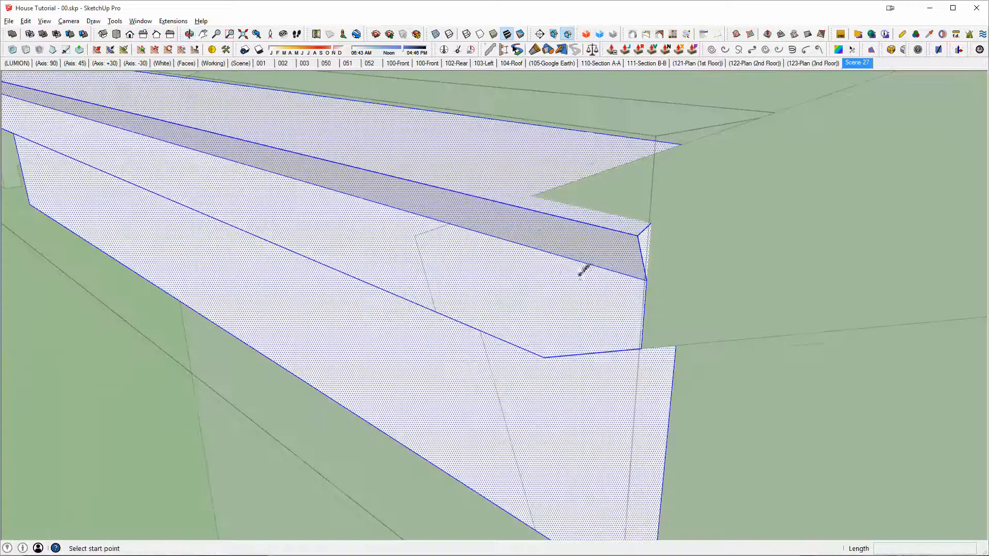
pyautogui.scroll(1, 583, 274)
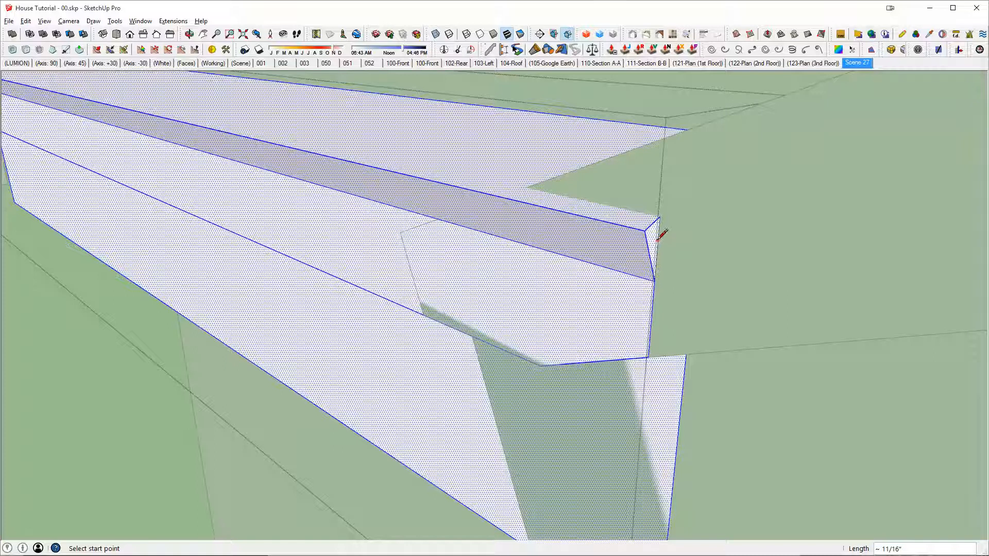
pyautogui.press('p')
pyautogui.moveTo(654, 243); pyautogui.dragTo(523, 194)
pyautogui.moveTo(513, 192); pyautogui.dragTo(480, 195, button='middle')
pyautogui.moveTo(470, 184); pyautogui.dragTo(492, 155)
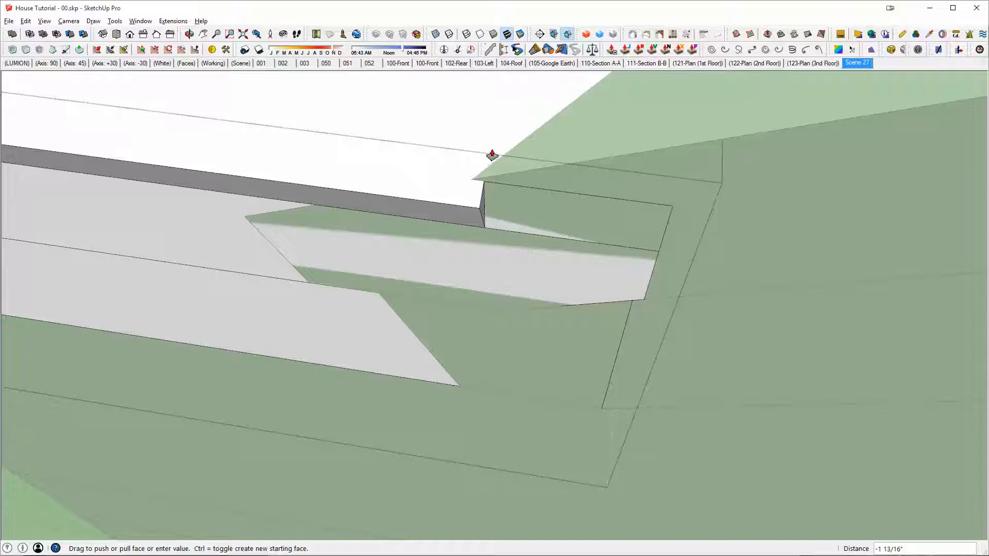
pyautogui.moveTo(471, 187); pyautogui.dragTo(470, 185)
# Step: Draw a vertical guide line at the angled bar's top corner, push the separated end lip back to it, and erase the guide
pyautogui.press('l')
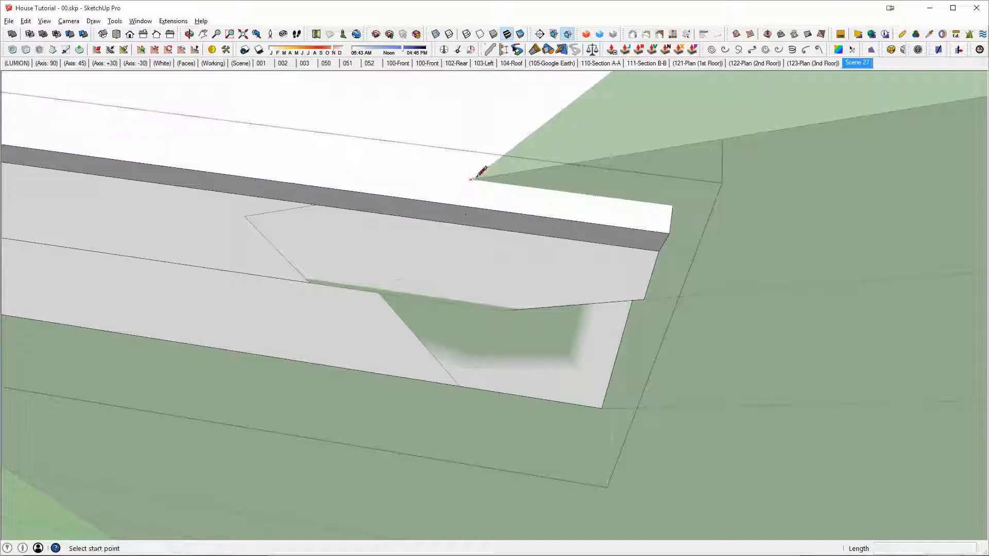
pyautogui.click(474, 125)
pyautogui.moveTo(474, 124); pyautogui.dragTo(685, 346, button='middle')
pyautogui.press('p')
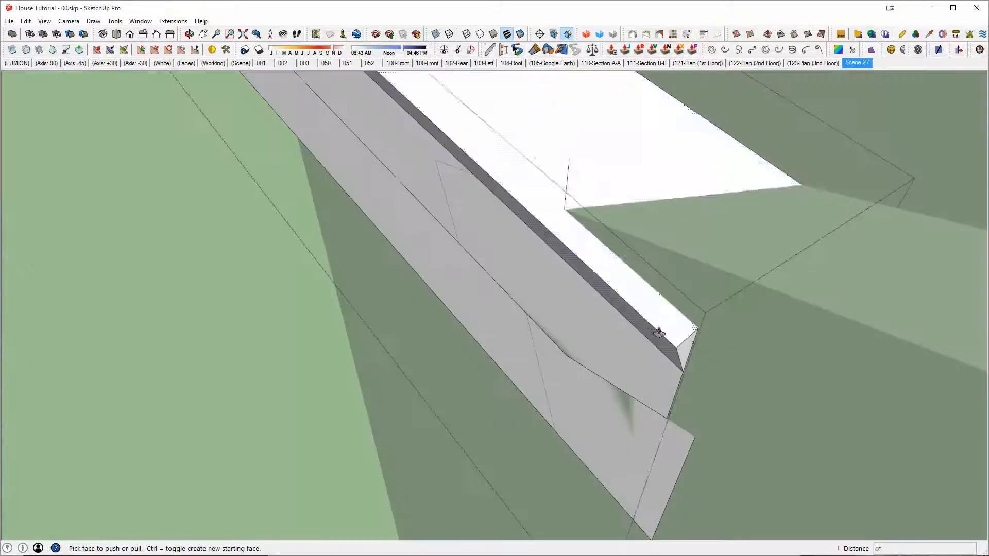
pyautogui.moveTo(685, 346)
pyautogui.mouseDown()
pyautogui.moveTo(585, 206)
pyautogui.moveTo(565, 209)
pyautogui.mouseUp()
pyautogui.press('e')
pyautogui.press('space')
# Step: Combine the straight eave fascia and the angled fascia bar into one solid with Outer Shell
pyautogui.moveTo(572, 185)
pyautogui.mouseDown(button='middle')
pyautogui.moveTo(729, 161)
pyautogui.moveTo(664, 186)
pyautogui.moveTo(708, 212)
pyautogui.moveTo(551, 273)
pyautogui.moveTo(695, 231)
pyautogui.moveTo(673, 242)
pyautogui.moveTo(622, 342)
pyautogui.mouseUp(button='middle')
pyautogui.scroll(2, 558, 372)
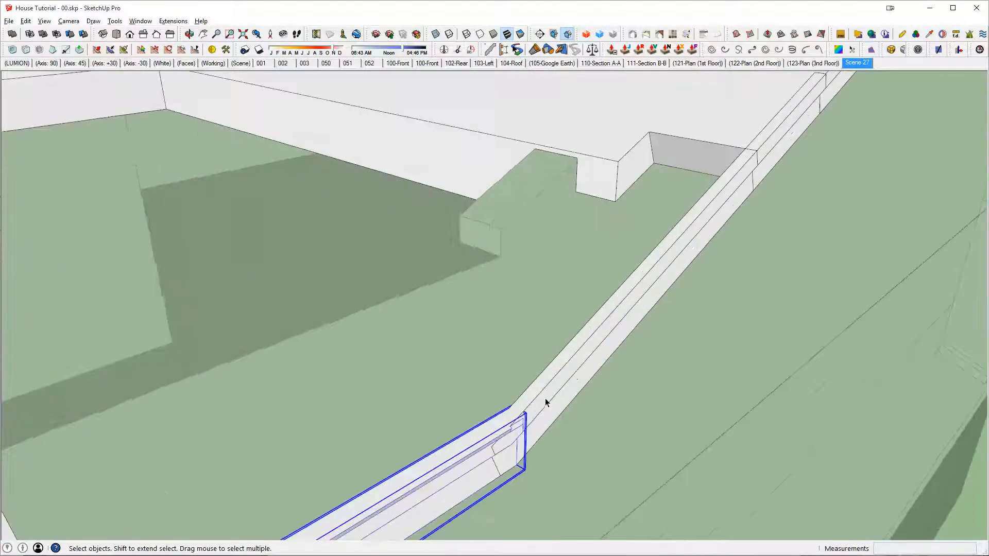
pyautogui.press('o')
pyautogui.click(557, 380)
pyautogui.scroll(-2, 611, 316)
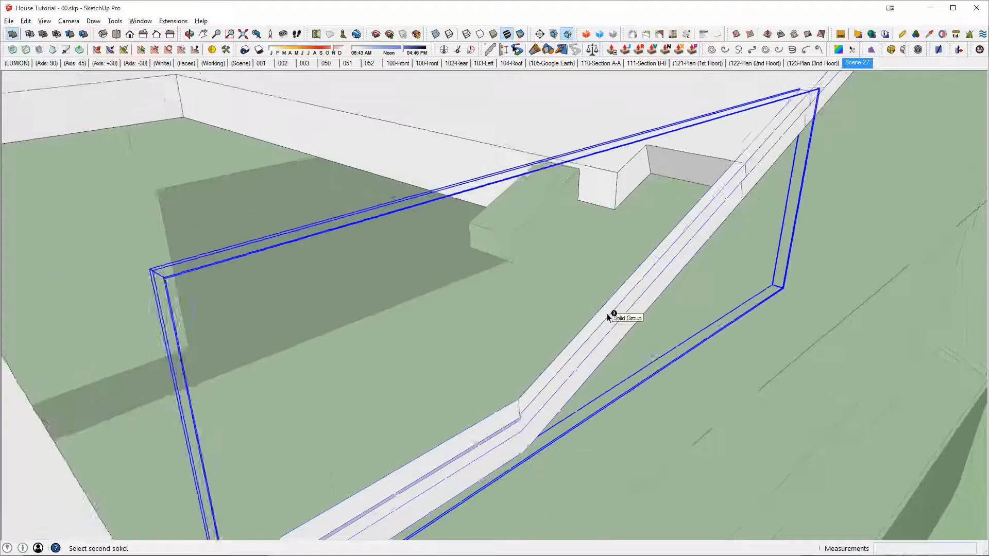
pyautogui.moveTo(612, 315); pyautogui.dragTo(683, 128, button='middle')
pyautogui.moveTo(853, 128); pyautogui.dragTo(761, 195, button='middle')
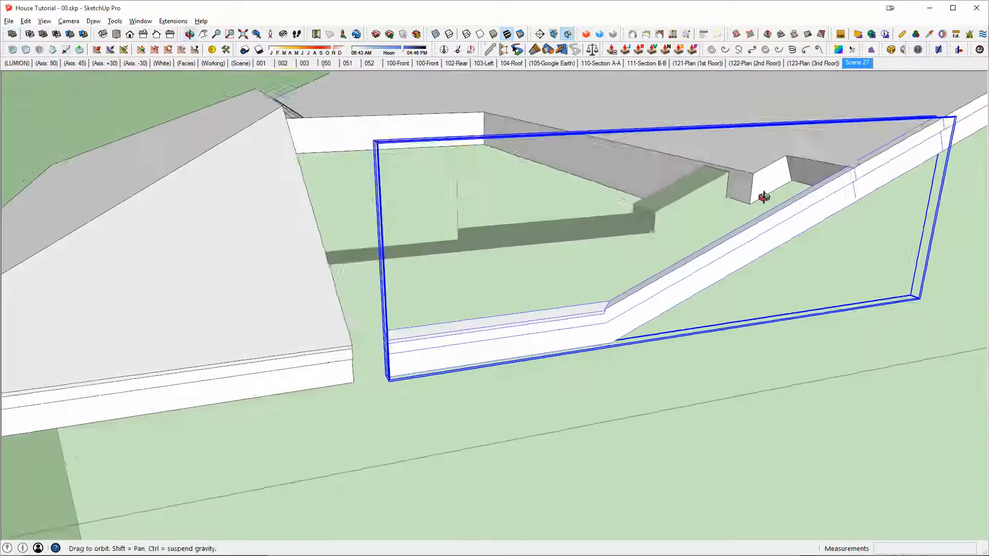
pyautogui.press('space')
pyautogui.moveTo(416, 348); pyautogui.dragTo(508, 343, button='middle')
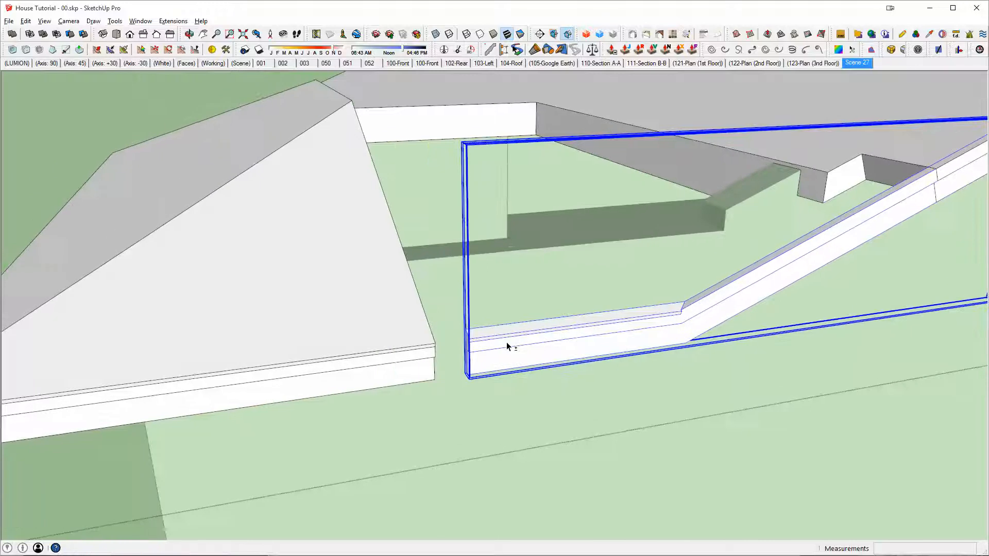
pyautogui.scroll(-1, 513, 342)
pyautogui.scroll(-1, 611, 319)
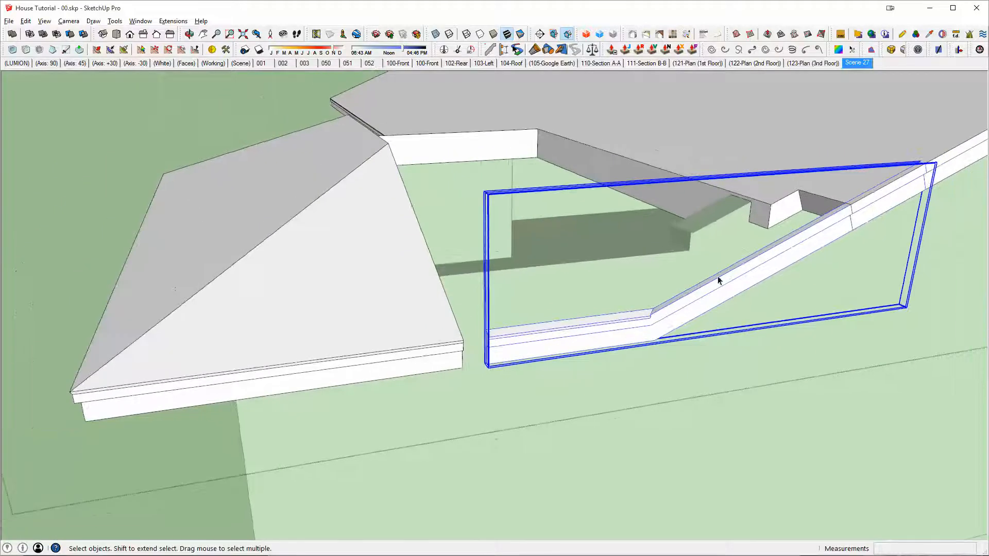
# Step: Copy the joined fascia from its meeting corner with the main roof to the matching corner at the main roof's opposite end
pyautogui.moveTo(768, 250); pyautogui.dragTo(695, 341, button='middle')
pyautogui.scroll(-2, 813, 201)
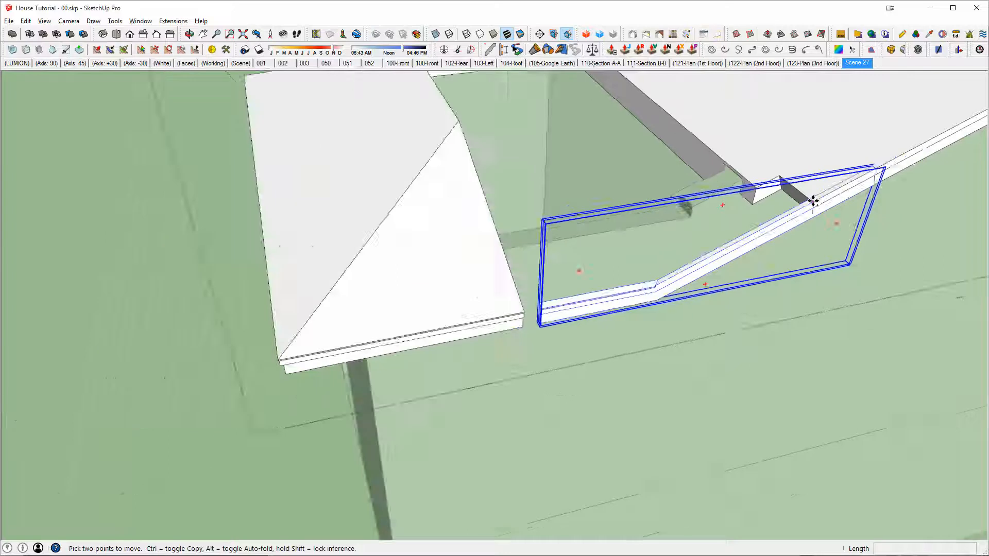
pyautogui.click(813, 201)
pyautogui.moveTo(768, 299); pyautogui.dragTo(860, 253, button='middle')
pyautogui.moveTo(563, 193); pyautogui.dragTo(971, 337, button='middle')
pyautogui.scroll(8, 453, 236)
pyautogui.moveTo(368, 192); pyautogui.dragTo(435, 192, button='middle')
# Step: Rotate the fascia copy 180 degrees about the main roof's corner
pyautogui.press('q')
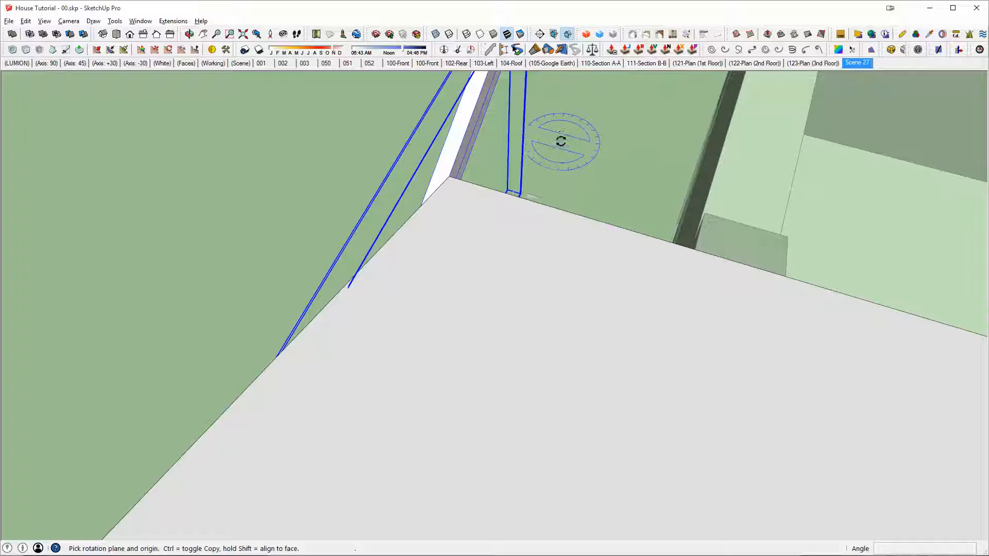
pyautogui.click(452, 175)
pyautogui.click(463, 226)
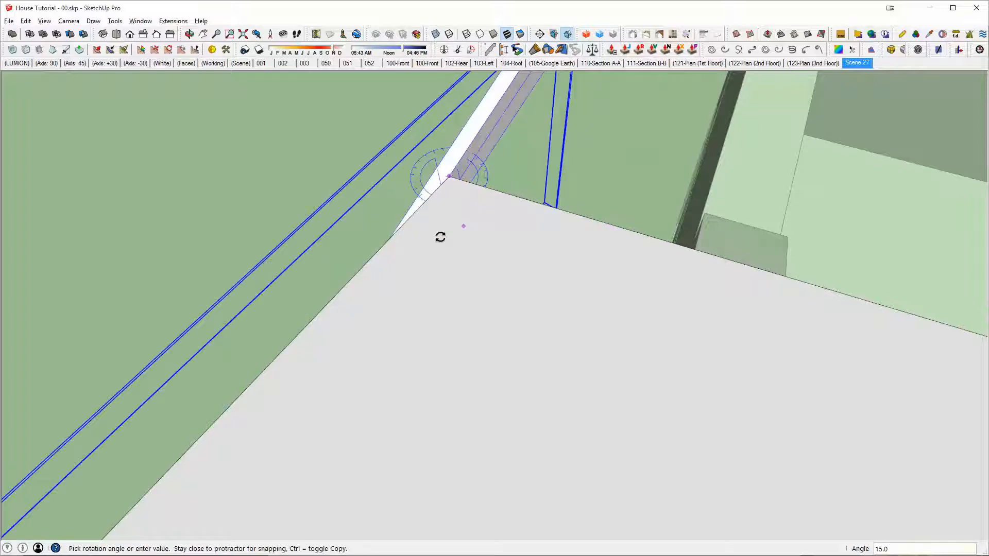
pyautogui.write('180')
pyautogui.press('Return')
# Step: Check the fascia copy's alignment with a temporary line along the green axis from the smaller roof's eave corner, and erase it
pyautogui.moveTo(441, 237); pyautogui.dragTo(958, 345, button='middle')
pyautogui.scroll(-3, 568, 342)
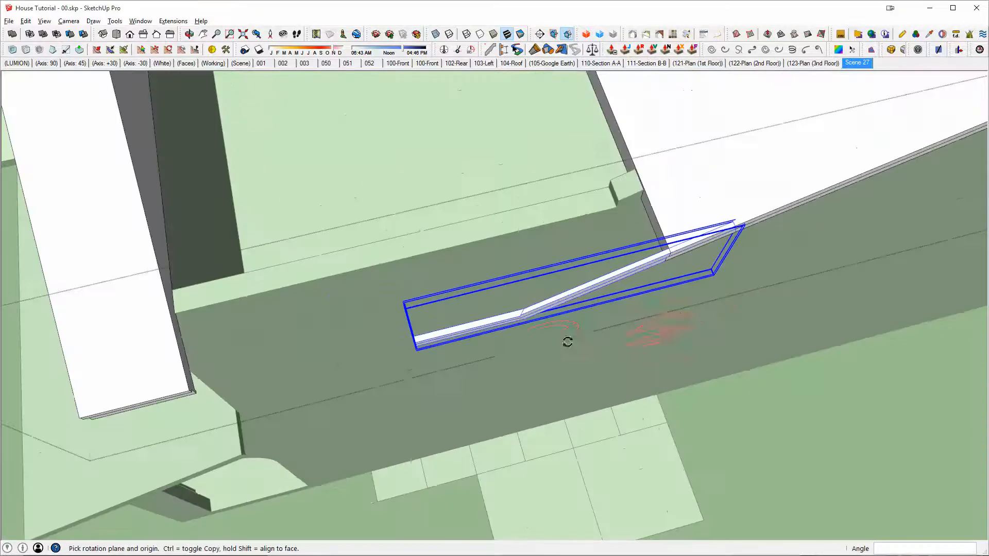
pyautogui.keyDown('shift'); pyautogui.moveTo(567, 343); pyautogui.dragTo(391, 263, button='middle'); pyautogui.keyUp('shift')
pyautogui.scroll(3, 599, 261)
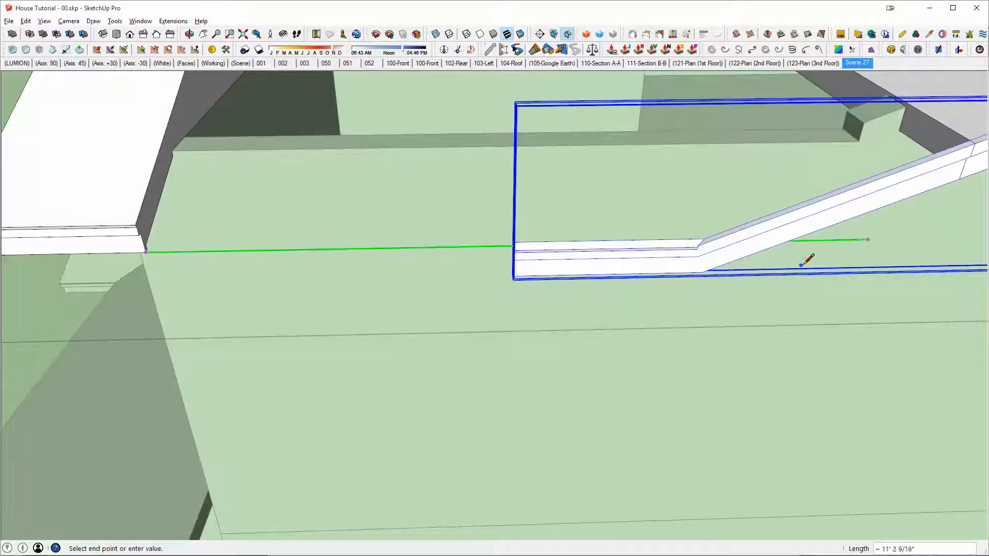
pyautogui.moveTo(611, 244); pyautogui.dragTo(504, 277, button='middle')
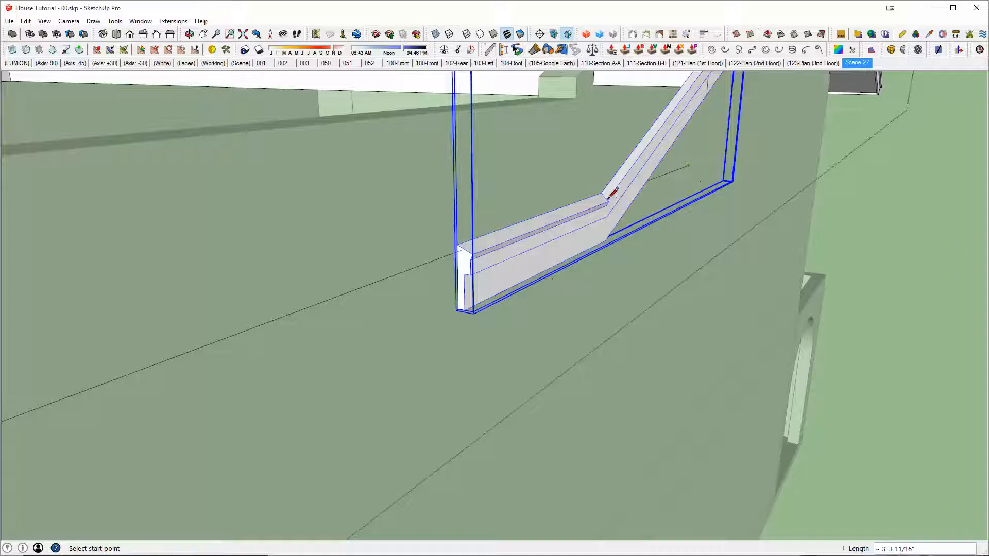
pyautogui.moveTo(613, 193); pyautogui.dragTo(685, 149, button='middle')
pyautogui.scroll(-1, 724, 124)
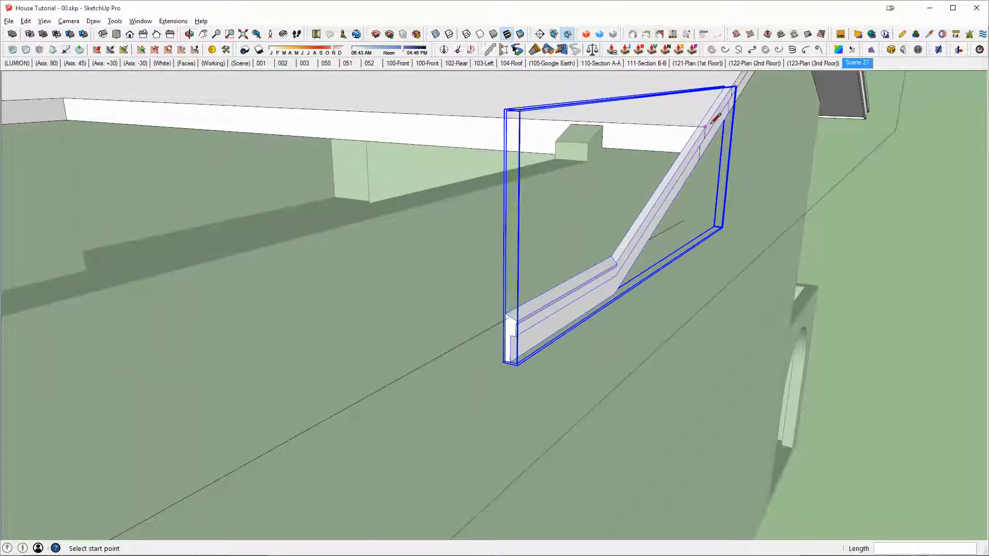
pyautogui.moveTo(716, 118); pyautogui.dragTo(679, 189, button='middle')
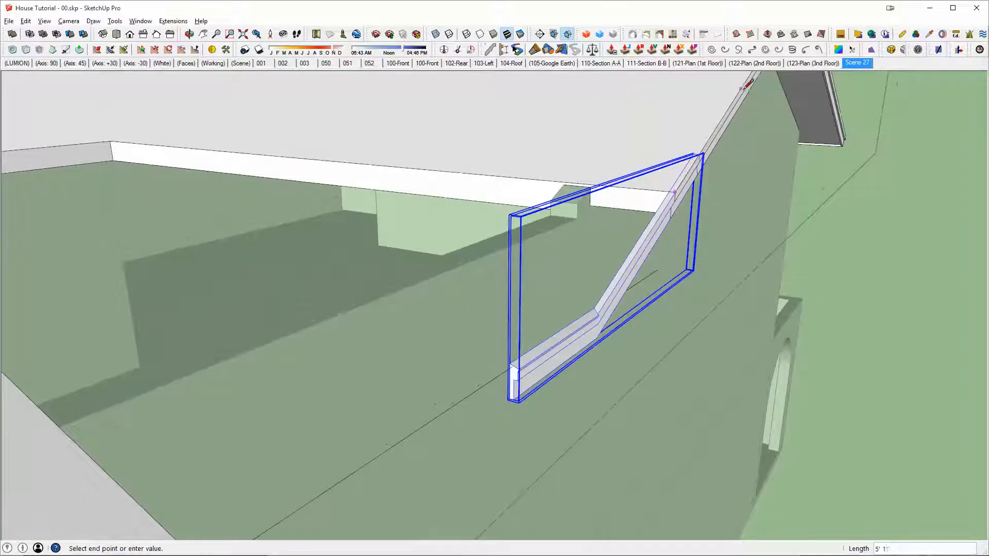
pyautogui.press('e')
pyautogui.click(481, 388)
pyautogui.moveTo(481, 388); pyautogui.dragTo(593, 239, button='middle')
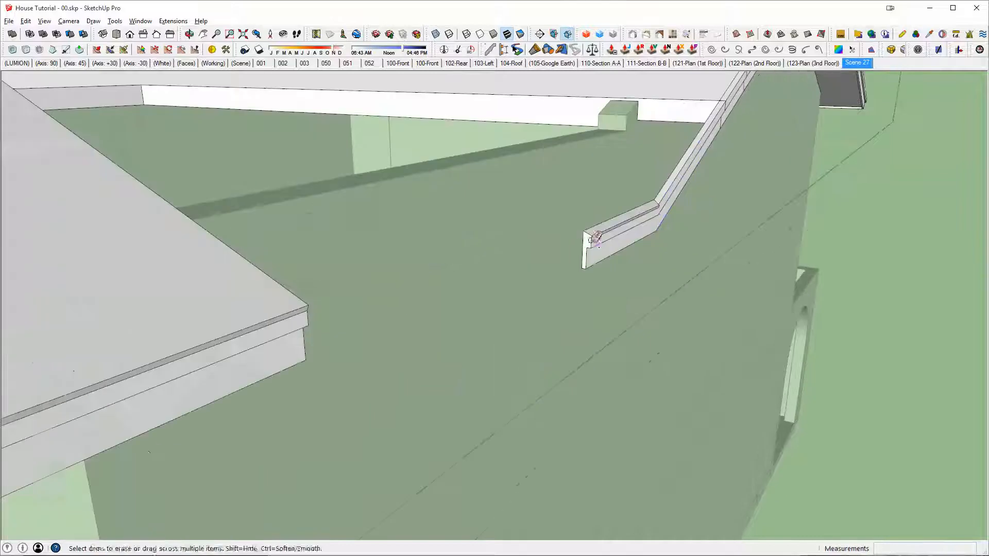
# Step: Move the fascia copy by the lower corner of its straight end onto the smaller roof's eave corner
pyautogui.press('space')
pyautogui.click(596, 245)
pyautogui.click(592, 271)
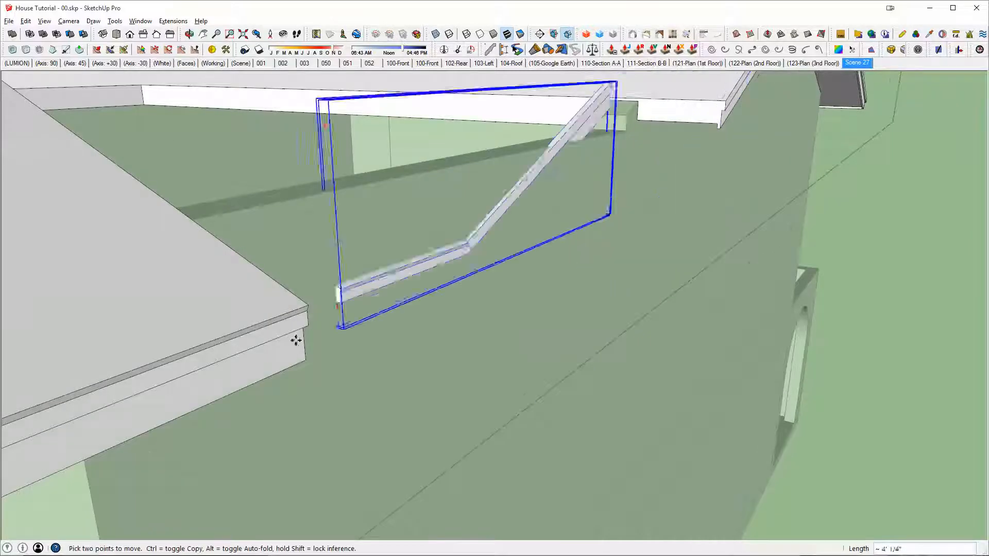
pyautogui.click(305, 361)
# Step: Slide the fascia copy along the green axis until its angled end meets the main roof's sloping fascia
pyautogui.moveTo(438, 296); pyautogui.dragTo(368, 453, button='middle')
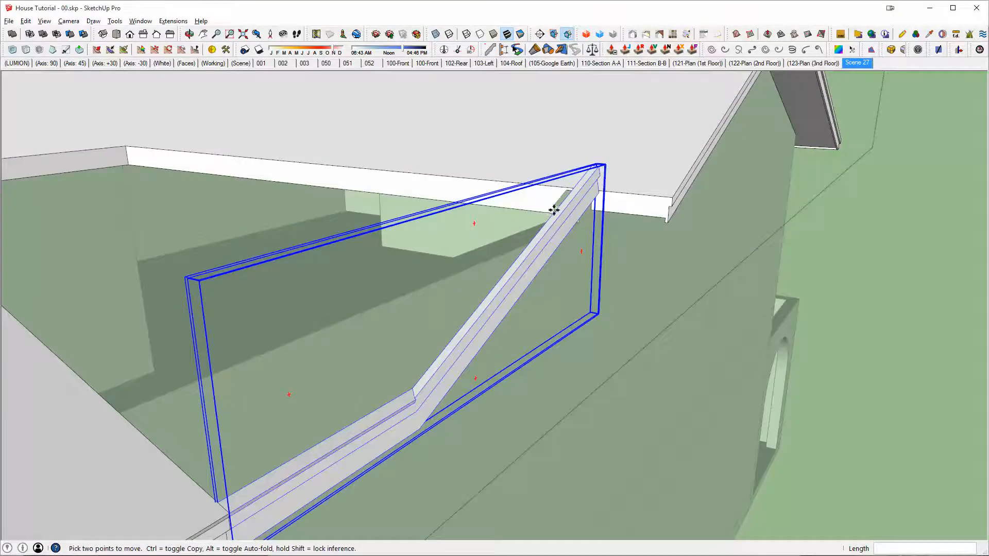
pyautogui.moveTo(554, 209); pyautogui.dragTo(396, 227, button='middle')
pyautogui.scroll(3, 492, 214)
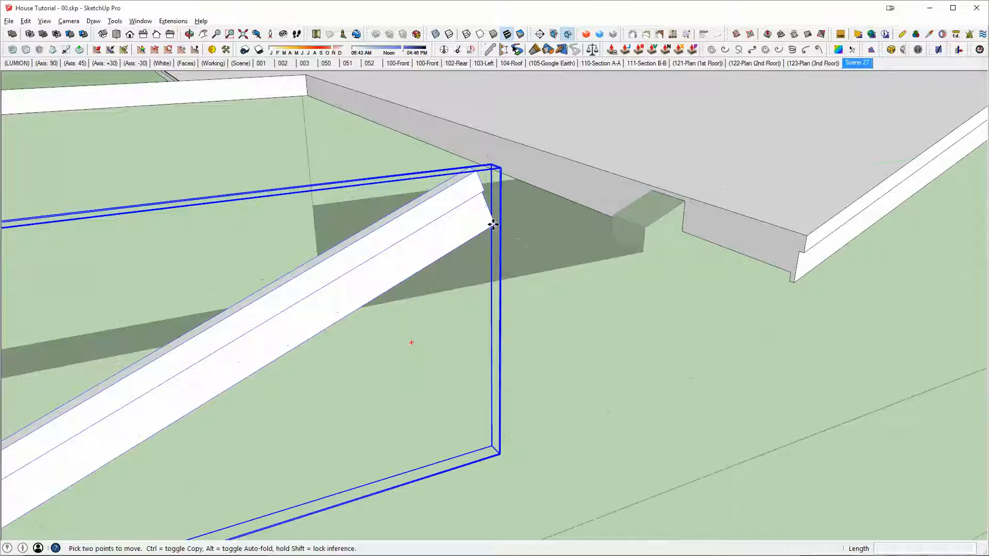
pyautogui.click(493, 224)
pyautogui.moveTo(513, 221); pyautogui.dragTo(88, 160, button='middle')
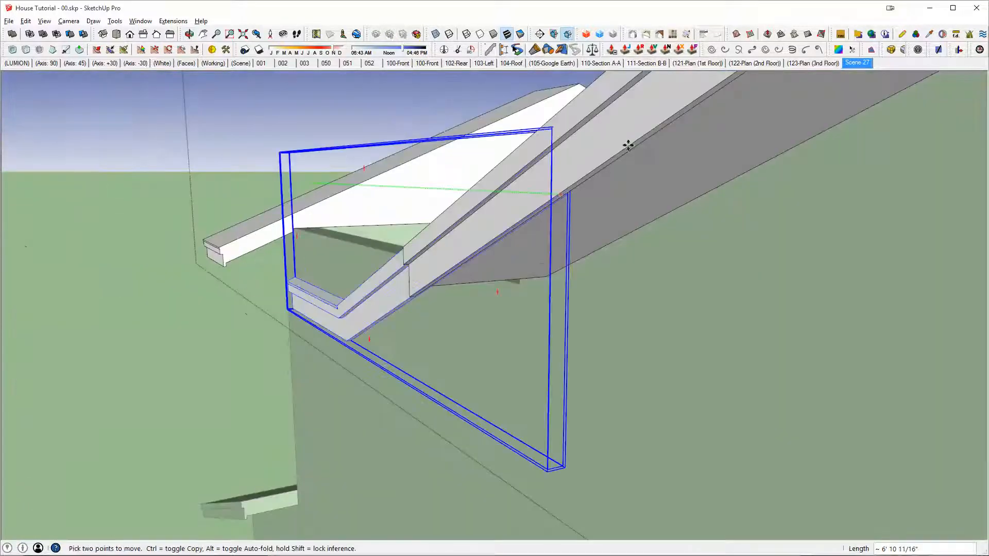
# Step: Stretch the fascia copy's straight end to the smaller roof's eave by moving its end face, and close the group
pyautogui.moveTo(625, 148); pyautogui.dragTo(819, 230, button='middle')
pyautogui.doubleClick(532, 266)
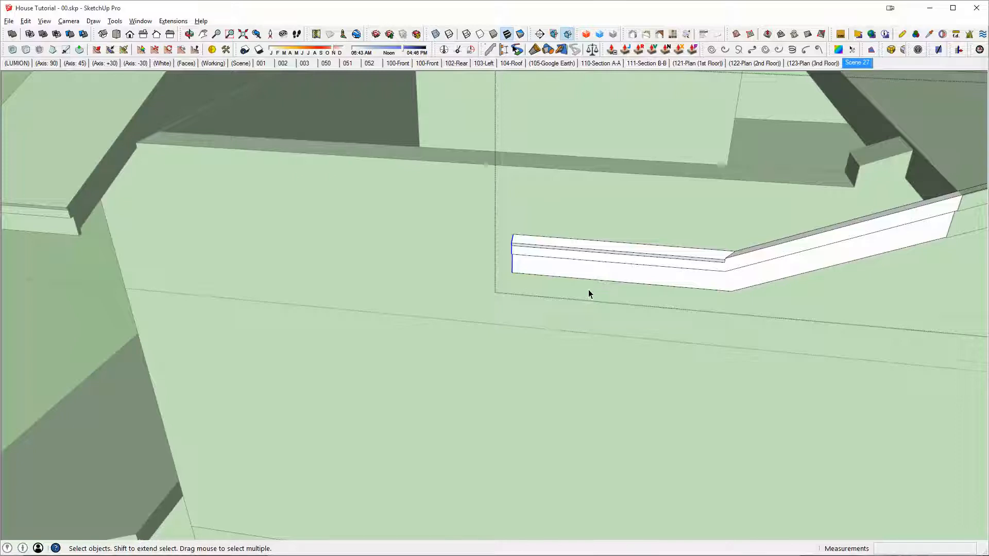
pyautogui.press('m')
pyautogui.scroll(-2, 589, 294)
pyautogui.click(524, 245)
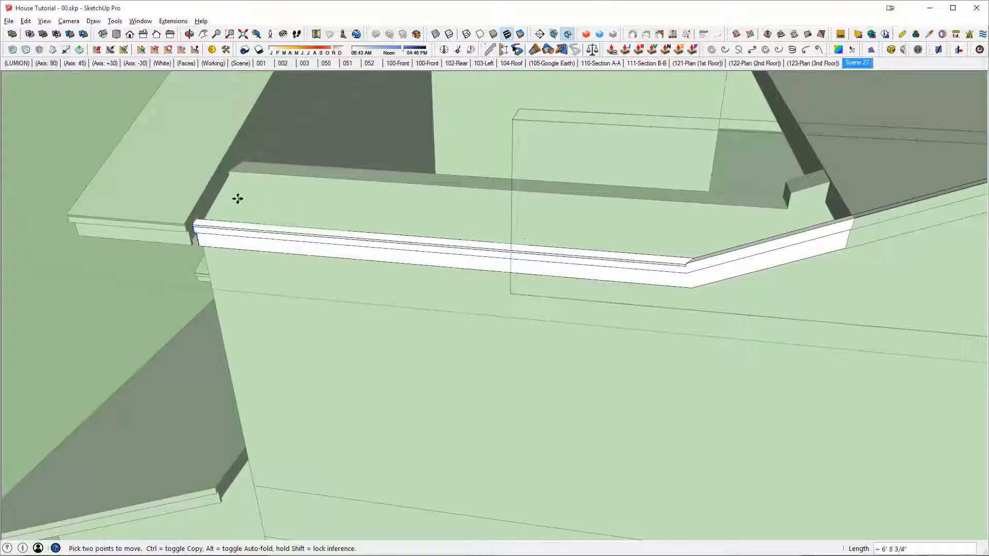
pyautogui.click(211, 199)
pyautogui.moveTo(247, 206); pyautogui.dragTo(389, 186, button='middle')
pyautogui.press('space')
pyautogui.press('Escape')
# Step: Extrude the smaller roof's side face about 8' 9" along the straight fascia towards its bend, and close the group
pyautogui.scroll(-2, 486, 229)
pyautogui.scroll(-2, 439, 225)
pyautogui.doubleClick(451, 214)
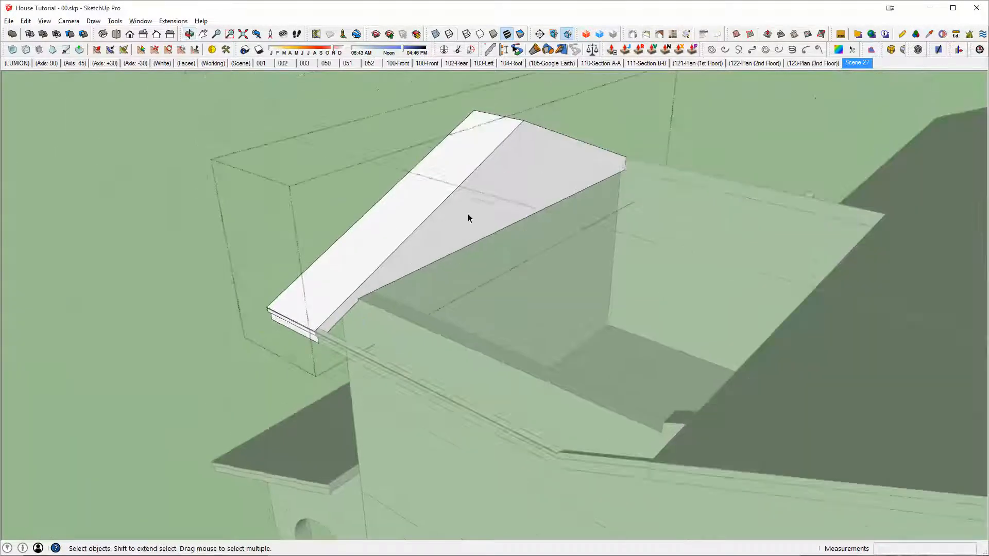
pyautogui.press('p')
pyautogui.moveTo(464, 216); pyautogui.dragTo(646, 250)
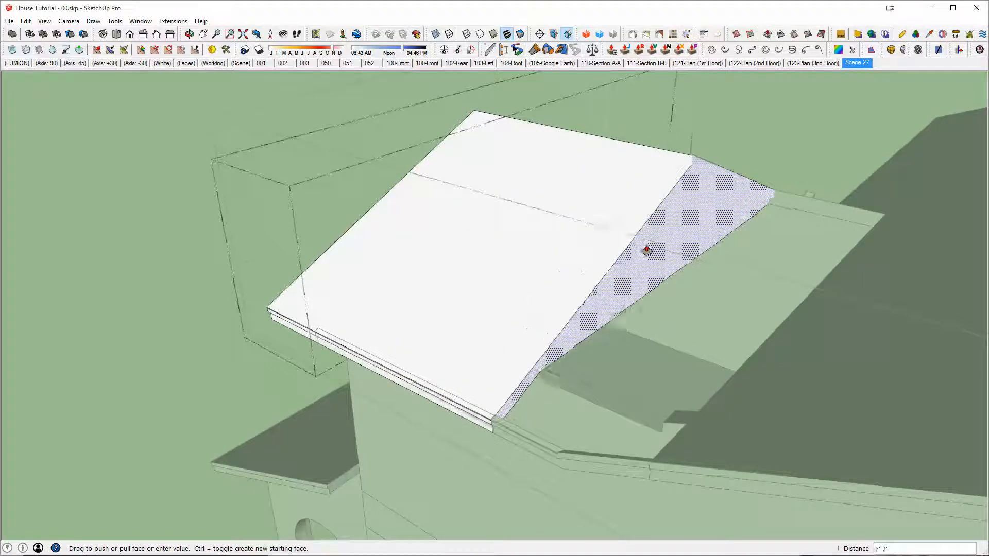
pyautogui.moveTo(649, 249); pyautogui.dragTo(676, 286, button='middle')
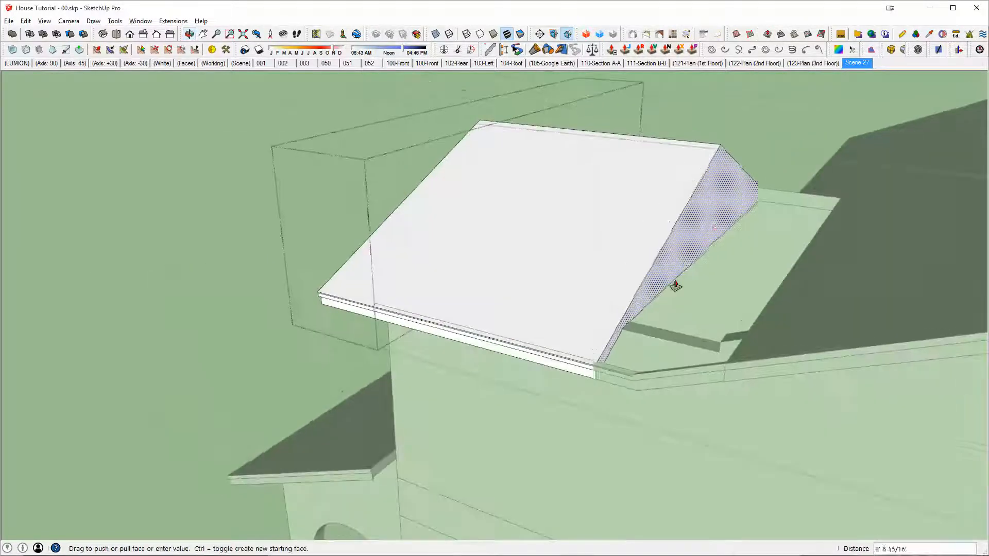
pyautogui.moveTo(675, 286)
pyautogui.mouseDown()
pyautogui.moveTo(656, 295)
pyautogui.moveTo(681, 303)
pyautogui.mouseUp()
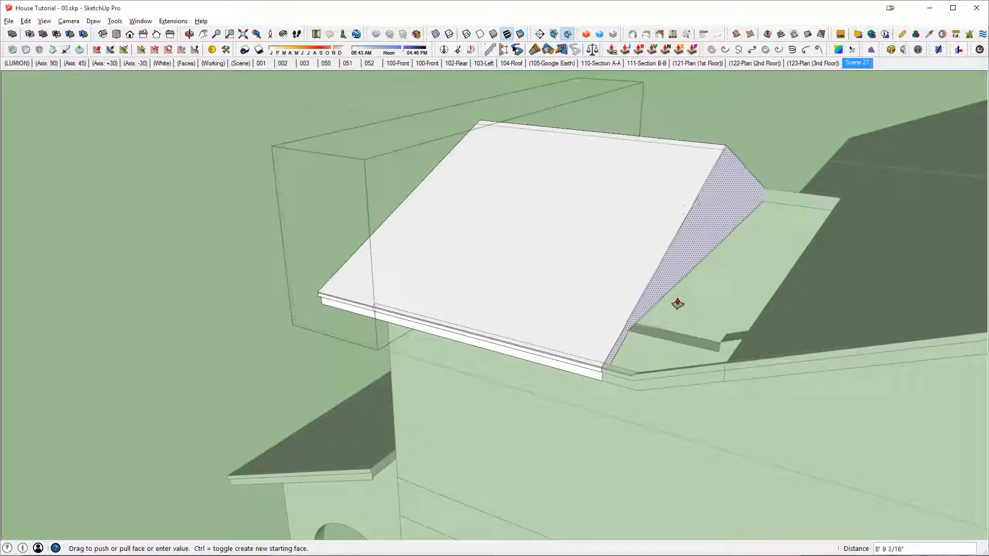
pyautogui.click(677, 304)
pyautogui.moveTo(677, 303); pyautogui.dragTo(917, 247, button='middle')
pyautogui.moveTo(643, 199); pyautogui.dragTo(475, 228, button='middle')
pyautogui.press('space')
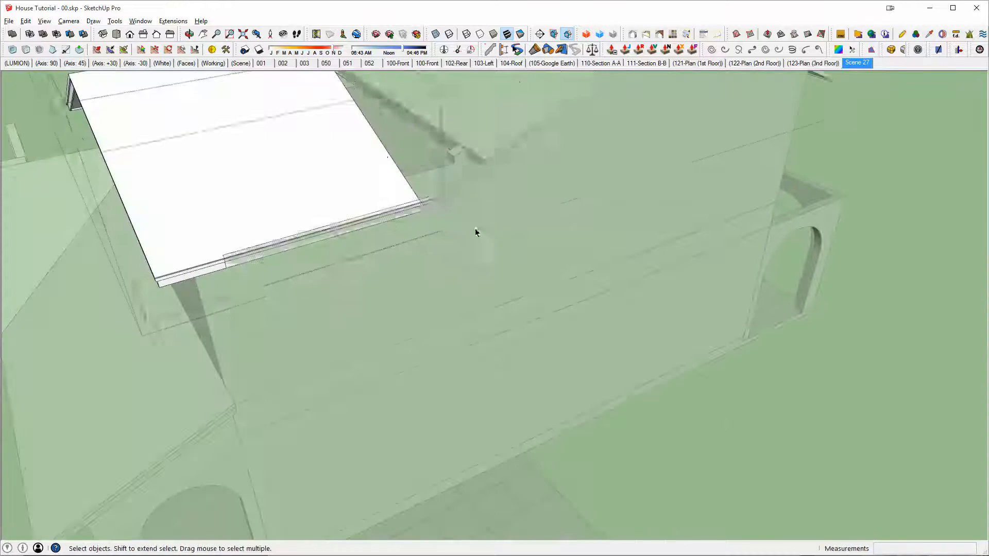
pyautogui.click(475, 228)
# Step: Open the hip section on the other side and pull its inner side face out over the neighbouring fascia
pyautogui.scroll(2, 464, 222)
pyautogui.moveTo(381, 191); pyautogui.dragTo(477, 292, button='middle')
pyautogui.moveTo(691, 285); pyautogui.dragTo(922, 304, button='middle')
pyautogui.scroll(-3, 568, 309)
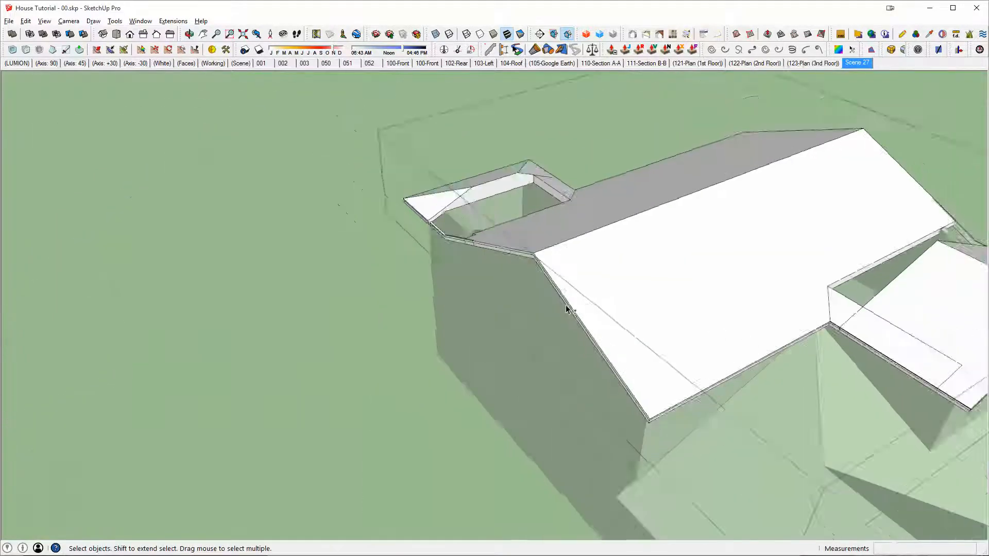
pyautogui.moveTo(568, 309); pyautogui.dragTo(711, 276, button='middle')
pyautogui.scroll(4, 530, 267)
pyautogui.moveTo(592, 159); pyautogui.dragTo(554, 304, button='middle')
pyautogui.scroll(3, 554, 309)
pyautogui.scroll(4, 553, 309)
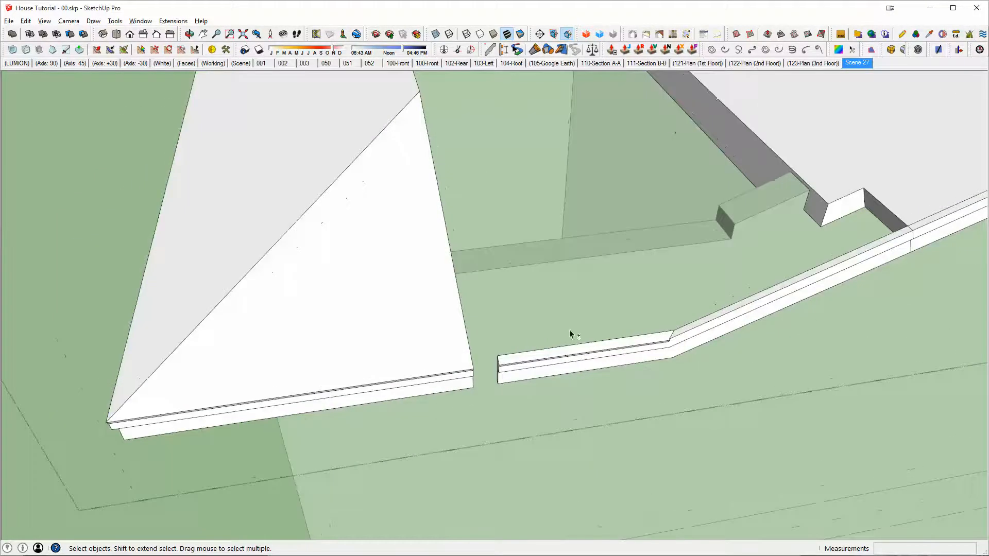
pyautogui.scroll(-2, 569, 330)
pyautogui.scroll(2, 397, 256)
pyautogui.scroll(-3, 396, 256)
pyautogui.moveTo(489, 284); pyautogui.dragTo(383, 361, button='middle')
pyautogui.doubleClick(535, 282)
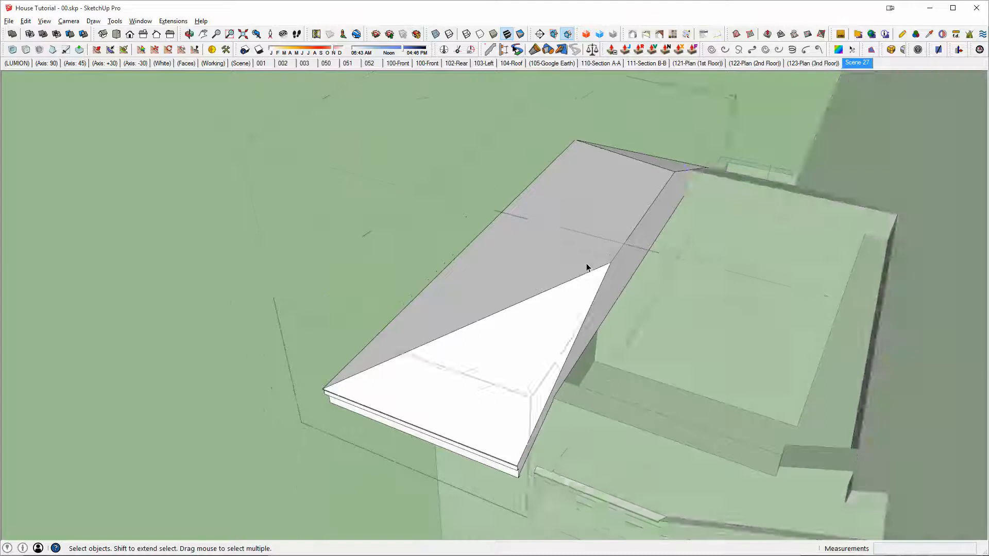
pyautogui.moveTo(586, 264); pyautogui.dragTo(550, 264, button='middle')
pyautogui.press('p')
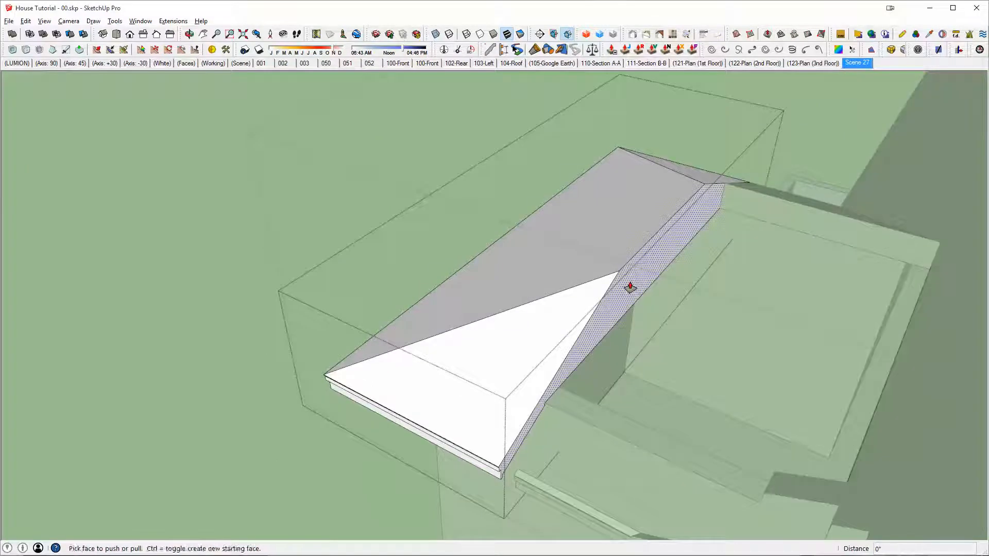
pyautogui.moveTo(630, 287); pyautogui.dragTo(820, 355)
pyautogui.moveTo(819, 355)
pyautogui.mouseDown(button='middle')
pyautogui.moveTo(763, 366)
pyautogui.moveTo(596, 232)
pyautogui.mouseUp(button='middle')
# Step: Draw lines on the extended hip section to continue its hips and ridge and close the sloping roof faces
pyautogui.press('l')
pyautogui.moveTo(582, 176); pyautogui.dragTo(585, 332, button='middle')
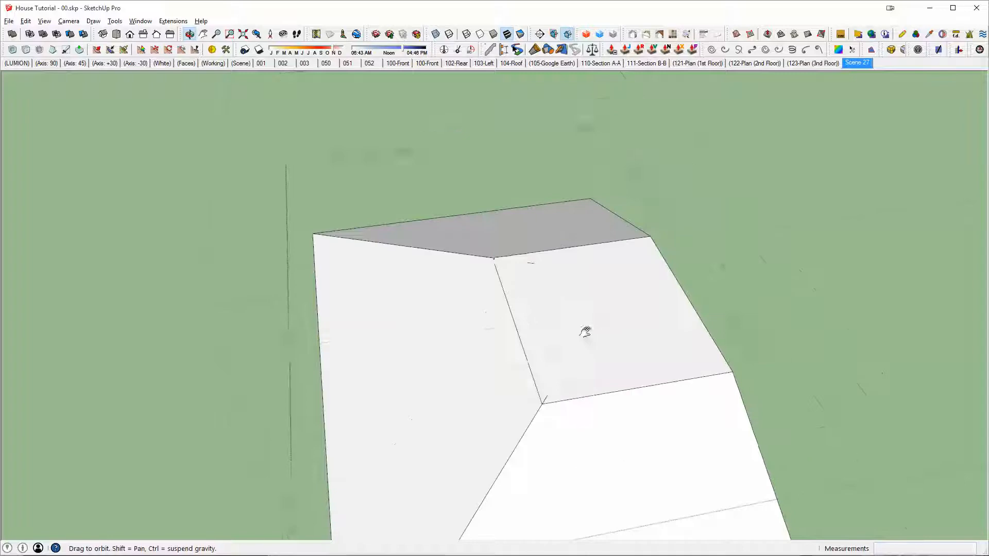
pyautogui.click(492, 258)
pyautogui.moveTo(492, 257); pyautogui.dragTo(379, 218, button='middle')
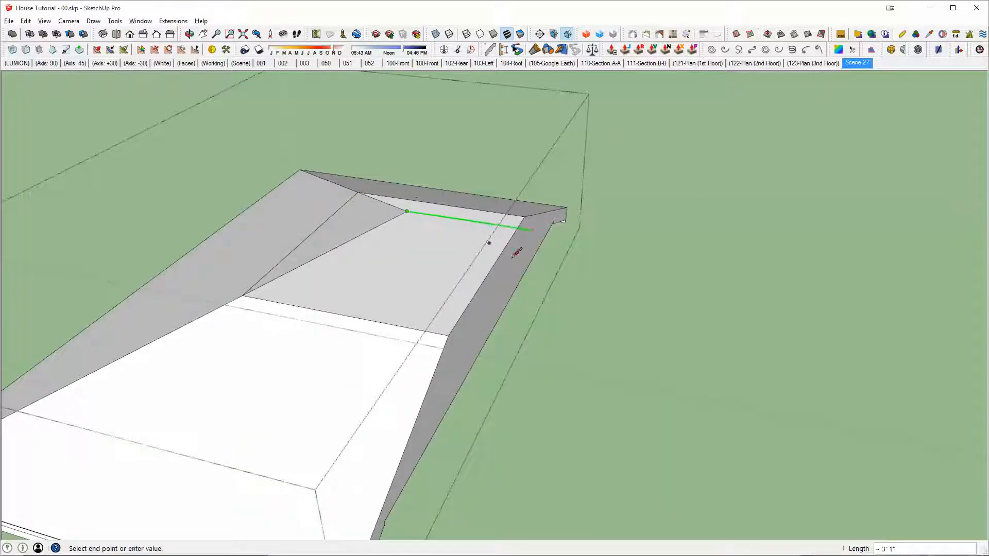
pyautogui.click(448, 336)
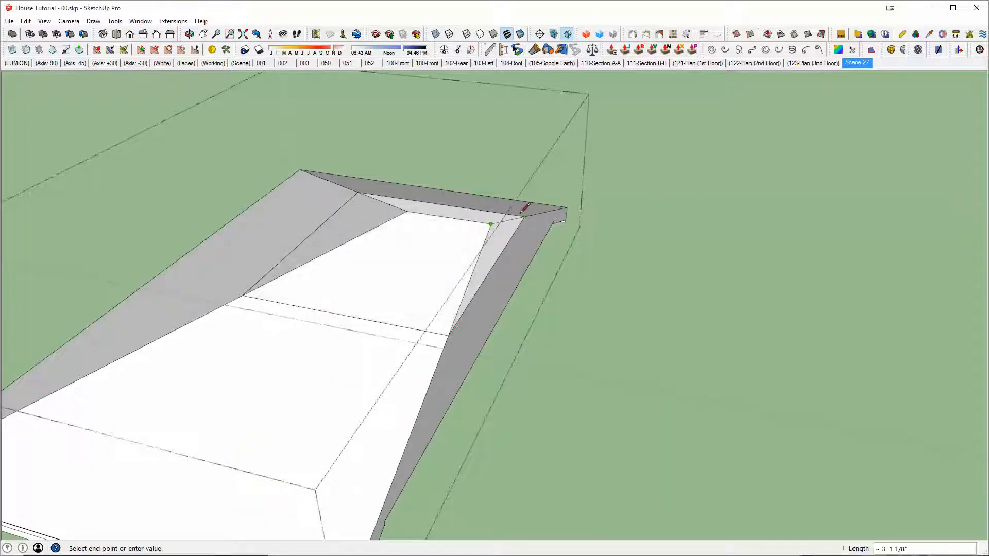
# Step: Erase the leftover edge on the hip section's inner side and clean up the section's redundant coplanar edges
pyautogui.press('e')
pyautogui.click(510, 250)
pyautogui.tripleClick(500, 253)
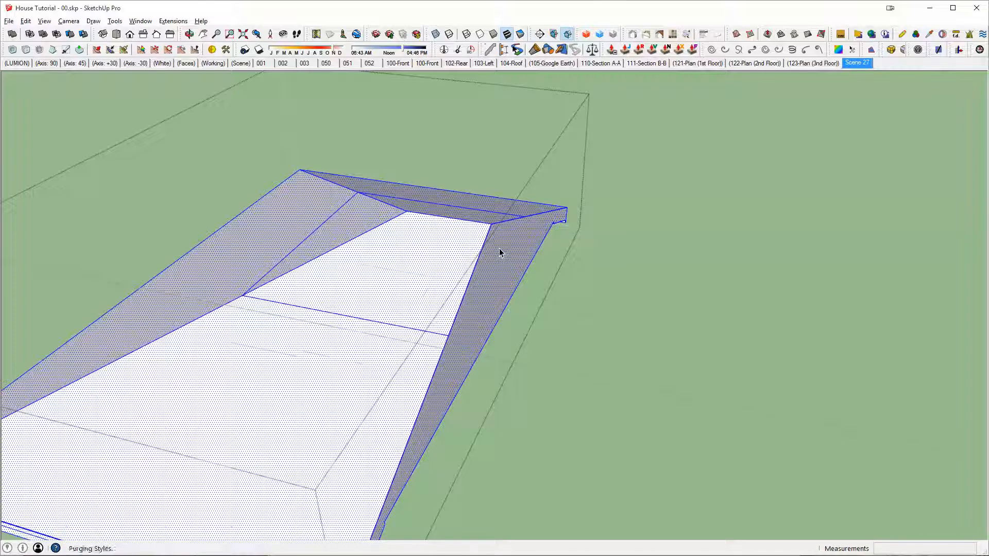
# Step: Push the hip section's inner side face back about 1' 8" to line up with the bend in the fascia
pyautogui.scroll(-2, 500, 253)
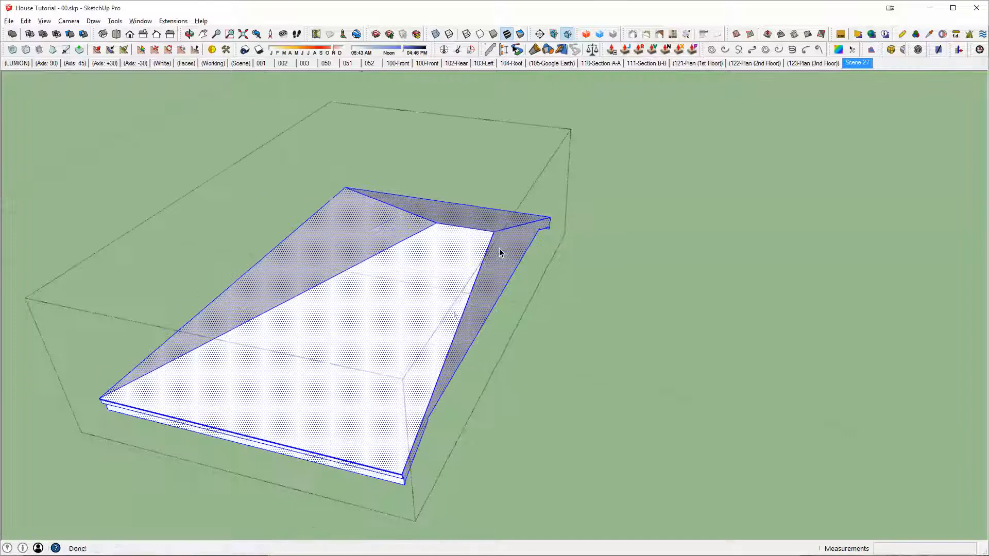
pyautogui.press('p')
pyautogui.click(475, 300)
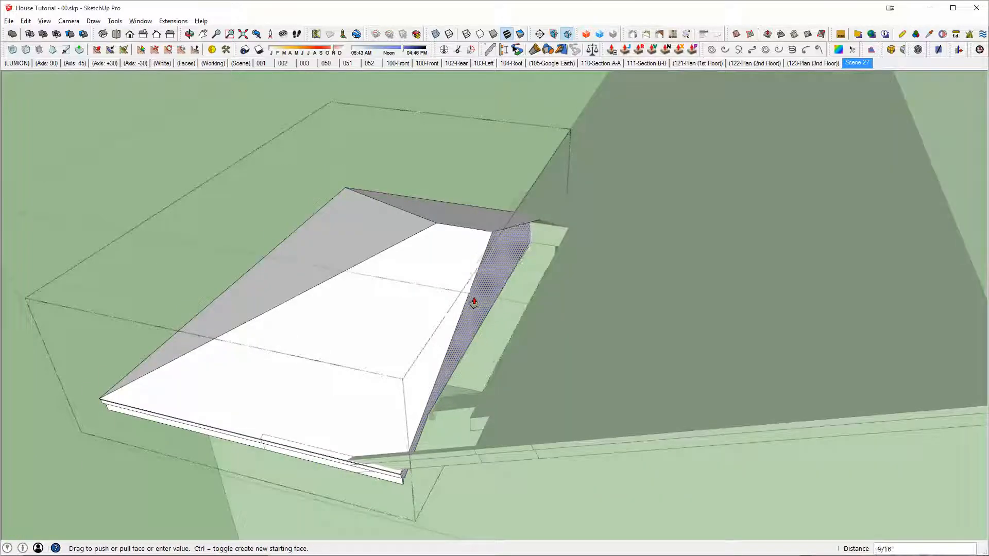
pyautogui.click(470, 318)
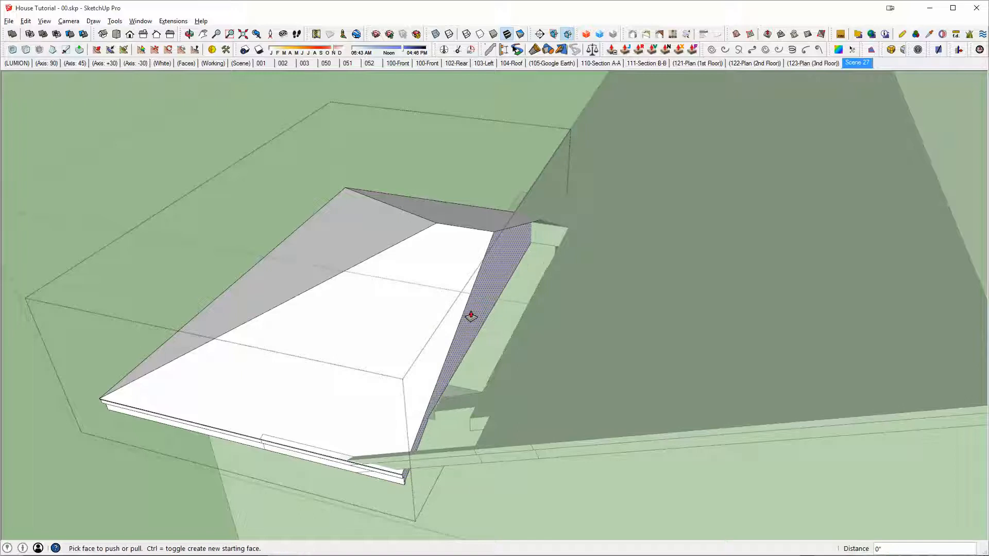
pyautogui.click(471, 317)
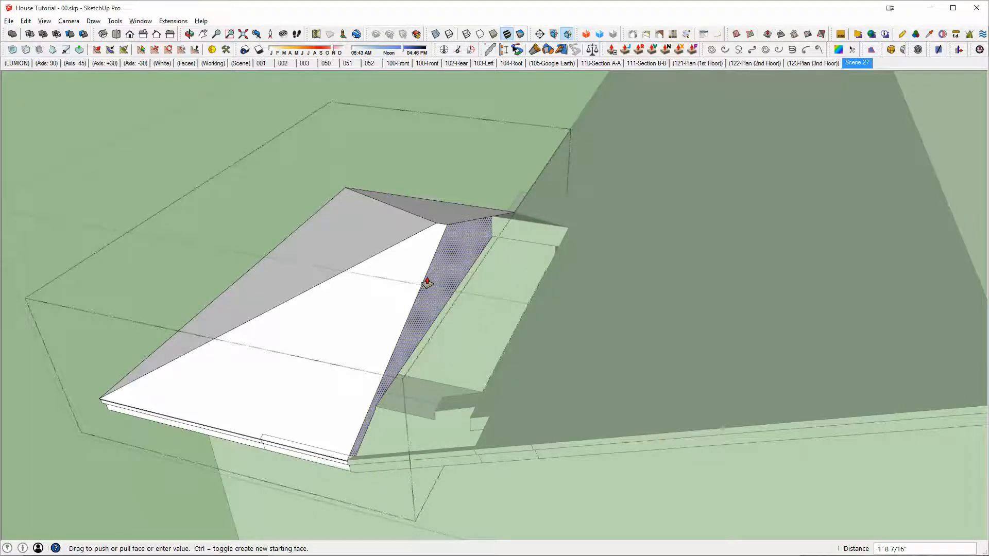
pyautogui.click(427, 283)
# Step: Select the hip section and merge it with the main roof and the opposite side section into one solid
pyautogui.keyDown('shift'); pyautogui.moveTo(341, 458); pyautogui.dragTo(464, 227, button='middle'); pyautogui.keyUp('shift')
pyautogui.scroll(9, 489, 354)
pyautogui.scroll(-6, 549, 315)
pyautogui.scroll(4, 556, 338)
pyautogui.press('space')
pyautogui.scroll(-4, 522, 301)
pyautogui.click(464, 227)
pyautogui.scroll(-3, 395, 232)
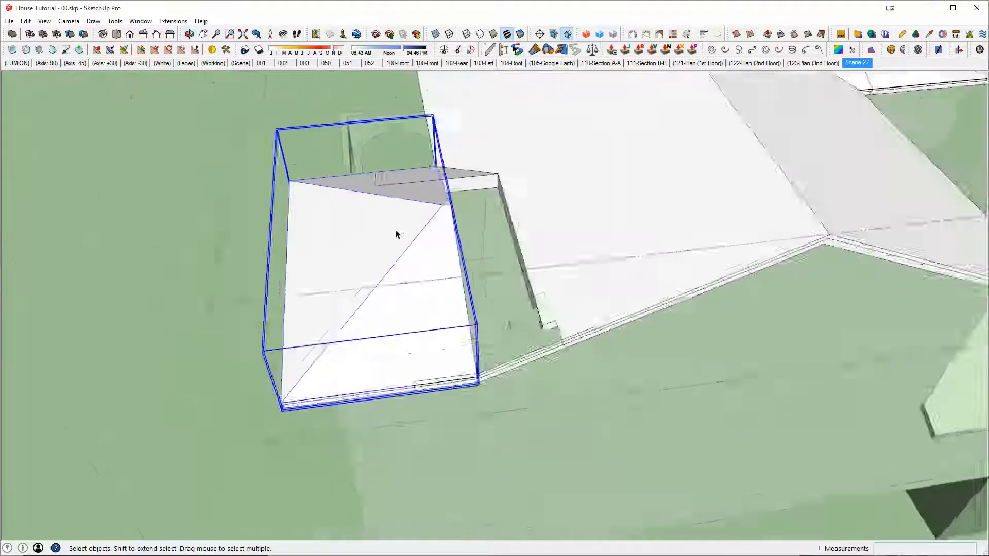
pyautogui.moveTo(396, 232); pyautogui.dragTo(355, 298, button='middle')
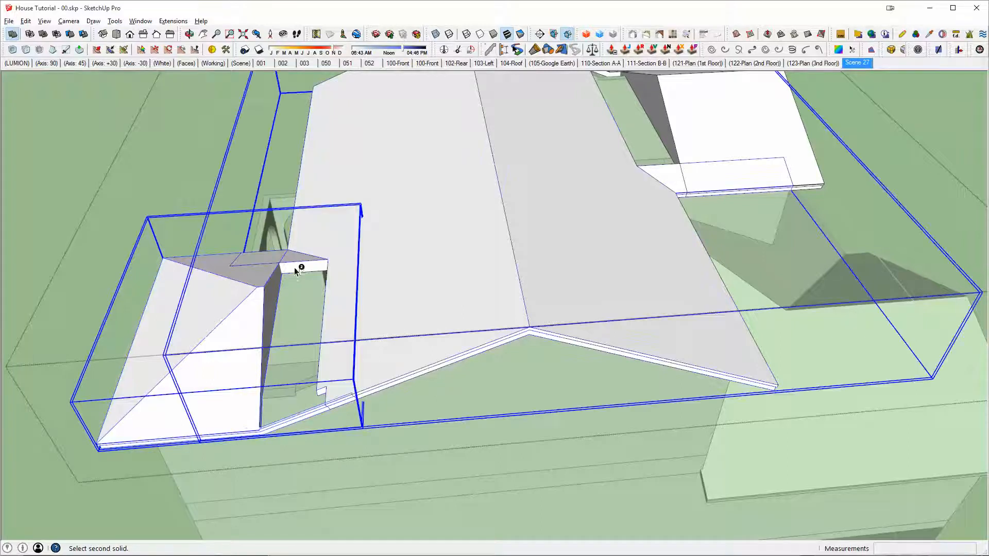
pyautogui.moveTo(299, 265); pyautogui.dragTo(569, 295, button='middle')
pyautogui.click(673, 276)
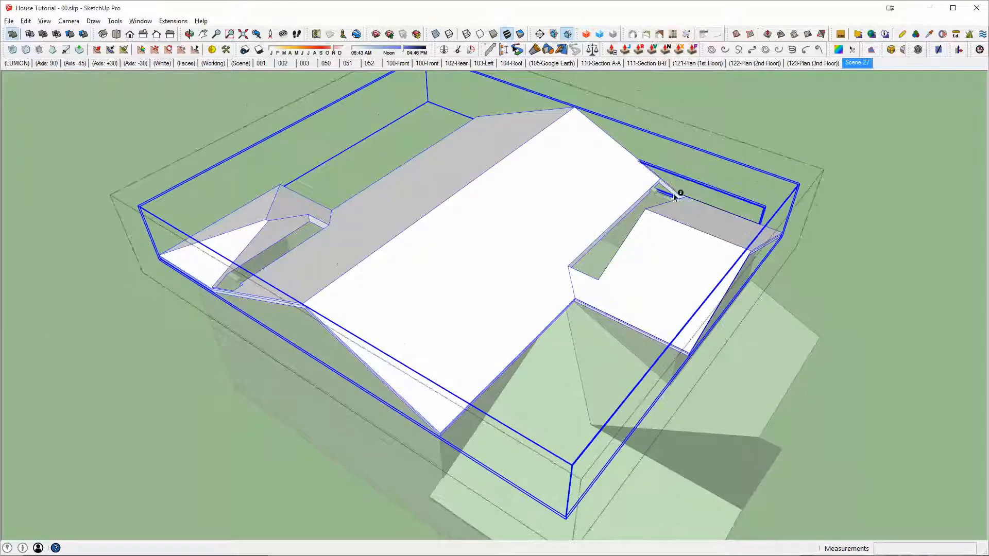
# Step: Isolate the merged roof by hiding the rest of the model
pyautogui.moveTo(322, 264); pyautogui.dragTo(500, 283, button='middle')
pyautogui.press('space')
pyautogui.hotkey('shift', 'x')
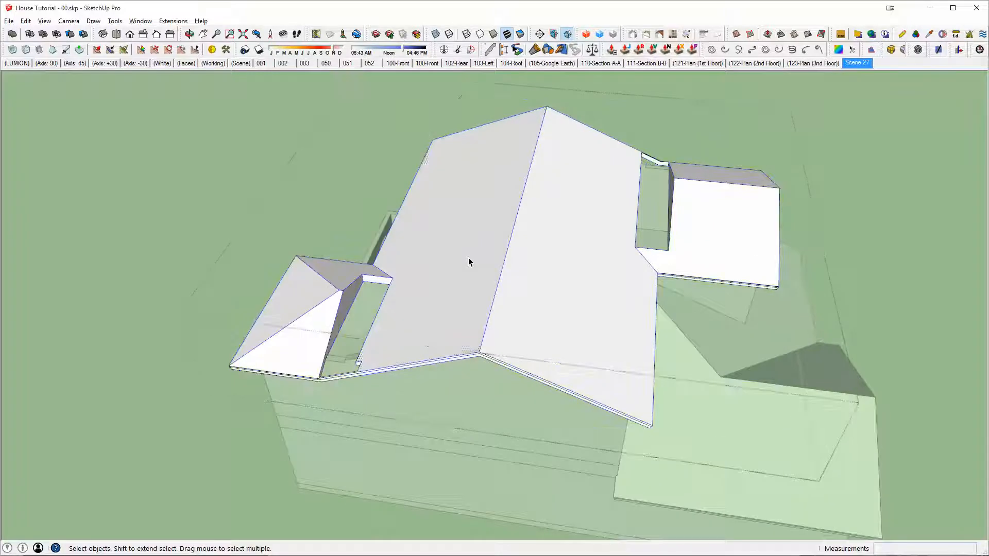
pyautogui.keyDown('shift'); pyautogui.click(488, 287); pyautogui.keyUp('shift')
pyautogui.hotkey('shift', 'h')
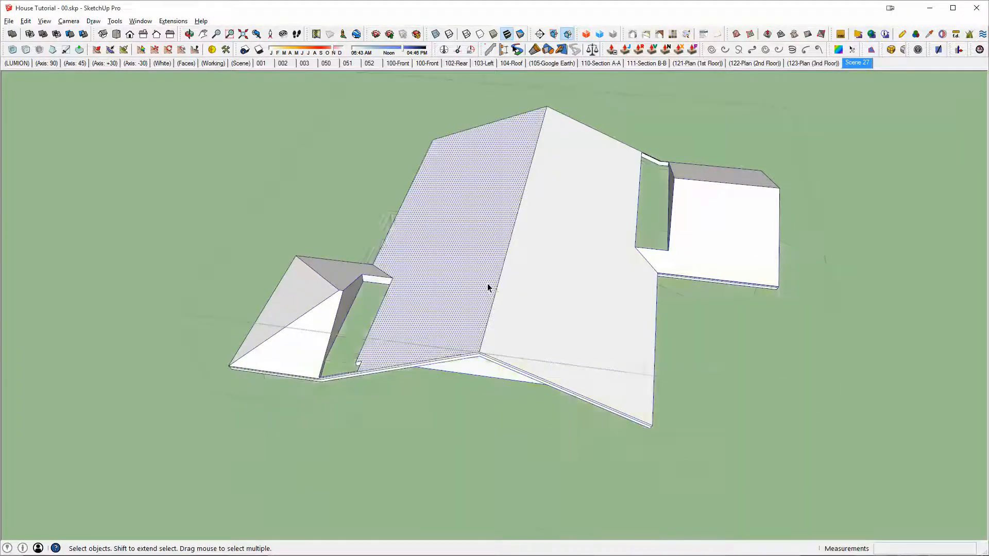
pyautogui.press('Escape')
pyautogui.hotkey('shift', 'e')
pyautogui.press('Escape')
# Step: Examine the joint where the main roof's gable fascia meets the side section's connecting fascia for misalignment
pyautogui.moveTo(459, 290); pyautogui.dragTo(279, 256, button='middle')
pyautogui.scroll(5, 248, 291)
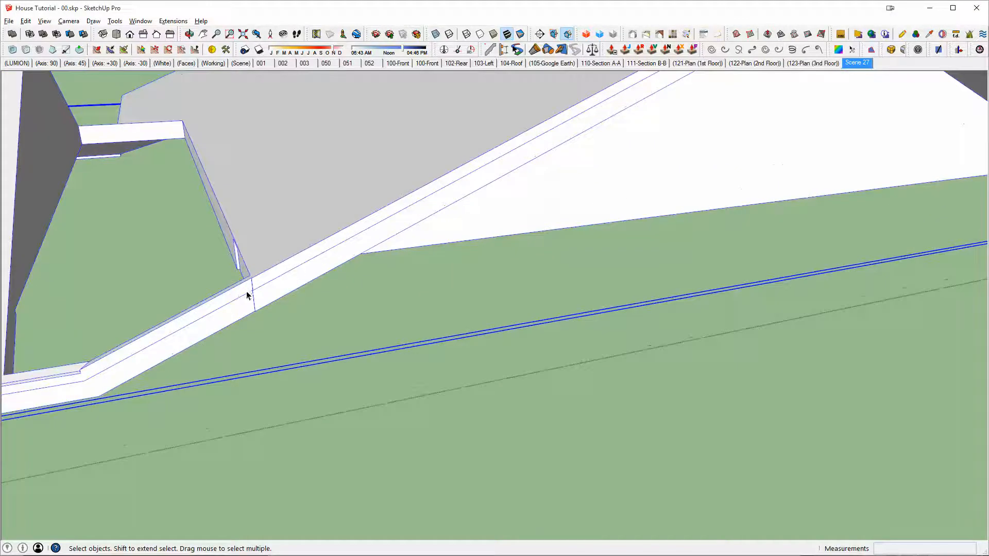
pyautogui.moveTo(249, 291); pyautogui.dragTo(502, 218, button='middle')
pyautogui.scroll(5, 471, 238)
pyautogui.scroll(-8, 483, 212)
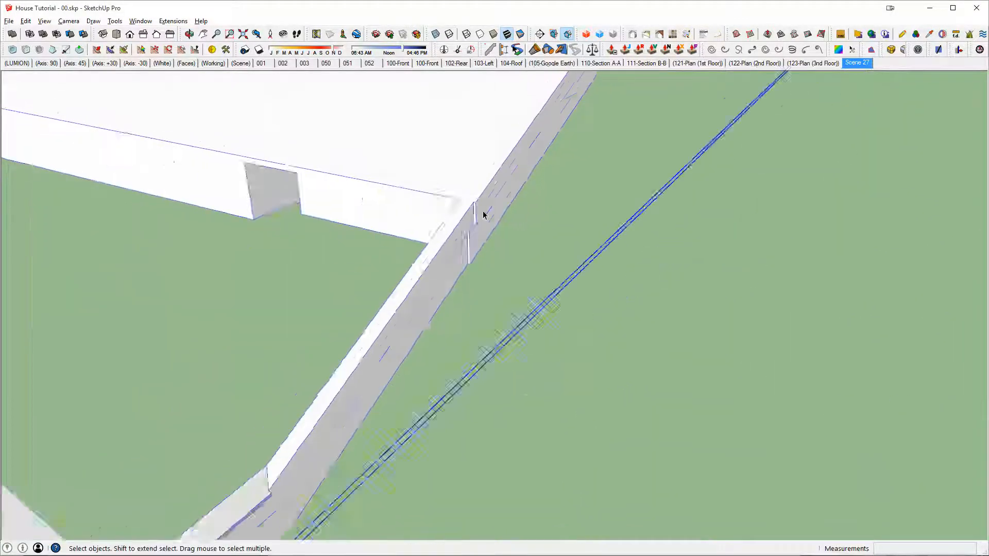
pyautogui.scroll(3, 472, 214)
pyautogui.scroll(-3, 472, 213)
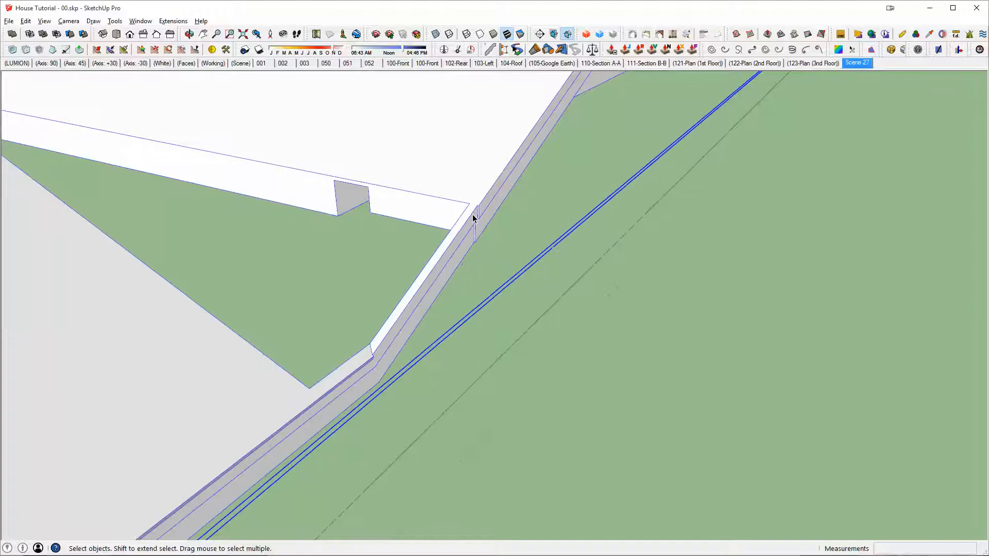
pyautogui.moveTo(473, 214); pyautogui.dragTo(457, 201, button='middle')
pyautogui.scroll(-2, 456, 203)
# Step: Open the roof for editing and move the main roof's gable-end faces in line with the connecting fascia
pyautogui.doubleClick(455, 204)
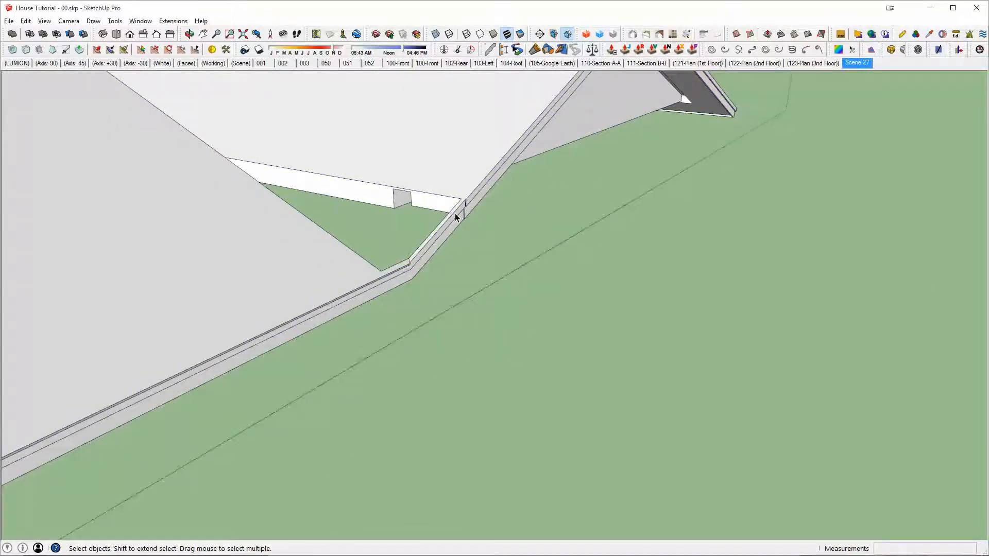
pyautogui.scroll(1, 449, 227)
pyautogui.scroll(2, 448, 233)
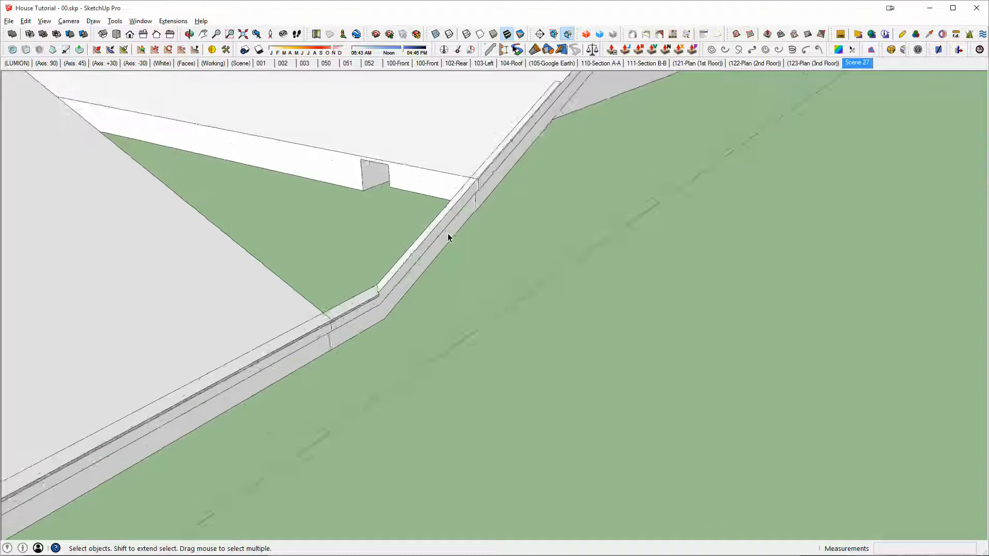
pyautogui.moveTo(448, 233); pyautogui.dragTo(519, 252, button='middle')
pyautogui.scroll(2, 529, 195)
pyautogui.moveTo(529, 195); pyautogui.dragTo(568, 249, button='middle')
pyautogui.scroll(-4, 561, 336)
pyautogui.press('x')
pyautogui.scroll(-2, 529, 238)
pyautogui.moveTo(510, 236); pyautogui.dragTo(559, 237, button='middle')
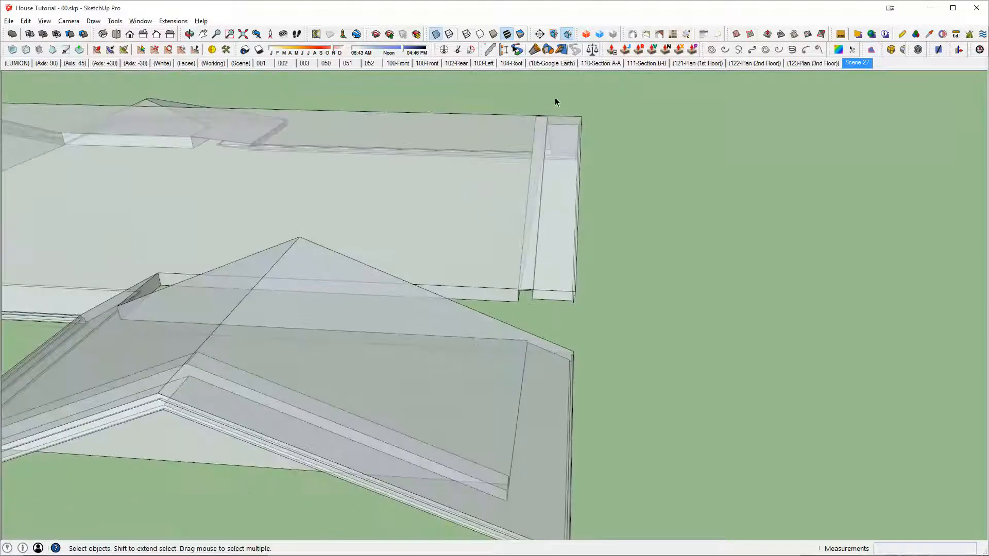
pyautogui.press('x')
pyautogui.scroll(5, 575, 293)
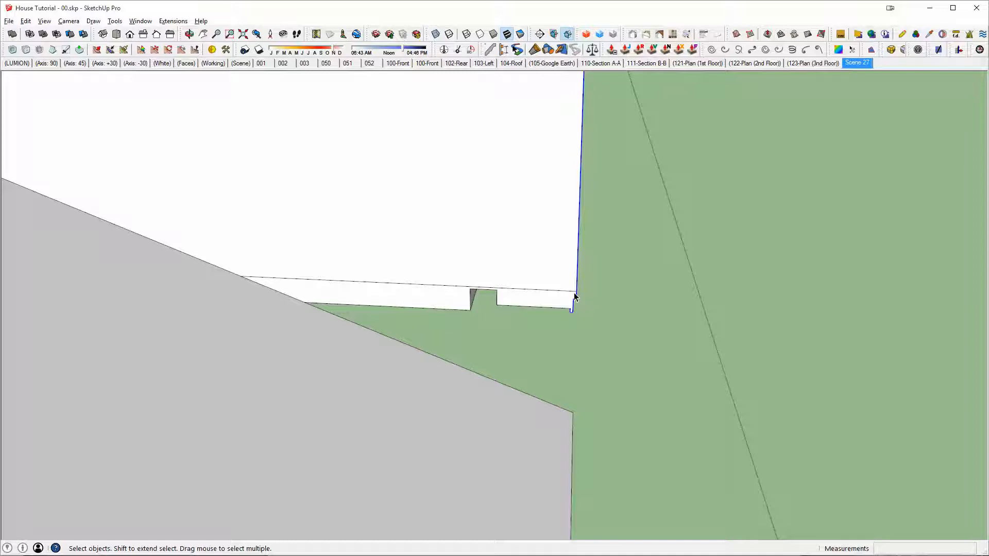
pyautogui.moveTo(574, 293); pyautogui.dragTo(471, 109, button='middle')
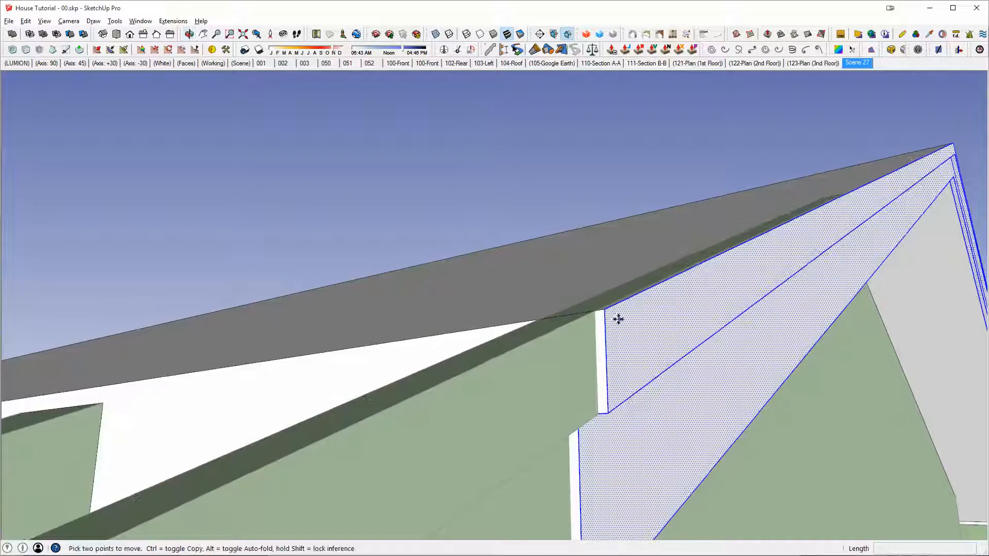
pyautogui.click(606, 310)
pyautogui.moveTo(605, 362); pyautogui.dragTo(773, 333, button='middle')
pyautogui.scroll(-4, 645, 338)
pyautogui.press('space')
pyautogui.click(773, 334)
# Step: Merge the adjusted roof and its connecting fascia into one solid again and hide the rest of the model
pyautogui.scroll(-3, 773, 333)
pyautogui.click(764, 265)
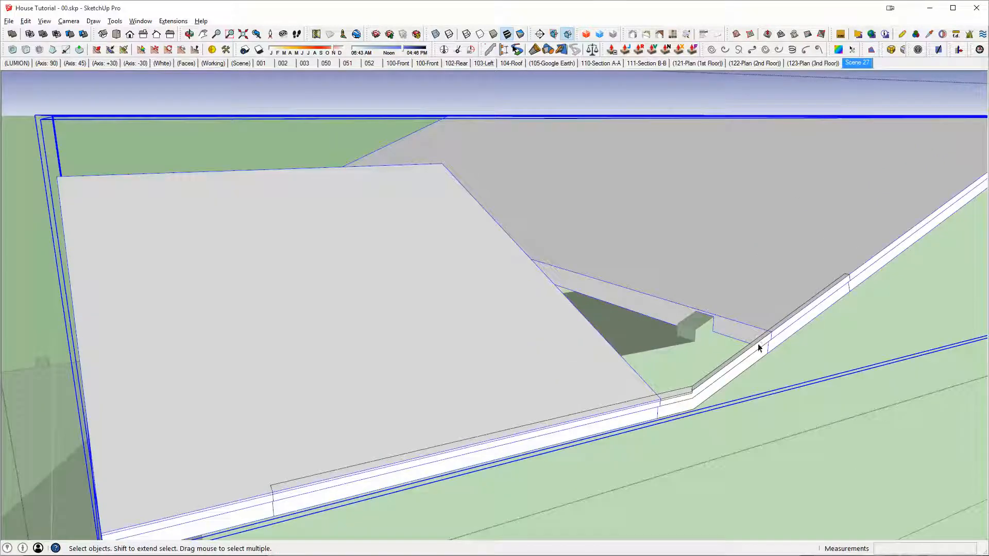
pyautogui.scroll(-5, 568, 379)
pyautogui.moveTo(556, 268); pyautogui.dragTo(546, 191, button='middle')
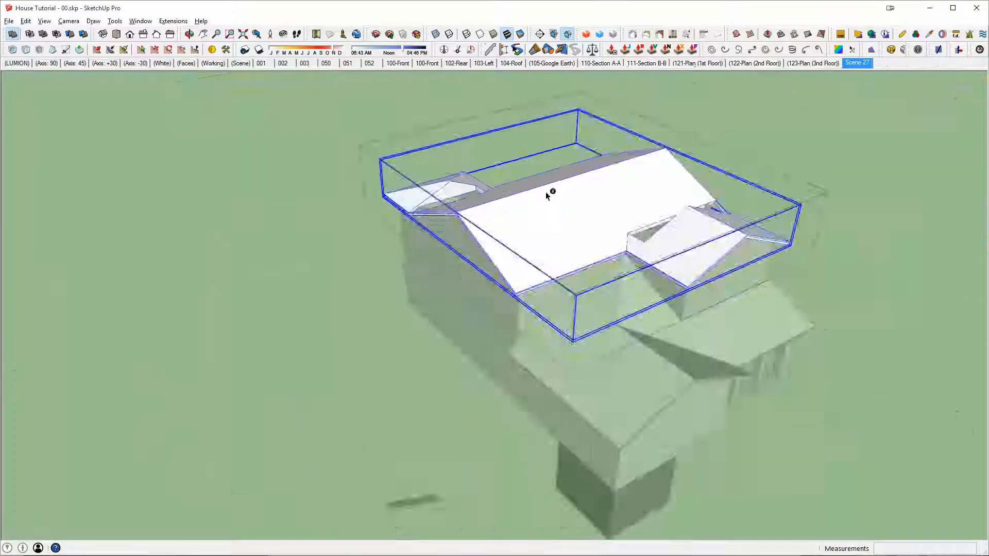
pyautogui.scroll(5, 546, 192)
pyautogui.moveTo(484, 253); pyautogui.dragTo(684, 273, button='middle')
pyautogui.scroll(3, 546, 259)
pyautogui.press('h')
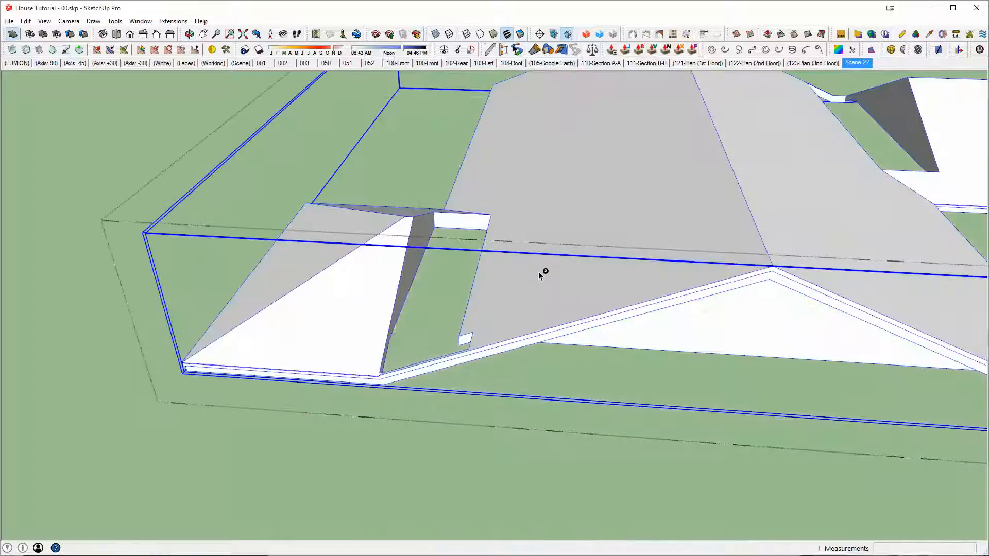
pyautogui.moveTo(539, 271); pyautogui.dragTo(549, 324, button='middle')
pyautogui.press('space')
# Step: Draw a vertical four-sided face across the gap from the side section's ridge end to the main roof
pyautogui.scroll(3, 497, 270)
pyautogui.scroll(-4, 709, 238)
pyautogui.moveTo(709, 238); pyautogui.dragTo(336, 419, button='middle')
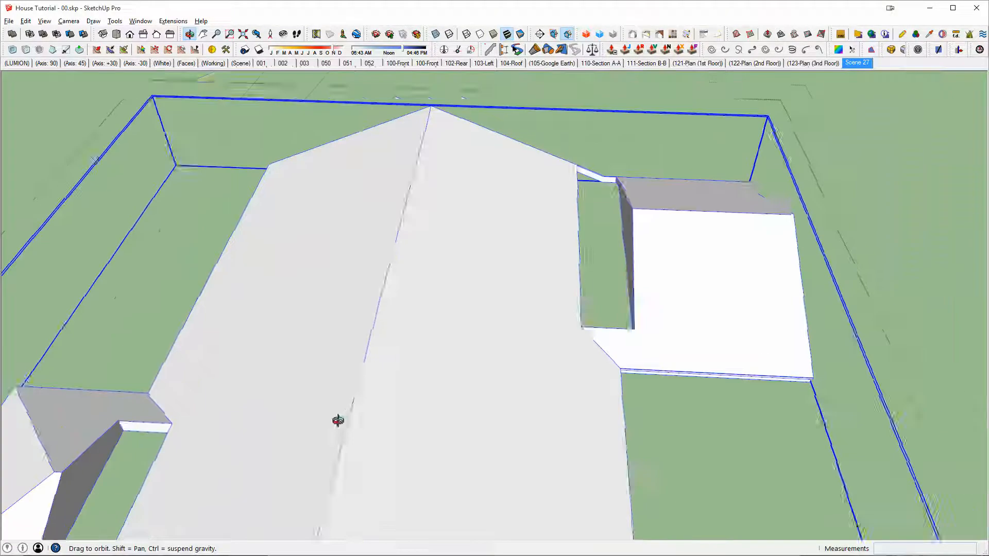
pyautogui.scroll(4, 666, 252)
pyautogui.moveTo(697, 242); pyautogui.dragTo(881, 298, button='middle')
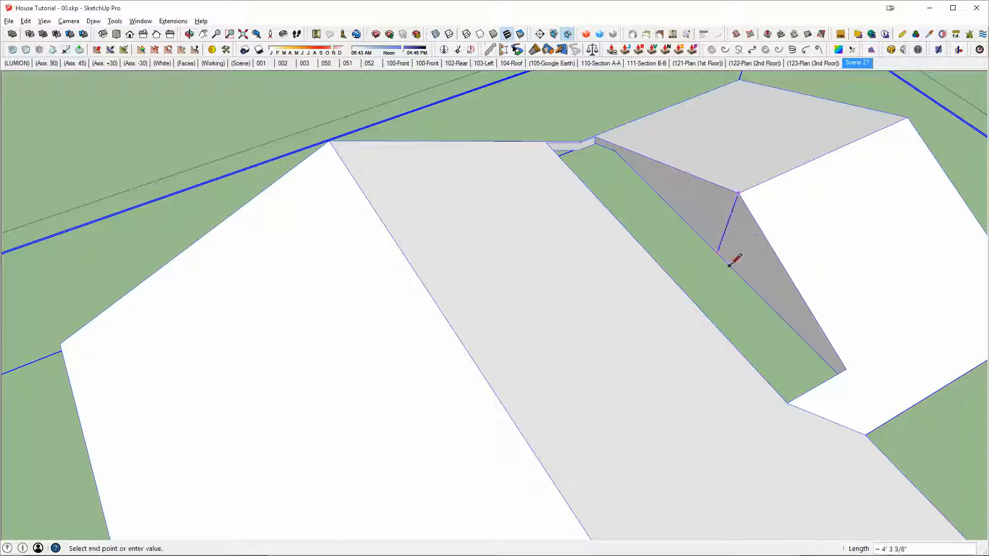
pyautogui.moveTo(729, 265); pyautogui.dragTo(544, 190, button='middle')
pyautogui.write("2' 11 1/2")
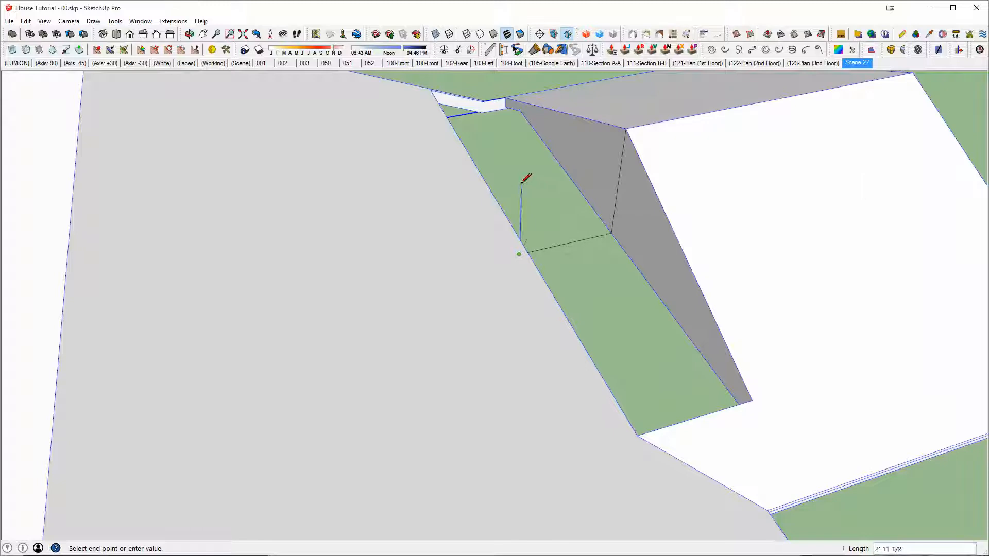
pyautogui.click(625, 128)
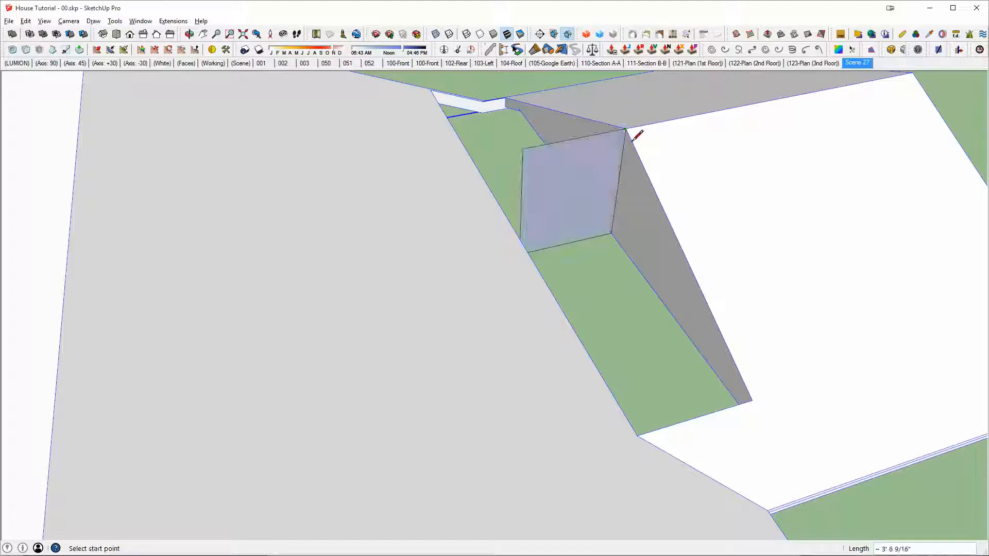
pyautogui.click(612, 233)
# Step: Draw a line from the side section's front eave corner to its ridge end, then erase the face bridging the gap
pyautogui.moveTo(612, 233); pyautogui.dragTo(903, 199, button='middle')
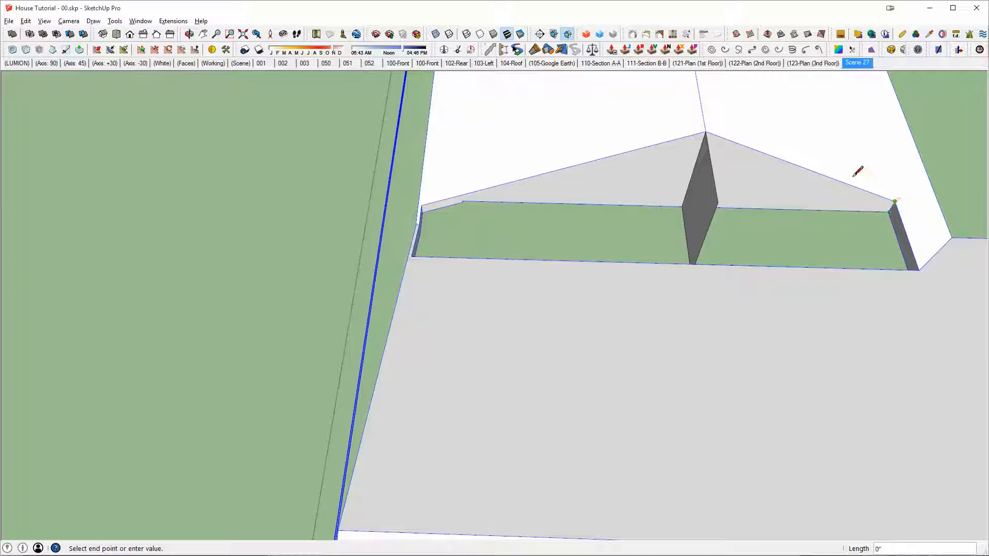
pyautogui.click(706, 132)
pyautogui.press('e')
pyautogui.keyDown('ctrl'); pyautogui.moveTo(721, 200); pyautogui.dragTo(694, 246); pyautogui.keyUp('ctrl')
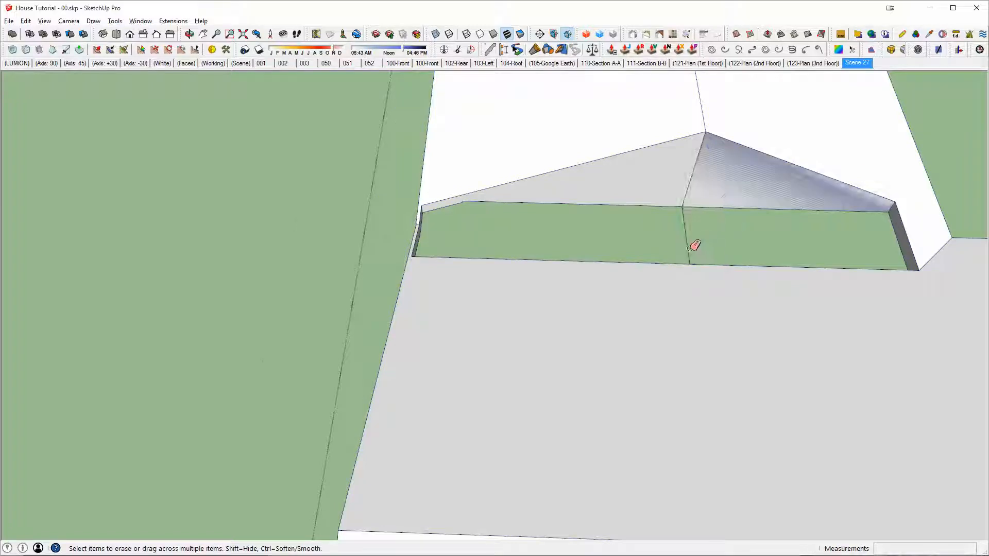
pyautogui.moveTo(671, 286); pyautogui.dragTo(705, 267, button='middle')
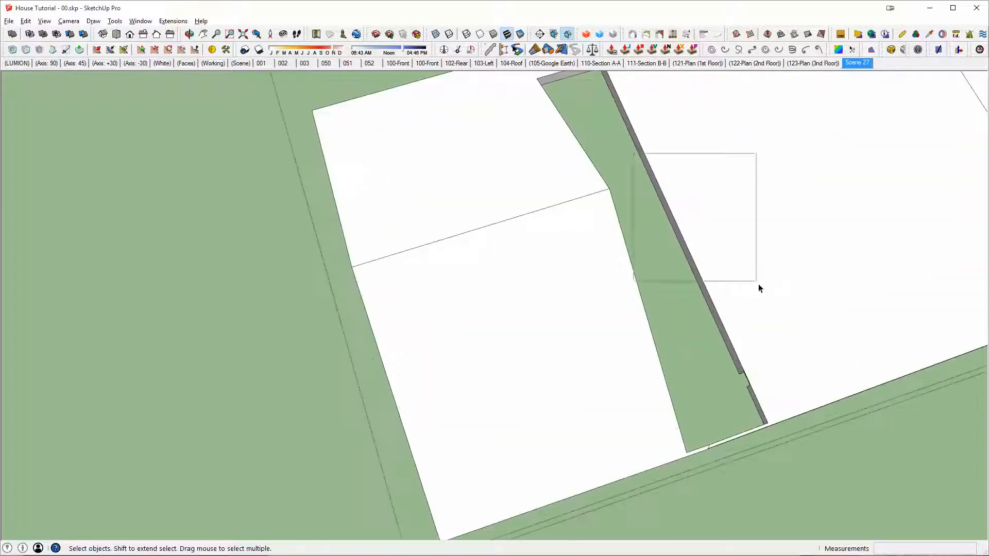
# Step: Pull the rear half of the other hip section's inner side face across the gap into the main roof slope
pyautogui.moveTo(759, 285); pyautogui.dragTo(463, 215, button='middle')
pyautogui.press('p')
pyautogui.click(381, 178)
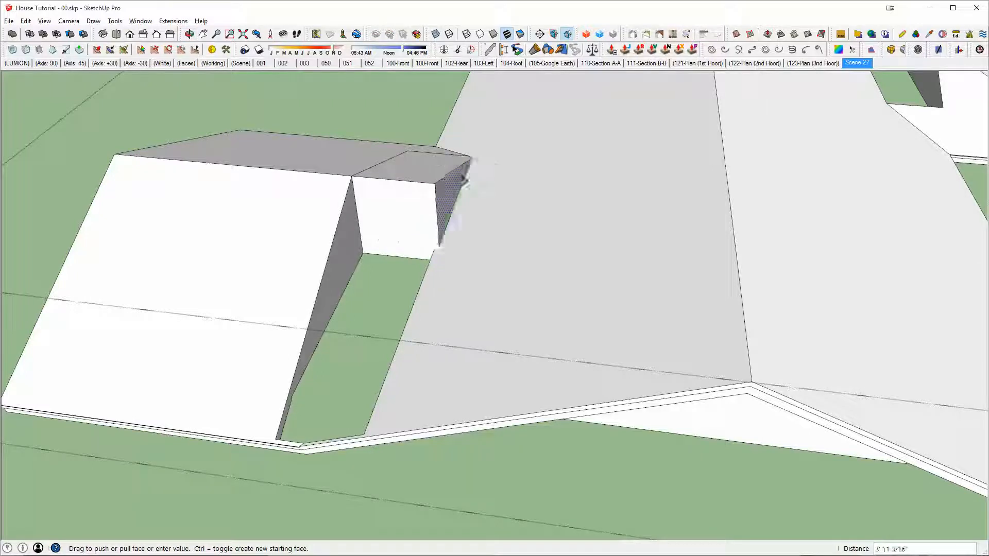
pyautogui.click(662, 232)
pyautogui.press('space')
# Step: Try moving the extension's side face and deleting the extension at the hip section's ridge end
pyautogui.click(454, 204)
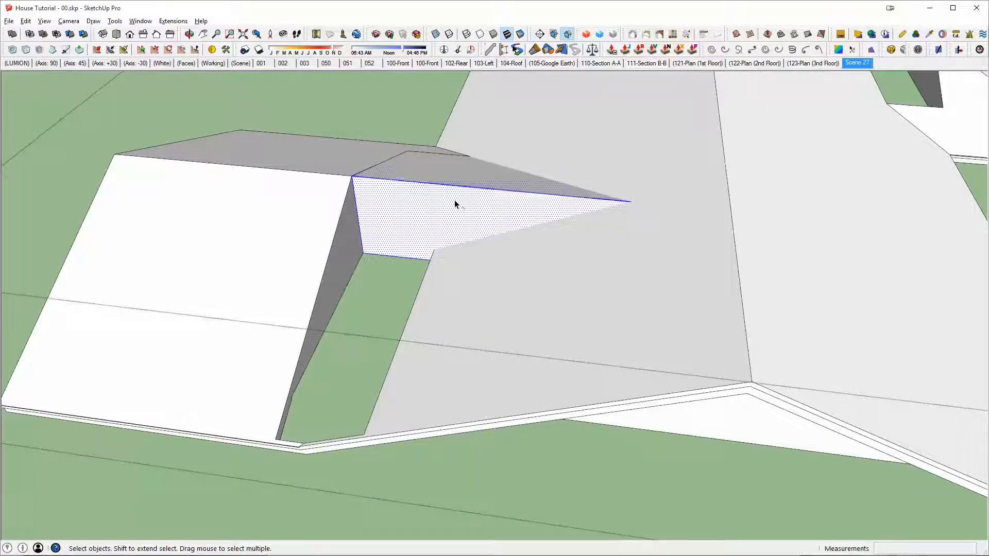
pyautogui.moveTo(454, 200); pyautogui.dragTo(559, 256, button='middle')
pyautogui.scroll(3, 471, 317)
pyautogui.press('m')
pyautogui.scroll(5, 372, 311)
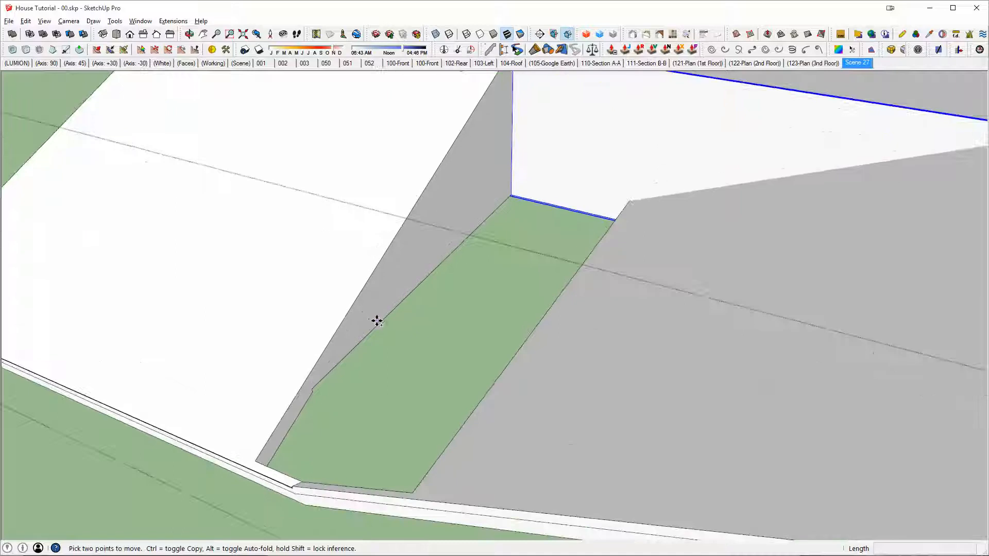
pyautogui.click(512, 194)
pyautogui.moveTo(512, 194); pyautogui.dragTo(451, 254, button='middle')
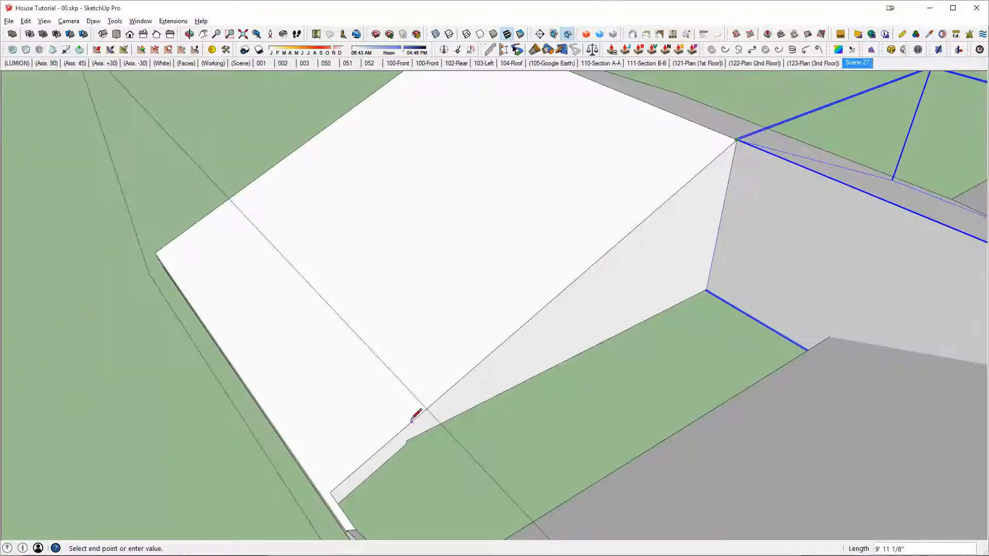
pyautogui.moveTo(415, 416); pyautogui.dragTo(591, 336, button='middle')
pyautogui.press('space')
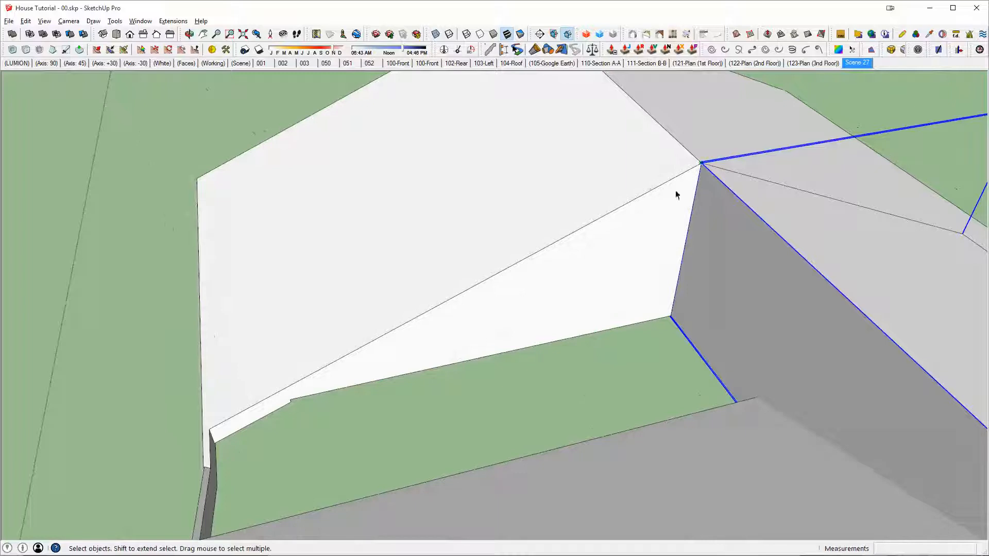
pyautogui.press('Delete')
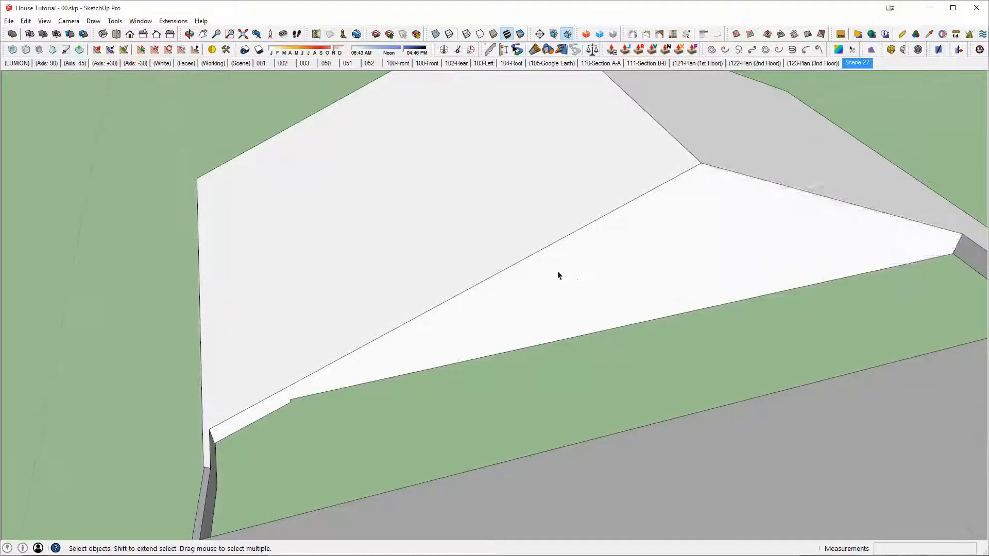
# Step: Pull the front half of the hip section's inner side face about 12' 3" across the gap into the main roof
pyautogui.click(558, 311)
pyautogui.moveTo(530, 307); pyautogui.dragTo(669, 263, button='middle')
pyautogui.hotkey('ctrl', 't')
pyautogui.press('p')
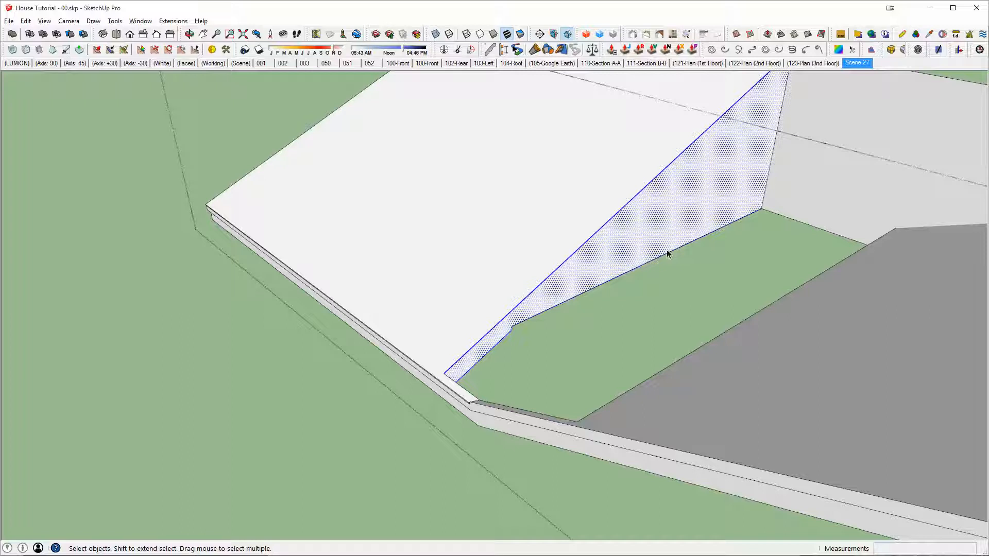
pyautogui.click(681, 210)
pyautogui.scroll(-2, 752, 242)
pyautogui.keyDown('shift'); pyautogui.moveTo(819, 250); pyautogui.dragTo(719, 267, button='middle'); pyautogui.keyUp('shift')
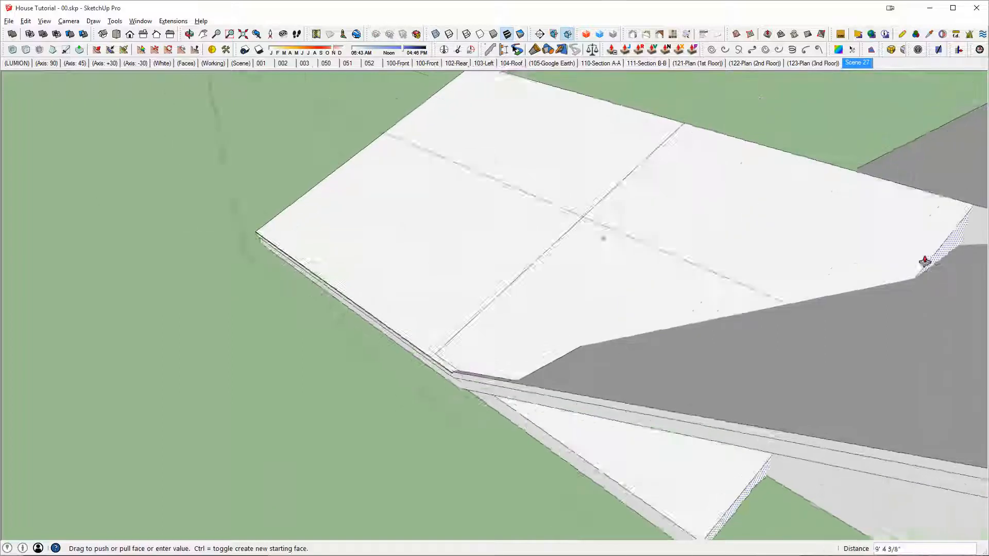
pyautogui.keyDown('shift'); pyautogui.moveTo(926, 258); pyautogui.dragTo(717, 254, button='middle'); pyautogui.keyUp('shift')
pyautogui.moveTo(819, 245); pyautogui.dragTo(552, 148, button='middle')
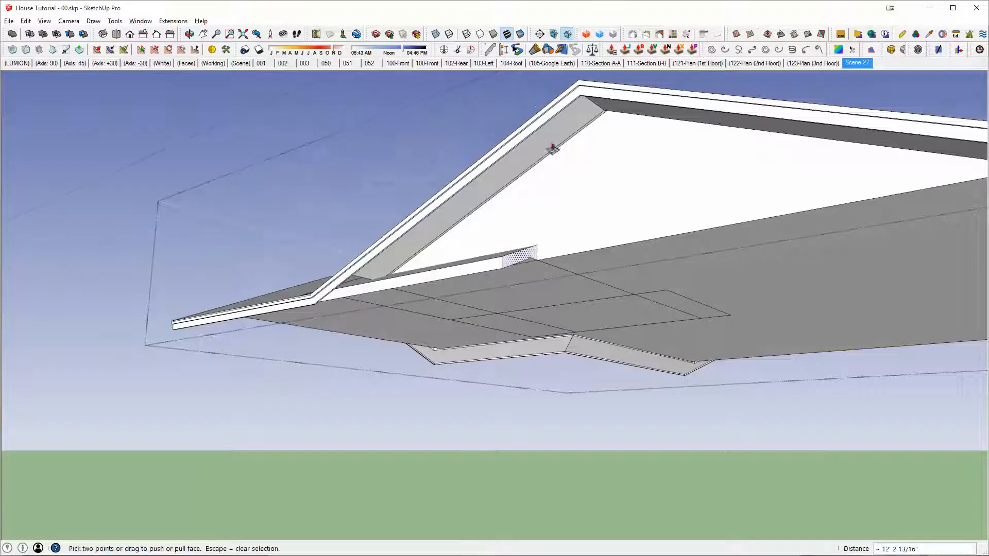
# Step: Rotate an in-place copy of the main roof's sloped underside face downward about its ridge-end corner
pyautogui.scroll(6, 584, 126)
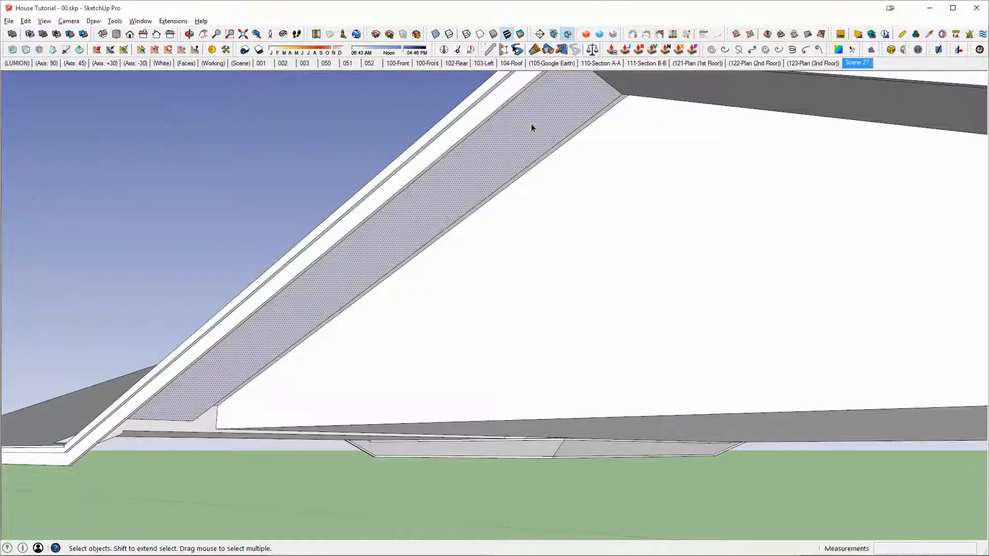
pyautogui.press('Escape')
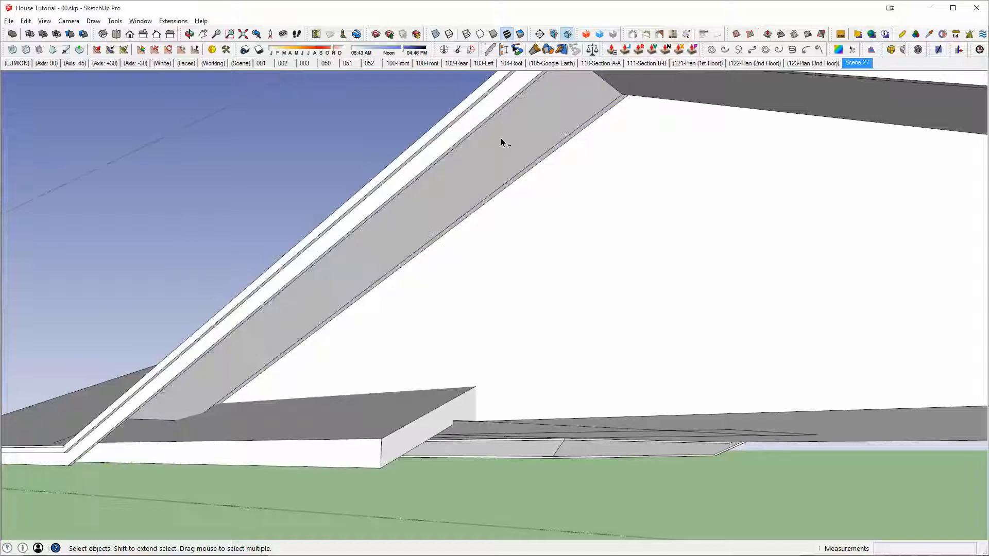
pyautogui.click(501, 142)
pyautogui.press('q')
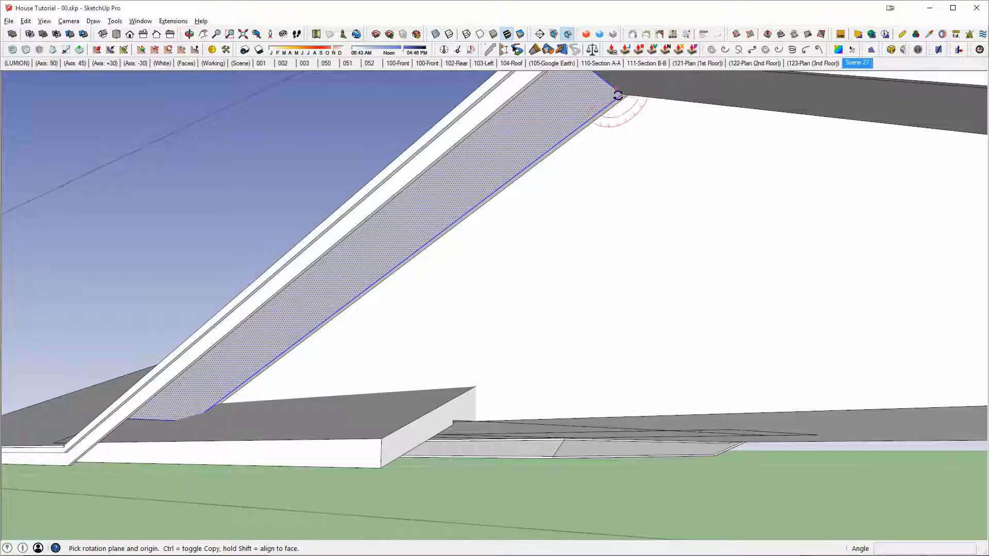
pyautogui.click(569, 135)
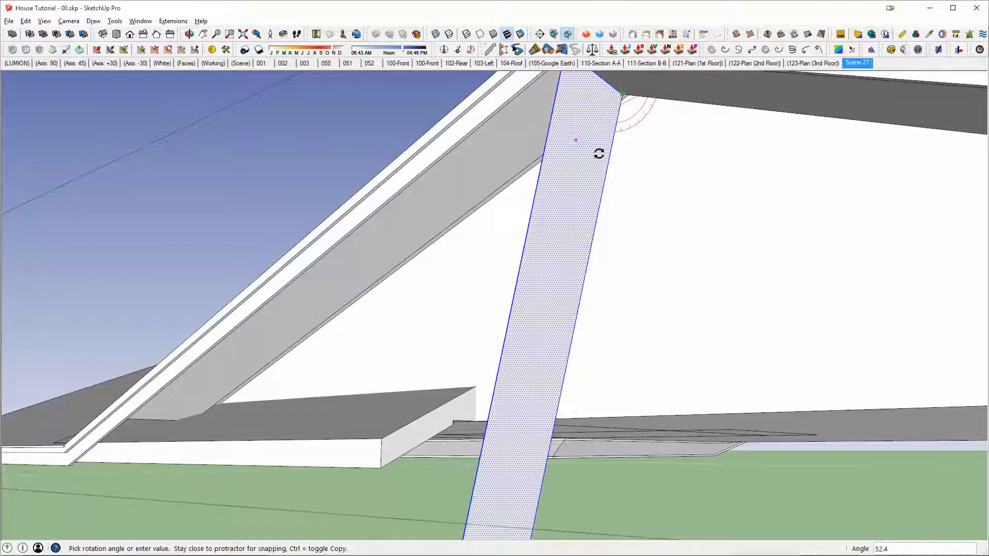
pyautogui.moveTo(598, 152); pyautogui.dragTo(802, 214, button='middle')
# Step: Pull the rotated face along the underside of the roof slope past the eave corner to form a cutting block, and group it
pyautogui.press('p')
pyautogui.click(737, 218)
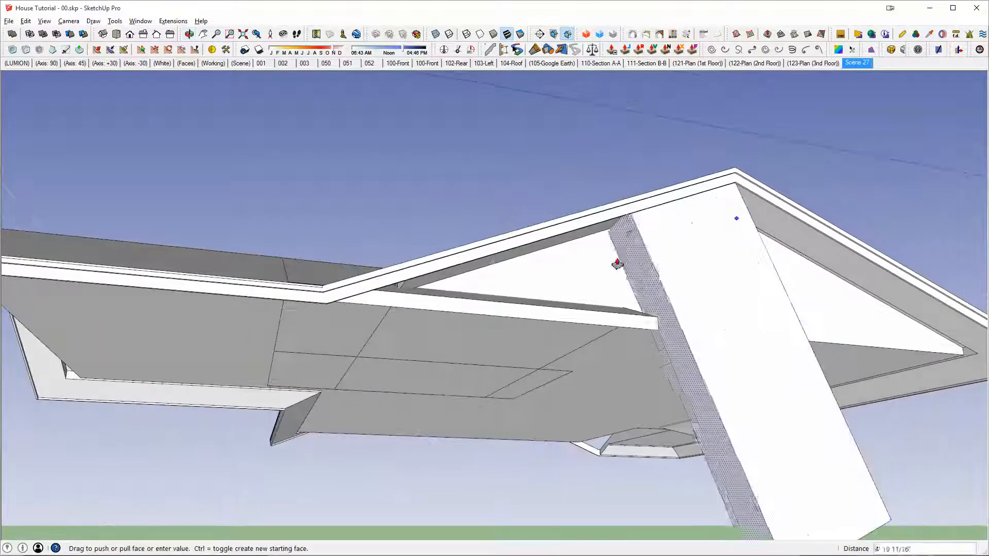
pyautogui.click(238, 375)
pyautogui.press('space')
pyautogui.click(345, 372)
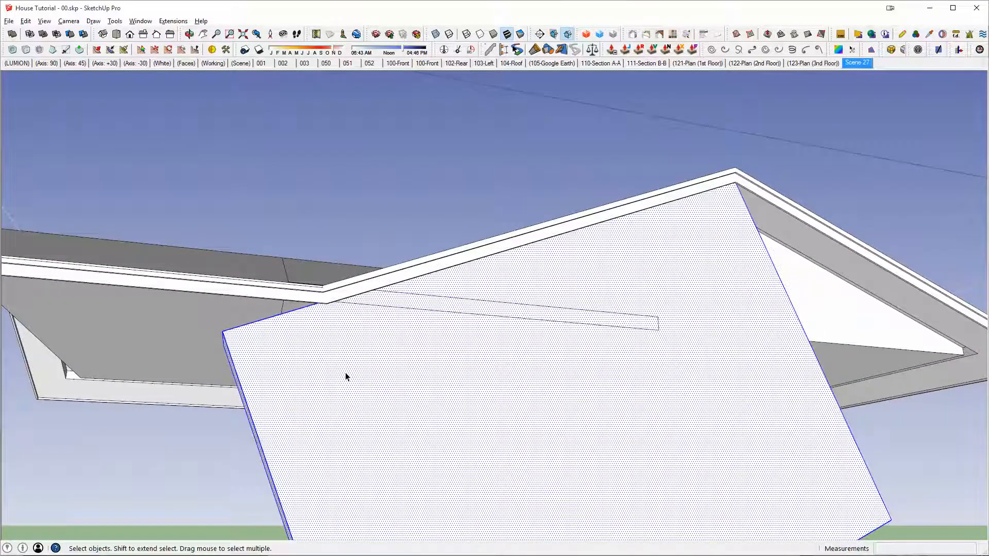
pyautogui.moveTo(345, 373); pyautogui.dragTo(629, 246, button='middle')
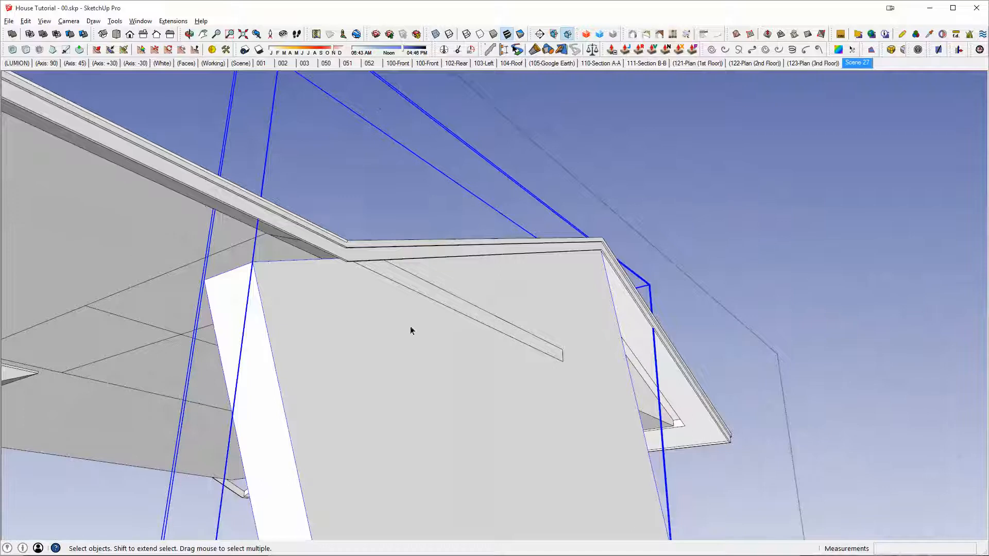
# Step: Subtract the cutting block from the side section's solid group beneath the main roof slope
pyautogui.press('space')
pyautogui.press('Escape')
pyautogui.moveTo(365, 326); pyautogui.dragTo(384, 373, button='middle')
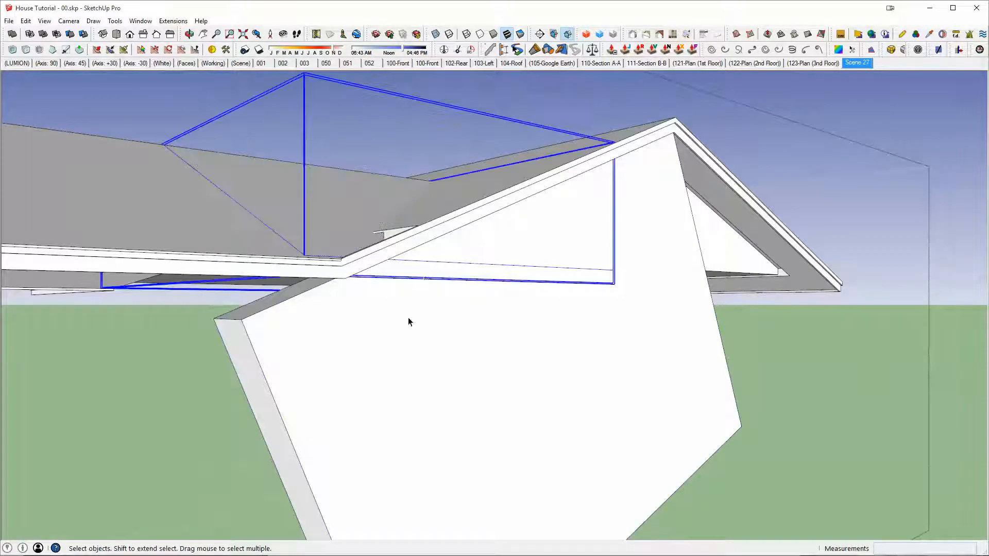
pyautogui.hotkey('alt', 's')
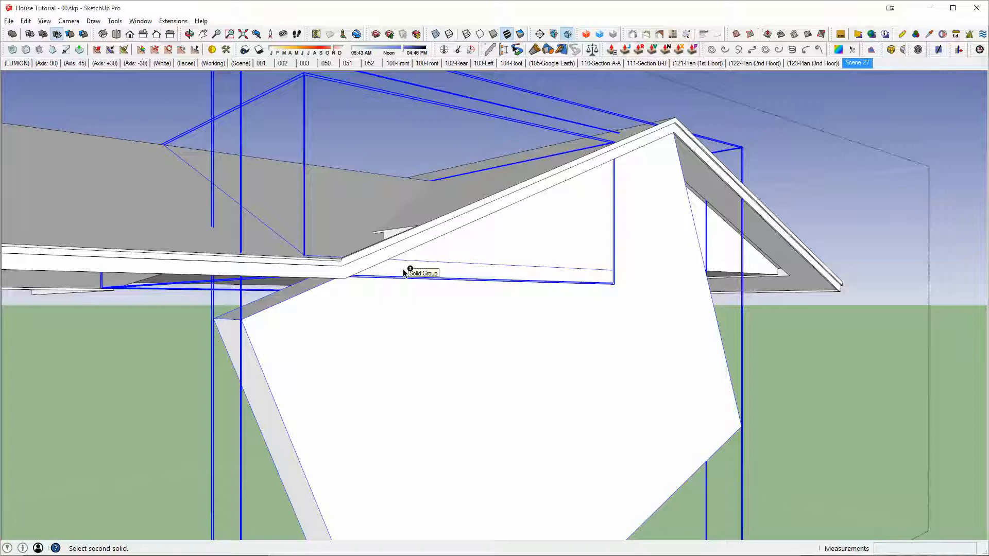
pyautogui.click(405, 273)
# Step: Extrude an in-place copy of the main roof's inner gable face past the gap beside the side section
pyautogui.moveTo(468, 243); pyautogui.dragTo(634, 350, button='middle')
pyautogui.moveTo(577, 401); pyautogui.dragTo(418, 143, button='middle')
pyautogui.click(569, 160)
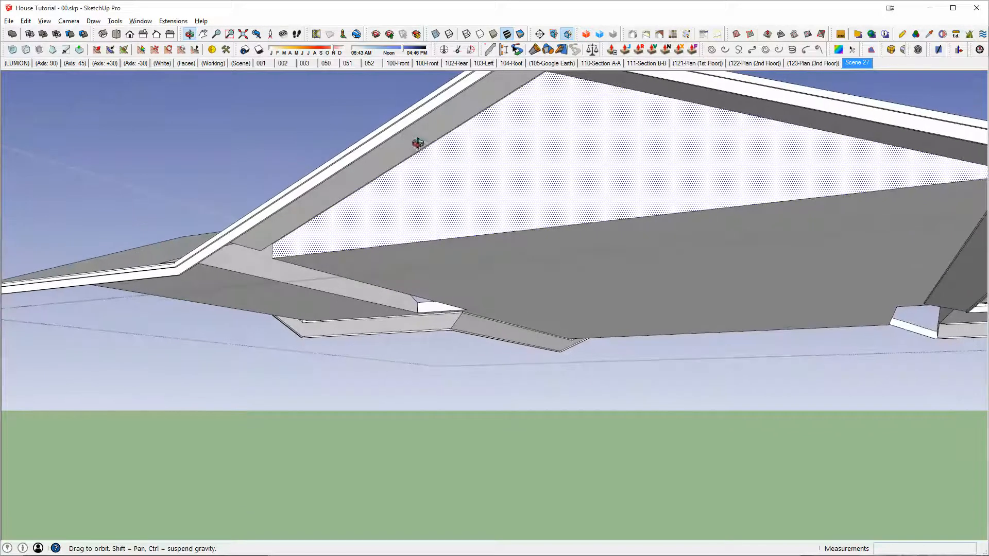
pyautogui.moveTo(494, 176); pyautogui.dragTo(515, 196, button='middle')
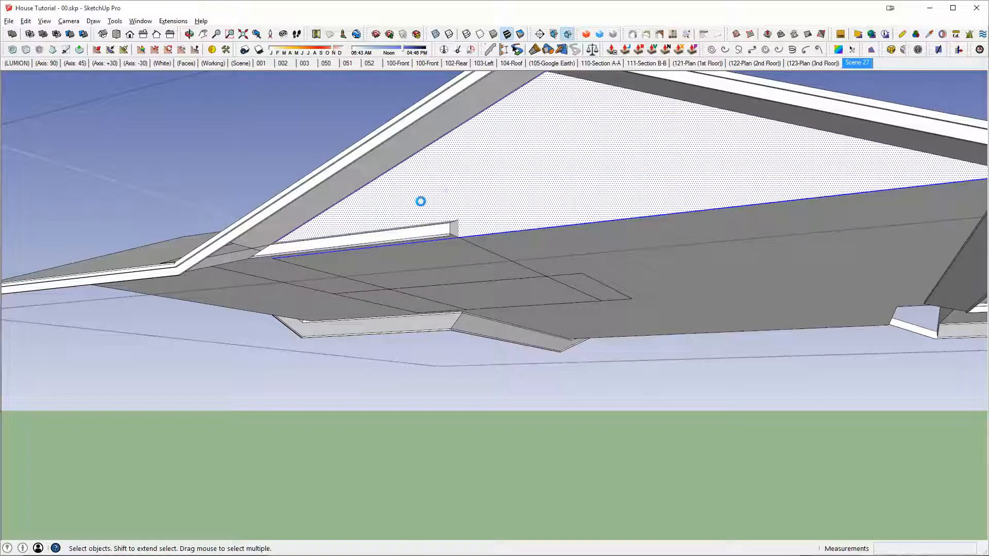
pyautogui.press('p')
pyautogui.click(402, 201)
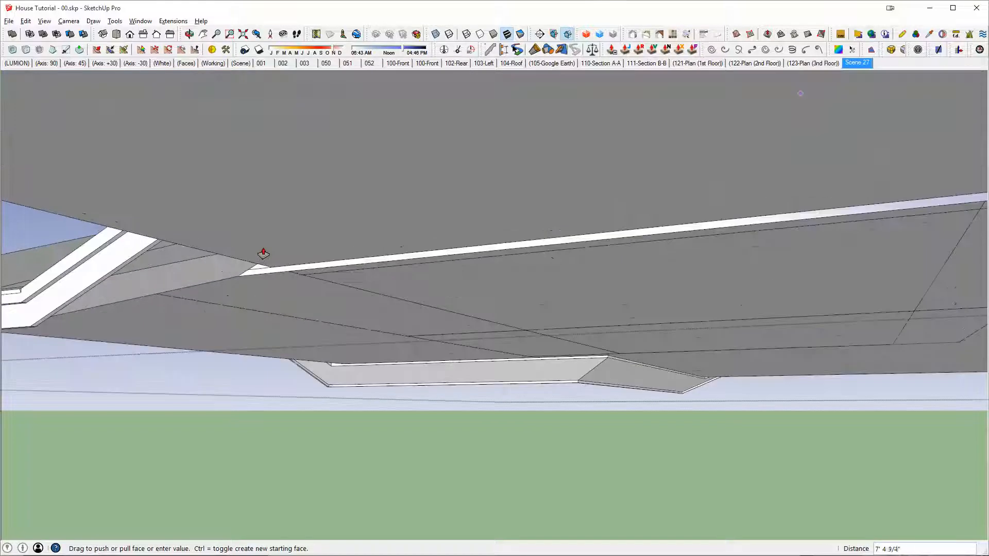
pyautogui.moveTo(304, 252); pyautogui.dragTo(563, 170, button='middle')
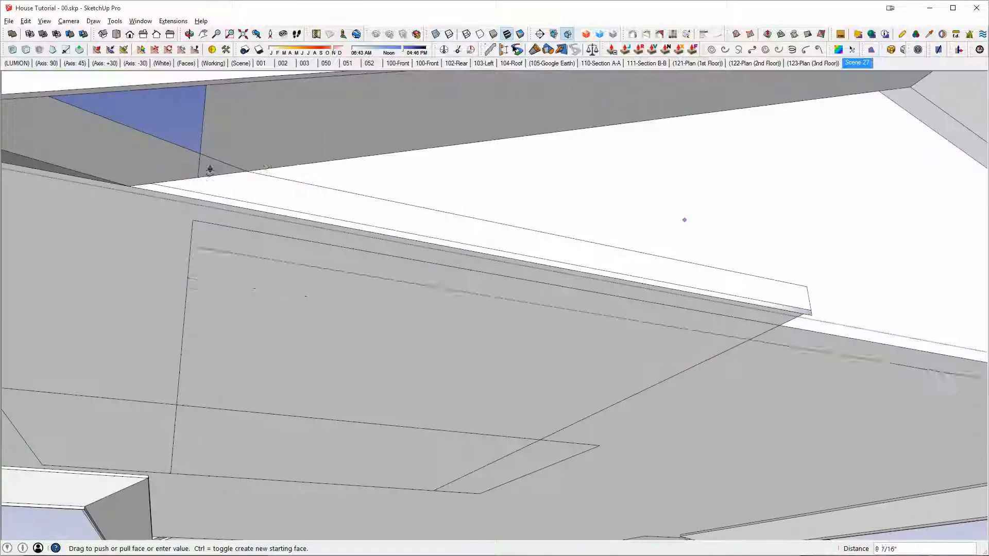
# Step: Group the extruded gable block and use it to cut away the overlapping part of the side section
pyautogui.press('space')
pyautogui.tripleClick(626, 181)
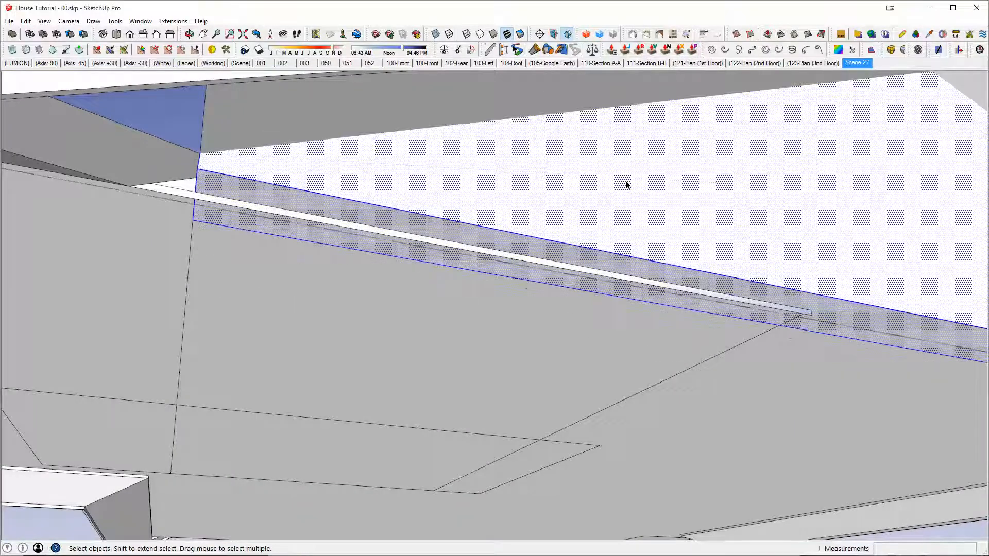
pyautogui.hotkey('ctrl', 'g')
pyautogui.hotkey('shift', 's')
pyautogui.moveTo(229, 177); pyautogui.dragTo(622, 318, button='middle')
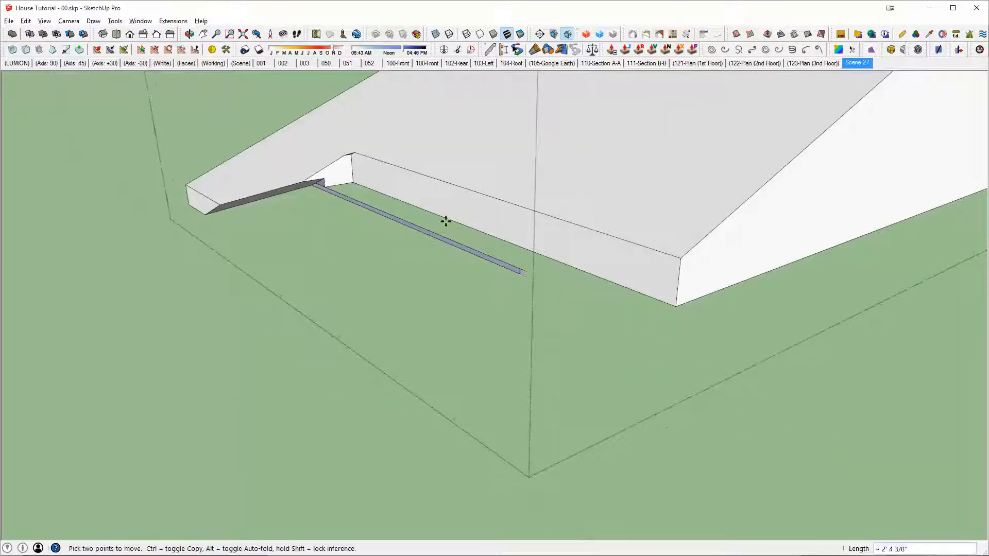
# Step: Erase the leftover sliver edge and its face at the side section's notched inner corner
pyautogui.moveTo(445, 221); pyautogui.dragTo(326, 26, button='middle')
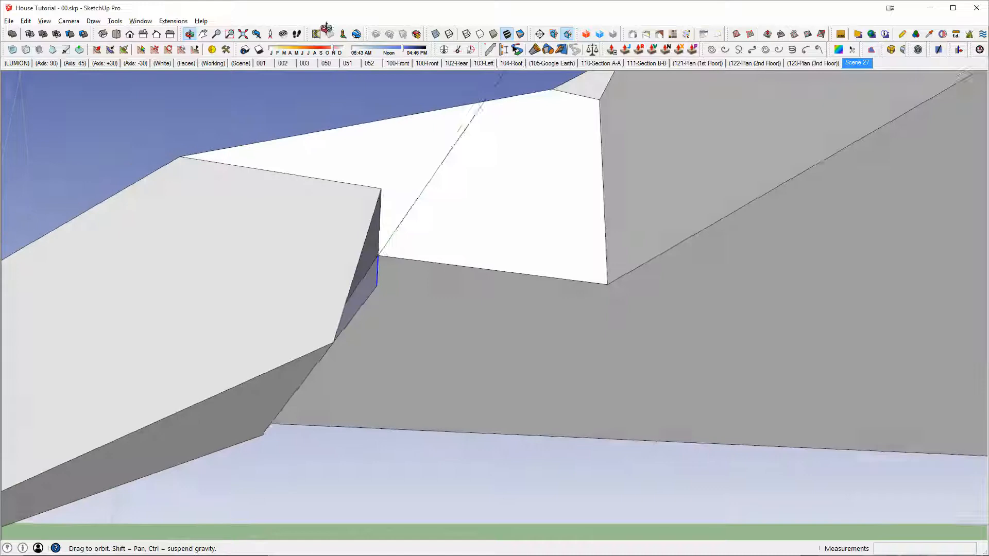
pyautogui.press('m')
pyautogui.press('e')
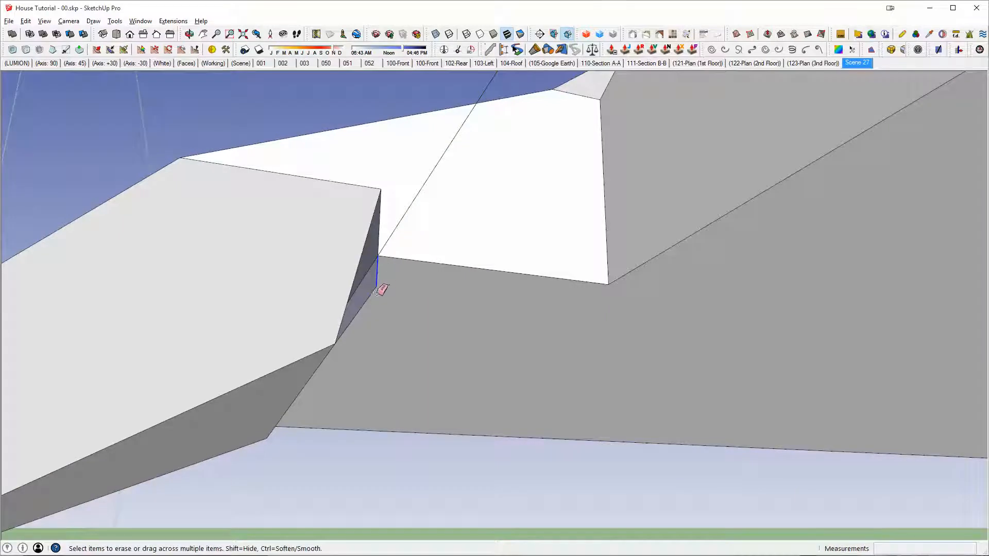
pyautogui.moveTo(375, 288); pyautogui.dragTo(376, 291)
pyautogui.moveTo(378, 290); pyautogui.dragTo(507, 310, button='middle')
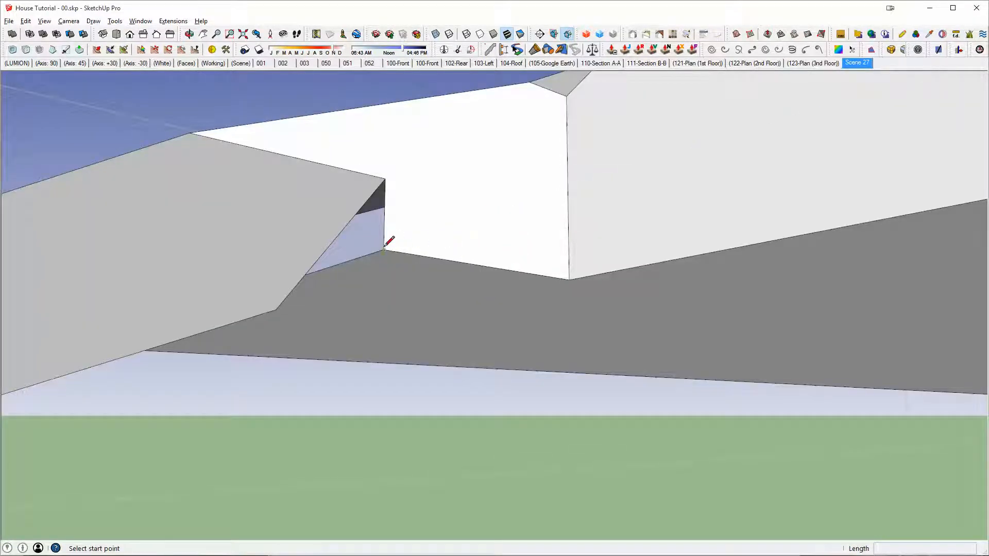
# Step: Draw a line about 2' 10 13/16" along the open slot's lower edge, from its eave end to its upper corner
pyautogui.moveTo(387, 175); pyautogui.dragTo(672, 278, button='middle')
pyautogui.press('l')
pyautogui.moveTo(586, 355); pyautogui.dragTo(709, 467, button='middle')
pyautogui.scroll(5, 556, 365)
pyautogui.moveTo(563, 368); pyautogui.dragTo(627, 378, button='middle')
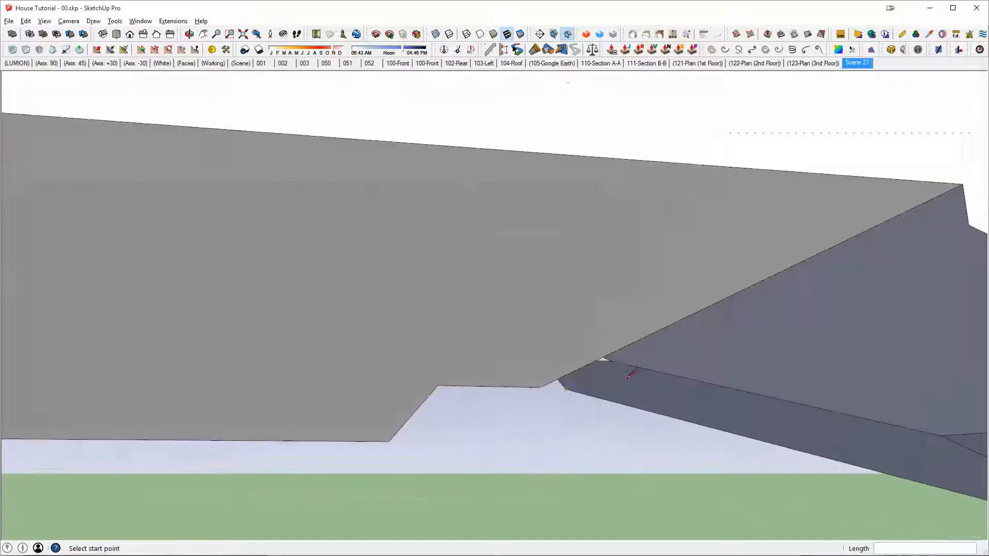
pyautogui.click(566, 389)
pyautogui.scroll(-3, 567, 389)
pyautogui.click(713, 331)
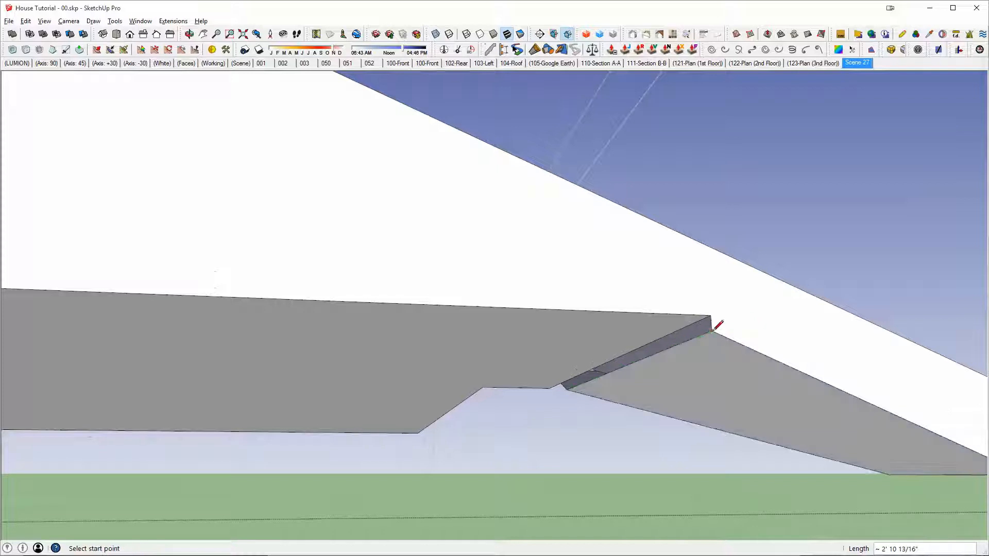
# Step: Draw lines about 2 5/8", 5 13/16" and 8" long around the open notch, connecting its corners
pyautogui.scroll(2, 564, 380)
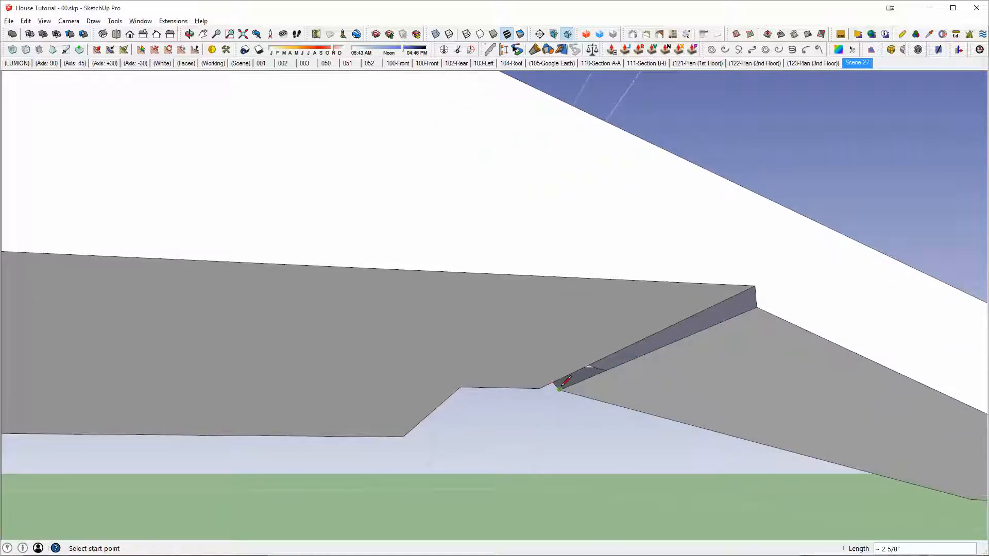
pyautogui.moveTo(737, 316); pyautogui.dragTo(170, 191, button='middle')
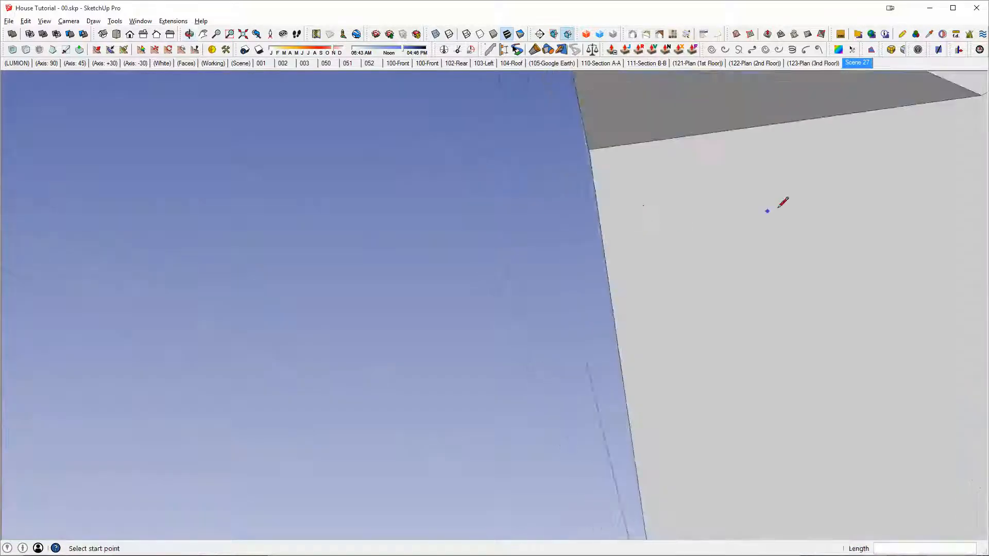
pyautogui.moveTo(774, 210); pyautogui.dragTo(517, 216, button='middle')
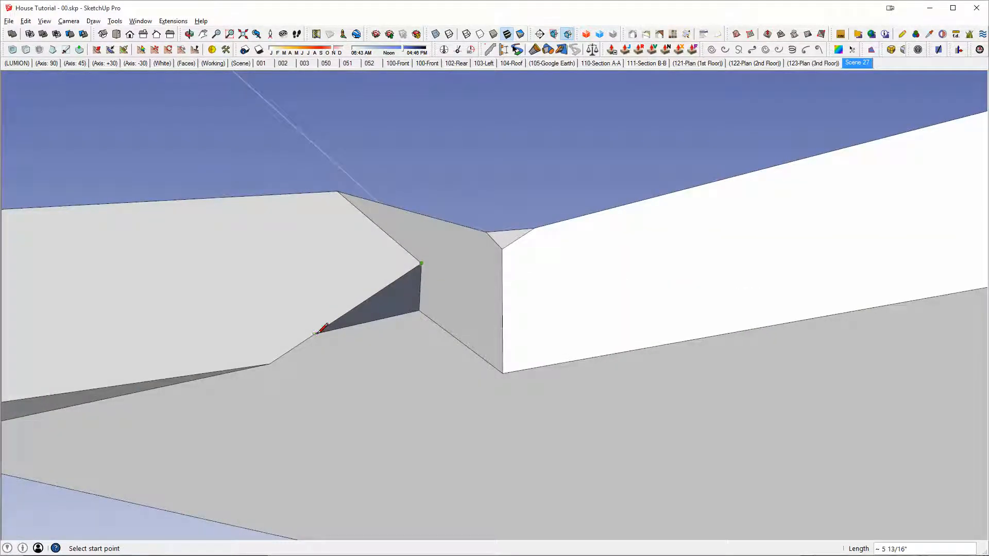
pyautogui.moveTo(316, 333)
pyautogui.mouseDown(button='middle')
pyautogui.moveTo(437, 406)
pyautogui.moveTo(466, 281)
pyautogui.moveTo(450, 283)
pyautogui.moveTo(574, 155)
pyautogui.moveTo(547, 150)
pyautogui.moveTo(685, 98)
pyautogui.moveTo(614, 212)
pyautogui.moveTo(514, 181)
pyautogui.moveTo(582, 221)
pyautogui.moveTo(652, 236)
pyautogui.moveTo(530, 229)
pyautogui.moveTo(536, 184)
pyautogui.mouseUp(button='middle')
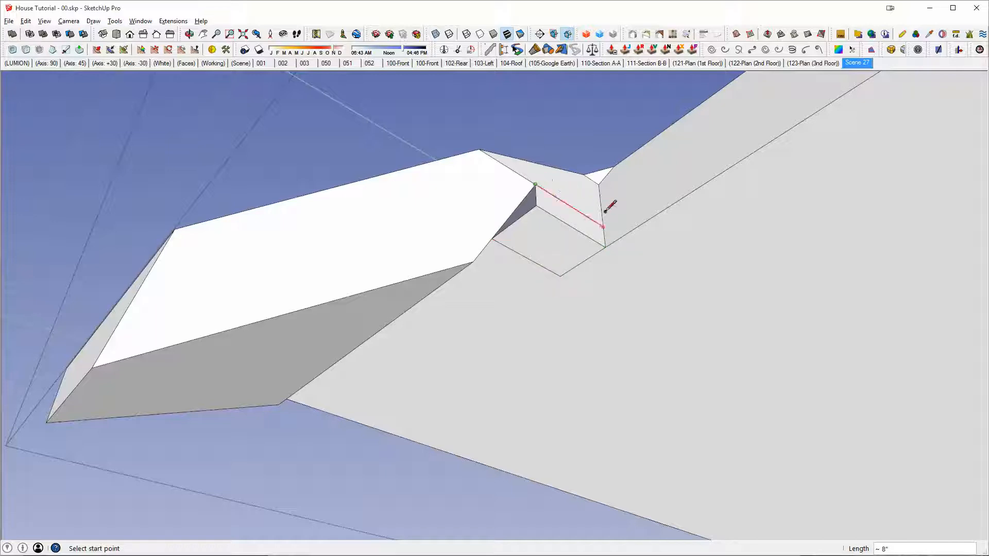
# Step: Erase the notch's inner corner edge and draw a line about 4 3/4" long to extend the slope face over the opening
pyautogui.press('e')
pyautogui.click(539, 204)
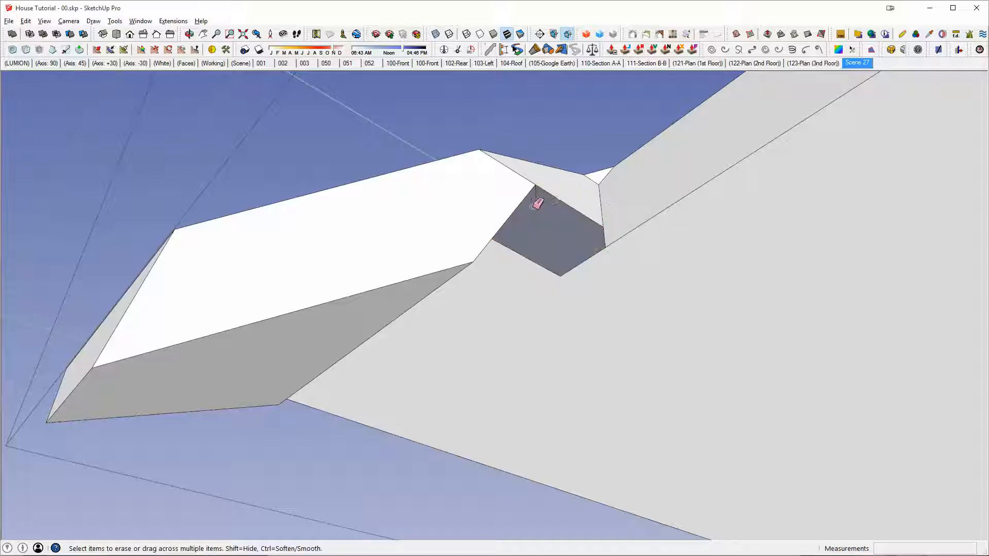
pyautogui.click(561, 275)
pyautogui.press('e')
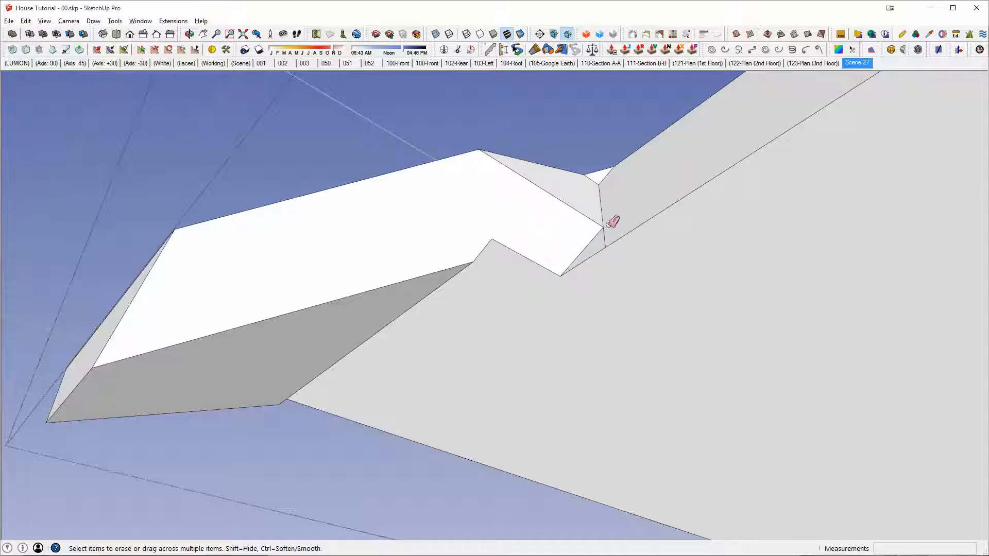
# Step: Select the connected roof geometry and examine the remaining open slot on the other side in X-ray view
pyautogui.press('space')
pyautogui.tripleClick(611, 227)
pyautogui.scroll(-1, 611, 227)
pyautogui.moveTo(611, 228); pyautogui.dragTo(815, 172, button='middle')
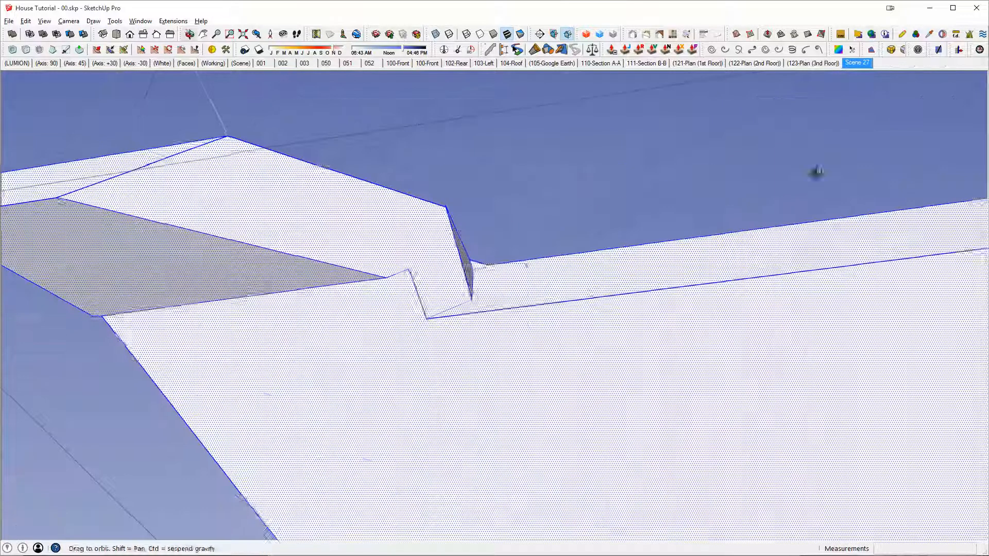
pyautogui.moveTo(389, 276); pyautogui.dragTo(815, 406, button='middle')
pyautogui.moveTo(619, 309); pyautogui.dragTo(673, 309, button='middle')
pyautogui.click(678, 312)
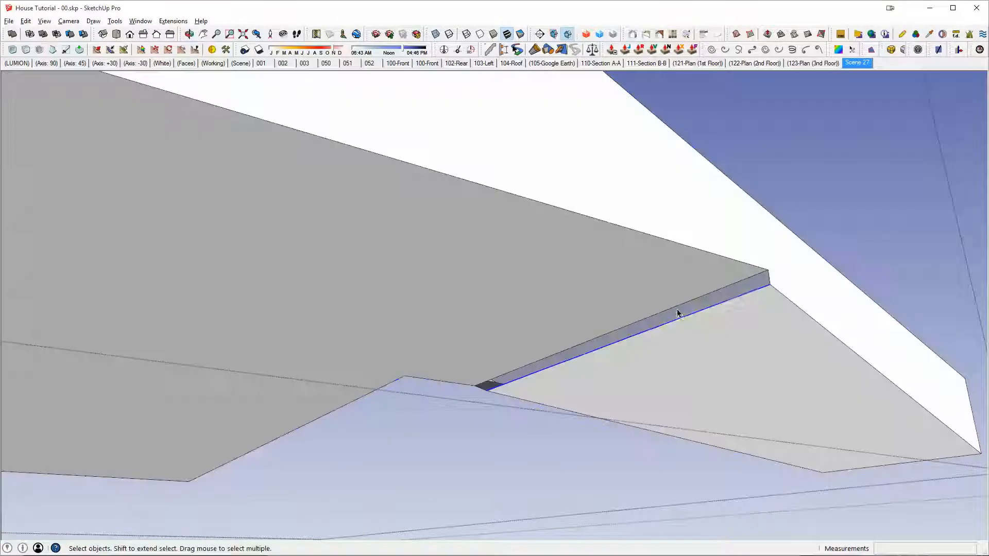
pyautogui.moveTo(619, 349); pyautogui.dragTo(636, 132, button='middle')
pyautogui.press('x')
pyautogui.scroll(3, 546, 393)
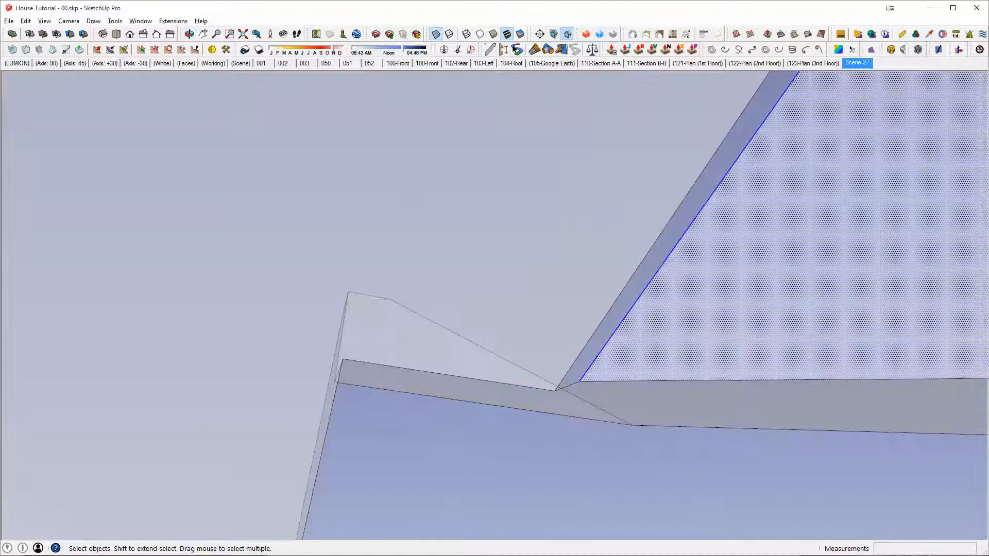
pyautogui.press('x')
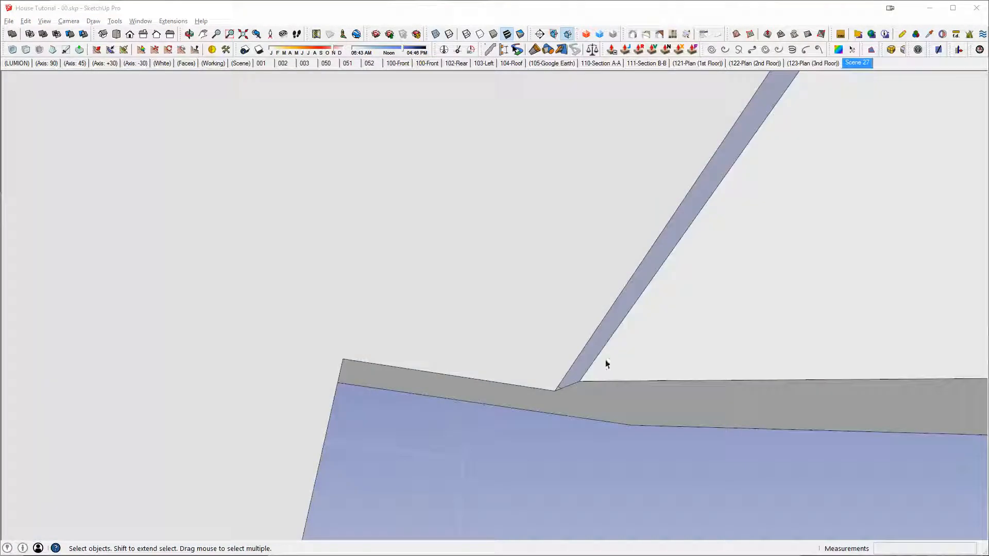
# Step: Draw a short line across the slot's open end to close its face, and leave the side section group
pyautogui.click(561, 378)
pyautogui.press('l')
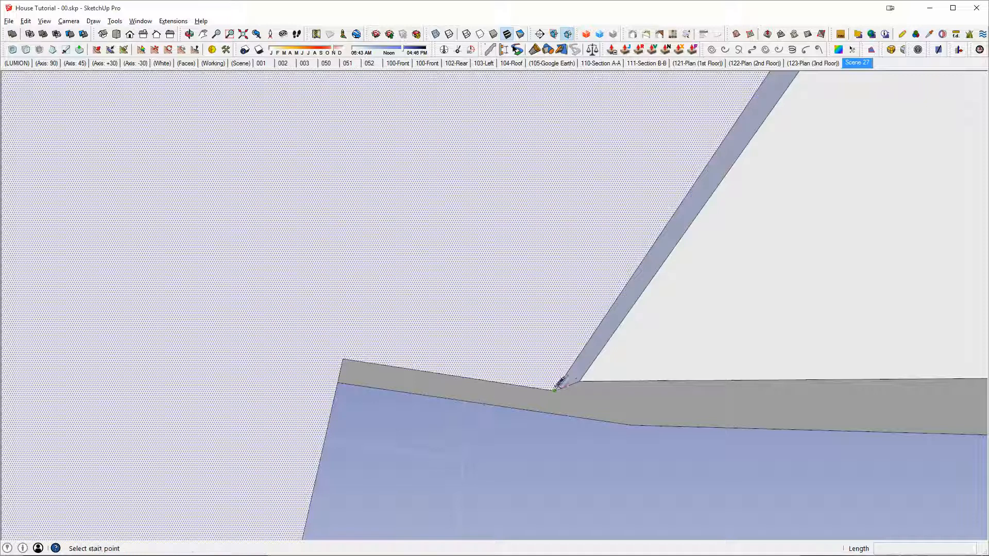
pyautogui.click(579, 381)
pyautogui.scroll(-5, 632, 258)
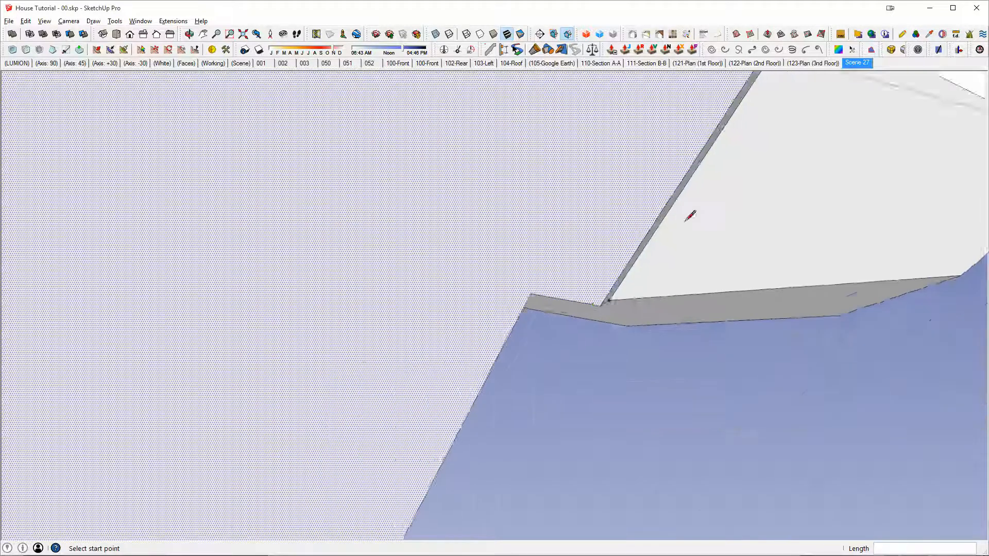
pyautogui.moveTo(687, 220); pyautogui.dragTo(658, 238, button='middle')
pyautogui.scroll(-3, 676, 199)
pyautogui.moveTo(677, 199); pyautogui.dragTo(411, 382, button='middle')
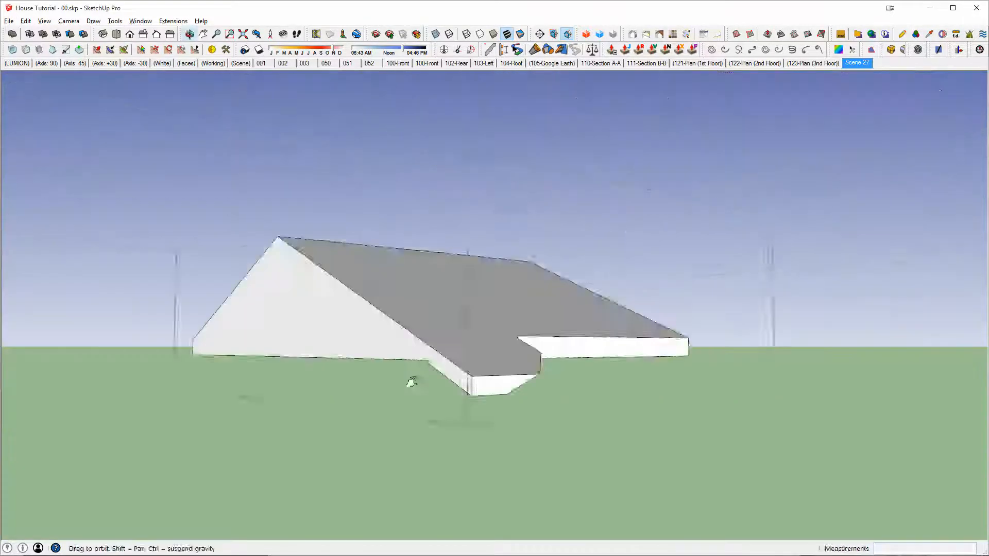
pyautogui.moveTo(433, 337); pyautogui.dragTo(601, 233, button='middle')
pyautogui.press('space')
pyautogui.press('Escape')
# Step: Examine the joint between the side section and the main roof around the remaining gap near the eave
pyautogui.scroll(4, 465, 227)
pyautogui.scroll(-5, 463, 228)
pyautogui.moveTo(462, 229); pyautogui.dragTo(381, 422, button='middle')
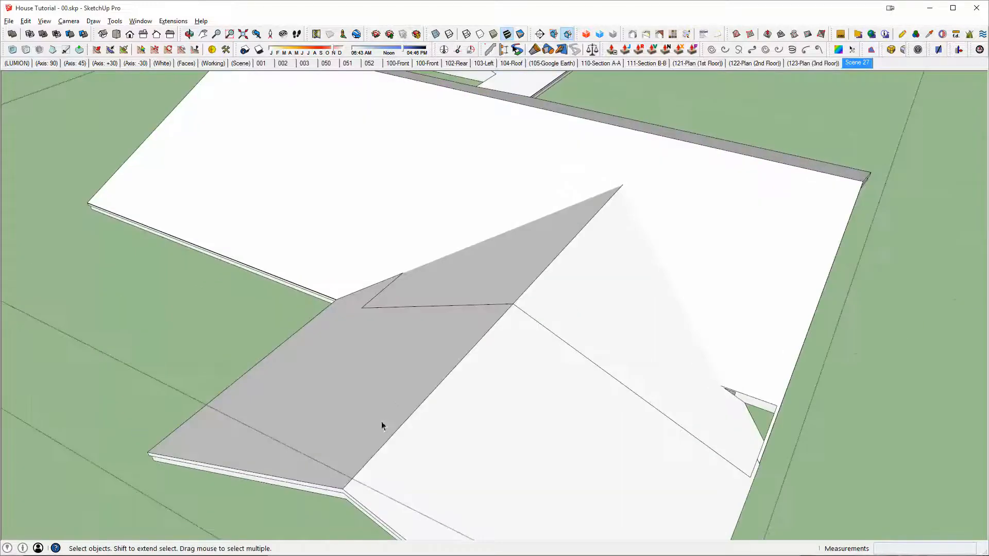
pyautogui.scroll(-2, 607, 269)
pyautogui.moveTo(638, 294); pyautogui.dragTo(622, 266, button='middle')
pyautogui.scroll(5, 493, 274)
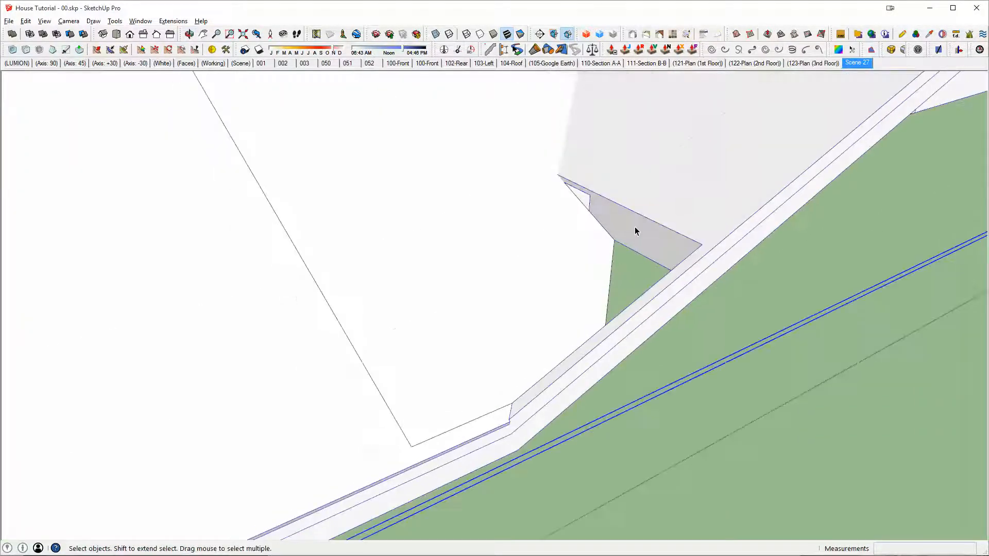
# Step: Close the triangular gap's outer side wall with lines, one about 2' 7 3/4" long along its upper edge
pyautogui.moveTo(635, 226); pyautogui.dragTo(969, 330, button='middle')
pyautogui.scroll(5, 575, 226)
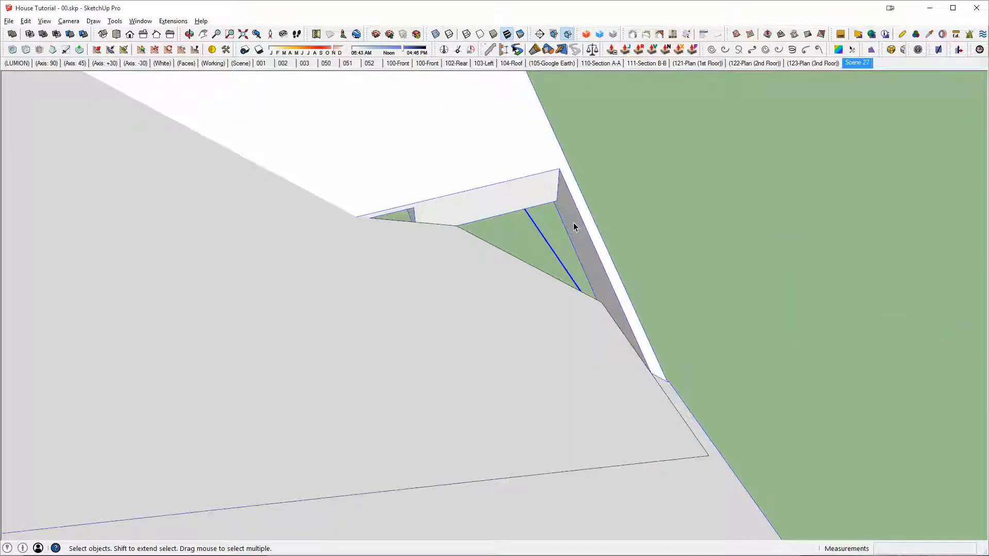
pyautogui.press('l')
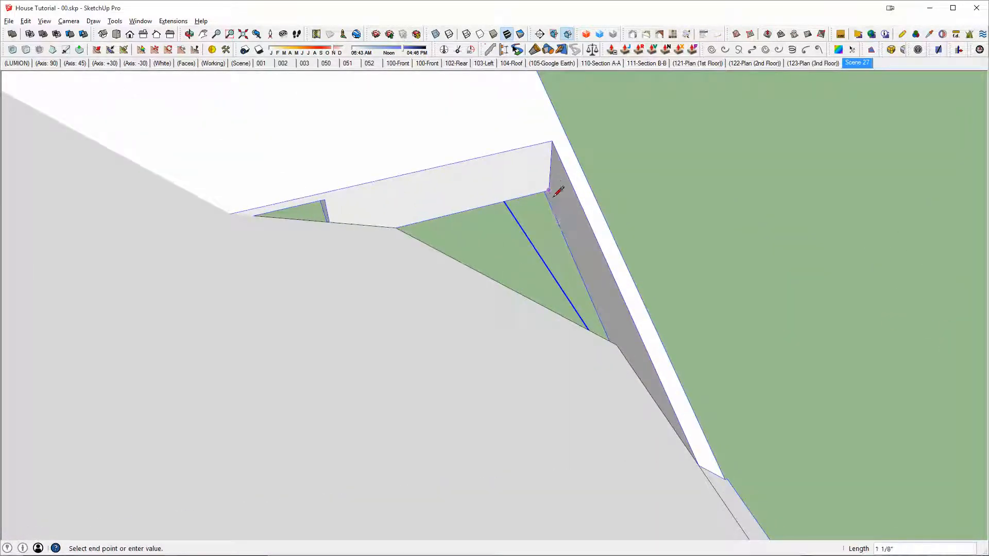
pyautogui.moveTo(559, 191); pyautogui.dragTo(612, 146, button='middle')
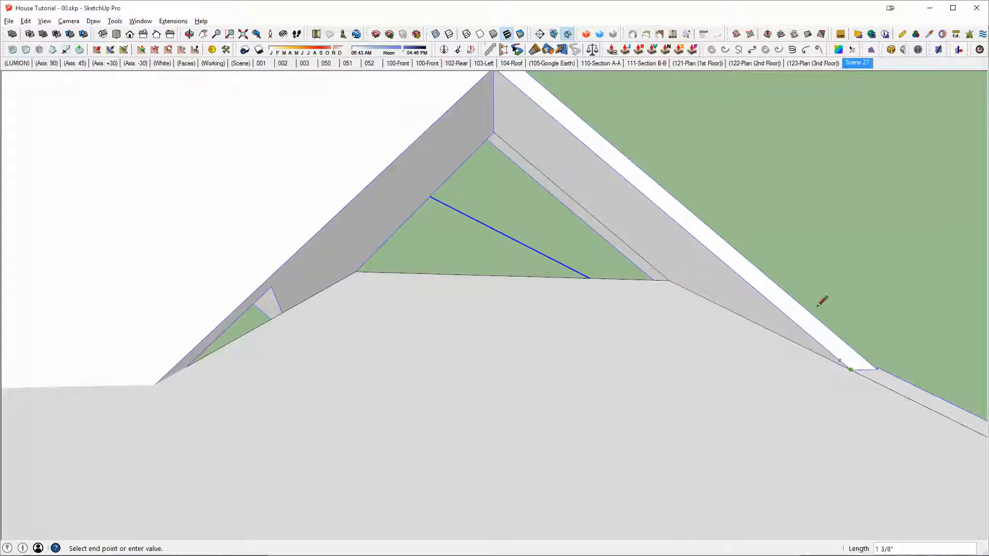
pyautogui.moveTo(644, 157); pyautogui.dragTo(556, 161, button='middle')
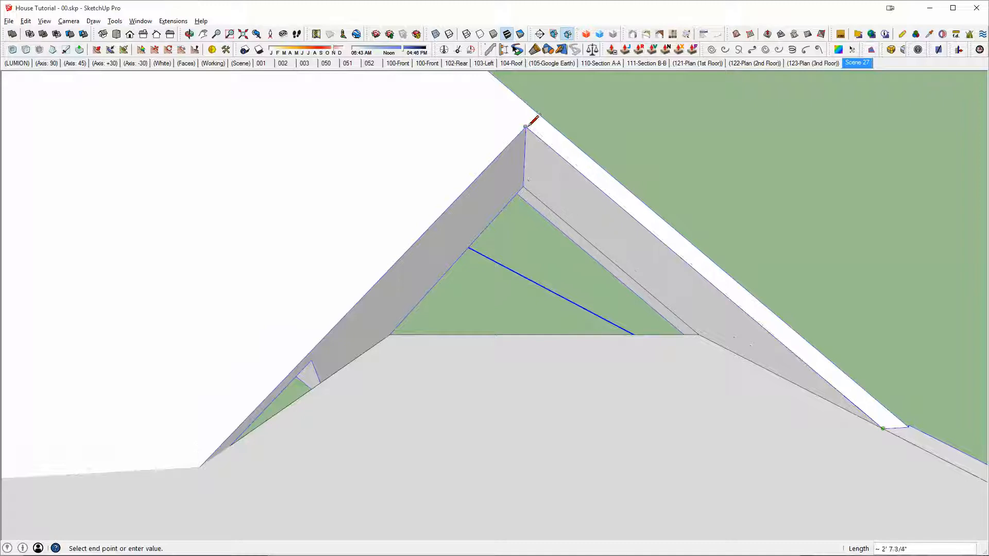
# Step: Push/Pull the side wall across the triangular gap to its far corner and select the resulting filler geometry
pyautogui.press('p')
pyautogui.click(545, 194)
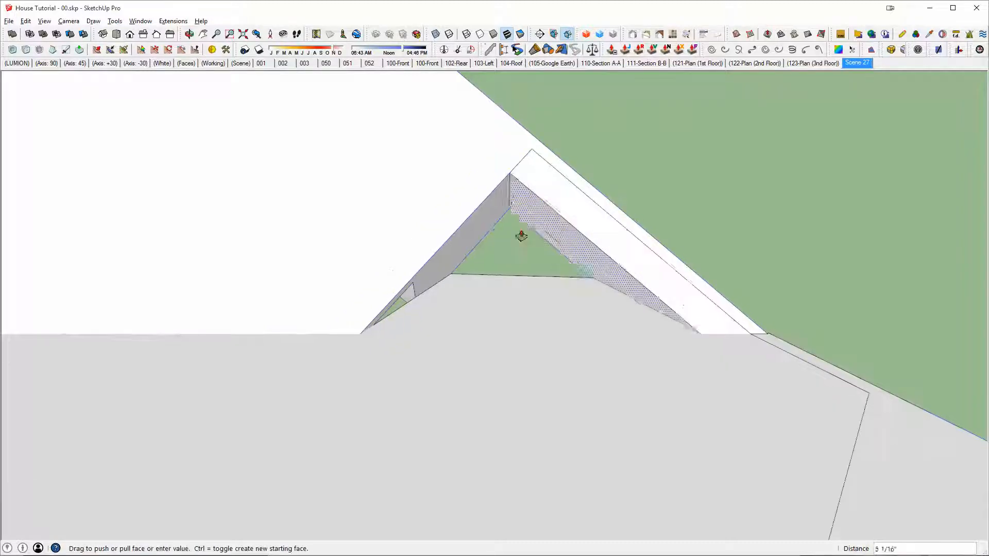
pyautogui.click(360, 335)
pyautogui.press('space')
pyautogui.tripleClick(570, 209)
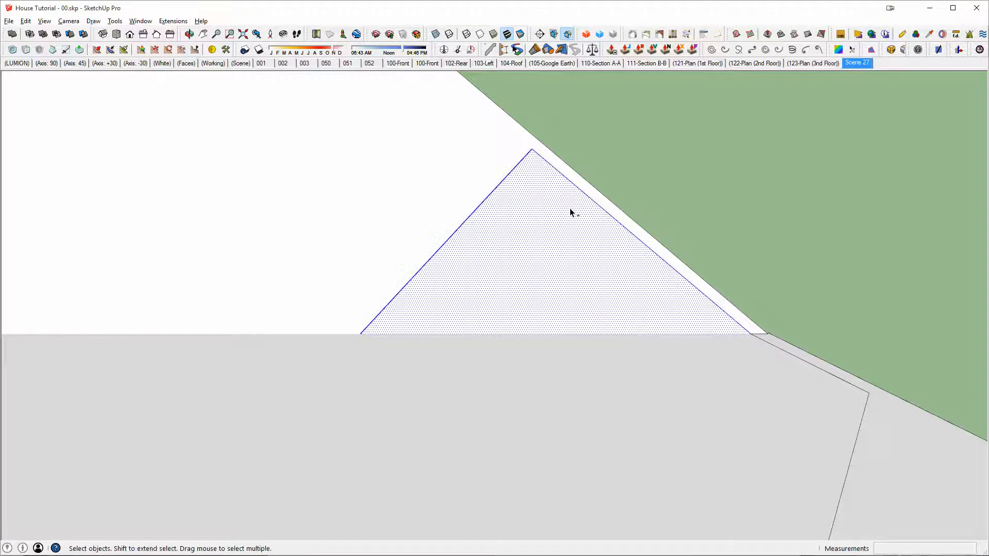
# Step: Merge the filler piece with the main roof using Outer Shell
pyautogui.moveTo(570, 208); pyautogui.dragTo(490, 274, button='middle')
pyautogui.scroll(-3, 215, 205)
pyautogui.scroll(-3, 519, 276)
pyautogui.hotkey('shift', 'o')
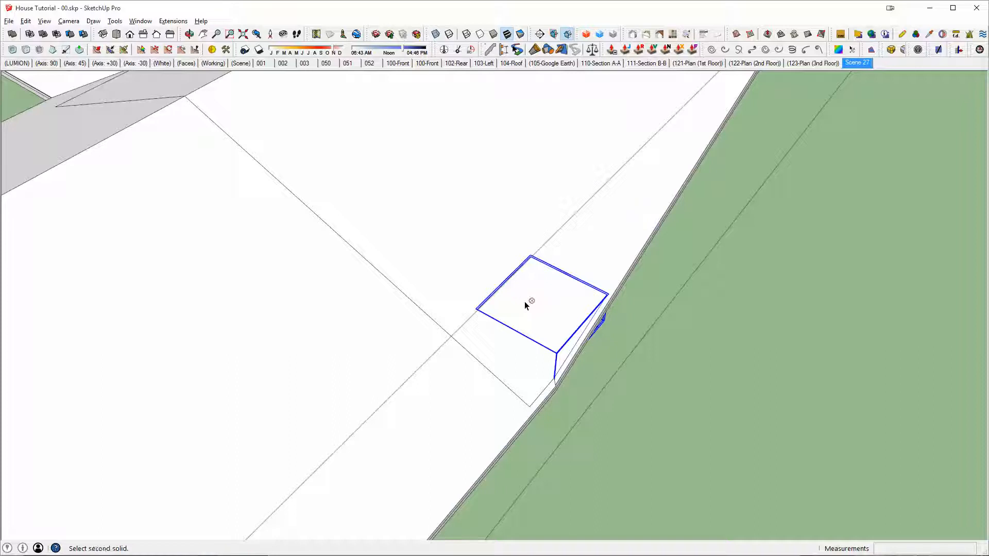
pyautogui.click(571, 248)
pyautogui.scroll(-3, 330, 247)
pyautogui.keyDown('shift'); pyautogui.moveTo(330, 247); pyautogui.dragTo(577, 358, button='middle'); pyautogui.keyUp('shift')
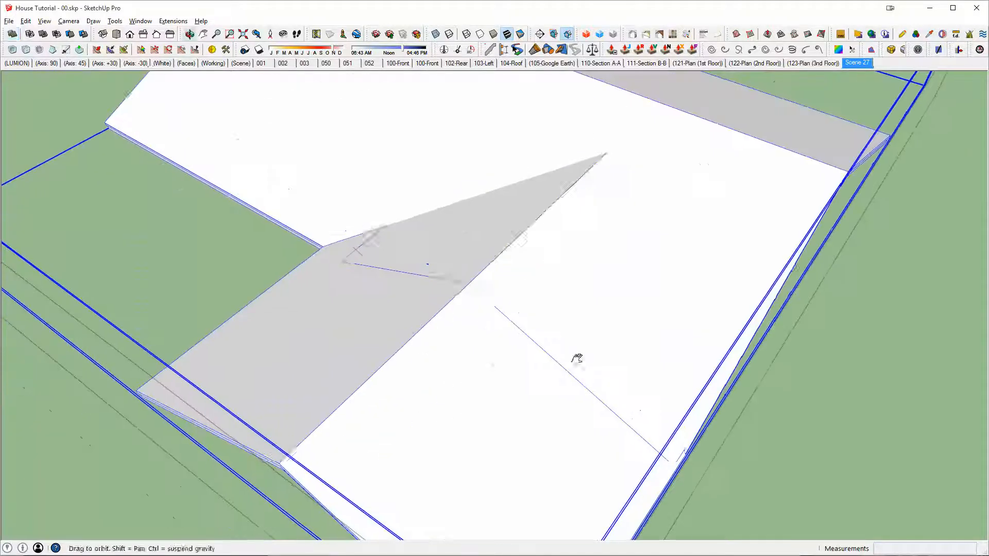
# Step: Try to merge the side section into the main roof, and undo the attempt
pyautogui.click(477, 235)
pyautogui.click(467, 313)
pyautogui.press('space')
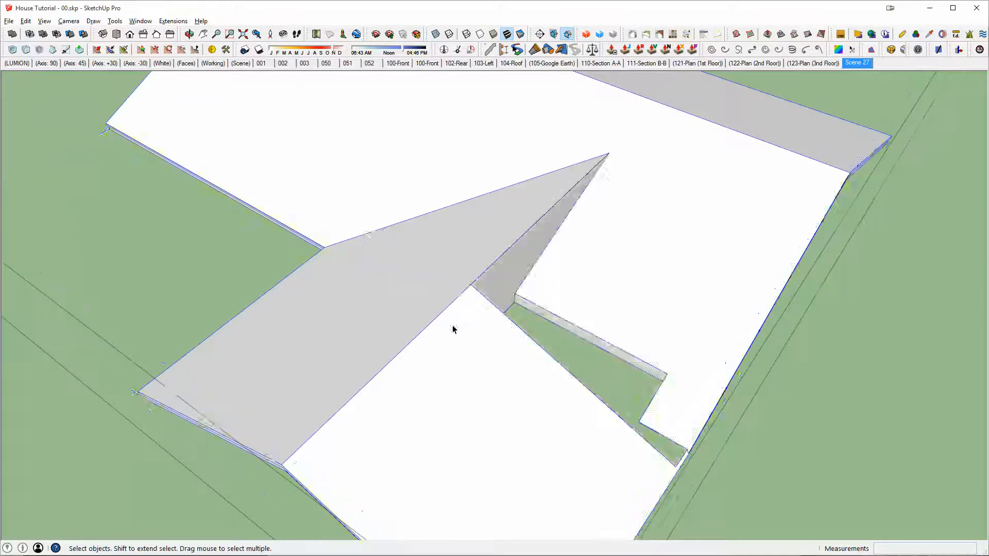
pyautogui.hotkey('shift', 'e')
pyautogui.hotkey('ctrl', 'z')
pyautogui.hotkey('ctrl', 'z')
# Step: Check the side section's geometry and try to merge it with the roof using Outer Shell
pyautogui.tripleClick(619, 290)
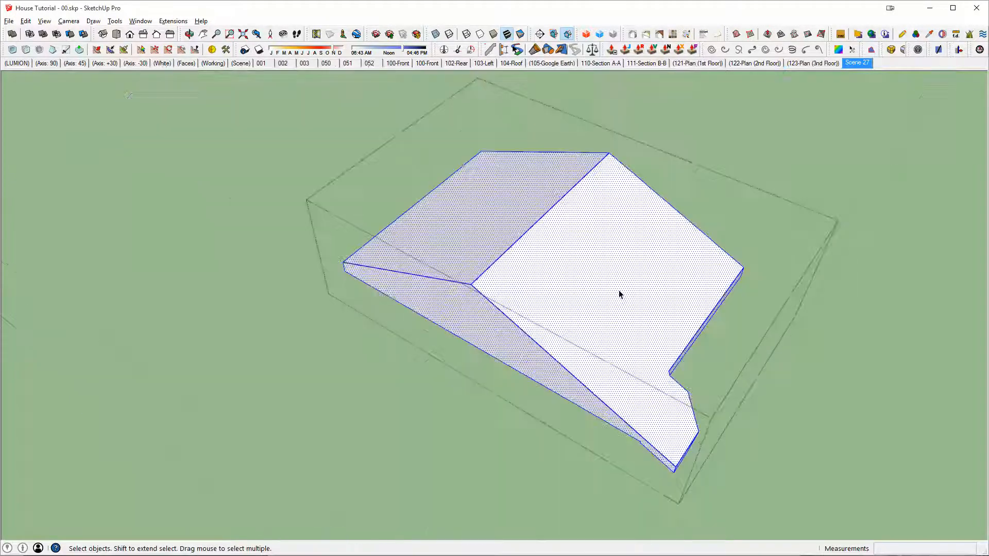
pyautogui.press('Escape')
pyautogui.click(617, 287)
pyautogui.hotkey('shift', 'o')
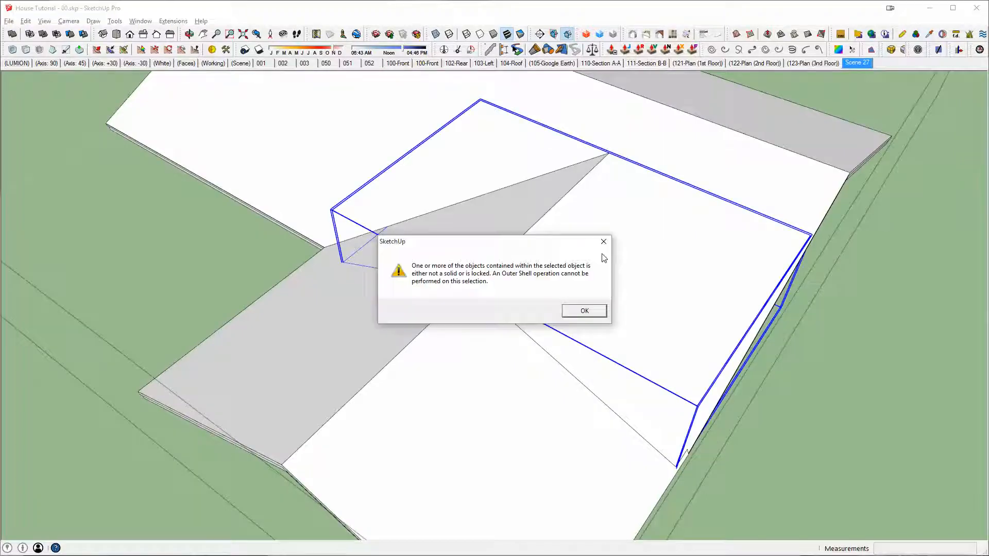
pyautogui.press('Return')
pyautogui.press('space')
# Step: Group all connected geometry inside the side section and run the solid inspection on it
pyautogui.tripleClick(588, 245)
pyautogui.moveTo(589, 244); pyautogui.dragTo(346, 200, button='middle')
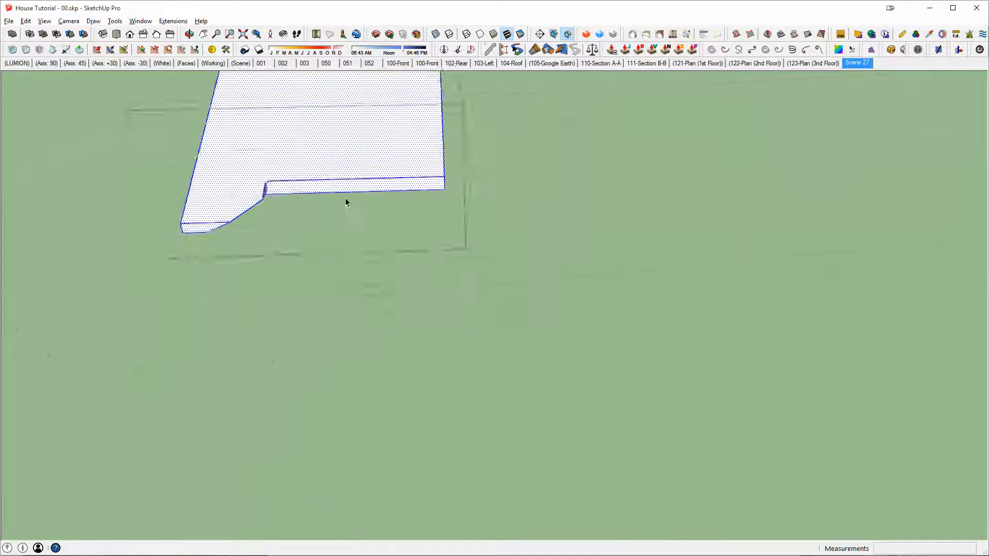
pyautogui.scroll(3, 348, 185)
pyautogui.moveTo(244, 132); pyautogui.dragTo(601, 372, button='middle')
pyautogui.press('Escape')
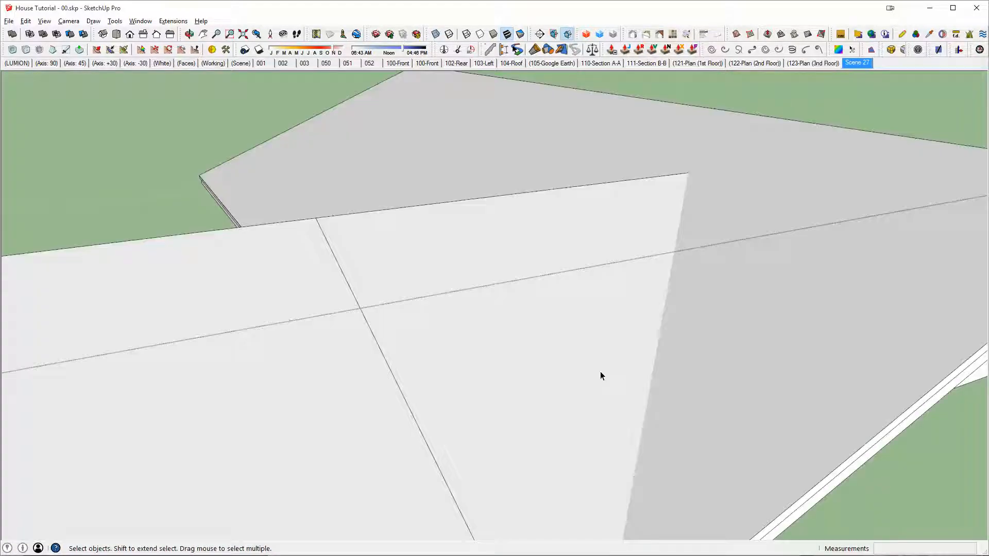
pyautogui.scroll(-3, 601, 372)
pyautogui.click(596, 313)
pyautogui.tripleClick(589, 313)
pyautogui.press('g')
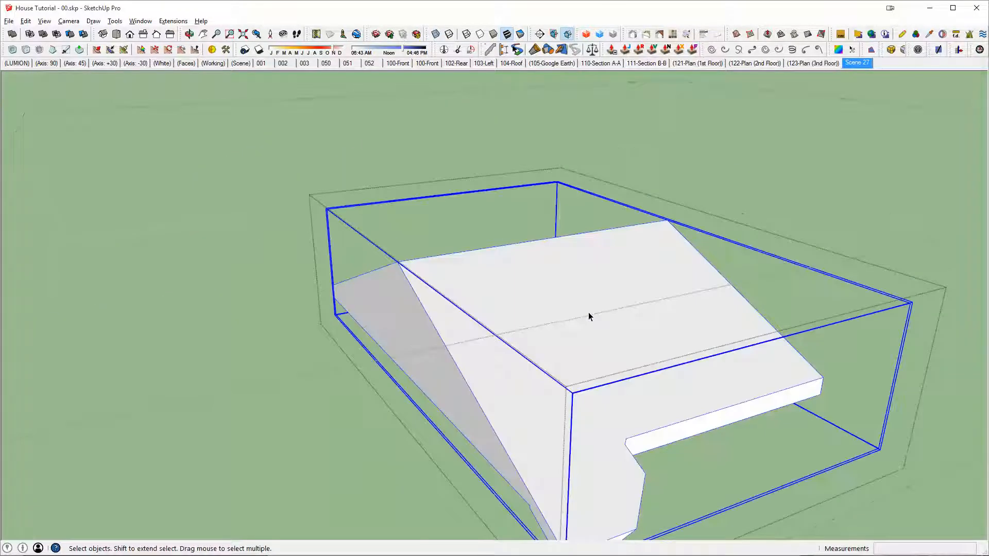
pyautogui.press('i')
# Step: Delete the flagged sloping face at the notch on the side section's underside
pyautogui.moveTo(623, 355); pyautogui.dragTo(417, 162, button='middle')
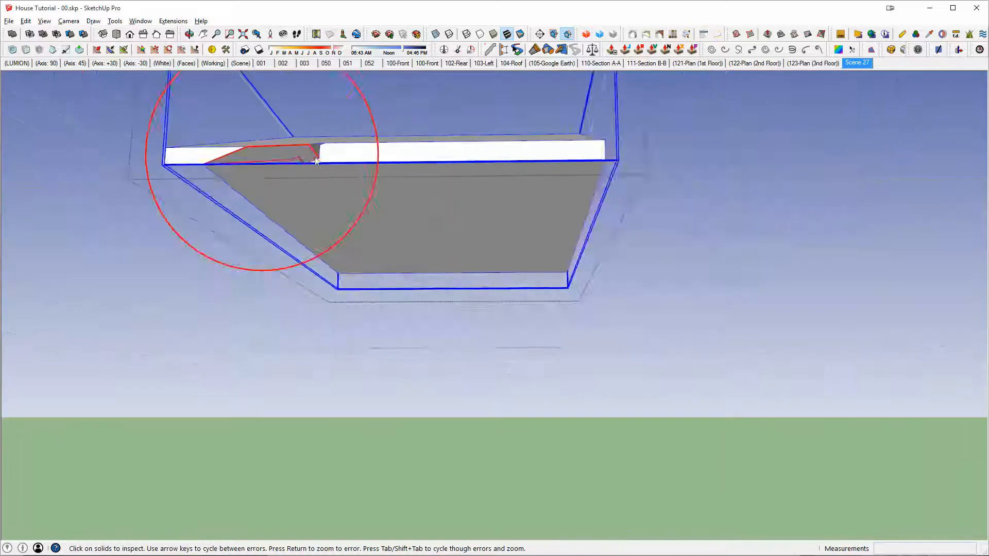
pyautogui.scroll(4, 271, 150)
pyautogui.moveTo(271, 151); pyautogui.dragTo(497, 229, button='middle')
pyautogui.scroll(2, 597, 301)
pyautogui.click(465, 227)
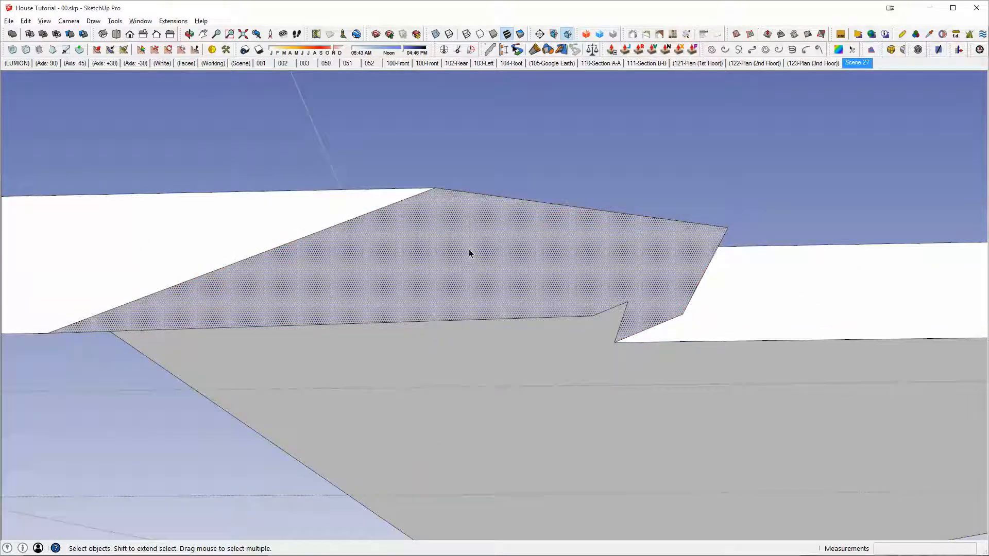
pyautogui.press('Delete')
# Step: Try deleting another face beside the notch, and undo that deletion
pyautogui.moveTo(676, 280); pyautogui.dragTo(552, 193, button='middle')
pyautogui.click(535, 237)
pyautogui.press('Delete')
pyautogui.hotkey('ctrl', 'z')
# Step: Leave the side section group and merge it with the main roof using Outer Shell
pyautogui.scroll(-8, 576, 248)
pyautogui.scroll(3, 558, 245)
pyautogui.tripleClick(574, 240)
pyautogui.press('Escape')
pyautogui.click(514, 177)
pyautogui.hotkey('shift', 'o')
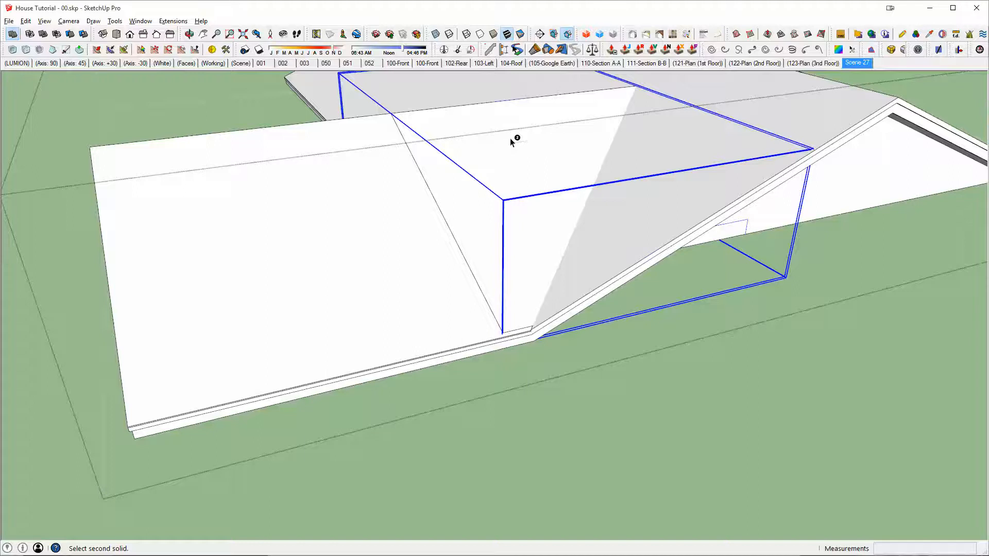
pyautogui.click(326, 205)
# Step: Examine the merged roof from several sides, including the opening and inner face beside the side section
pyautogui.moveTo(430, 181); pyautogui.dragTo(546, 243, button='middle')
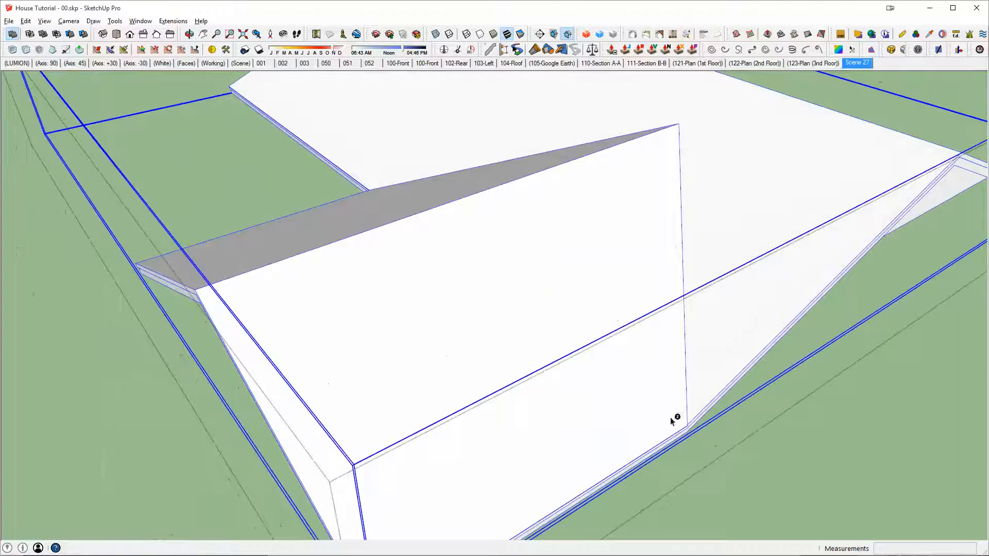
pyautogui.scroll(5, 672, 422)
pyautogui.moveTo(709, 261); pyautogui.dragTo(714, 367, button='middle')
pyautogui.scroll(-5, 620, 193)
pyautogui.scroll(-5, 381, 193)
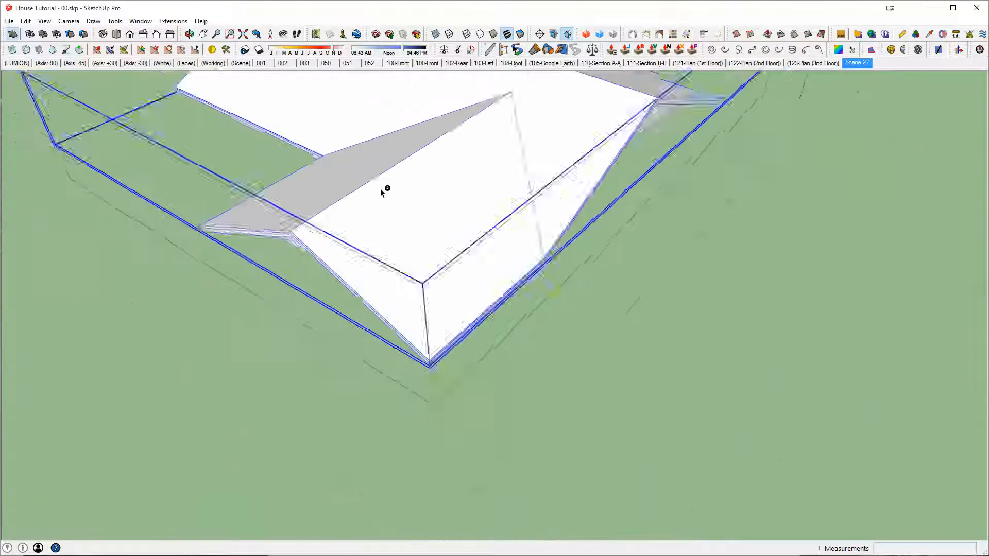
pyautogui.moveTo(381, 193); pyautogui.dragTo(678, 393, button='middle')
pyautogui.scroll(5, 444, 335)
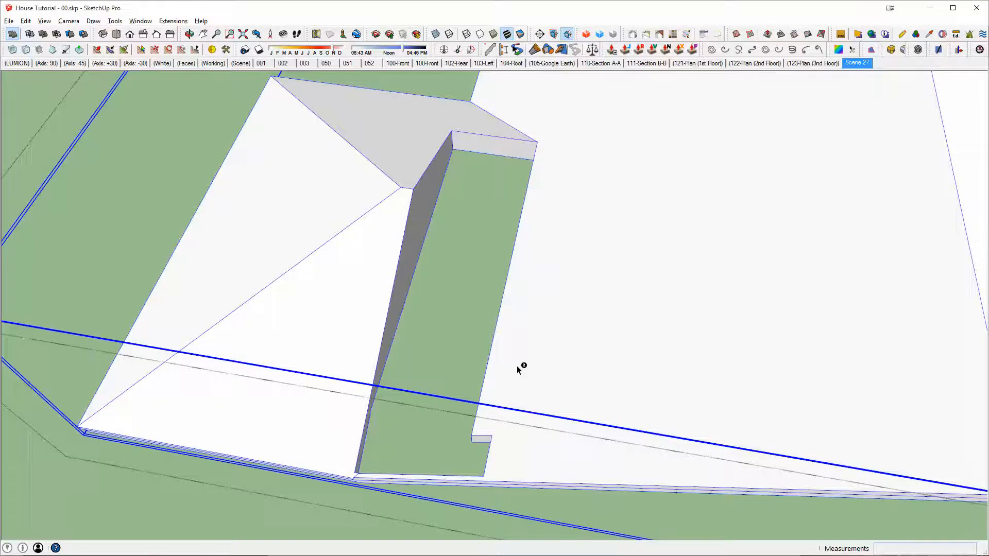
pyautogui.moveTo(518, 370); pyautogui.dragTo(421, 294, button='middle')
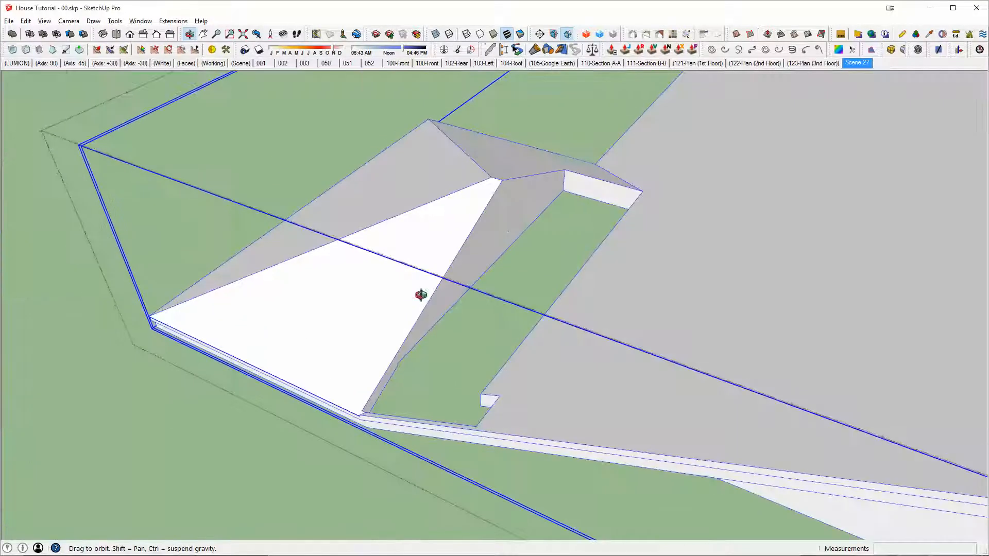
pyautogui.click(511, 200)
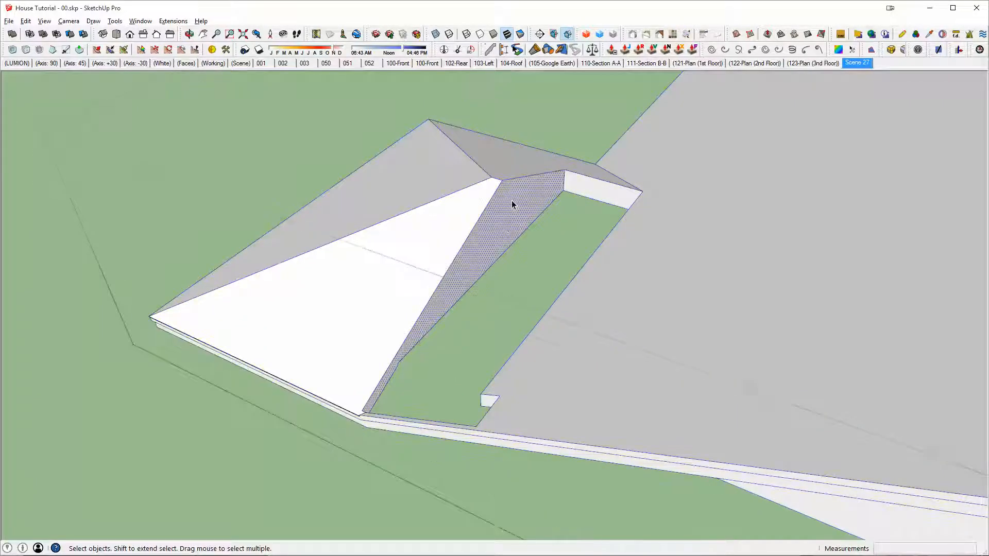
pyautogui.hotkey('ctrl', 't')
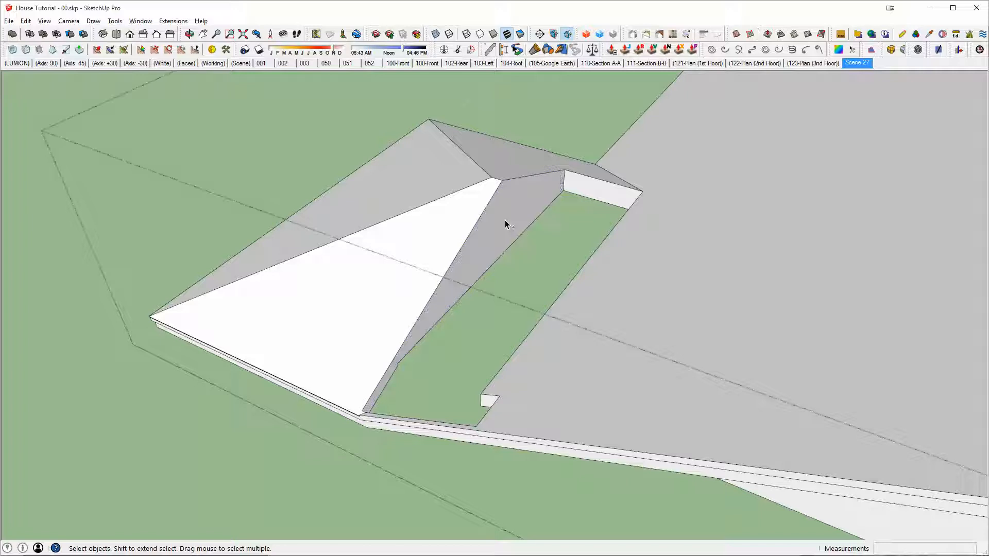
# Step: Push/Pull the opening's long inner face about 8' 11" across to fill the gap beside the side section
pyautogui.doubleClick(505, 221)
pyautogui.press('p')
pyautogui.click(522, 228)
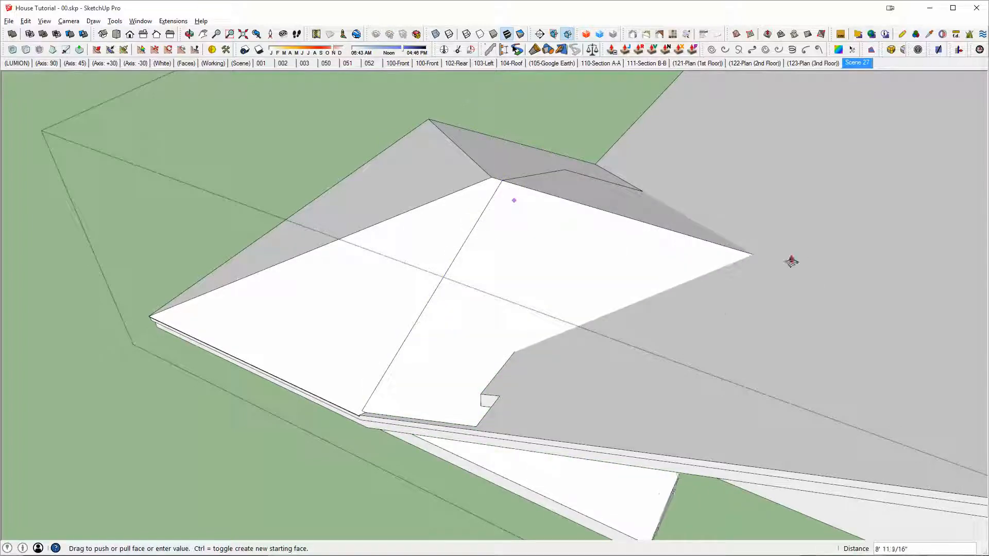
pyautogui.moveTo(800, 259); pyautogui.dragTo(596, 247, button='middle')
pyautogui.press('space')
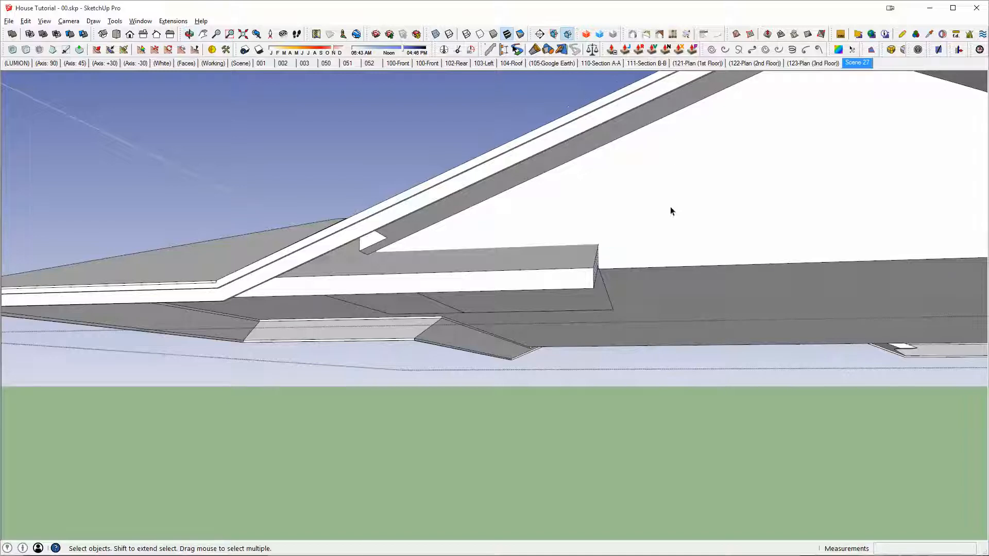
# Step: Undo the last change and group the connected filler geometry on the roof's underside
pyautogui.click(674, 166)
pyautogui.hotkey('ctrl', 'z')
pyautogui.doubleClick(529, 265)
pyautogui.tripleClick(528, 264)
pyautogui.hotkey('ctrl', 'g')
# Step: Push/Pull the large gable face under the roof outward past the eave and group its connected geometry
pyautogui.doubleClick(630, 256)
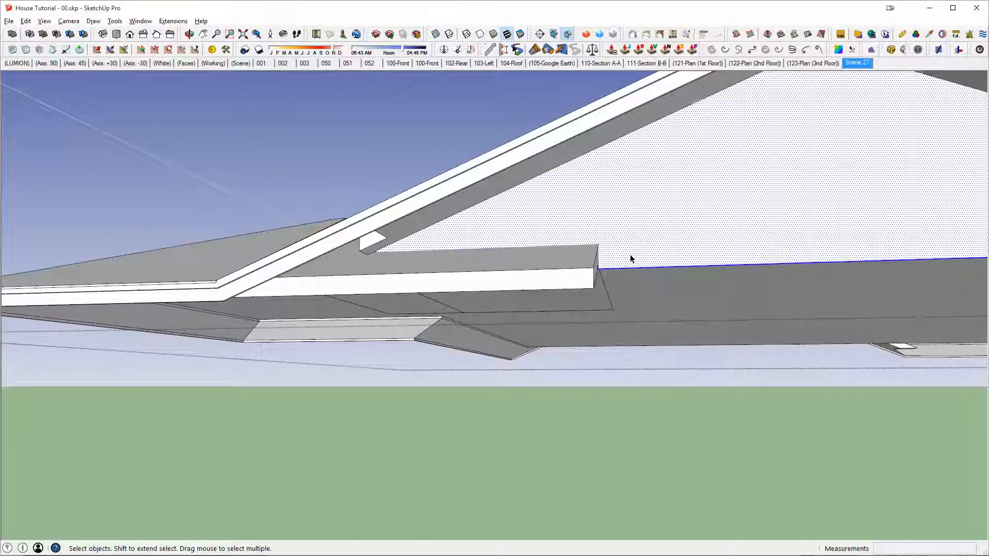
pyautogui.scroll(-3, 675, 252)
pyautogui.moveTo(675, 252); pyautogui.dragTo(691, 220, button='middle')
pyautogui.press('p')
pyautogui.click(690, 219)
pyautogui.click(535, 169)
pyautogui.press('space')
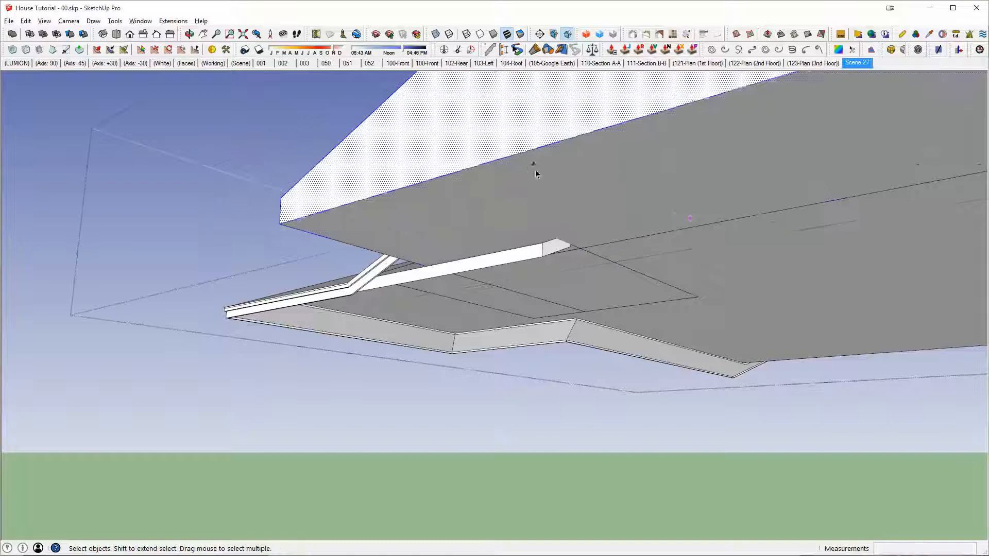
pyautogui.tripleClick(536, 170)
pyautogui.hotkey('ctrl', 'g')
# Step: Push the protruding eave piece's side face back about 6' 1 11/16" and run the solid inspection
pyautogui.moveTo(480, 267); pyautogui.dragTo(501, 292, button='middle')
pyautogui.doubleClick(501, 291)
pyautogui.press('p')
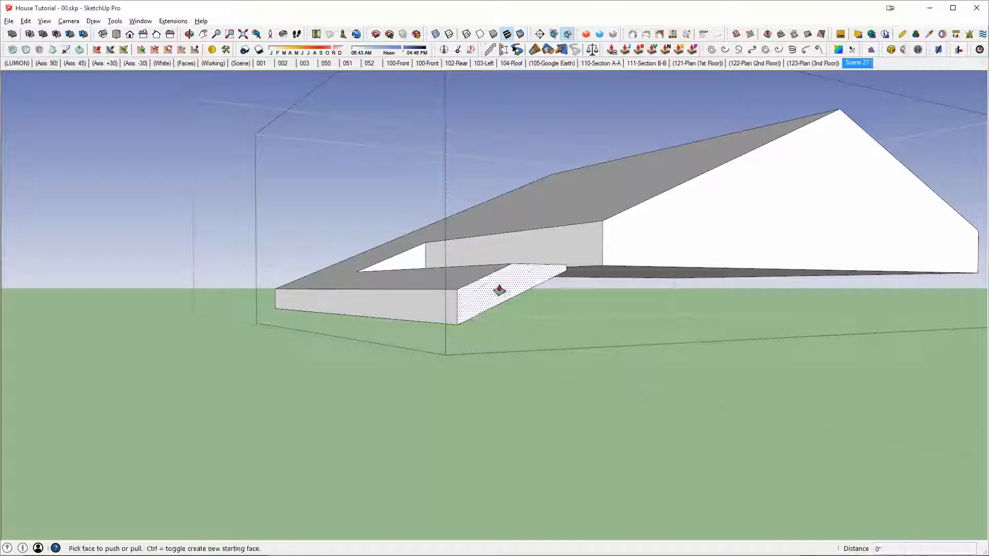
pyautogui.click(499, 290)
pyautogui.scroll(3, 380, 271)
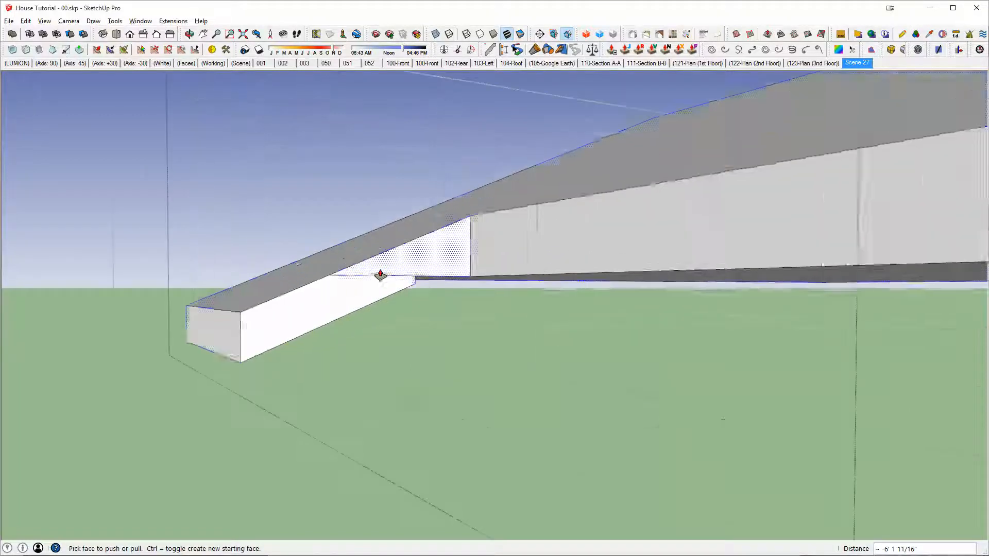
pyautogui.press('space')
pyautogui.tripleClick(380, 270)
pyautogui.press('i')
# Step: Select the sloping face under the gable and rotate a copy of it 90° about the ridge corner
pyautogui.moveTo(380, 270); pyautogui.dragTo(393, 250, button='middle')
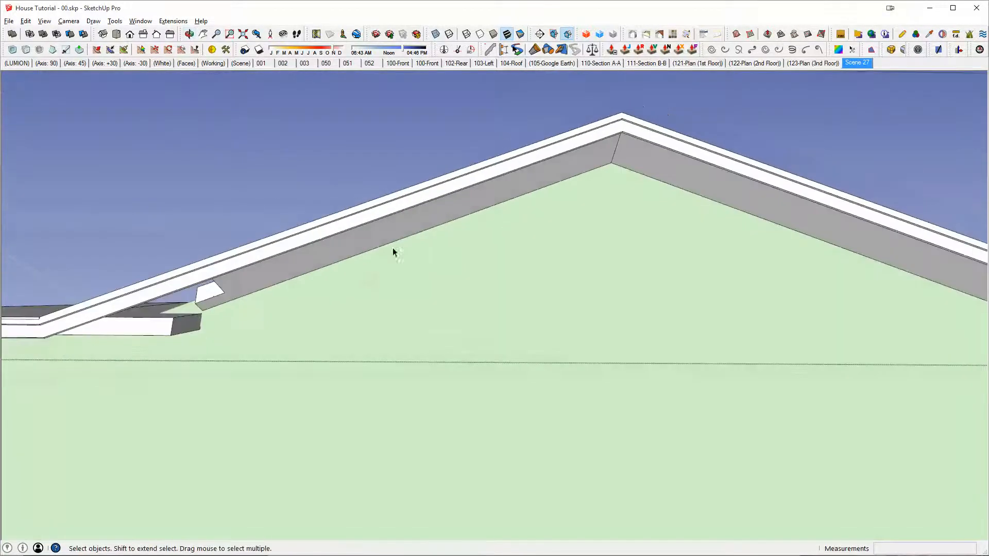
pyautogui.click(481, 203)
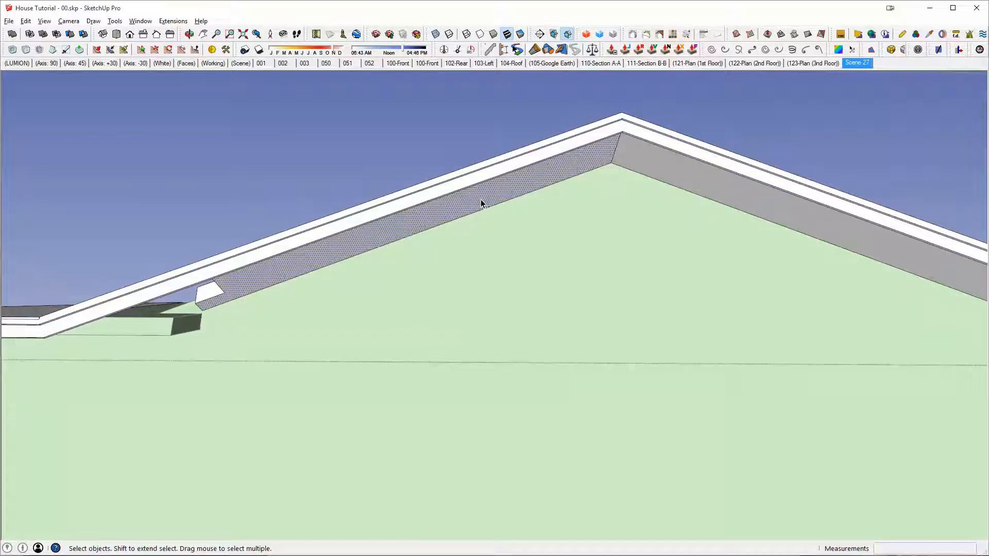
pyautogui.doubleClick(481, 203)
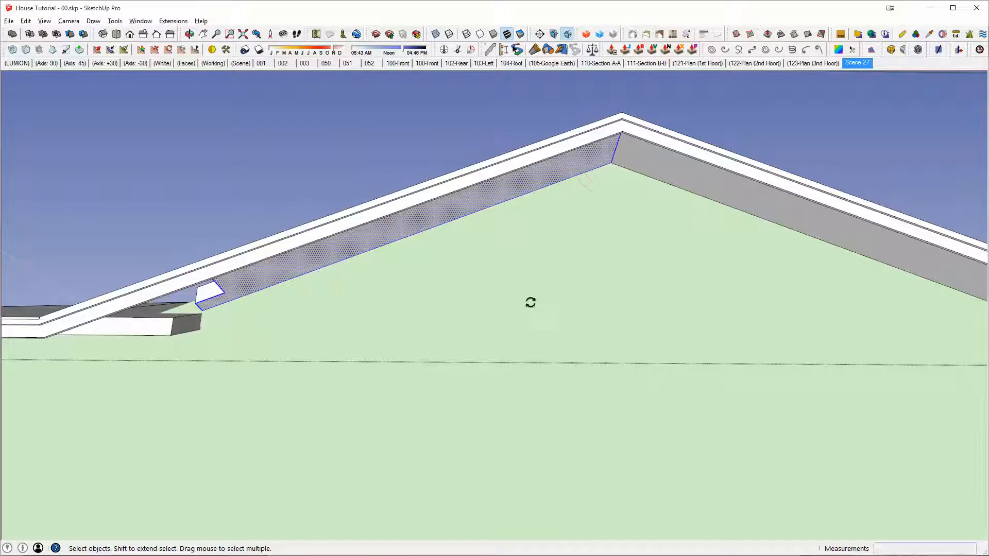
pyautogui.click(517, 198)
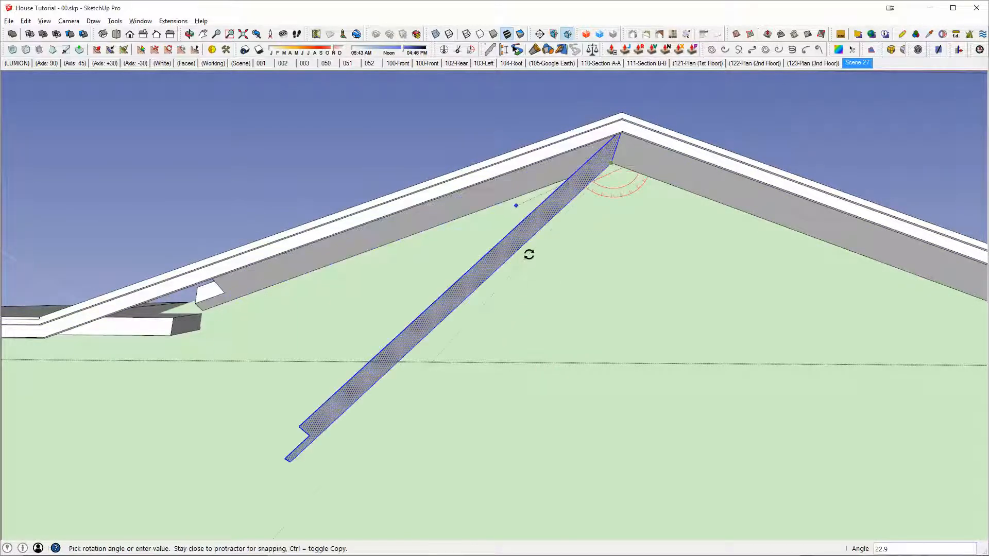
pyautogui.write('90')
pyautogui.press('Return')
# Step: Push/Pull the rotated face copy sideways beneath the roof into a thick slab extending past the lower eave
pyautogui.moveTo(459, 299); pyautogui.dragTo(612, 271, button='middle')
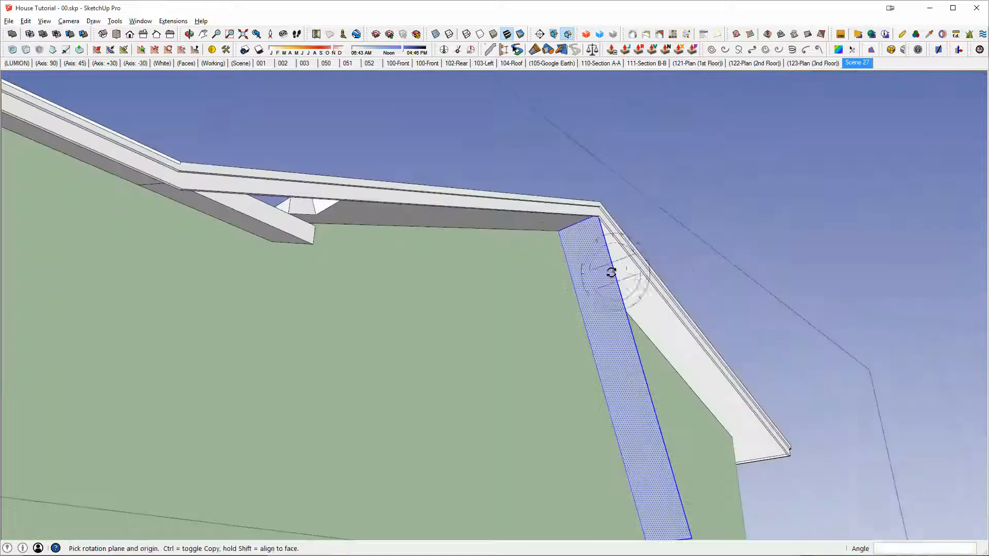
pyautogui.scroll(-1, 608, 272)
pyautogui.press('p')
pyautogui.click(601, 271)
pyautogui.click(222, 322)
pyautogui.press('space')
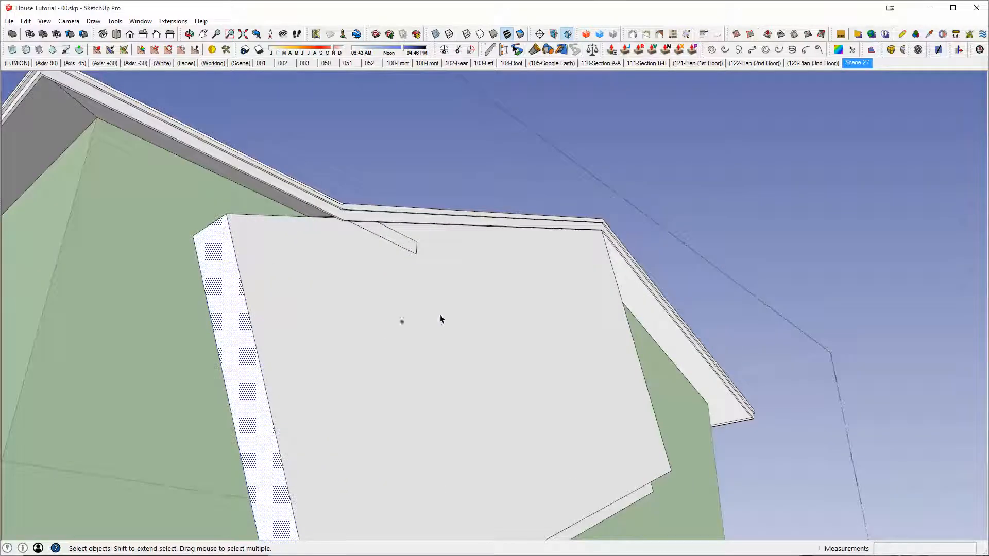
# Step: Group the thick slab's connected geometry and run a solid subtraction between it and the overlapping eave piece
pyautogui.tripleClick(440, 315)
pyautogui.hotkey('ctrl', 'g')
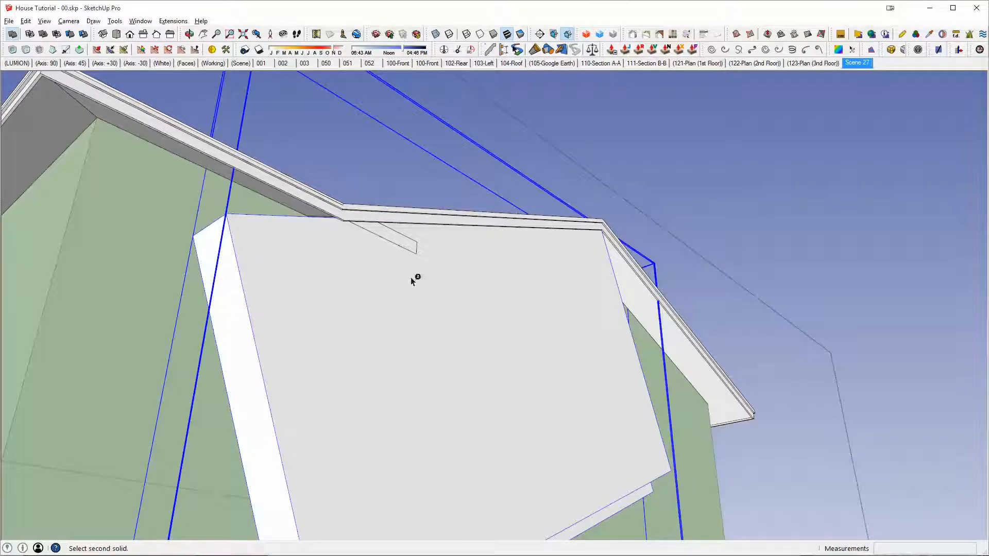
pyautogui.moveTo(403, 252); pyautogui.dragTo(406, 373, button='middle')
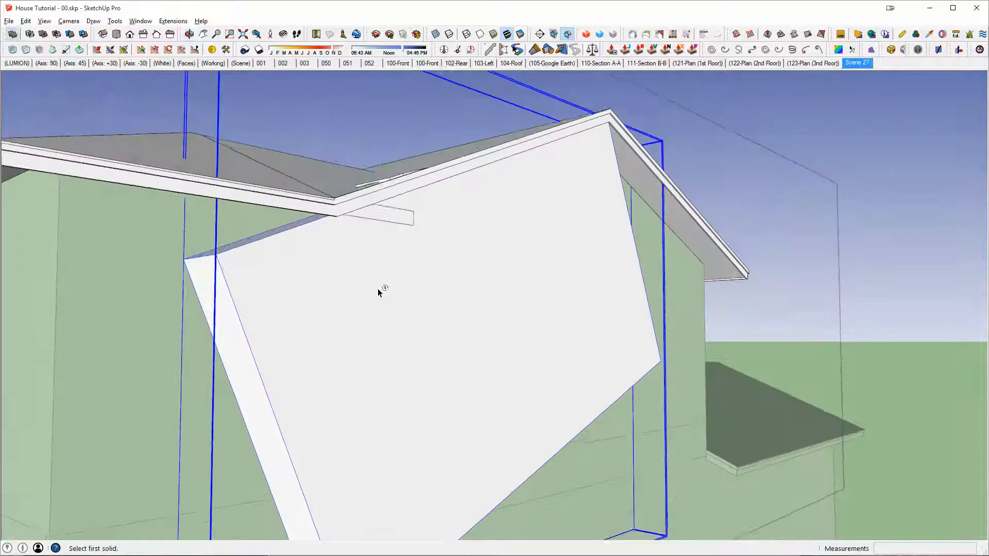
pyautogui.moveTo(378, 289); pyautogui.dragTo(372, 244, button='middle')
pyautogui.press('space')
pyautogui.hotkey('shift', 's')
pyautogui.click(390, 214)
# Step: Try to Push/Pull the short end face of the notch beneath the roof, and undo it
pyautogui.moveTo(414, 207); pyautogui.dragTo(335, 304, button='middle')
pyautogui.scroll(5, 403, 346)
pyautogui.moveTo(438, 330); pyautogui.dragTo(678, 233, button='middle')
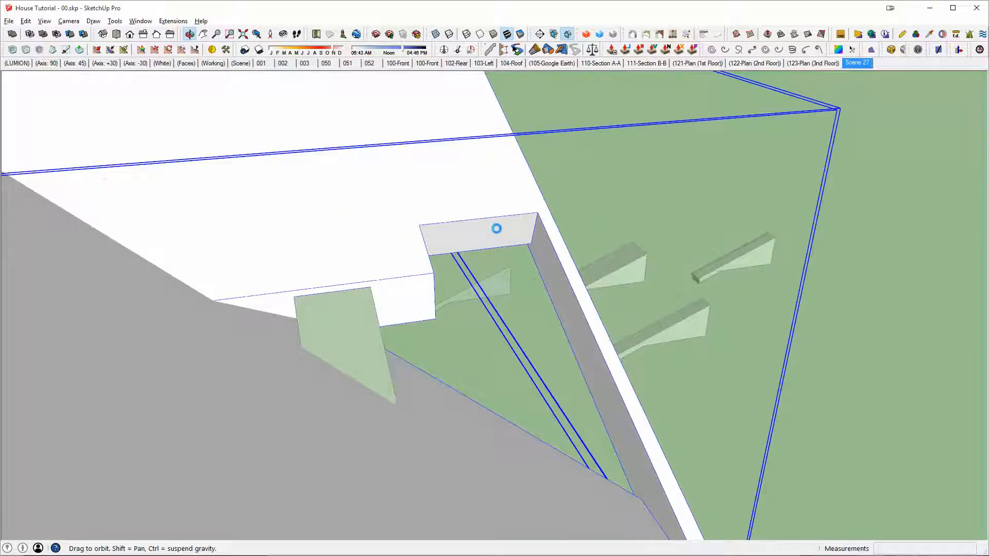
pyautogui.moveTo(508, 228); pyautogui.dragTo(566, 241, button='middle')
pyautogui.press('p')
pyautogui.click(481, 233)
pyautogui.click(589, 303)
pyautogui.moveTo(589, 303); pyautogui.dragTo(529, 220, button='middle')
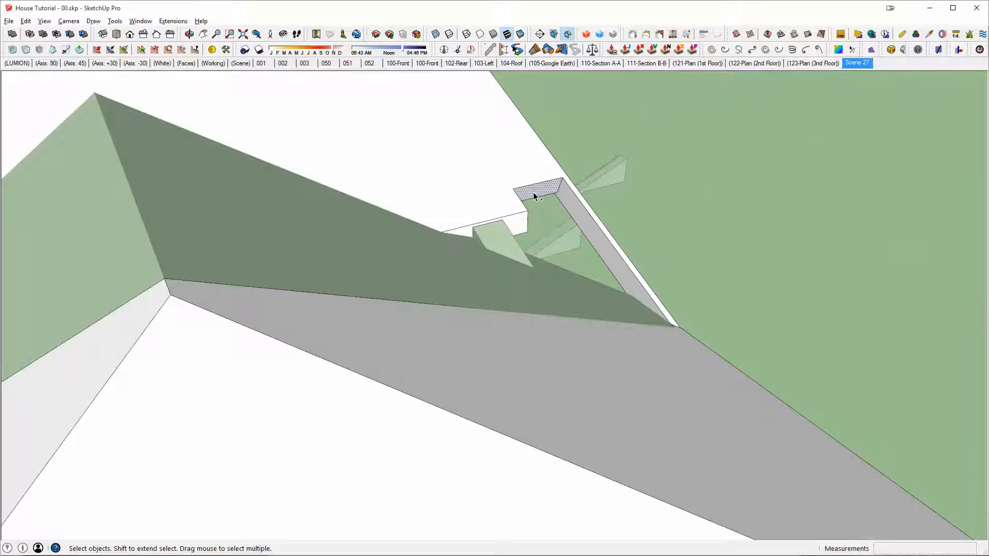
pyautogui.hotkey('ctrl', 'z')
# Step: Push/Pull the notch's end face 3 9/16" and extend the piece about 3' 10 1/8" to fill the notch beneath the roof
pyautogui.moveTo(533, 197); pyautogui.dragTo(527, 170, button='middle')
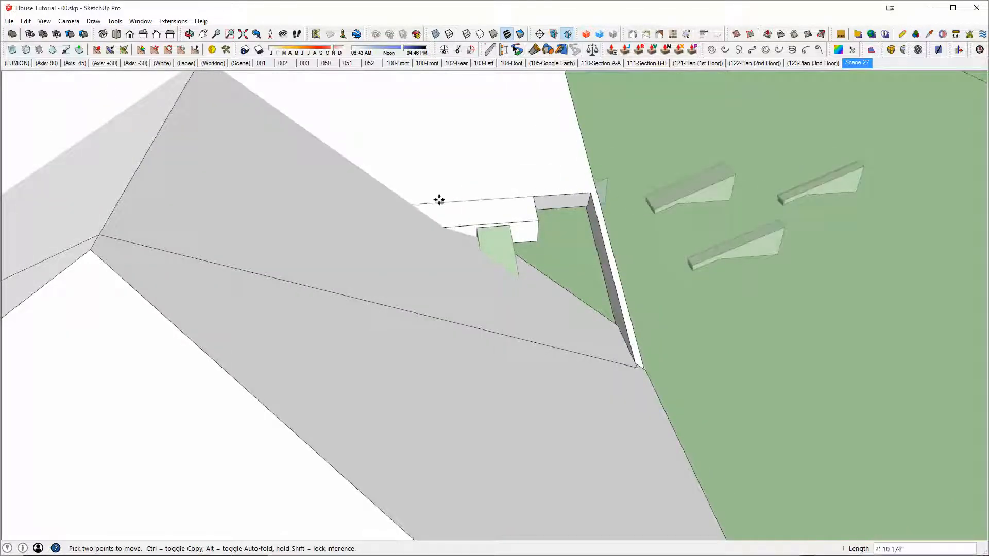
pyautogui.scroll(2, 523, 199)
pyautogui.press('p')
pyautogui.doubleClick(555, 207)
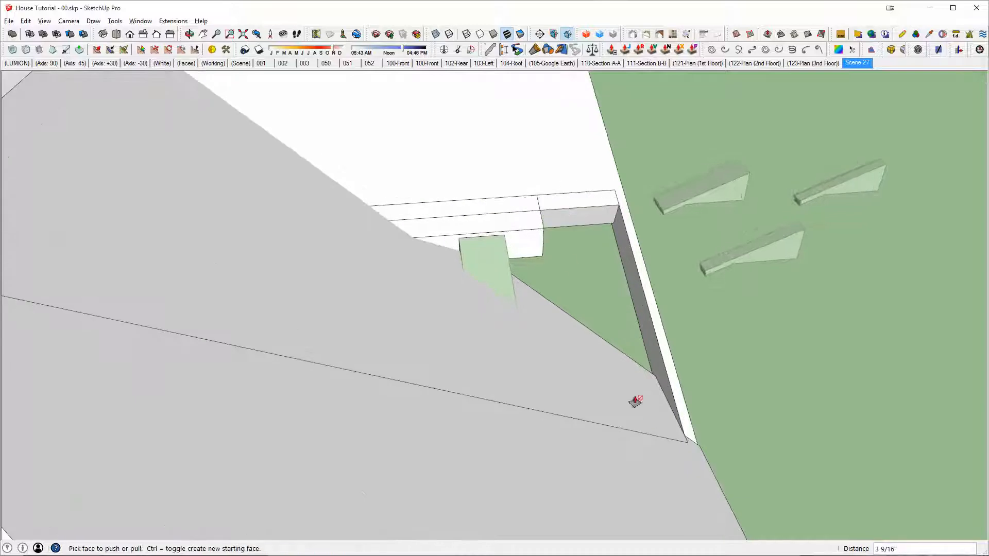
pyautogui.moveTo(571, 214); pyautogui.dragTo(647, 367)
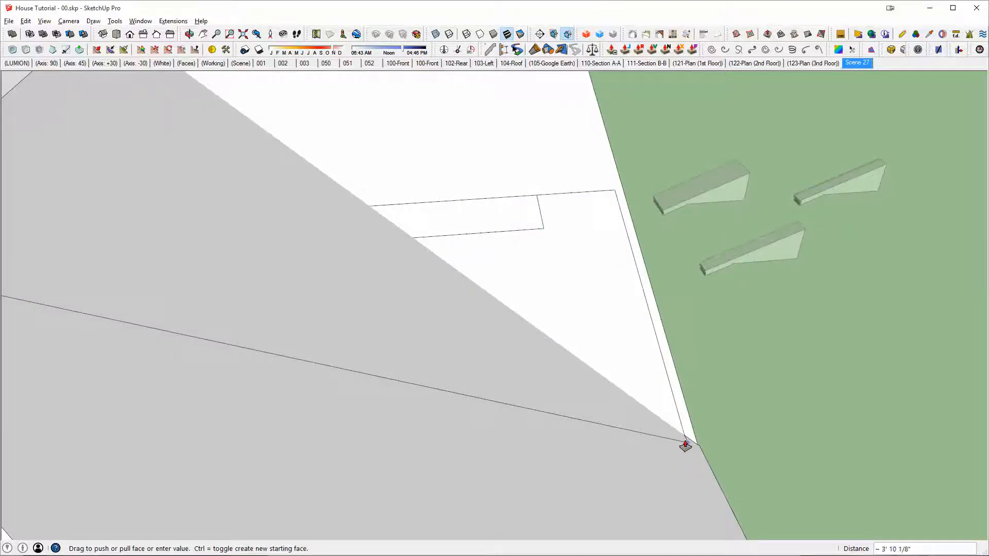
pyautogui.doubleClick(614, 297)
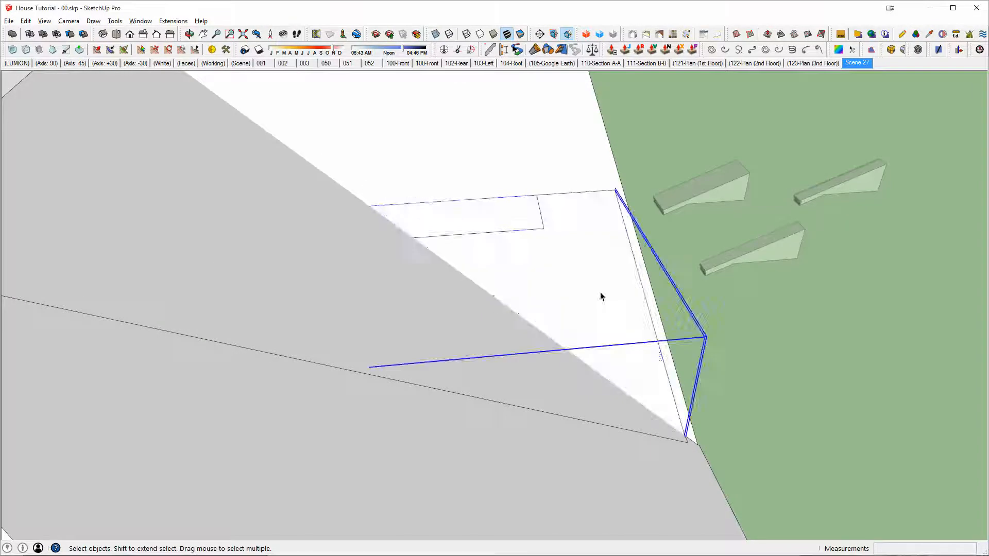
# Step: Merge the trimmed eave piece with the main roof into one solid
pyautogui.moveTo(601, 294); pyautogui.dragTo(477, 225, button='middle')
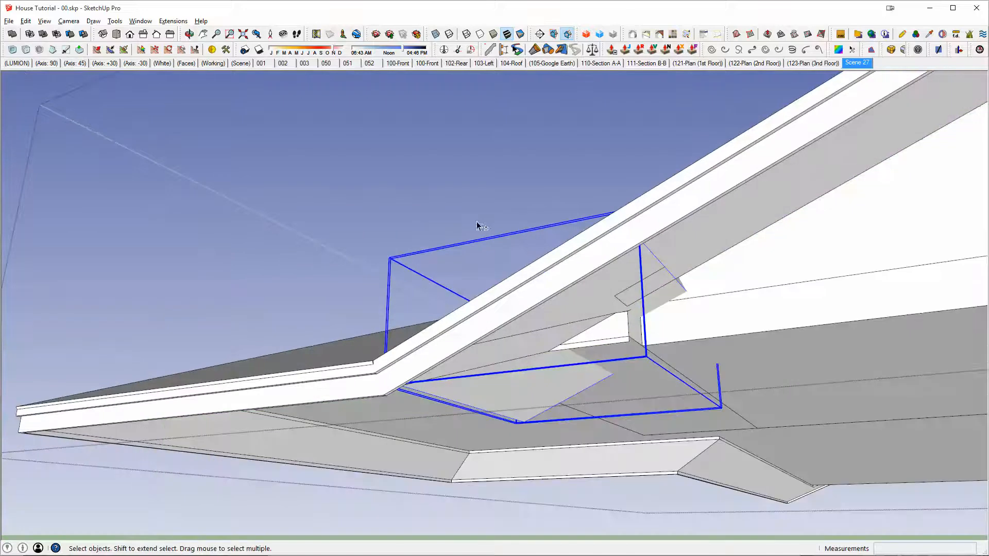
pyautogui.moveTo(618, 290); pyautogui.dragTo(565, 328, button='middle')
pyautogui.scroll(-2, 620, 174)
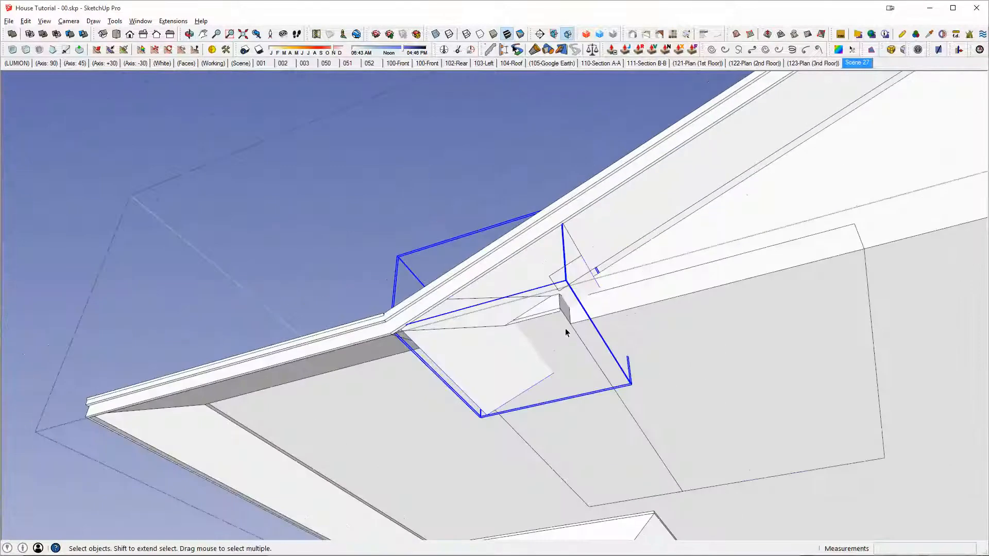
pyautogui.click(565, 329)
pyautogui.click(498, 276)
pyautogui.keyDown('shift'); pyautogui.click(601, 226); pyautogui.keyUp('shift')
pyautogui.hotkey('shift', 'o')
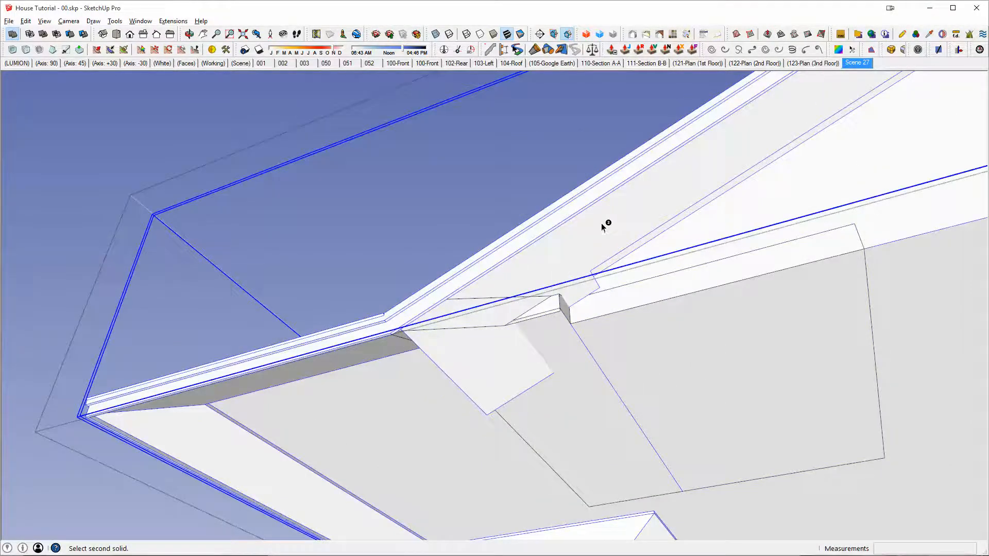
pyautogui.moveTo(406, 388); pyautogui.dragTo(769, 349, button='middle')
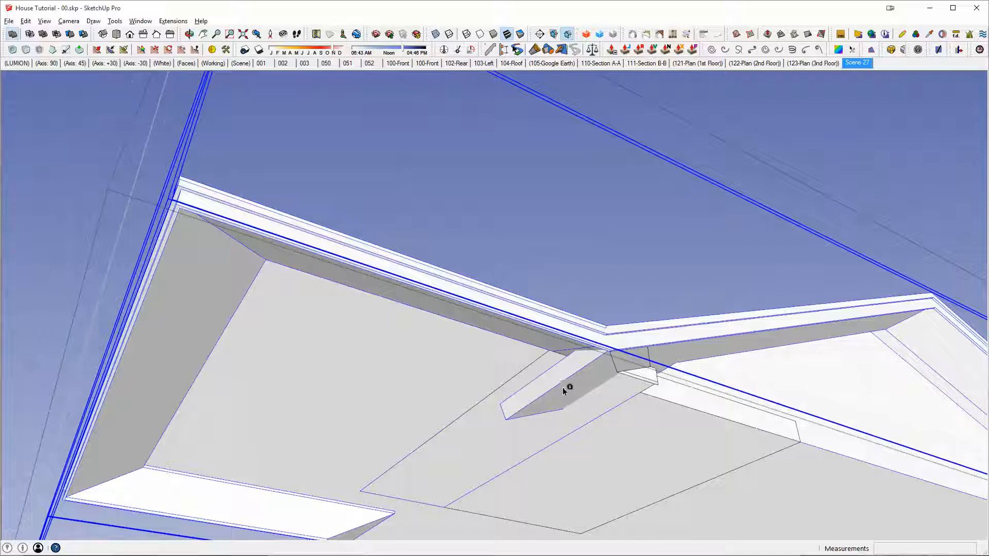
pyautogui.click(536, 407)
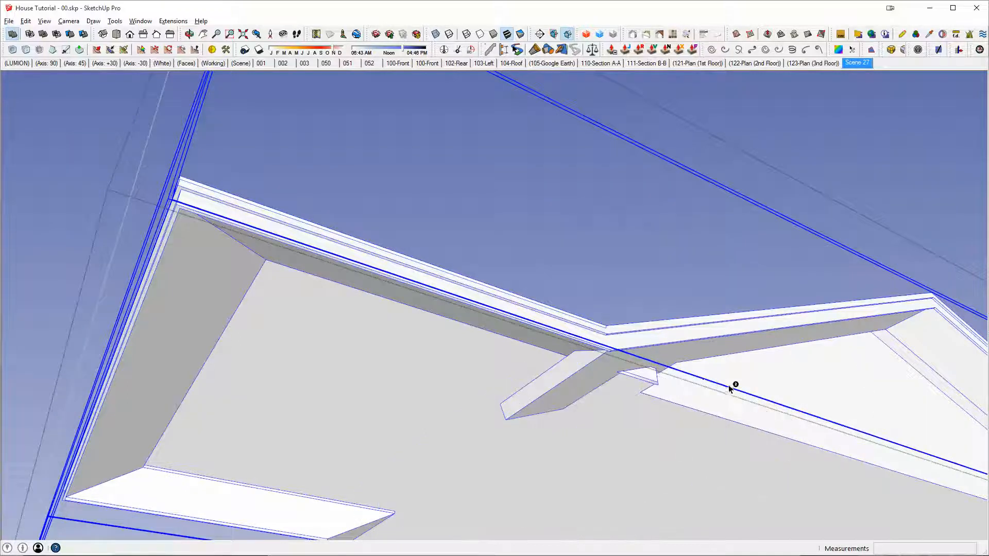
# Step: Erase the stray edge at the inner corner of the eave's underside and redraw the boundary line to close the opened face
pyautogui.moveTo(732, 389); pyautogui.dragTo(644, 416, button='middle')
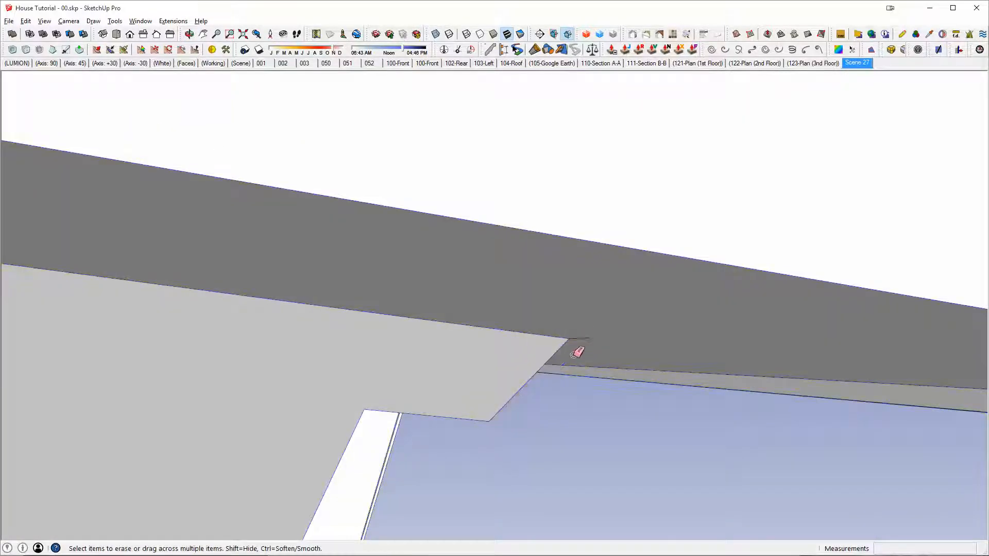
pyautogui.click(584, 337)
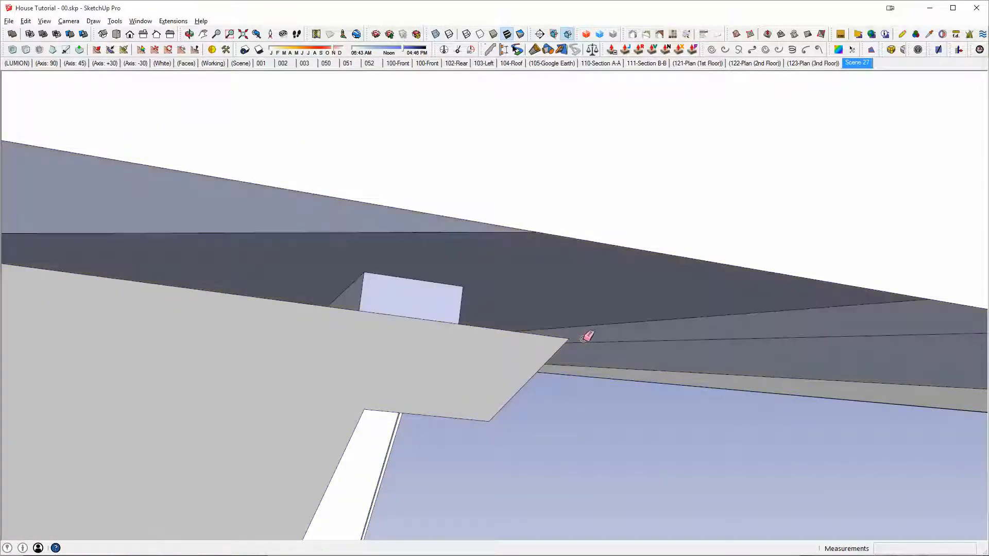
pyautogui.moveTo(586, 337)
pyautogui.mouseDown(button='middle')
pyautogui.moveTo(463, 286)
pyautogui.moveTo(473, 406)
pyautogui.moveTo(530, 303)
pyautogui.moveTo(473, 311)
pyautogui.moveTo(567, 309)
pyautogui.moveTo(435, 316)
pyautogui.moveTo(625, 250)
pyautogui.moveTo(658, 258)
pyautogui.moveTo(600, 269)
pyautogui.moveTo(426, 256)
pyautogui.moveTo(299, 260)
pyautogui.moveTo(216, 303)
pyautogui.moveTo(698, 273)
pyautogui.moveTo(974, 297)
pyautogui.mouseUp(button='middle')
pyautogui.press('l')
pyautogui.moveTo(587, 255); pyautogui.dragTo(446, 270, button='middle')
pyautogui.press('space')
pyautogui.click(428, 279)
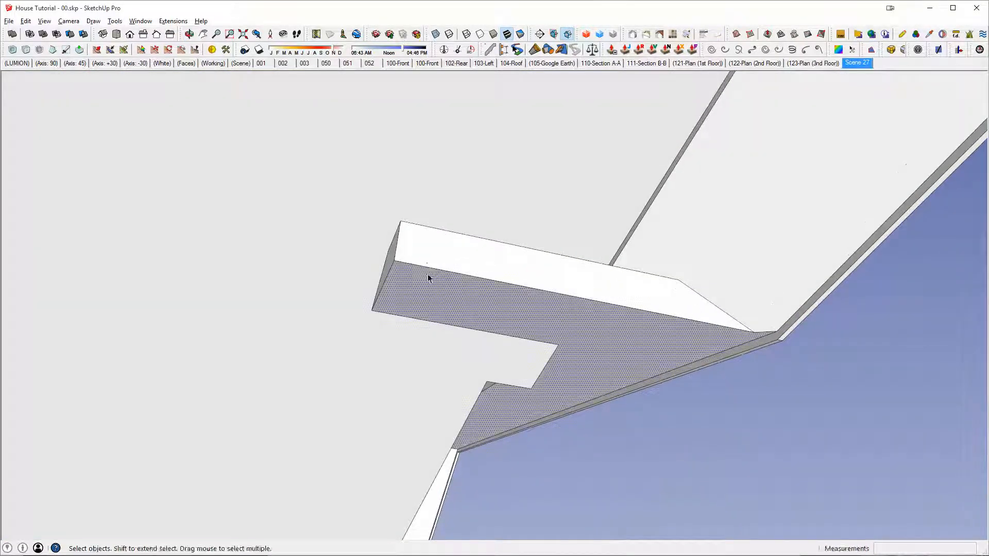
pyautogui.click(430, 269)
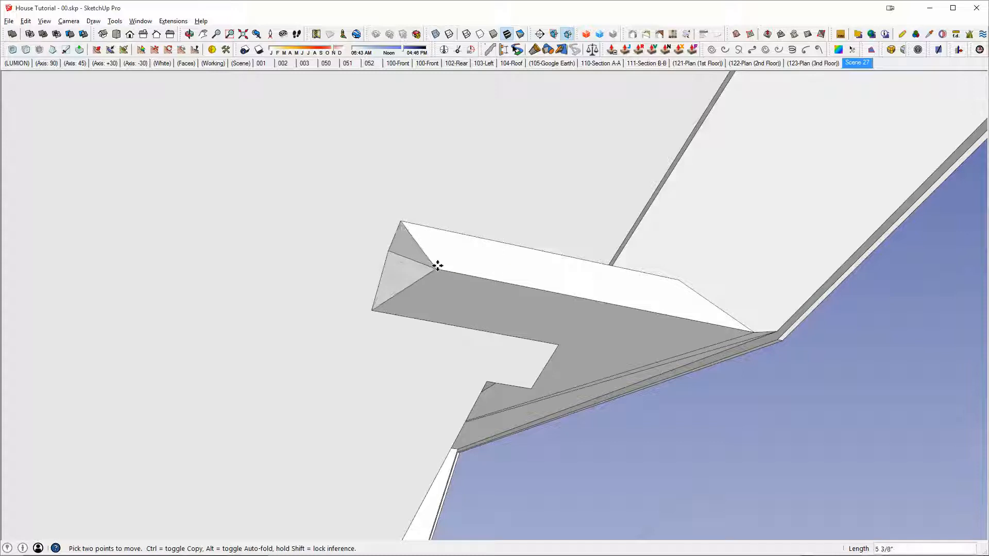
pyautogui.press('Escape')
# Step: Push/Pull the end face of the block protruding under the eave back about 2' 6 1/16"
pyautogui.moveTo(411, 261); pyautogui.dragTo(444, 279, button='middle')
pyautogui.press('p')
pyautogui.click(378, 253)
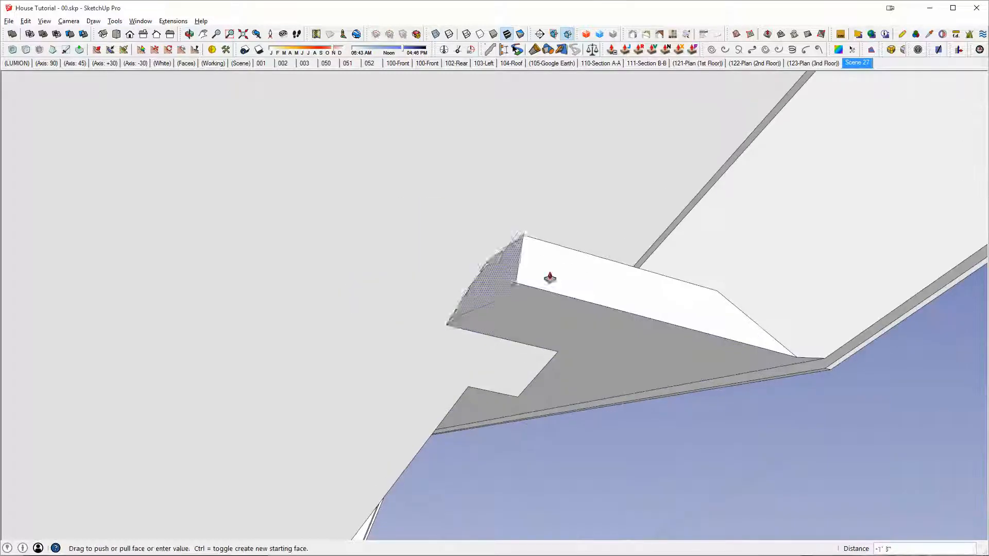
pyautogui.click(517, 401)
# Step: Try to split the block's underside with a line about 2' 6 11/16" long from its eave-side corner to the opposite edge
pyautogui.moveTo(517, 401); pyautogui.dragTo(456, 401, button='middle')
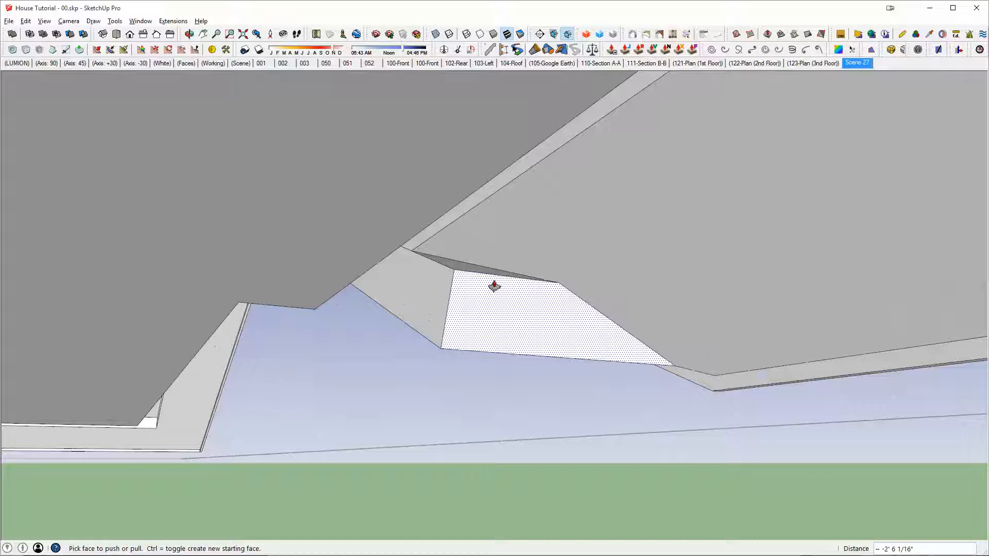
pyautogui.moveTo(456, 279); pyautogui.dragTo(375, 177, button='middle')
pyautogui.moveTo(602, 314); pyautogui.dragTo(697, 88, button='middle')
pyautogui.press('l')
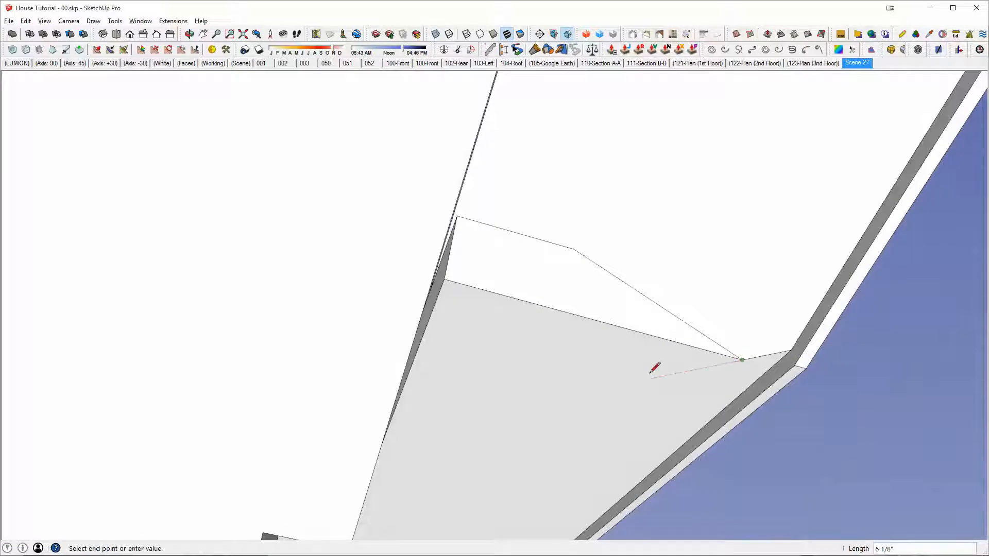
pyautogui.moveTo(654, 368); pyautogui.dragTo(587, 423, button='middle')
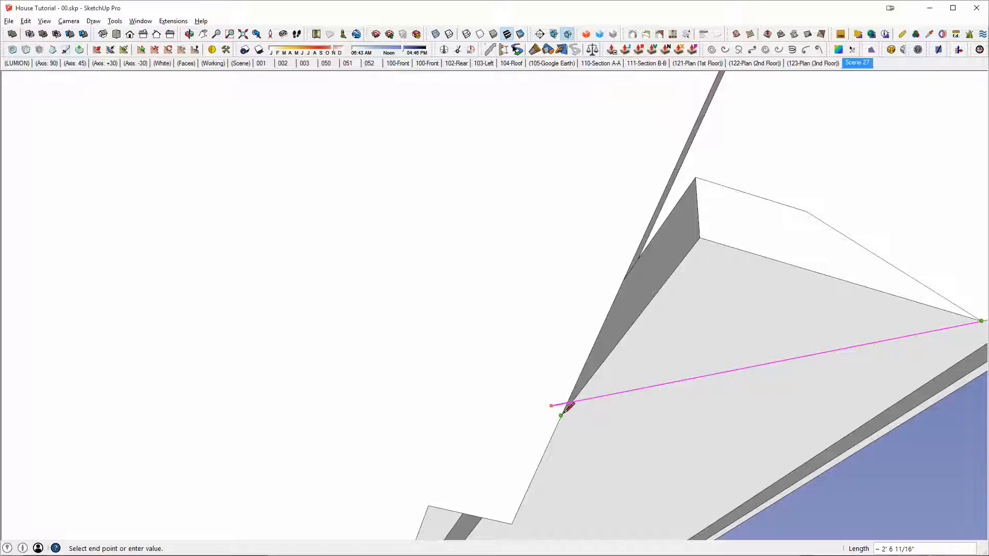
pyautogui.press('e')
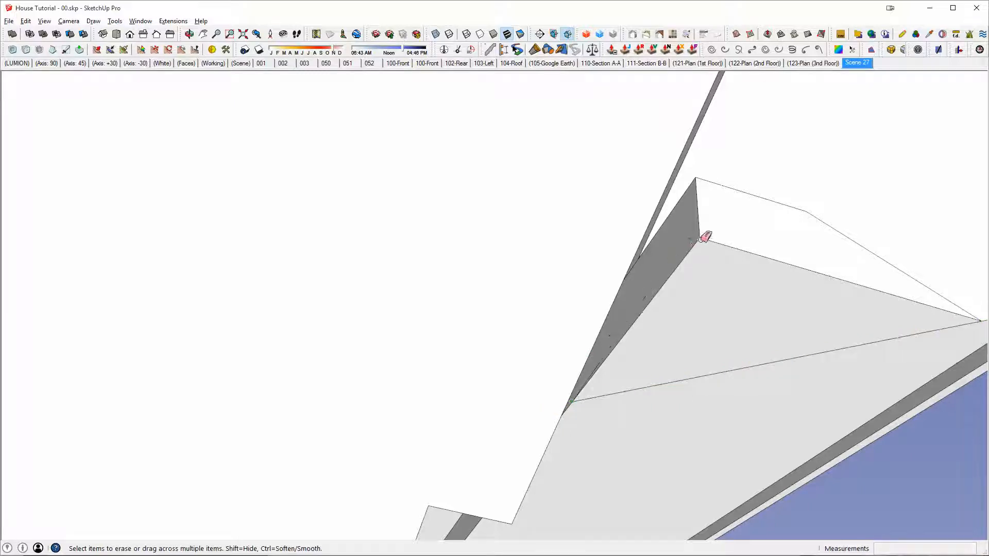
pyautogui.moveTo(710, 235)
pyautogui.mouseDown(button='middle')
pyautogui.moveTo(897, 331)
pyautogui.moveTo(782, 331)
pyautogui.moveTo(740, 299)
pyautogui.moveTo(701, 352)
pyautogui.mouseUp(button='middle')
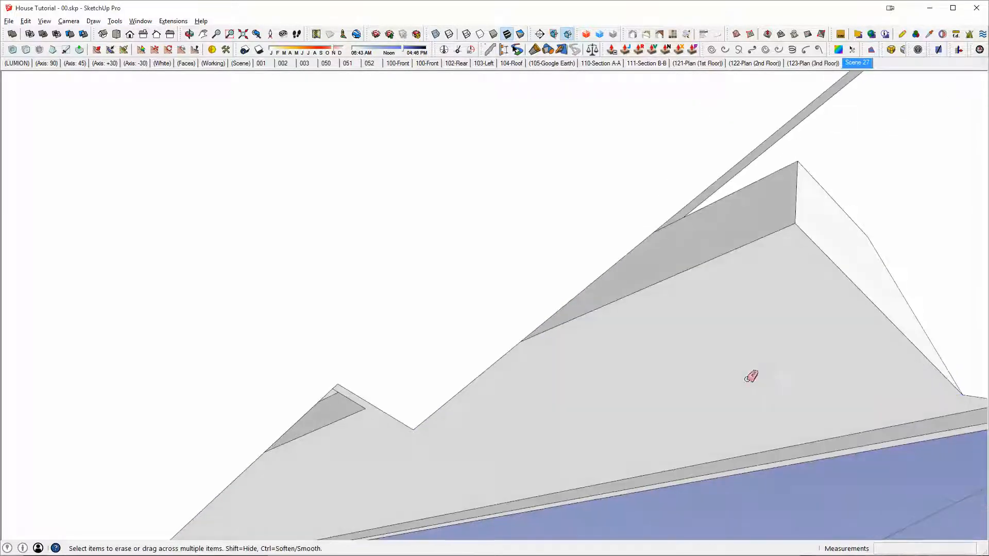
# Step: Try to remove the block by joining the underside's endpoint to the eave-side corner and erasing the block's corner edges
pyautogui.click(521, 340)
pyautogui.press('e')
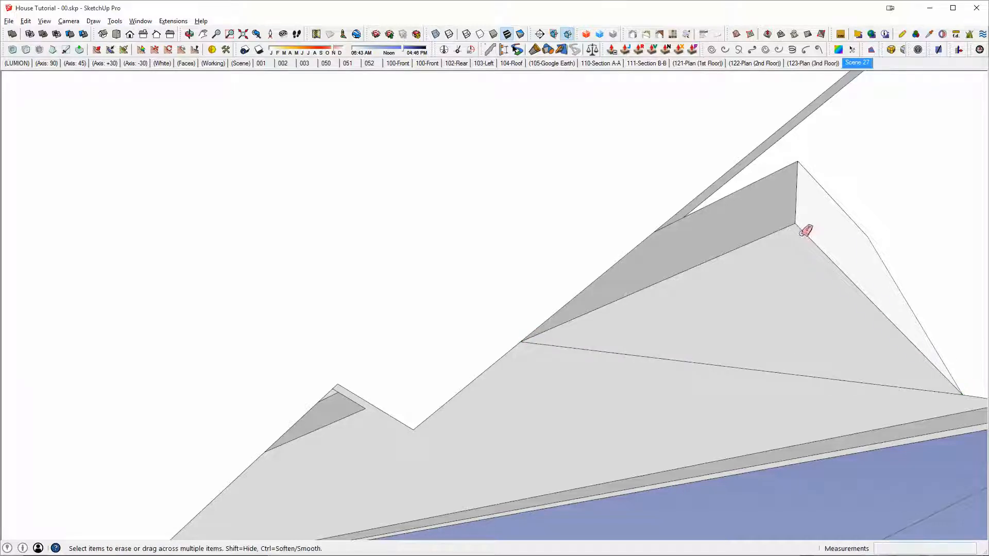
pyautogui.click(796, 223)
pyautogui.click(799, 164)
pyautogui.moveTo(809, 165); pyautogui.dragTo(660, 271, button='middle')
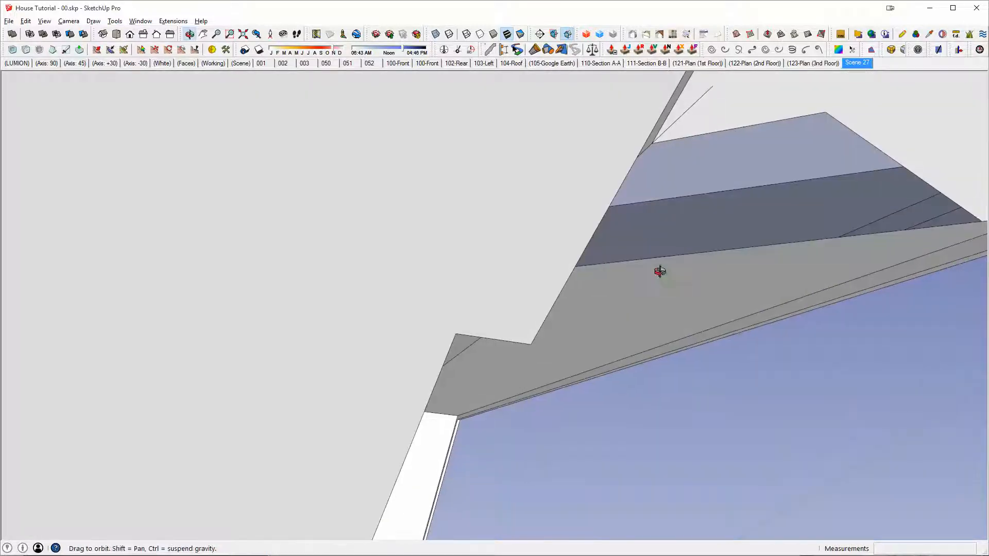
pyautogui.moveTo(681, 114)
pyautogui.mouseDown(button='middle')
pyautogui.moveTo(568, 185)
pyautogui.moveTo(855, 232)
pyautogui.mouseUp(button='middle')
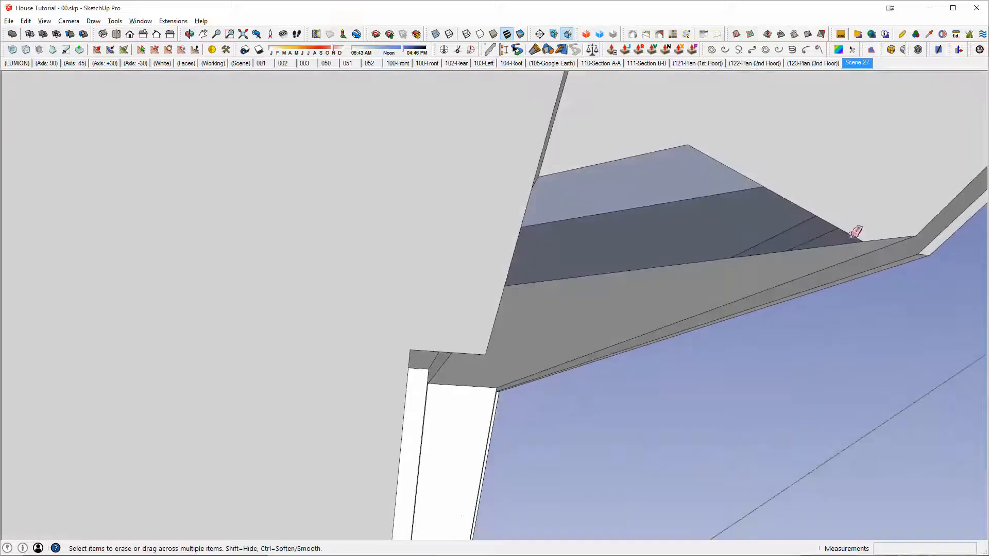
pyautogui.moveTo(738, 138); pyautogui.dragTo(878, 242, button='middle')
# Step: Draw a line about 2' 3 7/8" long across the block's underside from the eave-side corner and erase the block's protruding edges
pyautogui.moveTo(584, 151); pyautogui.dragTo(746, 231, button='middle')
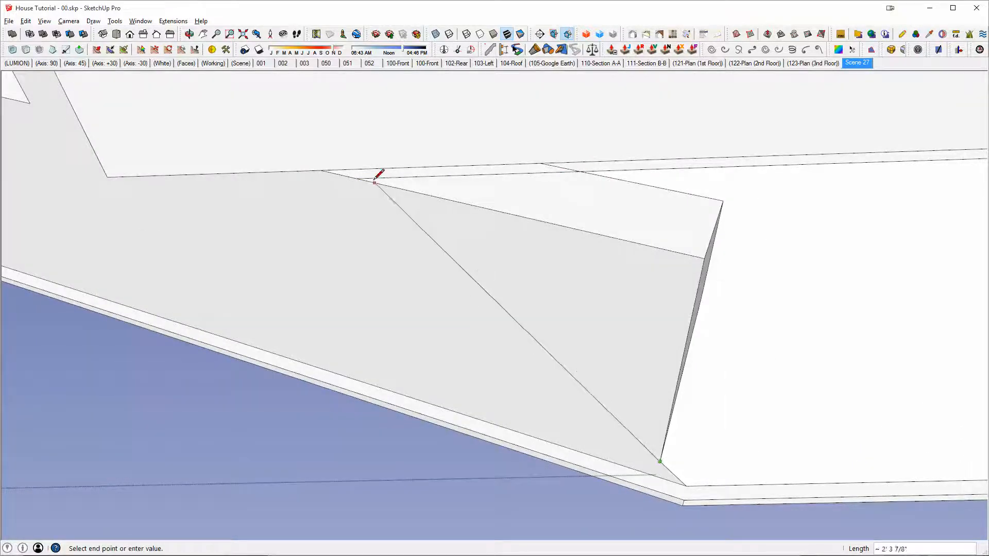
pyautogui.moveTo(367, 173)
pyautogui.mouseDown(button='middle')
pyautogui.moveTo(486, 229)
pyautogui.moveTo(448, 335)
pyautogui.moveTo(464, 309)
pyautogui.mouseUp(button='middle')
pyautogui.press('e')
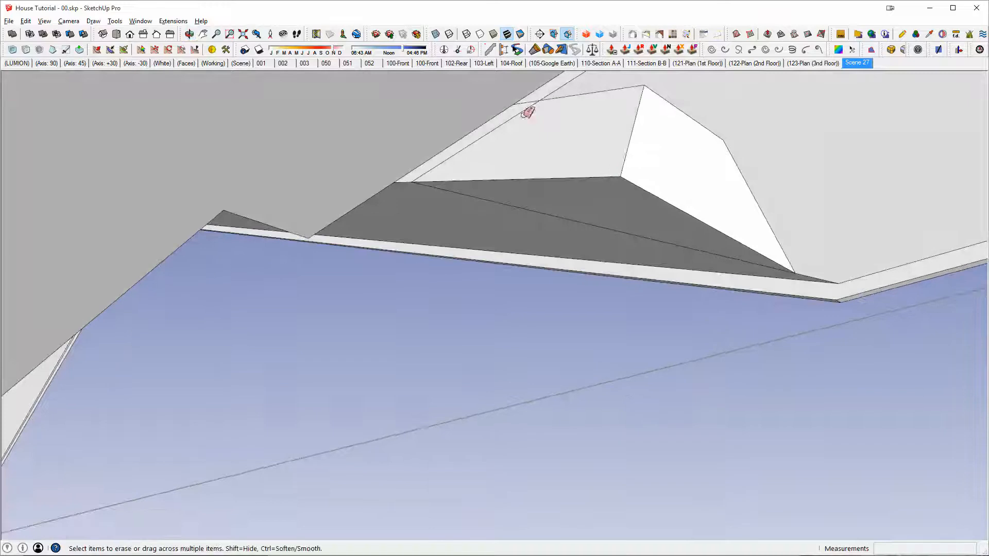
pyautogui.moveTo(619, 176); pyautogui.dragTo(643, 128)
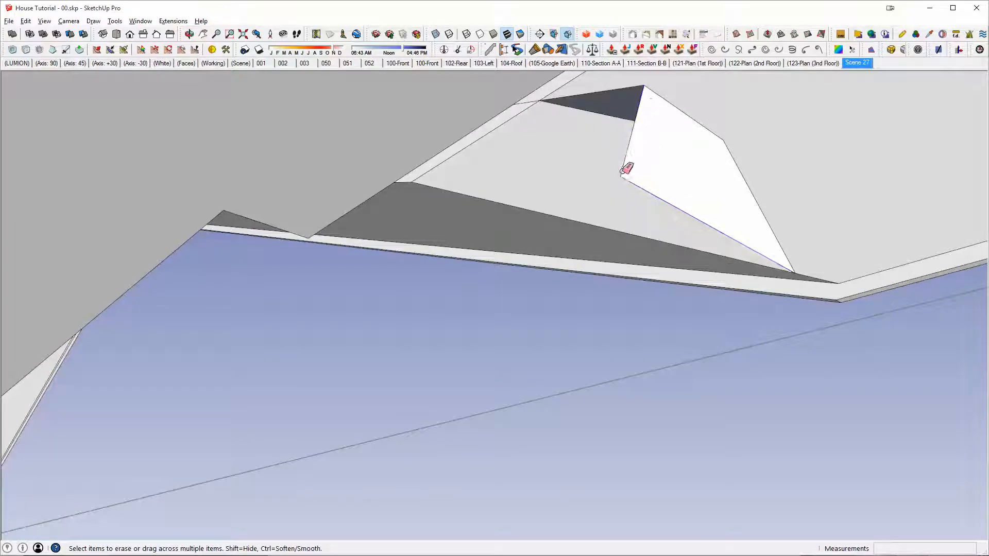
pyautogui.moveTo(622, 174); pyautogui.dragTo(645, 87)
# Step: Select all of the roof's connected geometry and start a line at the lower corner of the remaining notch under the roof
pyautogui.tripleClick(647, 97)
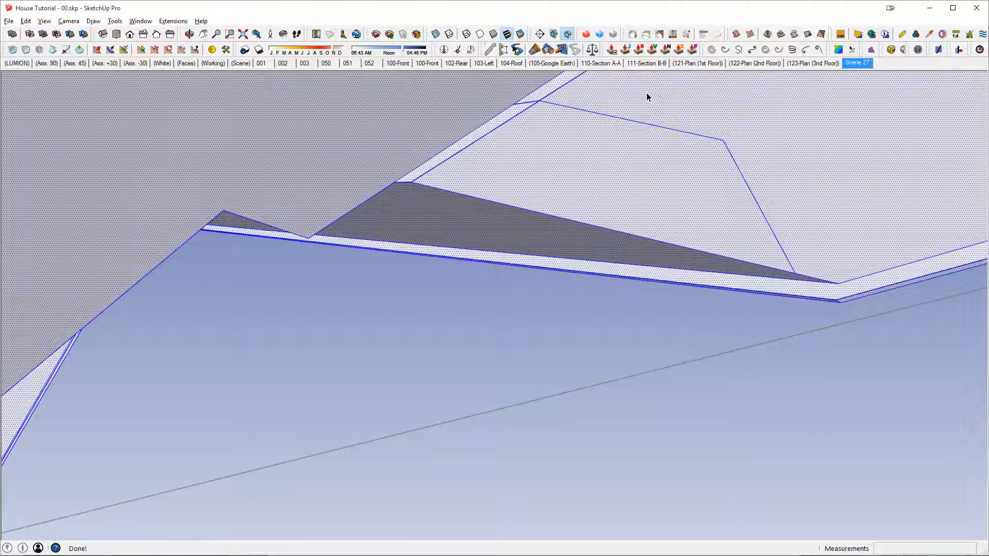
pyautogui.hotkey('shift', 'e')
pyautogui.scroll(-2, 625, 163)
pyautogui.moveTo(625, 163); pyautogui.dragTo(618, 192, button='middle')
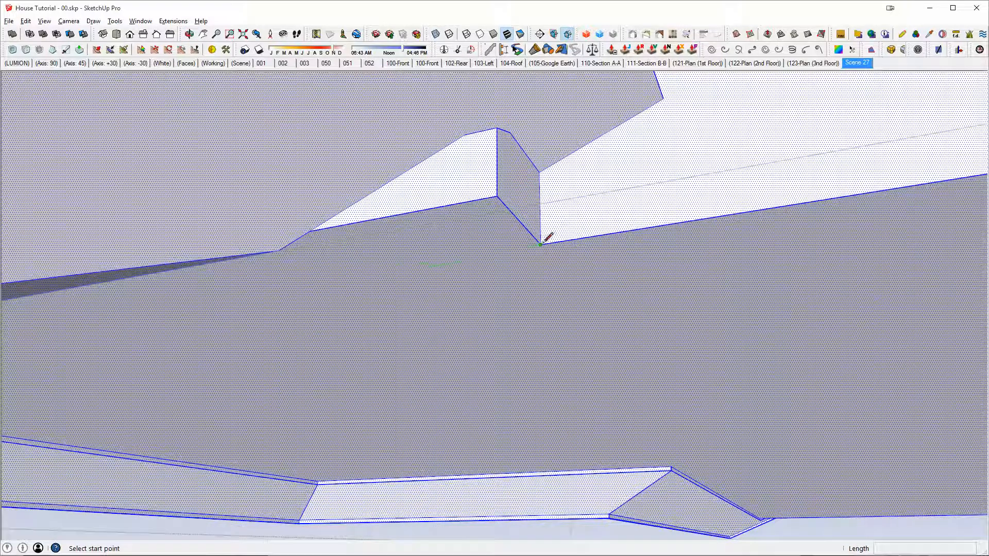
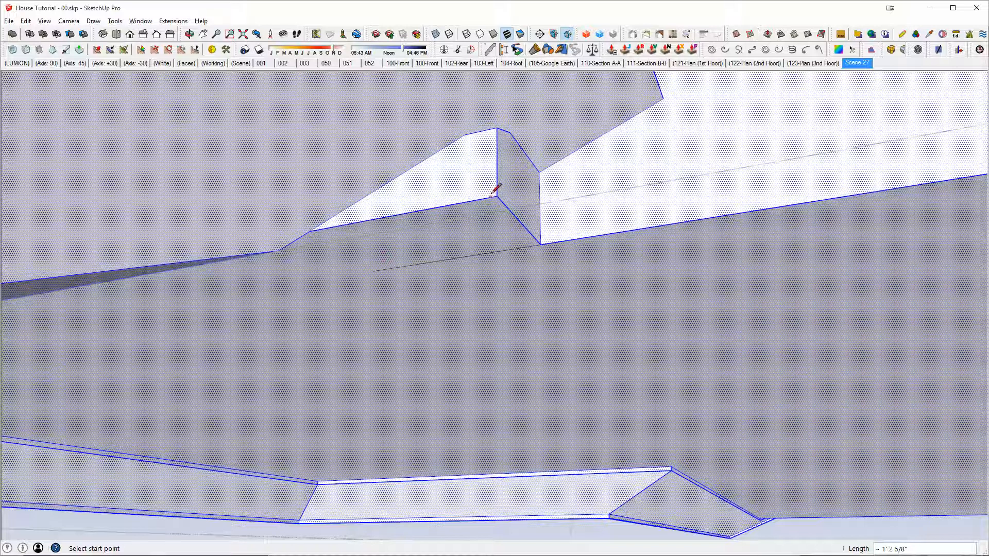
# Step: Push the notch's side face in 8" on the underside of the roof with Push/Pull
pyautogui.press('p')
pyautogui.moveTo(488, 165); pyautogui.dragTo(536, 242)
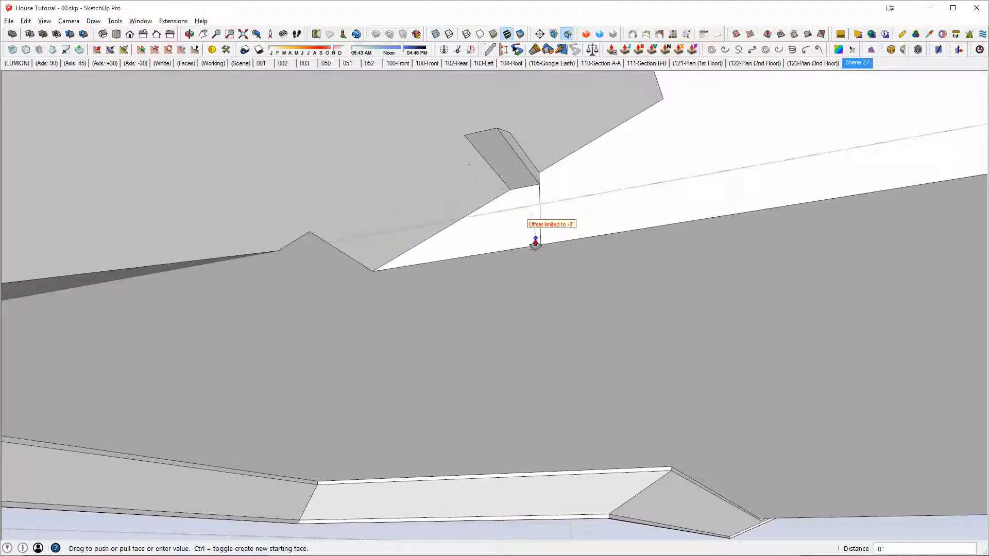
pyautogui.click(536, 244)
pyautogui.moveTo(578, 205); pyautogui.dragTo(556, 225, button='middle')
pyautogui.scroll(4, 488, 143)
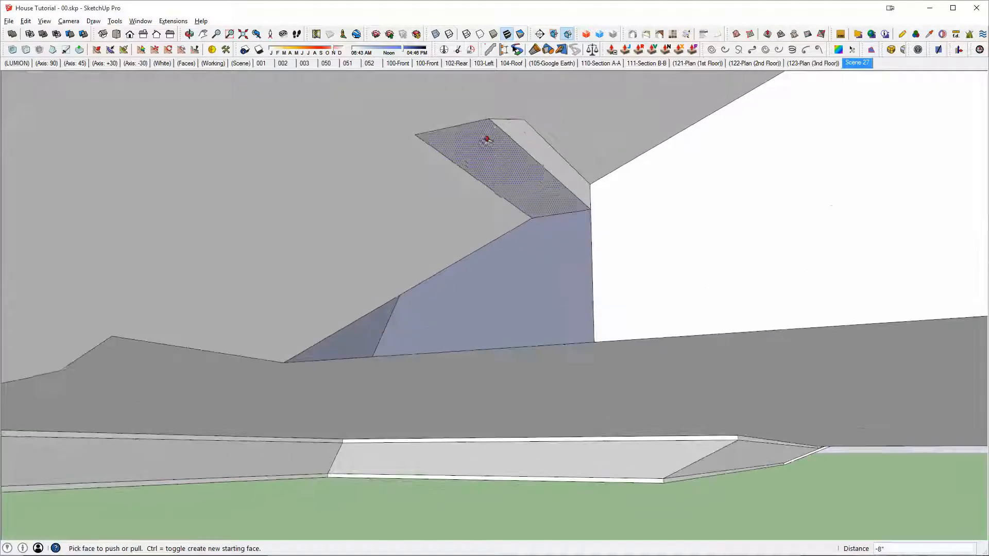
# Step: Move the remaining notch corners onto their adjacent endpoints to collapse the leftover pocket in the roof underside
pyautogui.press('space')
pyautogui.press('m')
pyautogui.click(490, 121)
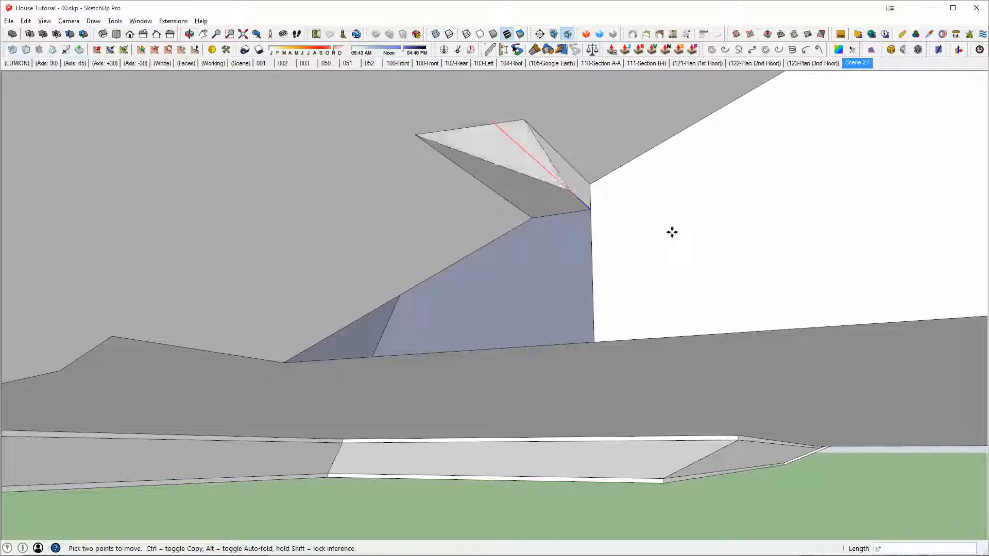
pyautogui.press('Escape')
pyautogui.click(417, 136)
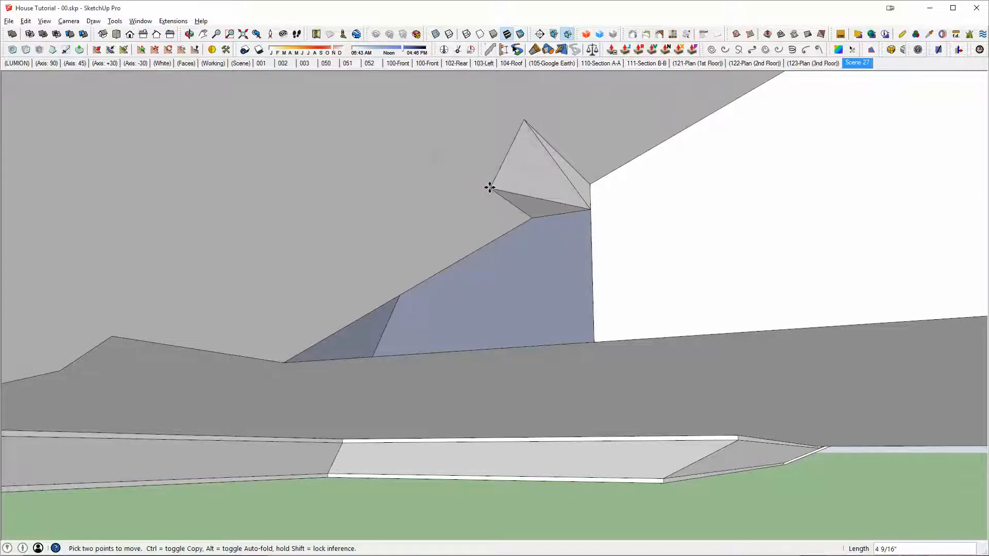
pyautogui.click(524, 121)
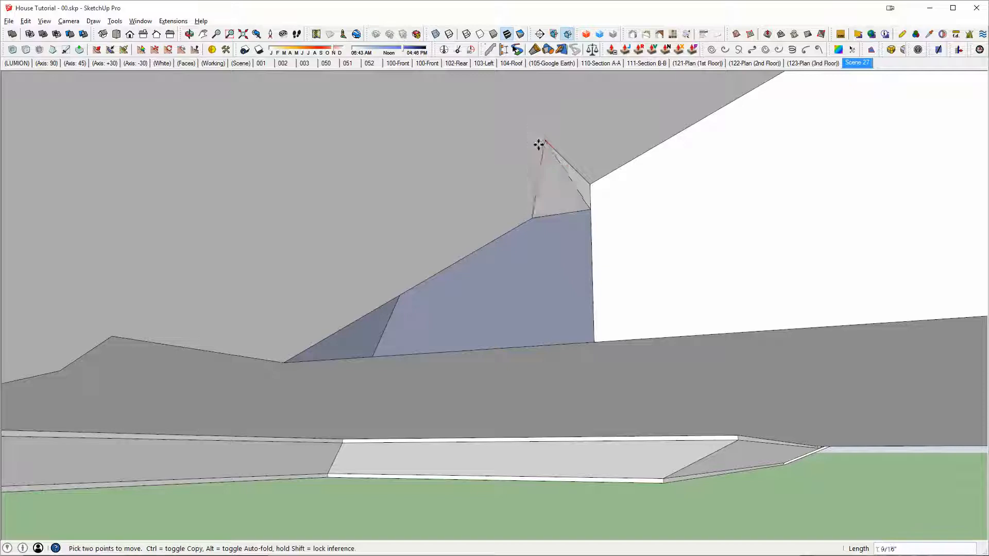
pyautogui.click(678, 220)
# Step: Redraw the opening's edge to fill the missing face and erase the leftover edges on the roof underside
pyautogui.press('e')
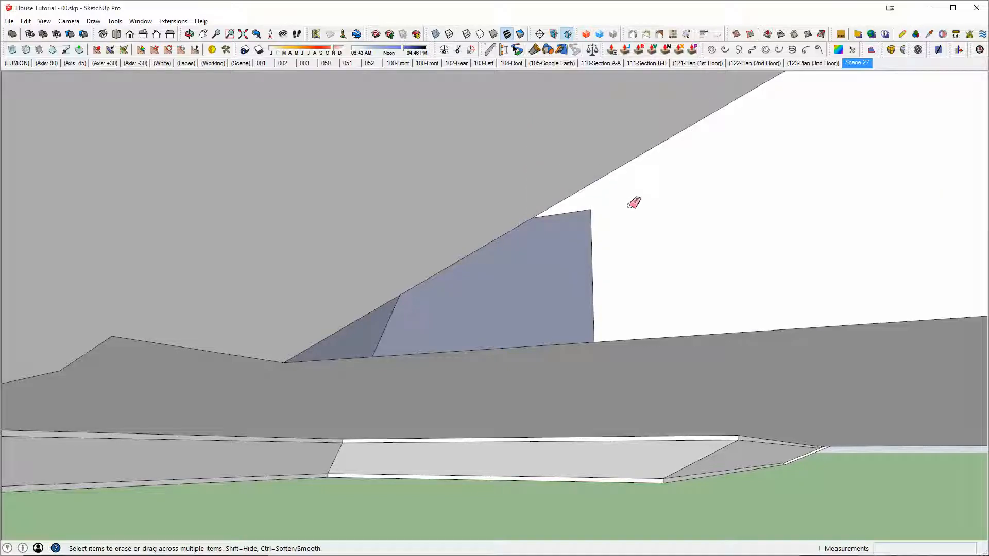
pyautogui.click(595, 340)
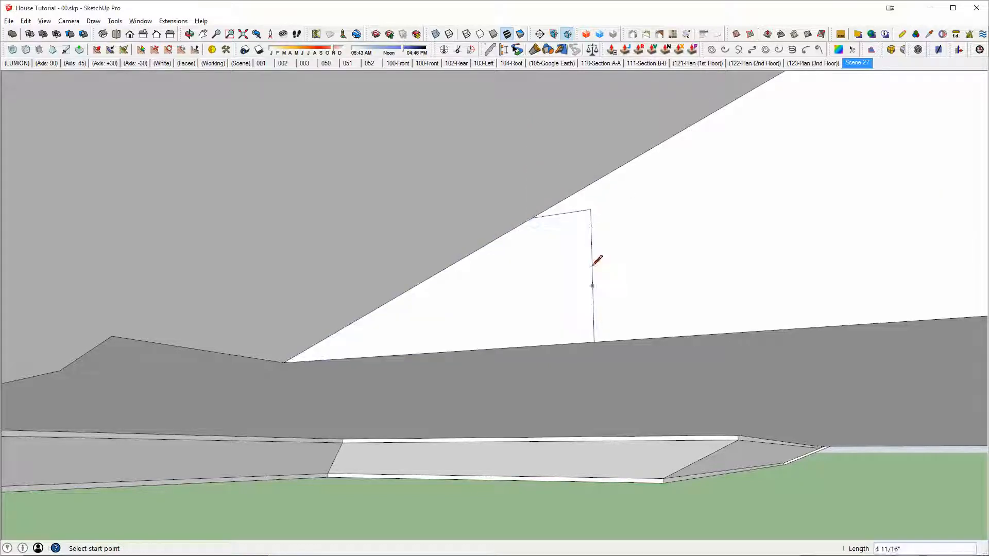
pyautogui.press('e')
pyautogui.moveTo(600, 218)
pyautogui.mouseDown(button='middle')
pyautogui.moveTo(706, 208)
pyautogui.moveTo(400, 228)
pyautogui.moveTo(616, 179)
pyautogui.moveTo(666, 249)
pyautogui.moveTo(499, 289)
pyautogui.moveTo(600, 210)
pyautogui.moveTo(569, 155)
pyautogui.moveTo(532, 154)
pyautogui.moveTo(633, 221)
pyautogui.moveTo(735, 227)
pyautogui.moveTo(508, 294)
pyautogui.moveTo(691, 259)
pyautogui.moveTo(412, 303)
pyautogui.moveTo(596, 377)
pyautogui.mouseUp(button='middle')
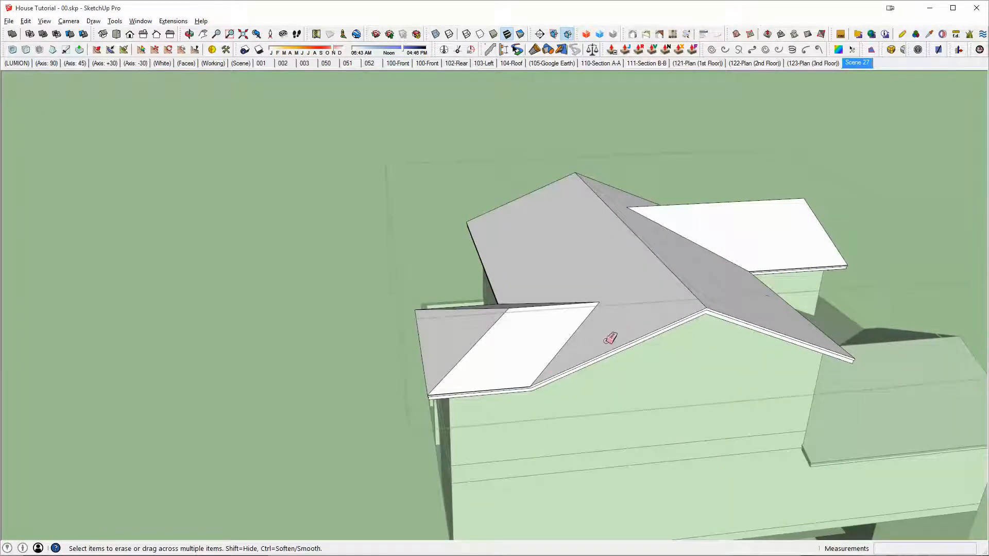
# Step: Open the upper roof group for editing and hide the rest of the house
pyautogui.scroll(2, 428, 377)
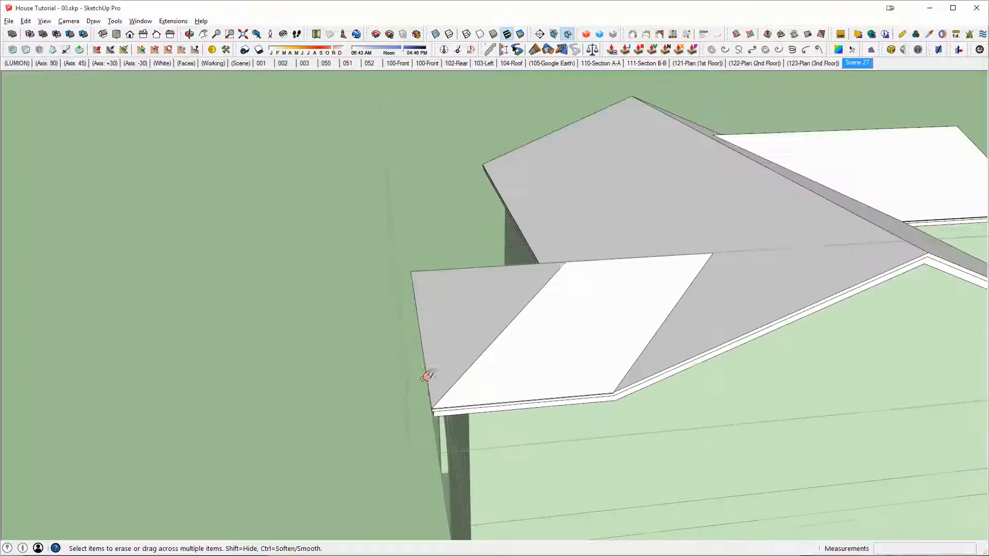
pyautogui.moveTo(733, 301); pyautogui.dragTo(597, 258, button='middle')
pyautogui.click(592, 252)
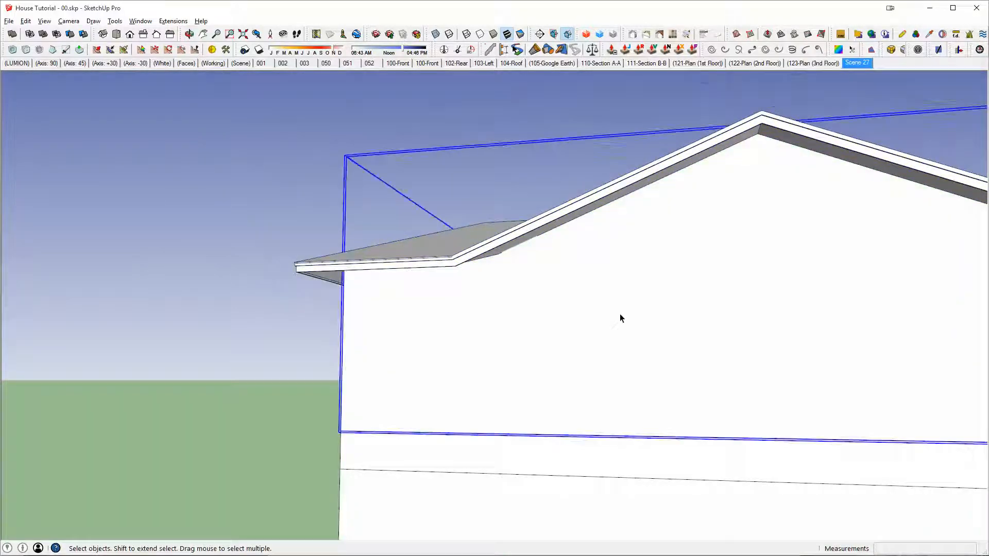
pyautogui.keyDown('shift'); pyautogui.doubleClick(474, 244); pyautogui.keyUp('shift')
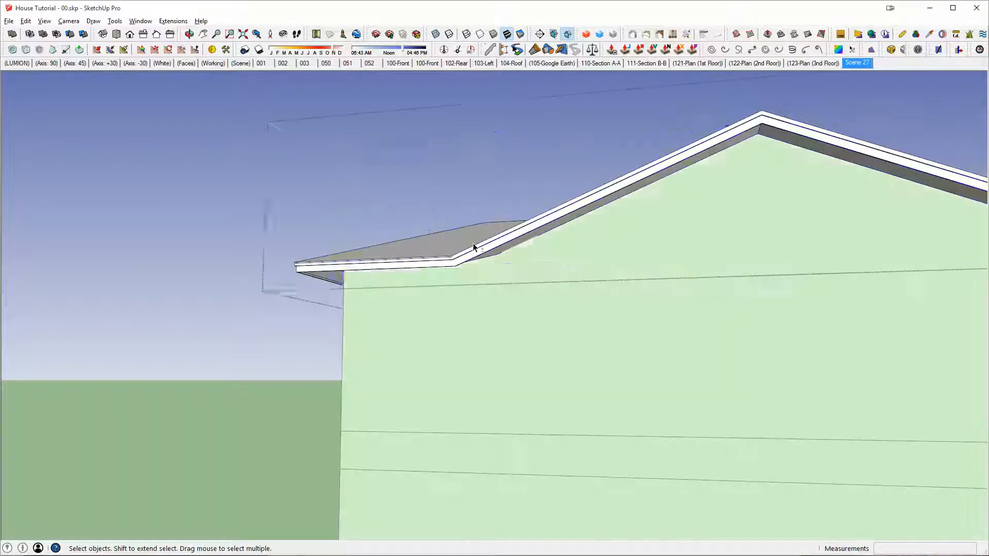
pyautogui.keyDown('shift'); pyautogui.click(474, 243); pyautogui.keyUp('shift')
pyautogui.hotkey('shift', 'h')
pyautogui.hotkey('shift', 'e')
pyautogui.hotkey('ctrl', 'a')
pyautogui.hotkey('ctrl', 't')
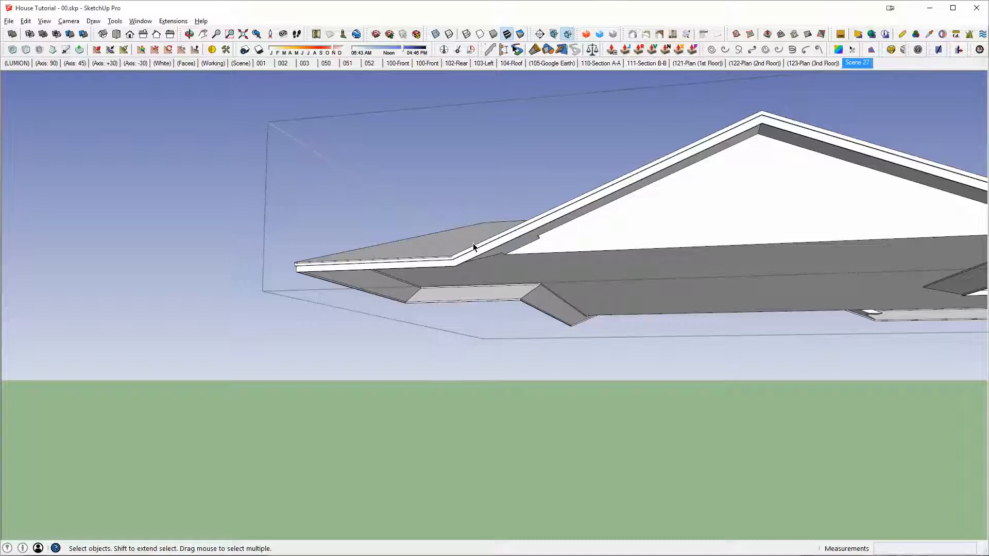
pyautogui.hotkey('shift', 'h')
# Step: Extend the soffit's inner edge line to its corner and erase the edges of the projecting jog
pyautogui.moveTo(532, 268)
pyautogui.mouseDown(button='middle')
pyautogui.moveTo(594, 256)
pyautogui.moveTo(541, 220)
pyautogui.moveTo(706, 254)
pyautogui.moveTo(570, 205)
pyautogui.moveTo(419, 218)
pyautogui.moveTo(502, 249)
pyautogui.moveTo(612, 184)
pyautogui.moveTo(614, 300)
pyautogui.moveTo(457, 285)
pyautogui.moveTo(541, 194)
pyautogui.moveTo(400, 162)
pyautogui.moveTo(481, 162)
pyautogui.moveTo(241, 115)
pyautogui.moveTo(259, 201)
pyautogui.moveTo(465, 303)
pyautogui.moveTo(407, 221)
pyautogui.moveTo(557, 453)
pyautogui.moveTo(581, 199)
pyautogui.moveTo(687, 122)
pyautogui.moveTo(700, 172)
pyautogui.moveTo(474, 176)
pyautogui.moveTo(524, 165)
pyautogui.moveTo(385, 166)
pyautogui.moveTo(156, 214)
pyautogui.moveTo(104, 190)
pyautogui.moveTo(598, 172)
pyautogui.moveTo(623, 131)
pyautogui.moveTo(557, 117)
pyautogui.mouseUp(button='middle')
pyautogui.press('l')
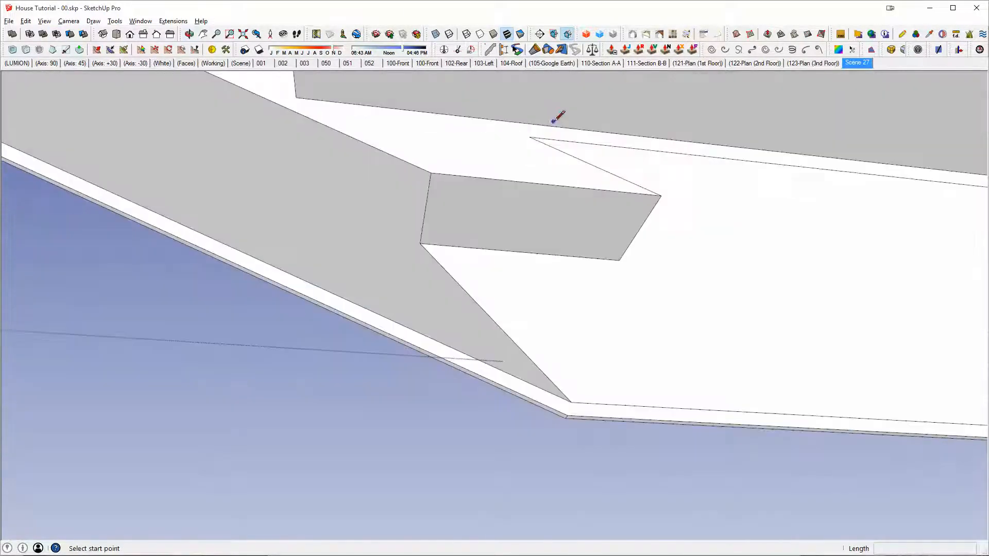
pyautogui.click(531, 137)
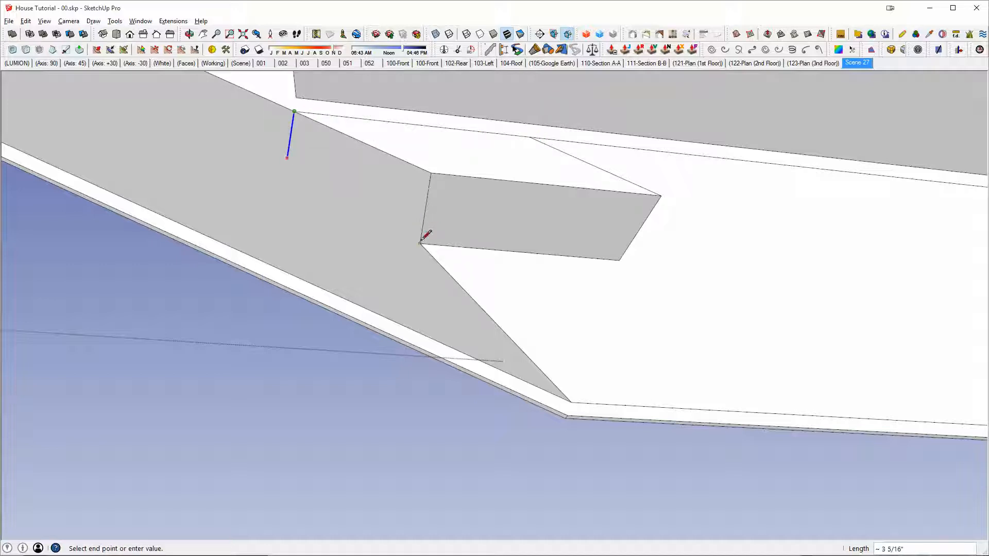
pyautogui.press('e')
pyautogui.click(661, 196)
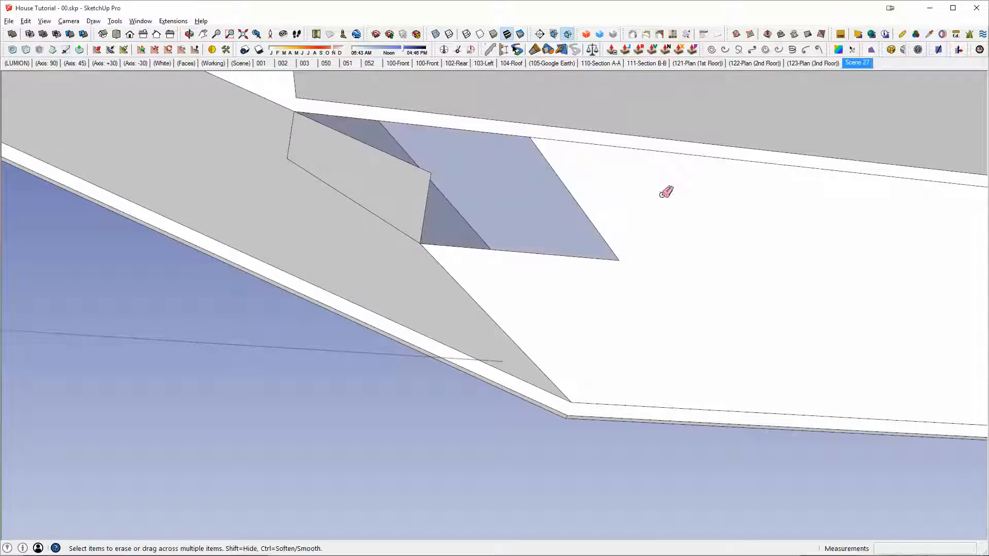
pyautogui.click(432, 171)
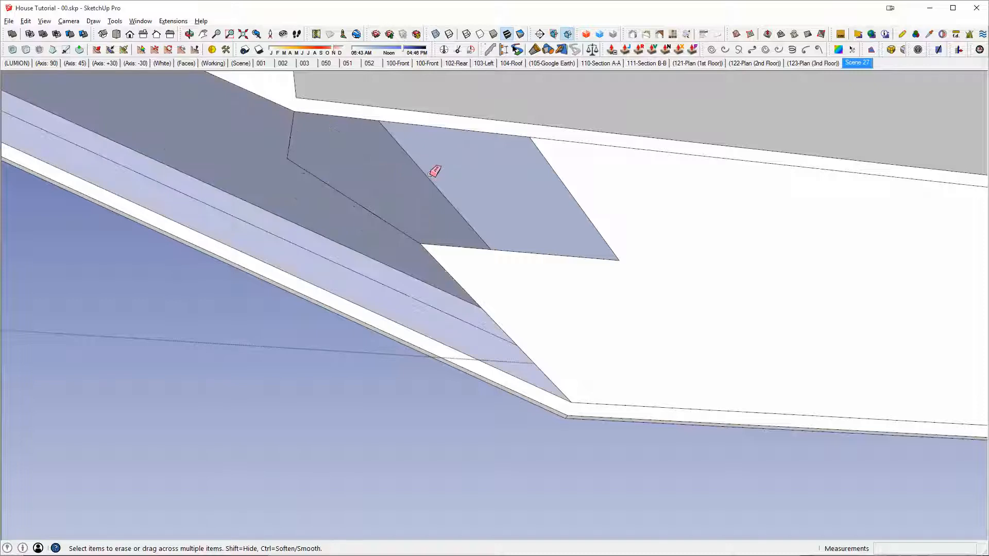
# Step: Draw the missing corner edge between the two soffit faces and erase the leftover jog edges
pyautogui.moveTo(434, 172); pyautogui.dragTo(657, 329, button='middle')
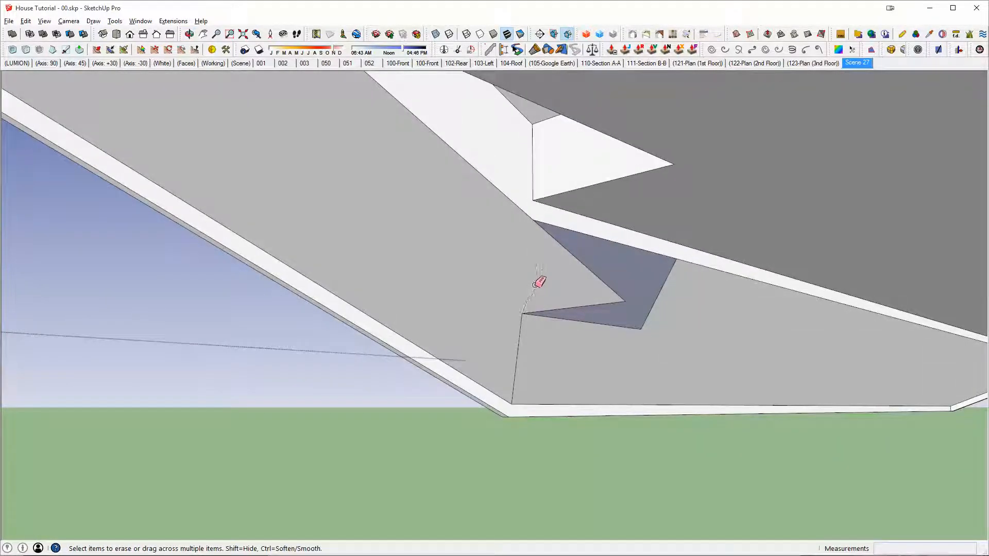
pyautogui.click(533, 221)
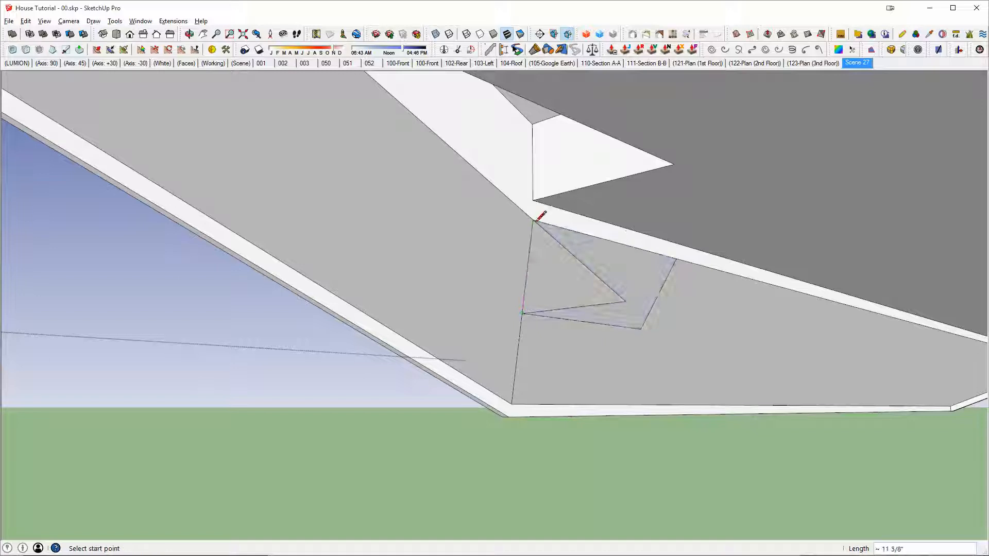
pyautogui.press('e')
# Step: Select the connected roof geometry to check it, close the roof group and show the rest of the house
pyautogui.press('space')
pyautogui.tripleClick(622, 311)
pyautogui.hotkey('shift', 'e')
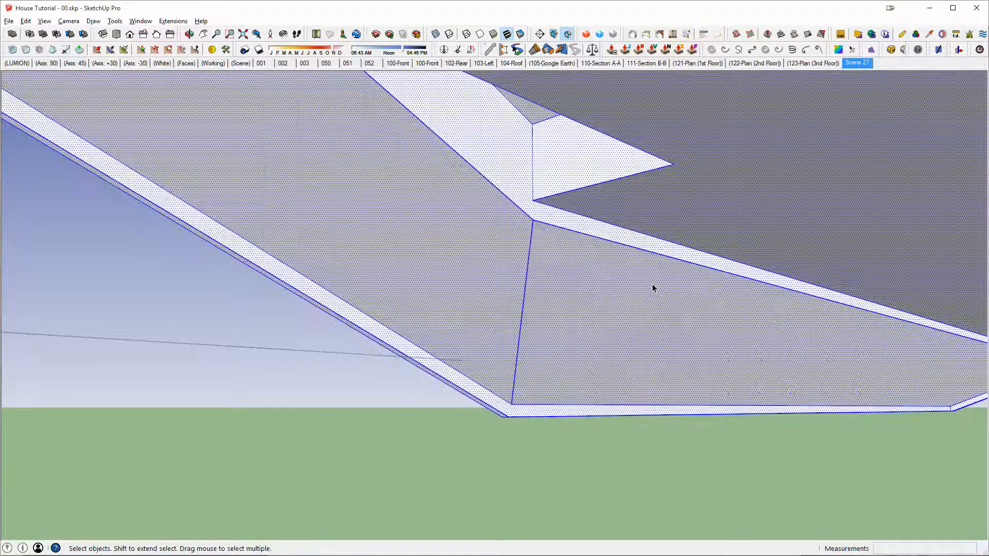
pyautogui.moveTo(652, 283)
pyautogui.mouseDown(button='middle')
pyautogui.moveTo(886, 206)
pyautogui.moveTo(654, 258)
pyautogui.moveTo(546, 269)
pyautogui.moveTo(567, 304)
pyautogui.moveTo(615, 289)
pyautogui.moveTo(653, 293)
pyautogui.moveTo(642, 313)
pyautogui.moveTo(654, 336)
pyautogui.mouseUp(button='middle')
pyautogui.hotkey('ctrl', 't')
pyautogui.click(661, 339)
pyautogui.press('x')
pyautogui.scroll(-3, 660, 338)
pyautogui.press('Escape')
pyautogui.scroll(-2, 634, 356)
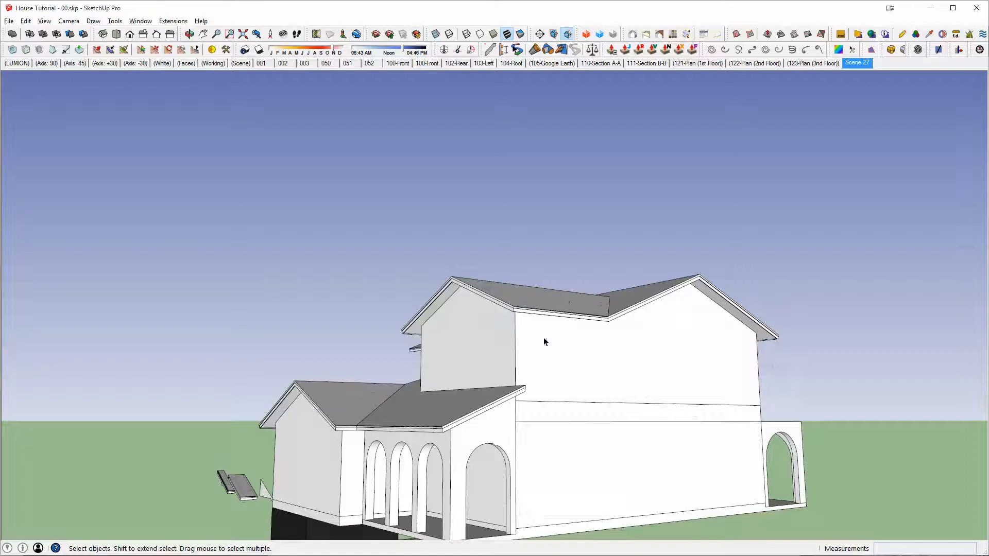
# Step: Reopen the upper roof group and put all its connected roof geometry into a nested group
pyautogui.moveTo(544, 342); pyautogui.dragTo(368, 340, button='middle')
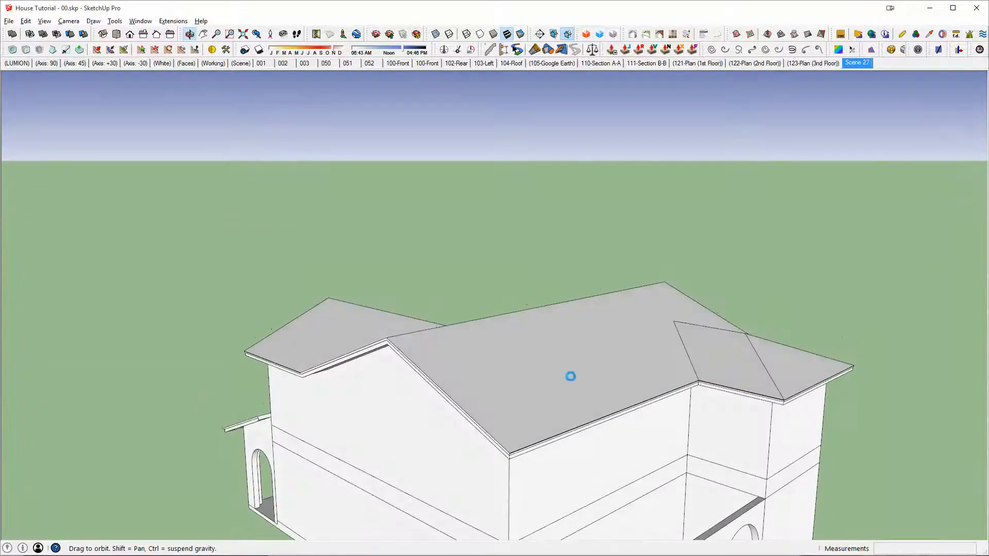
pyautogui.moveTo(604, 319); pyautogui.dragTo(495, 290, button='middle')
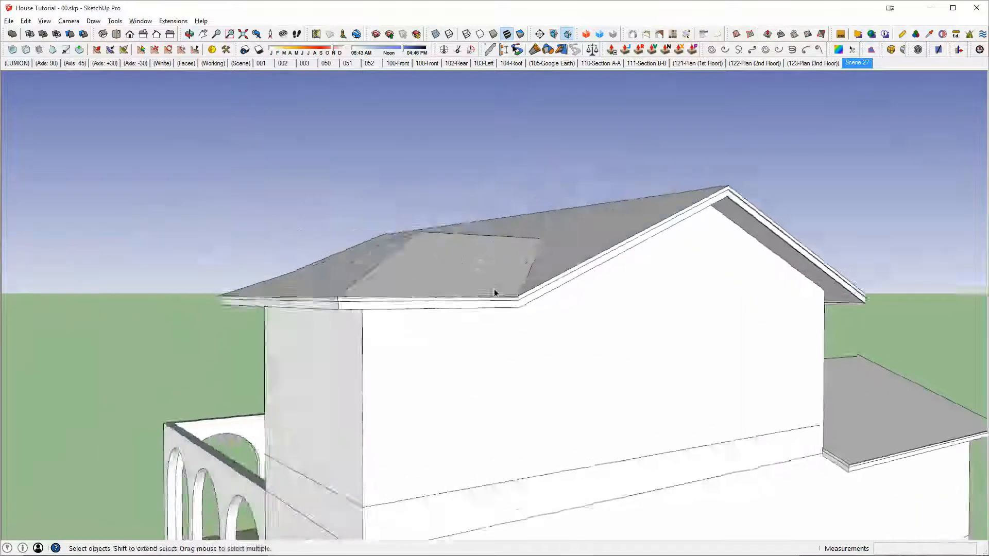
pyautogui.scroll(3, 510, 299)
pyautogui.scroll(-5, 541, 301)
pyautogui.moveTo(398, 297); pyautogui.dragTo(533, 240, button='middle')
pyautogui.moveTo(574, 287); pyautogui.dragTo(541, 330, button='middle')
pyautogui.doubleClick(476, 277)
pyautogui.moveTo(476, 277); pyautogui.dragTo(497, 323, button='middle')
pyautogui.tripleClick(477, 346)
pyautogui.hotkey('ctrl', 'g')
# Step: Draw a rectangle about 9' by 17' beside the roof's projecting hip and pull it up into a box
pyautogui.press('r')
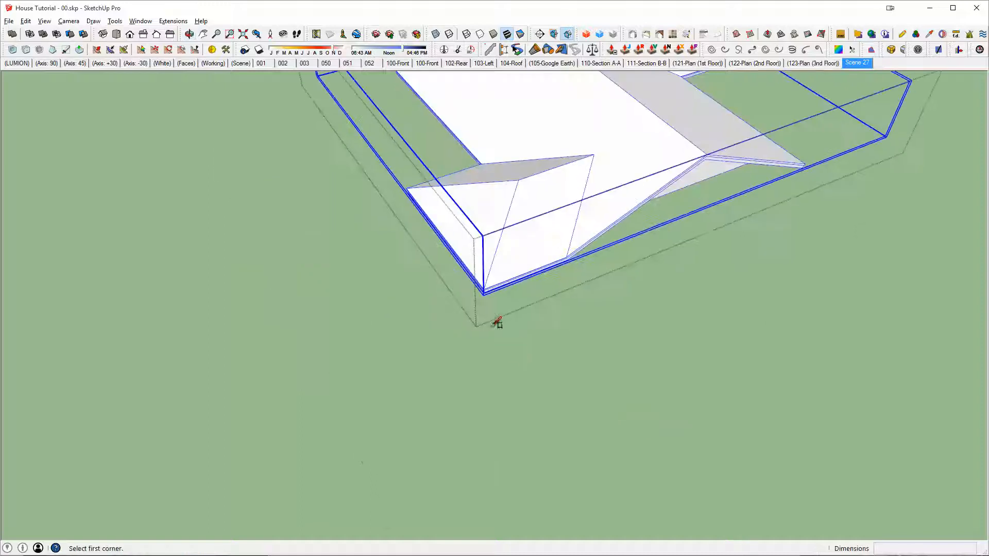
pyautogui.click(651, 246)
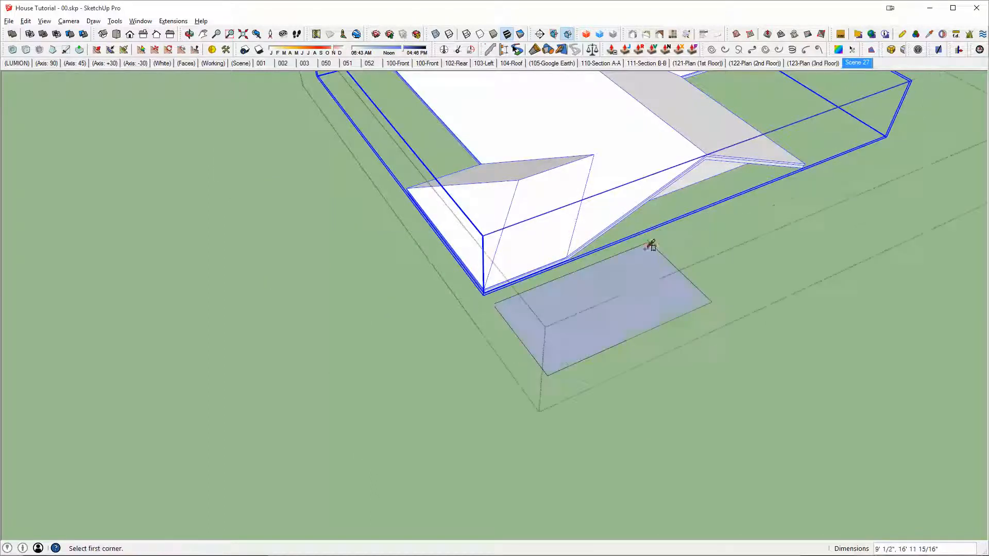
pyautogui.press('p')
pyautogui.click(614, 309)
pyautogui.click(624, 223)
# Step: Reduce the box with Push/Pull, pushing a face in about 5' 11"
pyautogui.scroll(3, 673, 269)
pyautogui.moveTo(576, 224); pyautogui.dragTo(718, 472, button='middle')
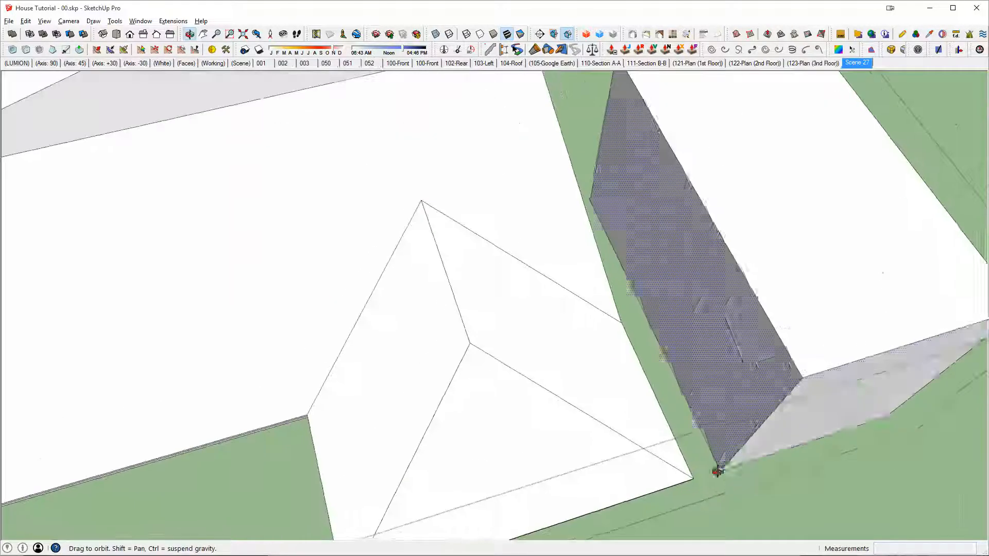
pyautogui.click(806, 391)
pyautogui.click(715, 307)
pyautogui.moveTo(702, 269); pyautogui.dragTo(394, 178, button='middle')
pyautogui.click(277, 163)
pyautogui.moveTo(256, 176); pyautogui.dragTo(711, 252, button='middle')
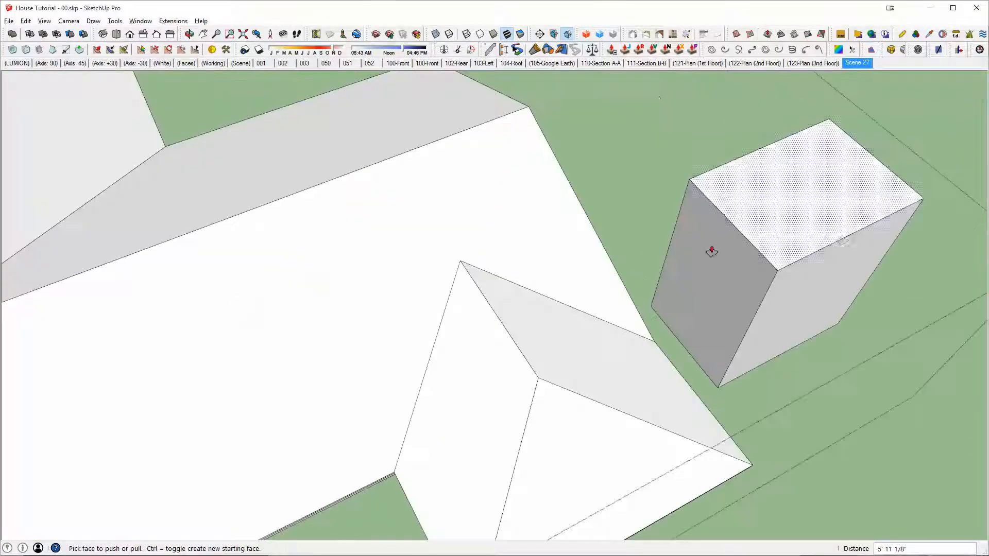
# Step: Pull the box's end and side faces until it overlaps the small hip roof, one of them about 3' 10"
pyautogui.moveTo(714, 315); pyautogui.dragTo(723, 247, button='middle')
pyautogui.click(723, 246)
pyautogui.click(667, 309)
pyautogui.click(691, 302)
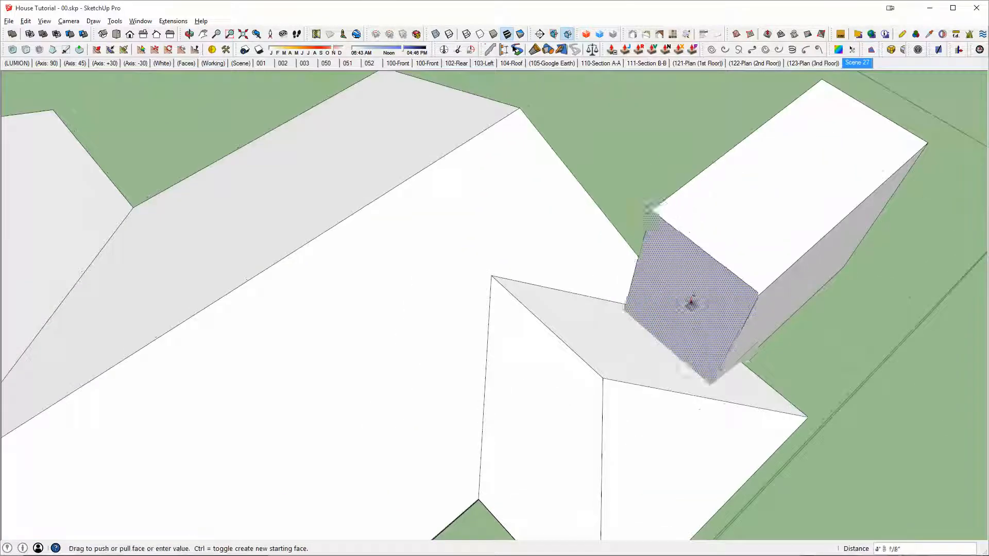
pyautogui.click(671, 309)
pyautogui.moveTo(671, 309); pyautogui.dragTo(704, 206, button='middle')
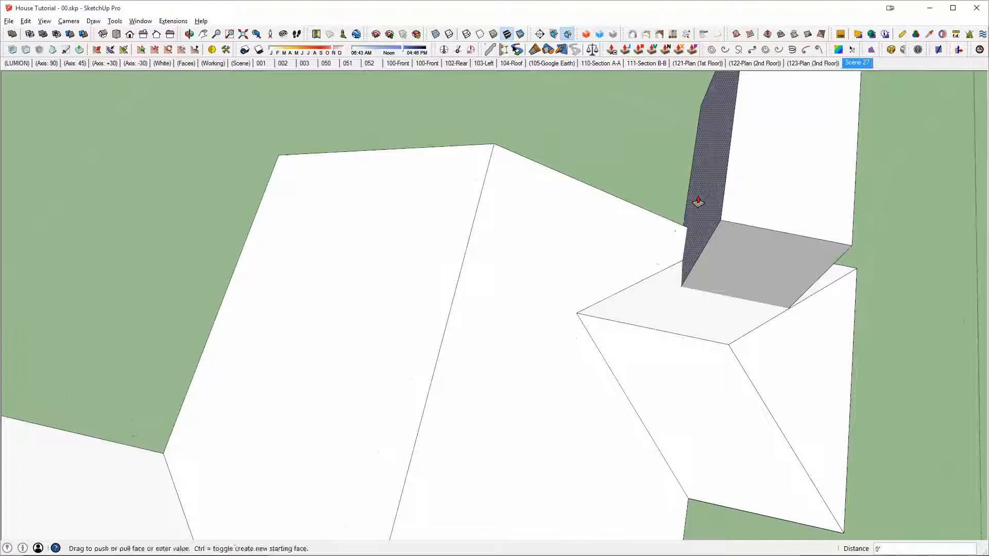
pyautogui.click(633, 197)
pyautogui.moveTo(634, 197); pyautogui.dragTo(589, 181, button='middle')
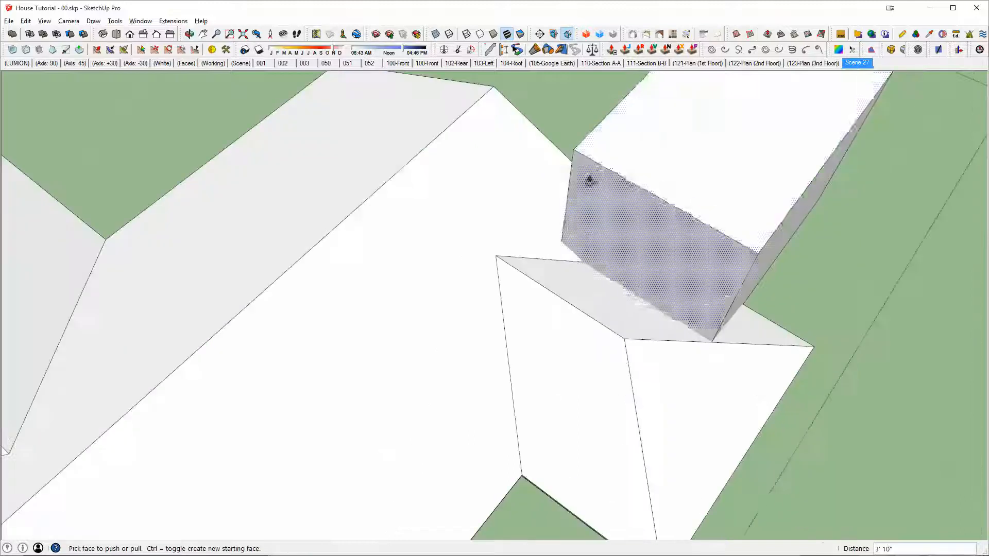
pyautogui.click(781, 248)
pyautogui.click(733, 227)
pyautogui.moveTo(733, 227); pyautogui.dragTo(576, 217, button='middle')
# Step: Select all of the box's geometry and make it a group
pyautogui.press('space')
pyautogui.tripleClick(643, 141)
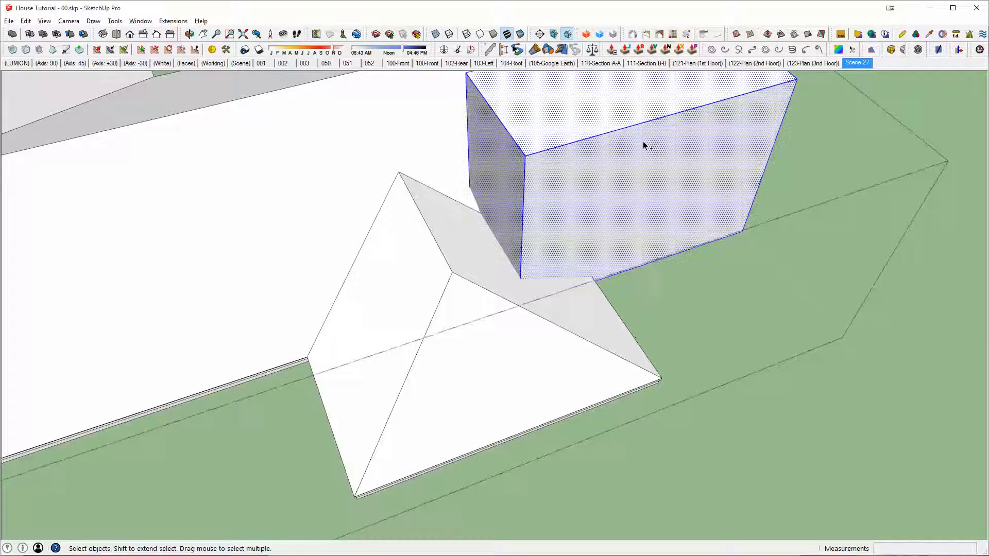
pyautogui.hotkey('ctrl', 'g')
# Step: Copy the roof and box groups together 120' along the red axis
pyautogui.scroll(-3, 643, 142)
pyautogui.moveTo(626, 158); pyautogui.dragTo(652, 223, button='middle')
pyautogui.scroll(-2, 652, 224)
pyautogui.hotkey('ctrl', 'a')
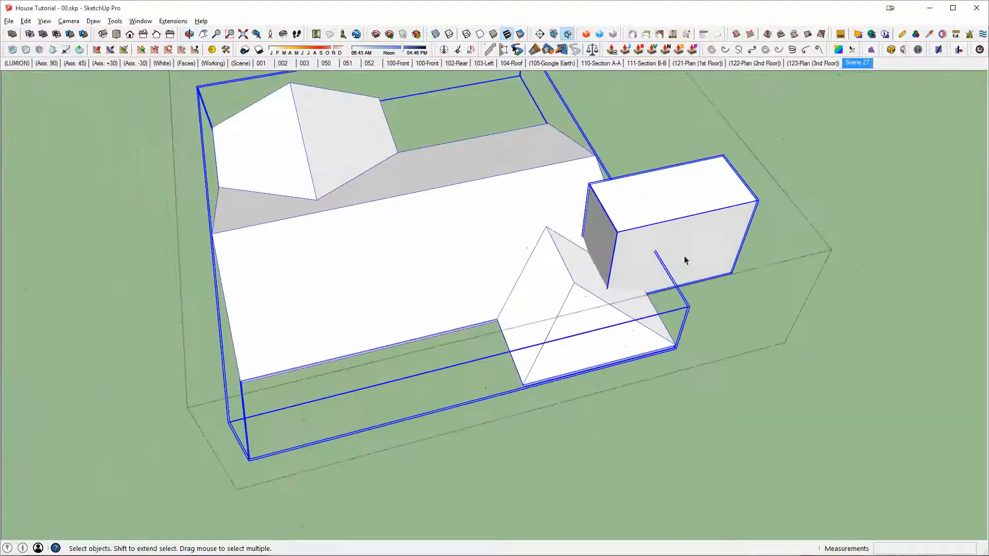
pyautogui.keyDown('shift'); pyautogui.moveTo(685, 260); pyautogui.dragTo(316, 263, button='middle'); pyautogui.keyUp('shift')
pyautogui.press('m')
pyautogui.click(315, 259)
pyautogui.press('ctrl')
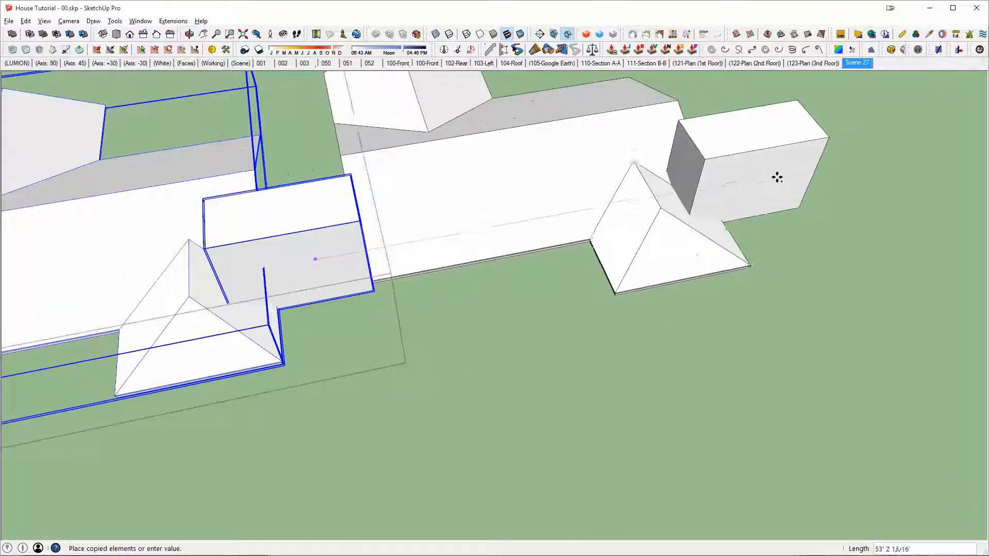
pyautogui.write('120')
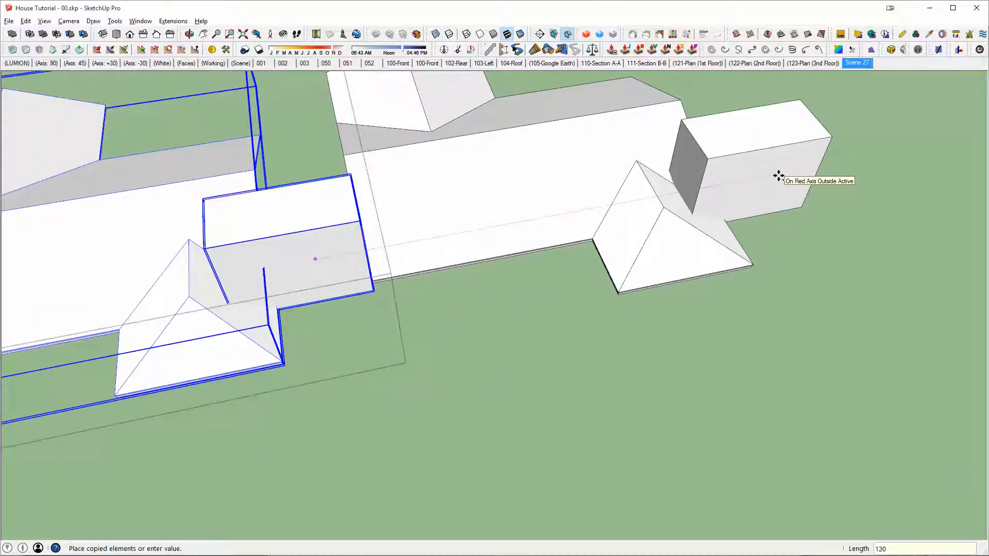
pyautogui.write("'")
pyautogui.press('Return')
# Step: Select the copied roof and box groups and apply the Intersect solid operation to keep only their overlap
pyautogui.press('e')
pyautogui.moveTo(394, 236); pyautogui.dragTo(360, 228)
pyautogui.keyDown('shift'); pyautogui.moveTo(793, 182); pyautogui.dragTo(407, 316, button='middle'); pyautogui.keyUp('shift')
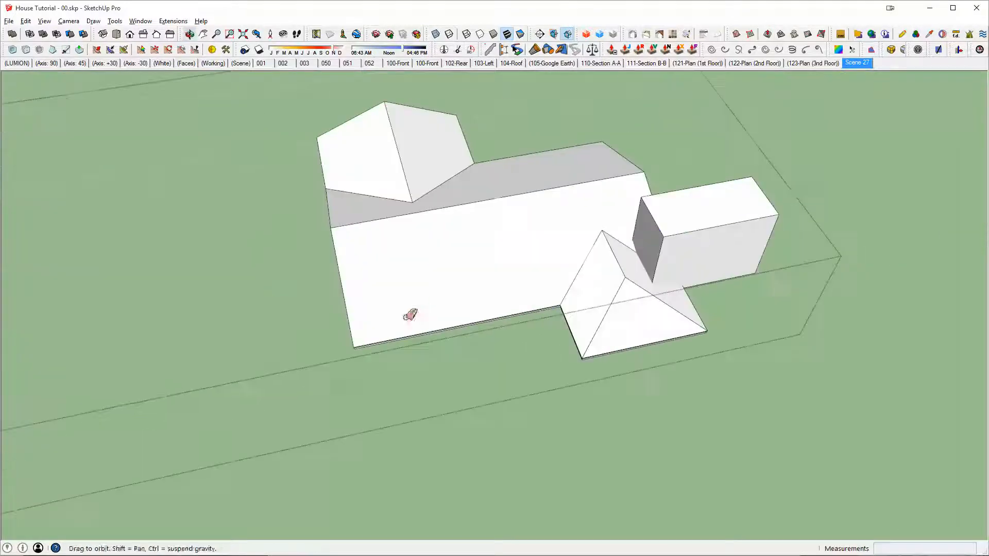
pyautogui.scroll(4, 698, 223)
pyautogui.press('space')
pyautogui.click(495, 222)
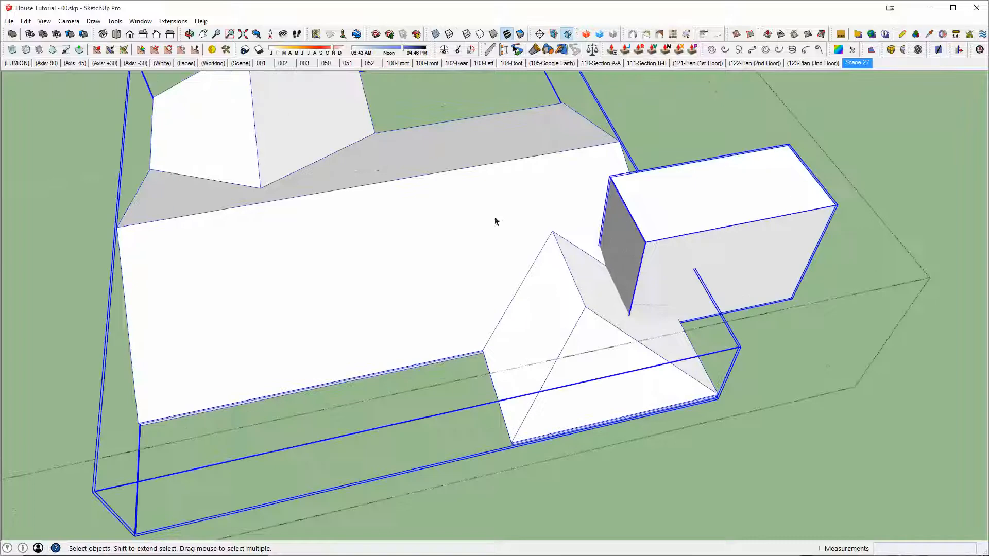
pyautogui.click(29, 34)
# Step: Examine the piece left by the intersection from below and from several sides, and clear the selection
pyautogui.moveTo(648, 288); pyautogui.dragTo(627, 292, button='middle')
pyautogui.scroll(6, 490, 263)
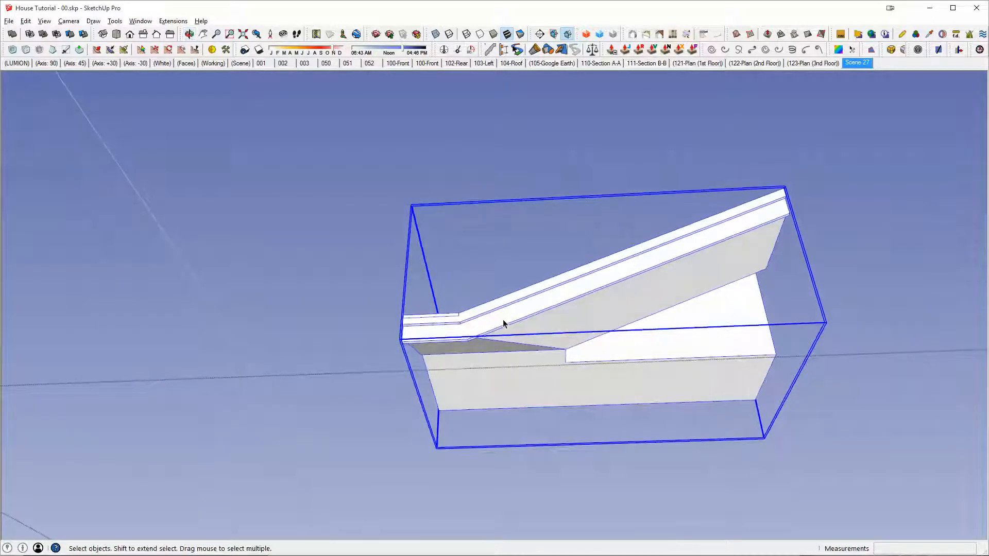
pyautogui.moveTo(504, 324); pyautogui.dragTo(194, 366, button='middle')
pyautogui.scroll(6, 485, 531)
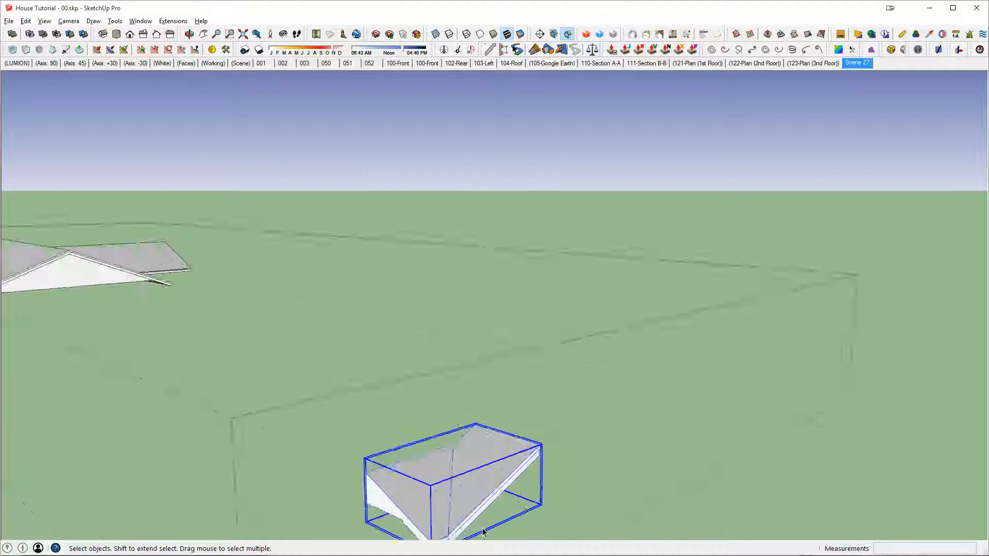
pyautogui.keyDown('shift'); pyautogui.moveTo(408, 450); pyautogui.dragTo(211, 274, button='middle'); pyautogui.keyUp('shift')
pyautogui.press('Escape')
pyautogui.press('Escape')
pyautogui.scroll(-2, 521, 377)
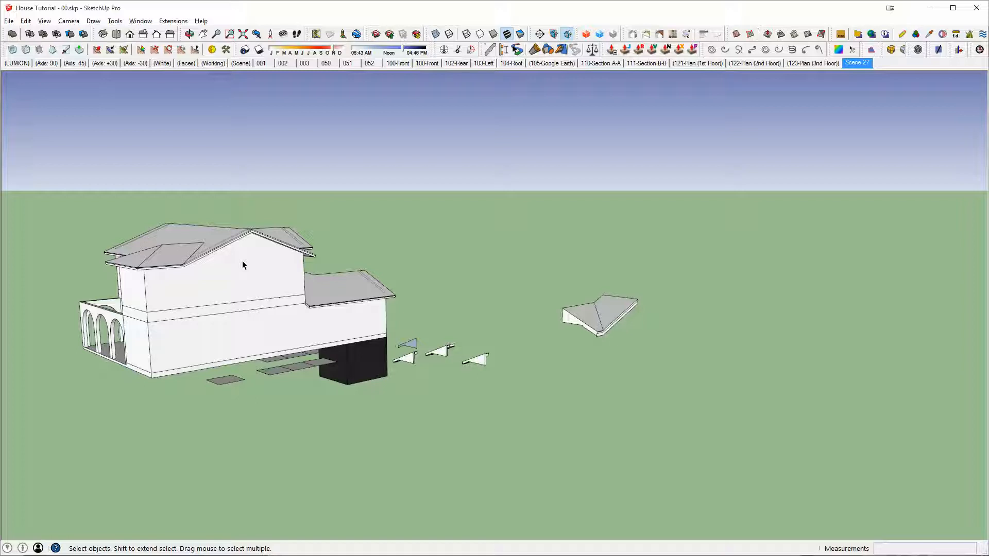
# Step: Open the group that holds the roof and the intersected piece, select the piece, and leave the group
pyautogui.click(603, 327)
pyautogui.scroll(2, 599, 317)
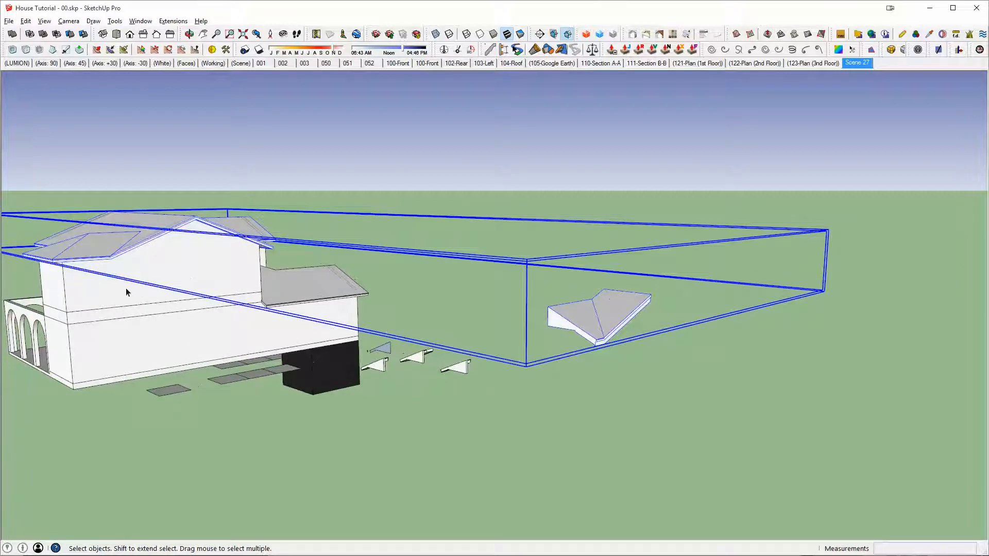
pyautogui.doubleClick(611, 310)
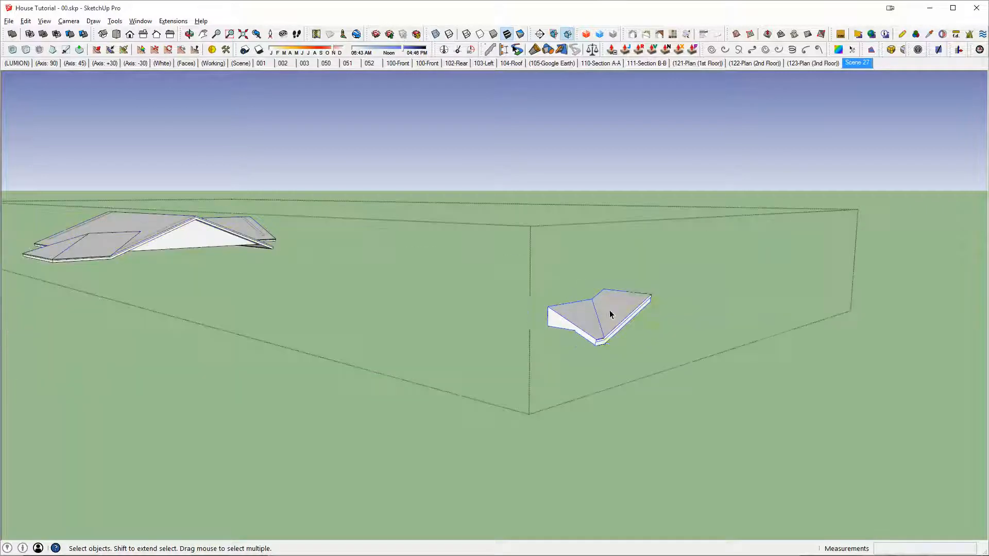
pyautogui.click(611, 310)
pyautogui.doubleClick(205, 238)
pyautogui.click(205, 238)
pyautogui.moveTo(206, 238); pyautogui.dragTo(347, 312, button='middle')
pyautogui.press('x')
pyautogui.press('Escape')
pyautogui.scroll(3, 598, 295)
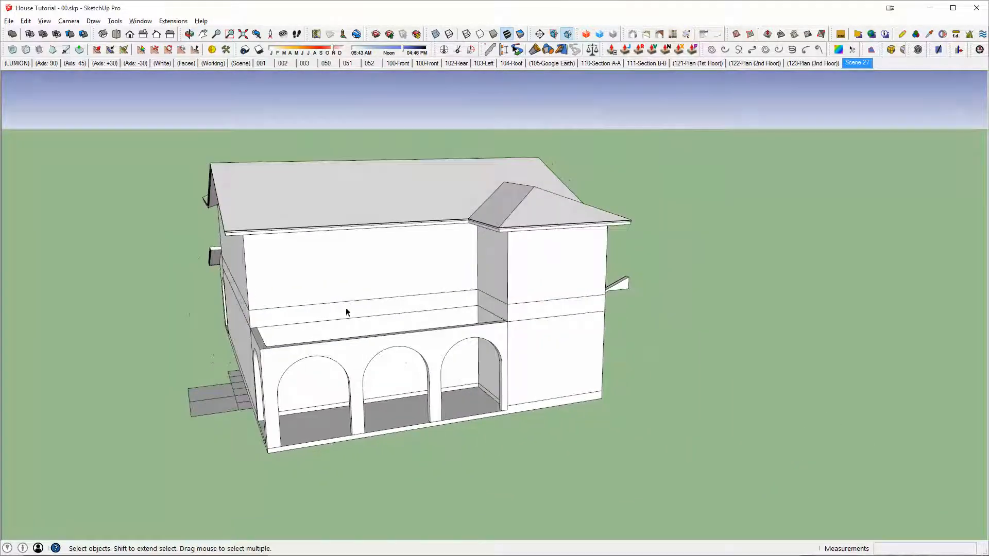
# Step: Switch to AutoCAD and examine the lower roof above the arches in the Rear Elevation - A (Spanish) drawing
pyautogui.hotkey('alt', 'Tab')
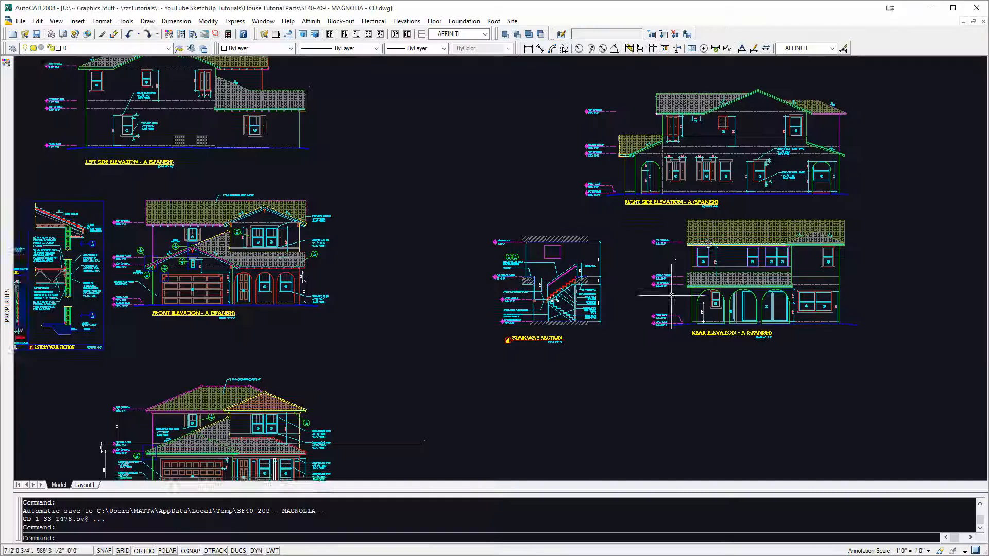
pyautogui.scroll(6, 716, 241)
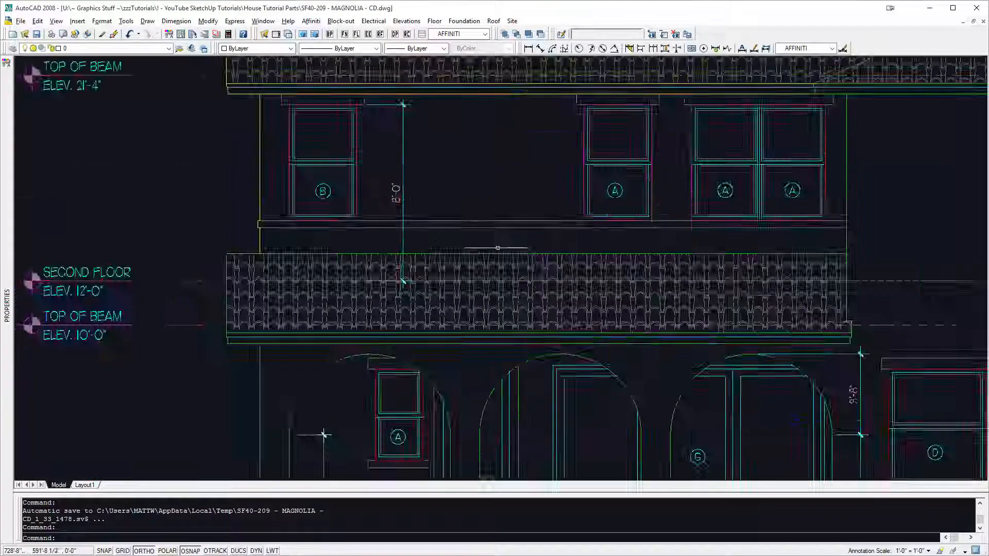
pyautogui.scroll(-2, 503, 249)
pyautogui.moveTo(503, 249); pyautogui.dragTo(564, 266, button='middle')
pyautogui.scroll(5, 533, 275)
pyautogui.moveTo(612, 287); pyautogui.dragTo(488, 272, button='middle')
pyautogui.scroll(-2, 488, 273)
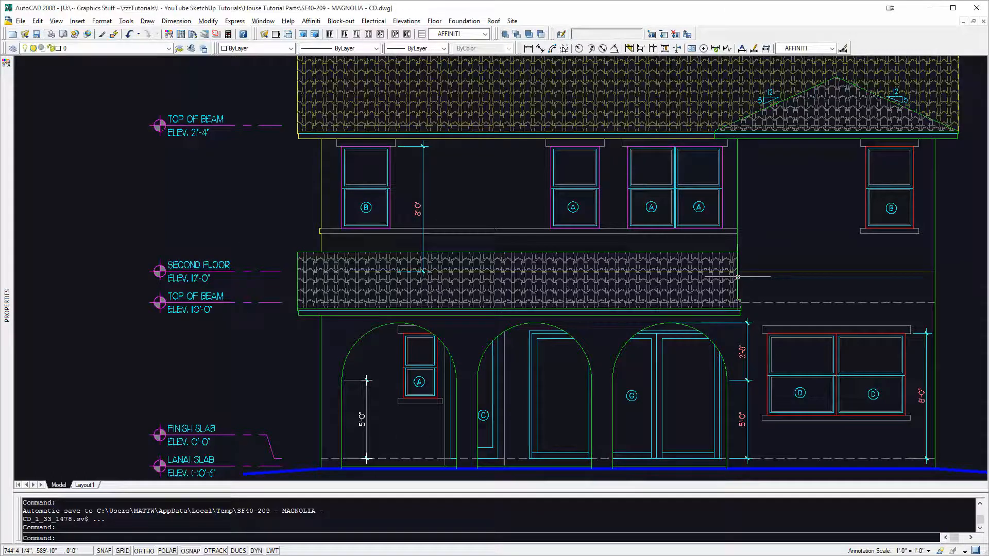
# Step: Switch back to SketchUp and place one of the loose sloped roof pieces at the outer corner of the arched lanai wall
pyautogui.hotkey('alt', 'Tab')
pyautogui.moveTo(469, 272)
pyautogui.mouseDown(button='middle')
pyautogui.moveTo(444, 299)
pyautogui.moveTo(273, 311)
pyautogui.mouseUp(button='middle')
pyautogui.scroll(2, 661, 326)
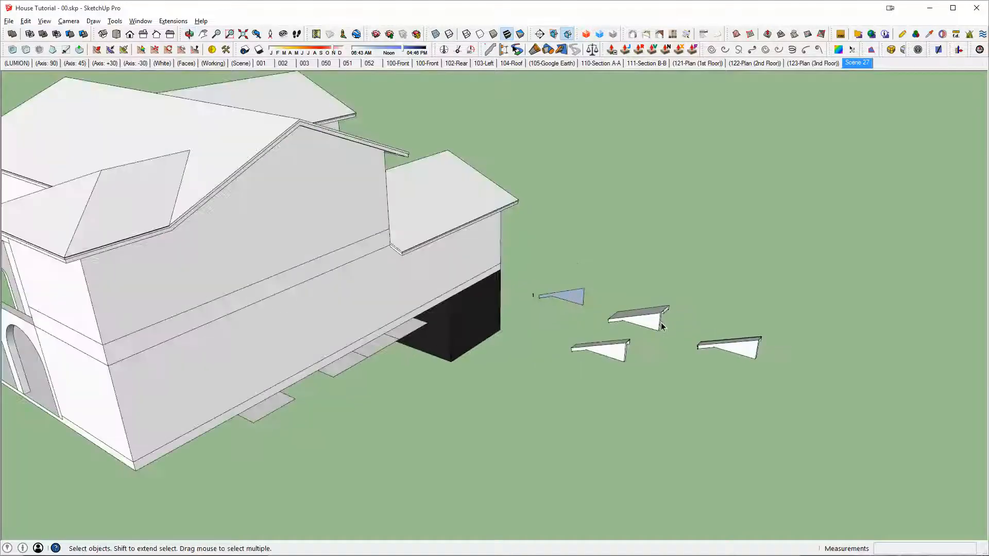
pyautogui.moveTo(483, 330)
pyautogui.mouseDown(button='middle')
pyautogui.moveTo(596, 409)
pyautogui.moveTo(697, 183)
pyautogui.moveTo(534, 243)
pyautogui.moveTo(545, 263)
pyautogui.mouseUp(button='middle')
pyautogui.click(626, 270)
pyautogui.moveTo(630, 289); pyautogui.dragTo(740, 400, button='middle')
pyautogui.scroll(2, 744, 444)
# Step: Rotate the roof piece to slope away from the house, in line with the lanai's short side wall
pyautogui.press('q')
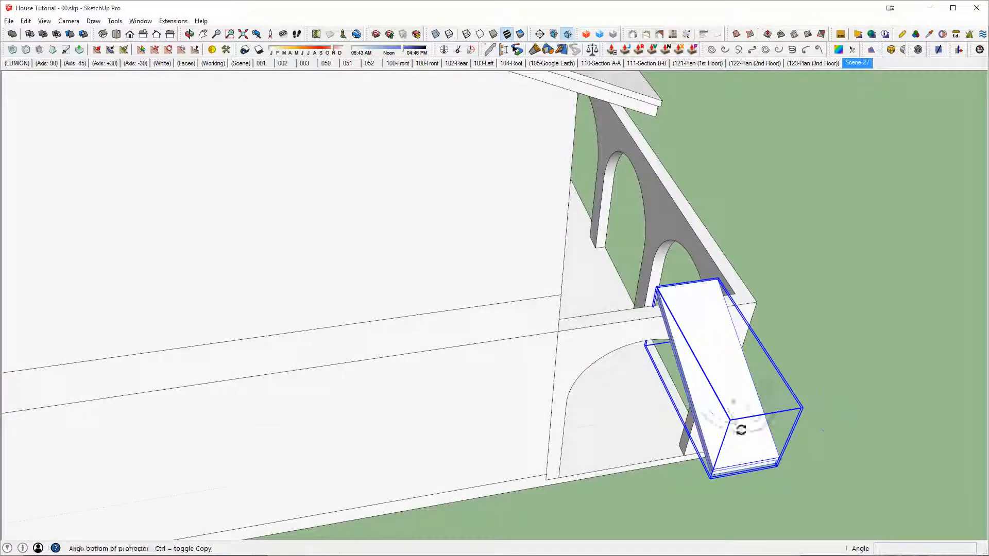
pyautogui.click(763, 416)
pyautogui.click(791, 397)
pyautogui.moveTo(790, 398); pyautogui.dragTo(662, 252, button='middle')
pyautogui.scroll(3, 734, 216)
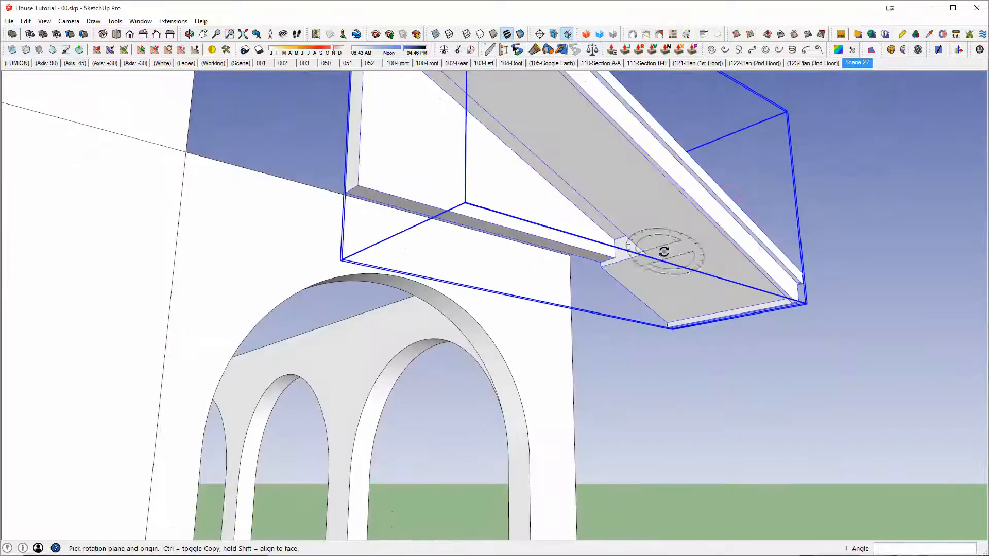
# Step: Move the roof piece by the corner of its underside notch onto the top outer corner of the lanai wall
pyautogui.press('m')
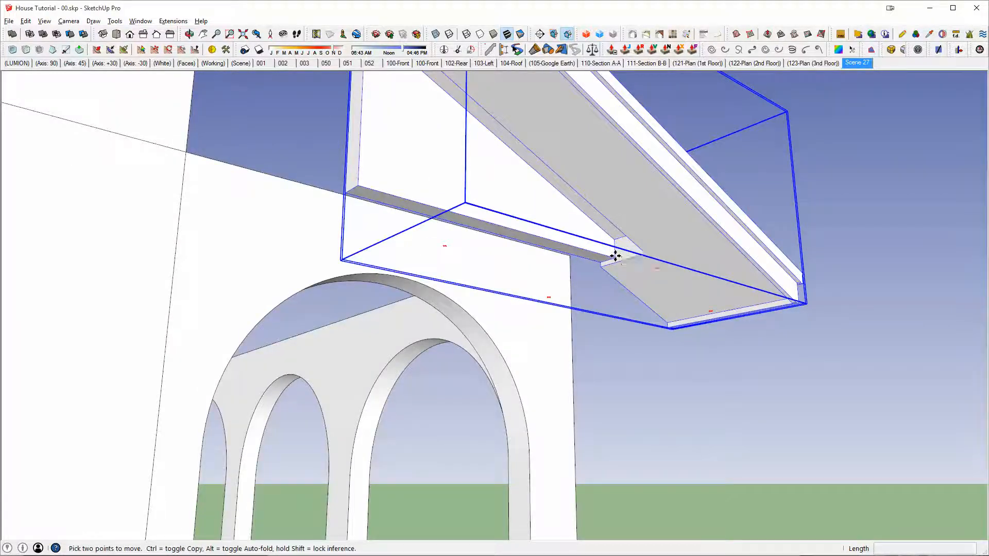
pyautogui.click(616, 256)
pyautogui.hotkey('alt', 'x')
pyautogui.click(570, 256)
pyautogui.hotkey('alt', 'x')
pyautogui.scroll(3, 578, 254)
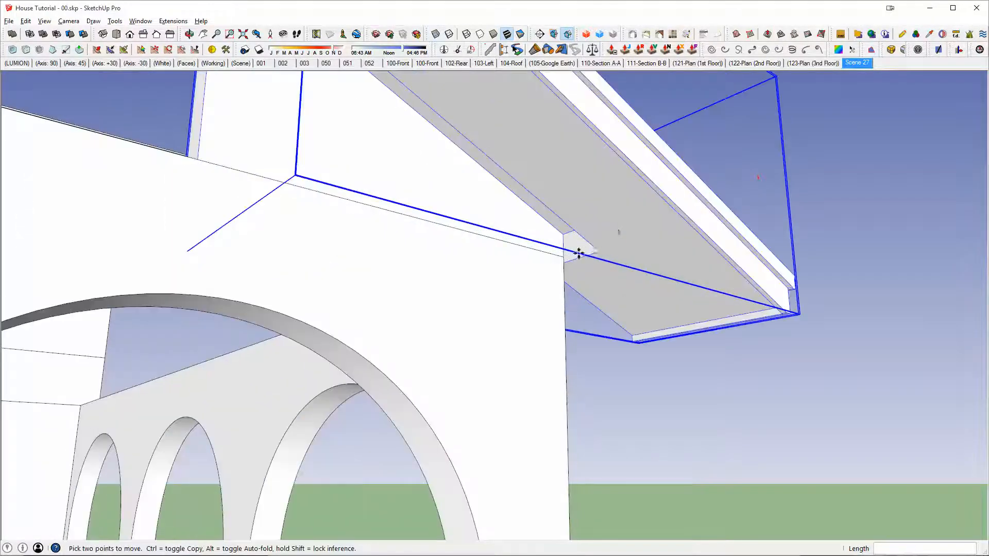
# Step: Open the lanai walls' nested group and draw an 8" line across the wall top from the inside corner
pyautogui.scroll(-5, 596, 250)
pyautogui.moveTo(537, 291); pyautogui.dragTo(562, 304, button='middle')
pyautogui.moveTo(562, 304); pyautogui.dragTo(561, 384, button='middle')
pyautogui.press('space')
pyautogui.doubleClick(677, 309)
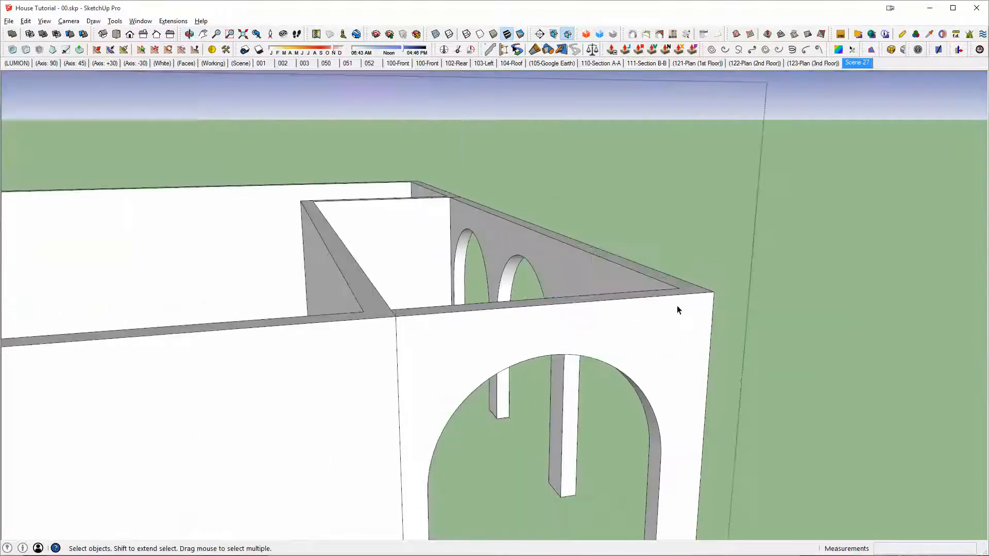
pyautogui.moveTo(677, 305); pyautogui.dragTo(693, 342, button='middle')
pyautogui.press('l')
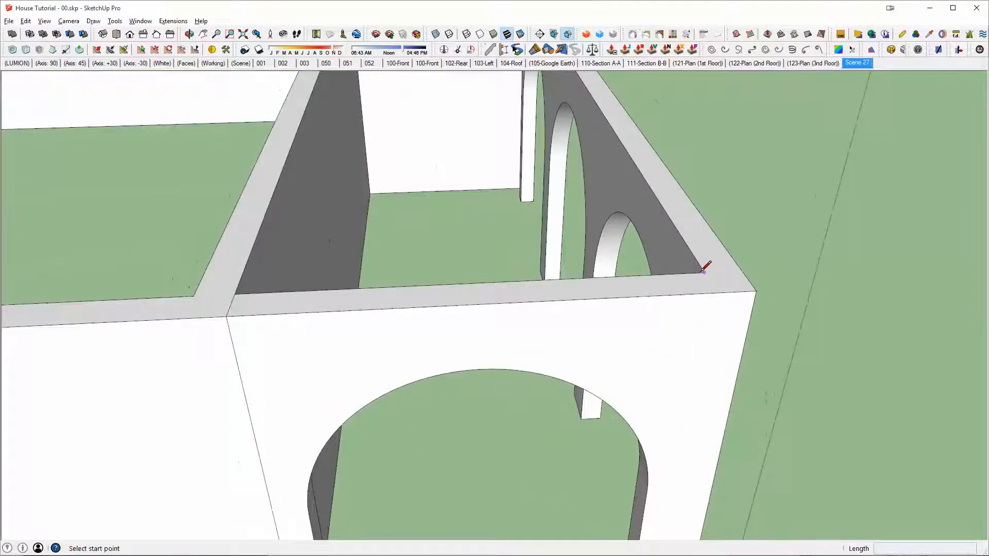
pyautogui.press('space')
pyautogui.doubleClick(672, 292)
pyautogui.press('l')
pyautogui.click(704, 273)
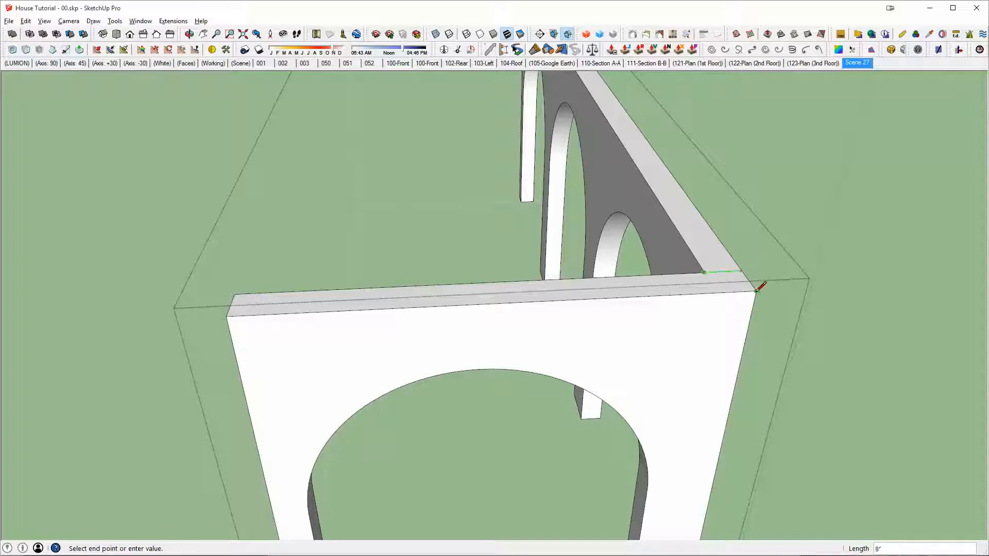
pyautogui.moveTo(743, 280)
pyautogui.mouseDown(button='middle')
pyautogui.moveTo(652, 349)
pyautogui.moveTo(711, 289)
pyautogui.moveTo(698, 253)
pyautogui.mouseUp(button='middle')
# Step: Push/Pull the top face of the lanai's short side wall to the underside of the roof piece
pyautogui.press('p')
pyautogui.click(645, 325)
pyautogui.press('h')
pyautogui.press('x')
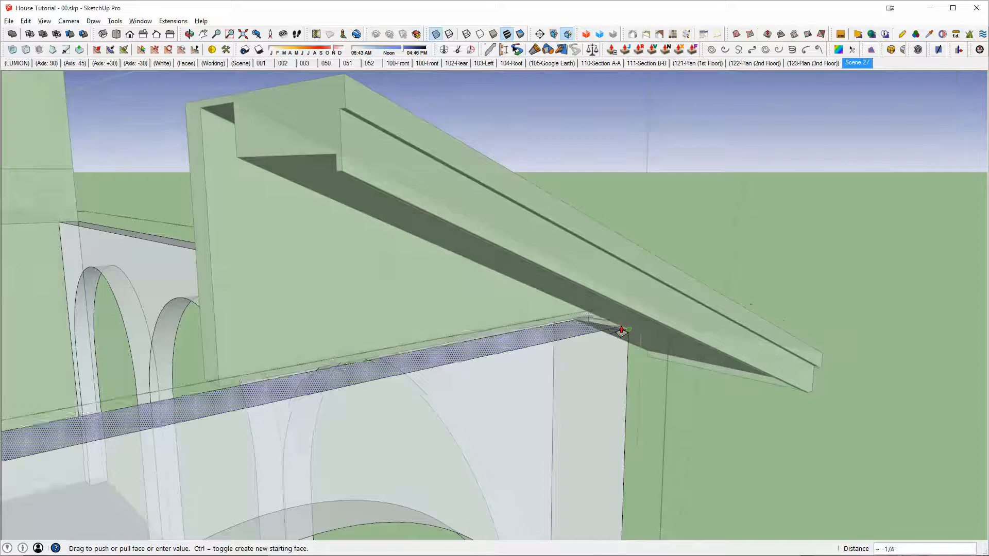
pyautogui.scroll(3, 618, 331)
pyautogui.moveTo(607, 327); pyautogui.dragTo(485, 340, button='middle')
pyautogui.click(581, 267)
pyautogui.press('x')
# Step: Raise the short side wall's top edge at the house end about 2' 15/16" along the blue axis to slope the wall top
pyautogui.press('space')
pyautogui.tripleClick(420, 411)
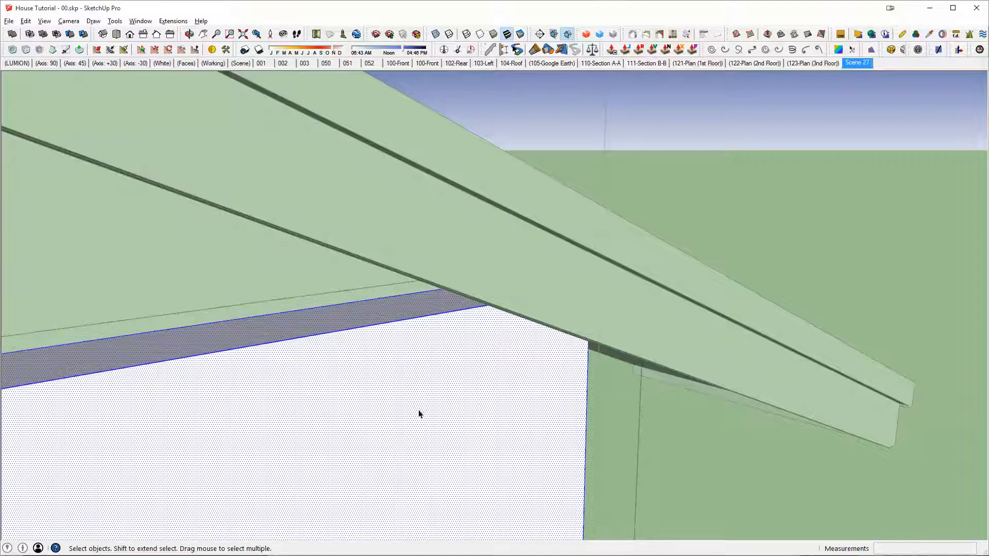
pyautogui.scroll(-1, 420, 412)
pyautogui.scroll(-1, 437, 403)
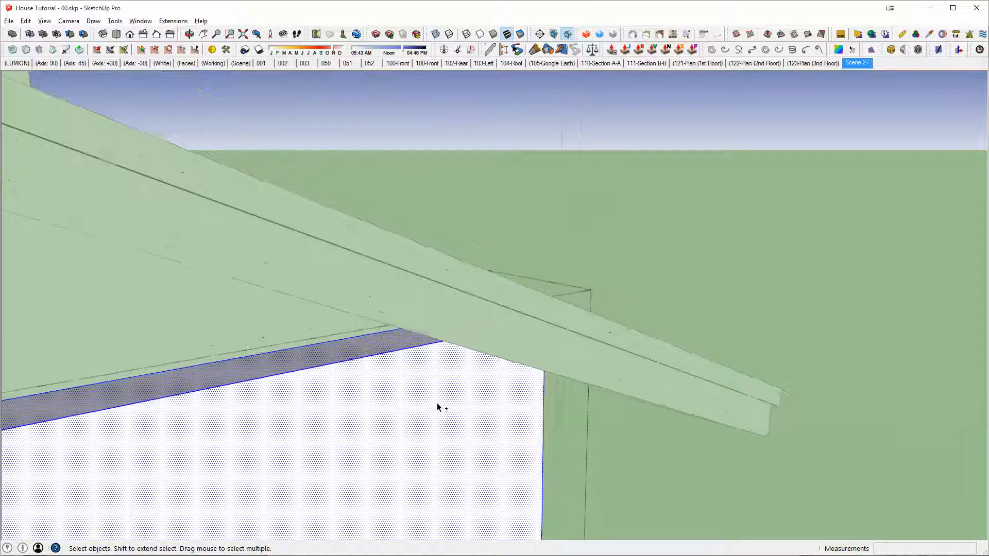
pyautogui.press('h')
pyautogui.scroll(-3, 437, 403)
pyautogui.moveTo(437, 403); pyautogui.dragTo(556, 392, button='middle')
pyautogui.scroll(-2, 401, 373)
pyautogui.moveTo(402, 373); pyautogui.dragTo(625, 323, button='middle')
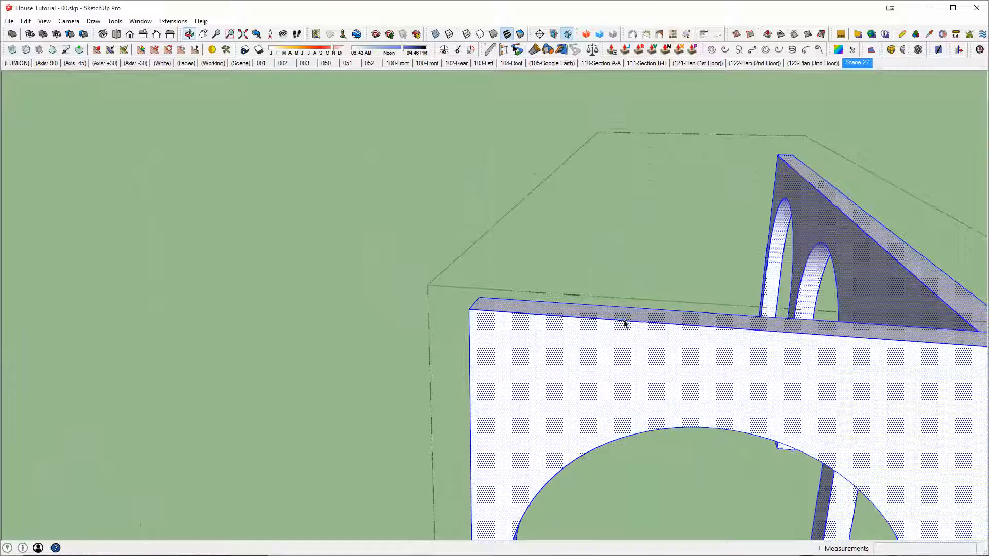
pyautogui.hotkey('ctrl', 't')
pyautogui.moveTo(478, 320); pyautogui.dragTo(533, 292, button='middle')
pyautogui.press('m')
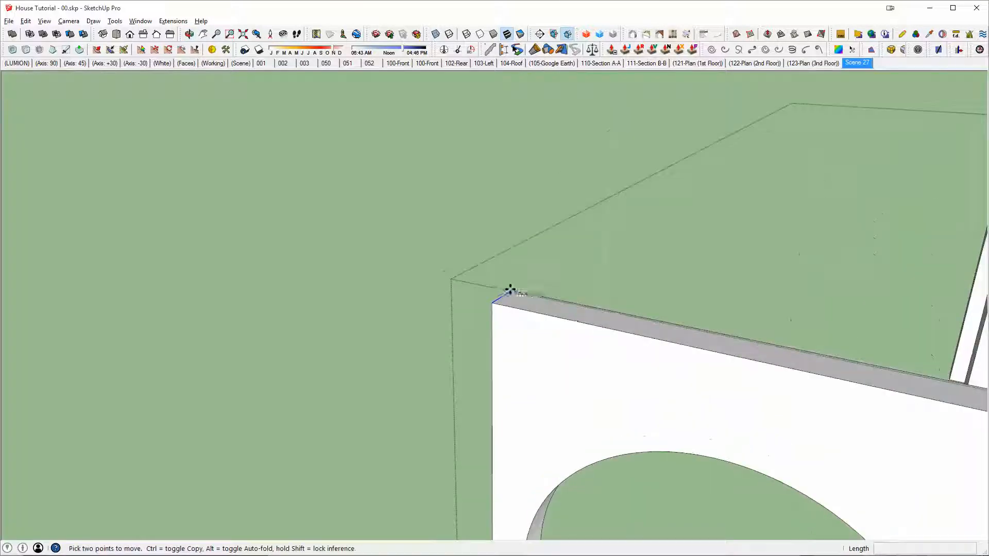
pyautogui.click(510, 290)
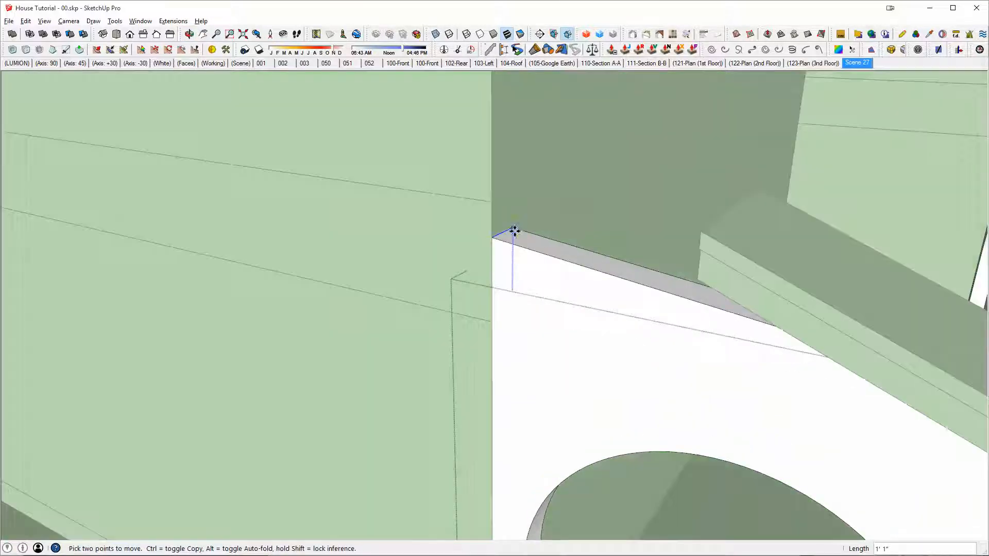
pyautogui.moveTo(514, 230); pyautogui.dragTo(843, 313, button='middle')
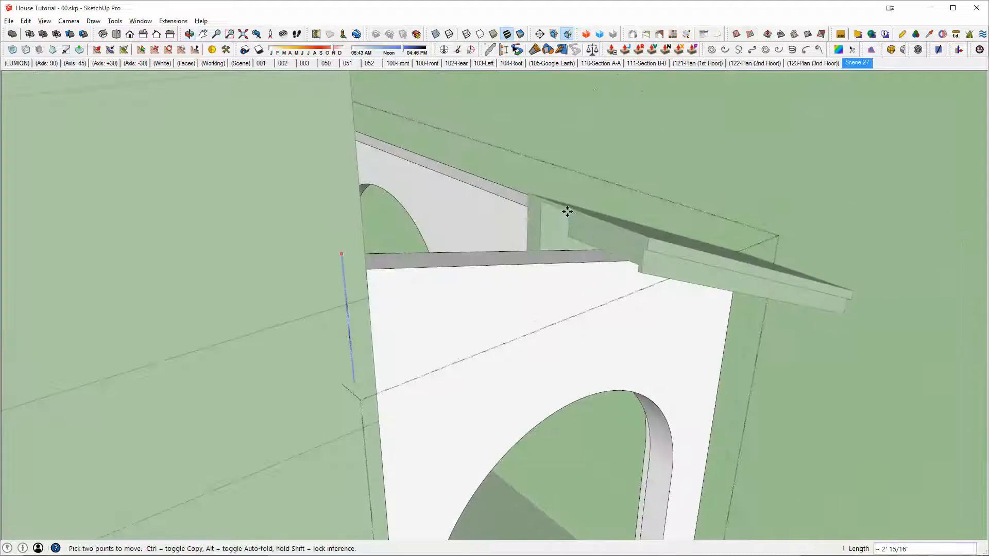
# Step: Open the roof piece and move its upper end face to the house wall to extend the slope
pyautogui.scroll(5, 567, 221)
pyautogui.moveTo(567, 223); pyautogui.dragTo(614, 88, button='middle')
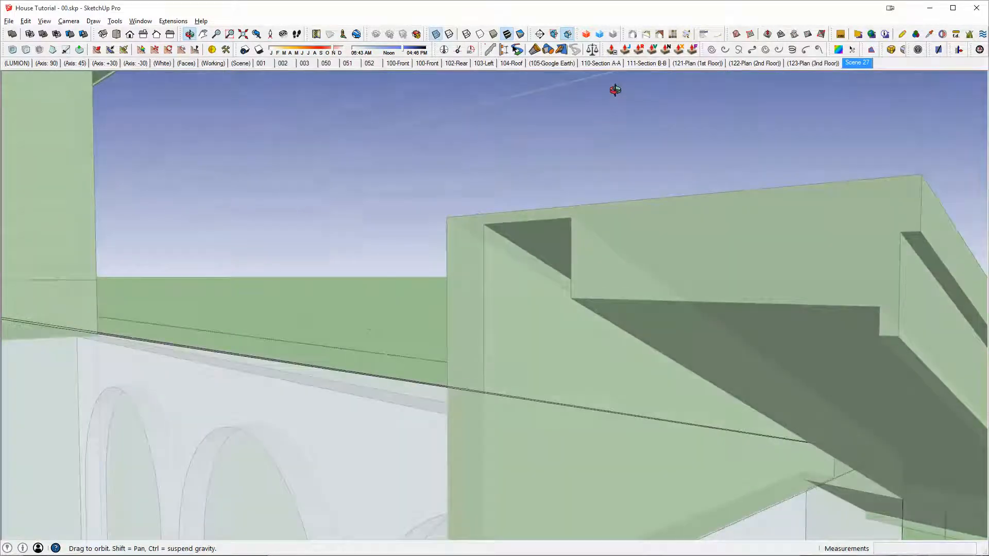
pyautogui.moveTo(554, 230); pyautogui.dragTo(549, 270, button='middle')
pyautogui.moveTo(679, 413); pyautogui.dragTo(678, 462, button='middle')
pyautogui.moveTo(654, 407); pyautogui.dragTo(597, 273, button='middle')
pyautogui.press('m')
pyautogui.press('i')
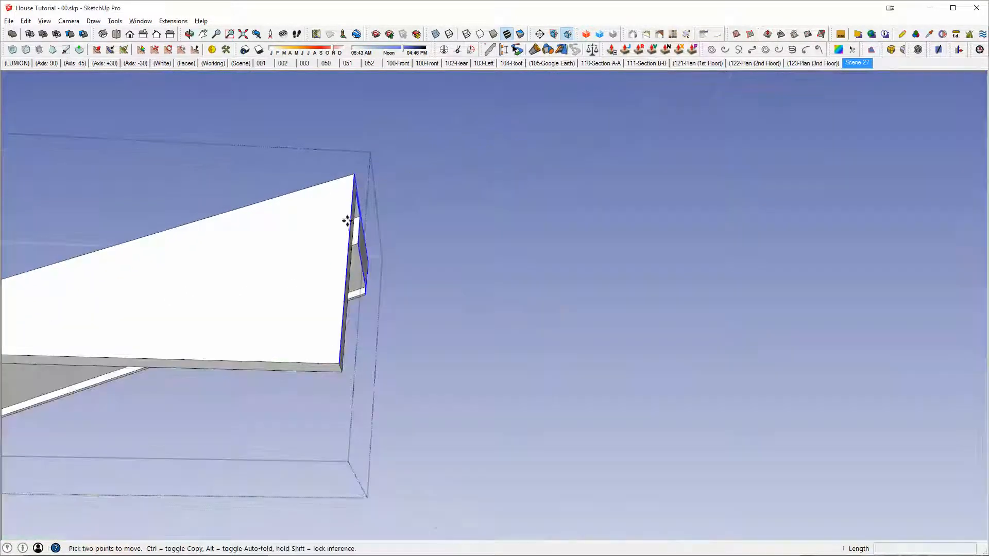
pyautogui.press('i')
pyautogui.moveTo(326, 226); pyautogui.dragTo(798, 453, button='middle')
pyautogui.scroll(4, 469, 264)
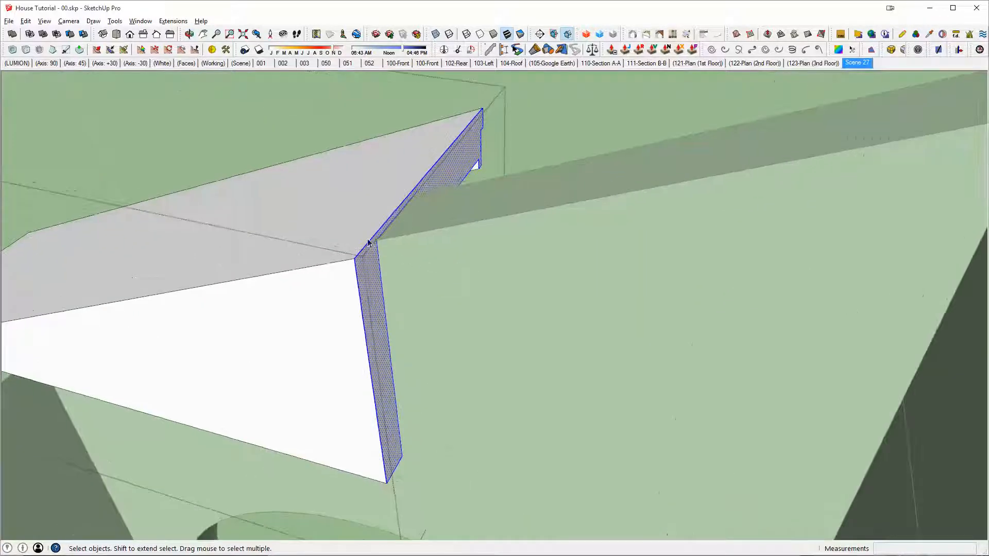
pyautogui.click(379, 238)
pyautogui.moveTo(380, 238); pyautogui.dragTo(804, 117, button='middle')
pyautogui.click(797, 132)
# Step: Move the bottom edge of the roof piece's house end down about 1' 6 7/16", level with the lanai wall's top corner
pyautogui.press('x')
pyautogui.scroll(-3, 688, 250)
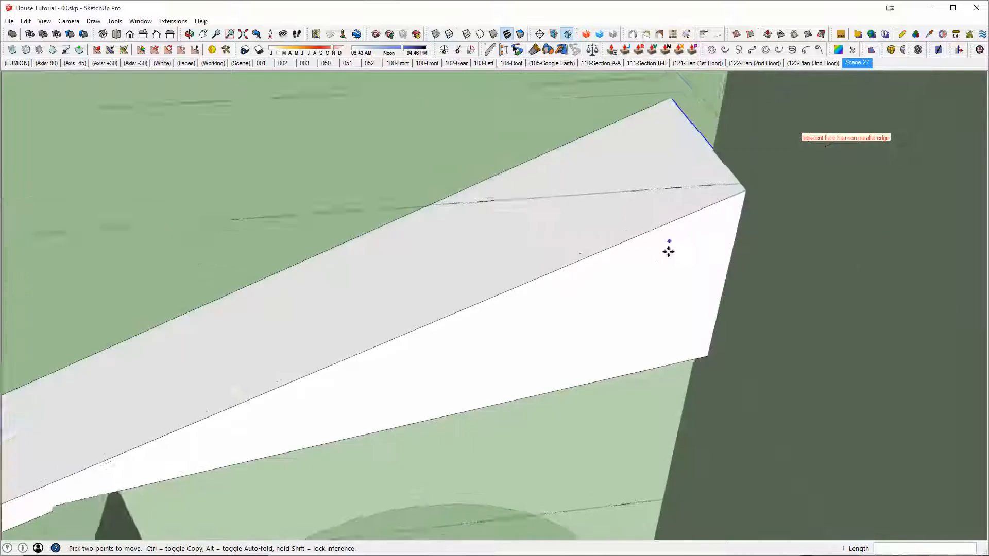
pyautogui.moveTo(670, 250); pyautogui.dragTo(706, 172, button='middle')
pyautogui.press('i')
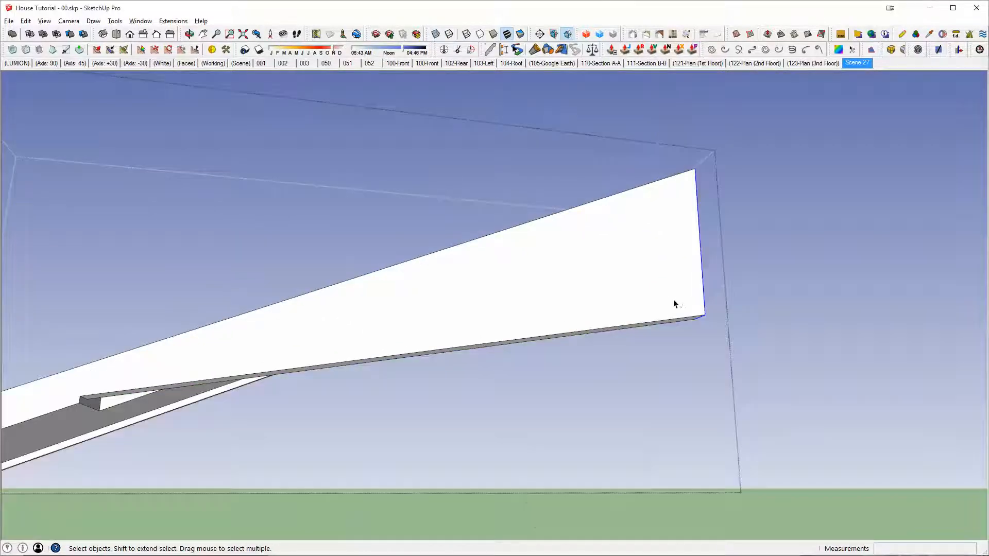
pyautogui.click(704, 313)
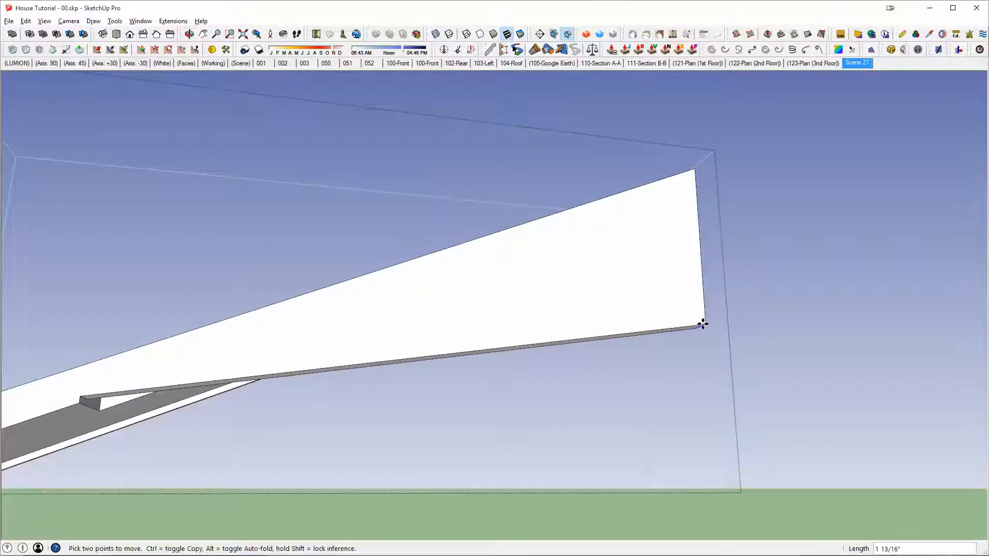
pyautogui.press('i')
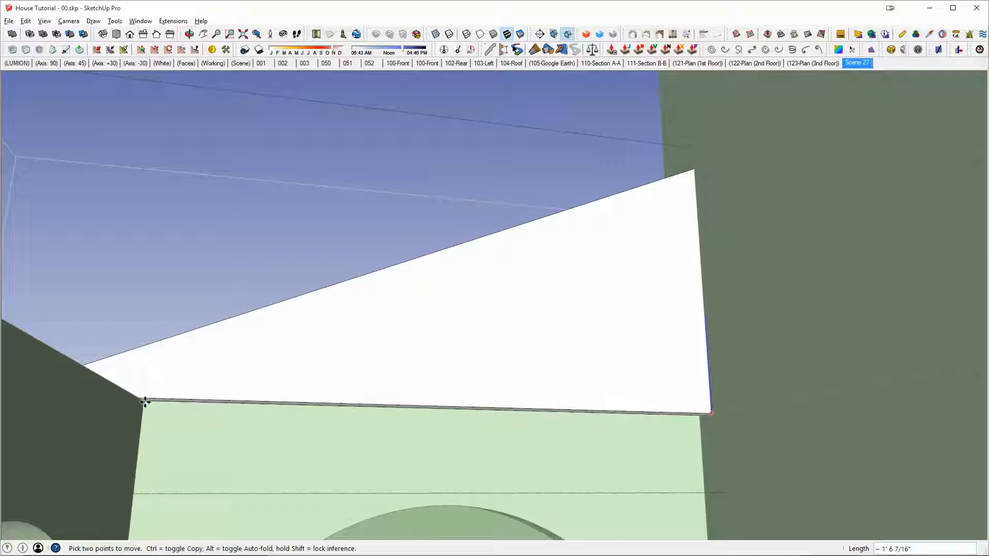
pyautogui.click(145, 401)
# Step: Undo the extension and reshaping of the lanai roof piece's house end
pyautogui.moveTo(145, 401); pyautogui.dragTo(630, 437, button='middle')
pyautogui.scroll(-5, 630, 437)
pyautogui.moveTo(707, 388); pyautogui.dragTo(291, 228, button='middle')
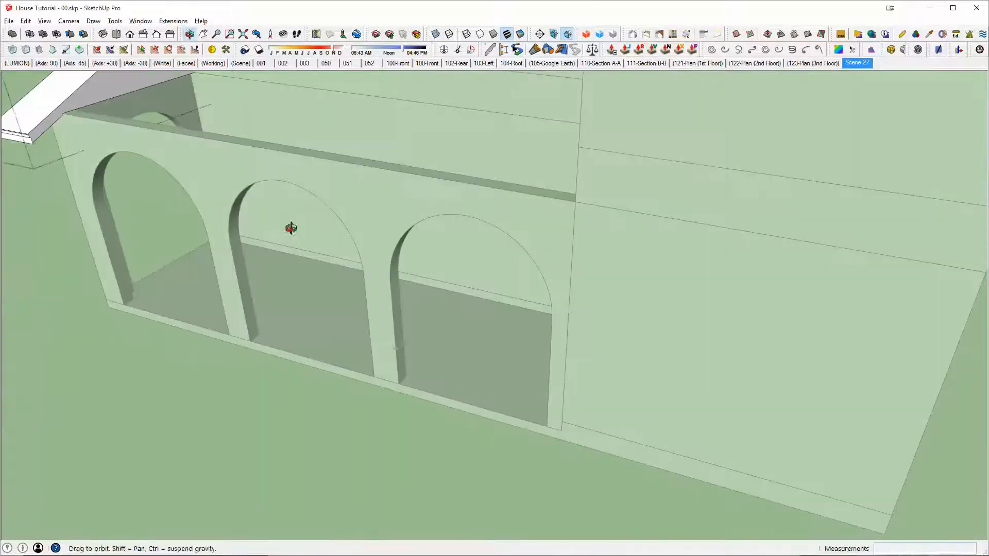
pyautogui.moveTo(349, 203); pyautogui.dragTo(436, 294, button='middle')
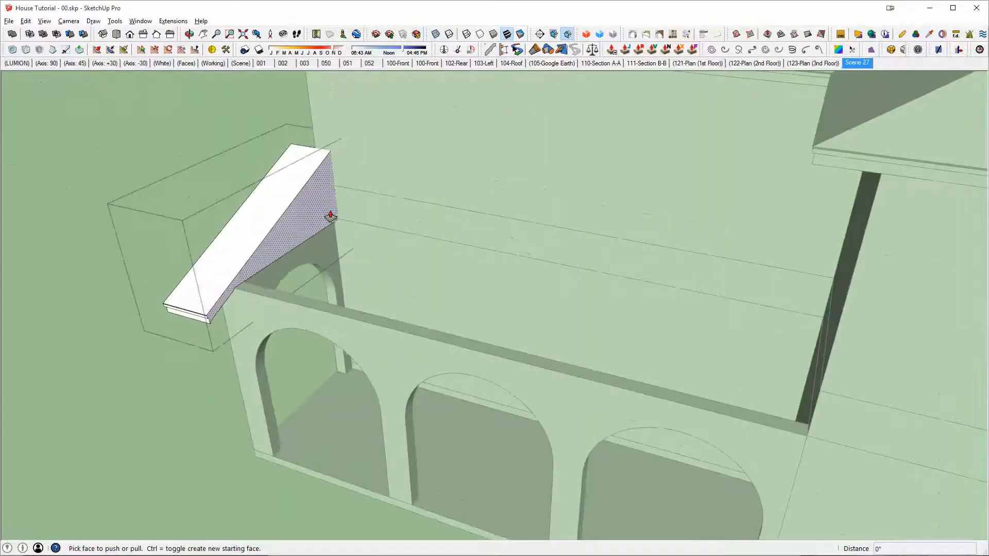
pyautogui.moveTo(324, 216); pyautogui.dragTo(354, 258, button='middle')
pyautogui.scroll(8, 354, 326)
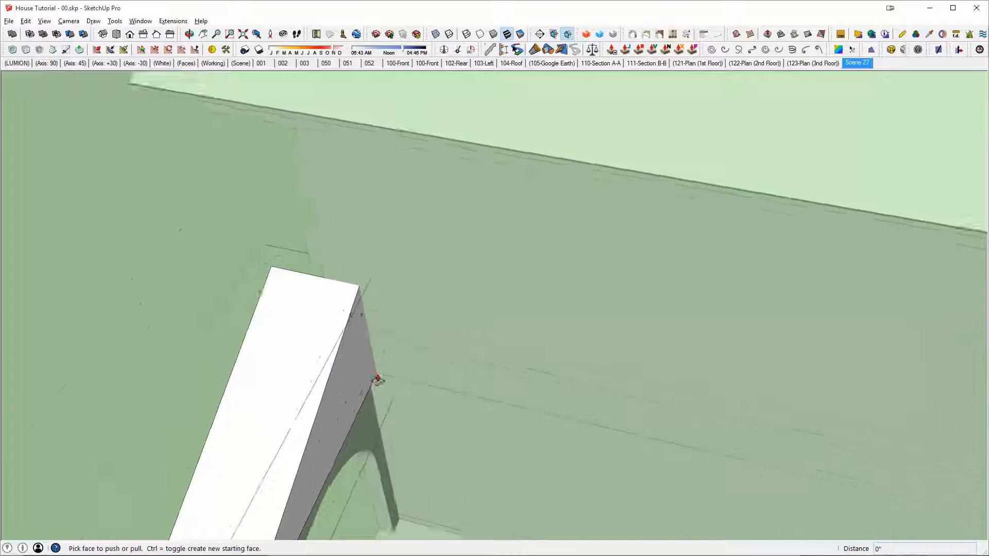
pyautogui.scroll(2, 333, 291)
pyautogui.moveTo(298, 272); pyautogui.dragTo(756, 235, button='middle')
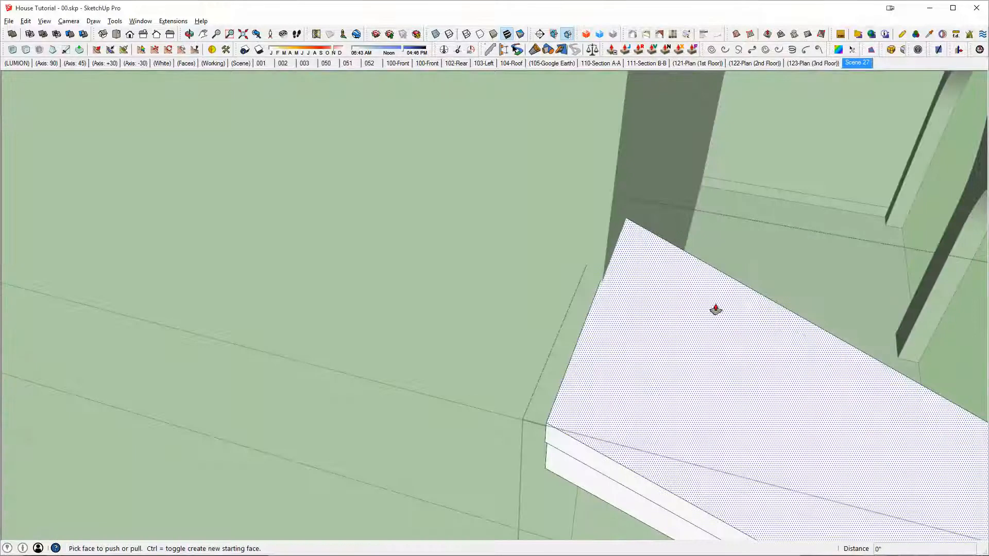
pyautogui.hotkey('ctrl', 'z')
pyautogui.moveTo(691, 315); pyautogui.dragTo(651, 357, button='middle')
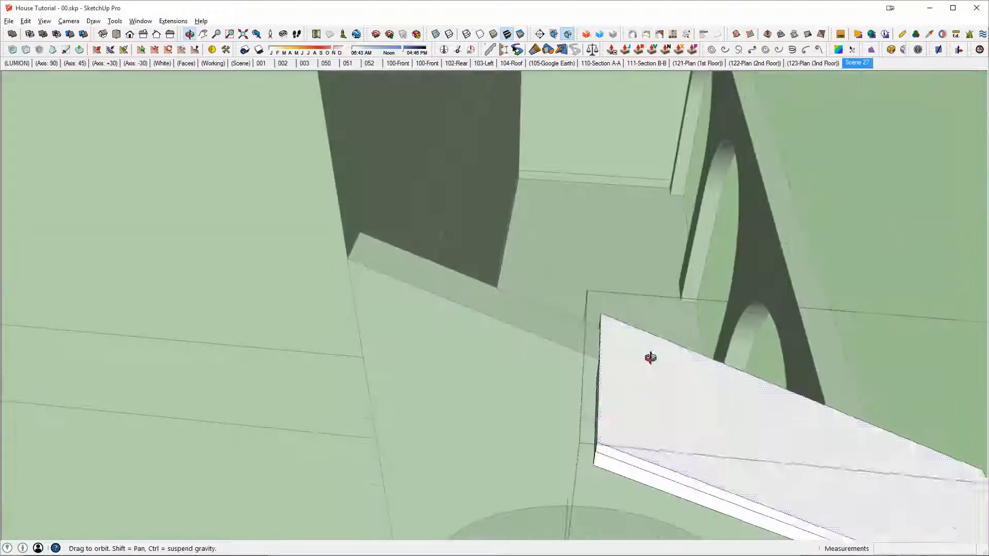
# Step: Move the roof piece's upper end face up the slope to the house wall again
pyautogui.moveTo(625, 468); pyautogui.dragTo(647, 296, button='middle')
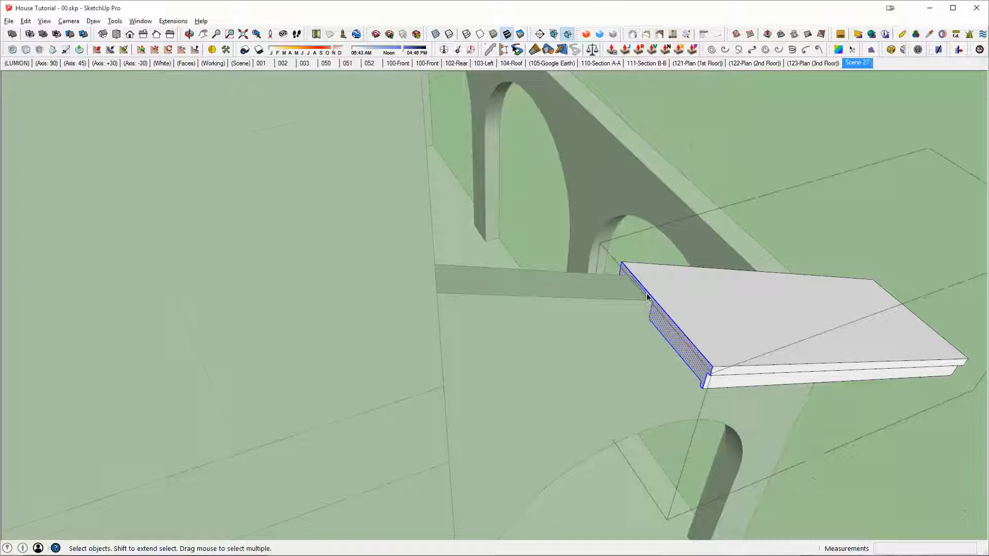
pyautogui.scroll(3, 640, 295)
pyautogui.press('m')
pyautogui.click(658, 303)
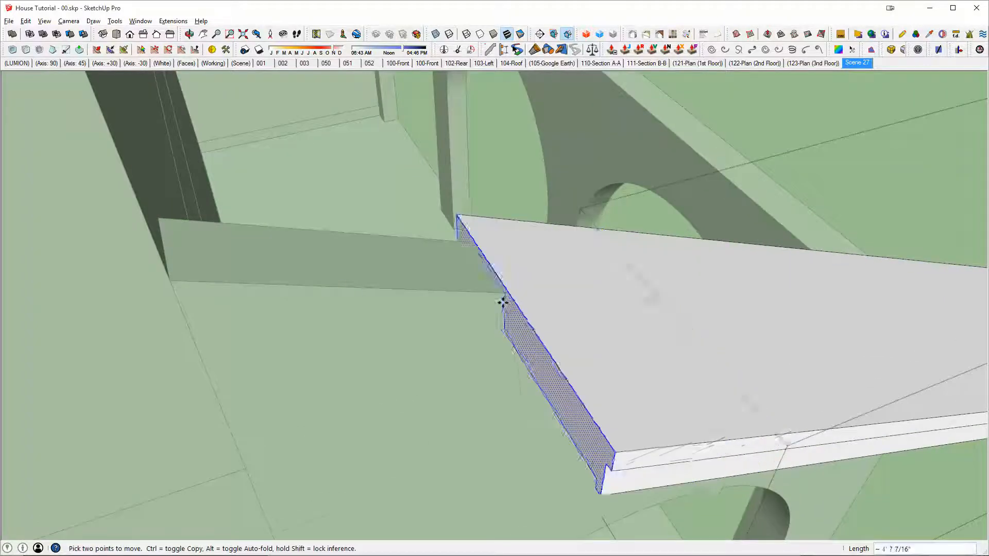
pyautogui.click(416, 295)
pyautogui.scroll(-3, 733, 333)
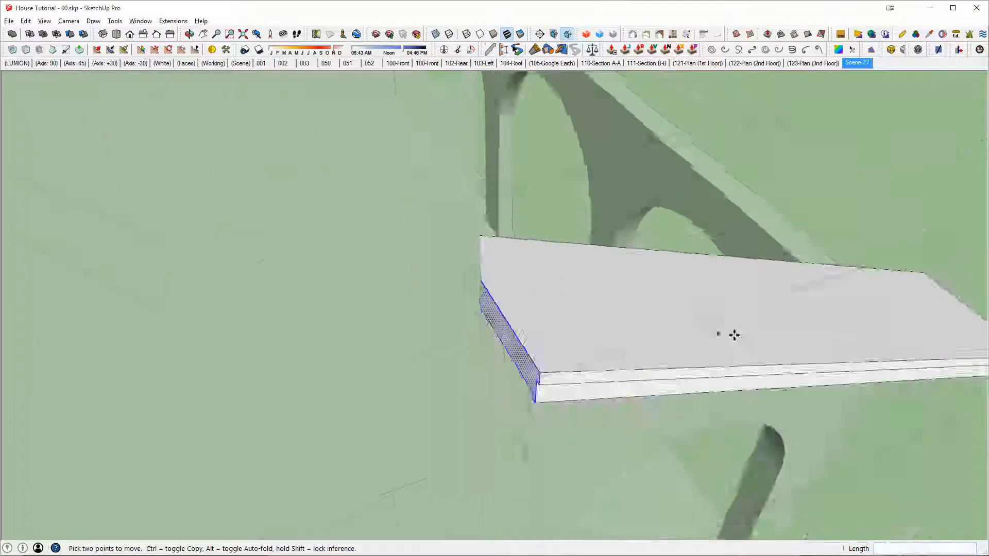
# Step: Move the bottom edge of the roof piece's house end down about 1' 6 3/8", level with the side wall's inner top corner
pyautogui.moveTo(733, 333); pyautogui.dragTo(414, 256, button='middle')
pyautogui.press('i')
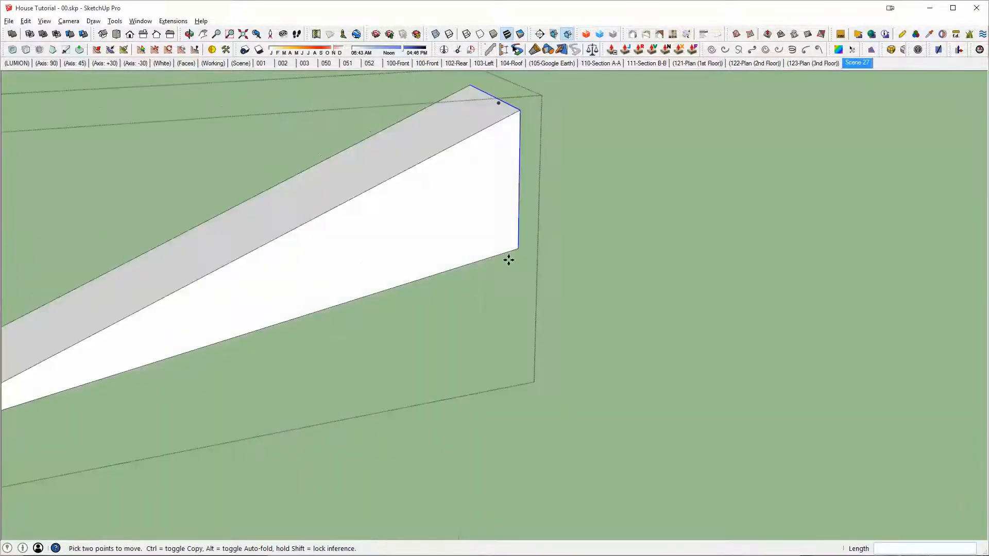
pyautogui.press('x')
pyautogui.press('space')
pyautogui.moveTo(484, 215); pyautogui.dragTo(602, 308)
pyautogui.press('x')
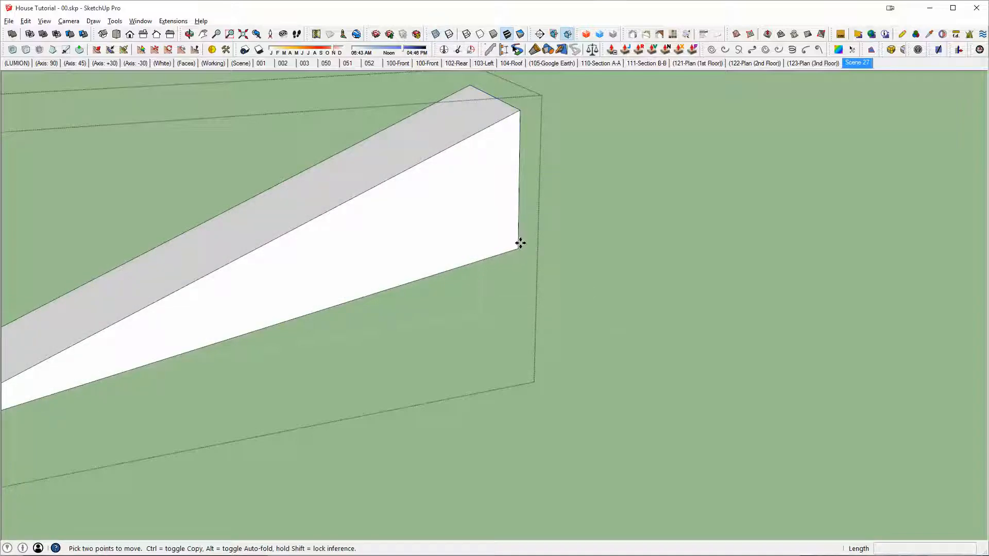
pyautogui.click(518, 245)
pyautogui.scroll(-3, 519, 245)
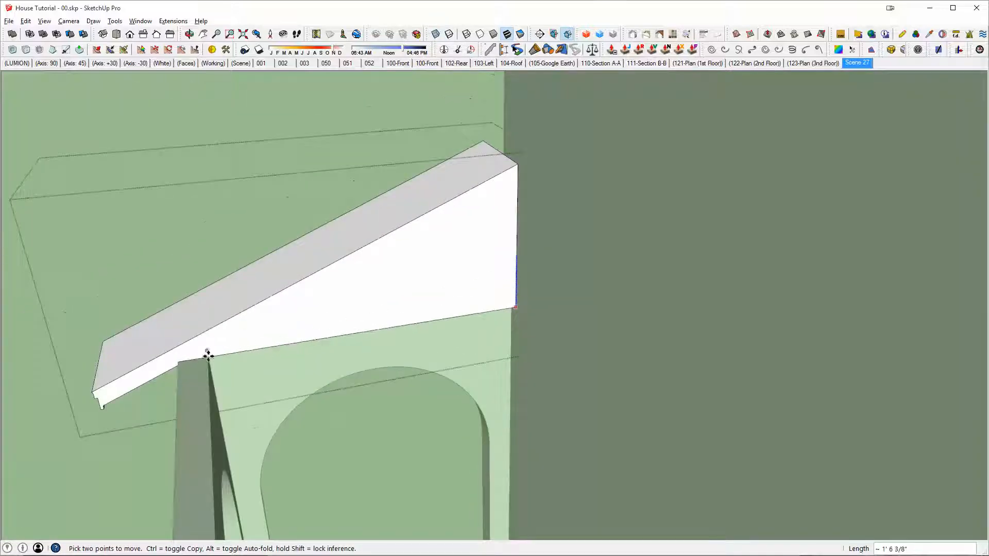
# Step: Push/Pull the roof piece's side face 25' 8" across the lanai arches to the projecting house wall
pyautogui.moveTo(432, 305); pyautogui.dragTo(590, 310, button='middle')
pyautogui.scroll(-3, 482, 305)
pyautogui.press('p')
pyautogui.click(539, 287)
pyautogui.moveTo(644, 346); pyautogui.dragTo(257, 332, button='middle')
pyautogui.click(755, 169)
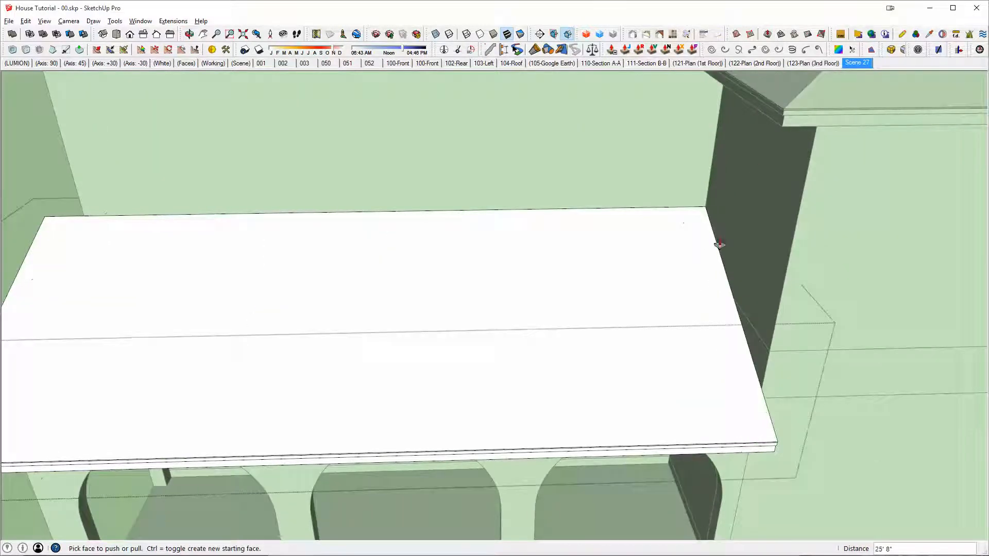
# Step: Compare the finished lanai roof with the rear elevation in AutoCAD, checking where its eave ends, and return to SketchUp
pyautogui.scroll(-3, 686, 325)
pyautogui.moveTo(480, 357); pyautogui.dragTo(592, 346, button='middle')
pyautogui.scroll(-1, 516, 355)
pyautogui.moveTo(515, 355); pyautogui.dragTo(480, 336, button='middle')
pyautogui.hotkey('alt', 'Tab')
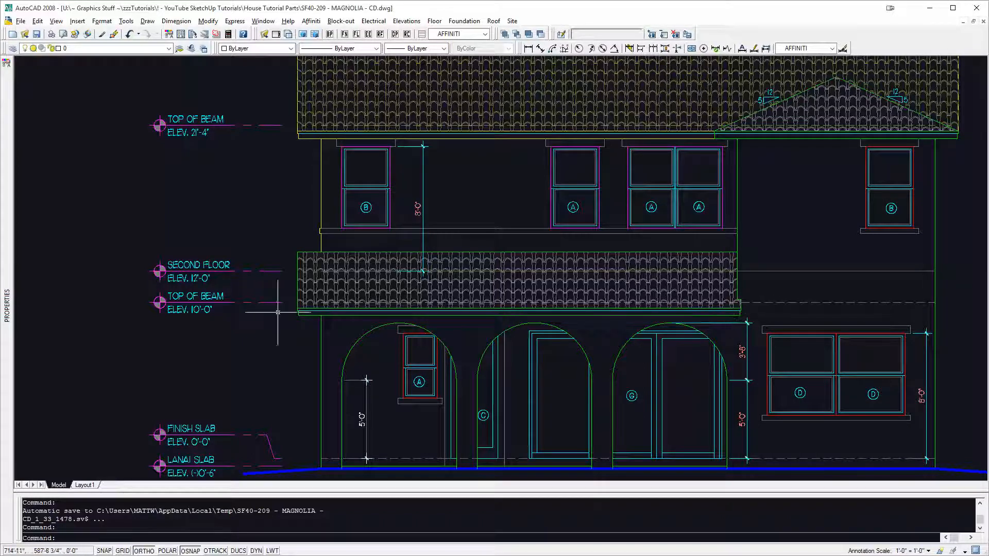
pyautogui.hotkey('alt', 'Tab')
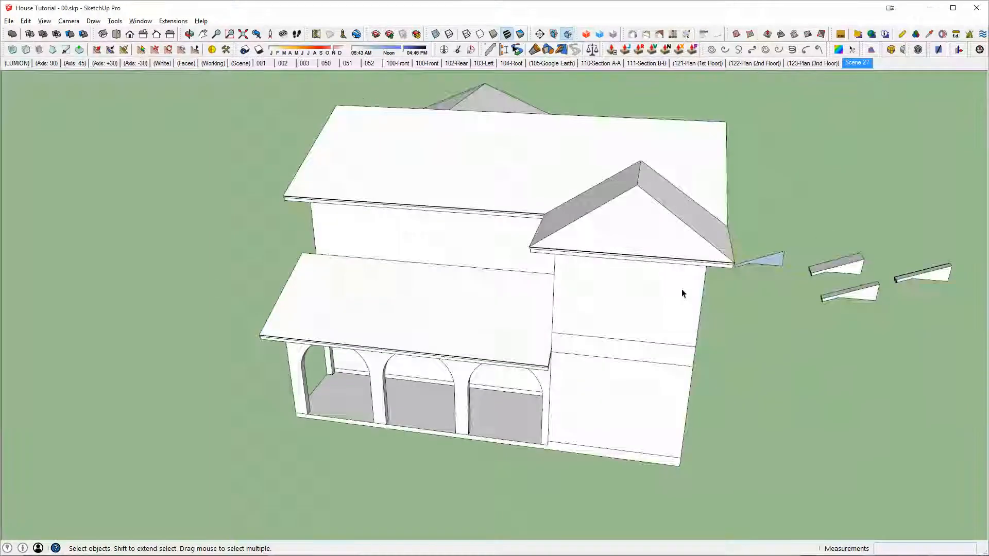
# Step: Copy the nearer loose sloped roof piece to a spot beside the house's side wall
pyautogui.scroll(3, 682, 291)
pyautogui.scroll(2, 643, 346)
pyautogui.click(705, 309)
pyautogui.press('m')
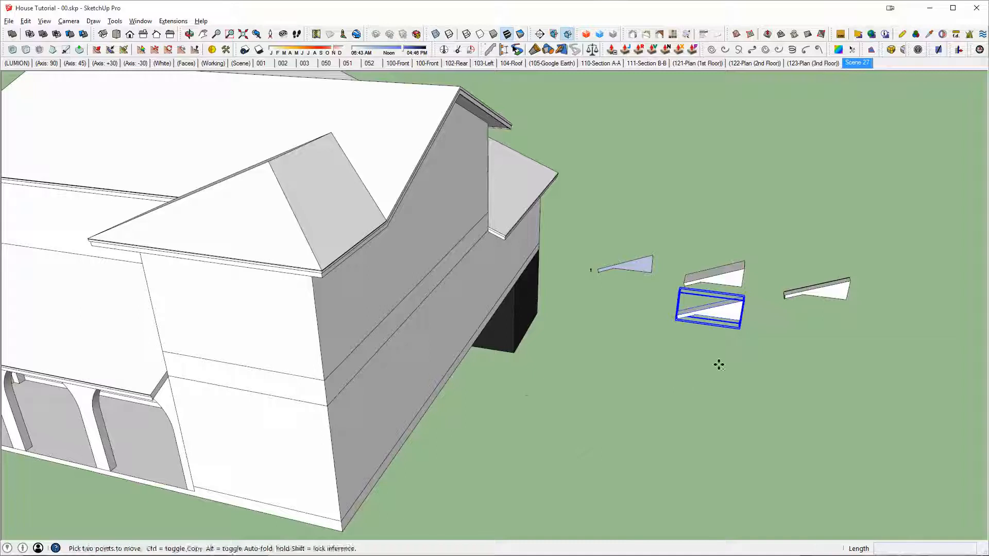
pyautogui.press('ctrl')
pyautogui.click(718, 365)
pyautogui.click(547, 475)
# Step: Rotate the copied roof piece 90 degrees and scale it along the green axis
pyautogui.press('q')
pyautogui.click(534, 446)
pyautogui.click(587, 435)
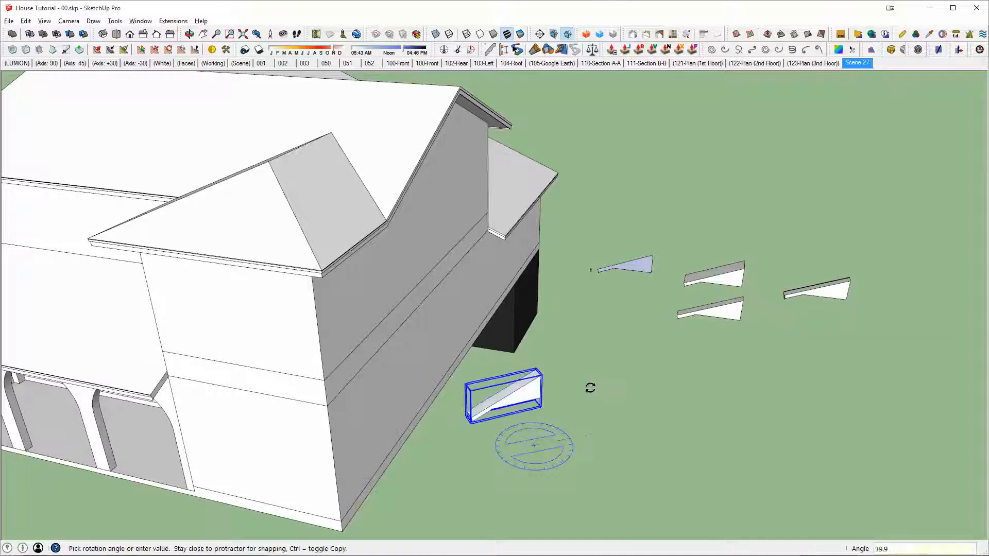
pyautogui.write('90')
pyautogui.press('Return')
pyautogui.press('s')
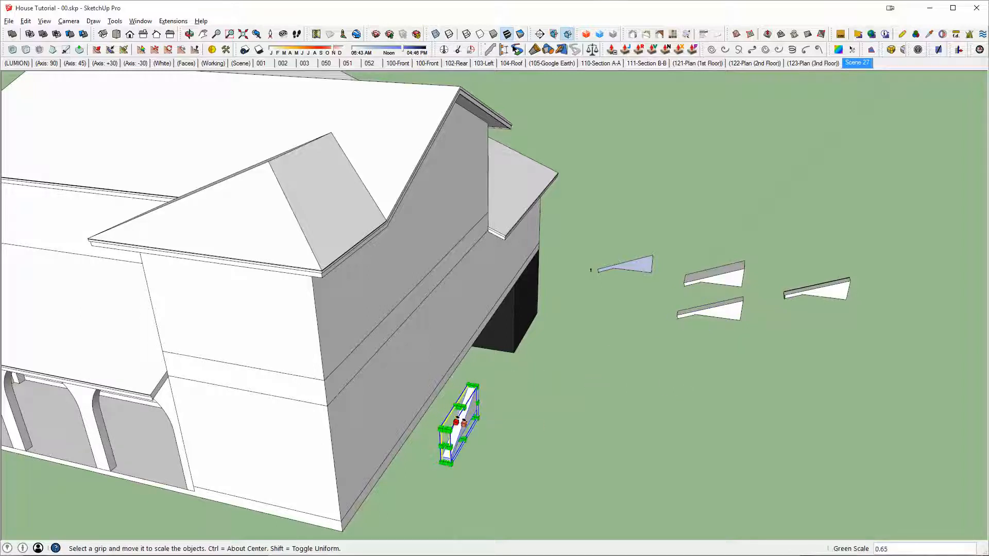
# Step: Move the rotated roof piece onto the lanai roof's eave corner beside the projecting house wall
pyautogui.press('m')
pyautogui.scroll(3, 464, 466)
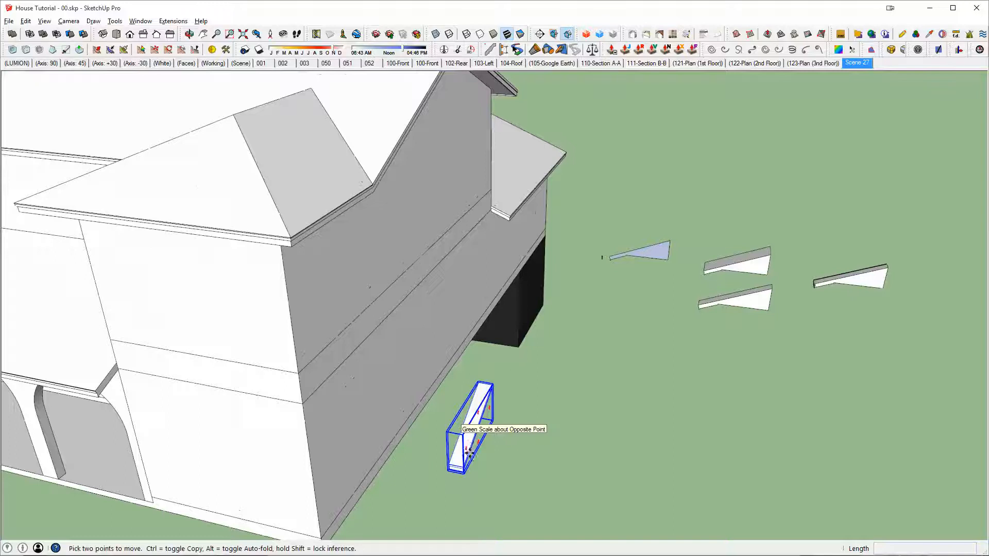
pyautogui.click(458, 472)
pyautogui.moveTo(373, 433); pyautogui.dragTo(773, 310, button='middle')
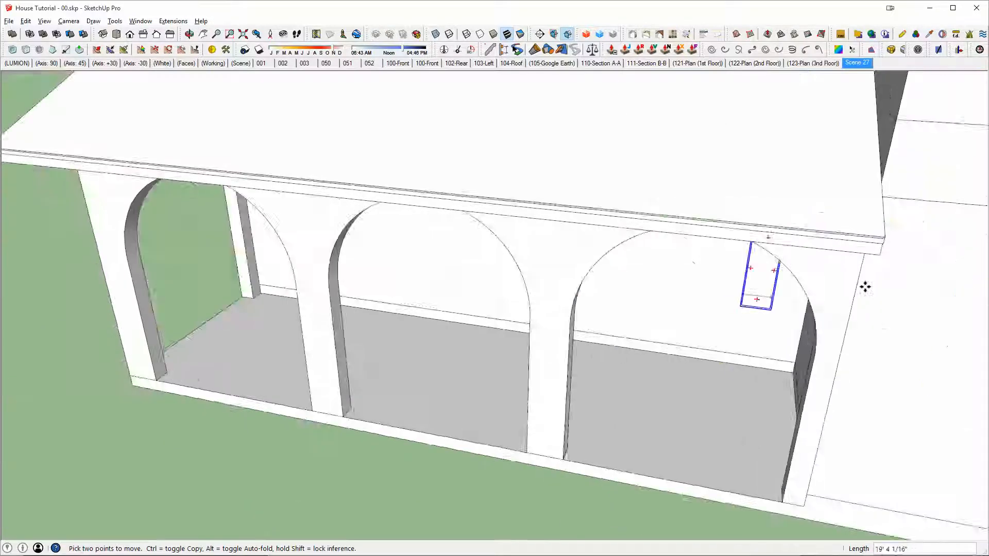
pyautogui.scroll(3, 870, 258)
pyautogui.click(871, 223)
pyautogui.moveTo(871, 223); pyautogui.dragTo(698, 208, button='middle')
pyautogui.scroll(2, 762, 206)
pyautogui.scroll(2, 696, 204)
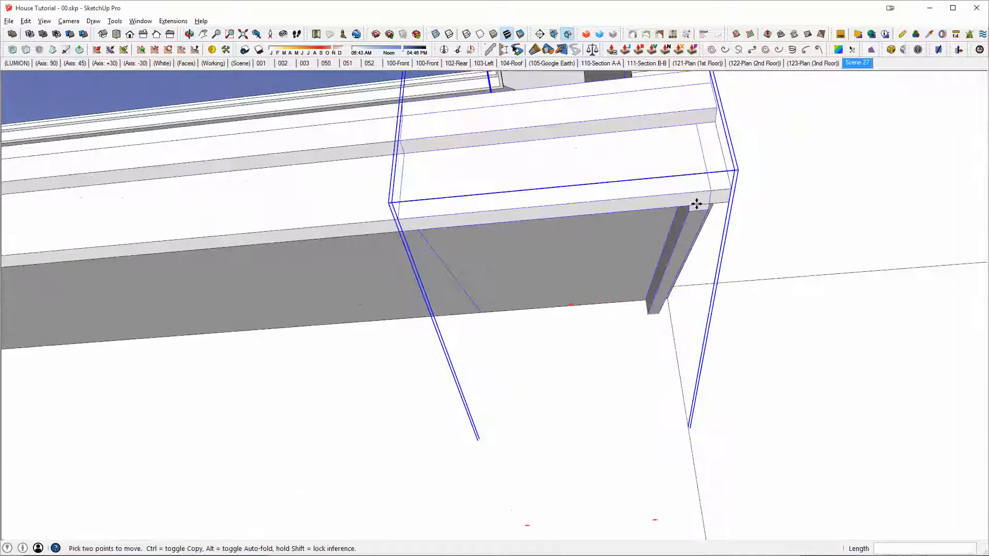
# Step: Shift the small roof piece about 1 9/16" along the red axis so it overlaps the house corner
pyautogui.click(691, 209)
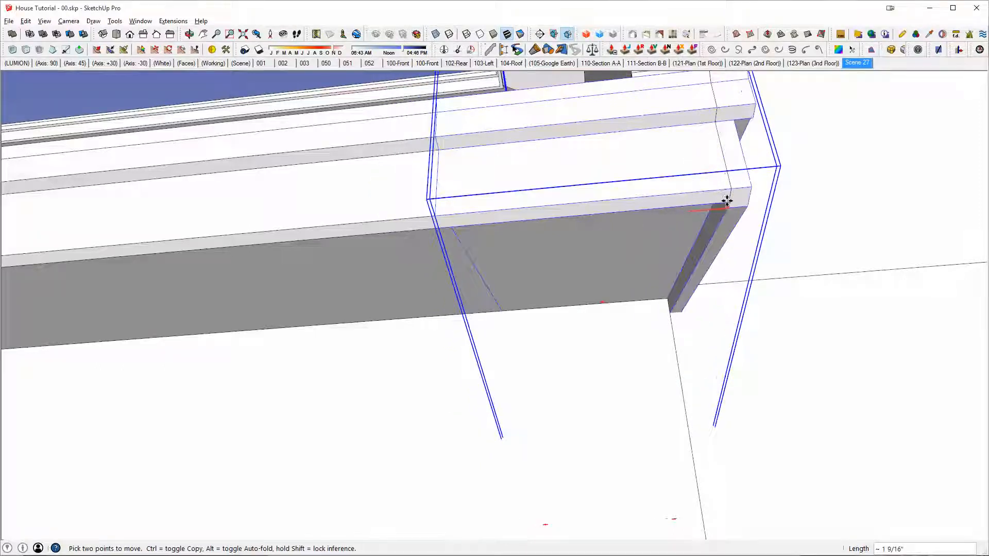
pyautogui.moveTo(713, 203); pyautogui.dragTo(830, 329, button='middle')
pyautogui.scroll(-6, 711, 206)
# Step: Merge the small corner piece with the lanai roof using Outer Shell
pyautogui.press('space')
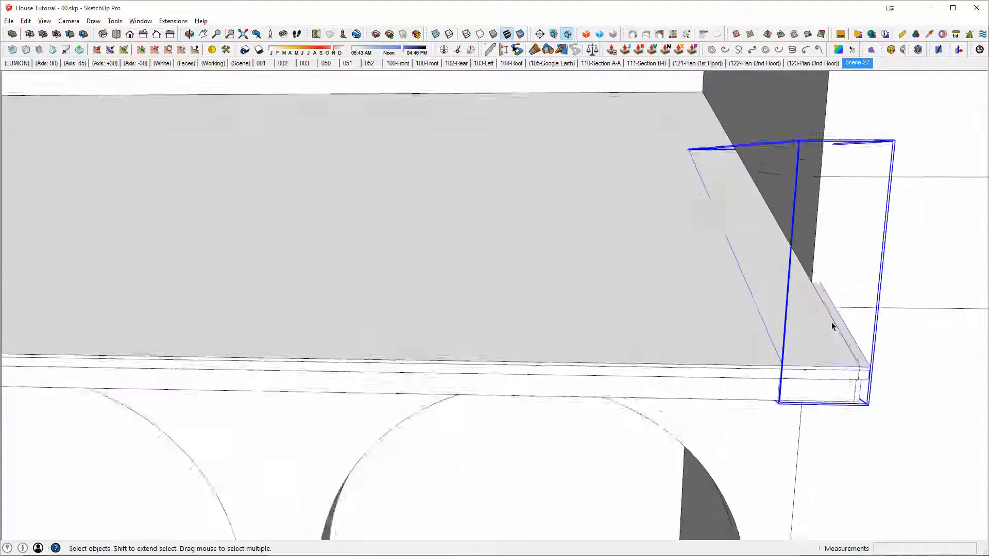
pyautogui.scroll(-1, 835, 318)
pyautogui.scroll(-2, 829, 334)
pyautogui.click(607, 269)
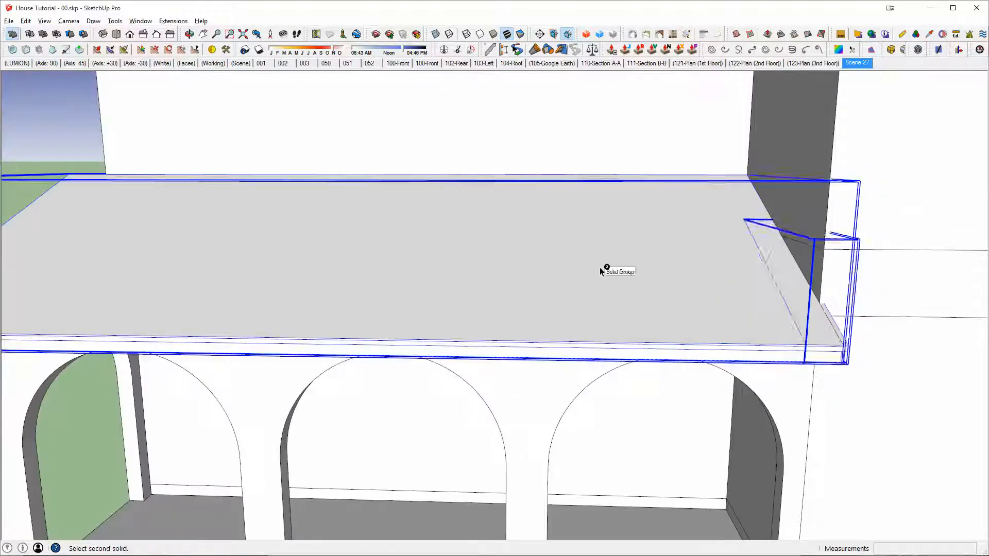
# Step: Copy the second-floor band around the house and paste it in place inside the lanai roof group
pyautogui.moveTo(601, 267); pyautogui.dragTo(742, 258, button='middle')
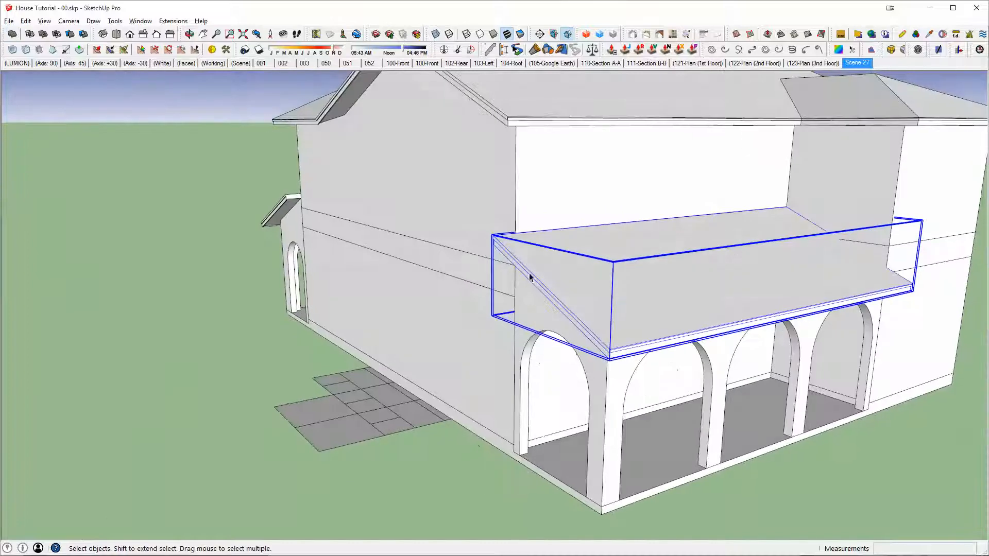
pyautogui.click(493, 283)
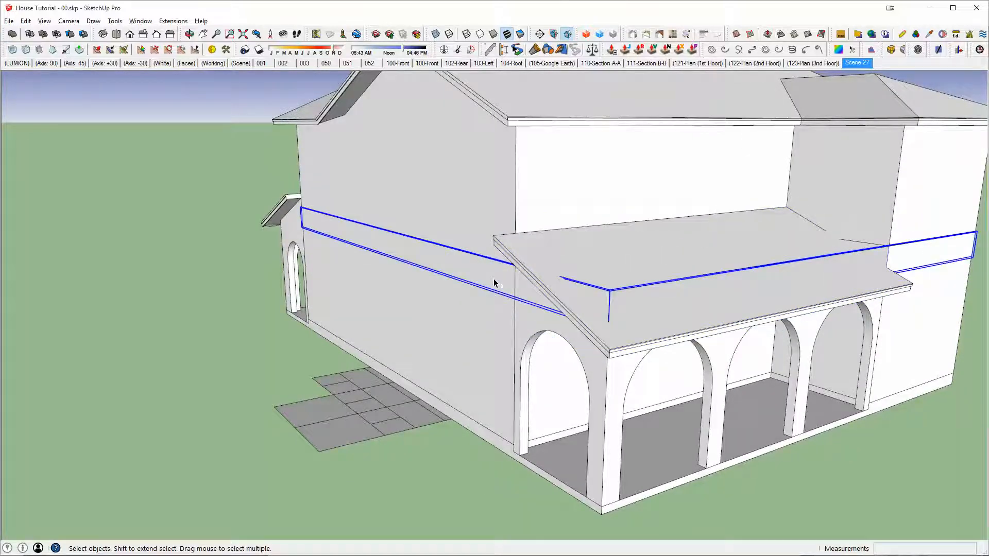
pyautogui.moveTo(451, 238); pyautogui.dragTo(539, 258, button='middle')
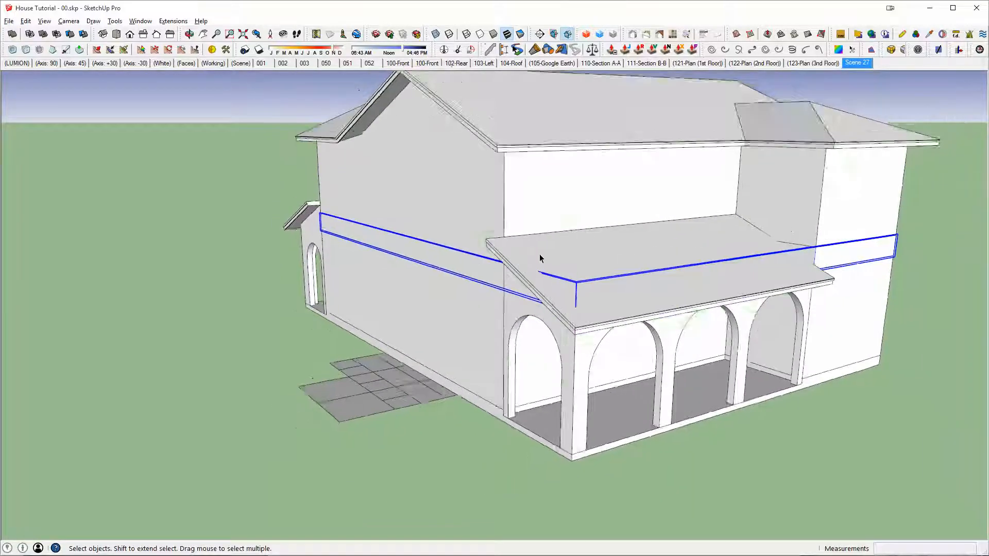
pyautogui.doubleClick(565, 265)
pyautogui.scroll(2, 604, 287)
pyautogui.moveTo(604, 284); pyautogui.dragTo(691, 336, button='middle')
pyautogui.hotkey('ctrl', 'a')
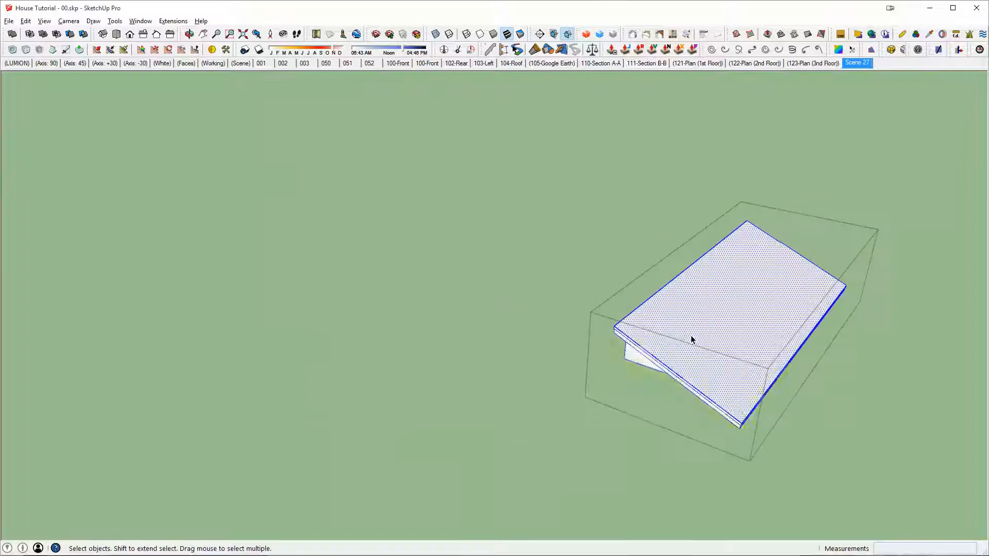
pyautogui.keyDown('shift'); pyautogui.click(675, 350); pyautogui.keyUp('shift')
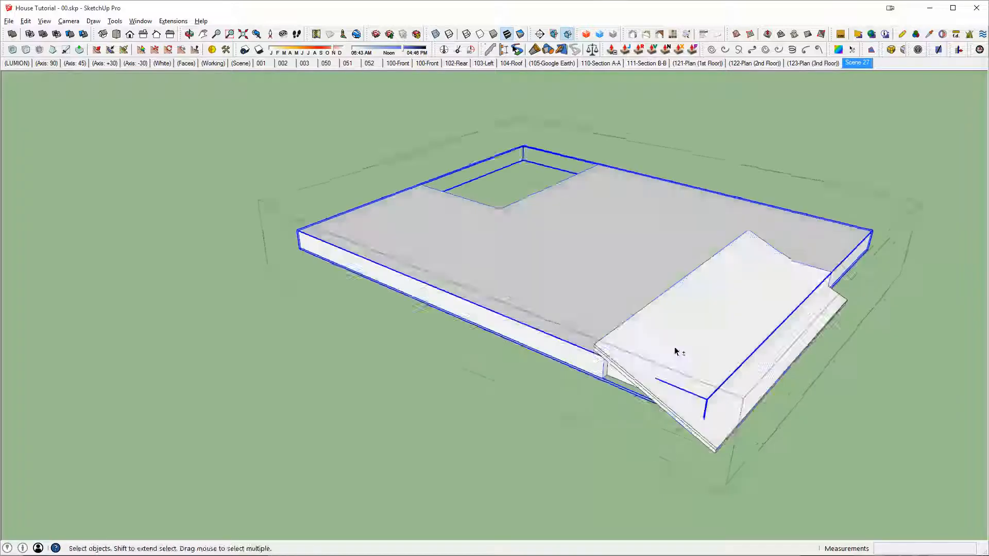
pyautogui.moveTo(675, 347); pyautogui.dragTo(647, 305, button='middle')
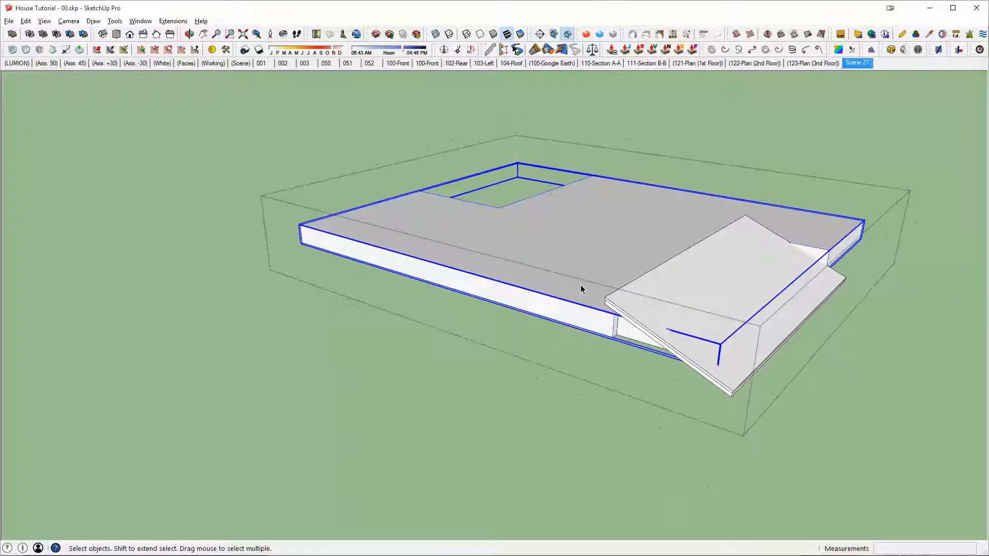
# Step: Scale the pasted floor band vertically so it forms a tall block through the lanai roof
pyautogui.press('s')
pyautogui.moveTo(585, 223); pyautogui.dragTo(621, 313, button='middle')
pyautogui.press('space')
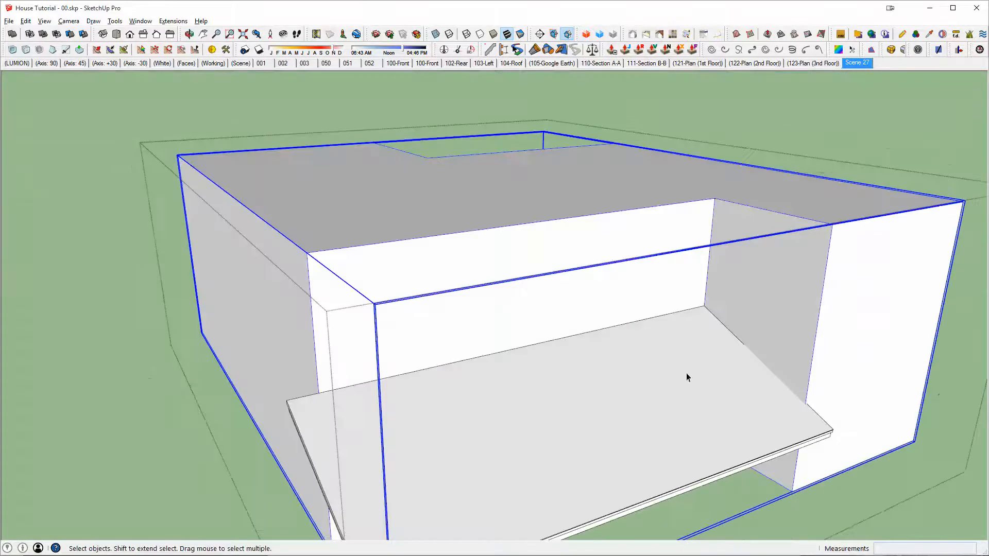
# Step: Group the lanai roof geometry and subtract the enlarged house block from it
pyautogui.press('space')
pyautogui.tripleClick(654, 378)
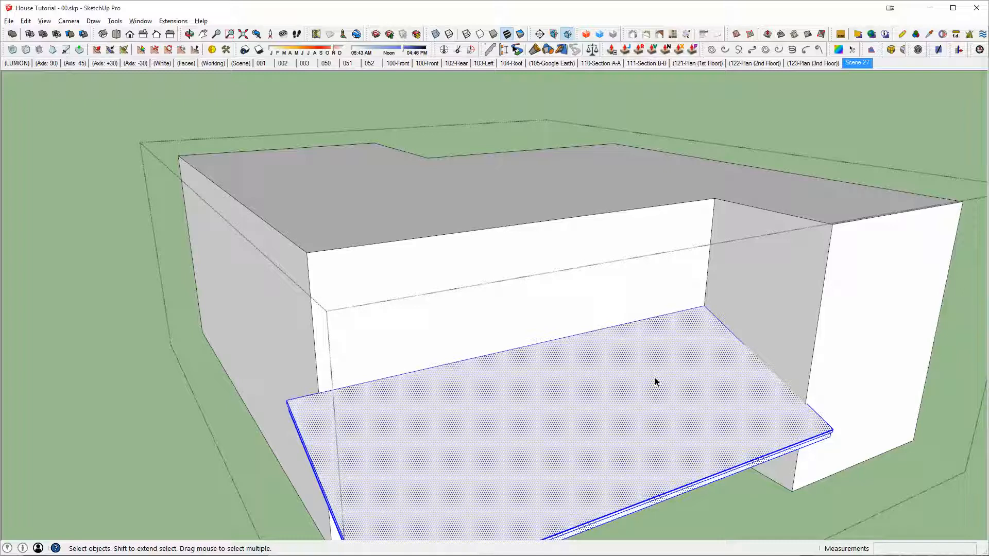
pyautogui.hotkey('ctrl', 'g')
pyautogui.click(575, 263)
pyautogui.keyDown('shift'); pyautogui.click(607, 391); pyautogui.keyUp('shift')
pyautogui.hotkey('alt', 's')
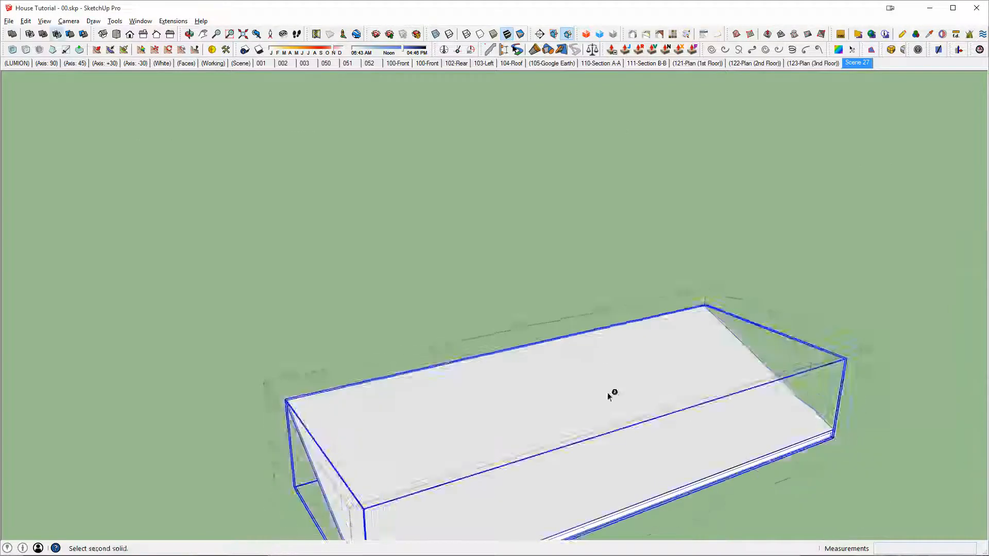
# Step: Undo the last change to the lanai roof
pyautogui.keyDown('shift'); pyautogui.moveTo(664, 379); pyautogui.dragTo(753, 182, button='middle'); pyautogui.keyUp('shift')
pyautogui.scroll(2, 208, 278)
pyautogui.scroll(-5, 670, 338)
pyautogui.hotkey('ctrl', 'z')
pyautogui.scroll(3, 747, 309)
# Step: Examine the trimmed lanai roof where it meets the house wall, including its underside through the side arch
pyautogui.click(845, 248)
pyautogui.moveTo(699, 264); pyautogui.dragTo(801, 265, button='middle')
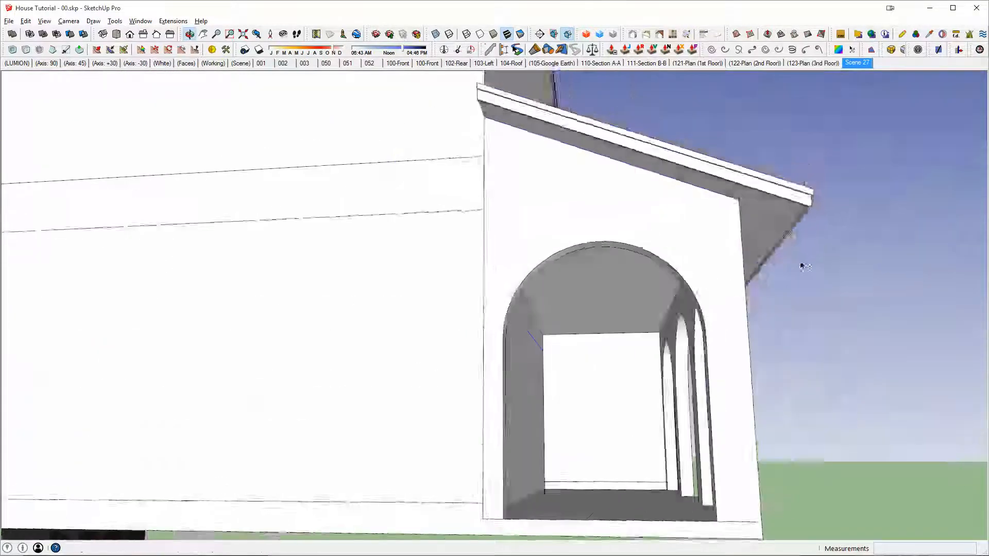
pyautogui.scroll(3, 611, 290)
pyautogui.doubleClick(611, 290)
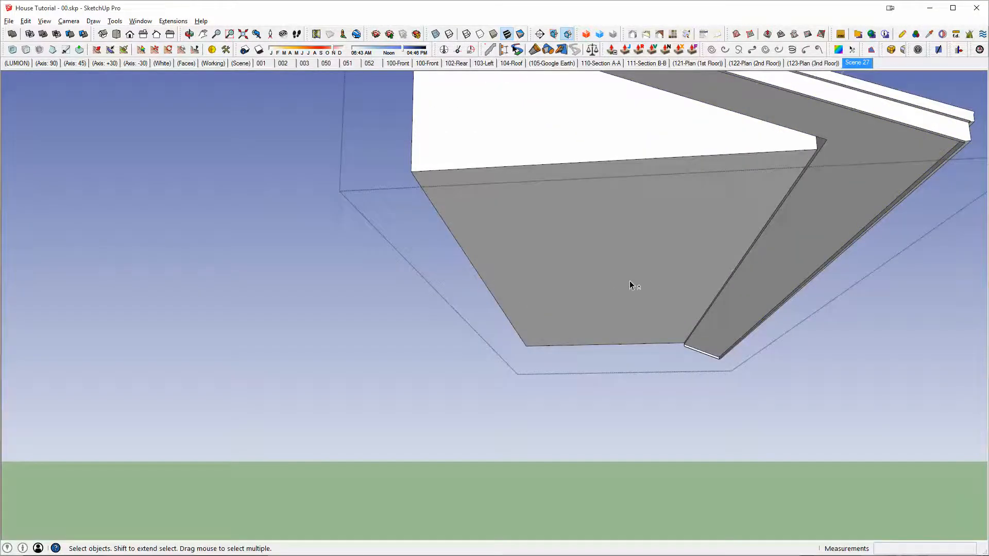
pyautogui.press('Escape')
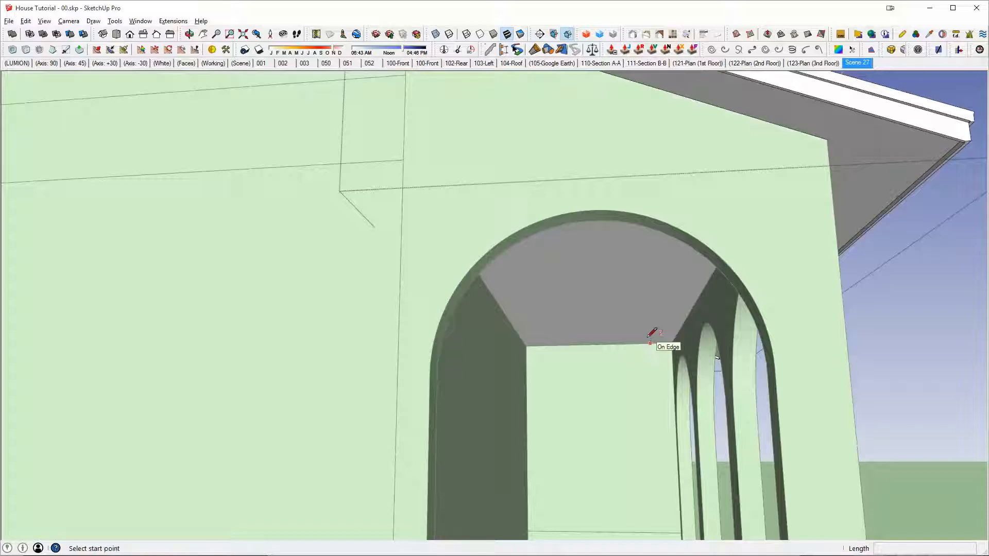
pyautogui.click(626, 308)
pyautogui.rightClick(627, 308)
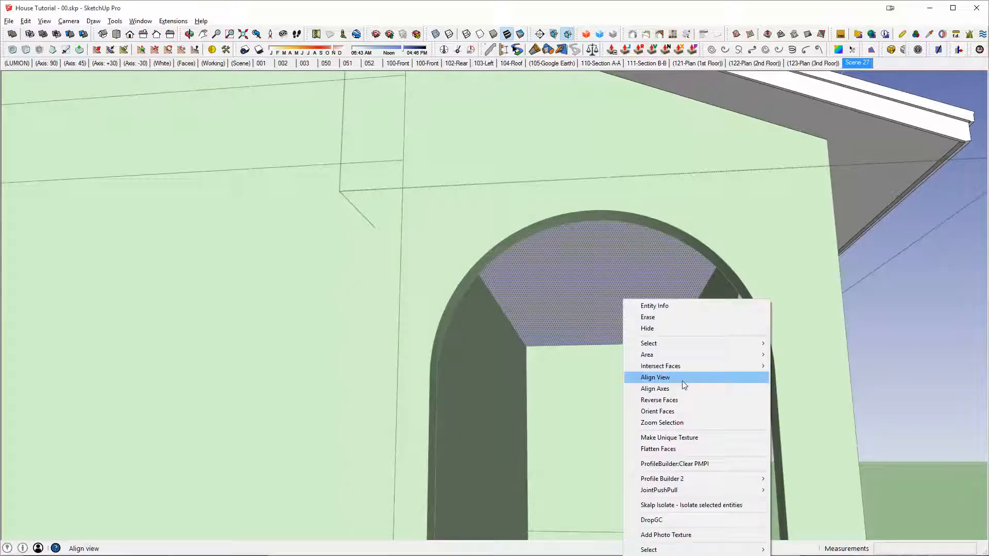
pyautogui.moveTo(678, 372)
pyautogui.click(562, 365)
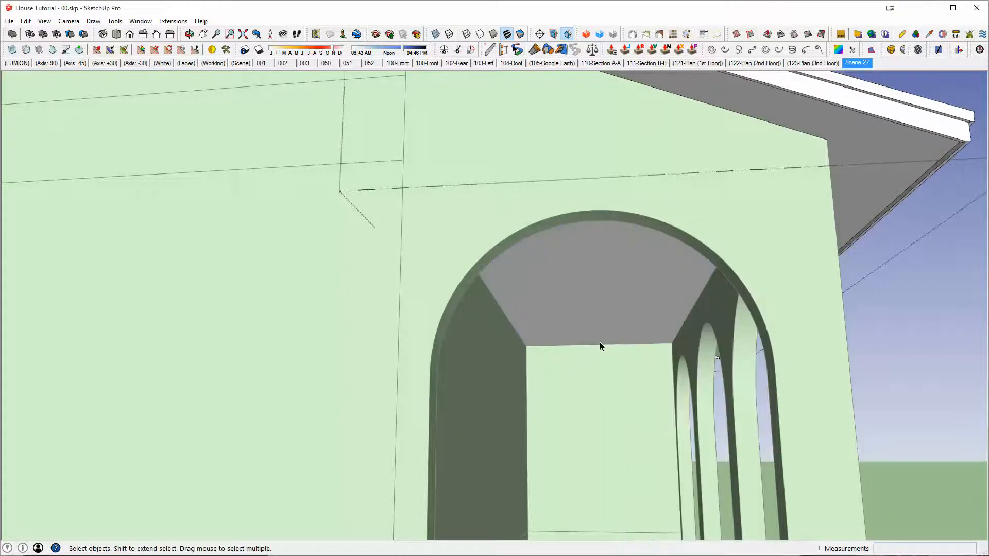
# Step: Try to raise the house-side edge of the lanai roof's underside about 1' 10 13/16" along the blue axis
pyautogui.moveTo(601, 345); pyautogui.dragTo(690, 174, button='middle')
pyautogui.moveTo(737, 280); pyautogui.dragTo(536, 234, button='middle')
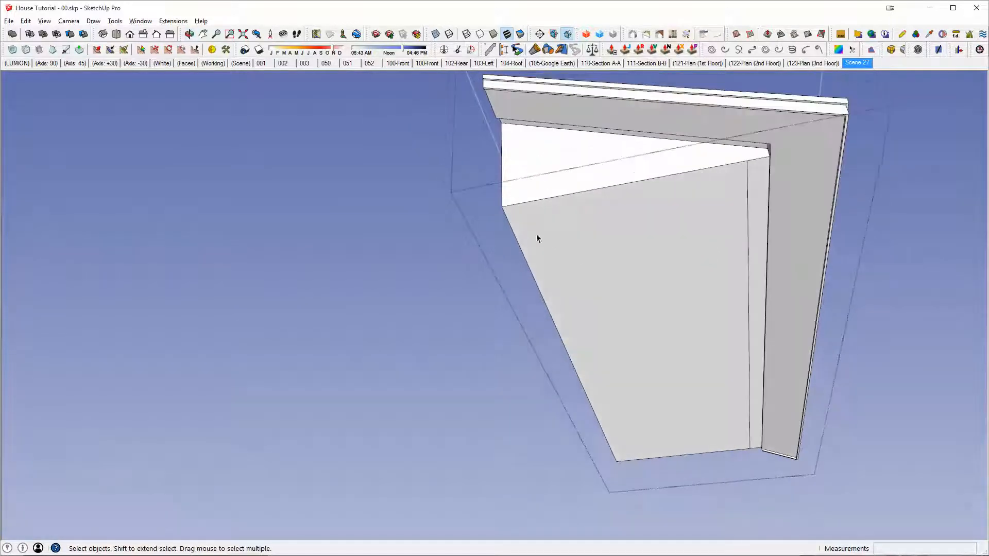
pyautogui.click(513, 231)
pyautogui.press('m')
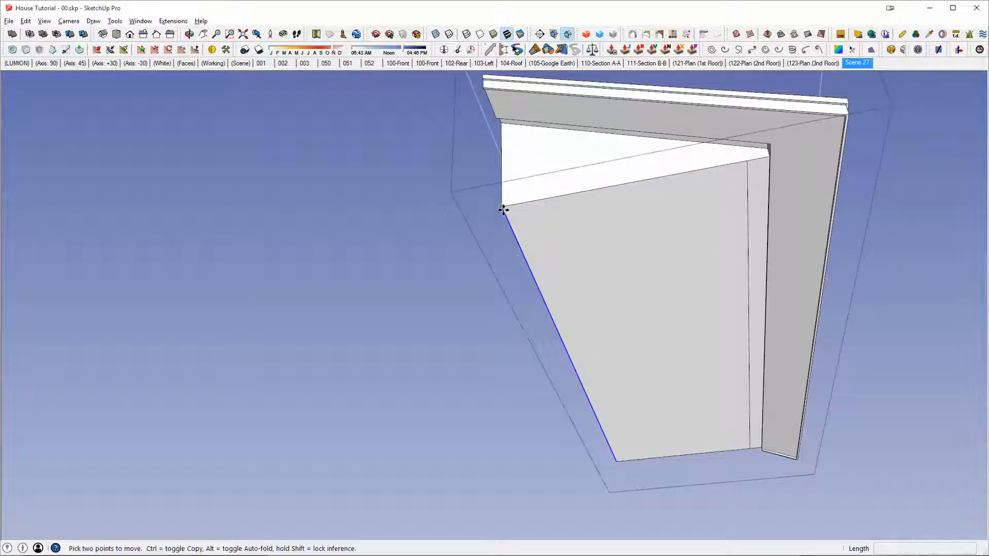
pyautogui.click(503, 208)
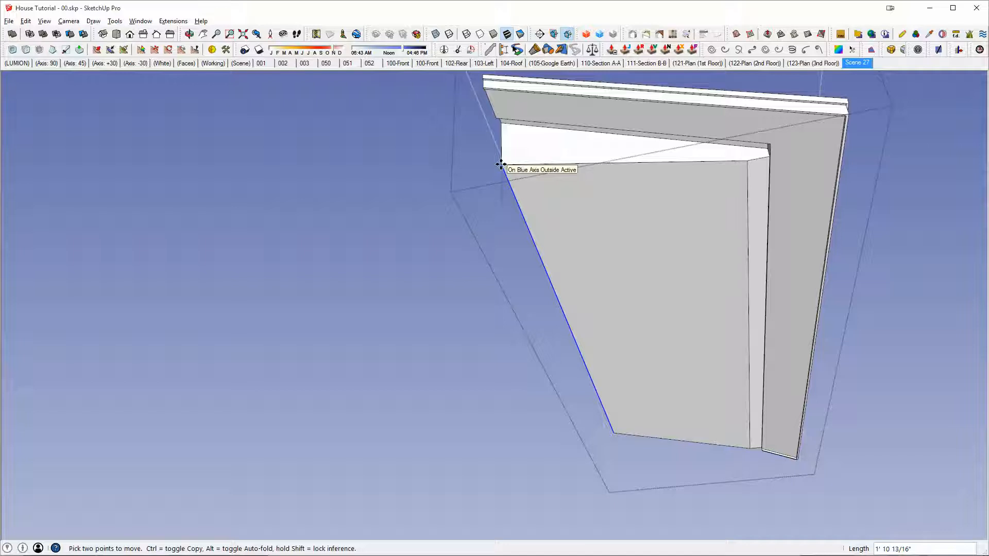
pyautogui.press('Return')
pyautogui.press('space')
pyautogui.press('Escape')
# Step: Undo the move of the lanai roof's underside edge and leave the roof group
pyautogui.moveTo(634, 263); pyautogui.dragTo(681, 278, button='middle')
pyautogui.hotkey('ctrl', 'z')
pyautogui.hotkey('ctrl', 'z')
pyautogui.tripleClick(680, 278)
pyautogui.press('Escape')
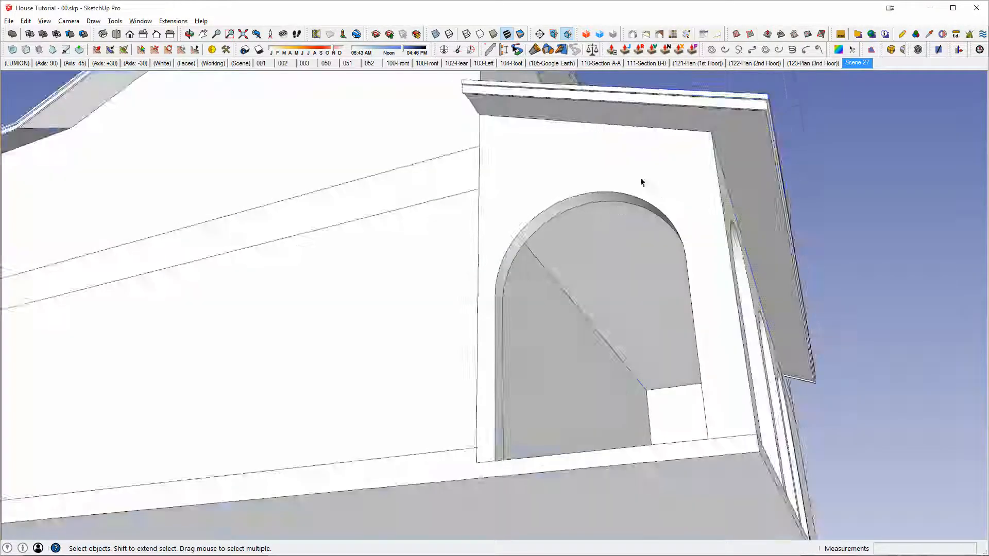
# Step: Check how the house is divided by selecting the second-floor walls, floor band, first-floor walls and foundation one after another
pyautogui.moveTo(641, 180); pyautogui.dragTo(662, 283, button='middle')
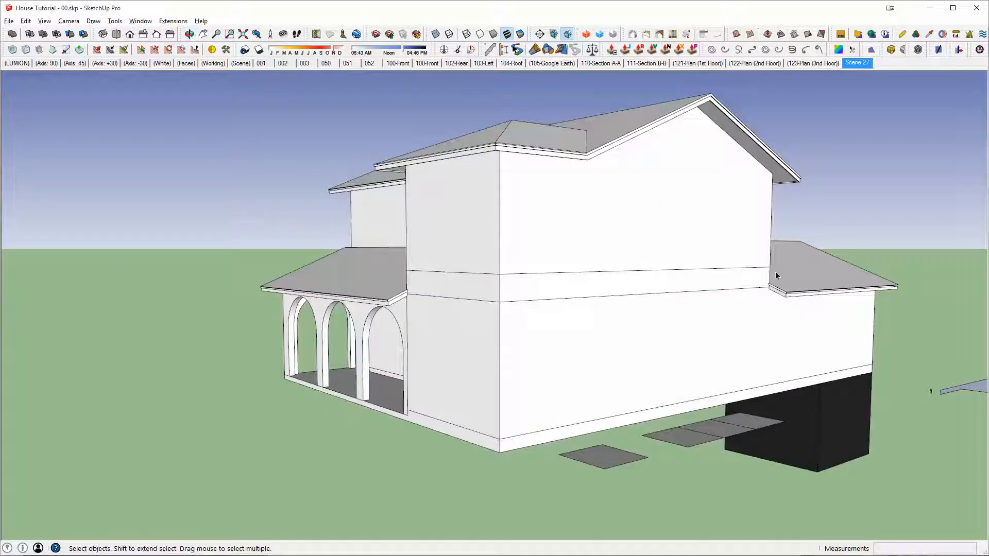
pyautogui.click(570, 264)
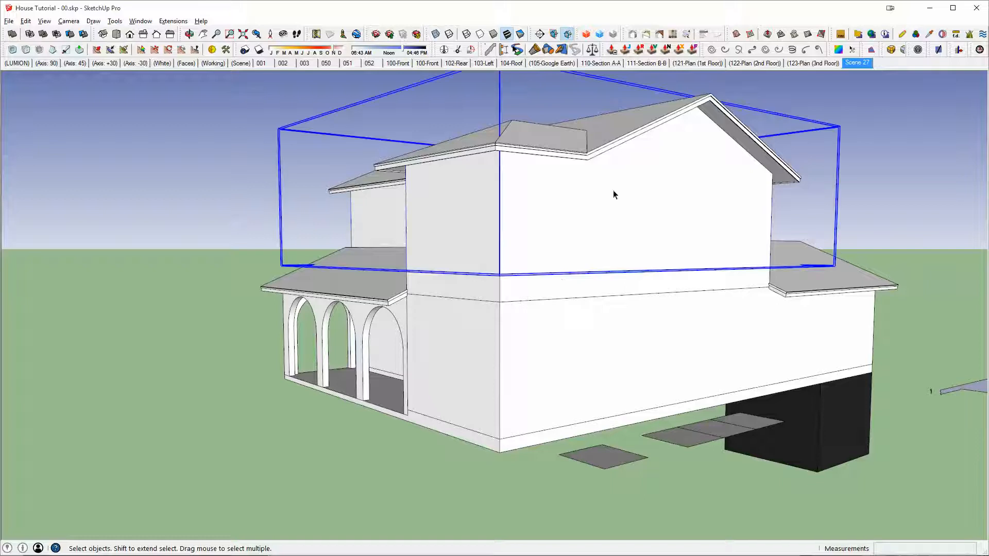
pyautogui.click(587, 284)
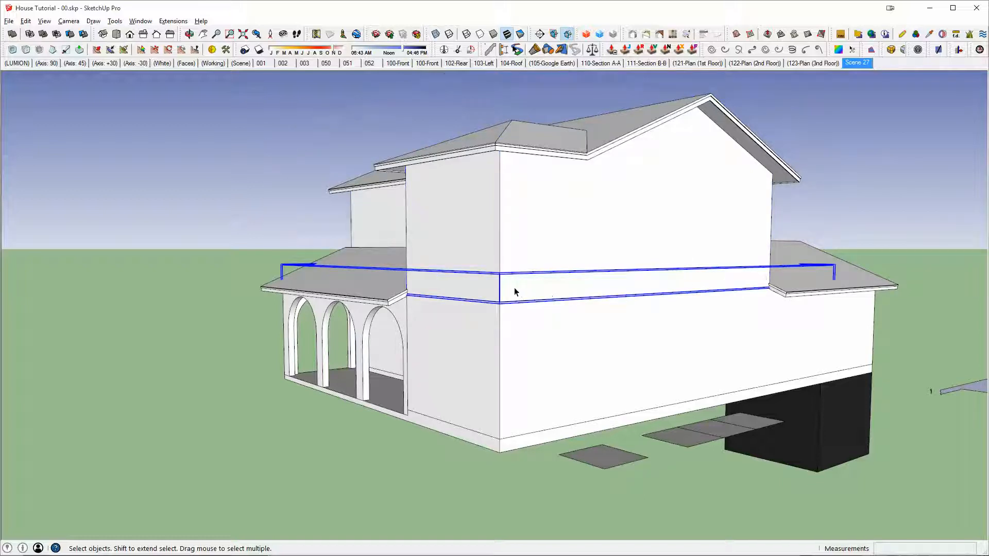
pyautogui.click(537, 341)
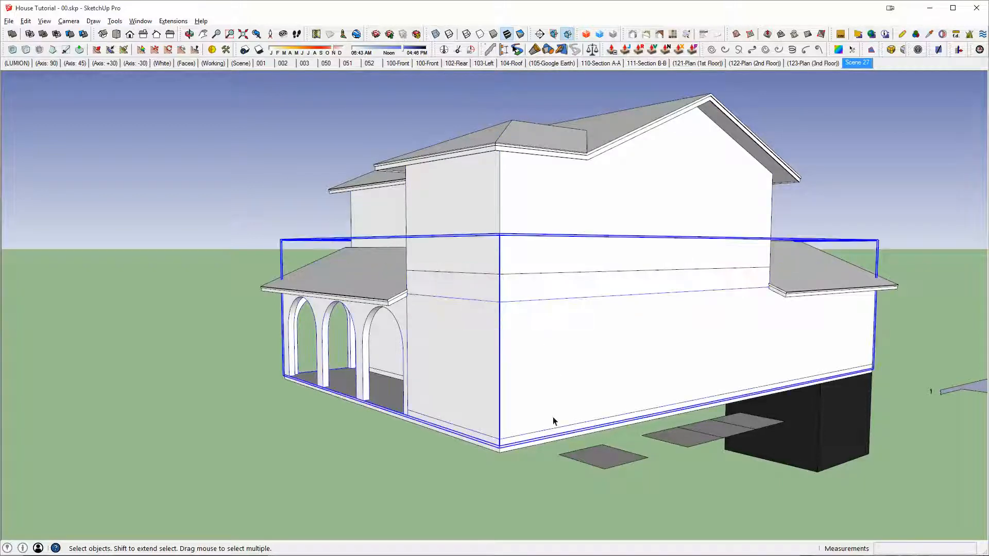
pyautogui.click(502, 452)
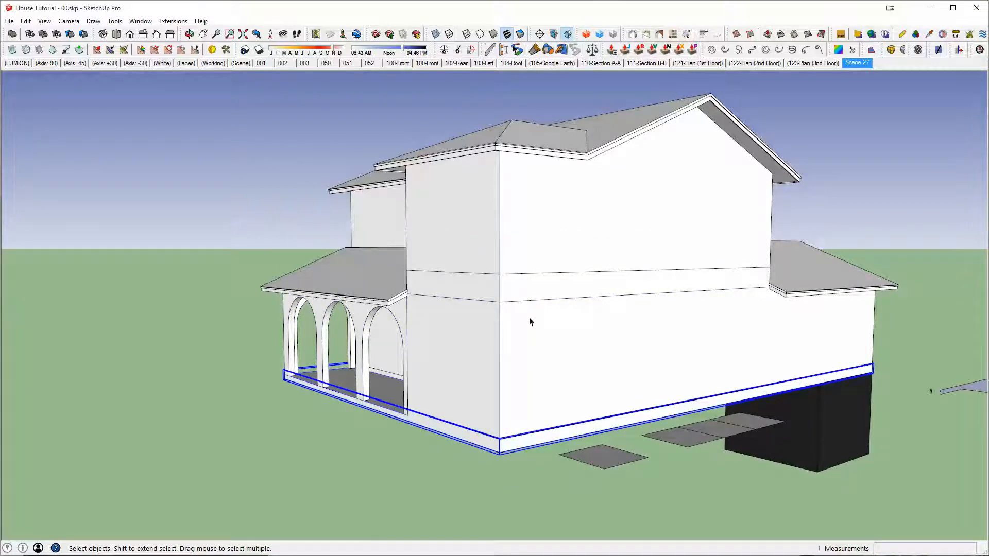
pyautogui.click(522, 330)
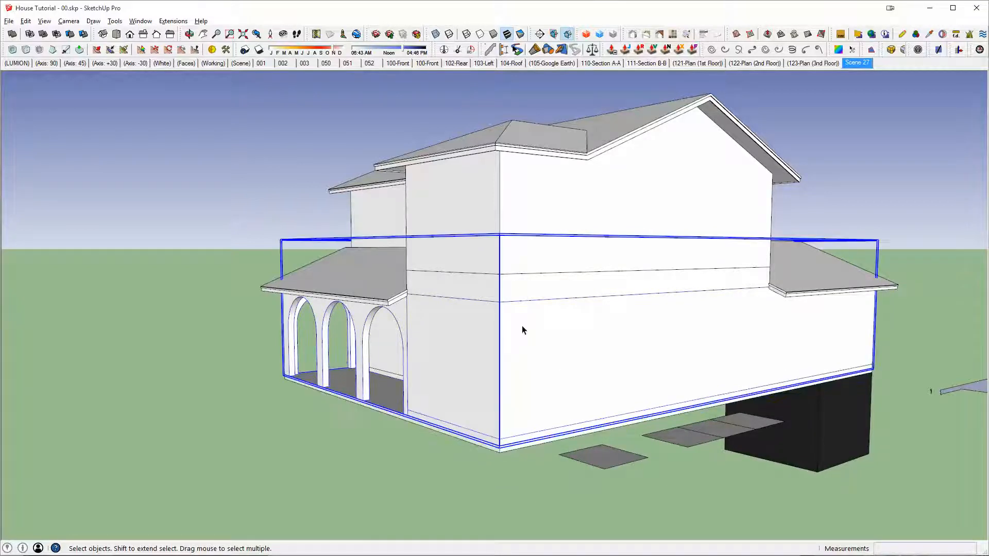
# Step: Cut the foundation, floor band and second-floor walls and paste them in place inside the first-floor walls group
pyautogui.click(503, 453)
pyautogui.keyDown('ctrl'); pyautogui.click(532, 287); pyautogui.keyUp('ctrl')
pyautogui.keyDown('ctrl'); pyautogui.click(545, 209); pyautogui.keyUp('ctrl')
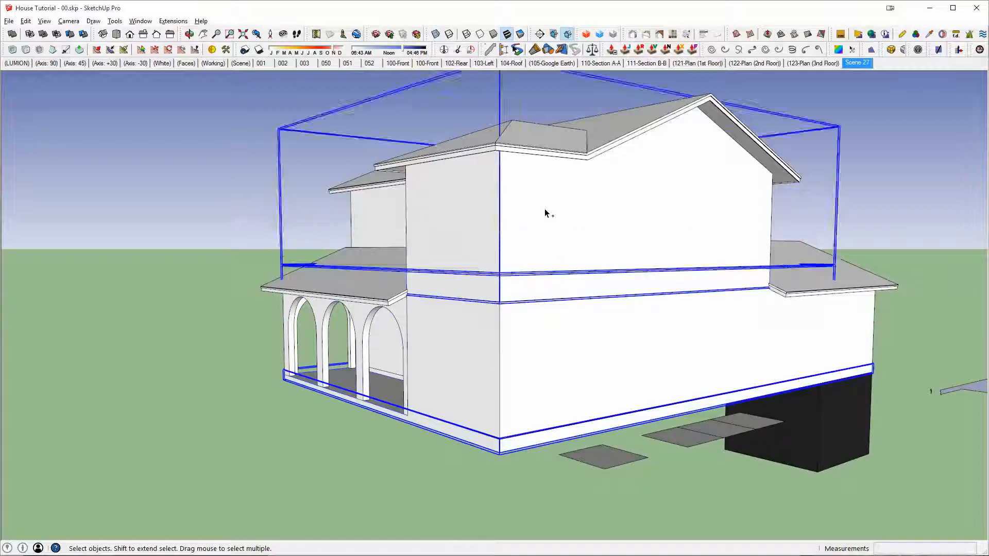
pyautogui.press('Delete')
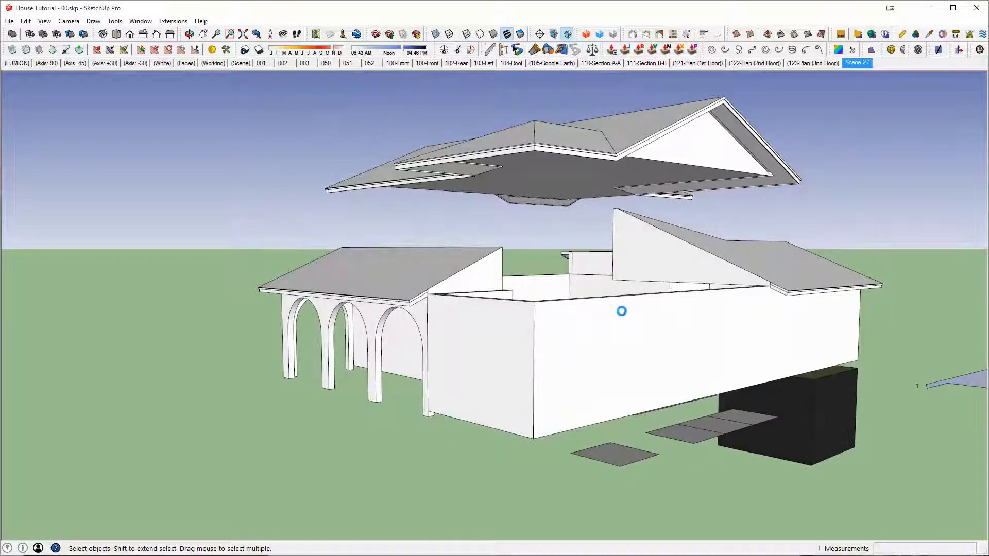
pyautogui.doubleClick(622, 311)
pyautogui.moveTo(626, 279); pyautogui.dragTo(708, 380, button='middle')
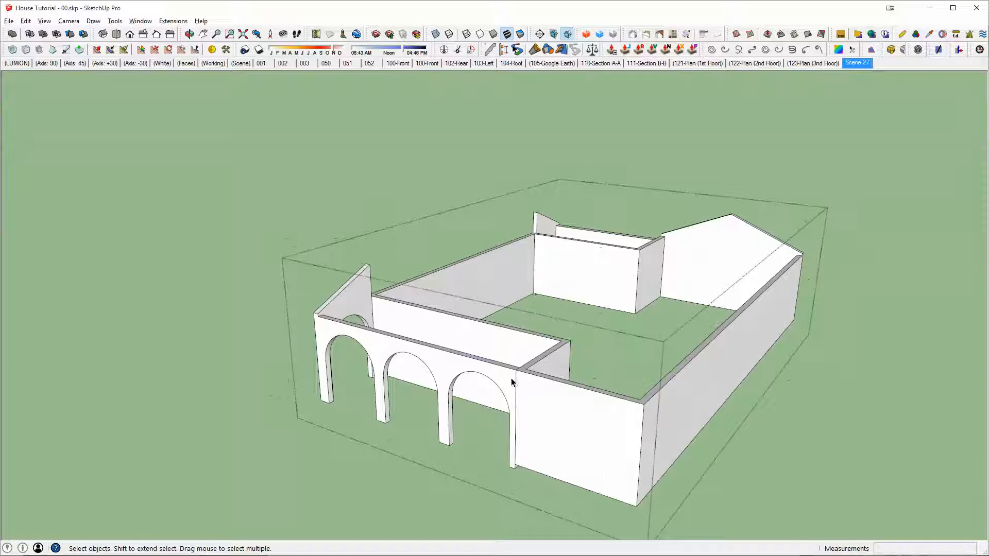
pyautogui.click(513, 382)
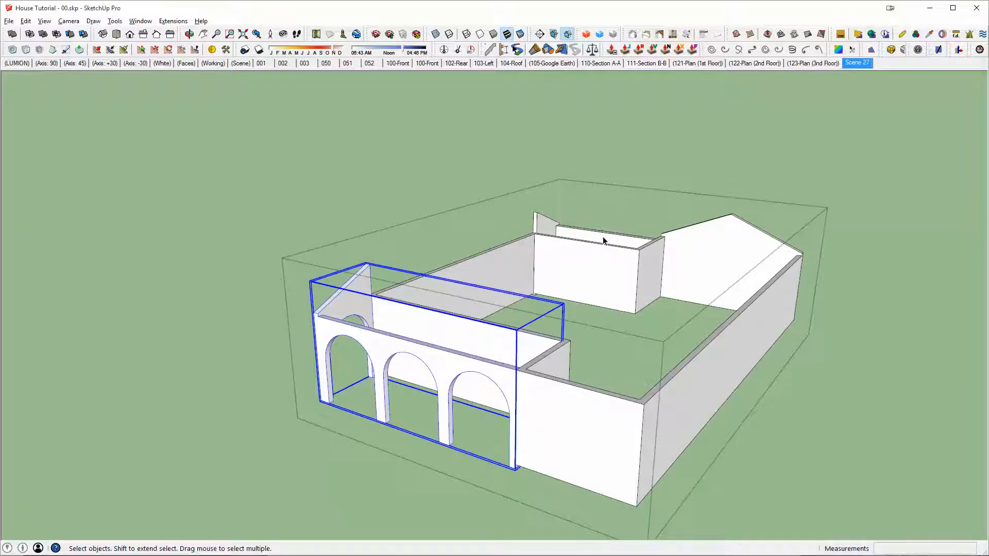
pyautogui.click(629, 254)
pyautogui.click(617, 364)
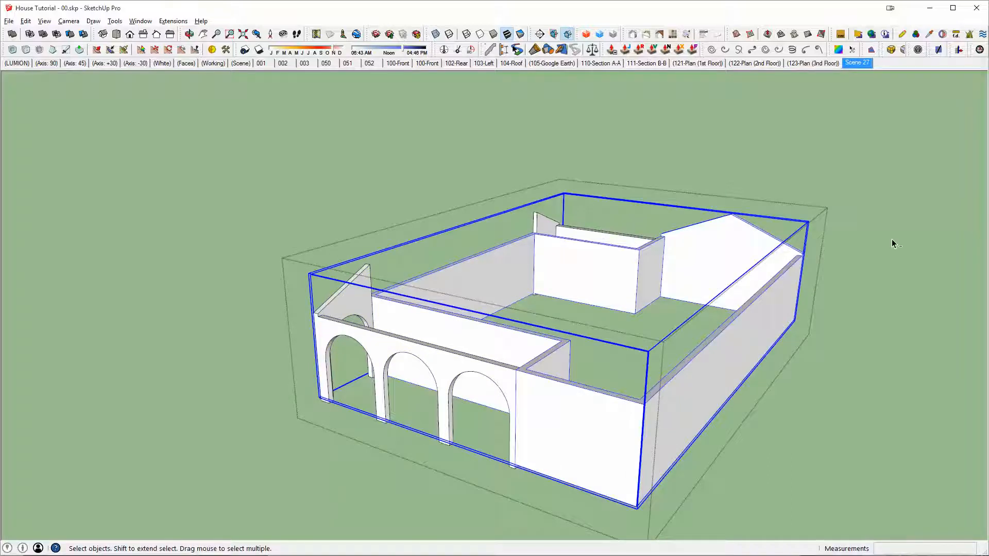
pyautogui.press('Escape')
# Step: Select the upper, lower and lanai roofs and combine them into one group
pyautogui.moveTo(820, 365); pyautogui.dragTo(548, 239, button='middle')
pyautogui.moveTo(518, 188); pyautogui.dragTo(337, 305, button='middle')
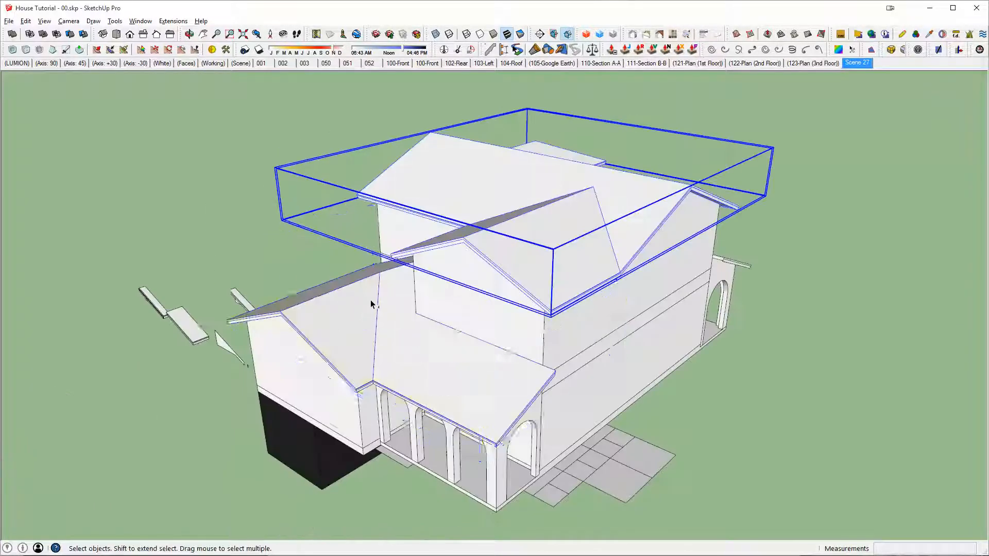
pyautogui.keyDown('shift'); pyautogui.click(371, 303); pyautogui.keyUp('shift')
pyautogui.moveTo(809, 310); pyautogui.dragTo(925, 277, button='middle')
pyautogui.keyDown('shift'); pyautogui.click(662, 317); pyautogui.keyUp('shift')
pyautogui.click(662, 221)
pyautogui.moveTo(662, 221); pyautogui.dragTo(696, 327, button='middle')
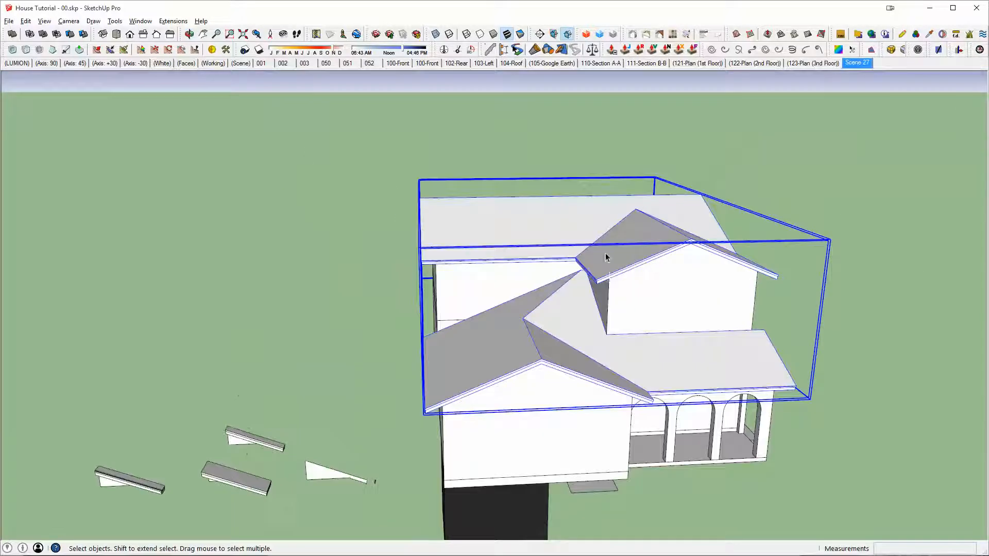
pyautogui.doubleClick(568, 216)
pyautogui.moveTo(548, 259); pyautogui.dragTo(708, 131, button='middle')
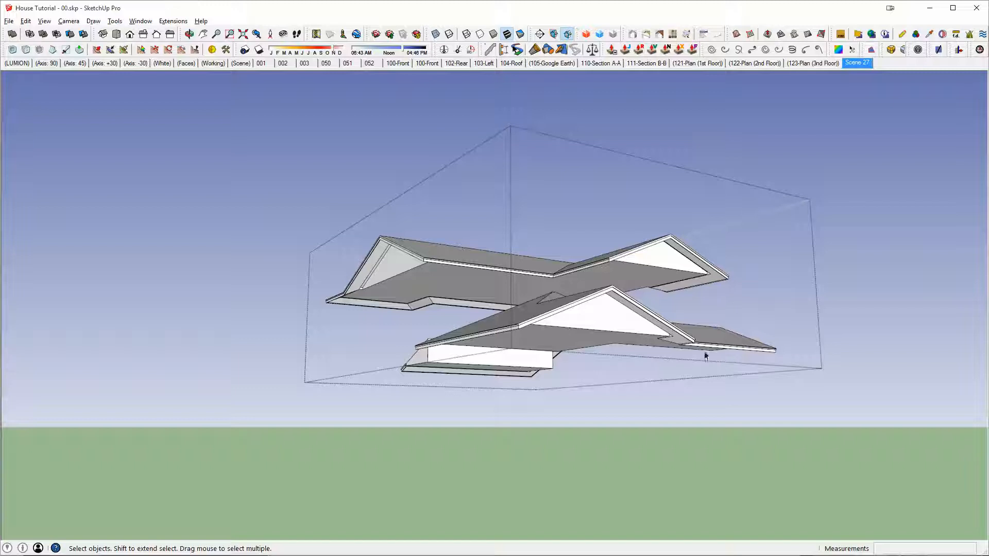
pyautogui.scroll(1, 607, 317)
pyautogui.press('Escape')
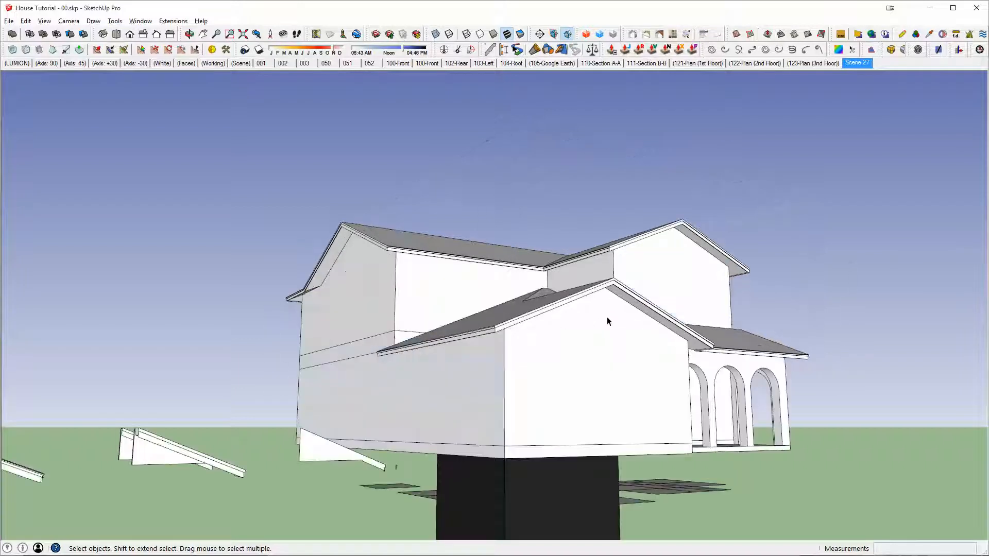
# Step: Open the combined walls group and examine its floor band and second-floor walls as separate pieces
pyautogui.moveTo(607, 317); pyautogui.dragTo(408, 307, button='middle')
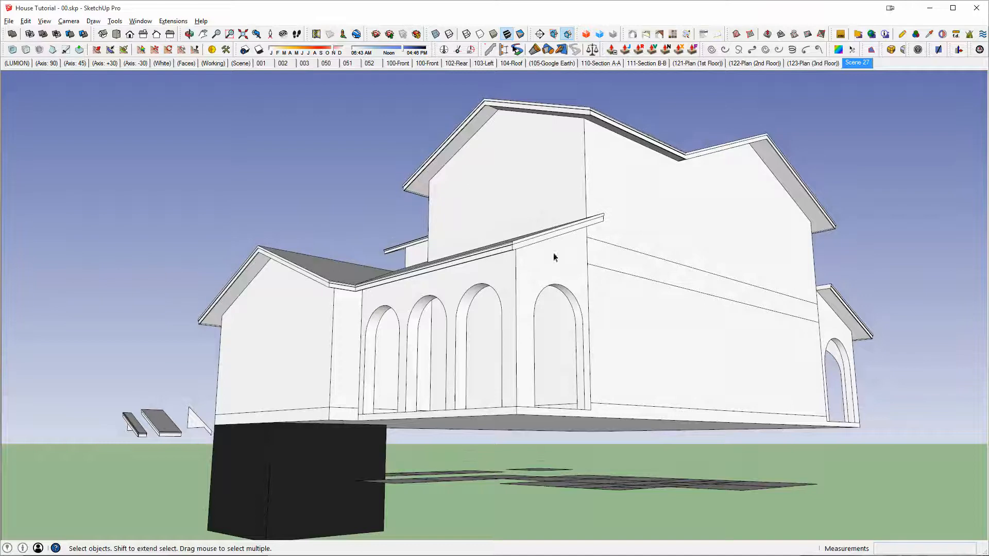
pyautogui.moveTo(645, 239); pyautogui.dragTo(601, 295, button='middle')
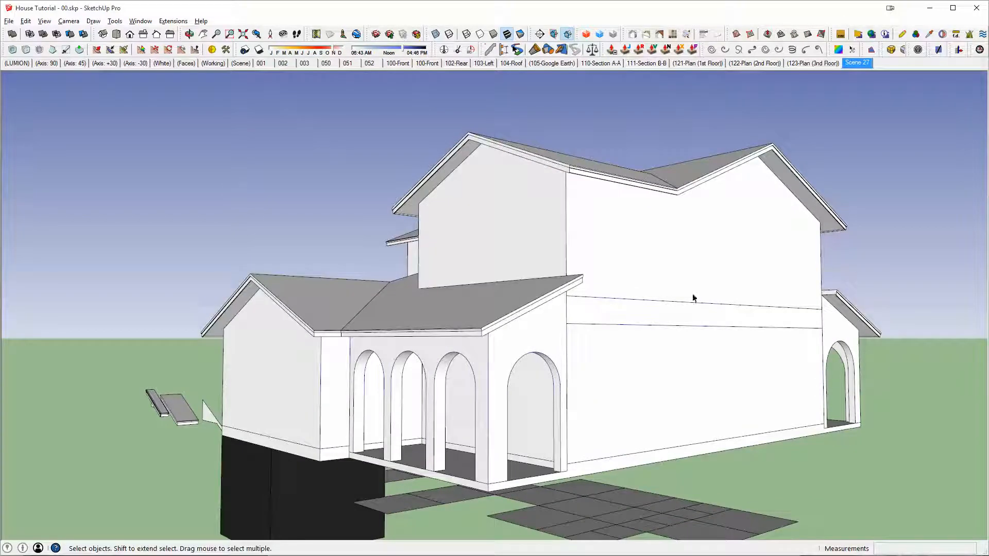
pyautogui.doubleClick(651, 318)
pyautogui.click(618, 320)
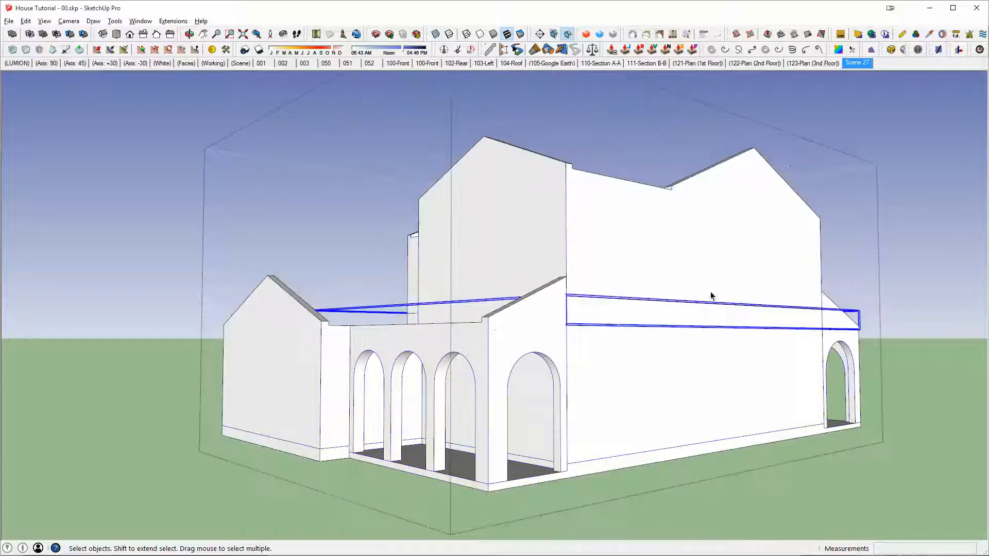
pyautogui.moveTo(728, 279); pyautogui.dragTo(799, 362, button='middle')
pyautogui.moveTo(710, 360); pyautogui.dragTo(592, 287, button='middle')
pyautogui.moveTo(667, 292); pyautogui.dragTo(627, 269, button='middle')
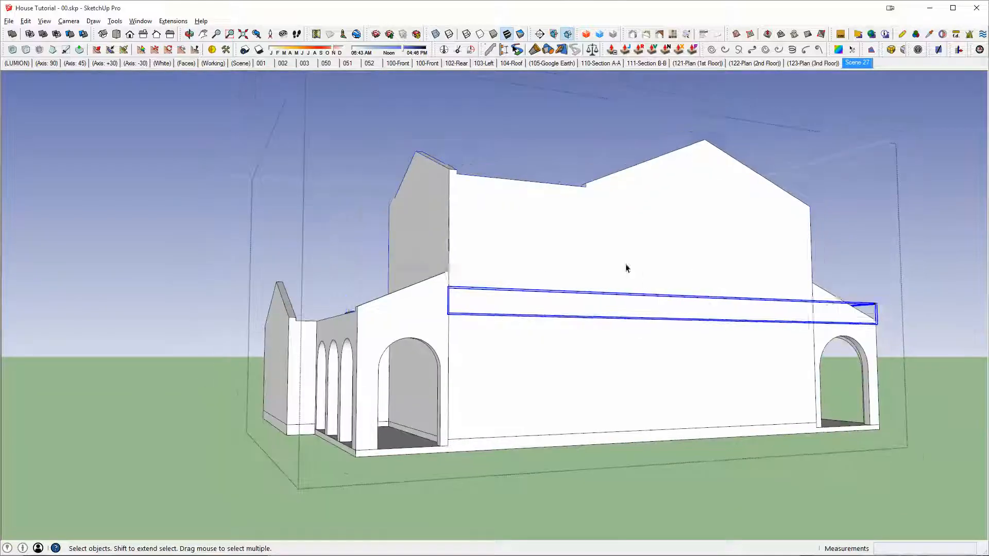
pyautogui.click(627, 270)
pyautogui.moveTo(439, 327); pyautogui.dragTo(641, 338, button='middle')
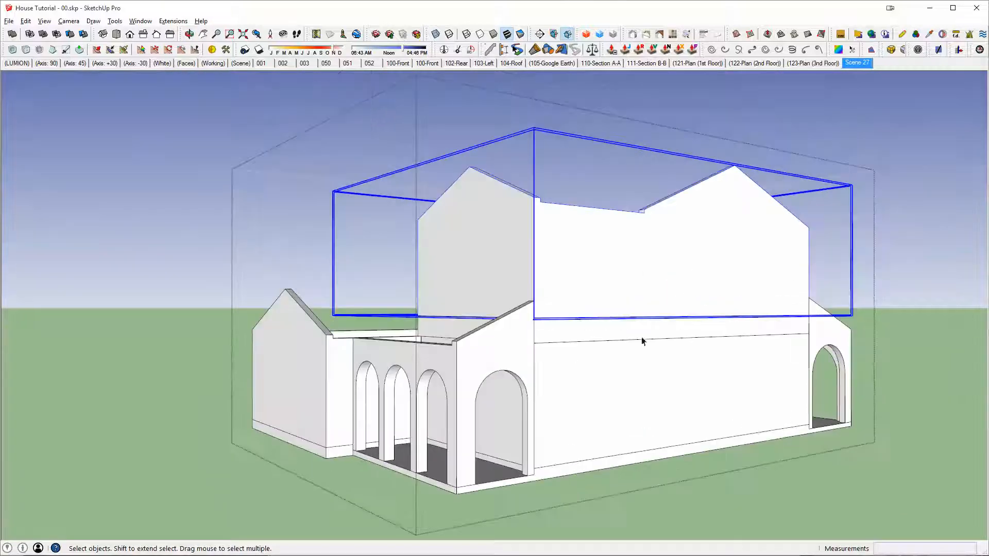
# Step: Try to merge the first-floor walls, floor band, second-floor walls, foundation and lanai walls into one solid with Outer Shell
pyautogui.click(597, 353)
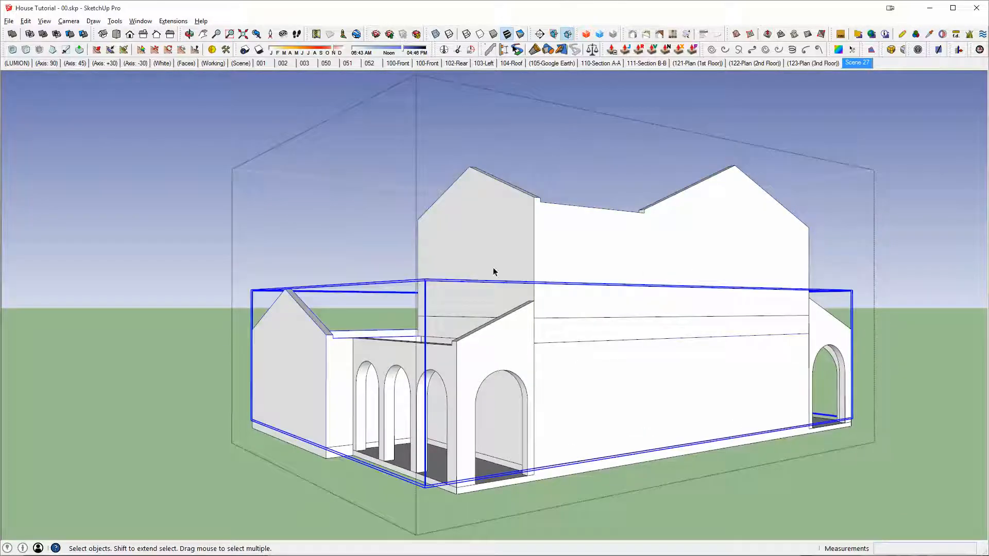
pyautogui.hotkey('shift', 'o')
pyautogui.click(598, 327)
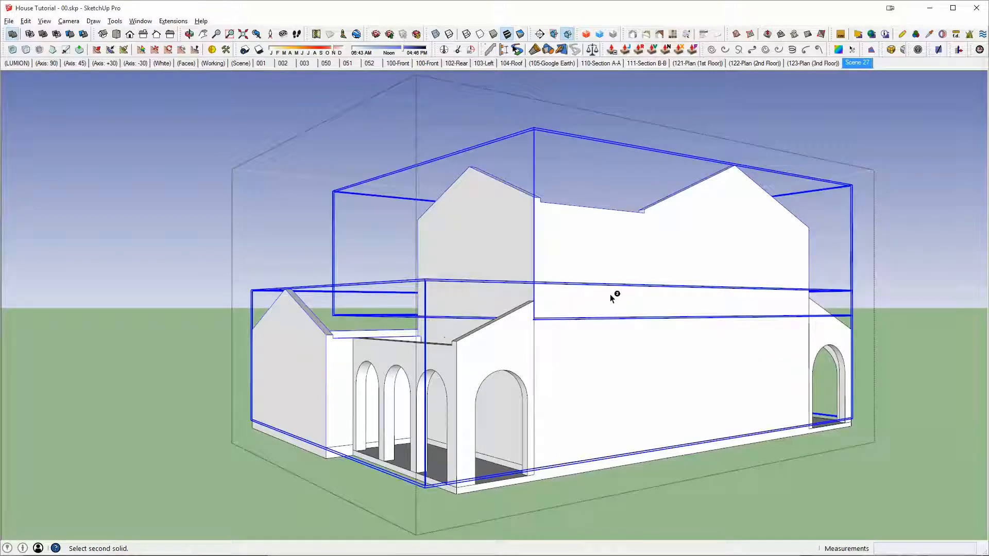
pyautogui.click(610, 295)
pyautogui.click(527, 337)
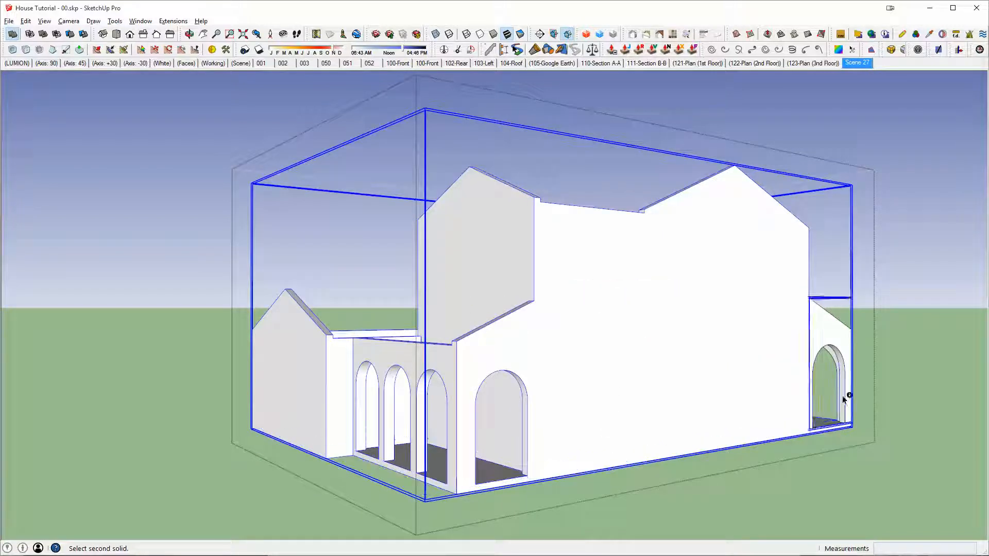
pyautogui.click(843, 369)
pyautogui.moveTo(843, 368); pyautogui.dragTo(625, 263, button='middle')
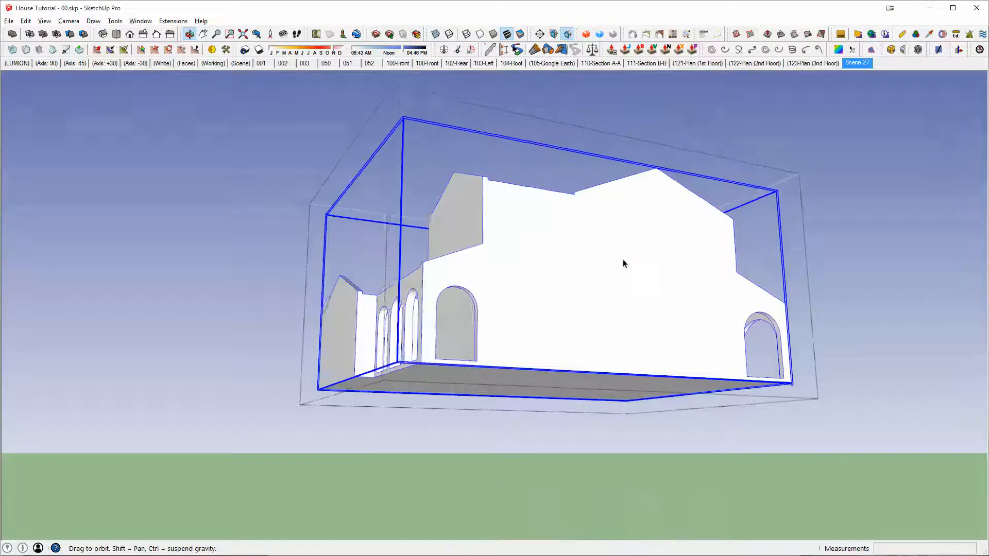
# Step: Undo the Outer Shell merge of the wall pieces and leave the walls group
pyautogui.moveTo(753, 316); pyautogui.dragTo(628, 379, button='middle')
pyautogui.scroll(2, 628, 379)
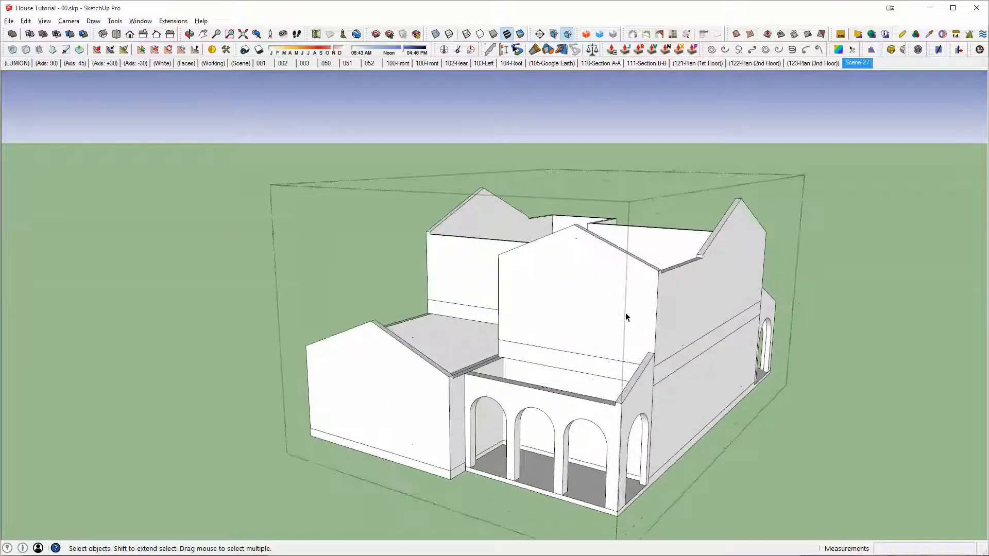
pyautogui.moveTo(627, 317); pyautogui.dragTo(728, 304, button='middle')
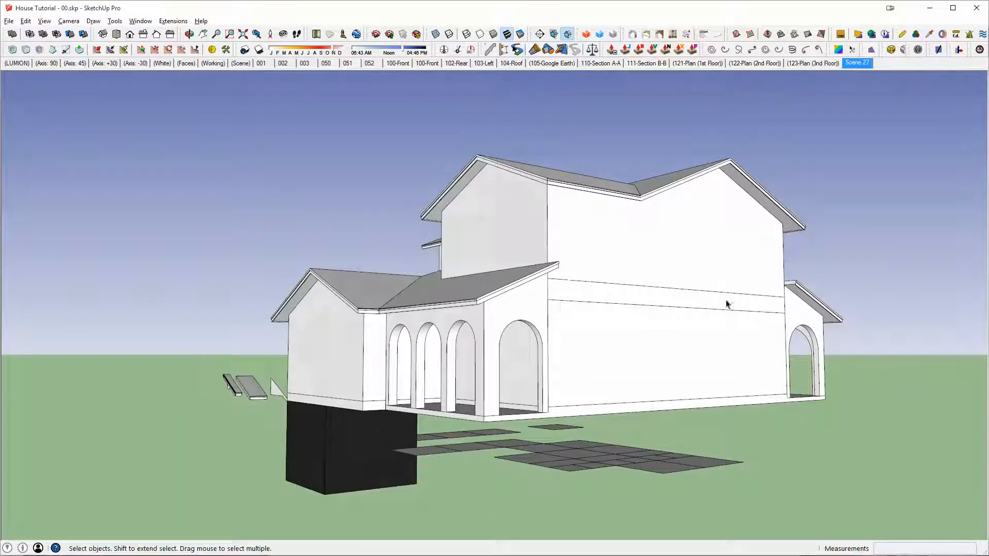
# Step: Examine the house from several sides and open the combined roof group to inspect its roofs separately from the walls
pyautogui.moveTo(668, 294)
pyautogui.mouseDown(button='middle')
pyautogui.moveTo(680, 289)
pyautogui.moveTo(642, 282)
pyautogui.moveTo(702, 293)
pyautogui.moveTo(685, 296)
pyautogui.mouseUp(button='middle')
pyautogui.moveTo(496, 304); pyautogui.dragTo(635, 310, button='middle')
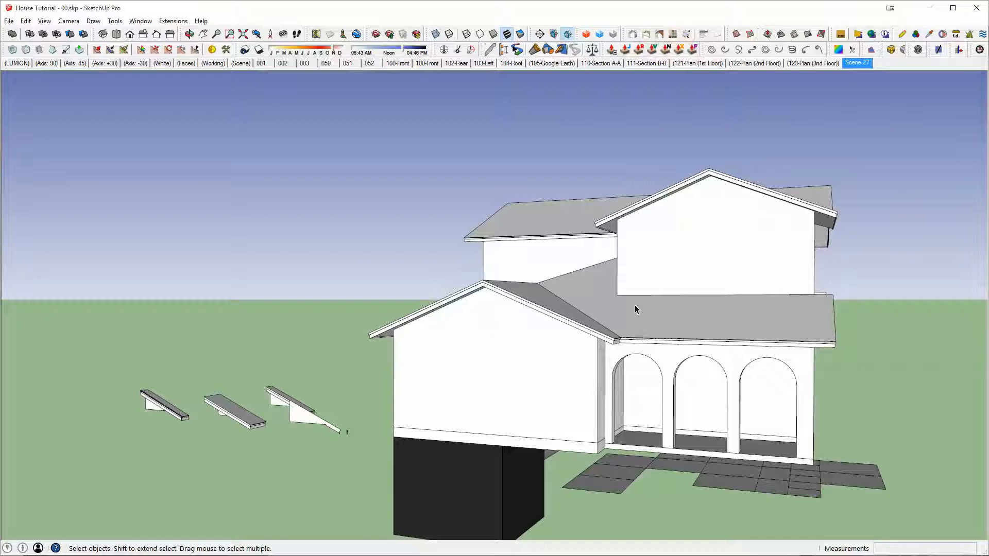
pyautogui.moveTo(675, 323); pyautogui.dragTo(576, 289, button='middle')
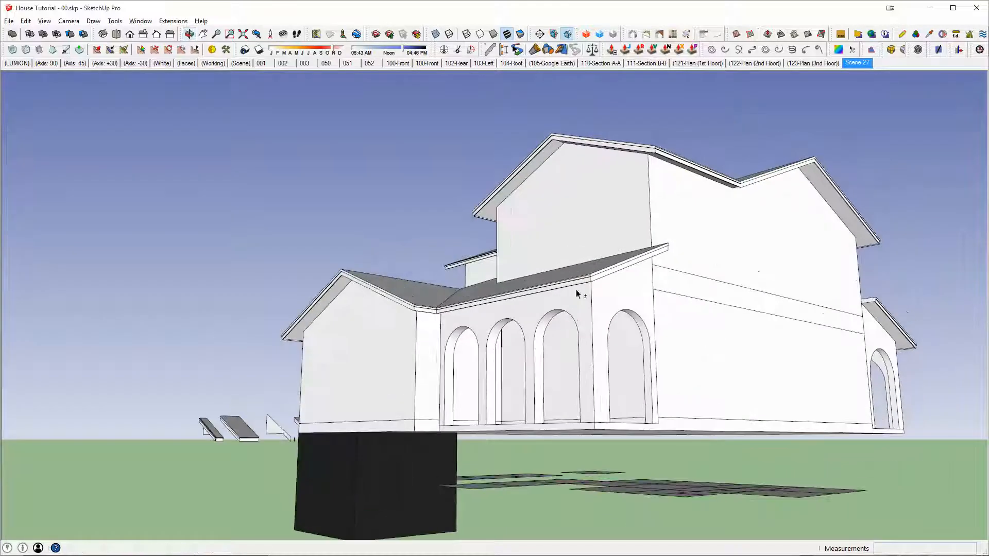
pyautogui.moveTo(503, 294); pyautogui.dragTo(510, 251, button='middle')
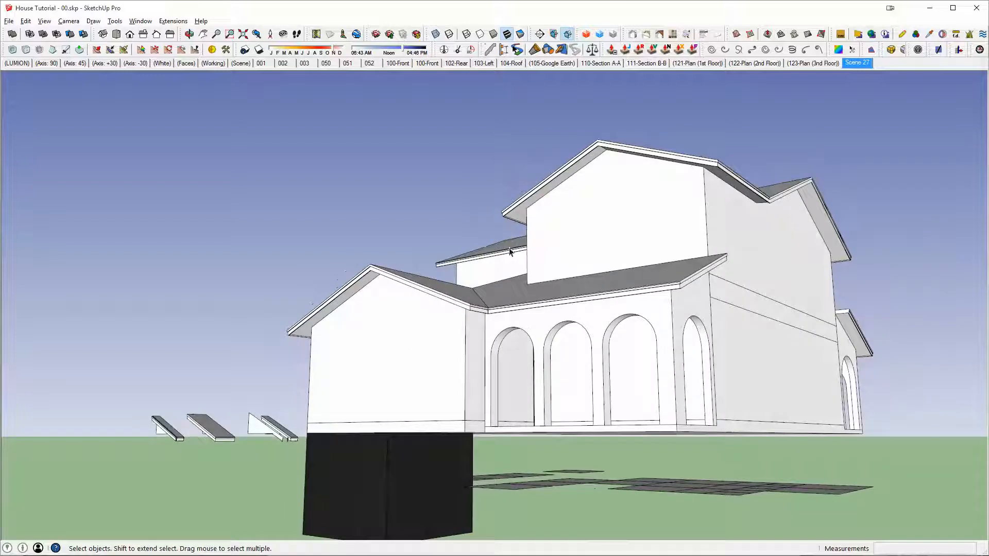
pyautogui.moveTo(683, 173); pyautogui.dragTo(657, 183, button='middle')
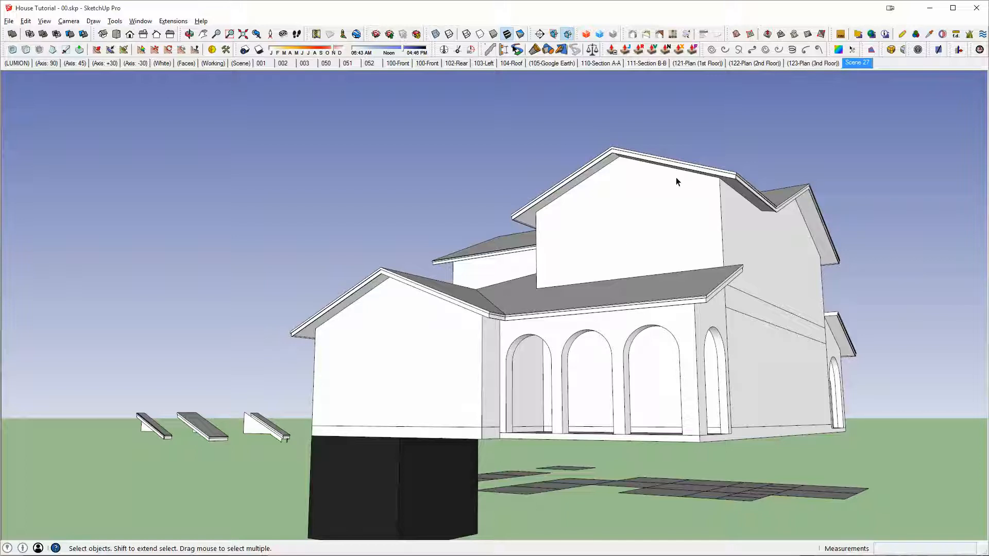
pyautogui.doubleClick(785, 202)
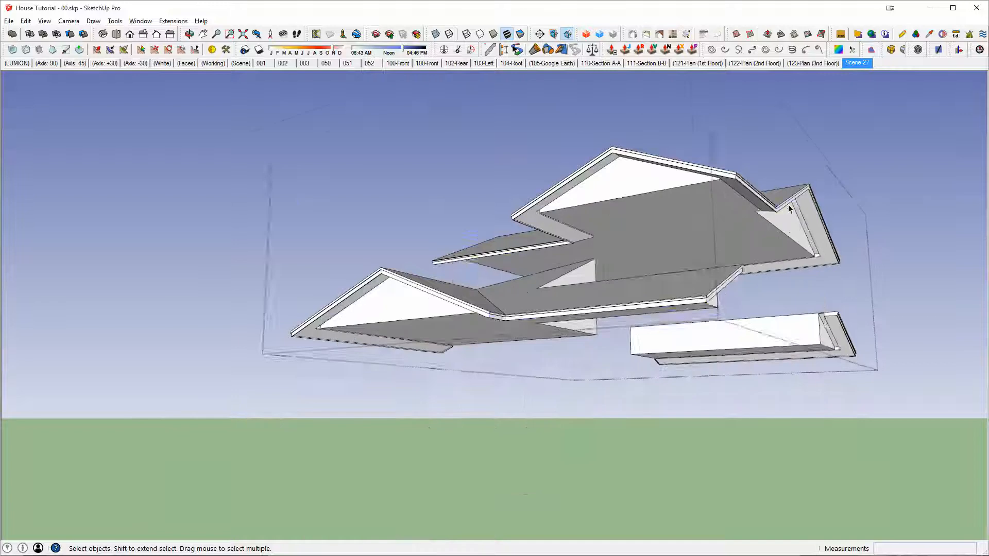
pyautogui.scroll(5, 785, 202)
pyautogui.moveTo(773, 109); pyautogui.dragTo(642, 287, button='middle')
pyautogui.scroll(-3, 641, 287)
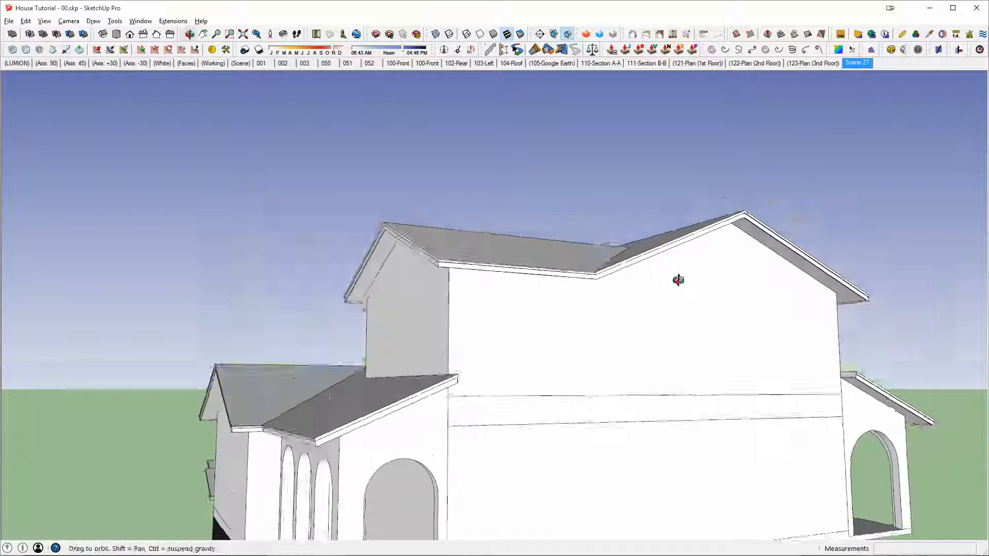
# Step: Open the second-floor walls inside the combined walls group for editing
pyautogui.click(507, 325)
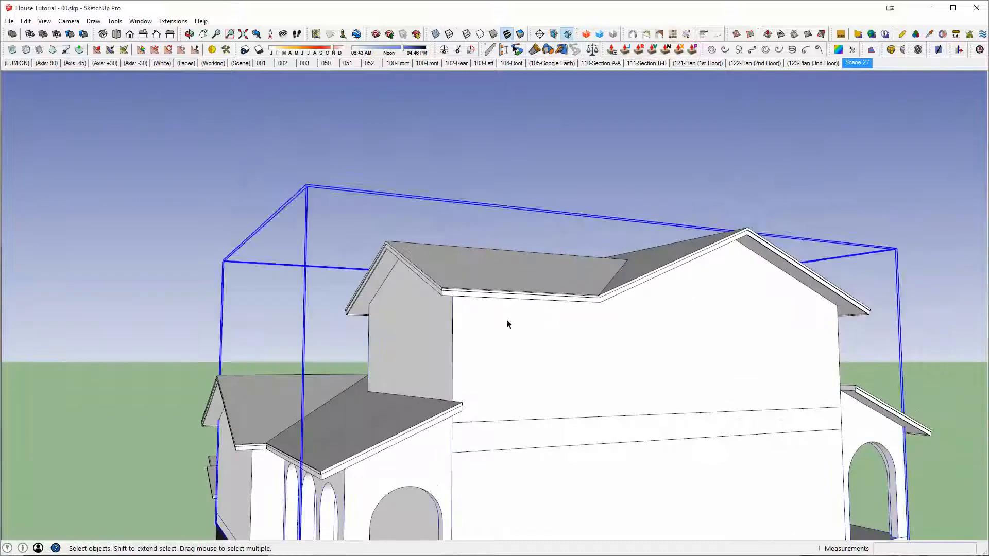
pyautogui.doubleClick(728, 316)
pyautogui.click(728, 314)
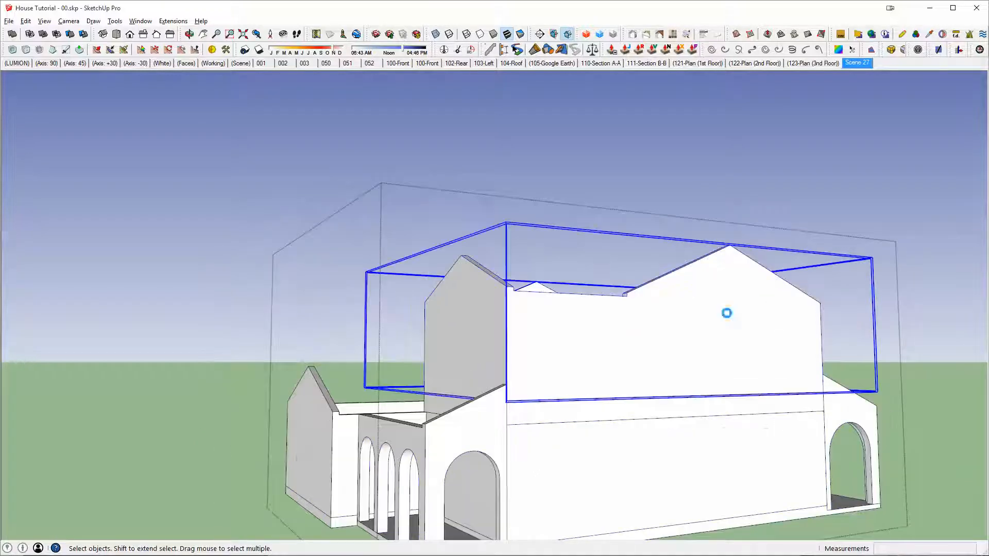
pyautogui.doubleClick(727, 314)
# Step: Paint the long gabled side face of the second-floor walls with Brick_Antique from the ~Basic Material Set and leave the groups
pyautogui.click(717, 280)
pyautogui.press('b')
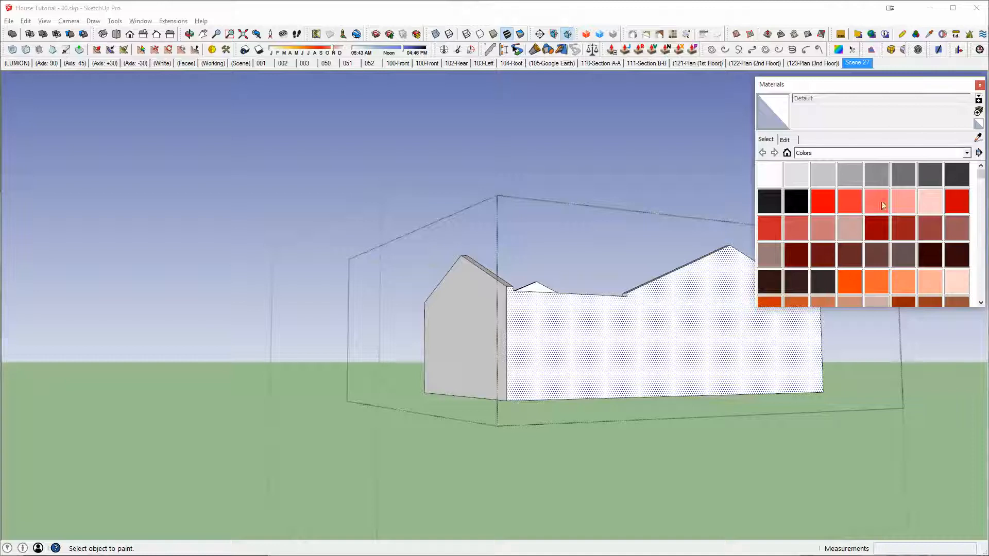
pyautogui.click(798, 153)
pyautogui.scroll(-3, 841, 242)
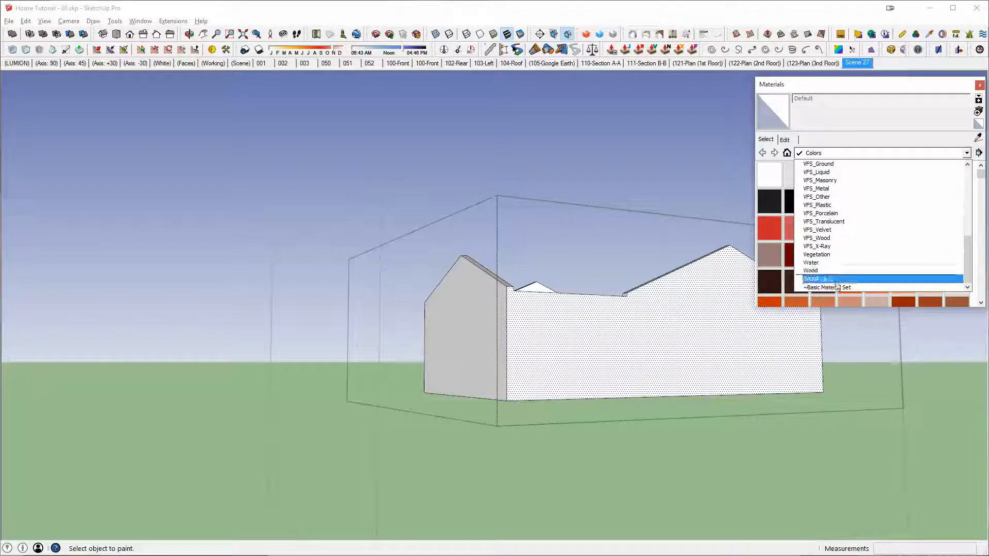
pyautogui.click(835, 283)
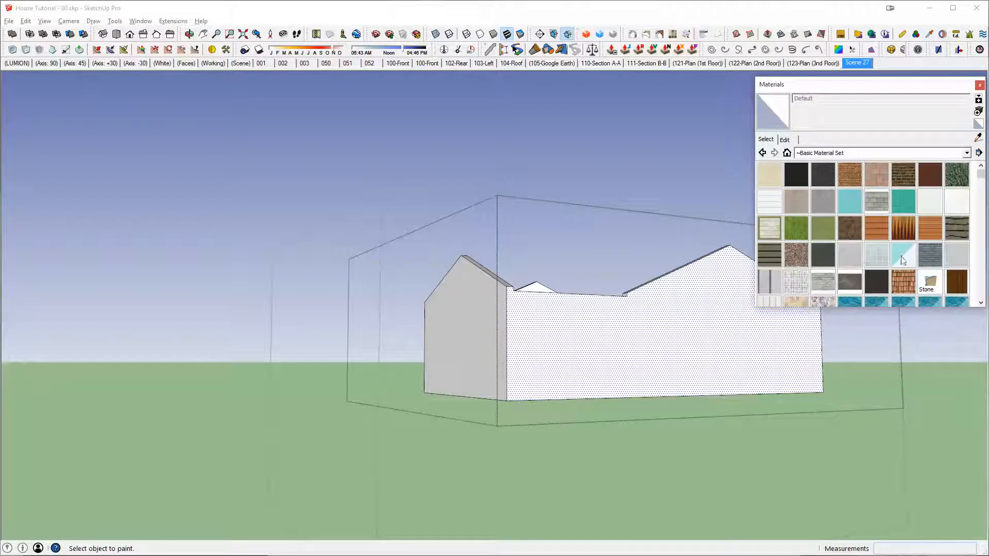
pyautogui.click(849, 175)
pyautogui.moveTo(962, 88); pyautogui.dragTo(277, 137)
pyautogui.moveTo(773, 322)
pyautogui.mouseDown(button='middle')
pyautogui.moveTo(711, 339)
pyautogui.moveTo(726, 329)
pyautogui.moveTo(655, 336)
pyautogui.mouseUp(button='middle')
pyautogui.click(711, 339)
pyautogui.scroll(4, 736, 347)
pyautogui.press('space')
pyautogui.press('Escape')
pyautogui.press('Escape')
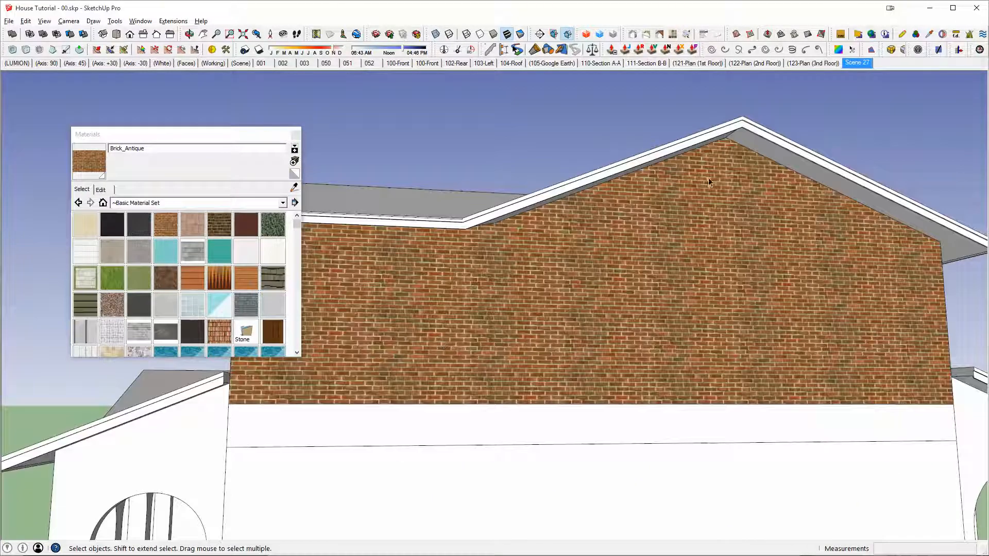
# Step: Examine the brick side wall along the roof edge, remove the brick material and leave the walls group
pyautogui.scroll(-3, 708, 181)
pyautogui.moveTo(711, 216); pyautogui.dragTo(633, 294, button='middle')
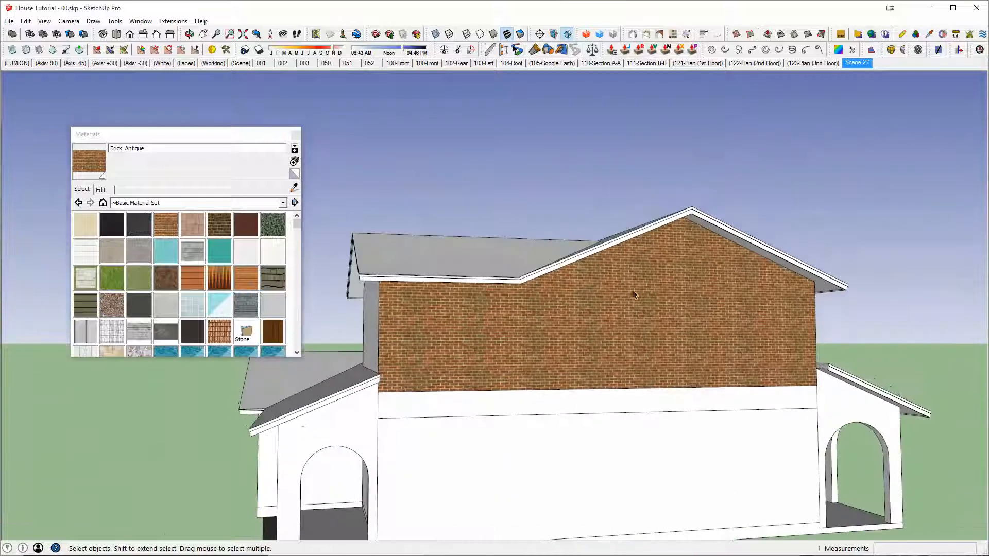
pyautogui.moveTo(536, 291); pyautogui.dragTo(843, 252, button='middle')
pyautogui.scroll(5, 843, 252)
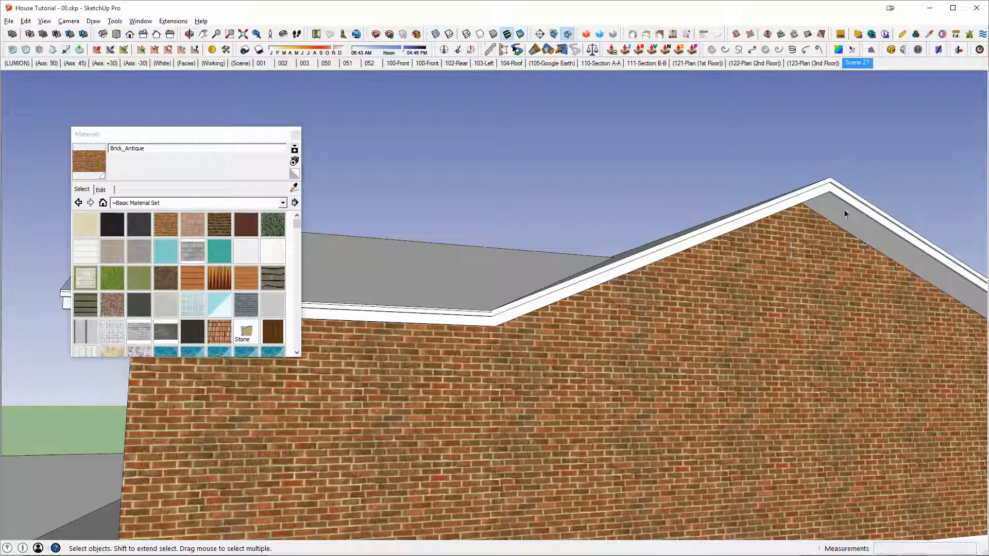
pyautogui.moveTo(906, 353); pyautogui.dragTo(834, 335, button='middle')
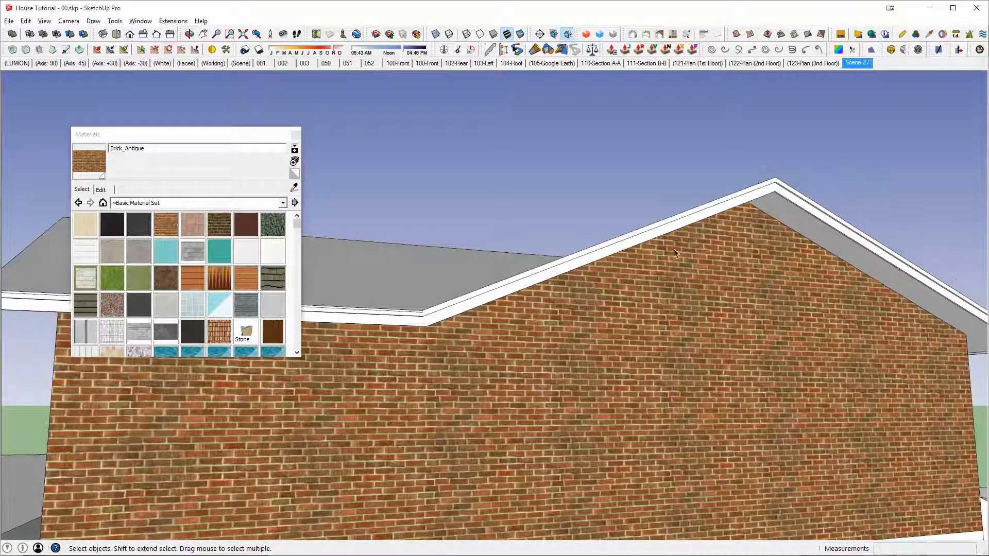
pyautogui.click(701, 286)
pyautogui.moveTo(877, 319); pyautogui.dragTo(536, 326, button='middle')
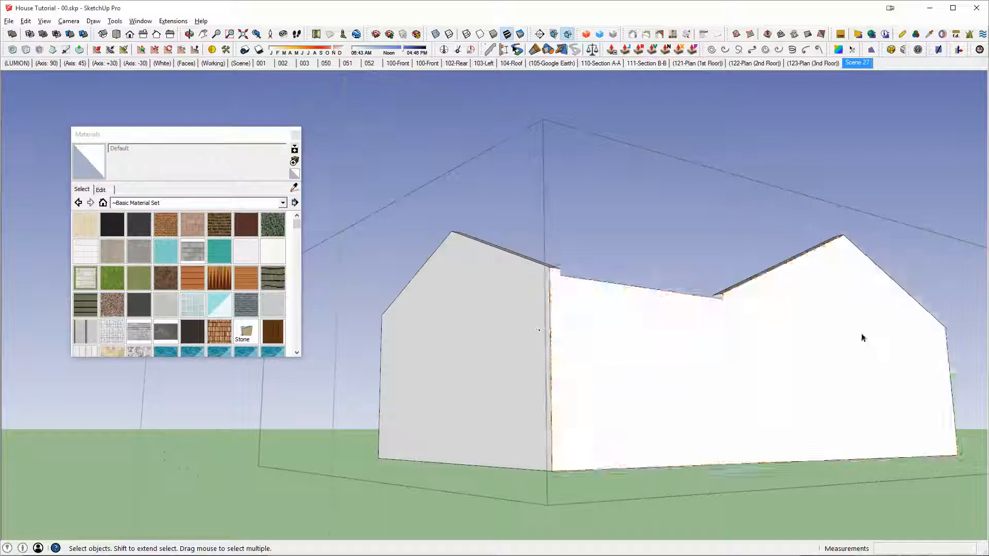
pyautogui.moveTo(765, 394); pyautogui.dragTo(740, 399, button='middle')
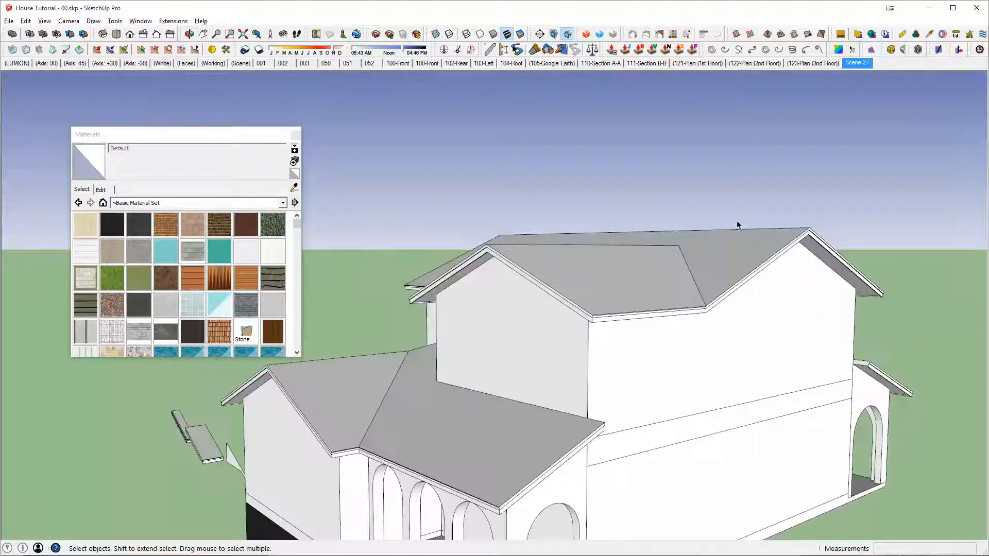
pyautogui.moveTo(821, 285); pyautogui.dragTo(793, 283, button='middle')
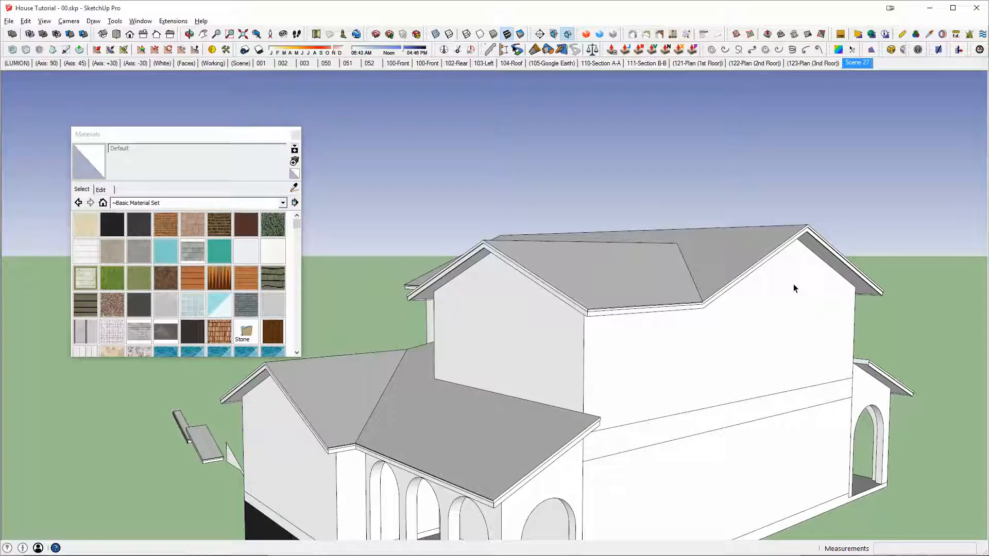
pyautogui.moveTo(730, 298); pyautogui.dragTo(694, 299, button='middle')
pyautogui.scroll(3, 678, 342)
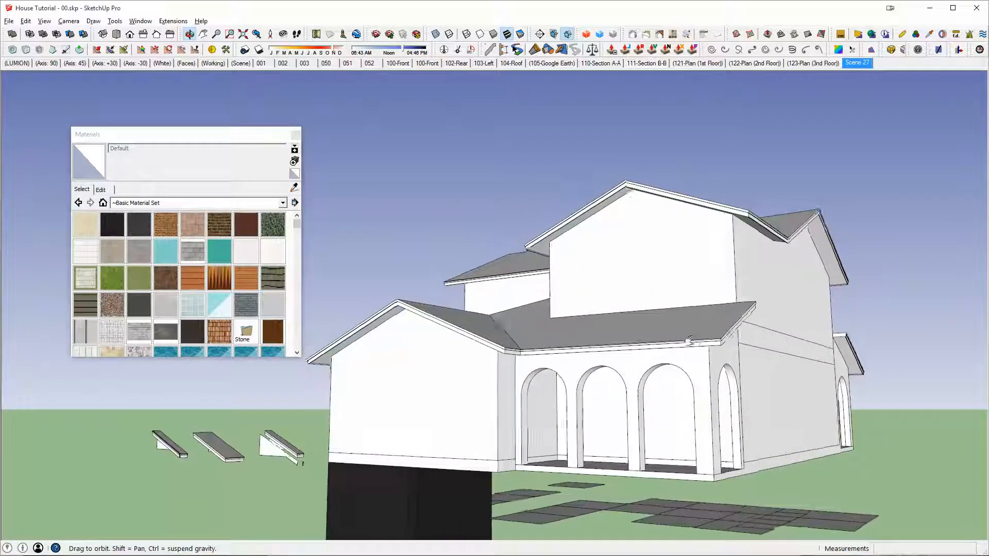